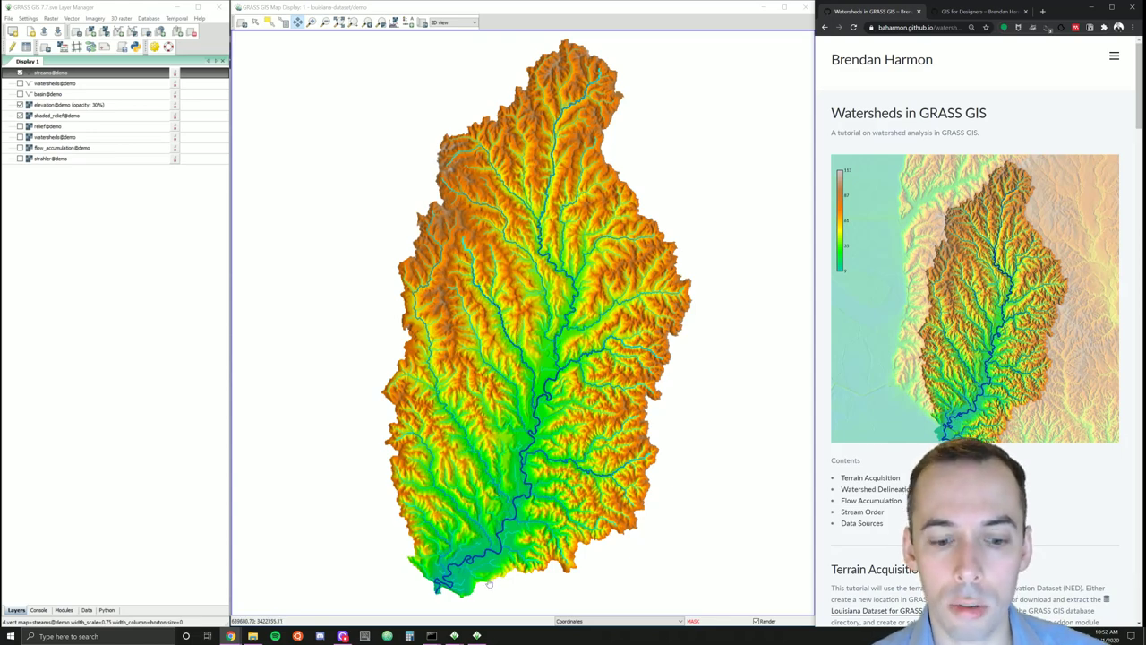
# - Switch to the National Map download page in the browser and select Elevation Products (3DEP) with the 1/3 arc-second DEM
pyautogui.scroll(-4, 908, 469)
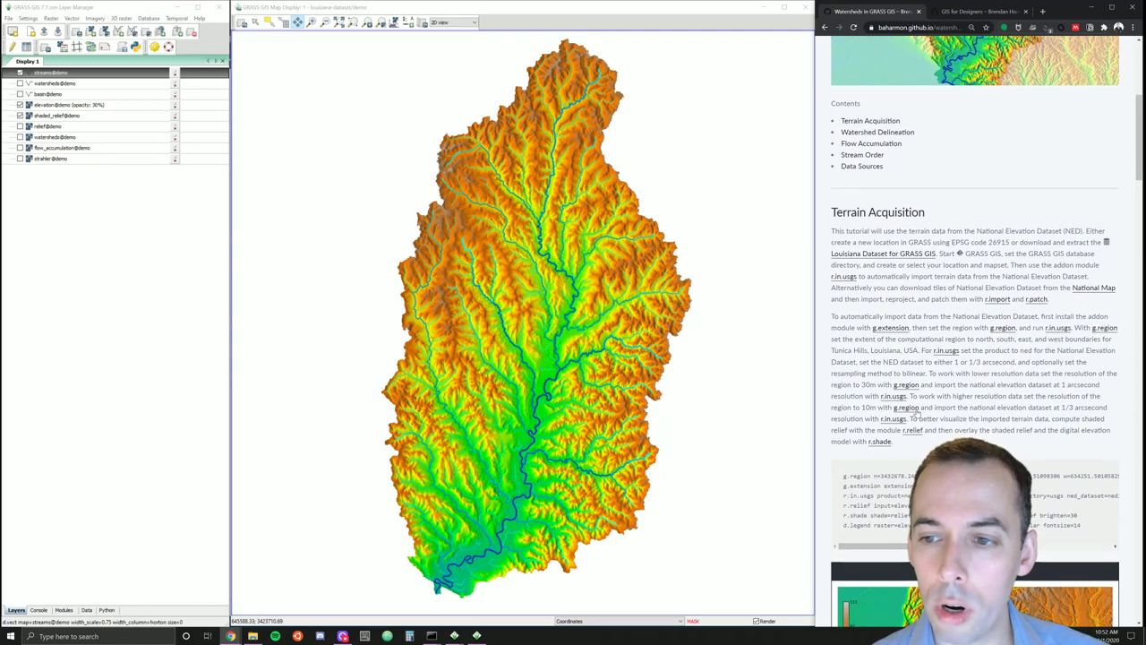
pyautogui.scroll(1, 914, 439)
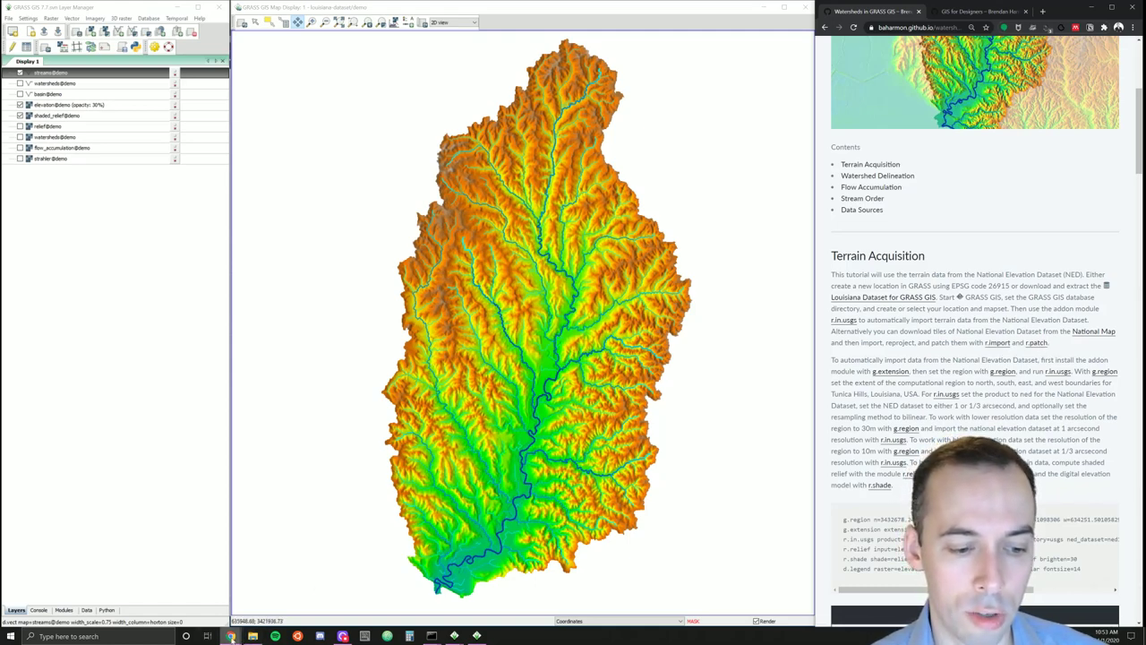
pyautogui.moveTo(230, 634)
pyautogui.click(279, 588)
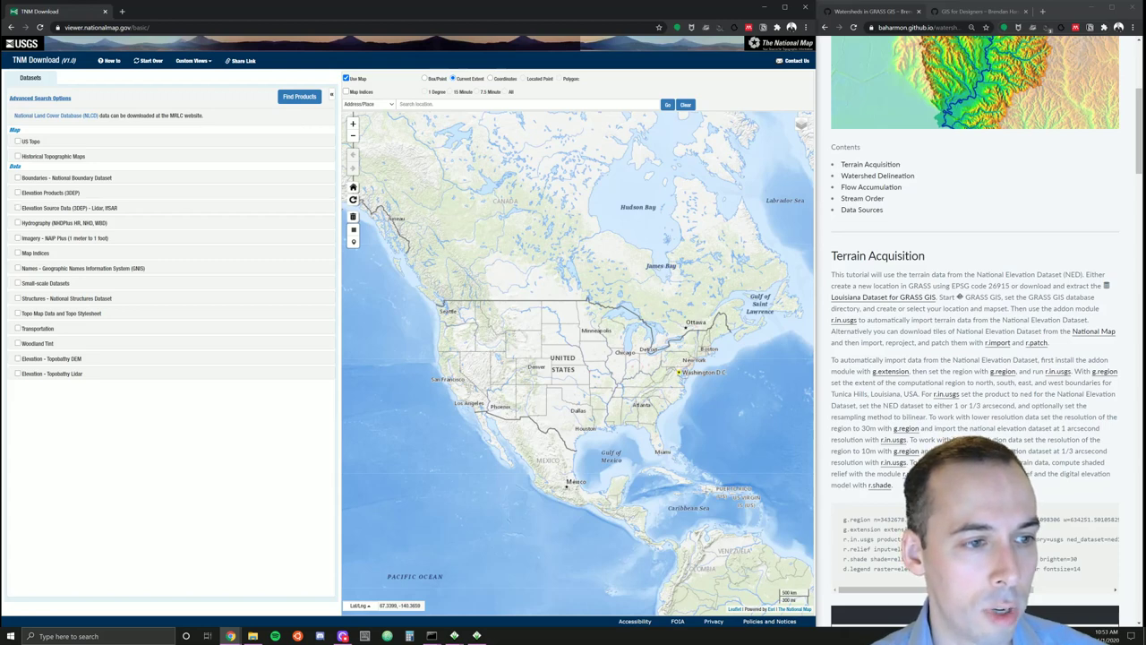
pyautogui.click(17, 192)
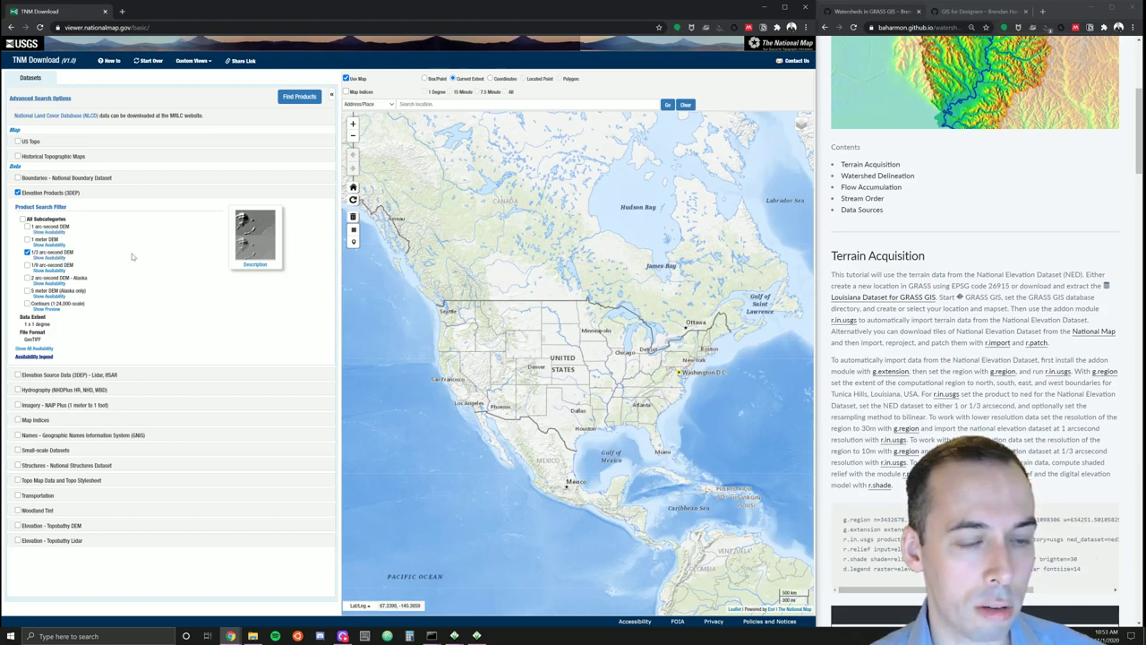
# - Locate "tunica hills" on the National Map and dismiss the location's coordinate popup
pyautogui.click(488, 104)
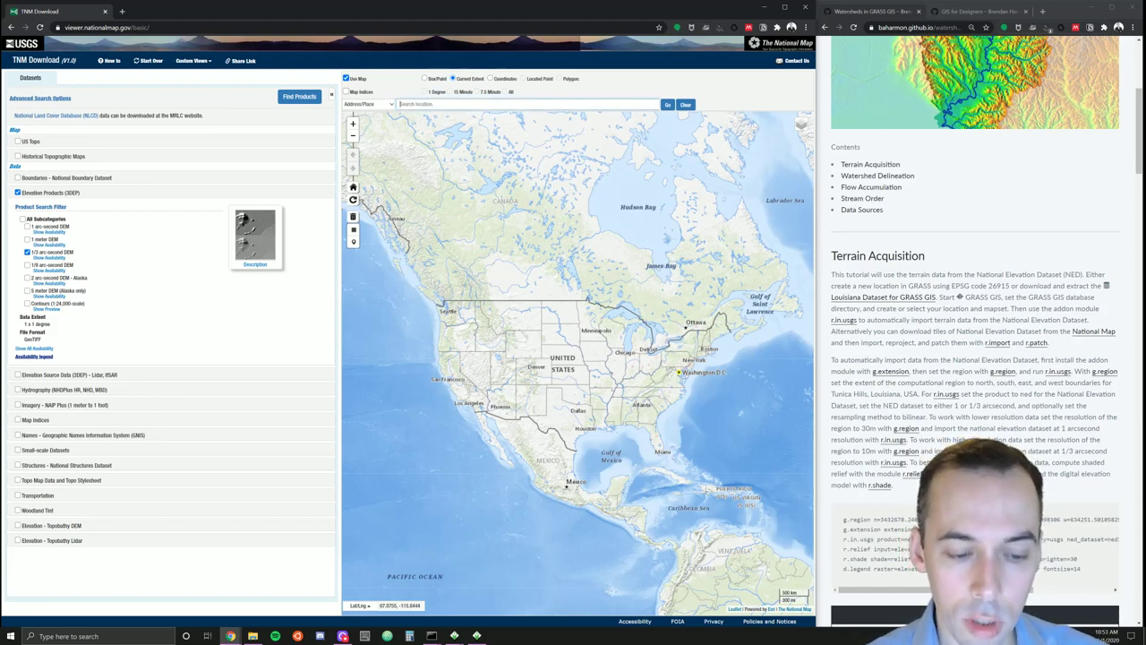
pyautogui.write('tunica hills')
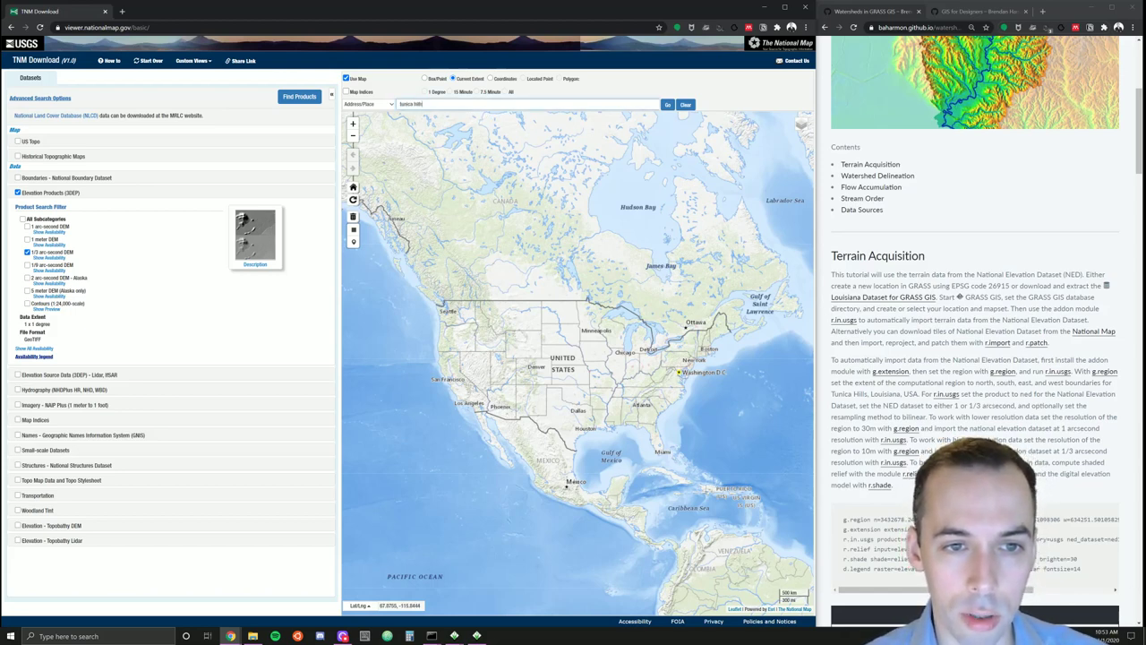
pyautogui.press('Return')
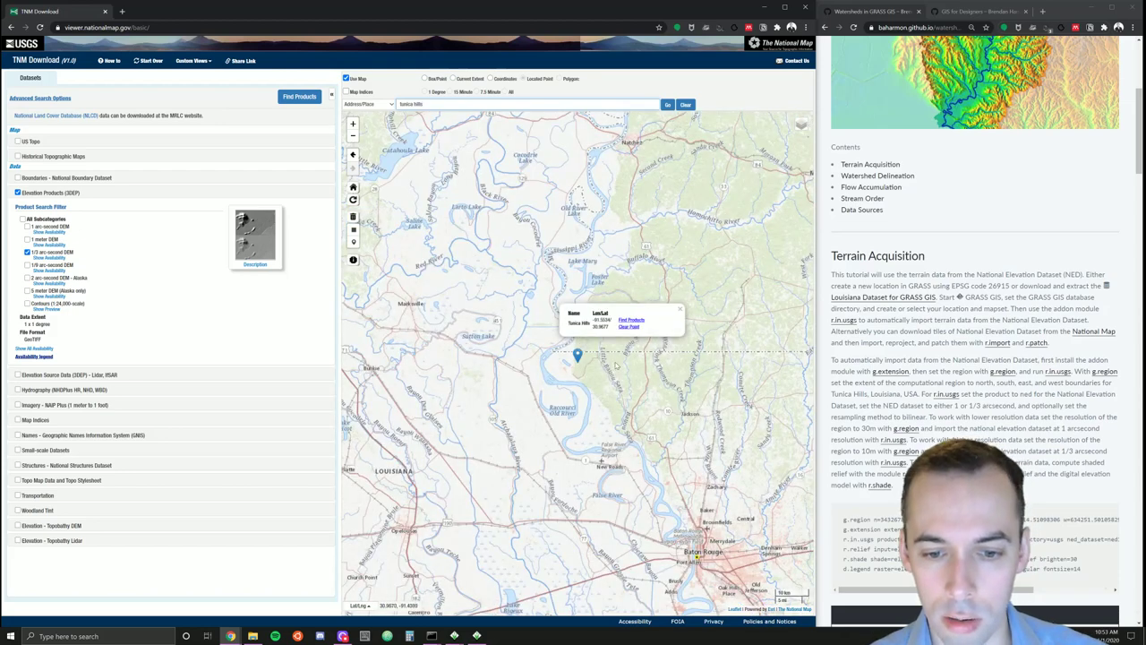
pyautogui.click(678, 310)
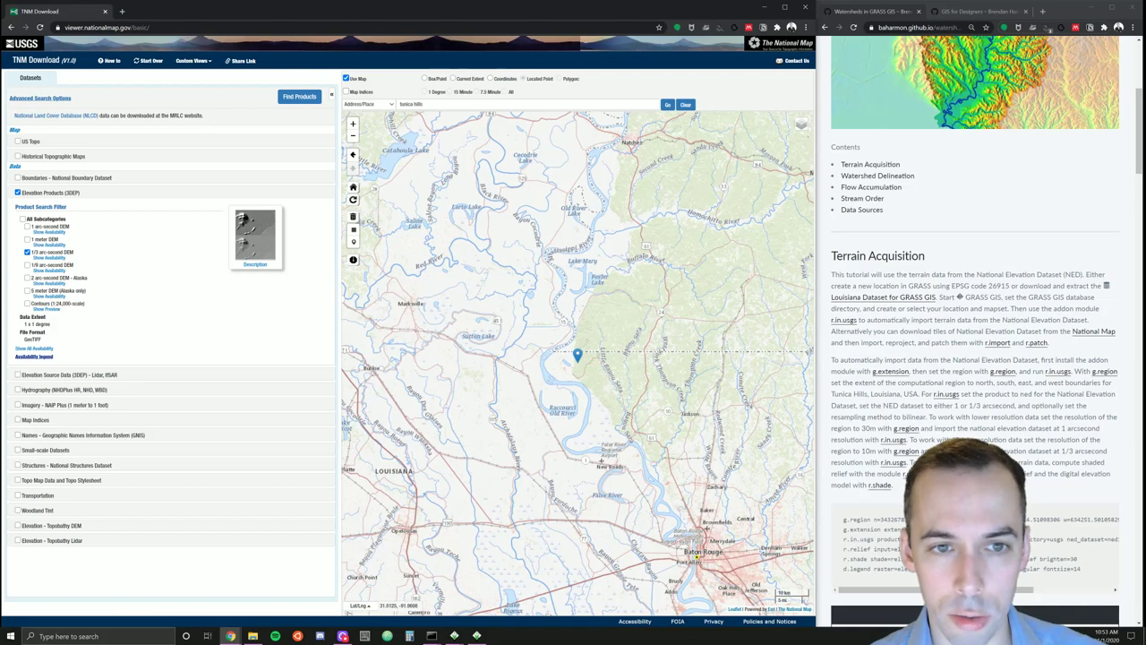
# - Find elevation products within a box drawn around the Tunica Hills marker and show the footprints of both tiles
pyautogui.click(427, 79)
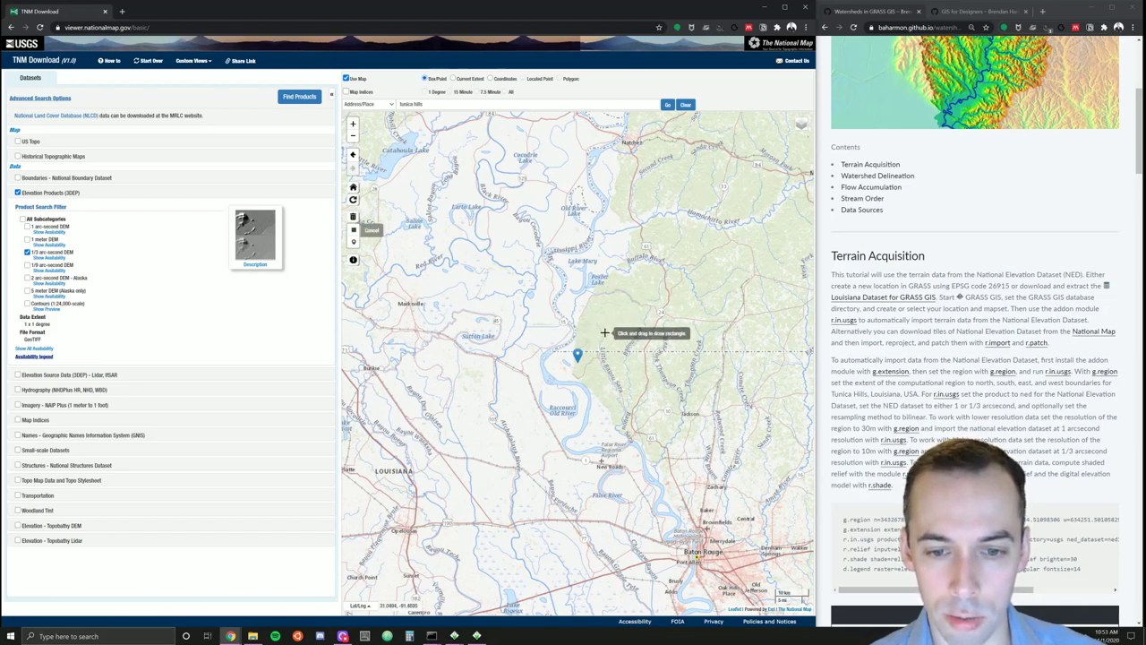
pyautogui.moveTo(601, 334); pyautogui.dragTo(539, 394)
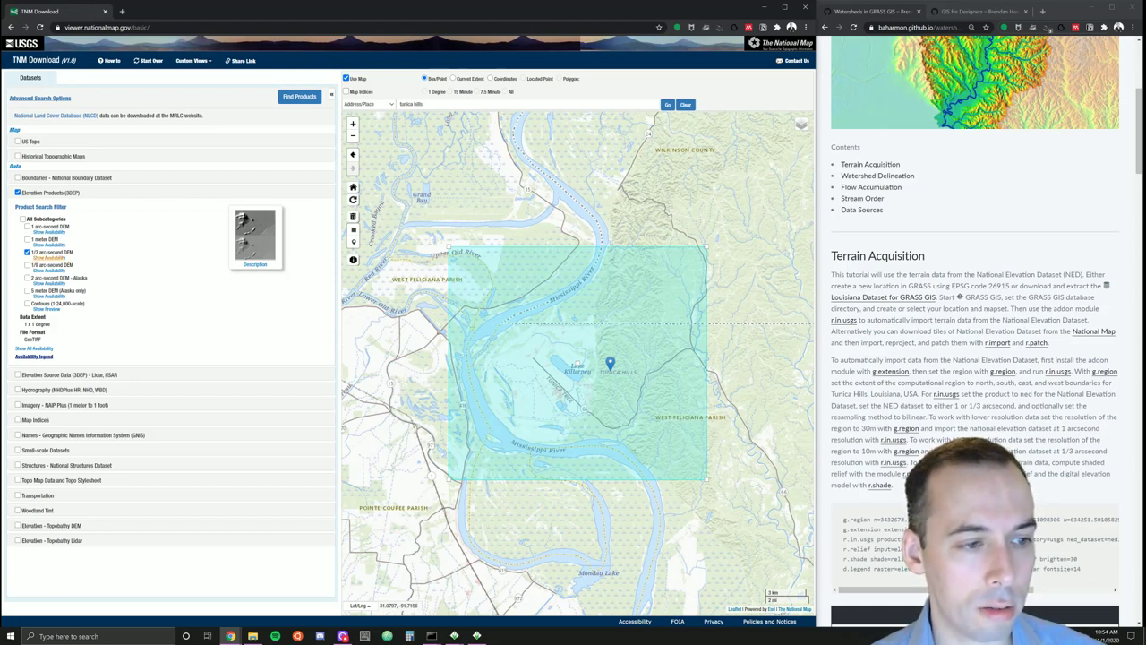
pyautogui.click(300, 97)
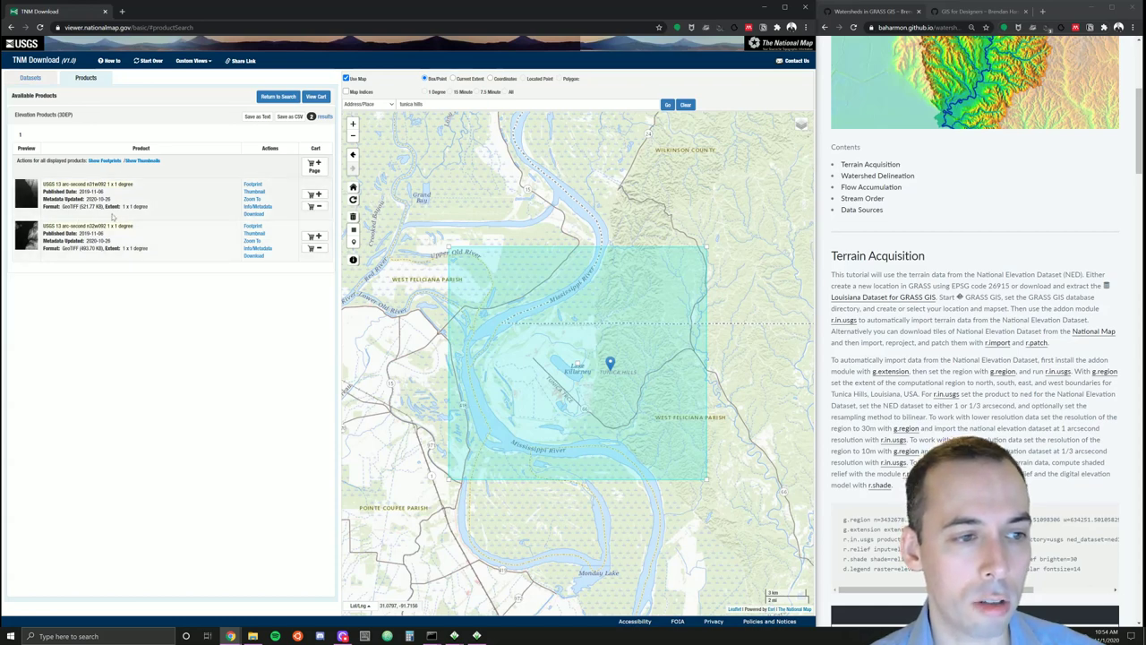
pyautogui.click(255, 186)
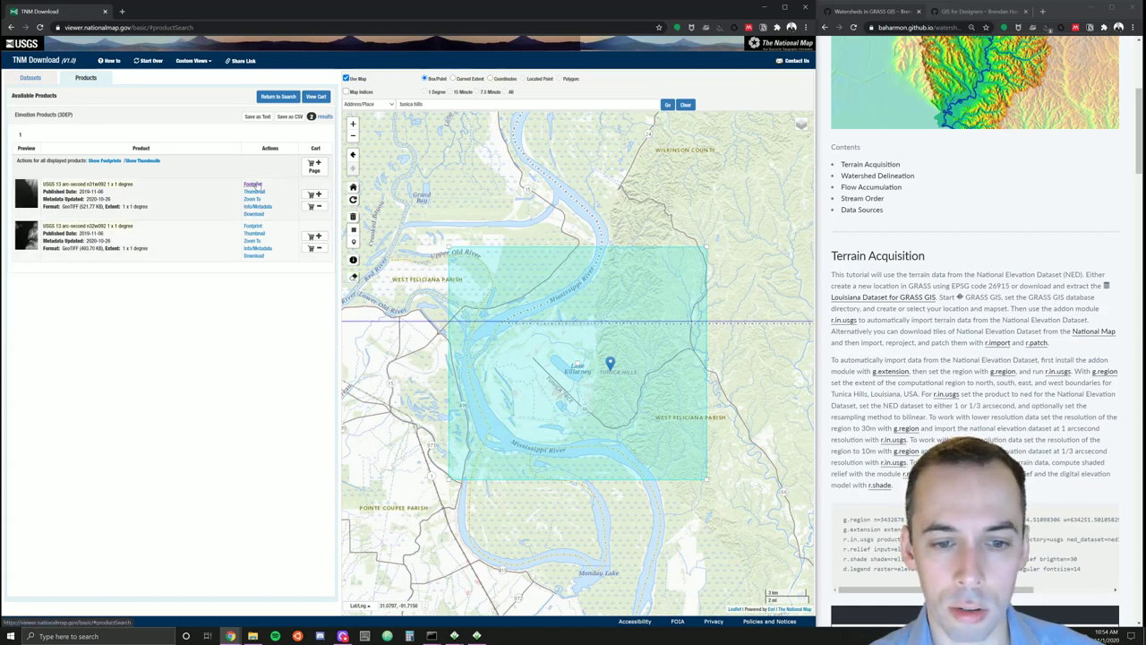
pyautogui.click(248, 229)
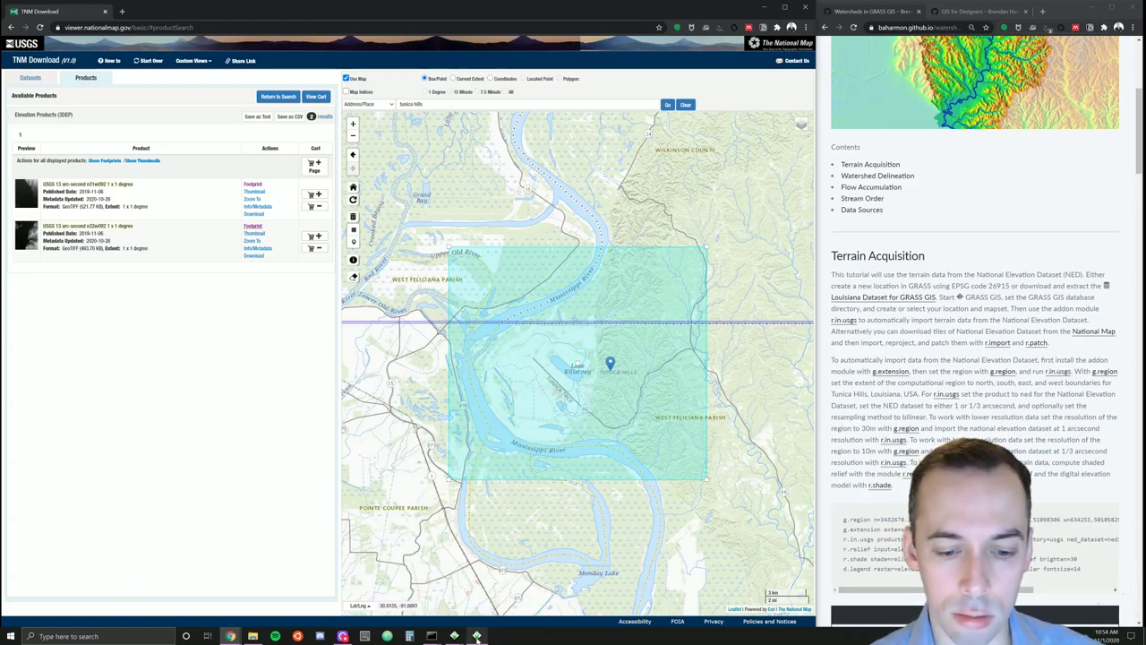
# - Switch to the GRASS GIS startup window and define a new location with project location and title tunica_hills in D:\grassdata
pyautogui.moveTo(478, 635)
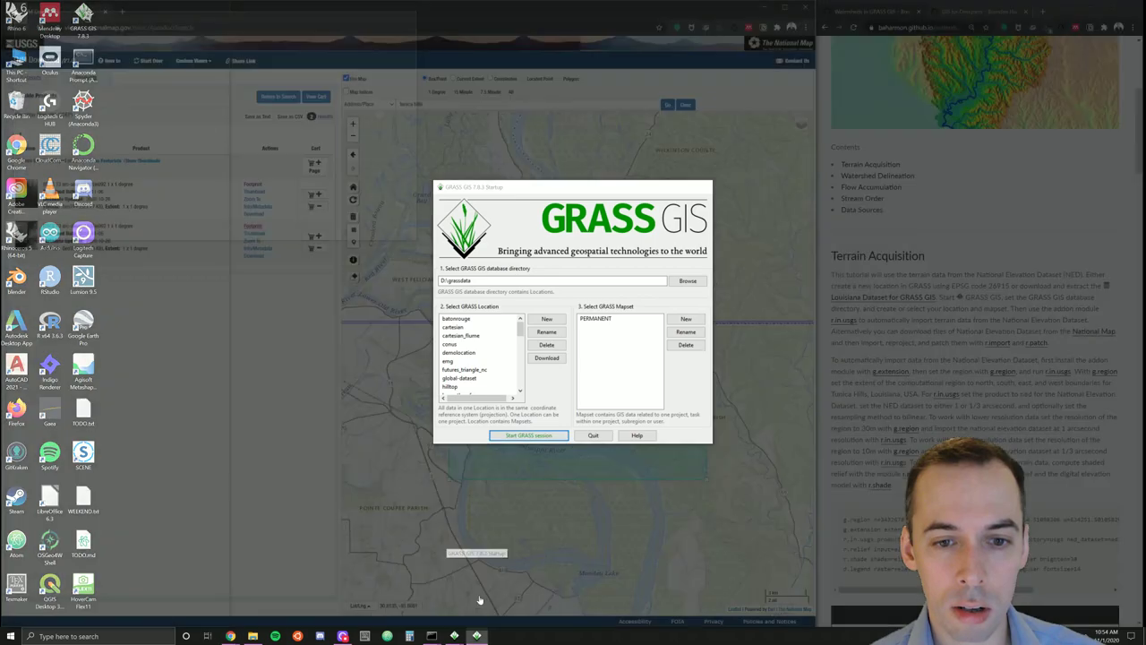
pyautogui.click(479, 595)
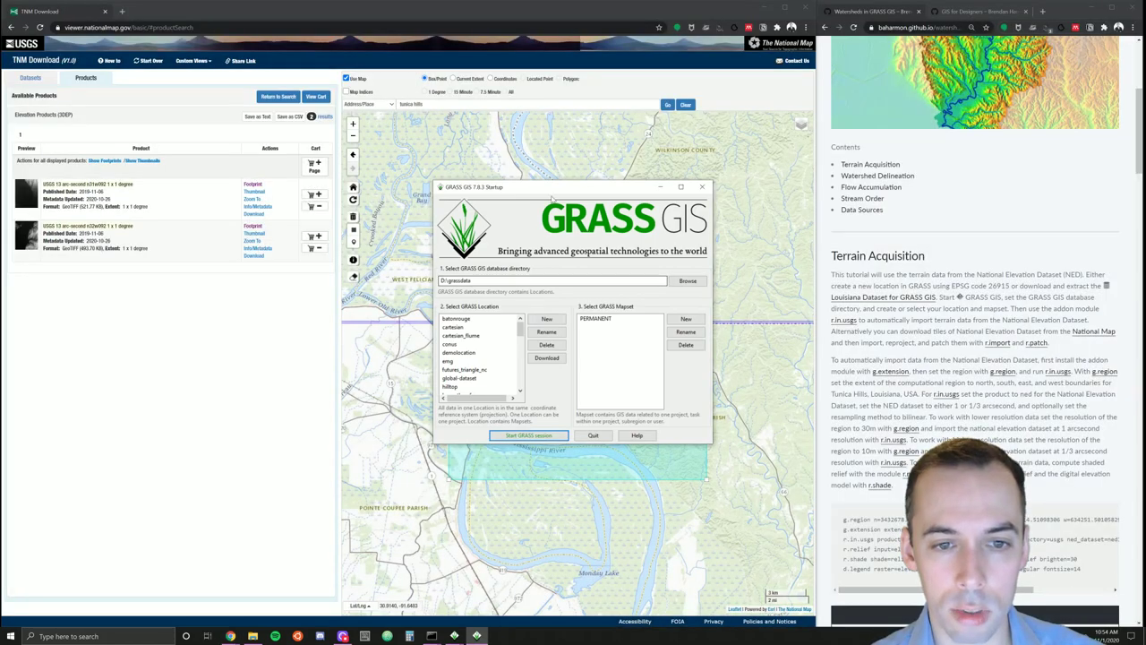
pyautogui.moveTo(549, 193); pyautogui.dragTo(498, 184)
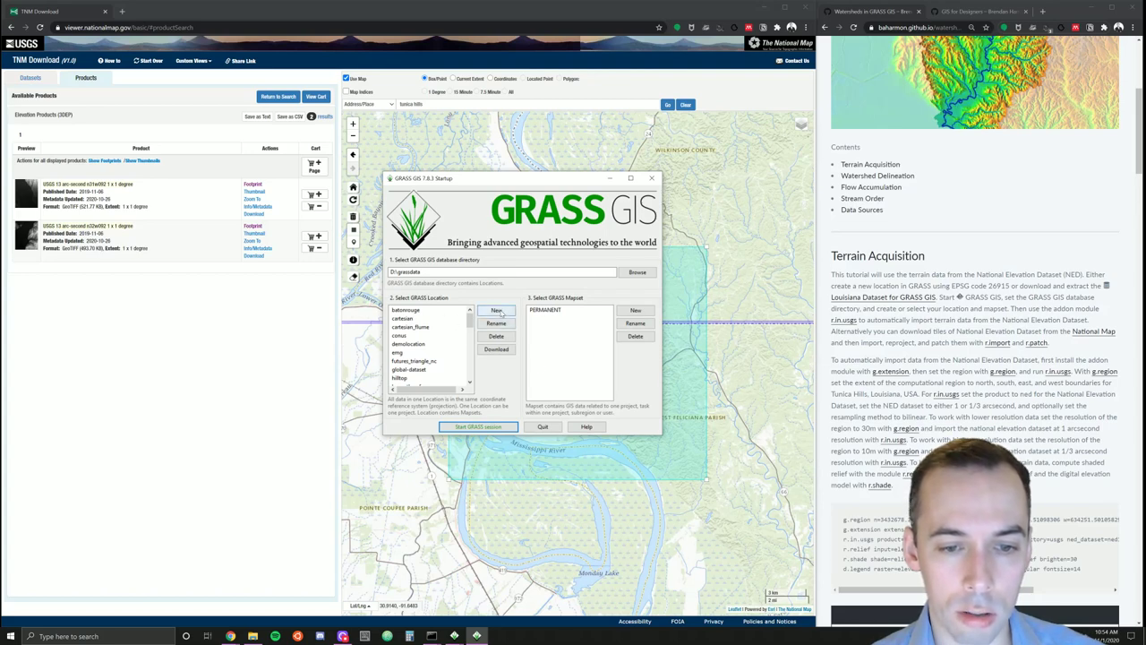
pyautogui.moveTo(470, 320); pyautogui.dragTo(467, 342)
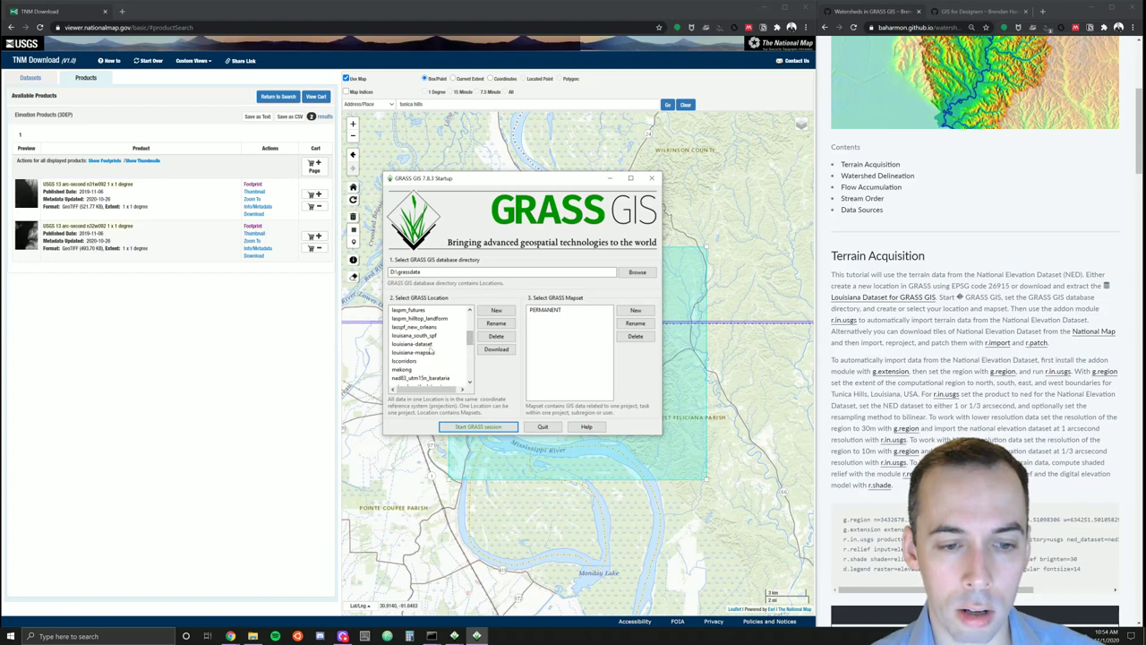
pyautogui.click(428, 345)
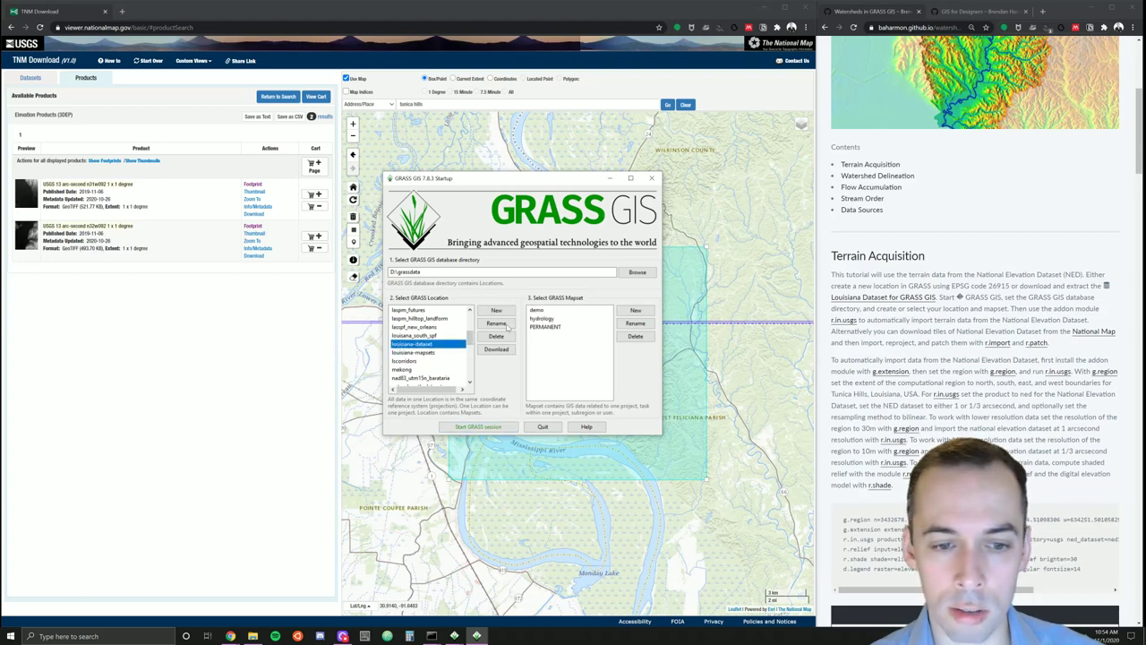
pyautogui.click(493, 311)
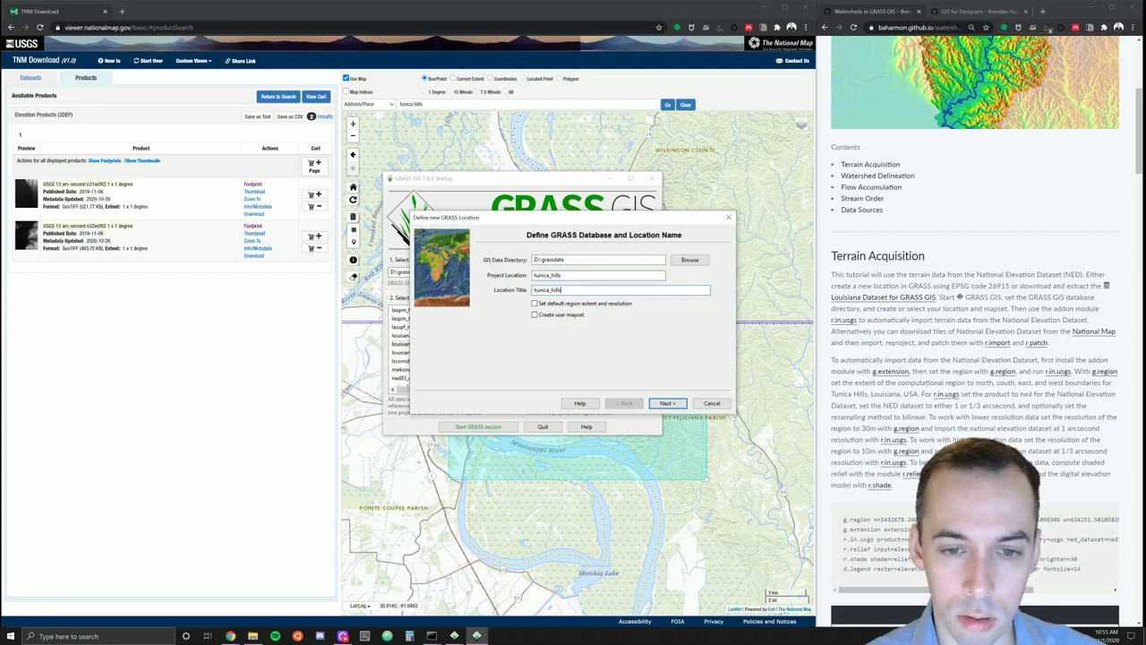
pyautogui.click(667, 403)
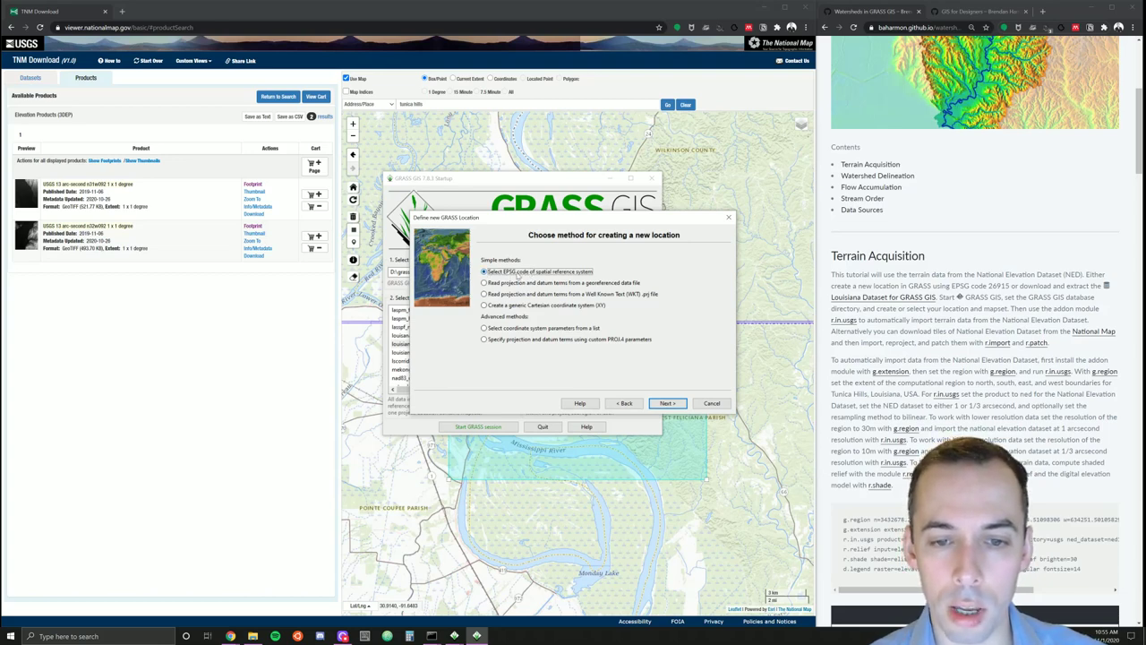
# - Create the location from EPSG code 26915 (NAD83 / UTM zone 15N) with the datum transformation for the whole nad83 region
pyautogui.click(677, 404)
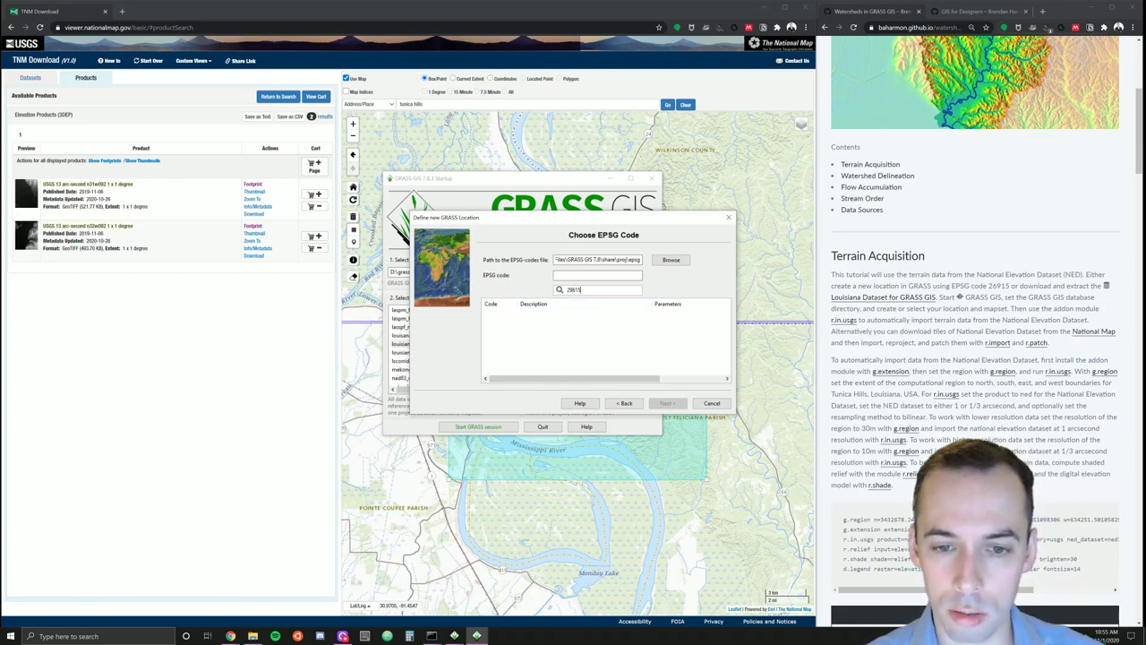
pyautogui.hotkey('ctrl', 'a')
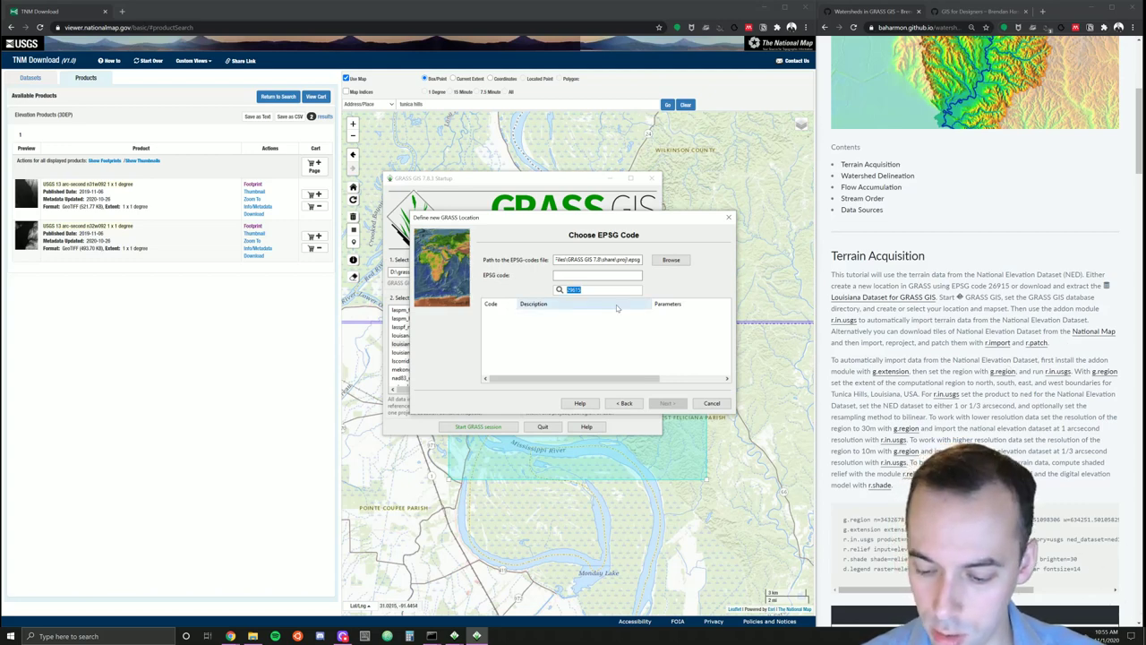
pyautogui.write('26')
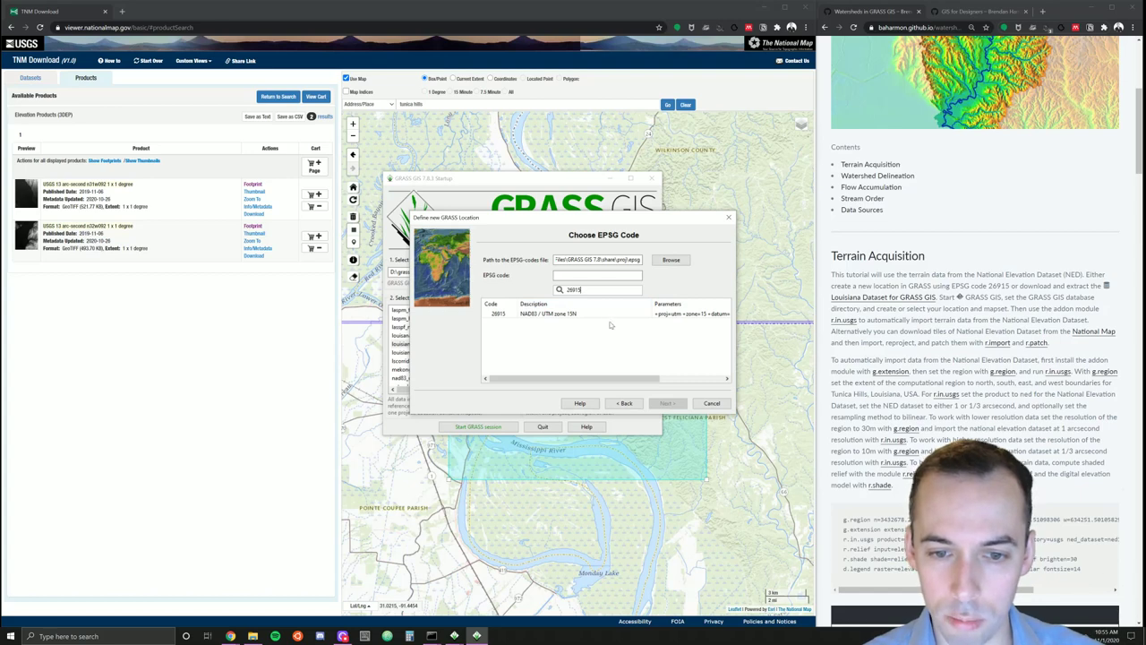
pyautogui.click(610, 315)
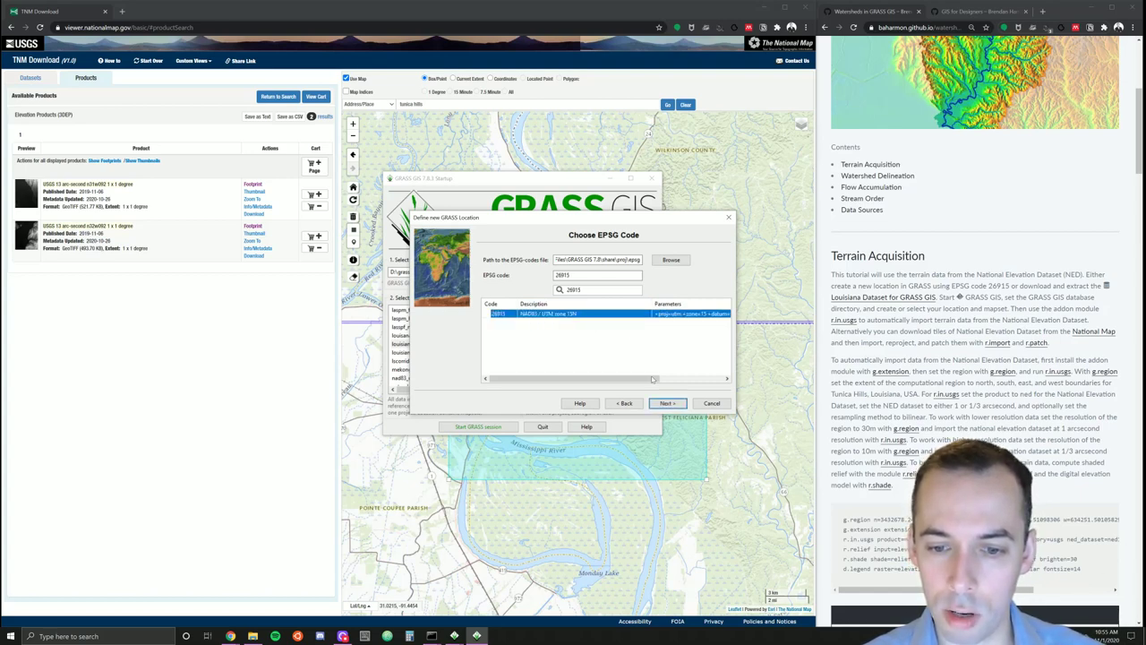
pyautogui.click(664, 405)
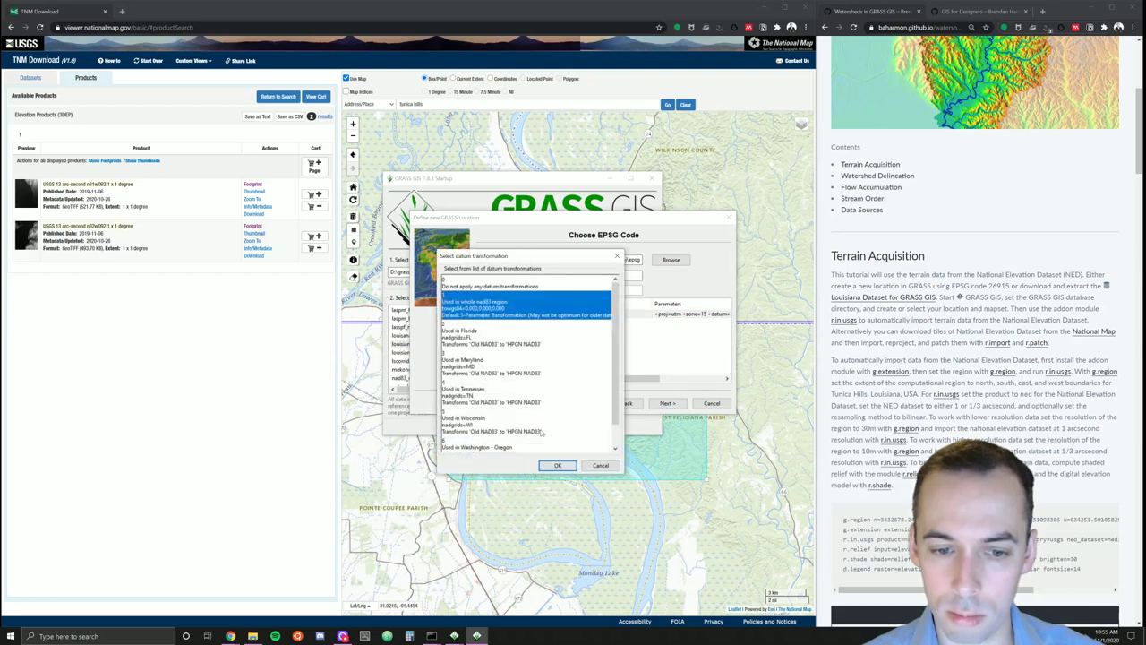
pyautogui.click(557, 464)
pyautogui.click(668, 403)
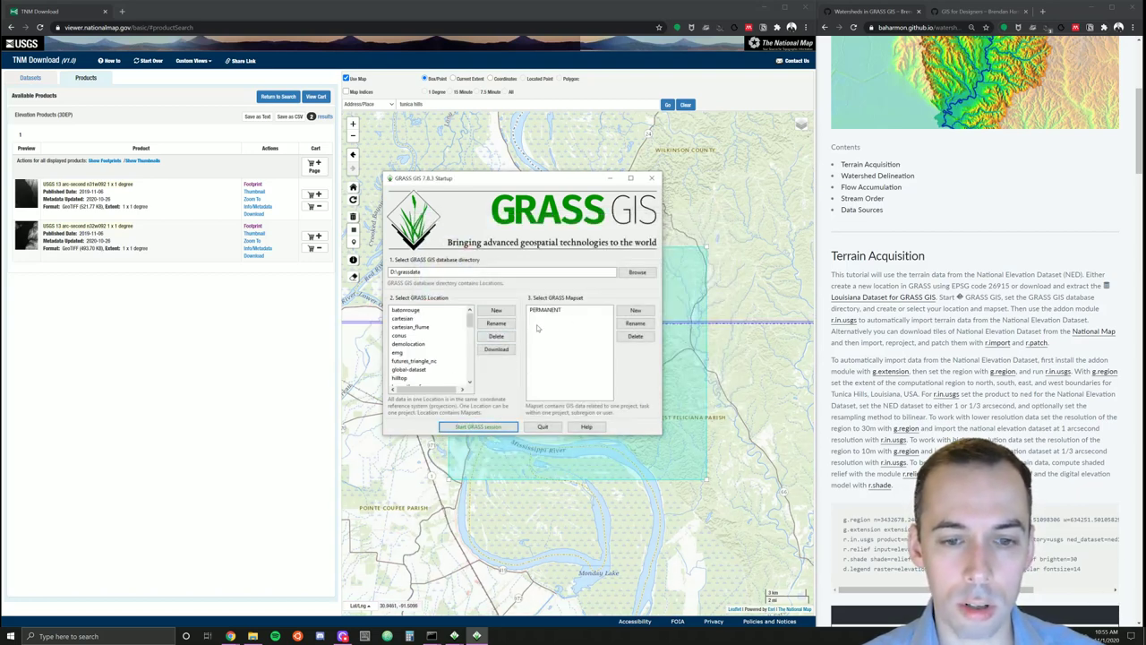
# - Start the GRASS session in the tunica_hills PERMANENT mapset and enlarge the Layer Manager and Map Display windows
pyautogui.click(505, 427)
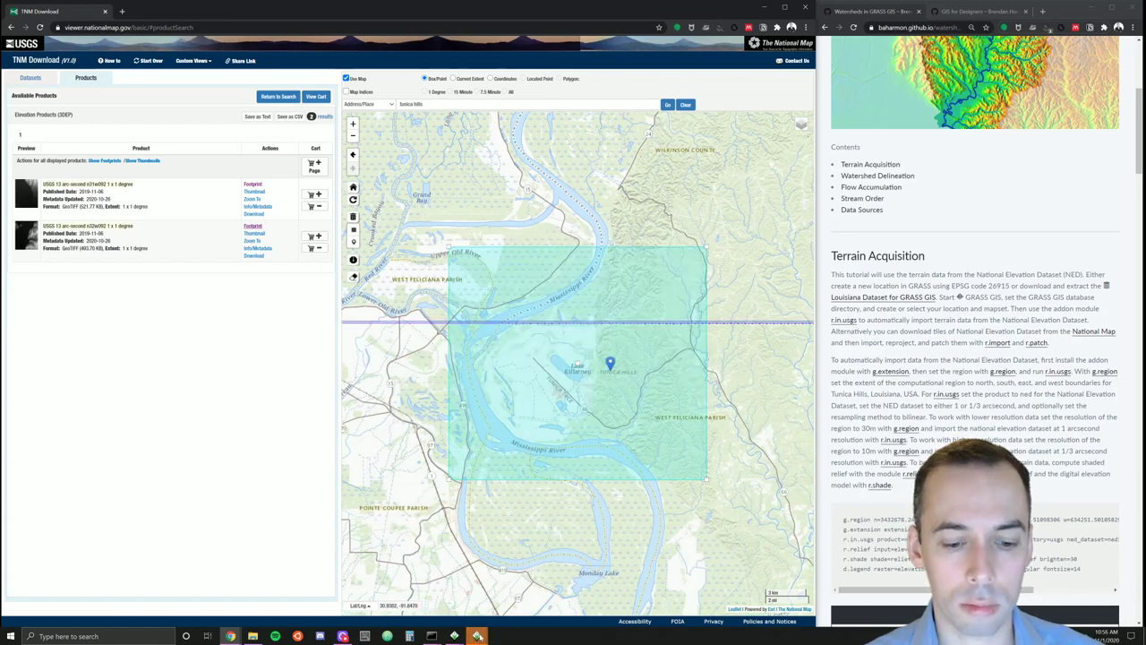
pyautogui.moveTo(477, 635)
pyautogui.click(450, 593)
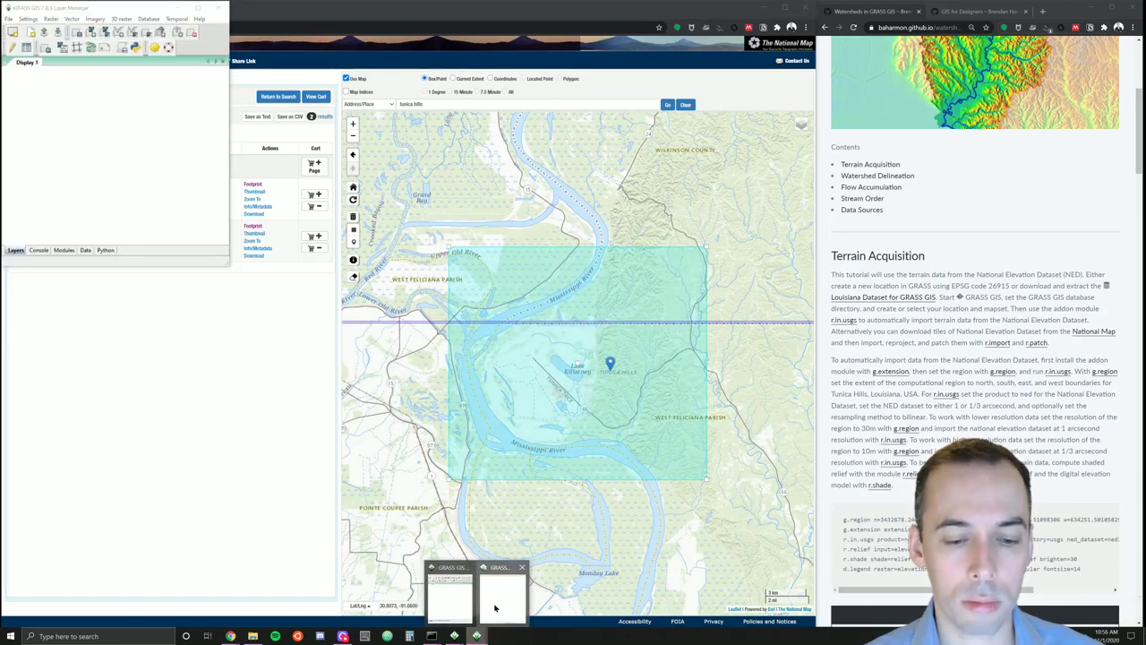
pyautogui.click(502, 596)
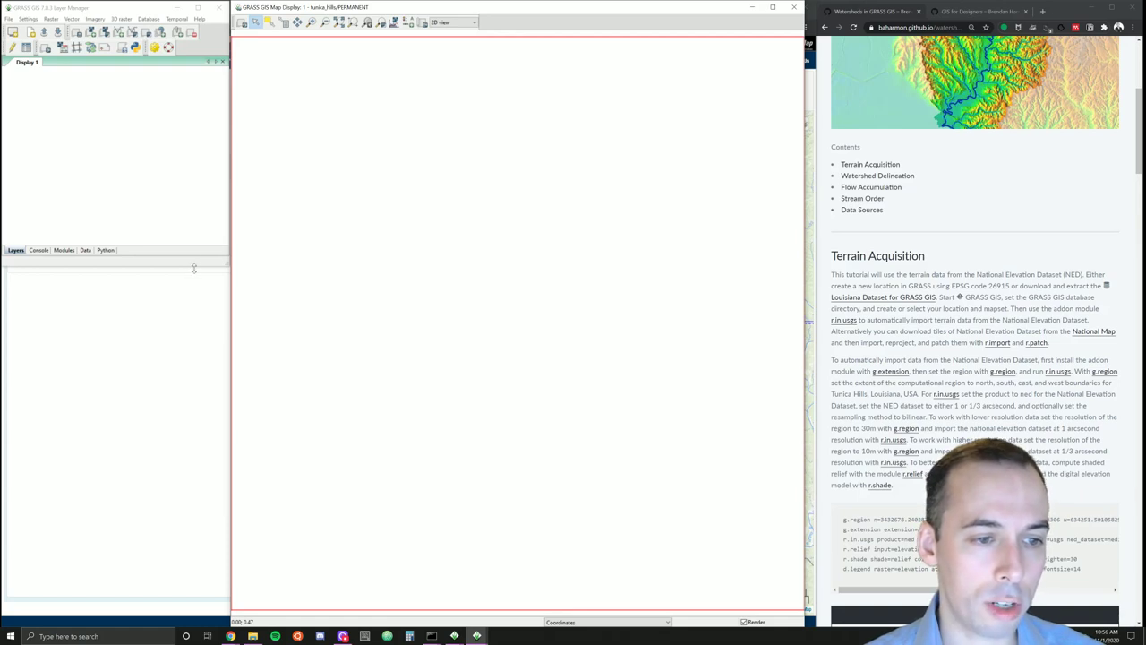
pyautogui.moveTo(194, 263); pyautogui.dragTo(197, 624)
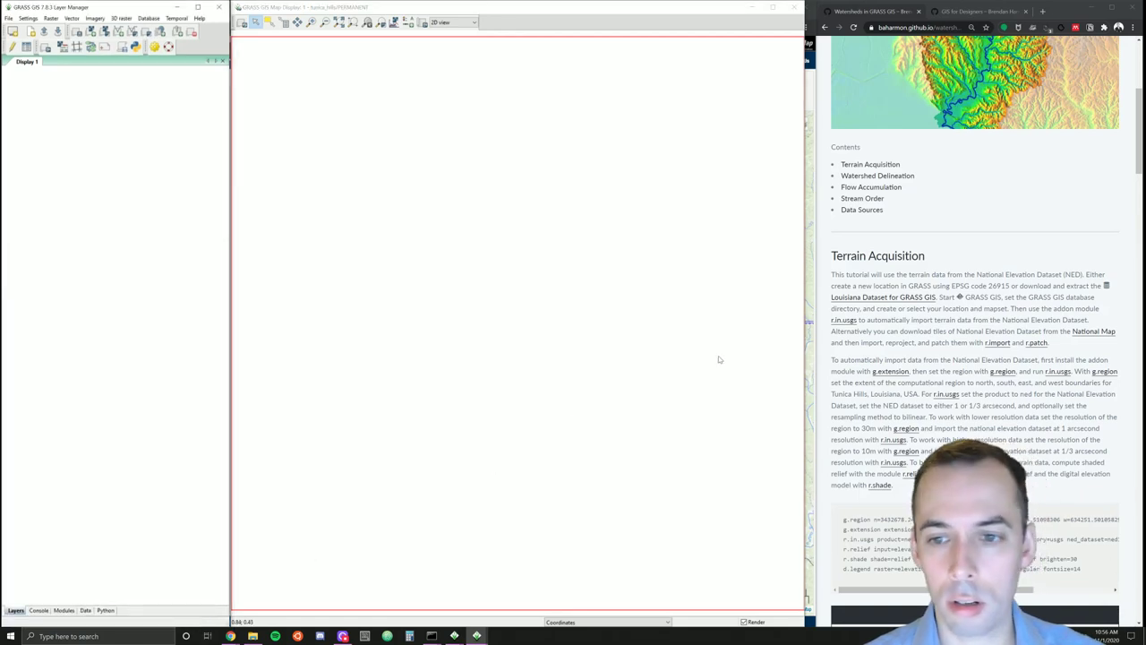
pyautogui.moveTo(803, 322); pyautogui.dragTo(817, 311)
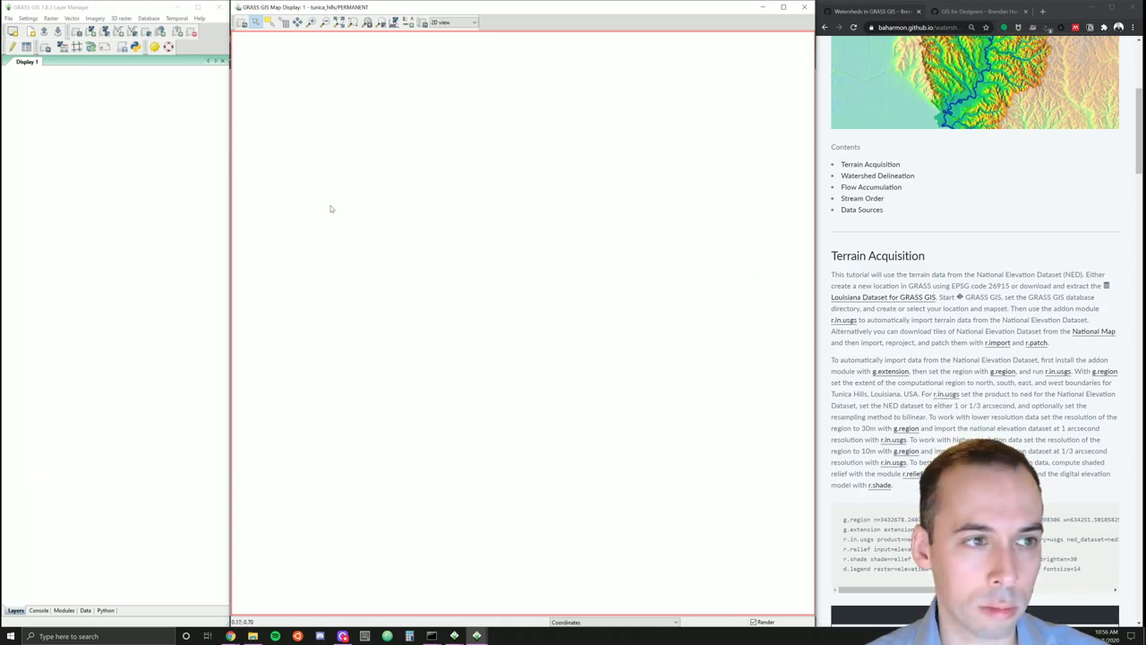
# - Install the r.in.usgs raster extension from the GRASS Addons list, close the installer and return to the layer list
pyautogui.click(29, 19)
pyautogui.moveTo(64, 40)
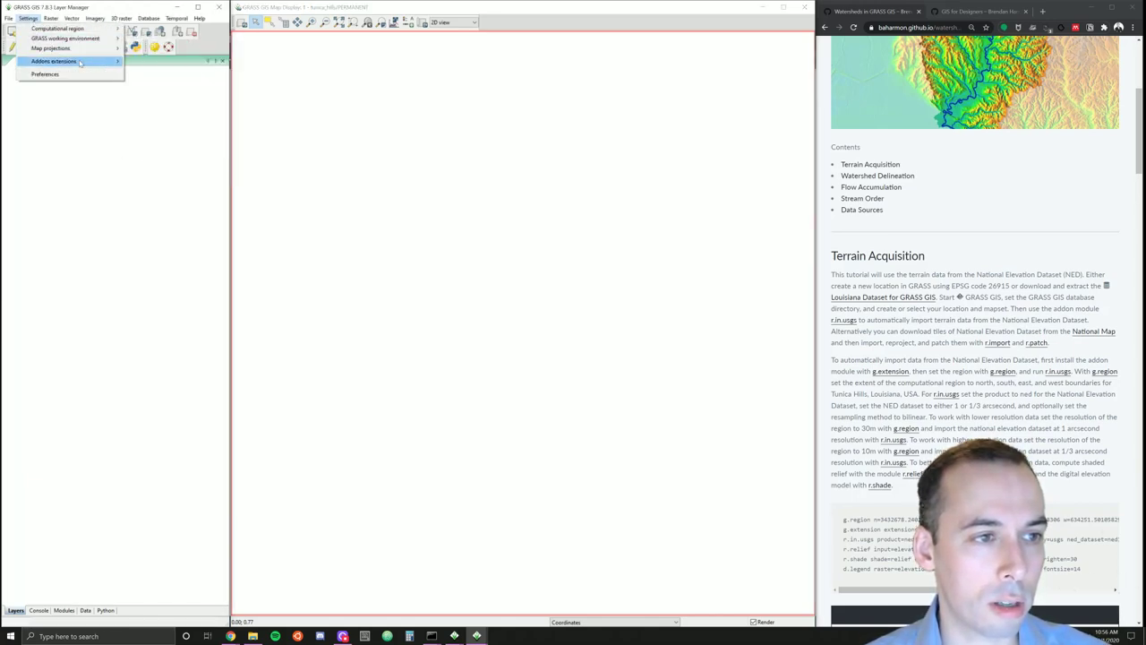
pyautogui.moveTo(63, 61)
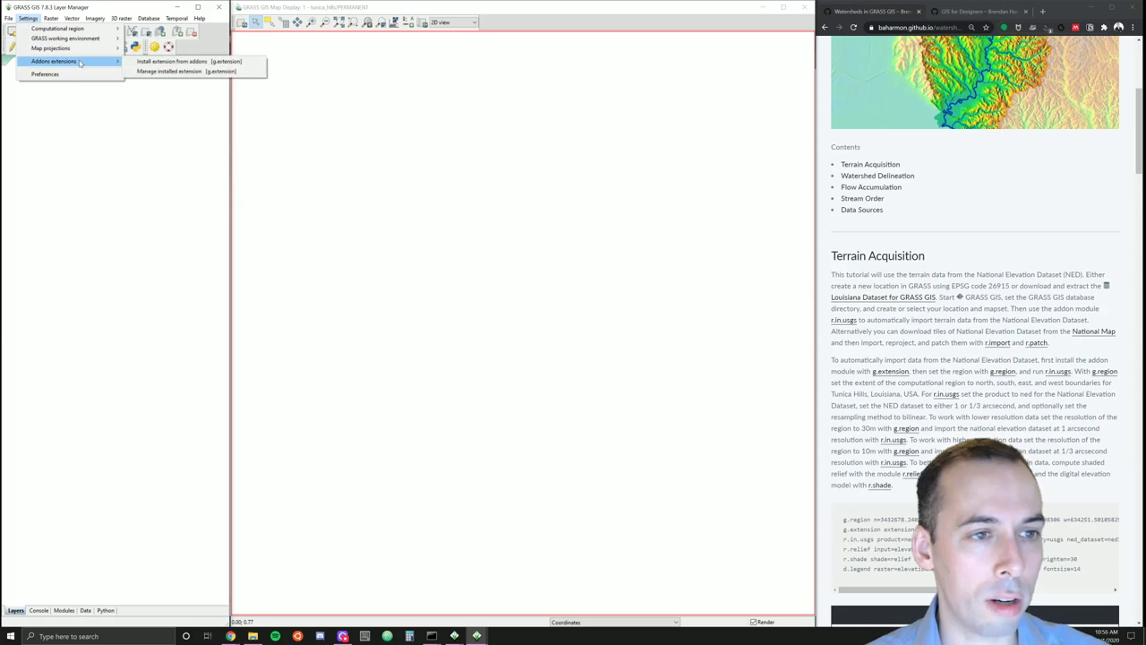
pyautogui.click(188, 62)
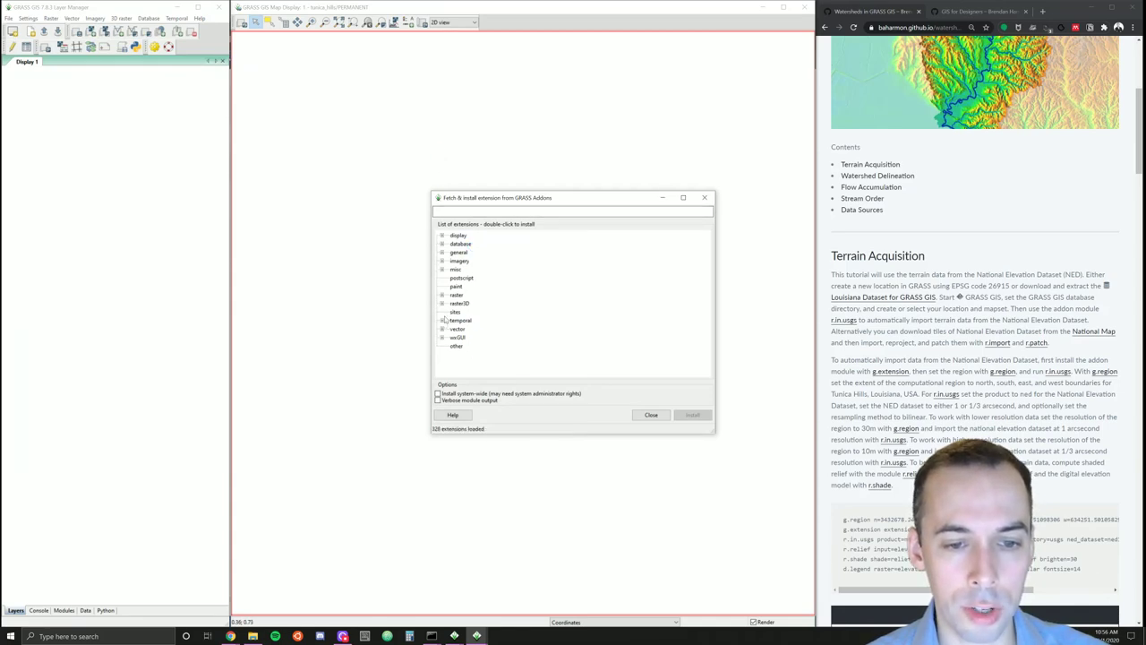
pyautogui.click(440, 294)
pyautogui.scroll(-3, 528, 310)
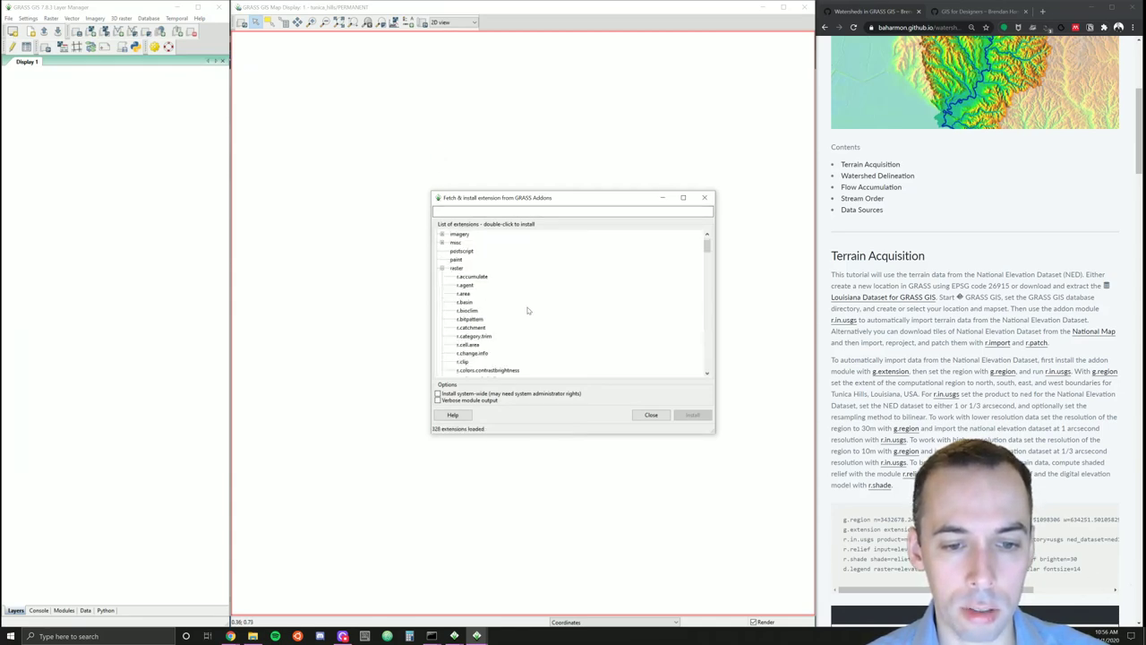
pyautogui.scroll(-5, 527, 310)
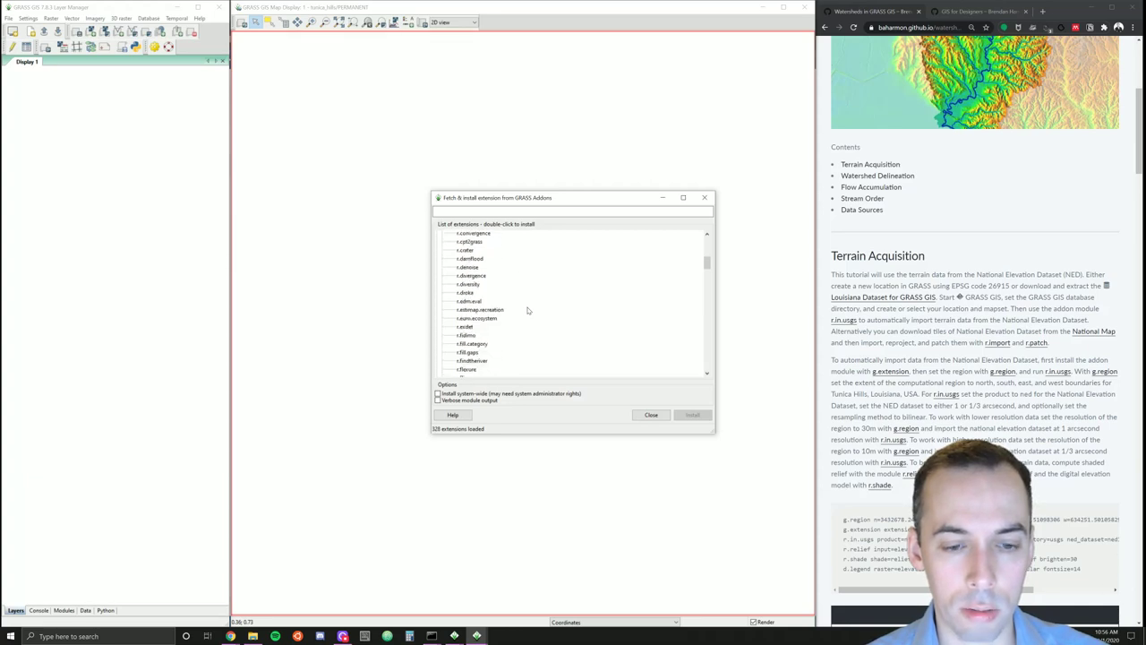
pyautogui.scroll(-4, 528, 310)
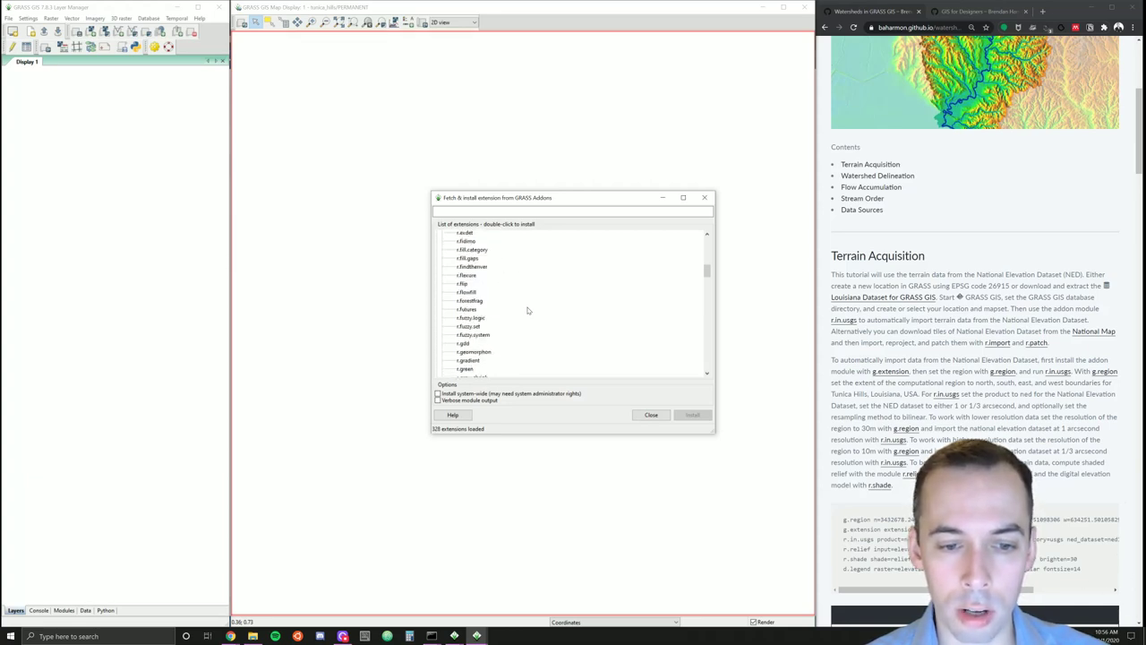
pyautogui.scroll(-4, 528, 309)
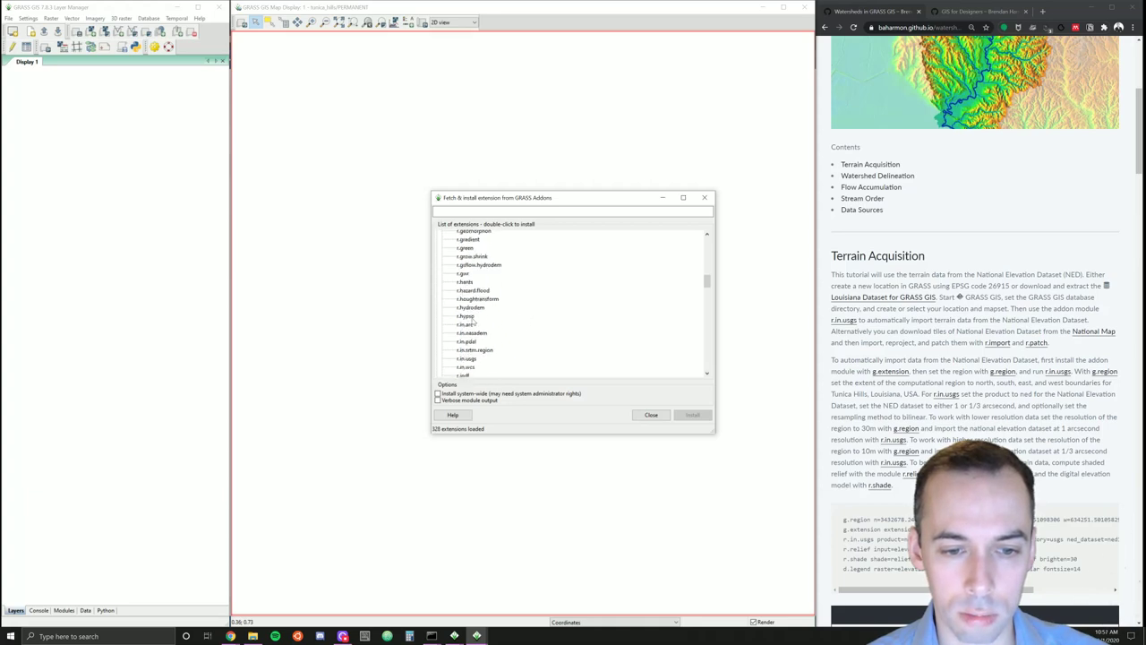
pyautogui.click(472, 360)
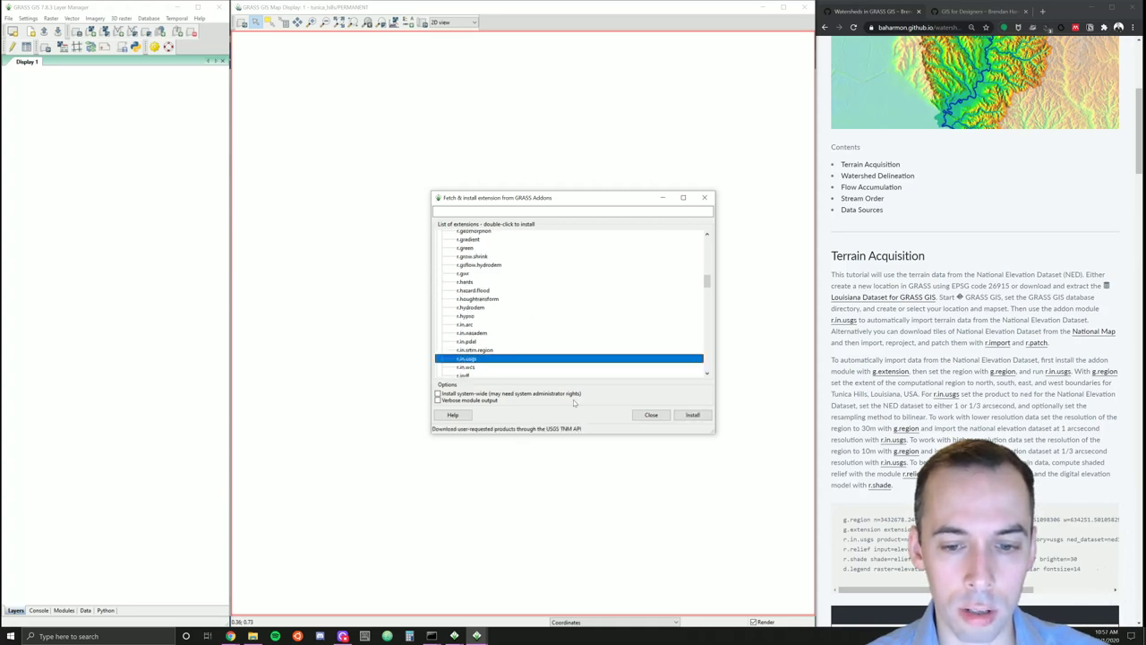
pyautogui.click(697, 416)
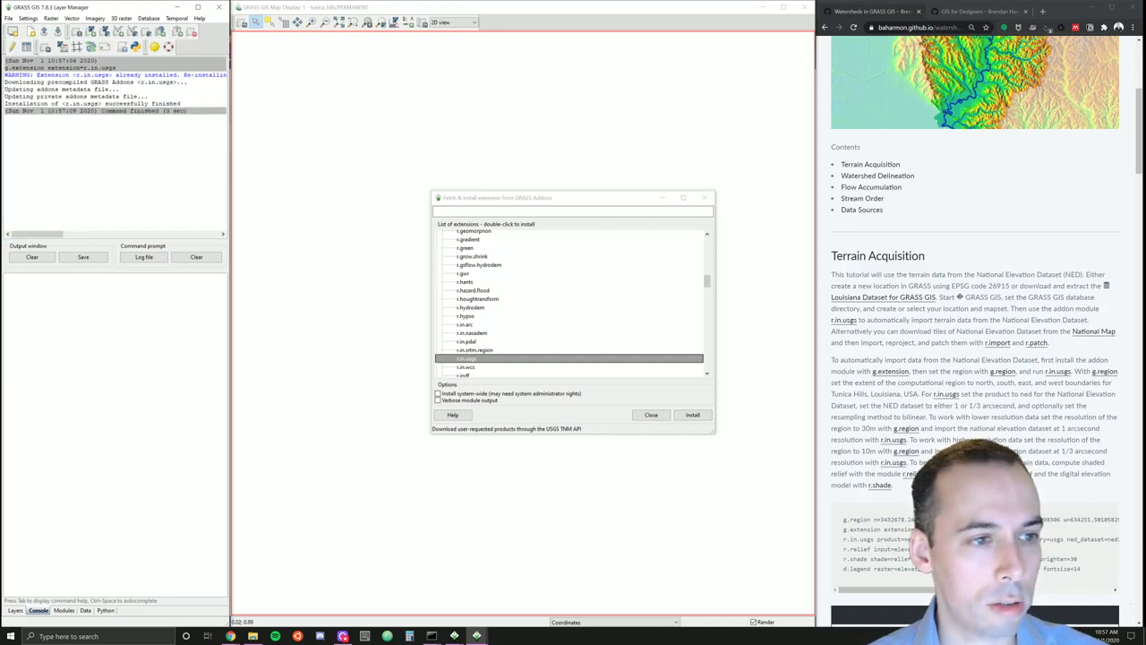
pyautogui.click(706, 197)
pyautogui.click(22, 612)
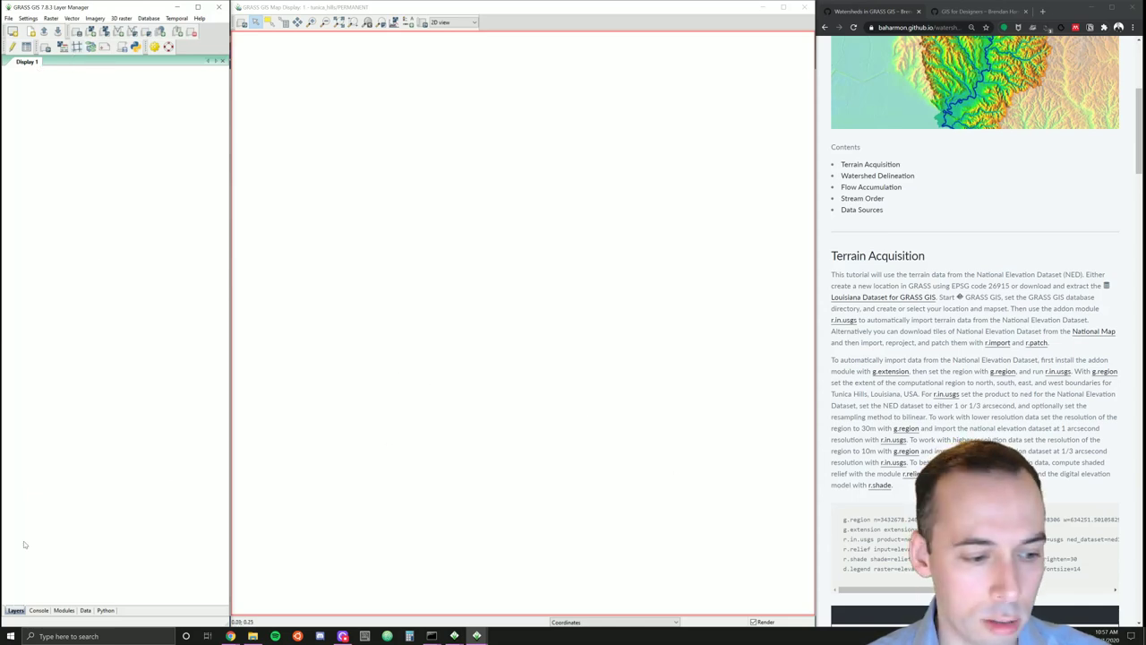
# - Start g.region from the console command prompt, show its bounds settings and enlarge the dialog to fit all edge fields
pyautogui.click(37, 609)
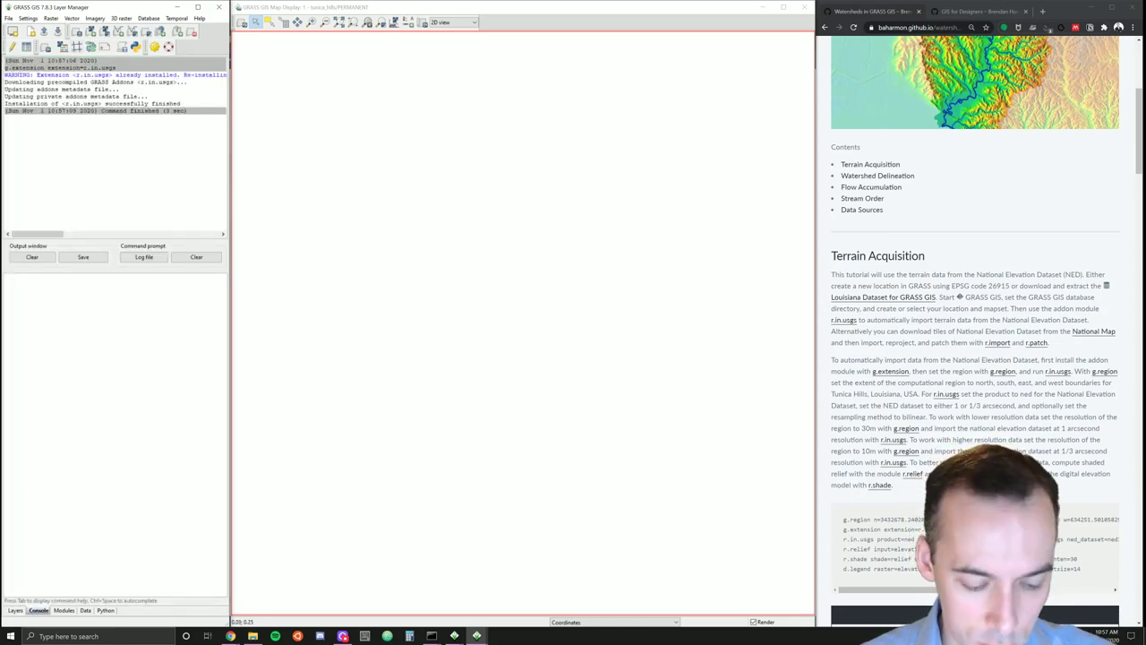
pyautogui.write('g.region')
pyautogui.press('Return')
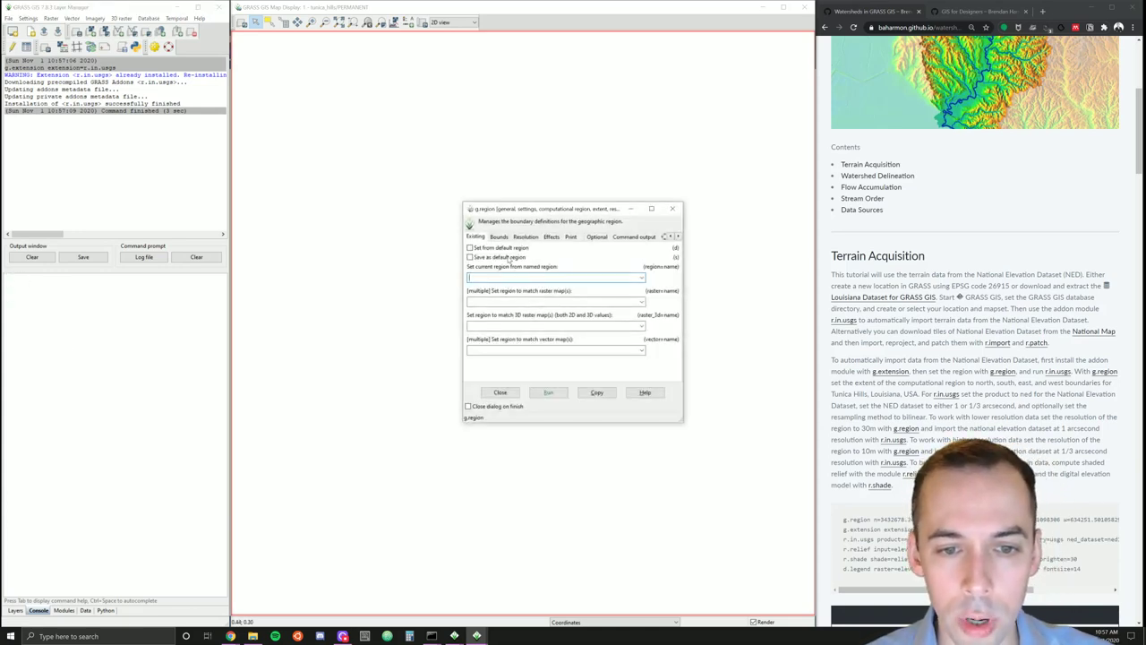
pyautogui.click(500, 237)
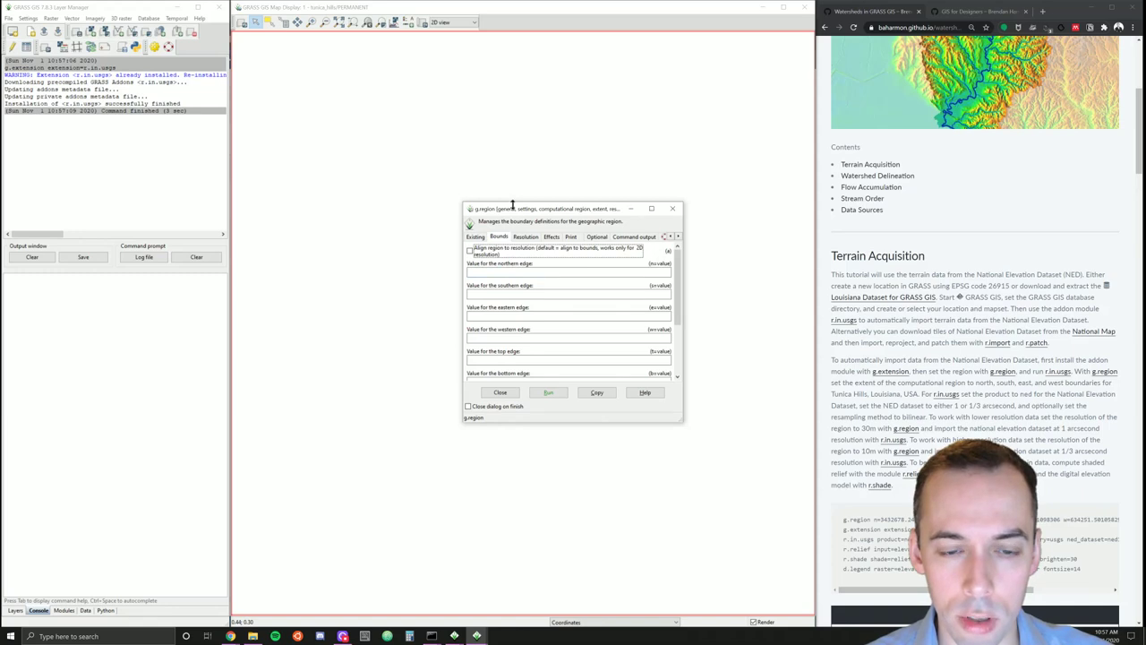
pyautogui.moveTo(512, 204); pyautogui.dragTo(512, 72)
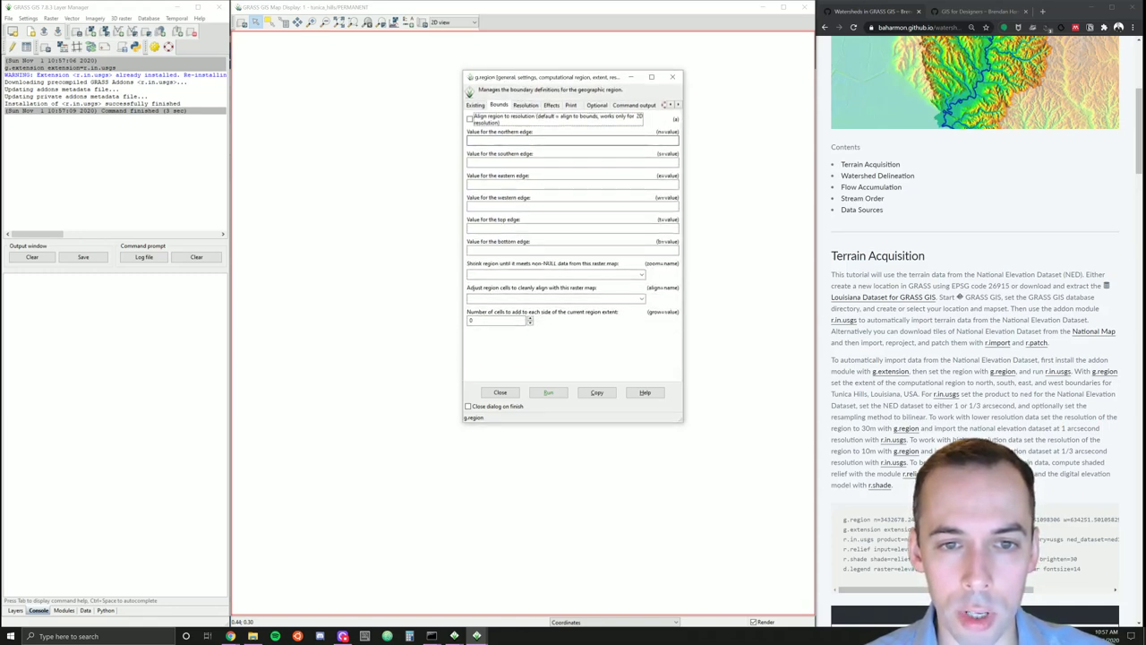
pyautogui.click(537, 140)
pyautogui.click(537, 162)
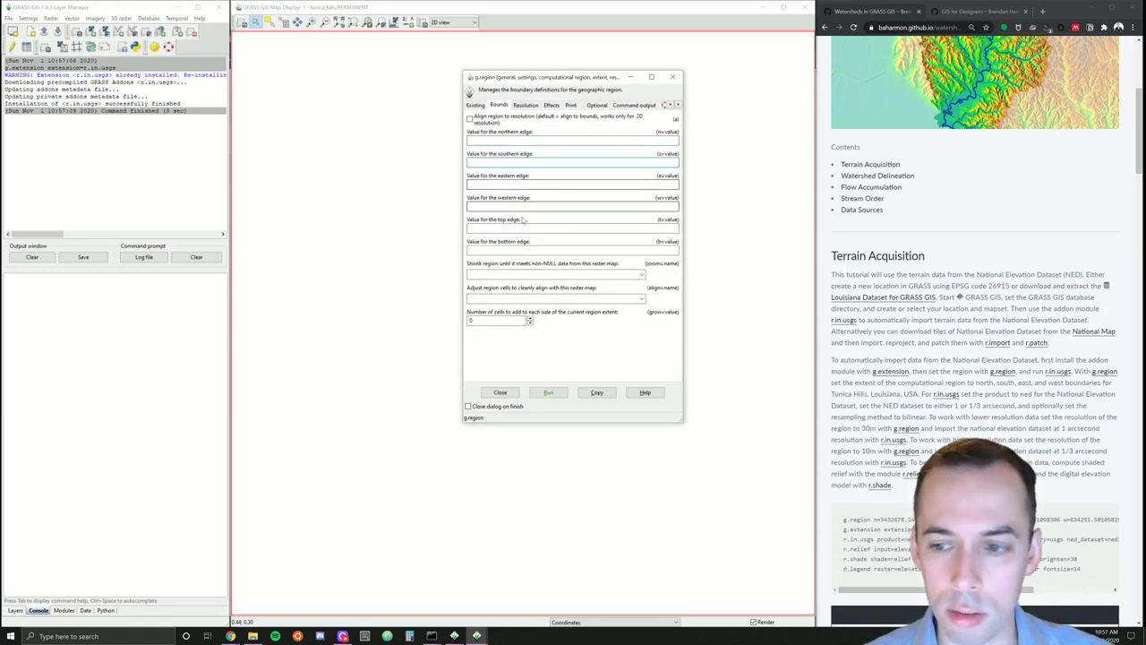
# - Examine the Watersheds in GRASS GIS tutorial page, its web address and the g.region example command under Terrain Acquisition
pyautogui.scroll(-5, 974, 358)
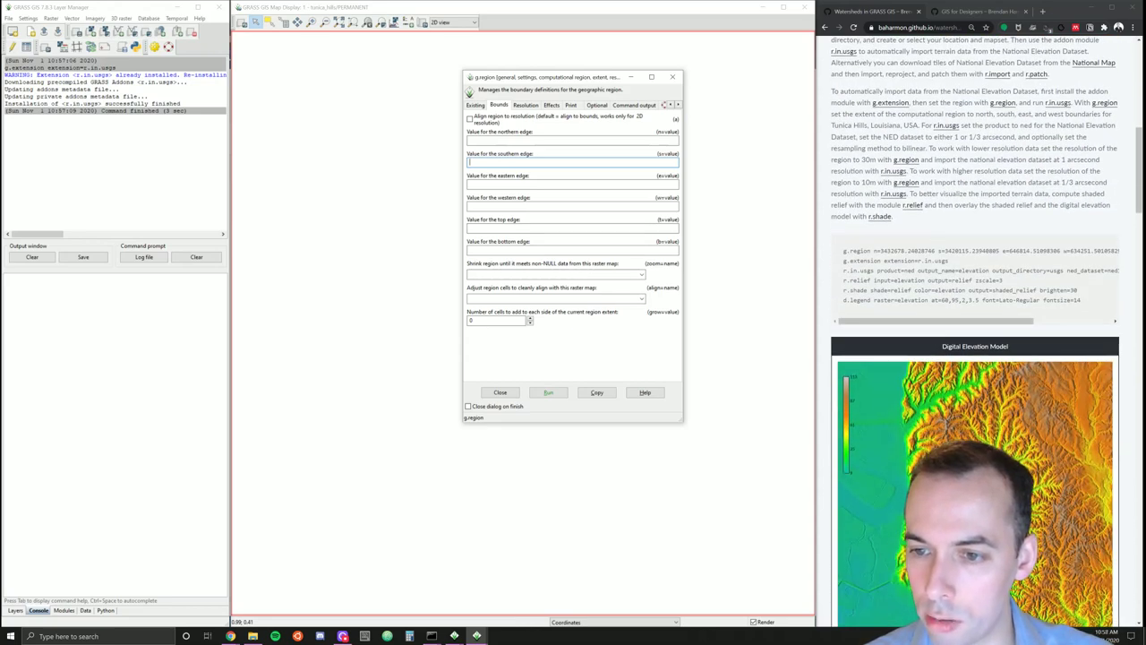
pyautogui.moveTo(880, 250); pyautogui.dragTo(923, 251)
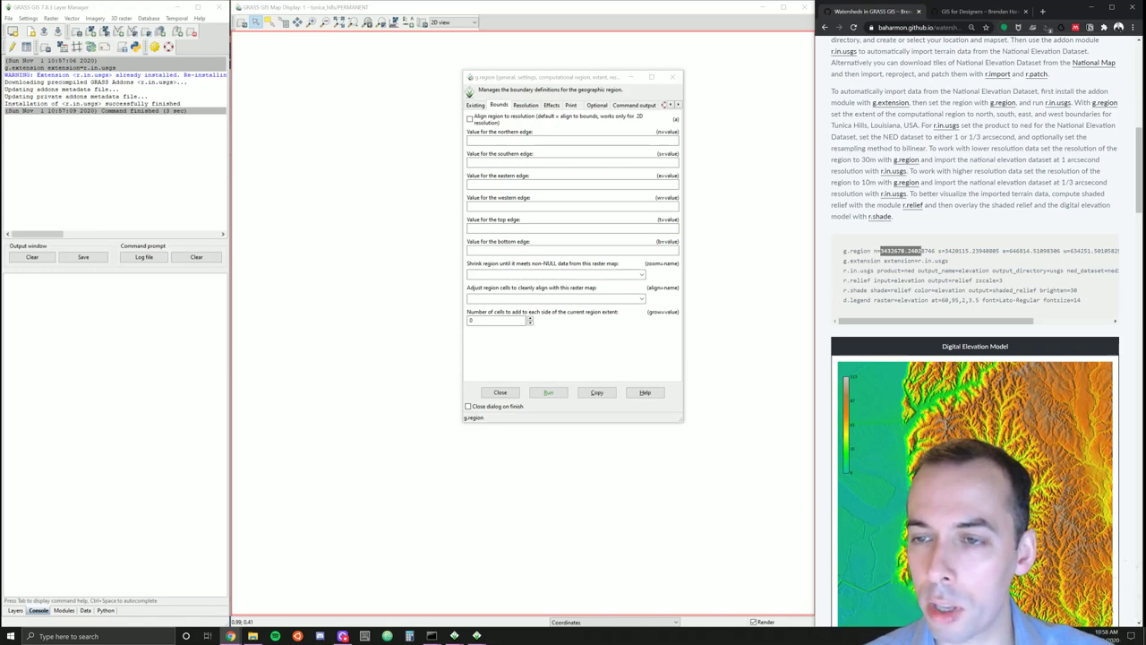
pyautogui.click(935, 27)
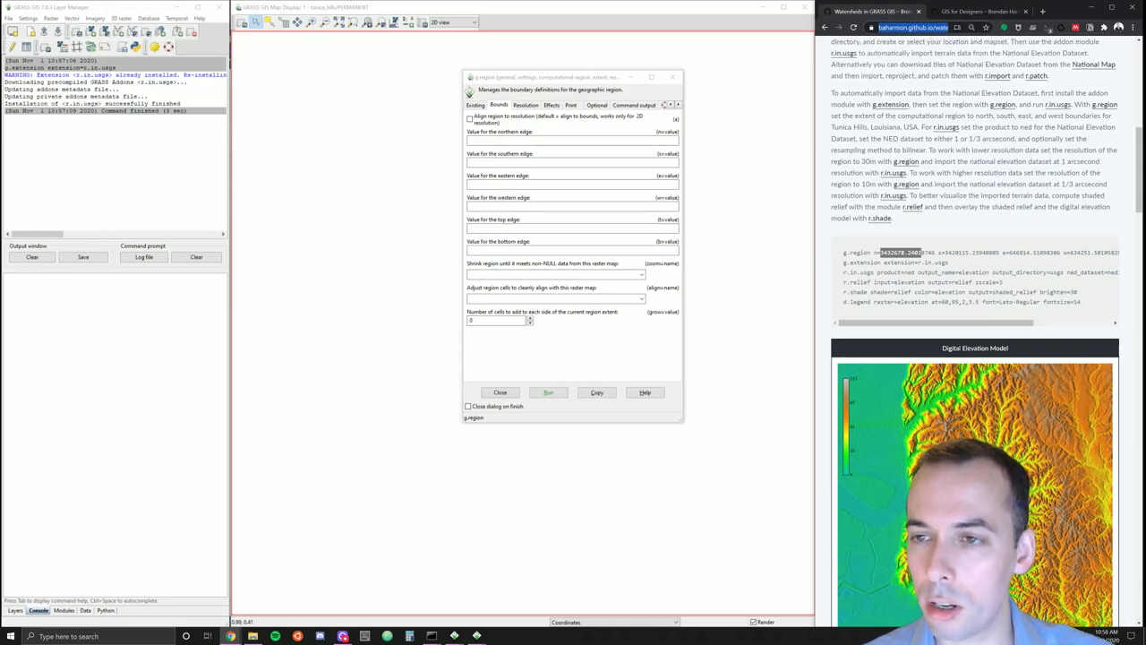
pyautogui.scroll(7, 943, 126)
pyautogui.press('End')
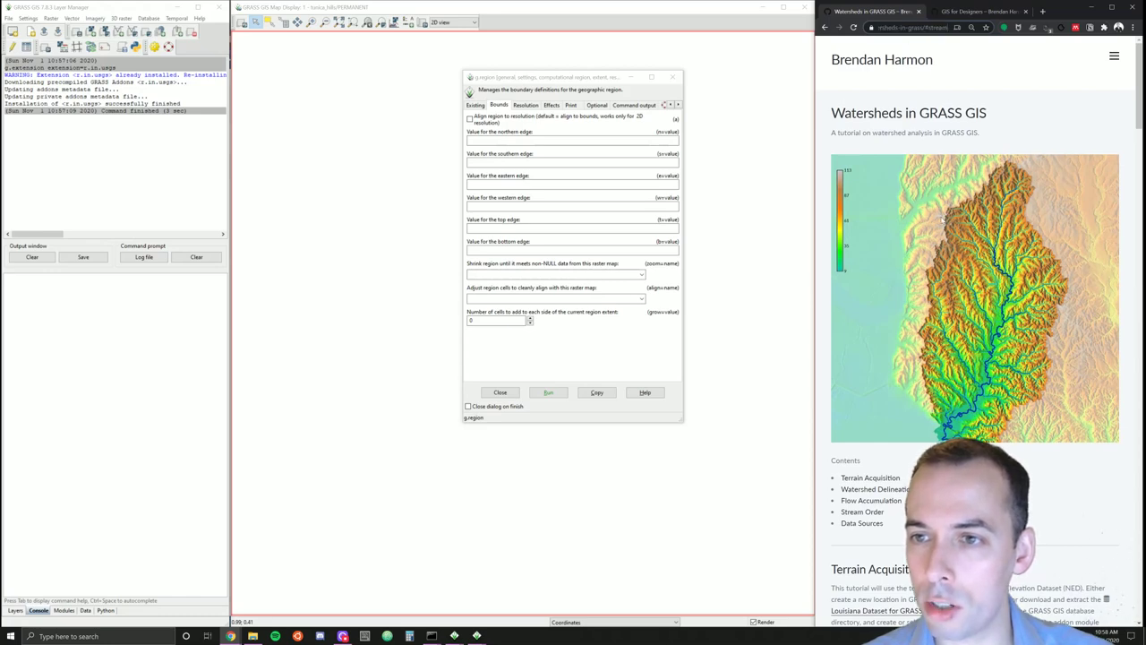
pyautogui.scroll(-8, 943, 217)
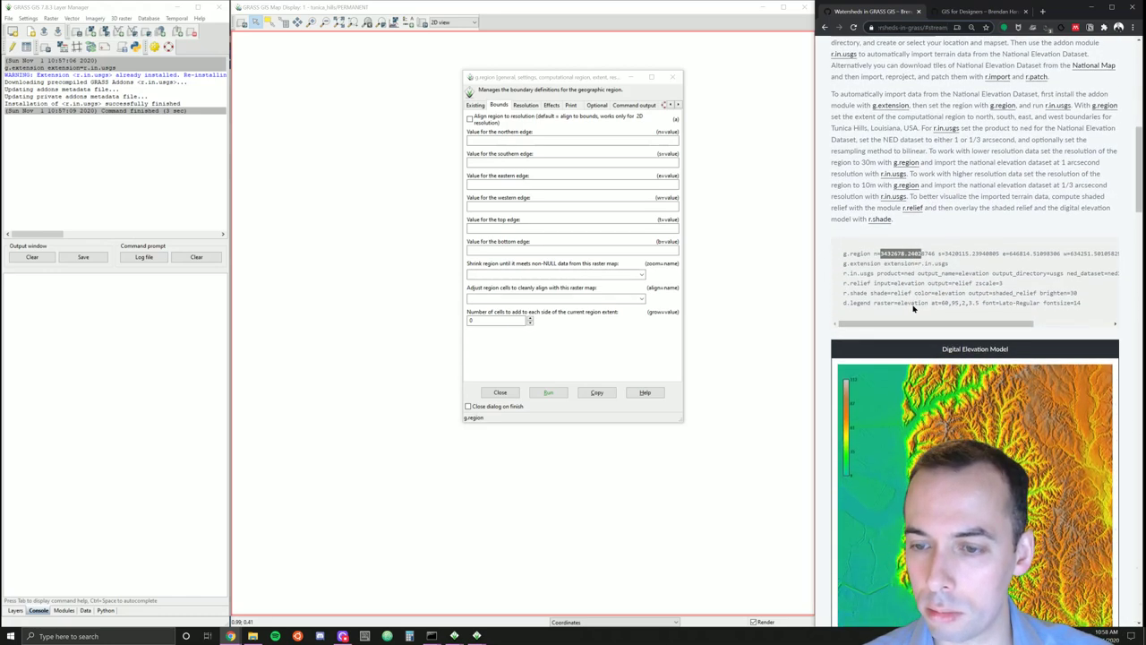
pyautogui.click(896, 258)
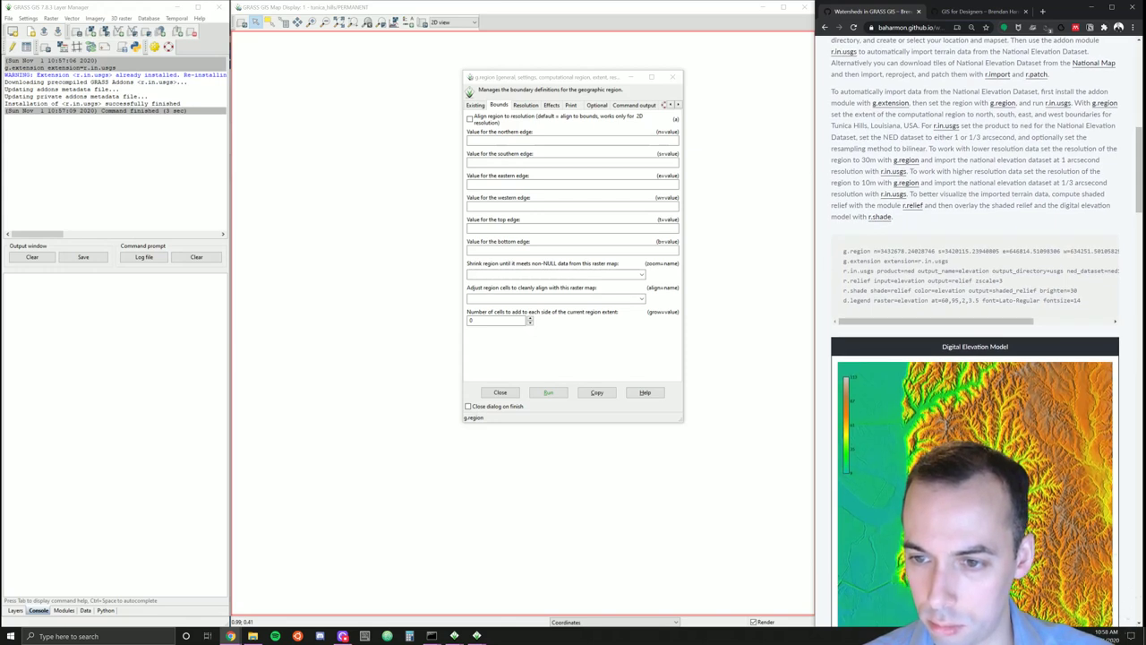
# - Set the region's northern edge to 3432678.24028746 and southern edge to 3420115.23940805, copied from the tutorial's g.region command
pyautogui.moveTo(881, 251); pyautogui.dragTo(937, 251)
pyautogui.hotkey('ctrl', 'c')
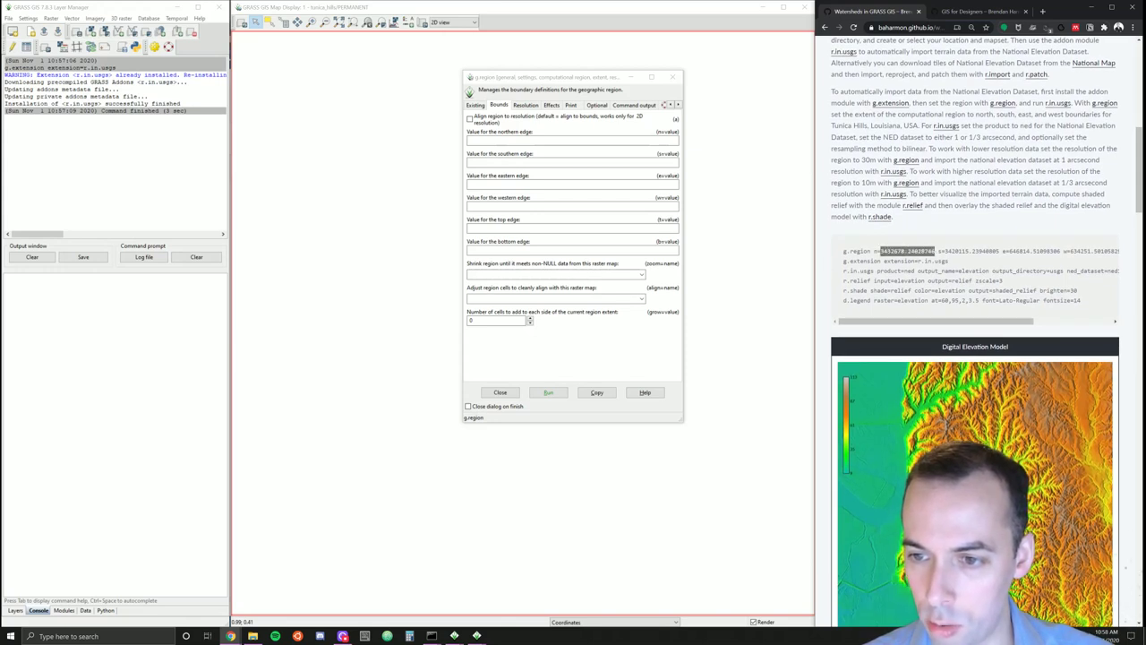
pyautogui.click(573, 141)
pyautogui.hotkey('ctrl', 'v')
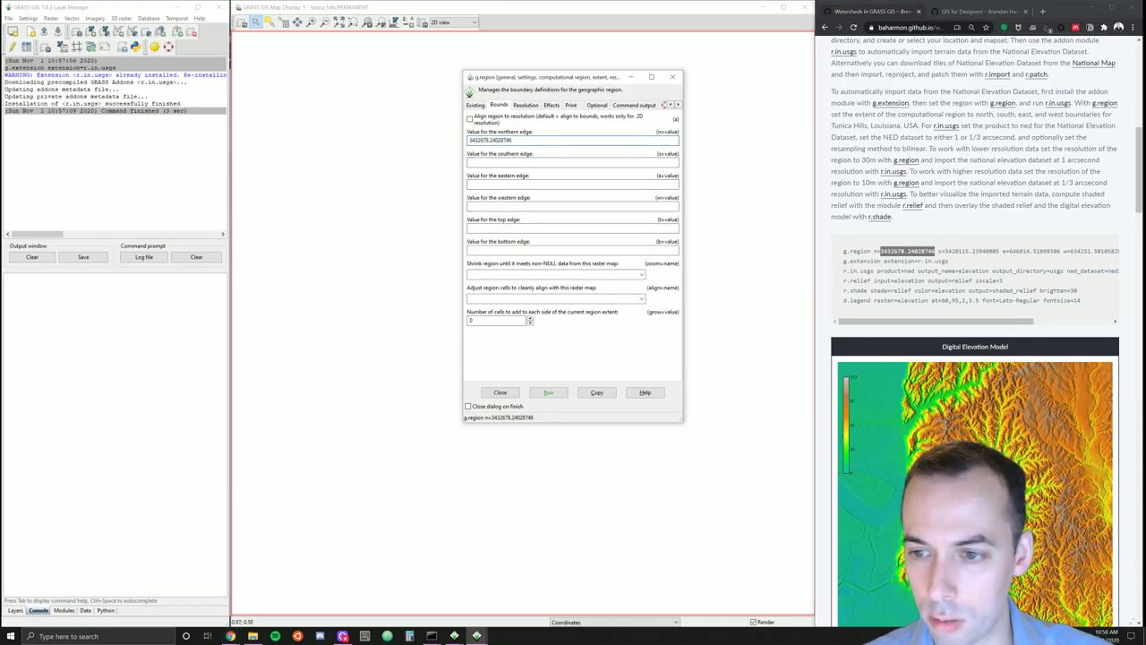
pyautogui.moveTo(945, 251); pyautogui.dragTo(999, 251)
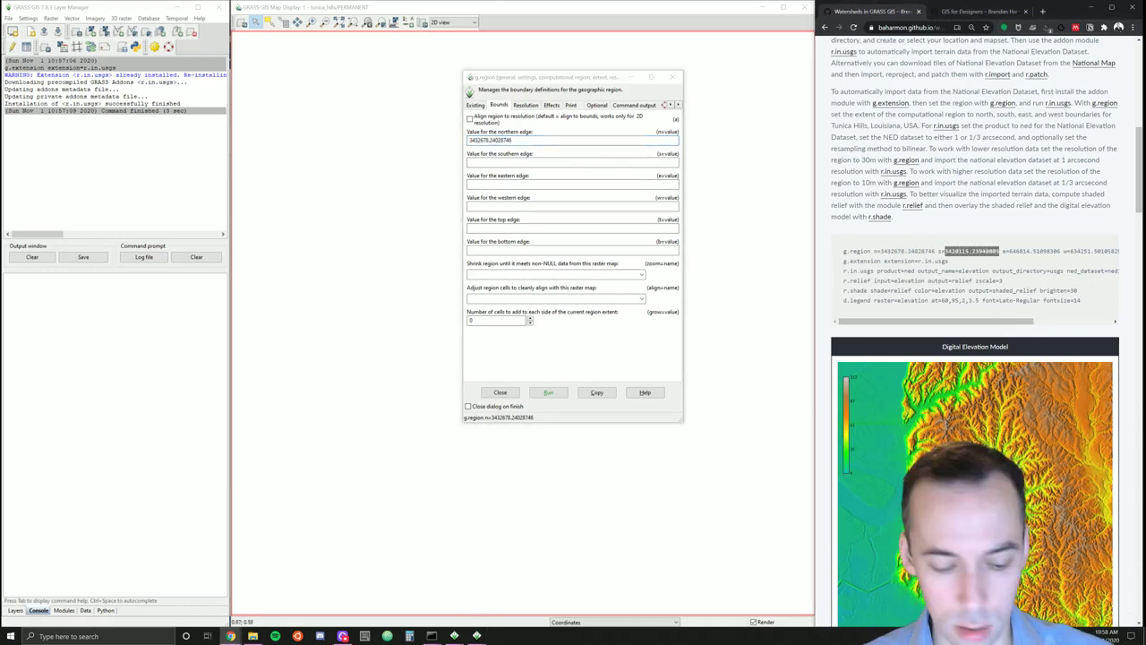
pyautogui.hotkey('ctrl', 'c')
pyautogui.hotkey('alt', 'Tab')
pyautogui.press('Tab')
pyautogui.hotkey('ctrl', 'v')
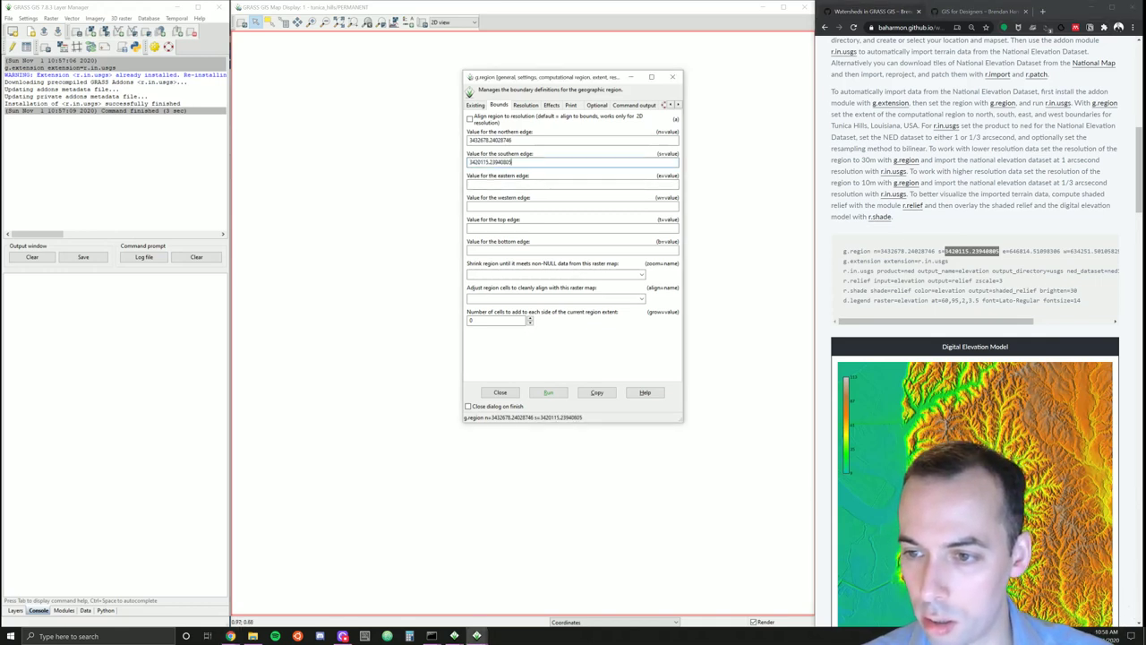
# - Set the region's eastern edge to 646814.51098306 from the tutorial command, keeping only 3420115.23940805 as the southern edge
pyautogui.moveTo(1008, 251); pyautogui.dragTo(1058, 251)
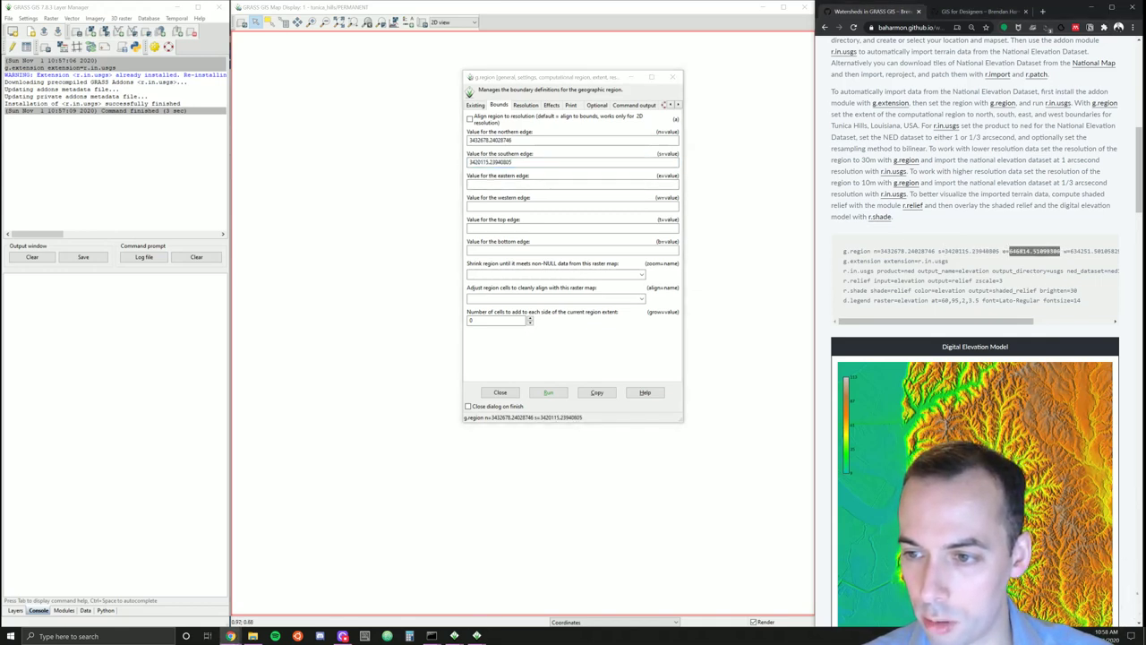
pyautogui.hotkey('ctrl', 'c')
pyautogui.hotkey('alt', 'Tab')
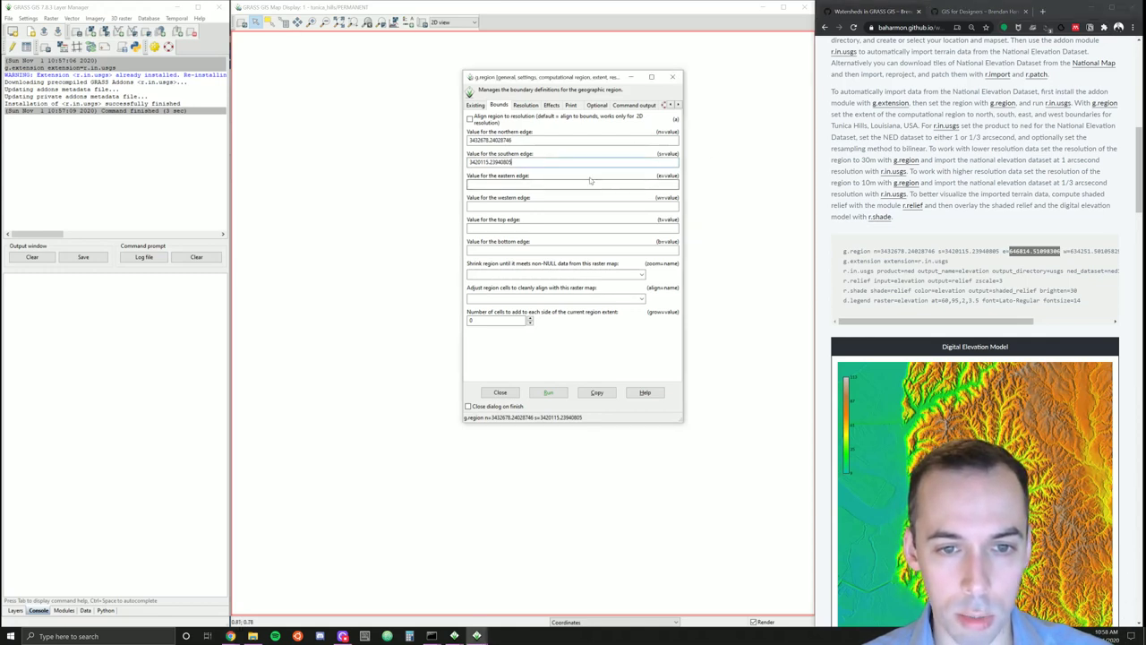
pyautogui.hotkey('ctrl', 'v')
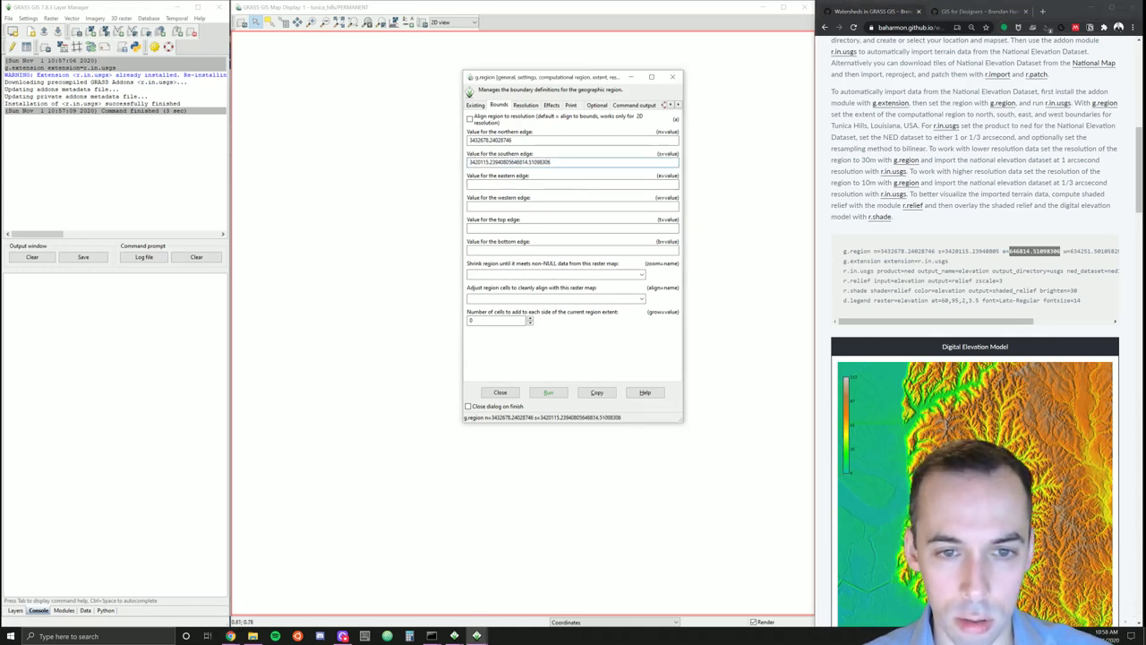
pyautogui.click(556, 183)
pyautogui.hotkey('ctrl', 'v')
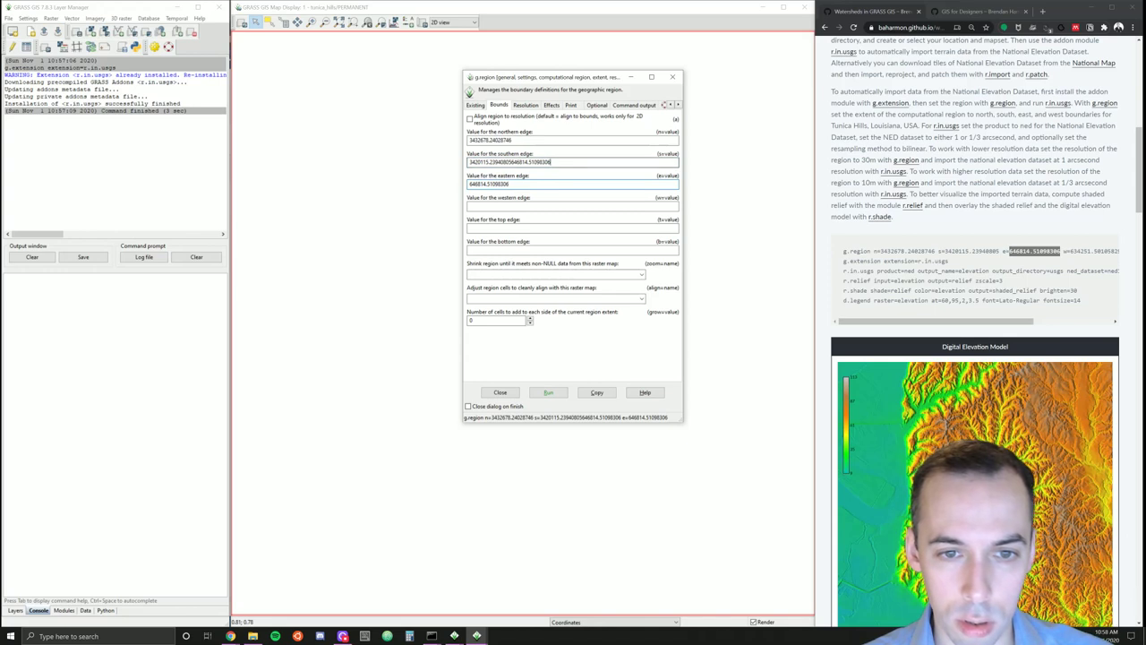
pyautogui.moveTo(552, 162); pyautogui.dragTo(511, 162)
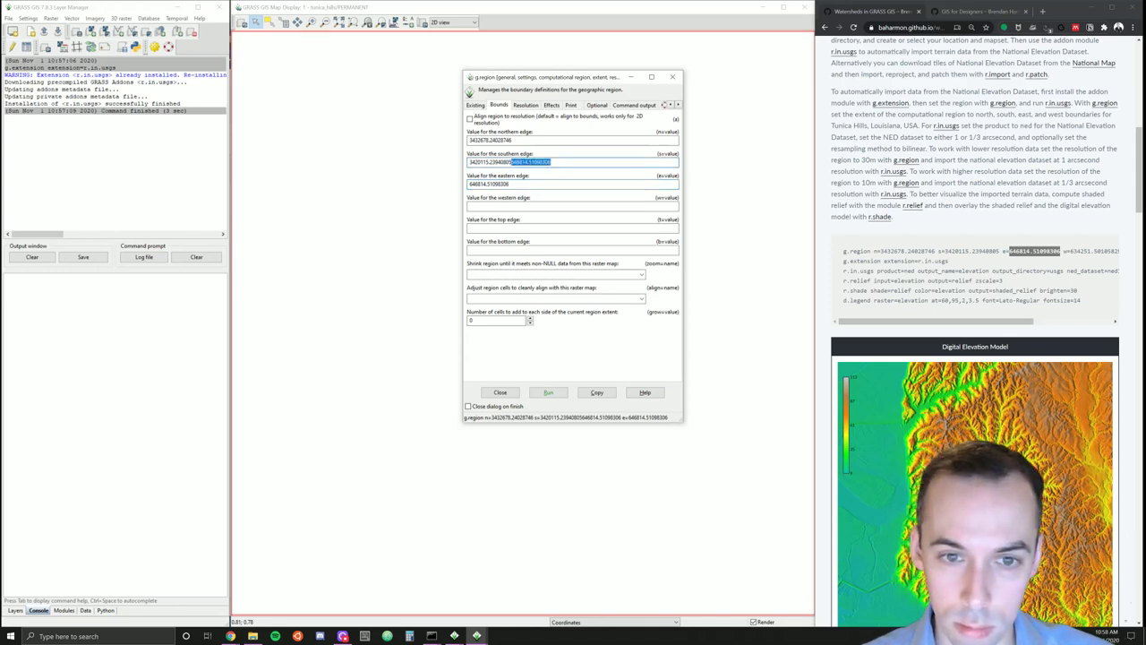
pyautogui.press('BackSpace')
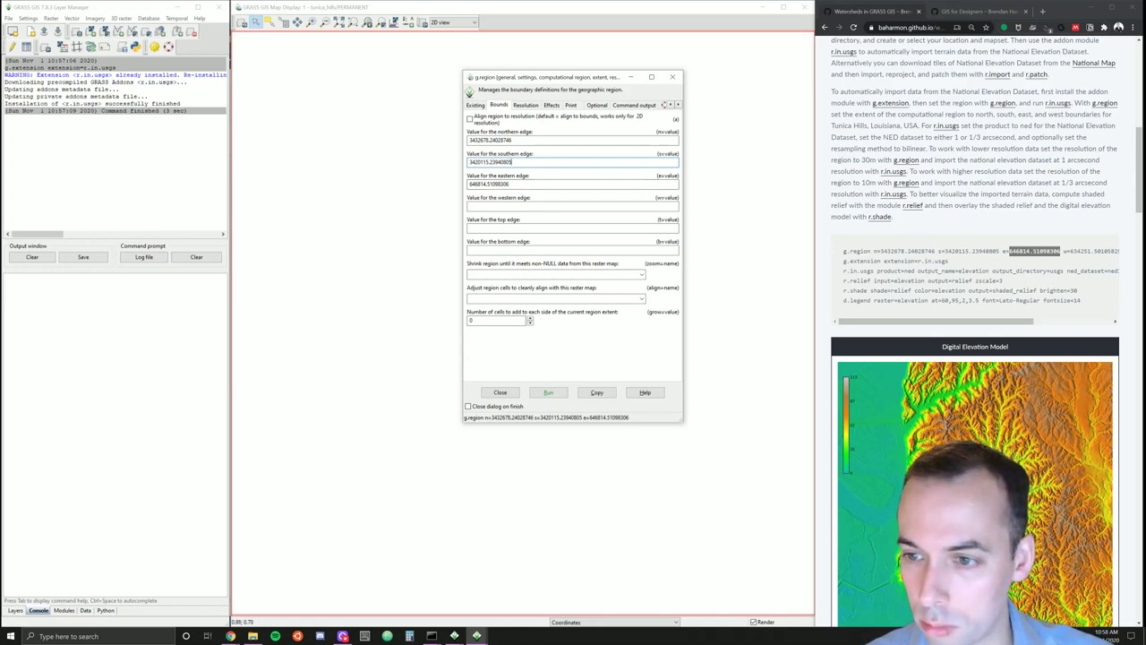
# - Set the region's western edge to 634251.50105829, copied from the tutorial's g.region command
pyautogui.moveTo(1066, 252); pyautogui.dragTo(1005, 252)
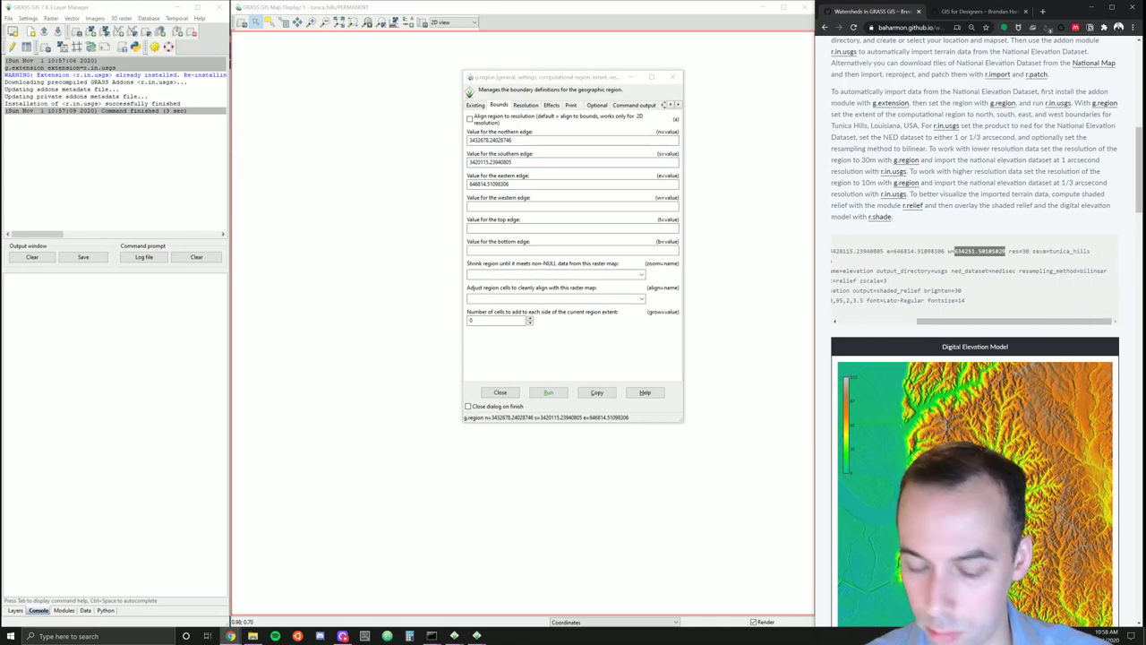
pyautogui.hotkey('alt', 'Tab')
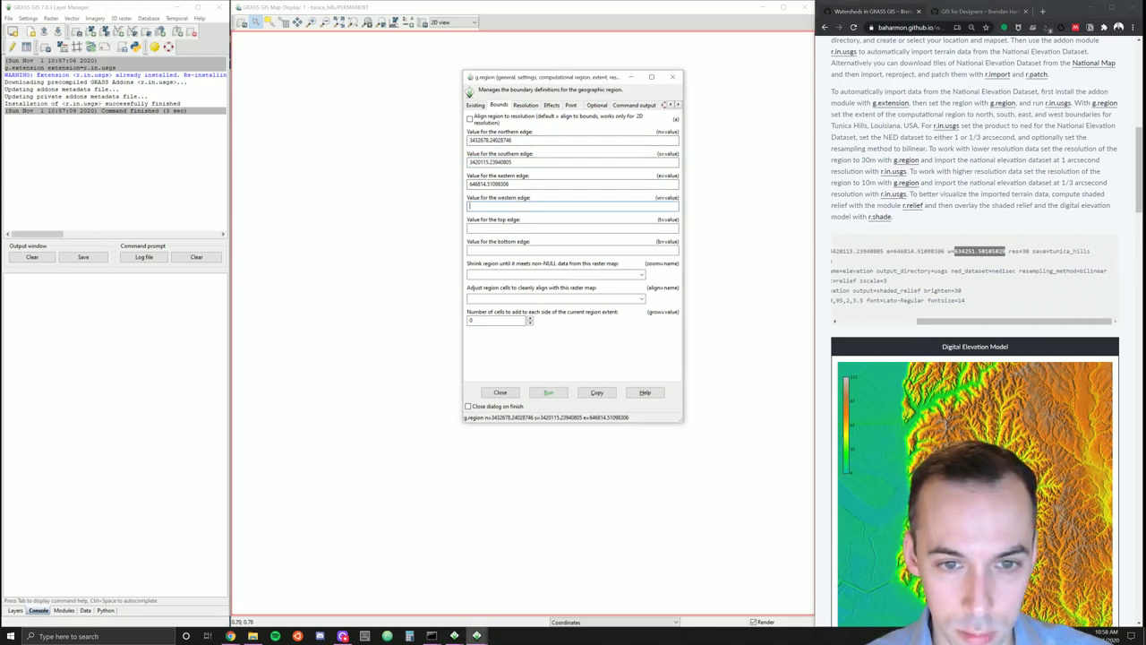
pyautogui.hotkey('ctrl', 'v')
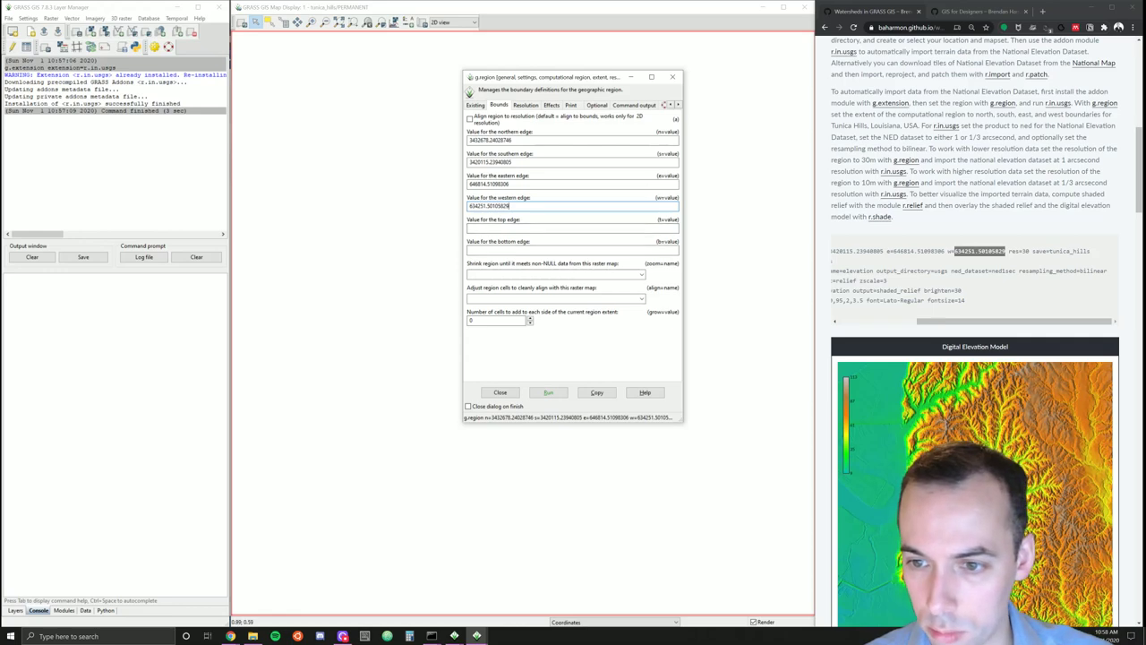
# - Re-enter the region's southern edge as 3420115.23940805, copied from the tutorial's g.region command
pyautogui.moveTo(885, 252); pyautogui.dragTo(945, 251)
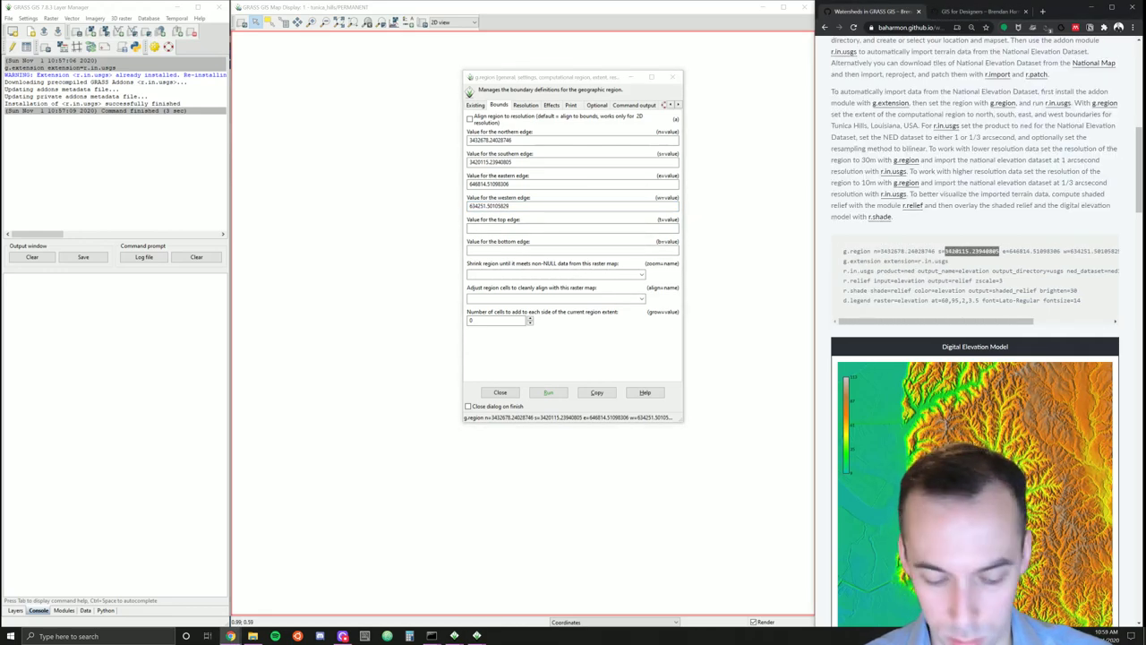
pyautogui.moveTo(515, 162); pyautogui.dragTo(424, 150)
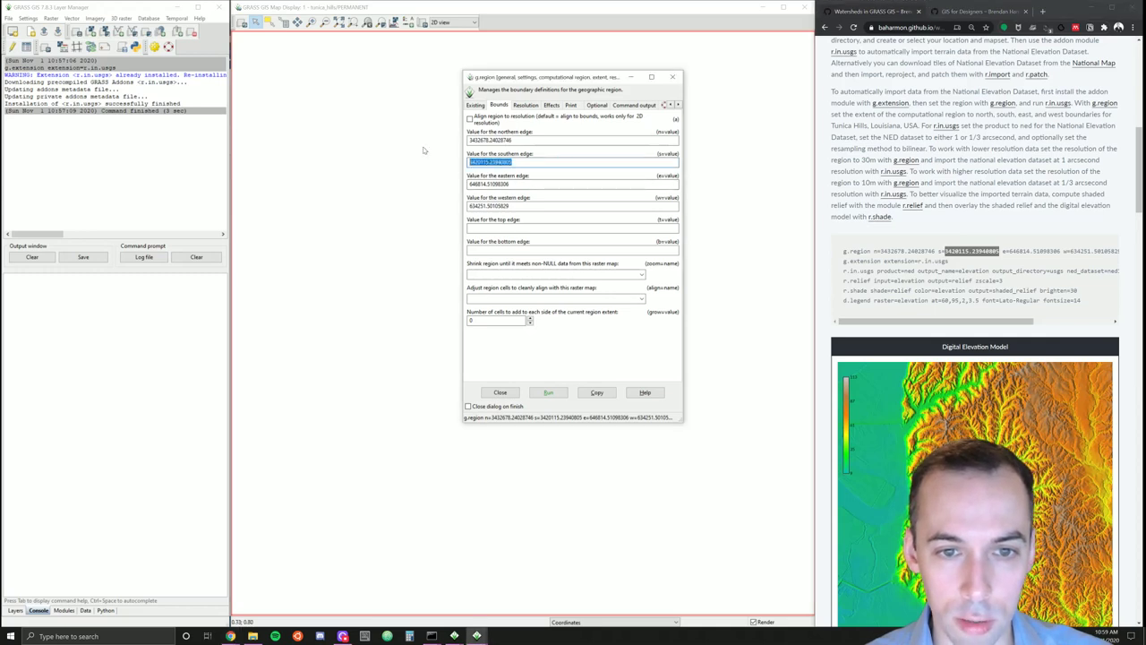
pyautogui.hotkey('ctrl', 'v')
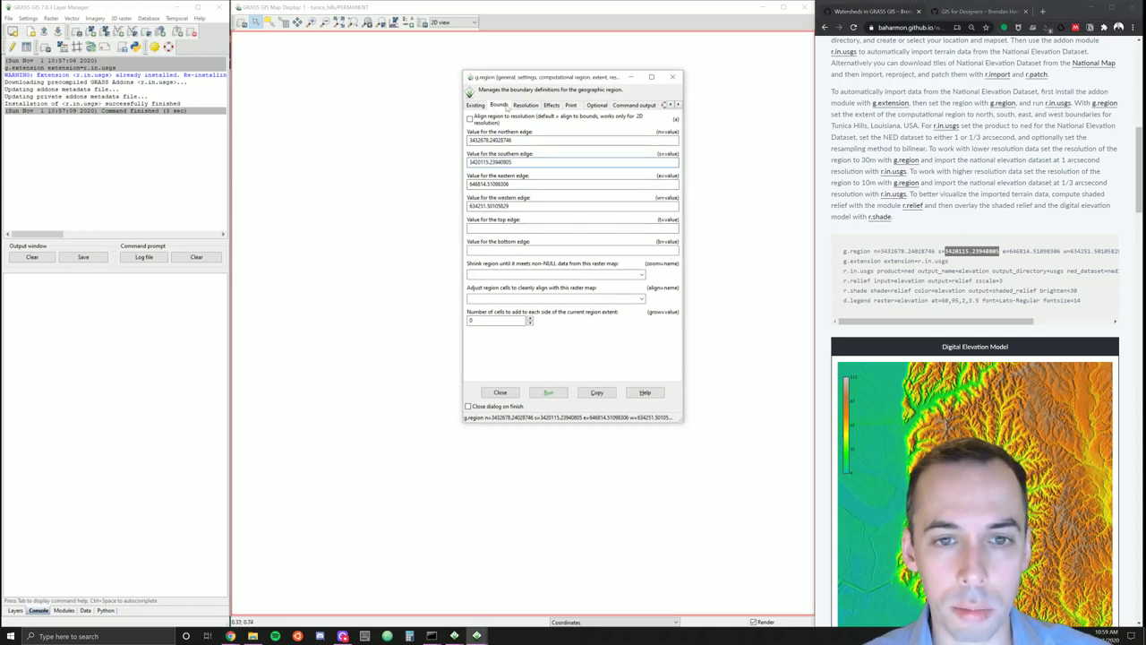
# - Set the region's 2D grid resolution (north-south and east-west) to 10
pyautogui.click(524, 104)
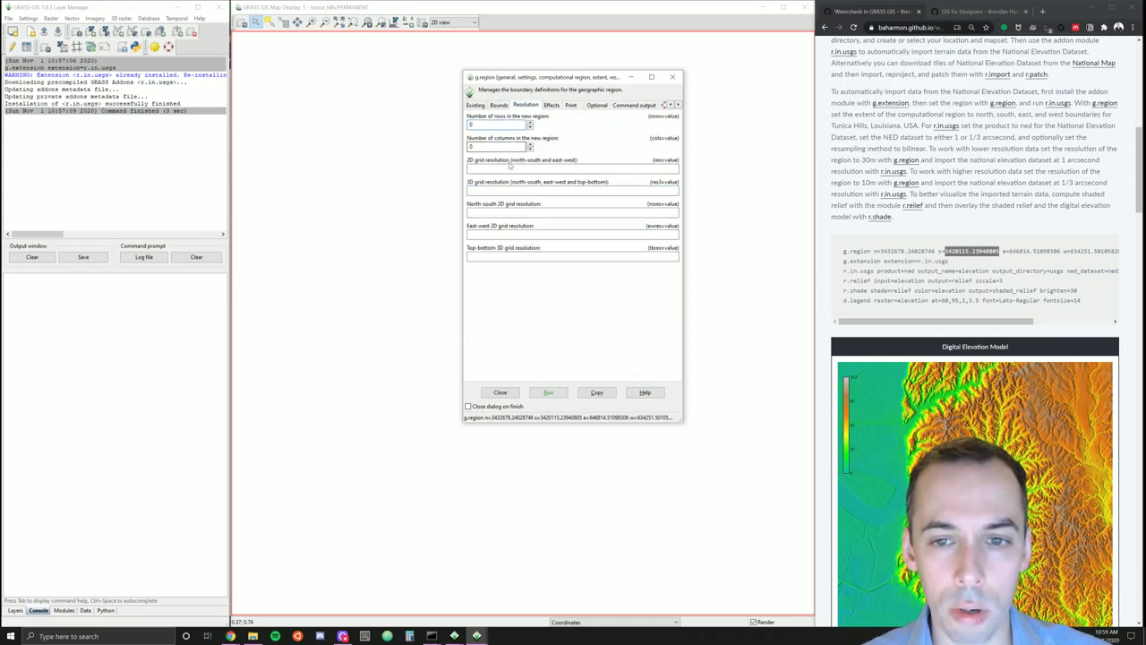
pyautogui.click(466, 168)
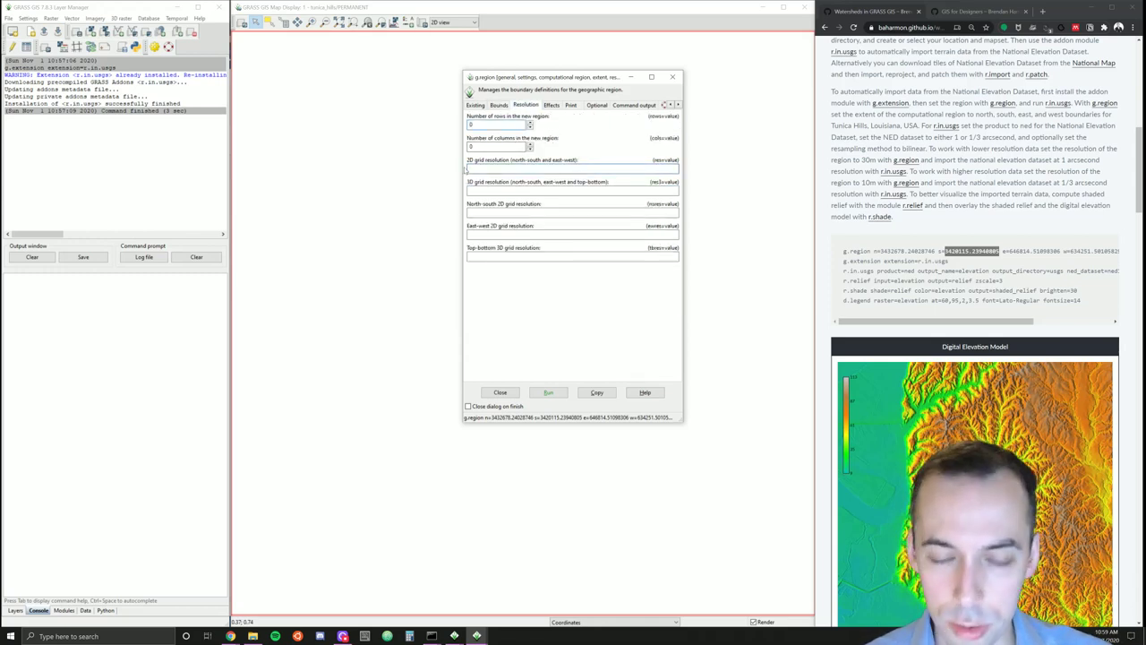
pyautogui.write('10')
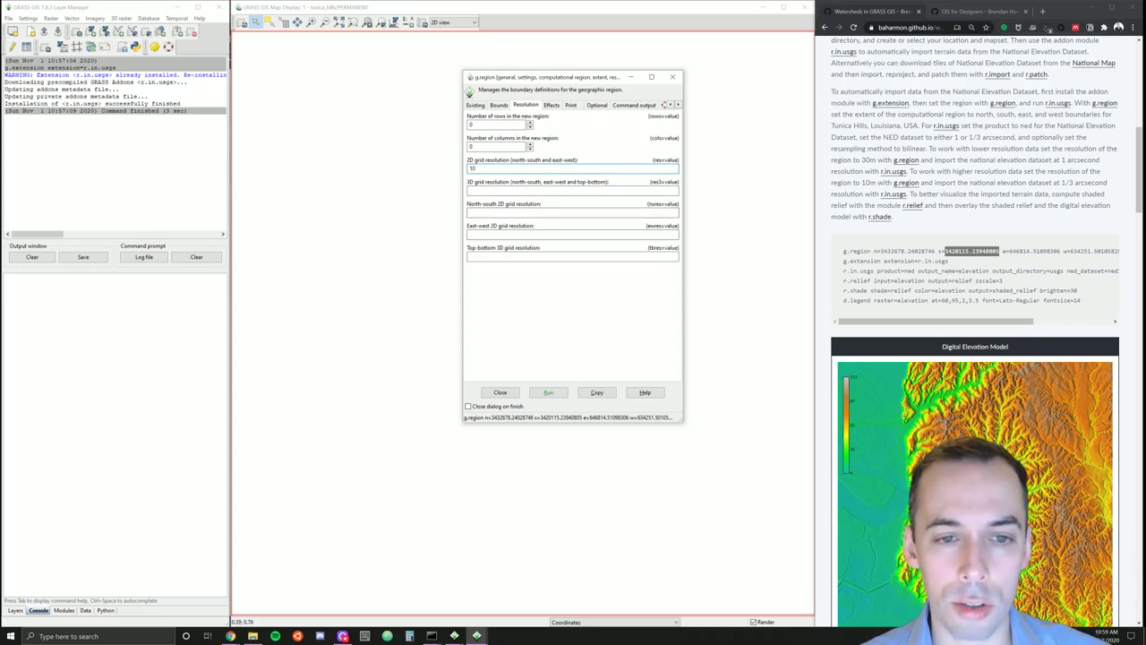
pyautogui.doubleClick(471, 169)
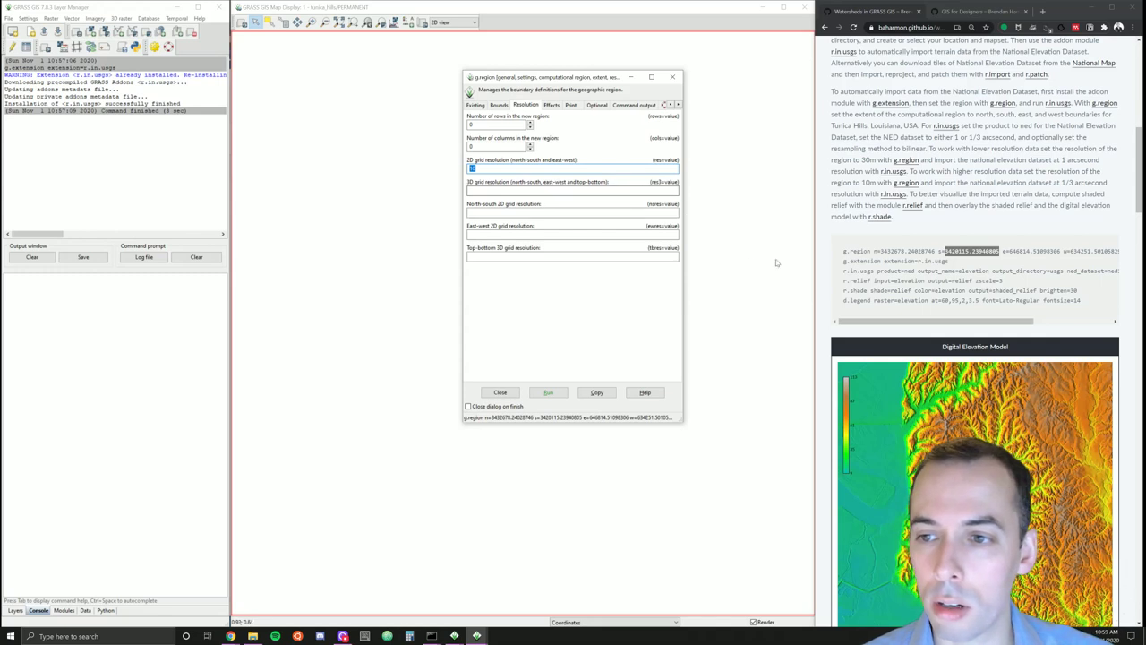
# - Save the region settings under the name tunica_hills, run g.region and close its dialog
pyautogui.click(552, 109)
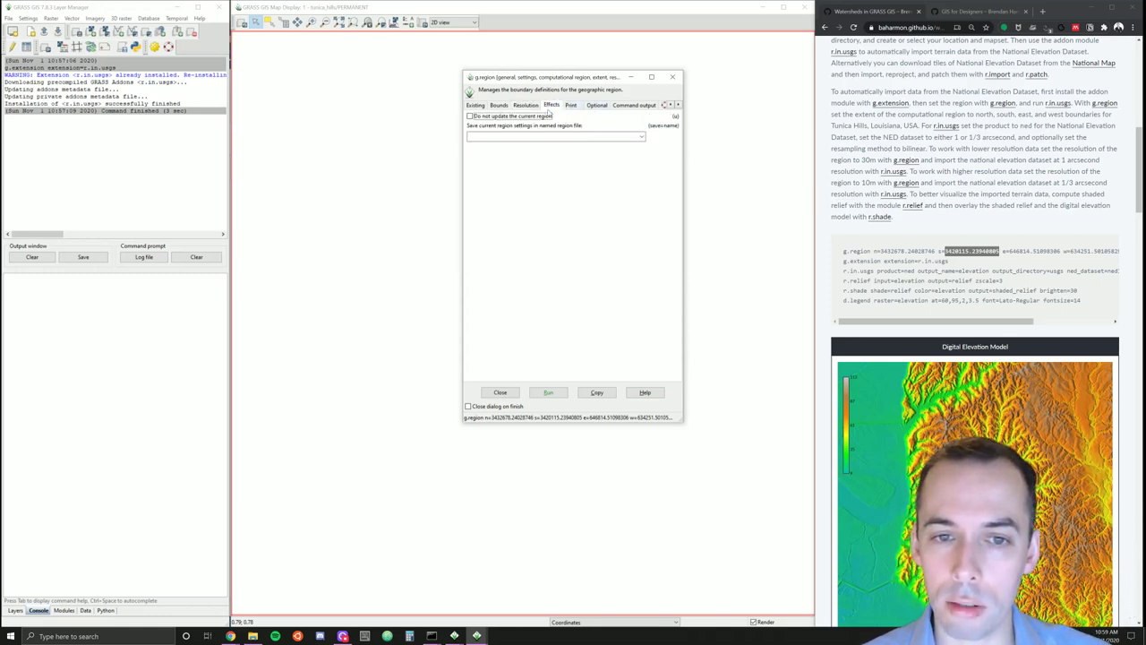
pyautogui.press('Tab')
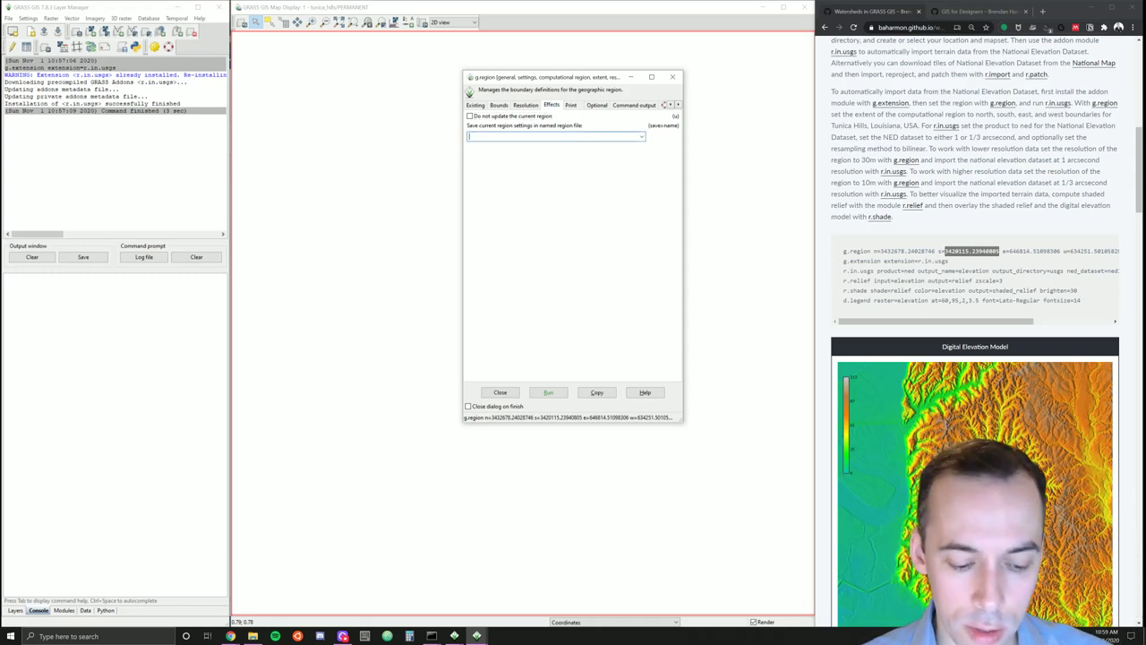
pyautogui.write('tunica_h')
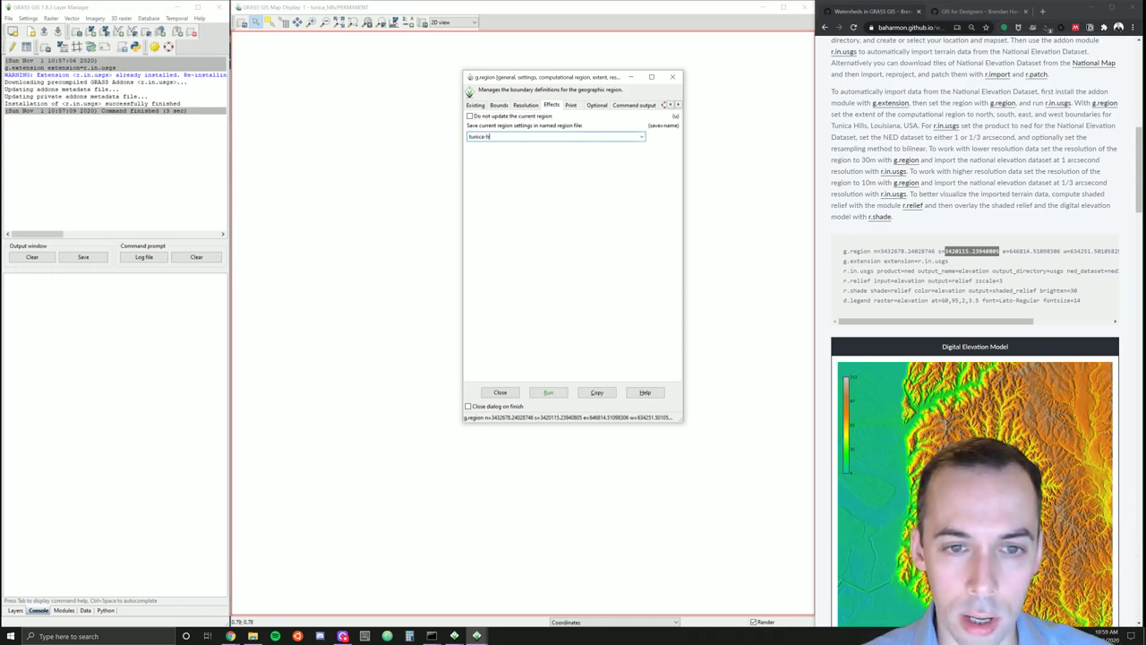
pyautogui.write('ills')
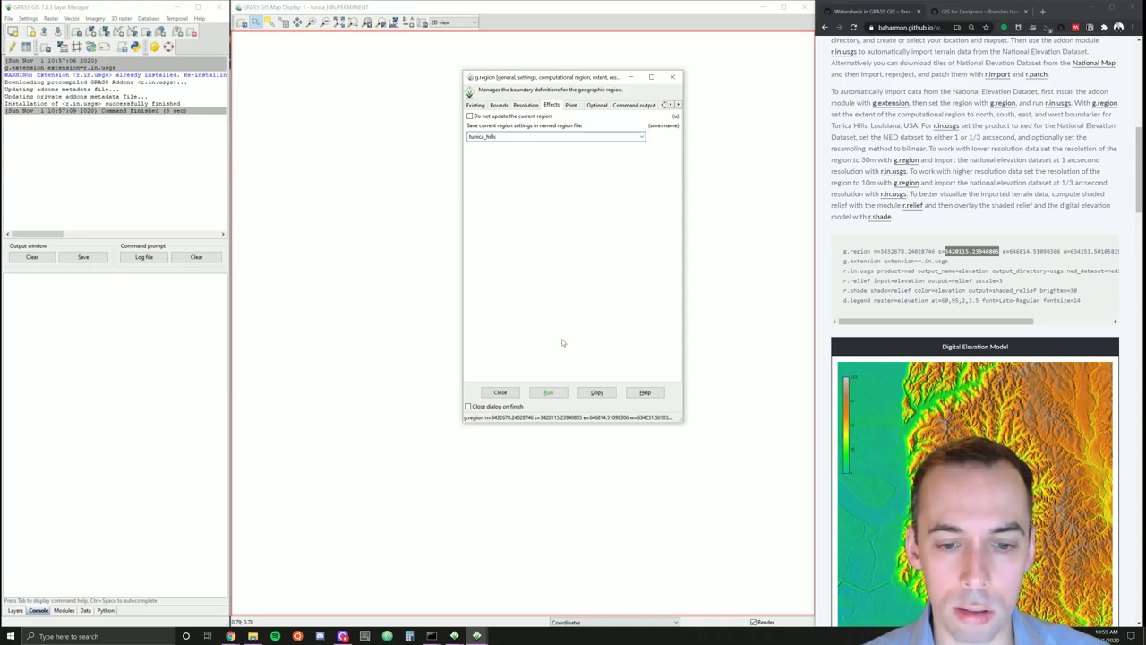
pyautogui.click(549, 393)
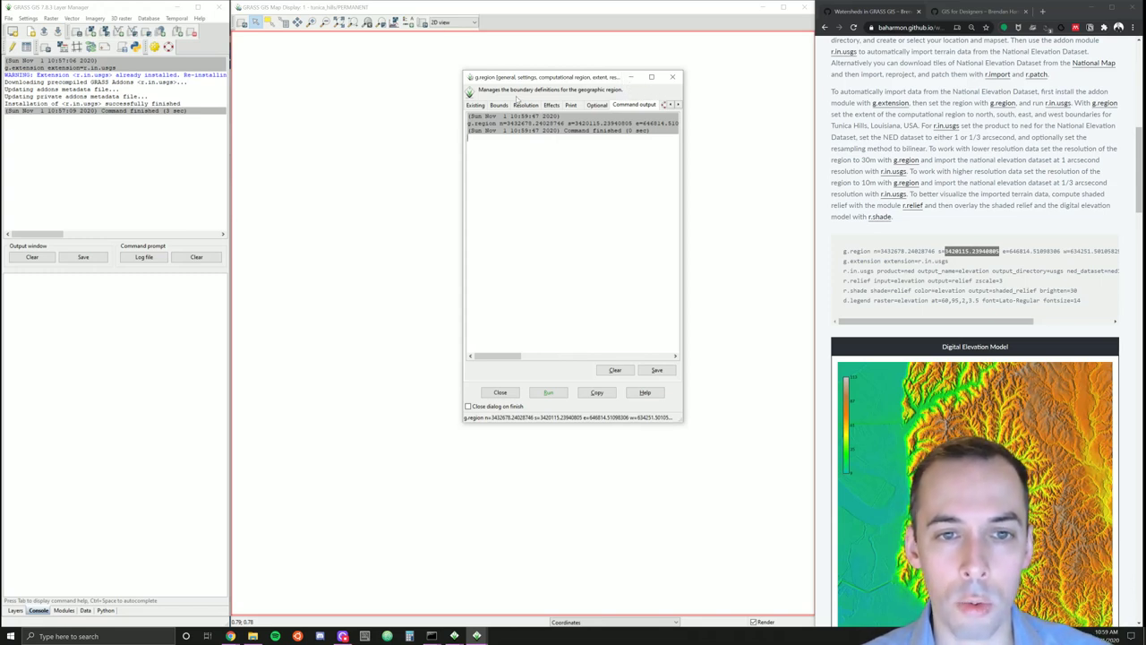
pyautogui.click(673, 76)
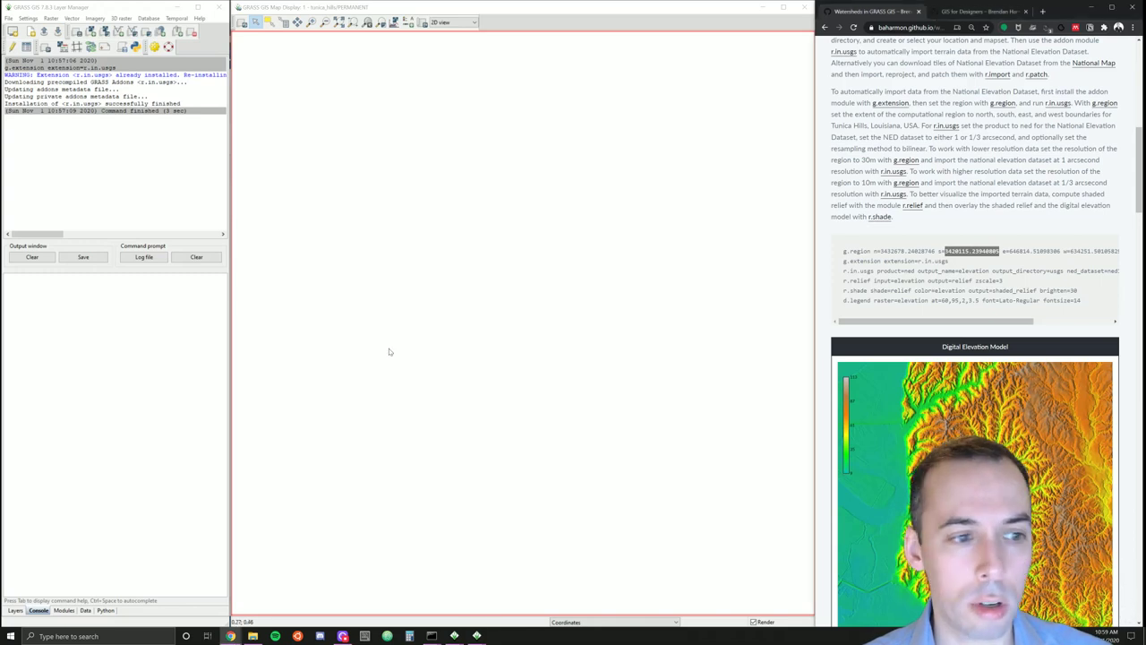
# - Run g.region region=tunica_hills in the console to load the saved region
pyautogui.write('g.re')
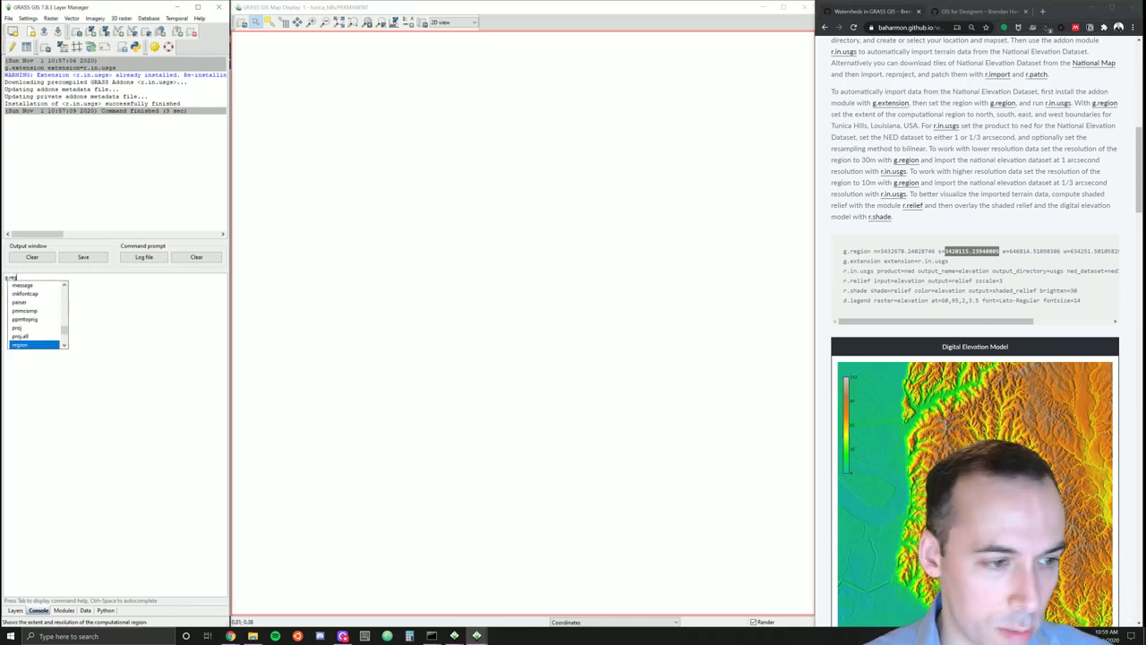
pyautogui.write('gion region')
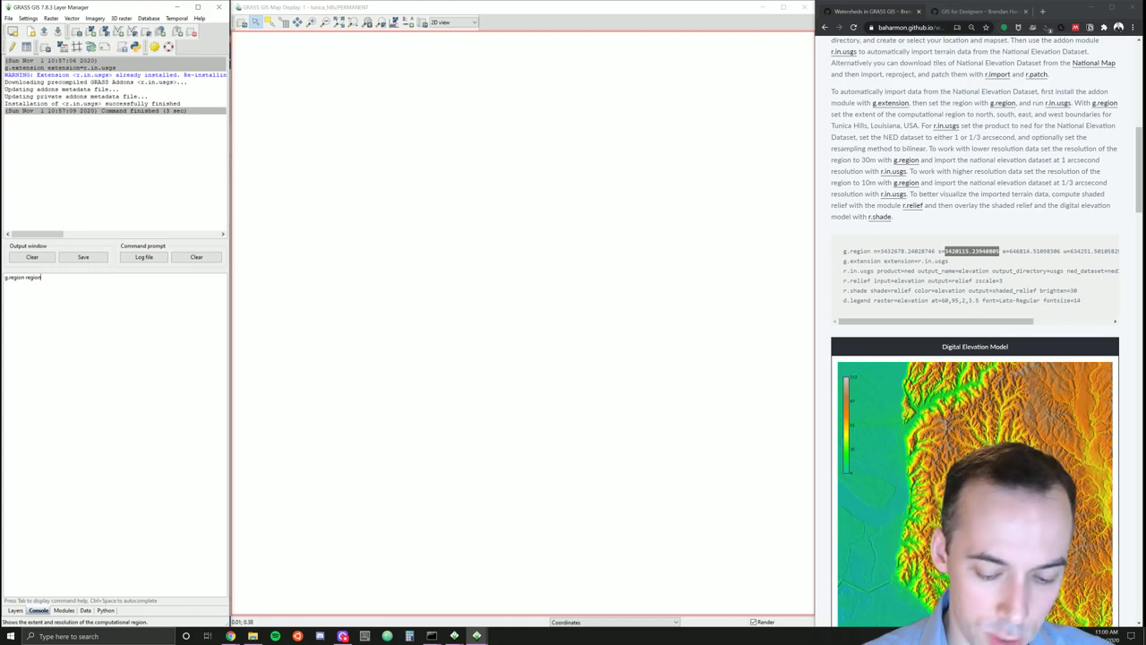
pyautogui.write('=tunica_hills')
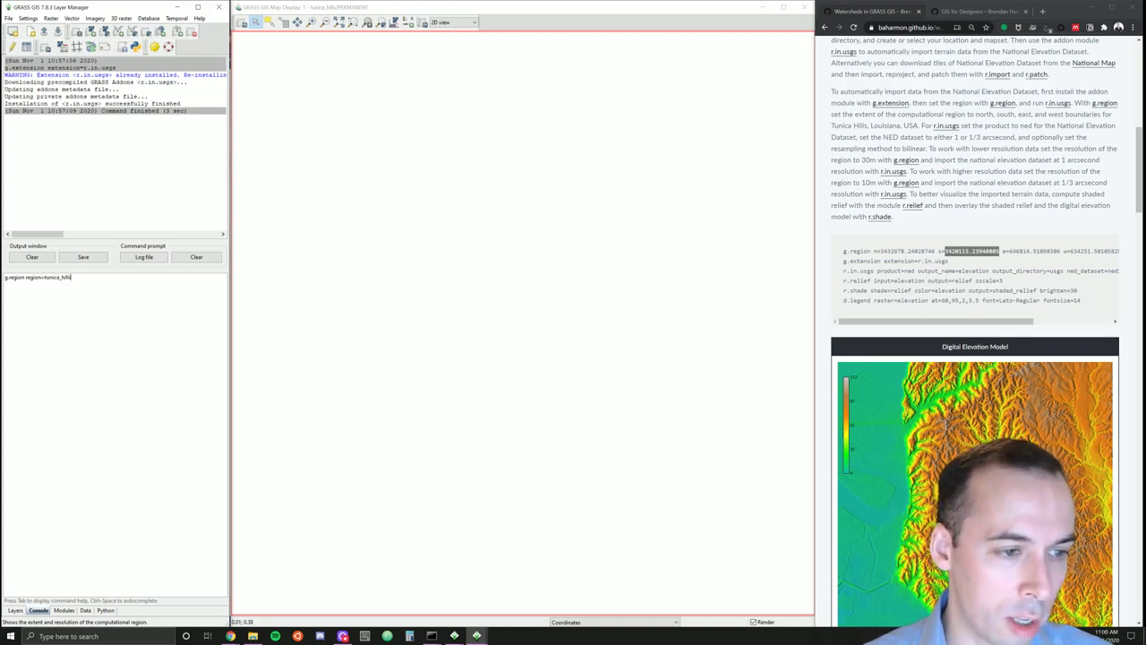
pyautogui.press('Return')
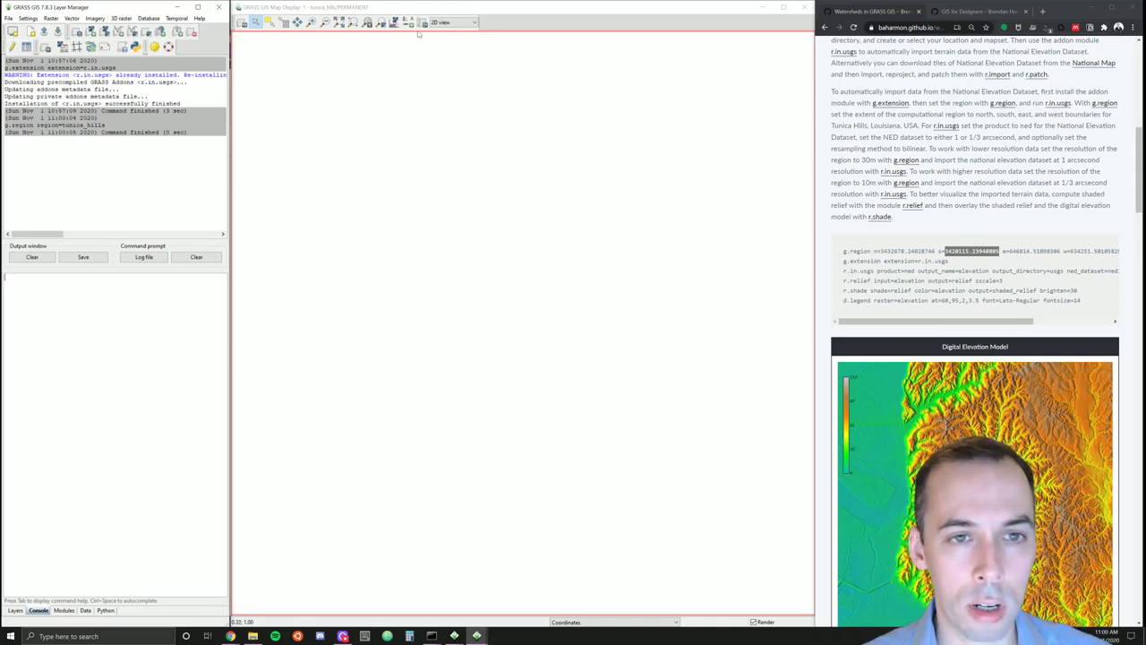
pyautogui.click(382, 25)
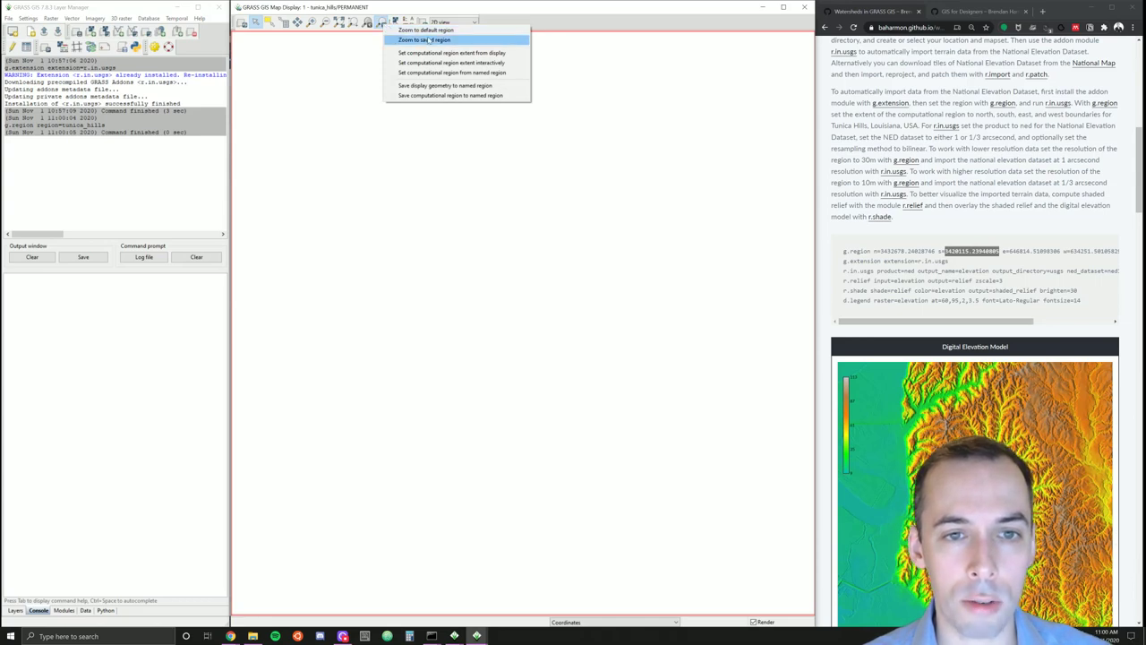
pyautogui.click(613, 26)
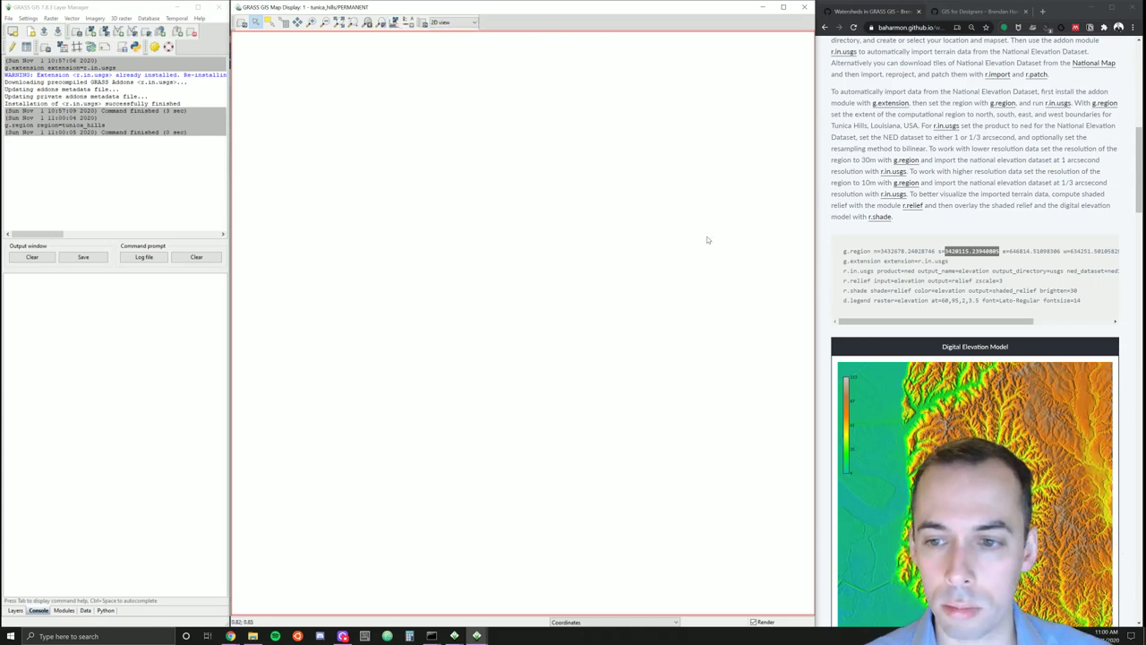
# - Try running r.in.usgs with the --ui option in the console, and stop the command
pyautogui.click(5, 278)
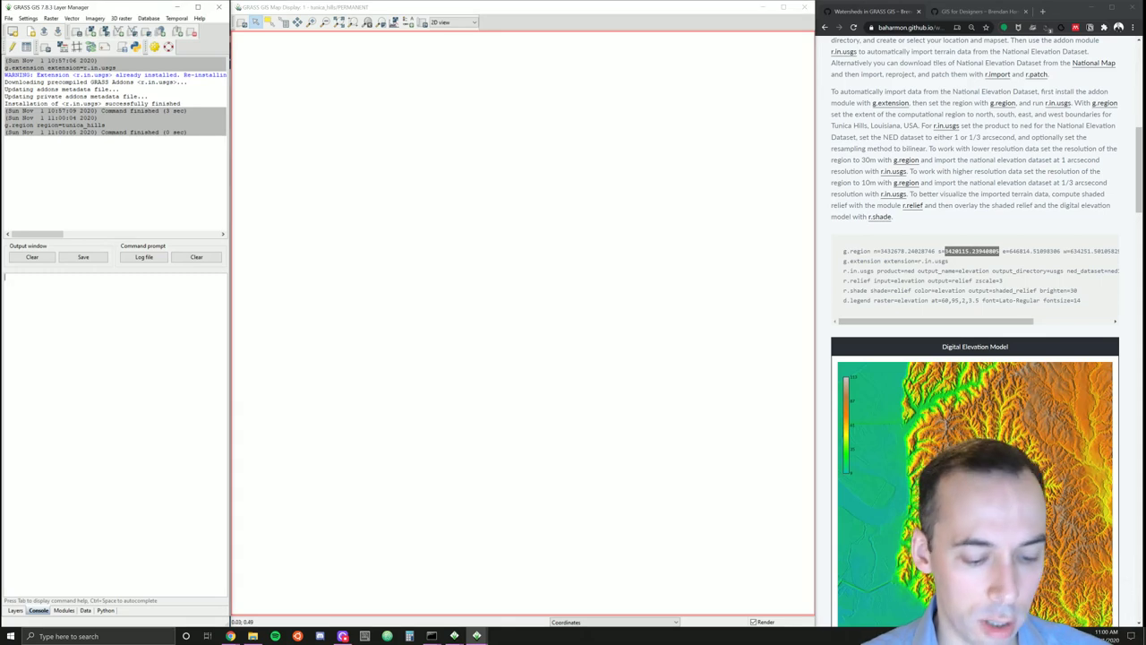
pyautogui.write('r.in.')
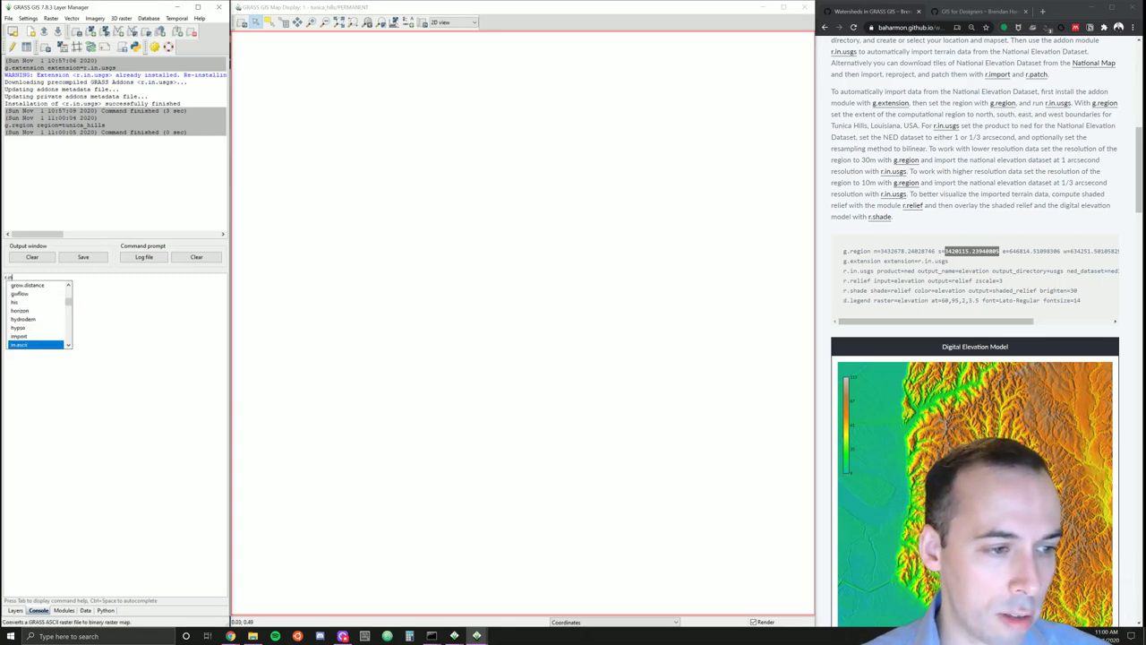
pyautogui.write('usgs')
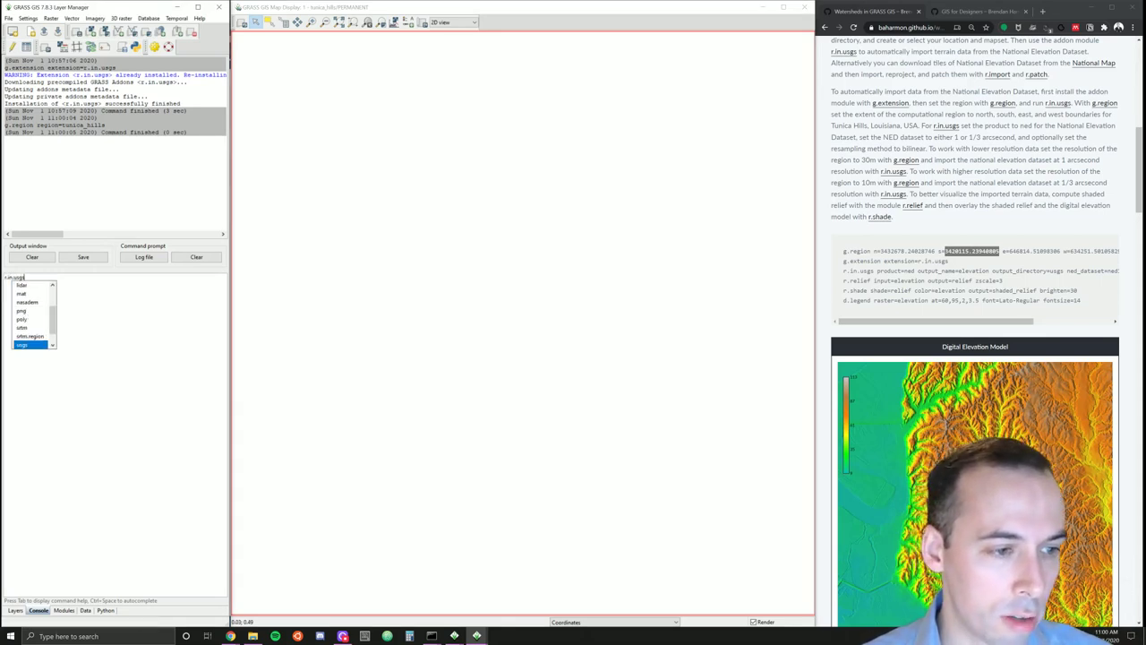
pyautogui.press('Return')
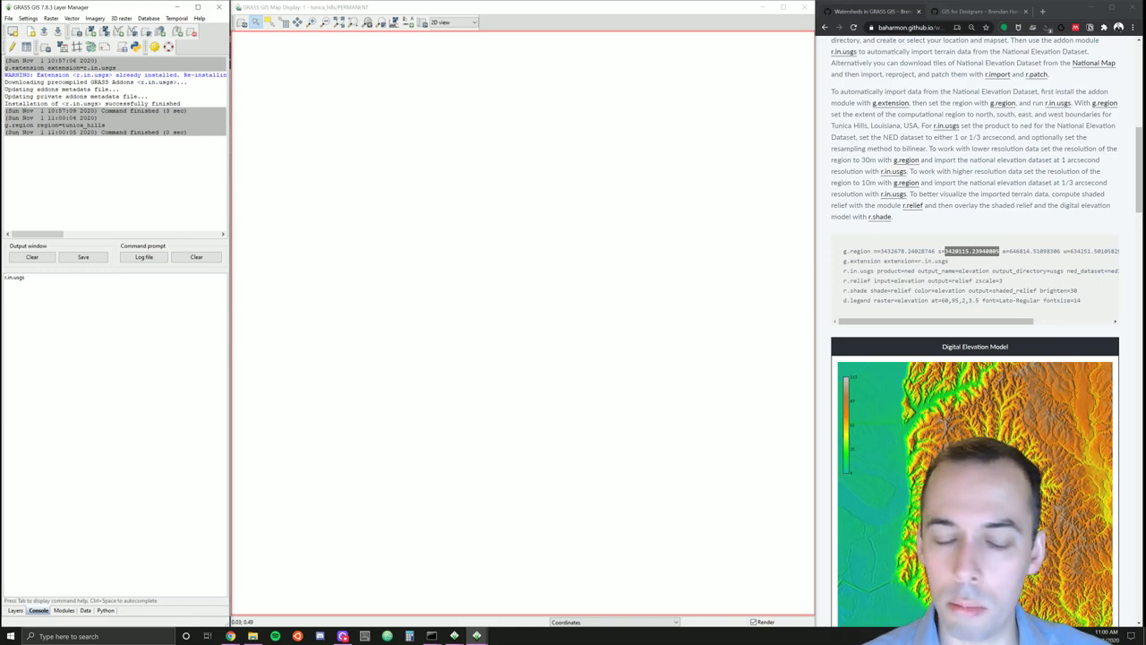
pyautogui.write('-')
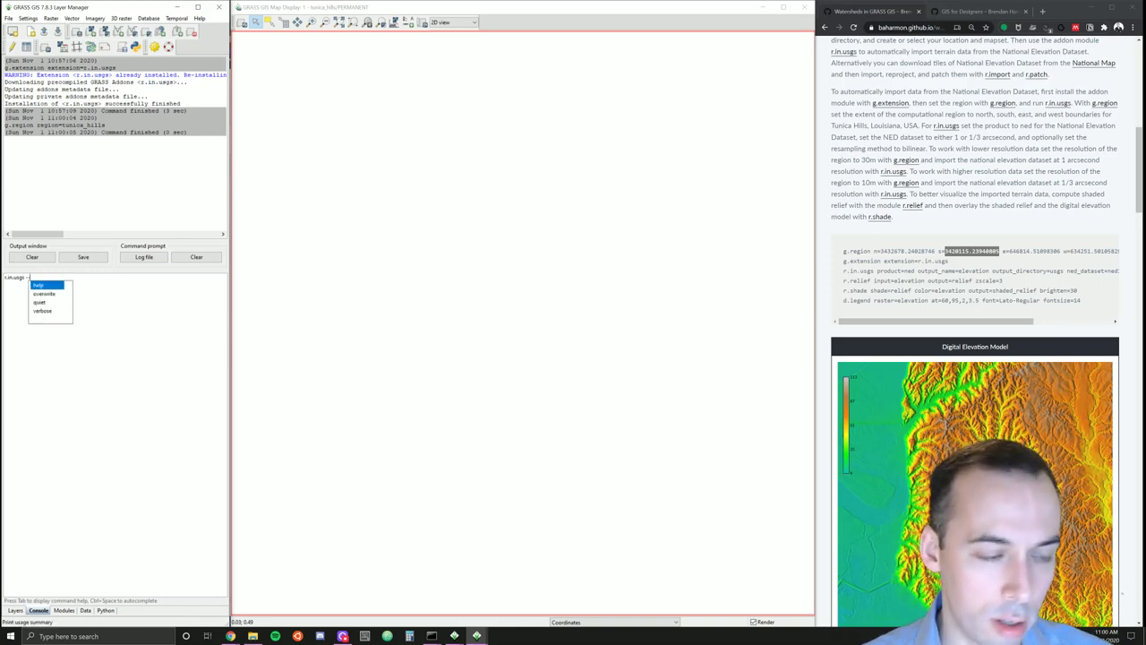
pyautogui.write('-ui')
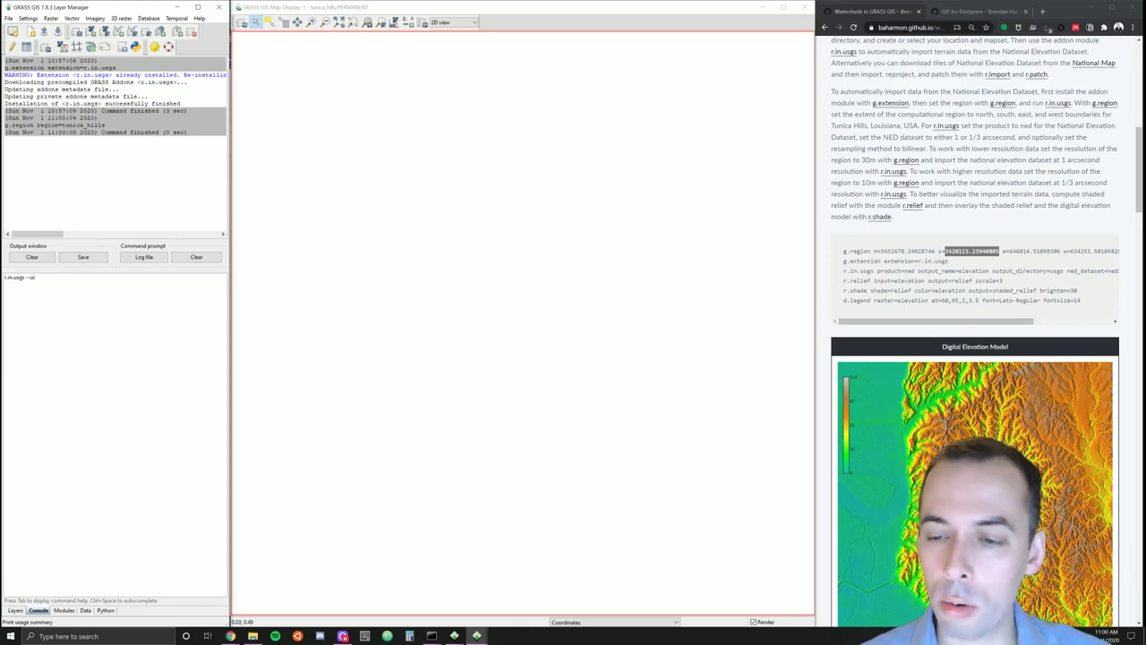
pyautogui.press('Return')
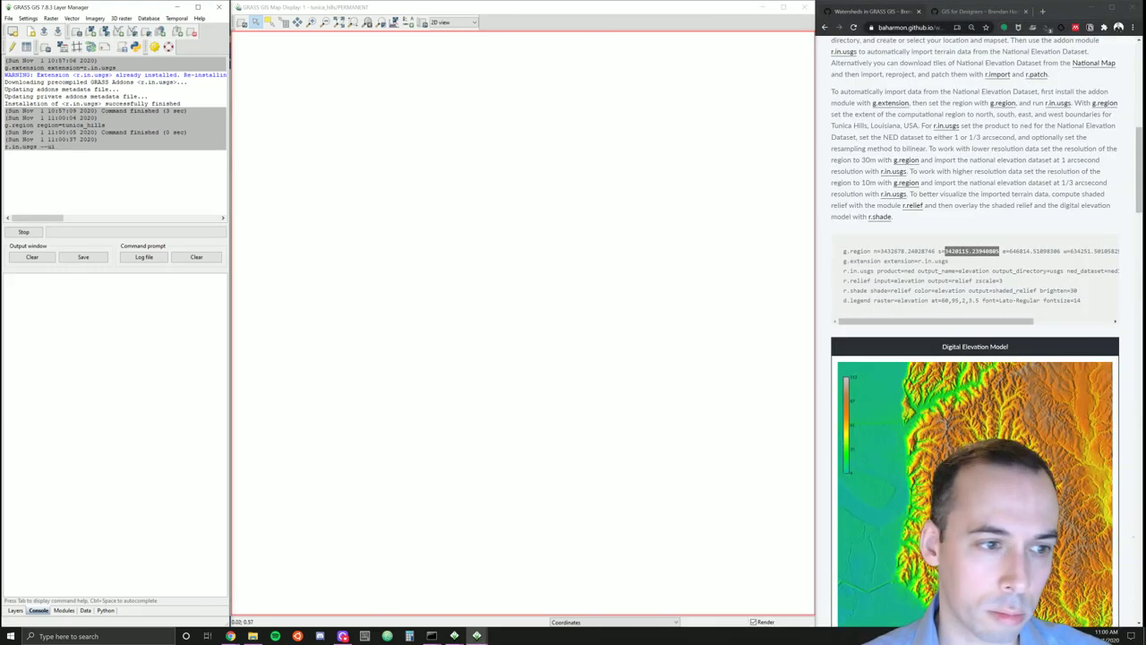
pyautogui.click(14, 232)
# - Launch r.in.usgs and set the USGS data product to ned and the output raster map name to elevation
pyautogui.write('r.in.usgs')
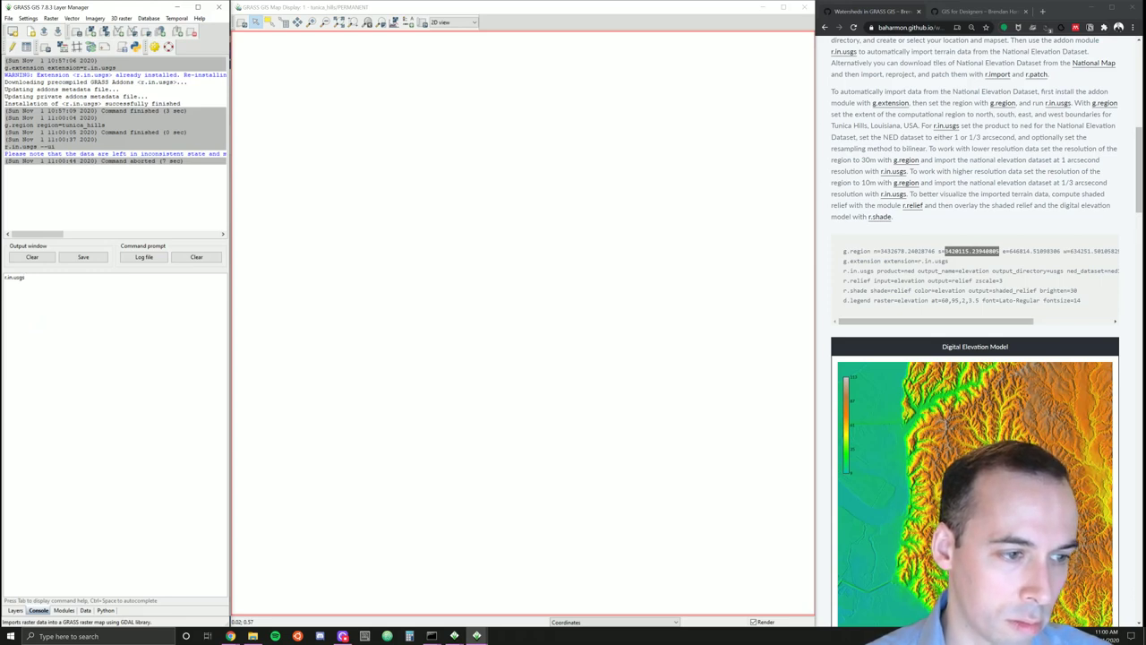
pyautogui.press('Return')
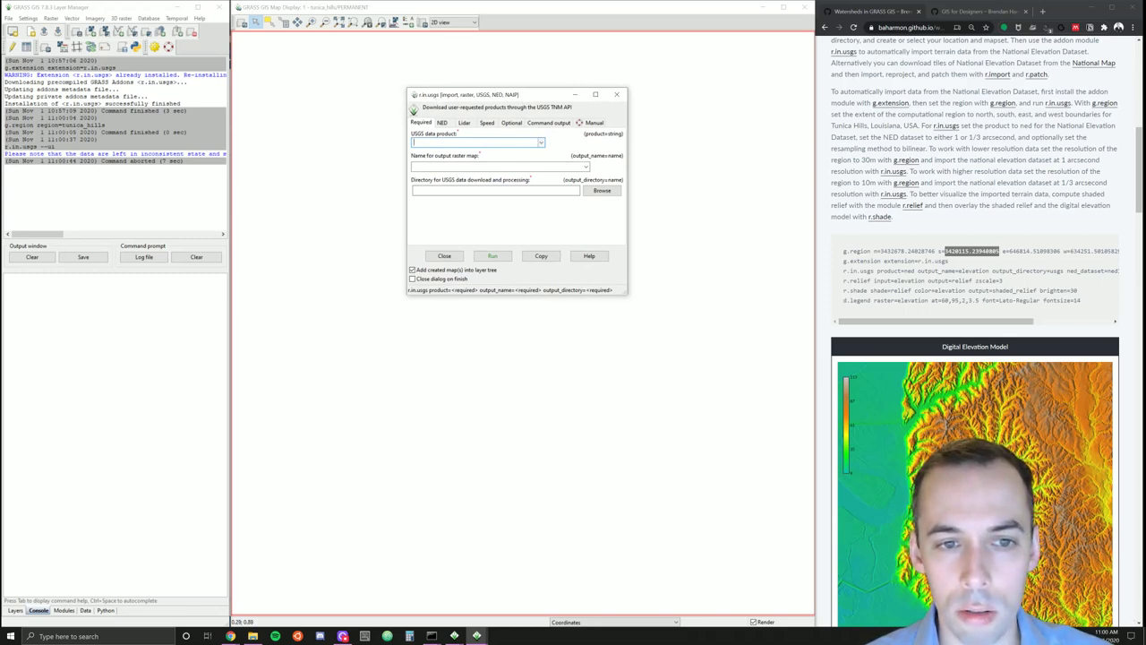
pyautogui.click(541, 143)
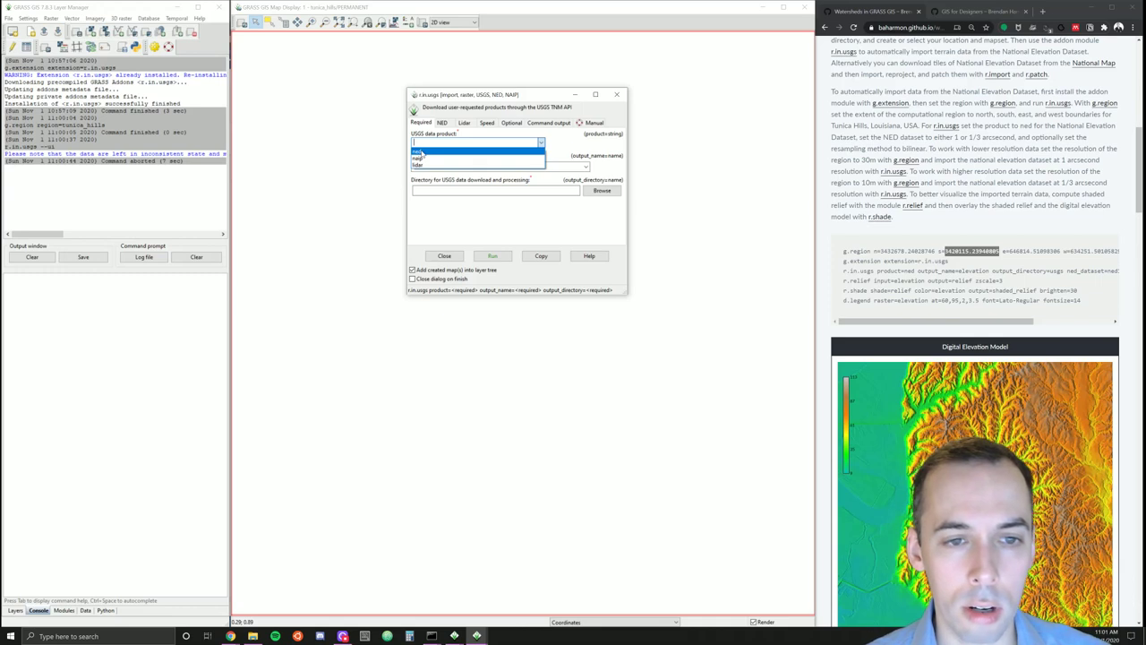
pyautogui.click(419, 152)
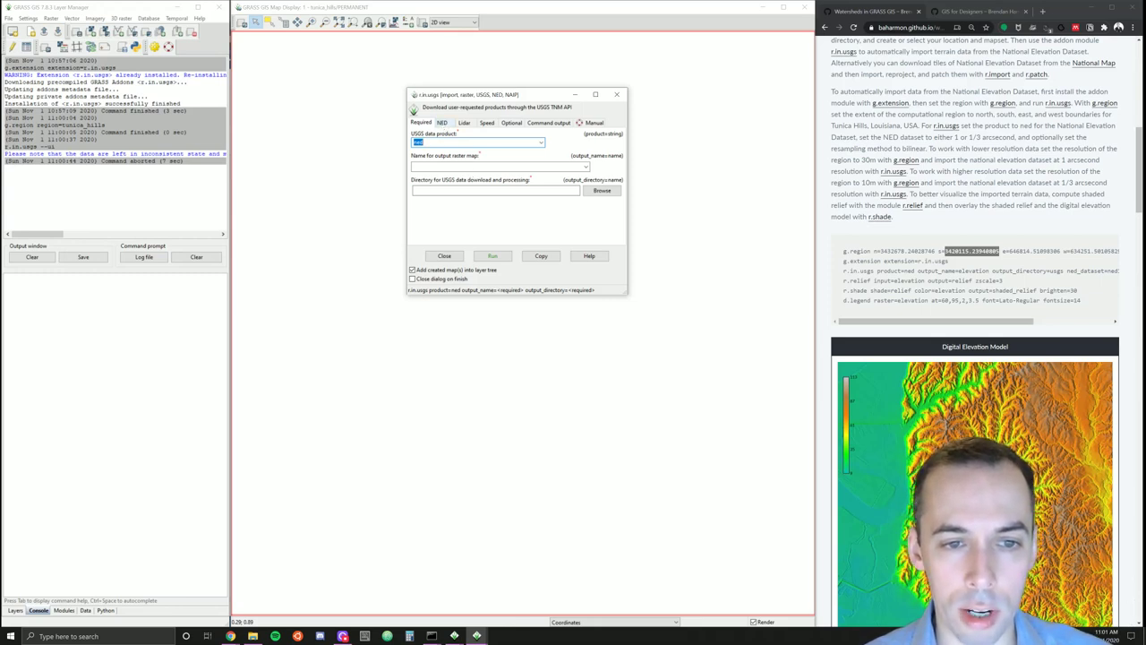
pyautogui.press('Tab')
pyautogui.write('elevat')
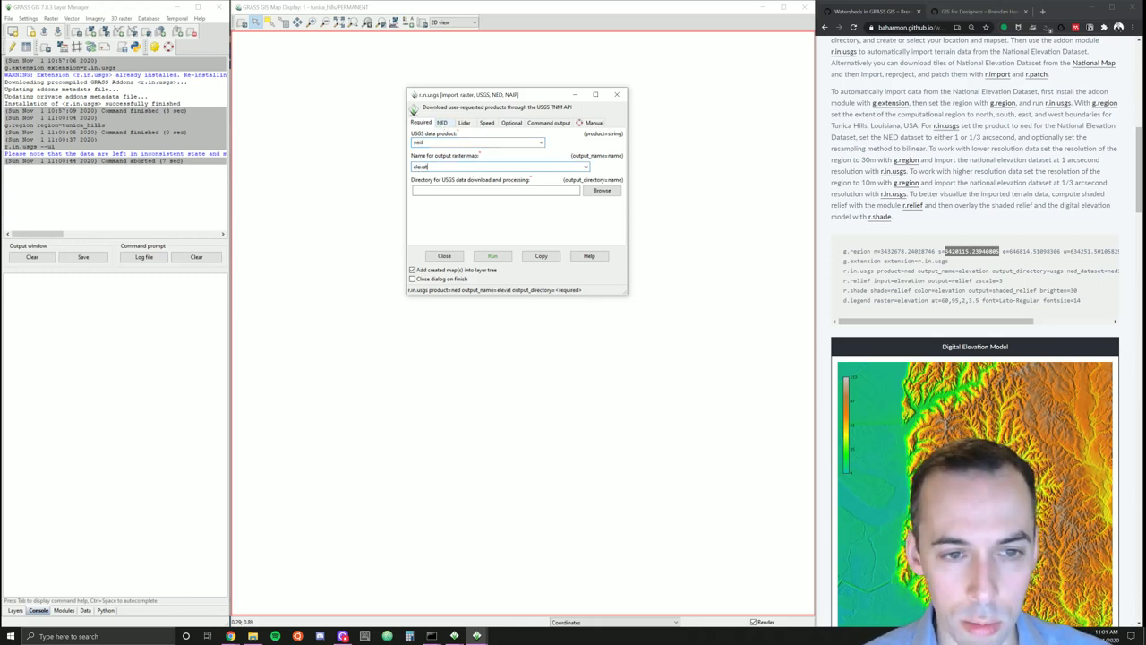
pyautogui.write('ion')
pyautogui.press('Tab')
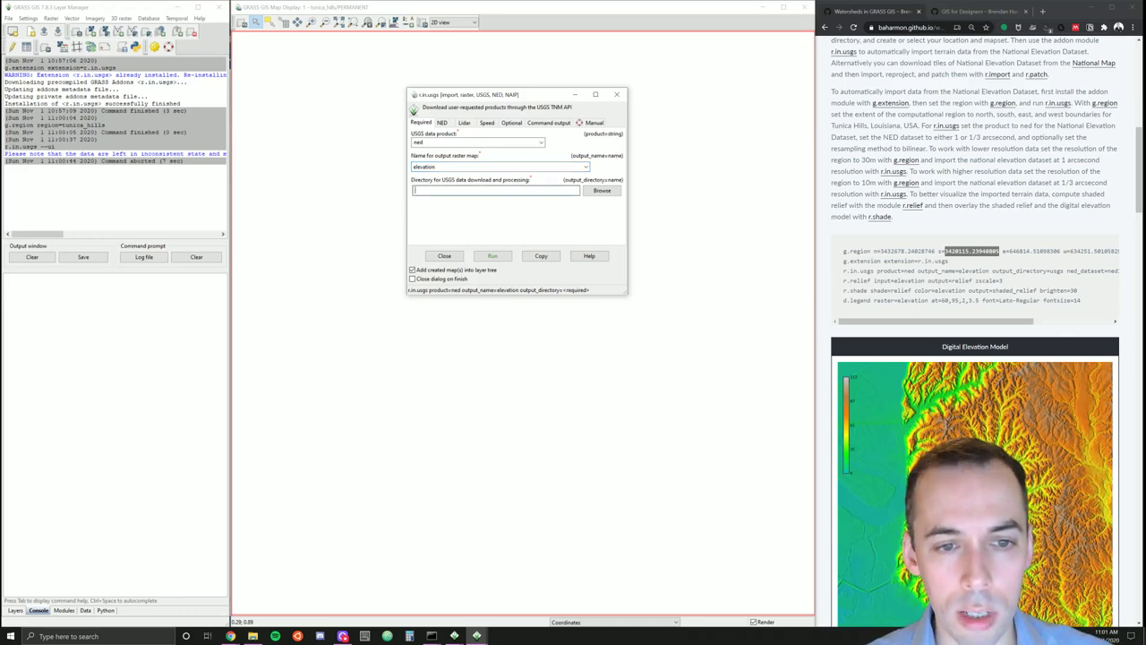
# - Set the directory for USGS data download and processing to the Downloads folder
pyautogui.click(605, 193)
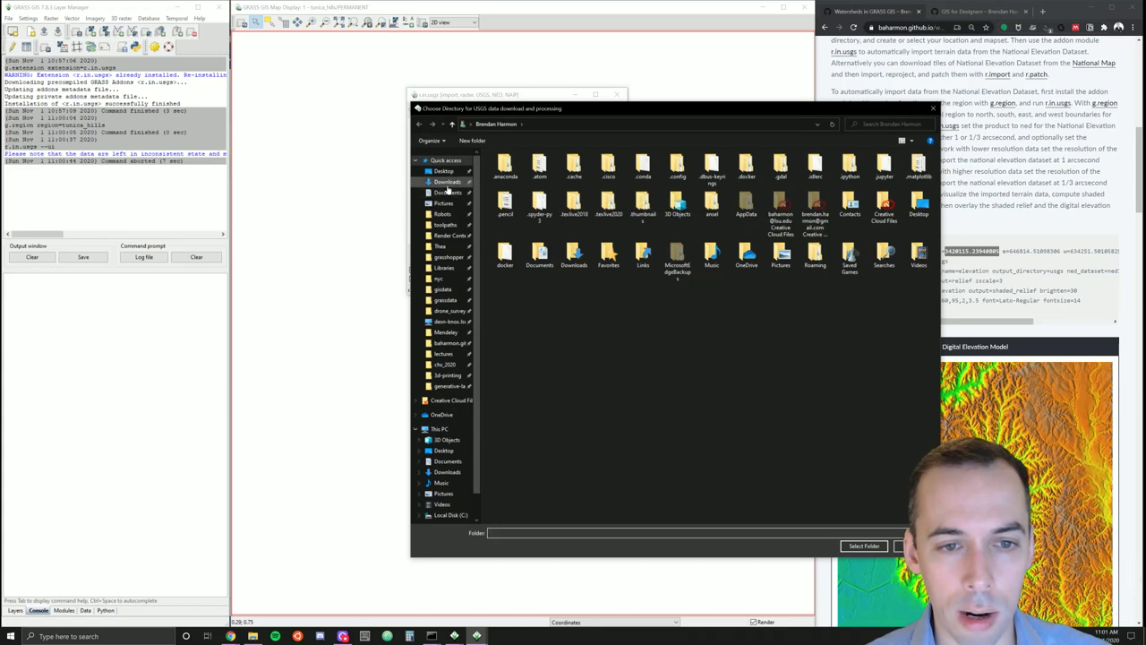
pyautogui.click(448, 183)
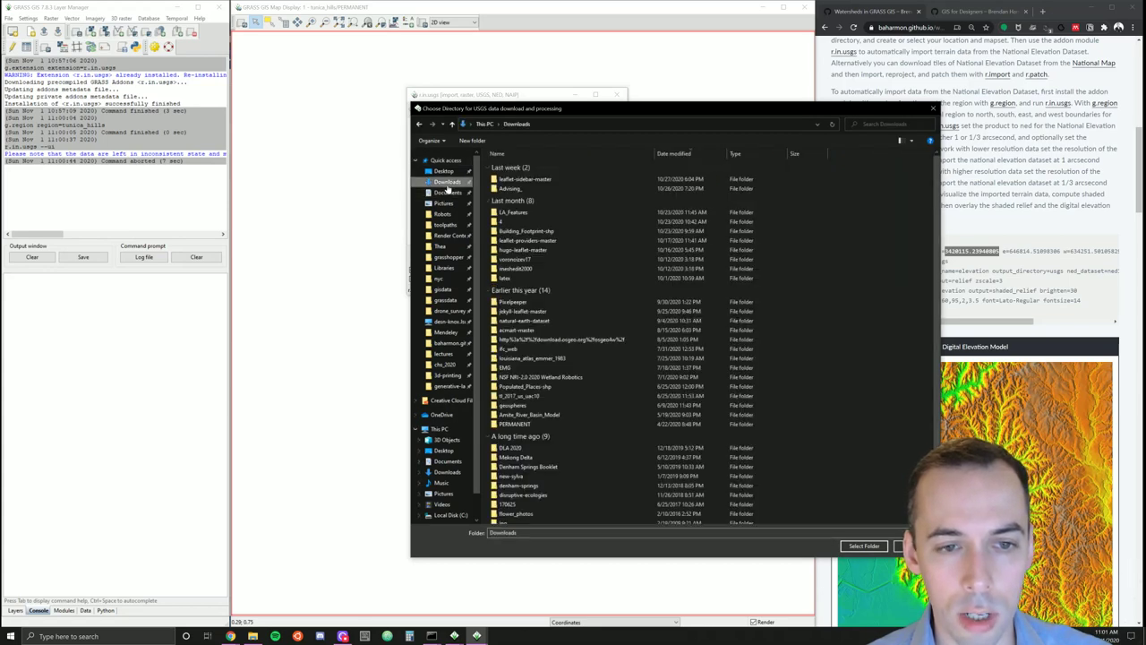
pyautogui.click(864, 546)
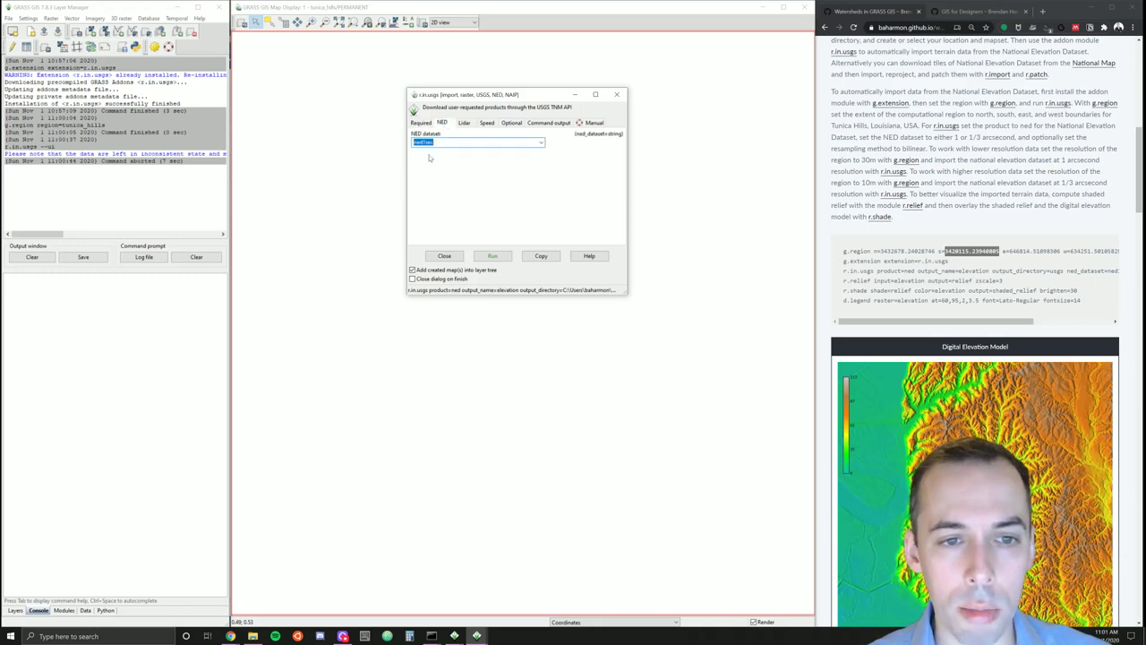
# - Set the NED dataset to ned13sec in the r.in.usgs settings
pyautogui.click(541, 143)
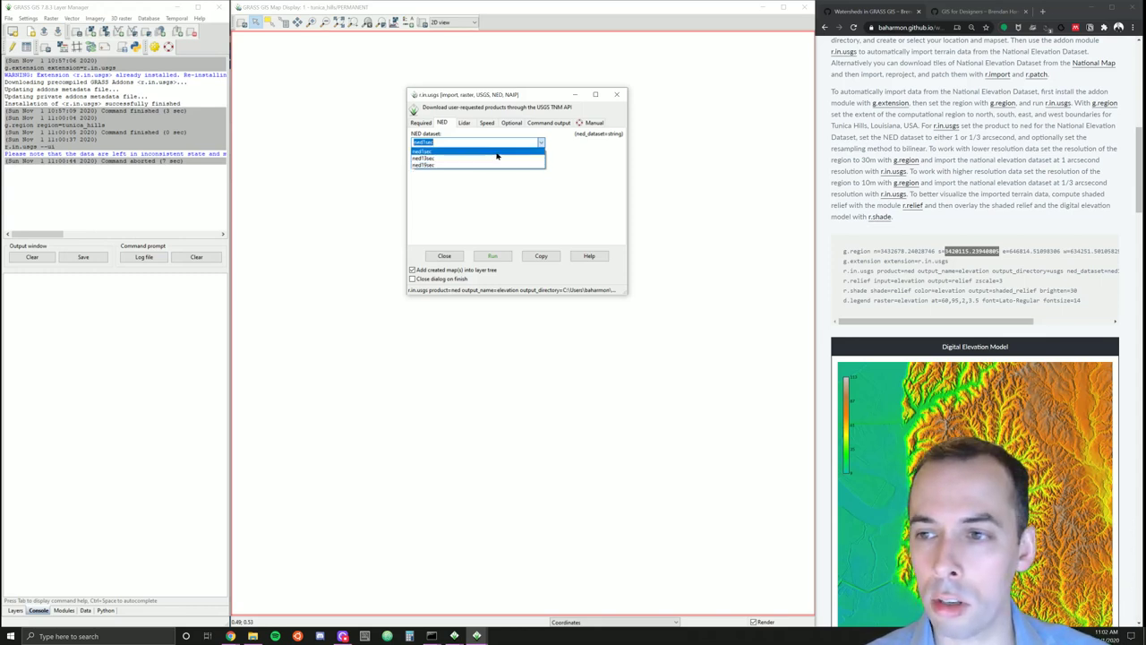
pyautogui.click(440, 153)
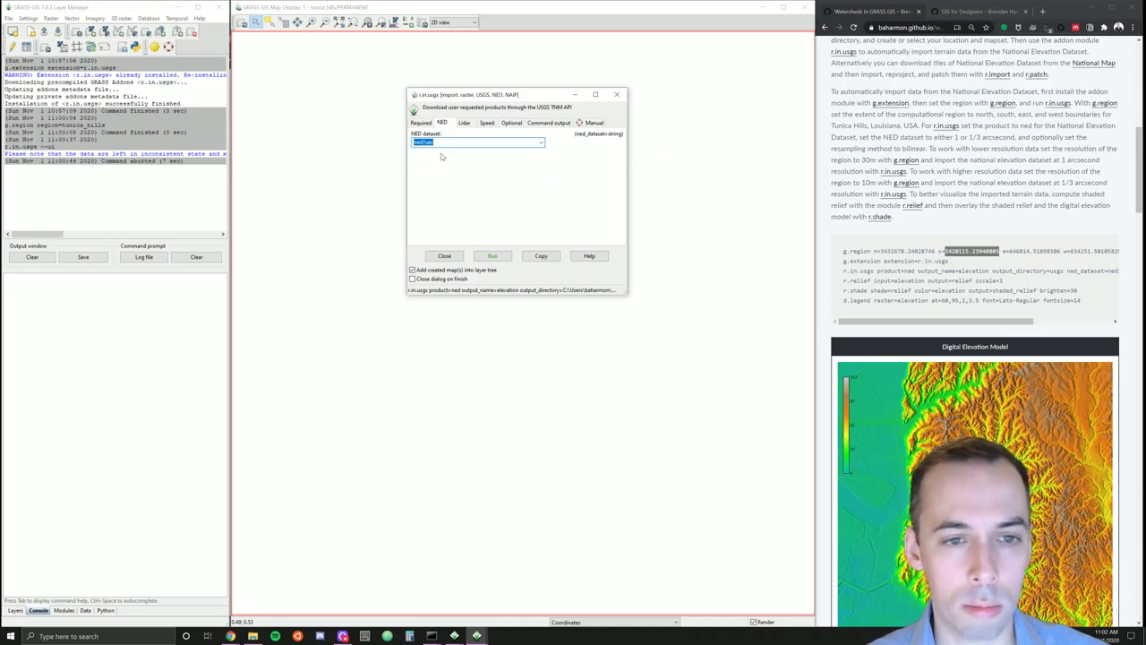
pyautogui.click(539, 146)
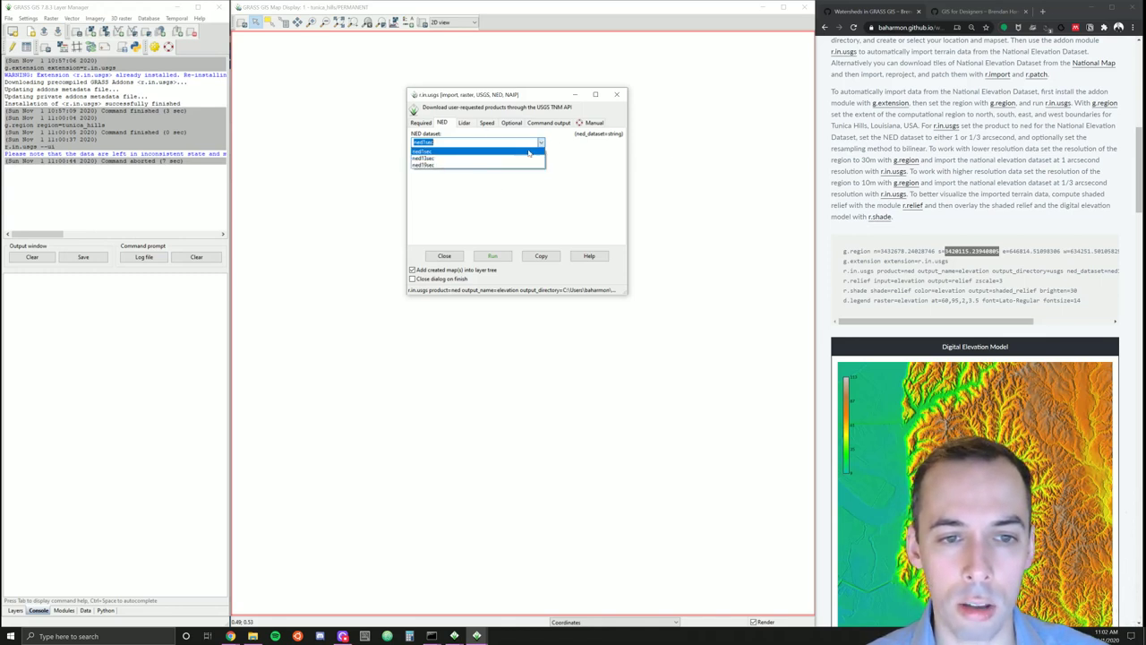
pyautogui.click(444, 159)
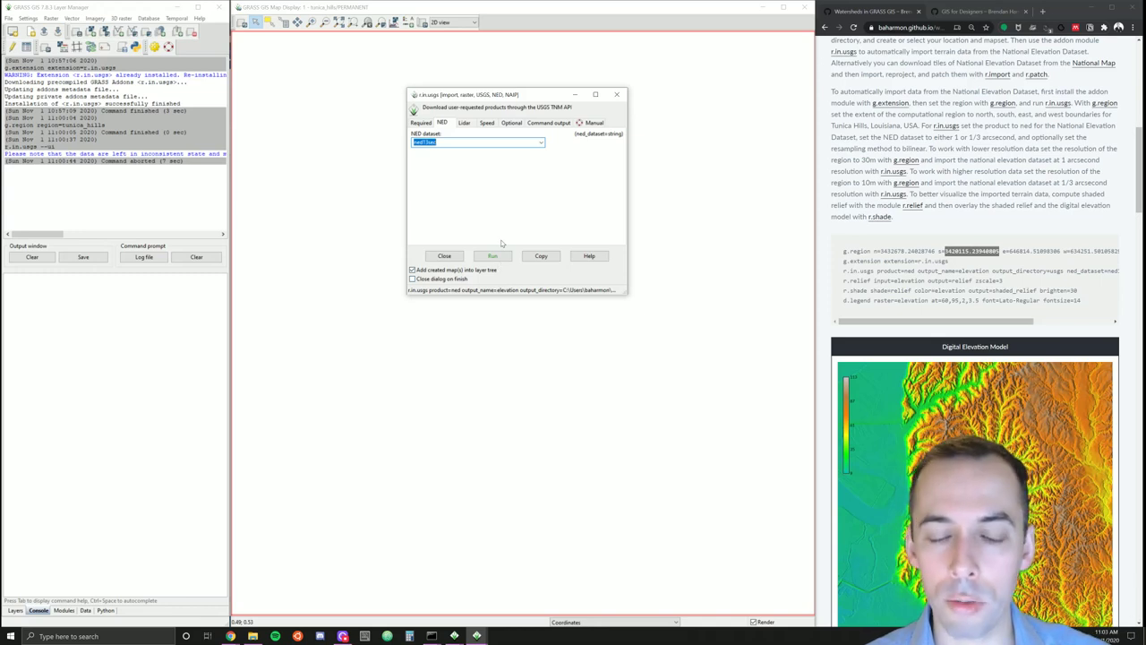
pyautogui.click(502, 258)
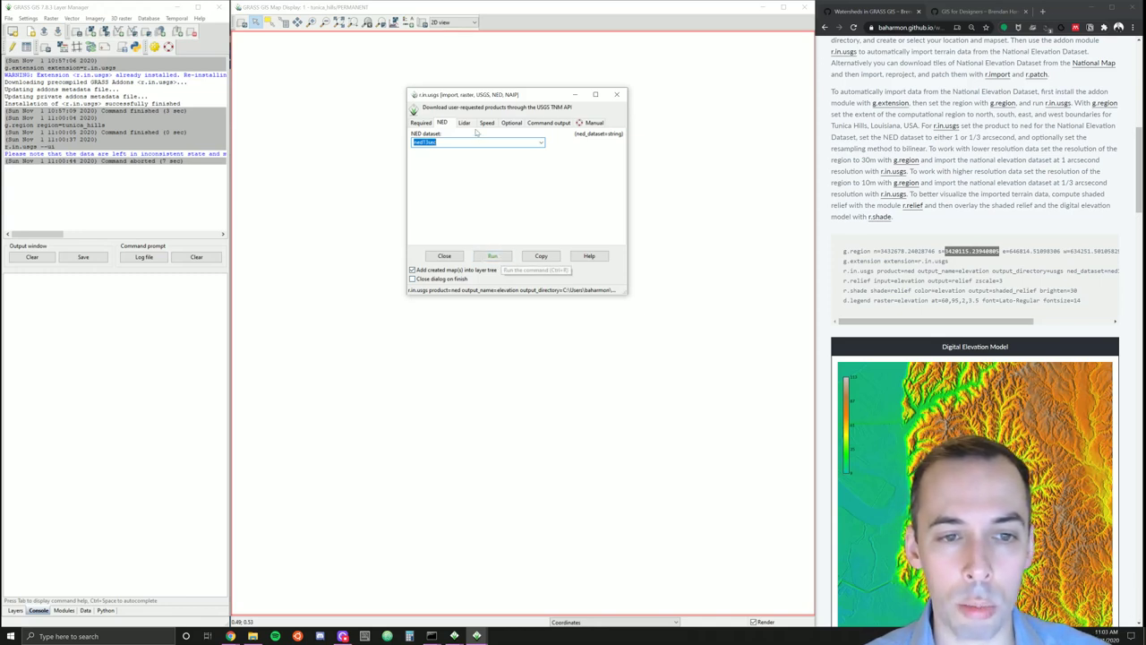
pyautogui.click(504, 259)
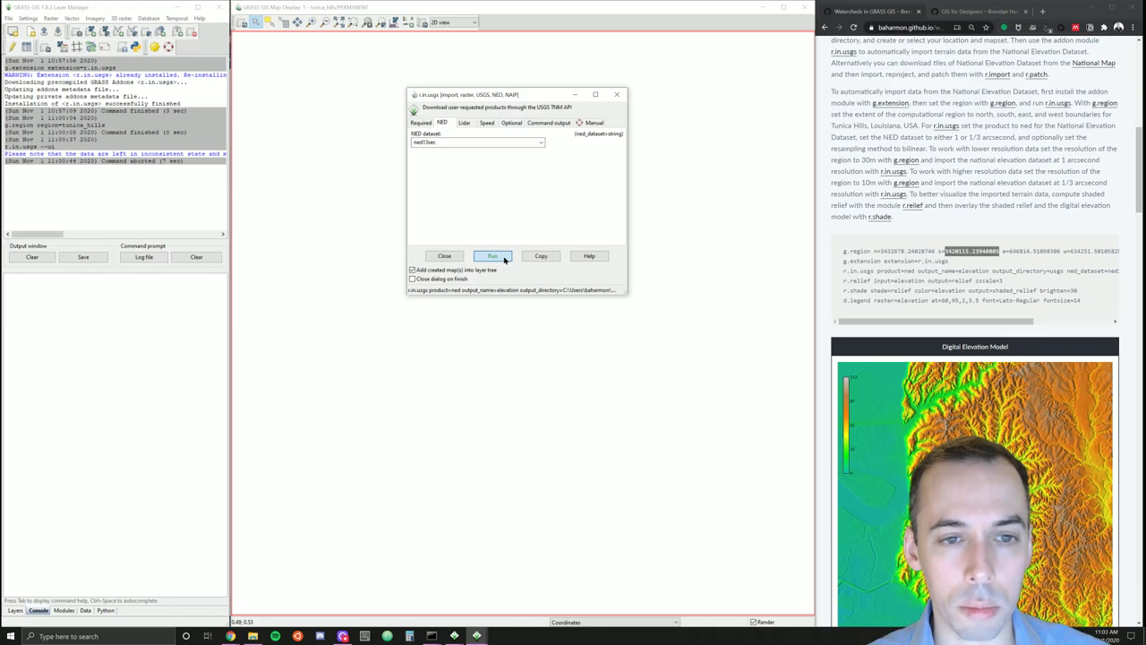
# - Set the r.in.usgs resampling method to bilinear and run the elevation import
pyautogui.click(509, 123)
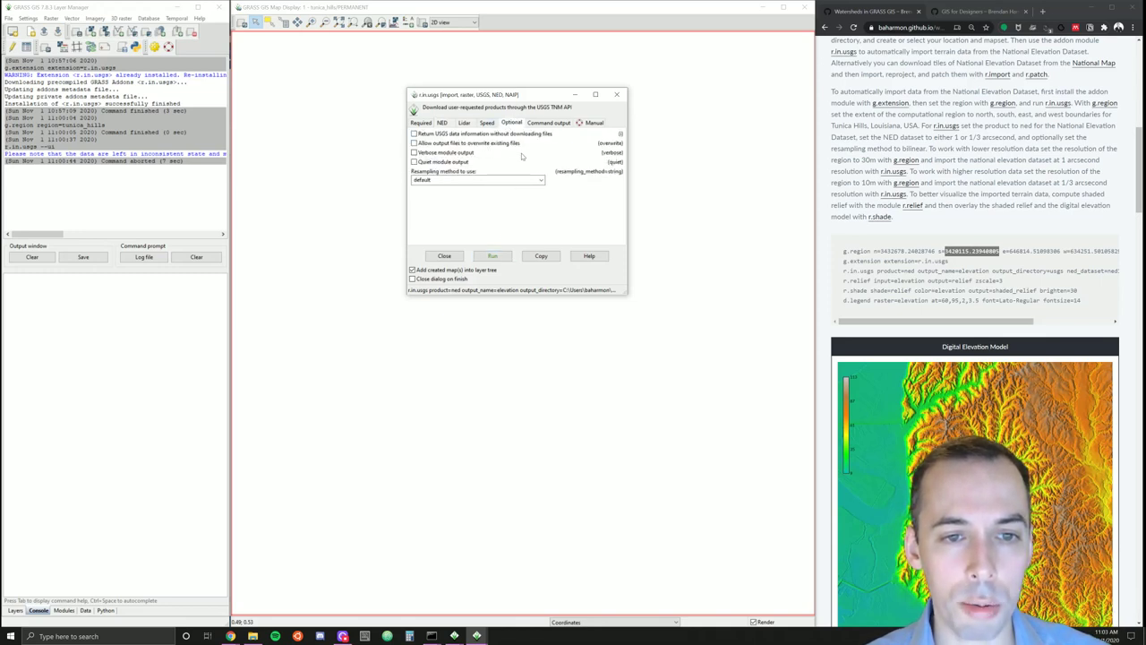
pyautogui.click(541, 180)
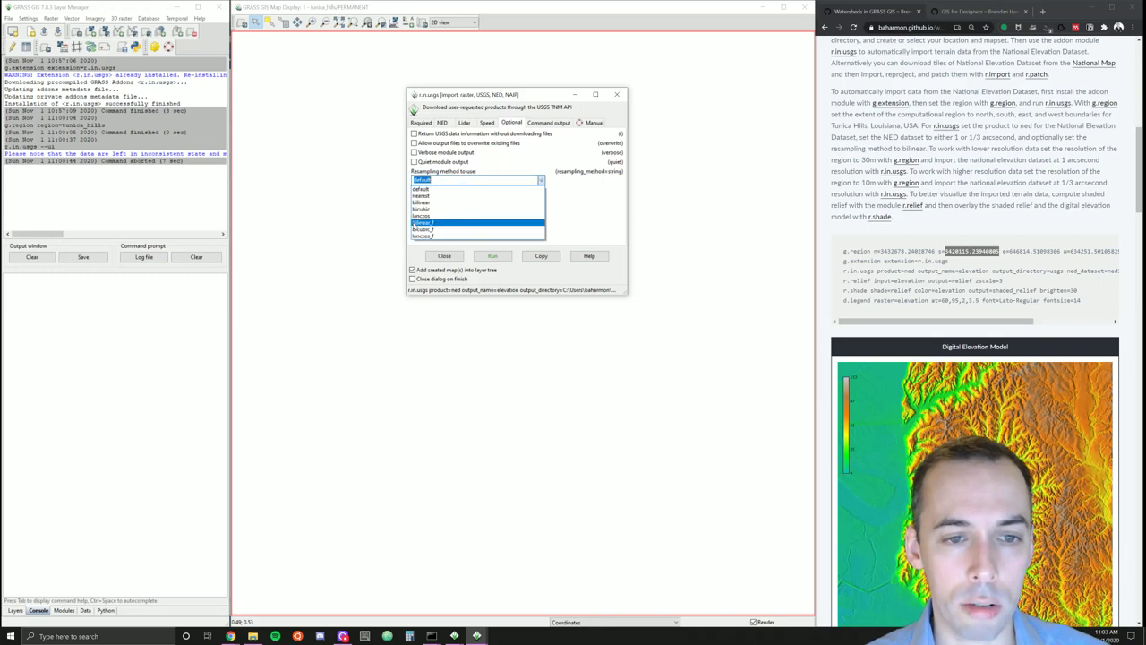
pyautogui.click(437, 203)
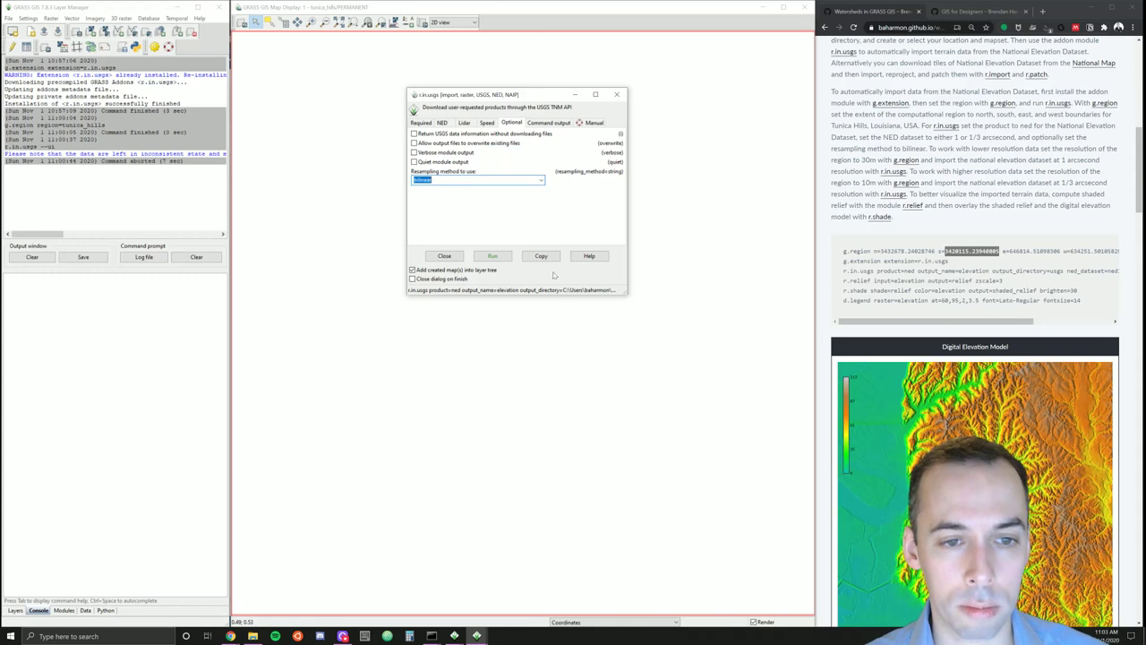
pyautogui.click(492, 258)
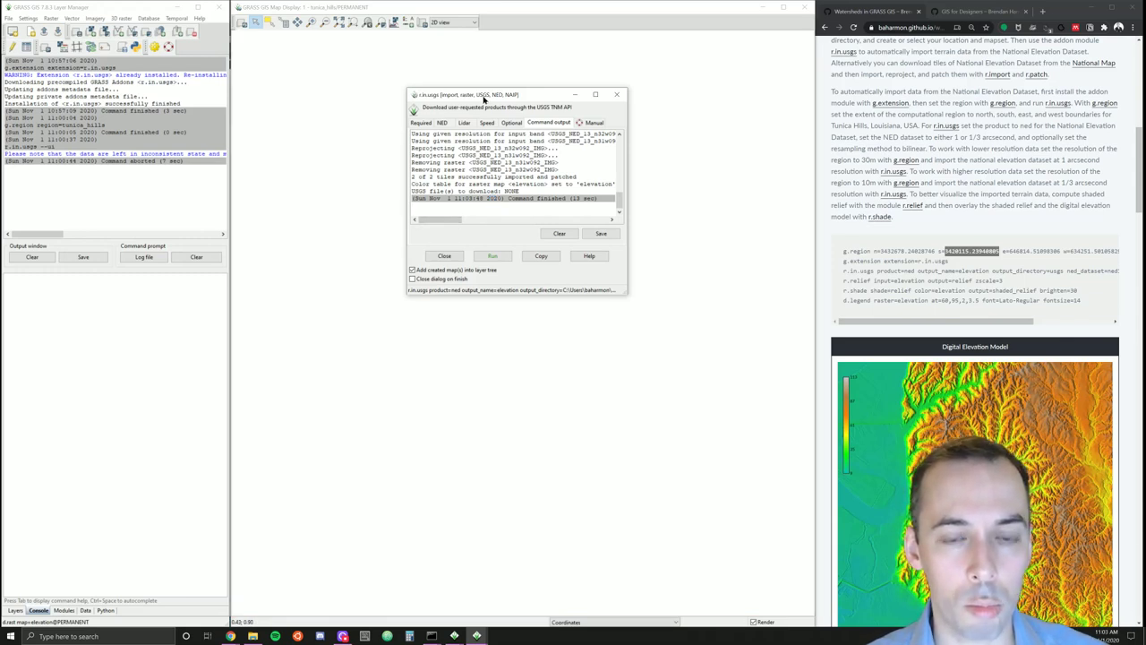
# - Zoom the map display to the imported elevation layer and get the r.in.usgs dialog out of the way
pyautogui.moveTo(486, 95); pyautogui.dragTo(822, 94)
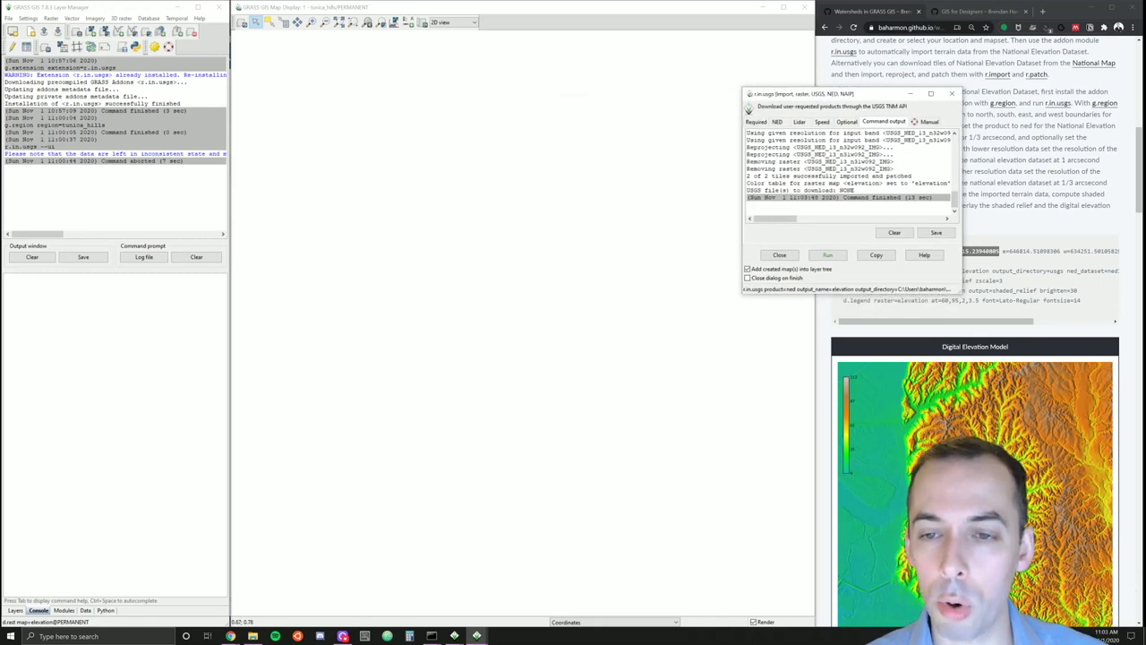
pyautogui.click(14, 610)
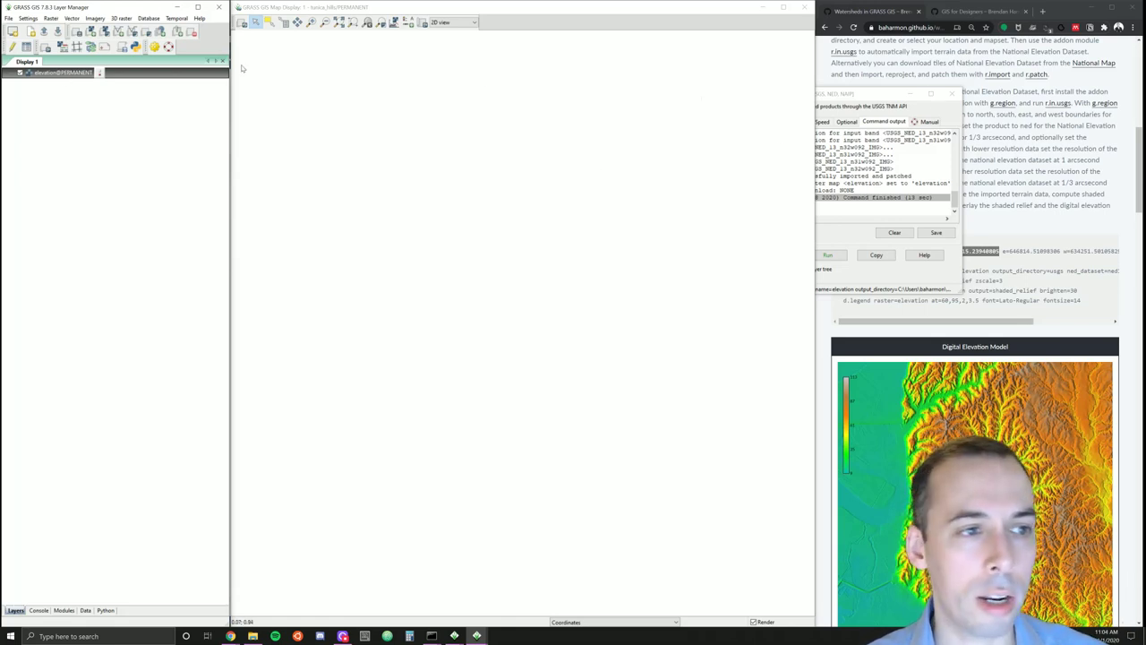
pyautogui.rightClick(63, 73)
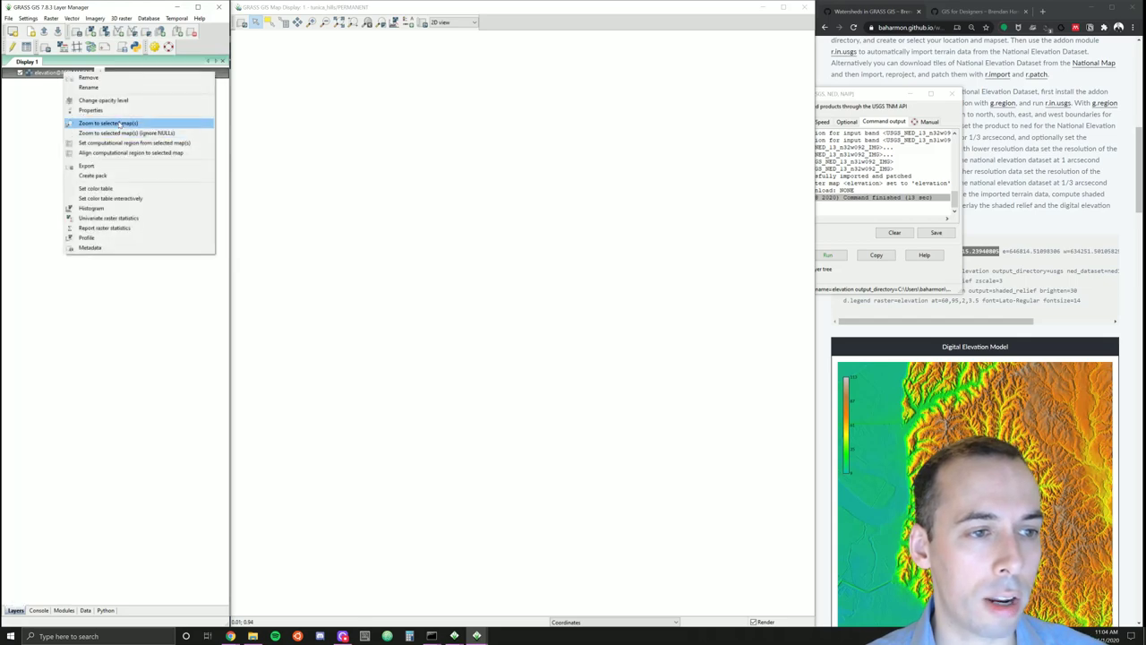
pyautogui.click(117, 123)
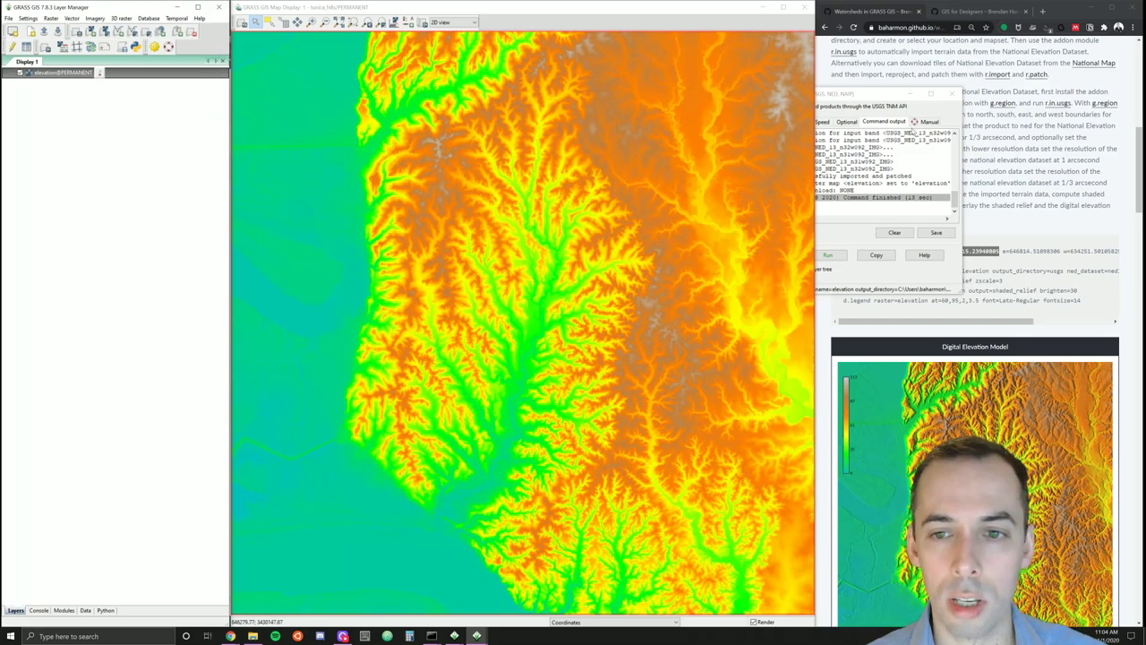
pyautogui.click(910, 95)
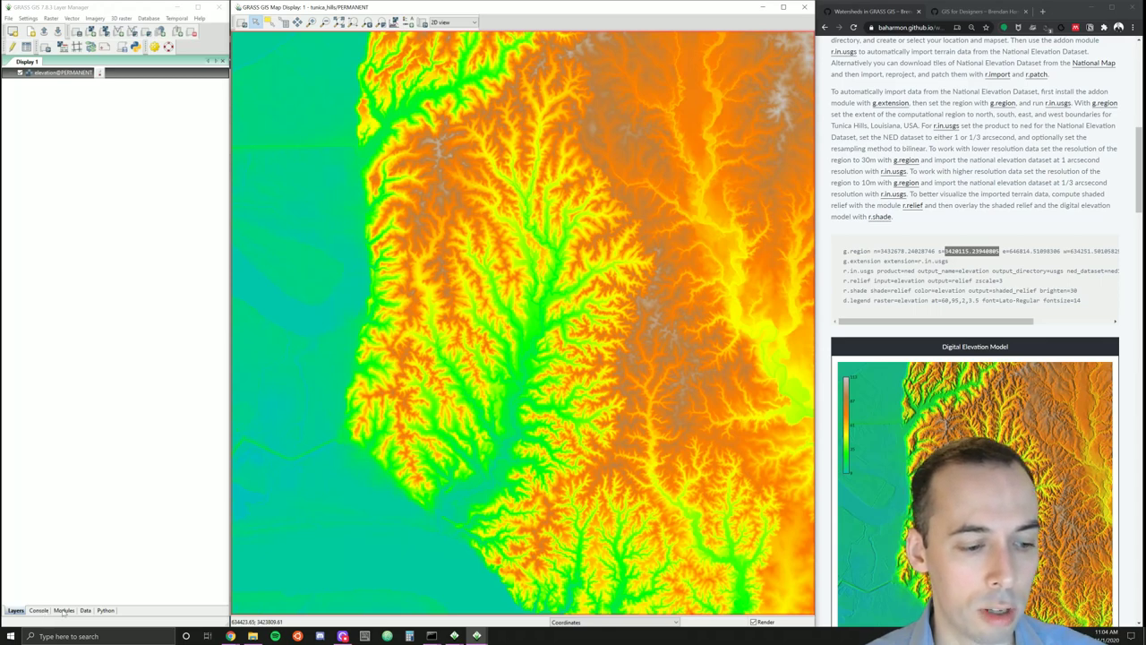
# - Launch the r.relief terrain analysis module with elevation@PERMANENT as the input raster and relief as the output map name
pyautogui.click(63, 610)
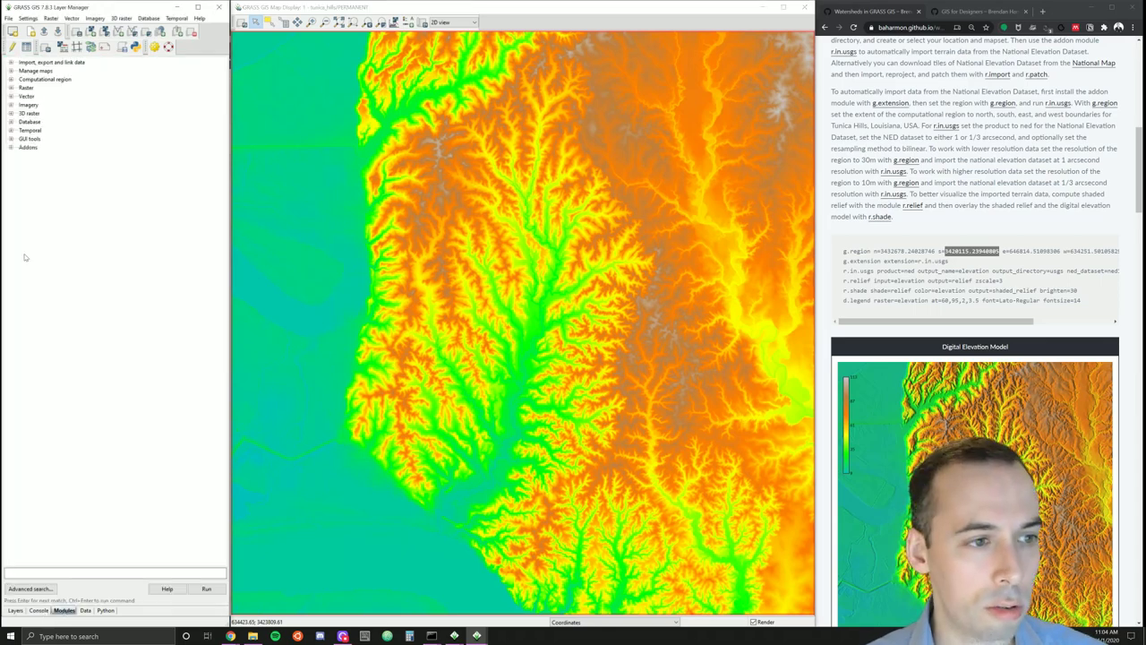
pyautogui.click(11, 90)
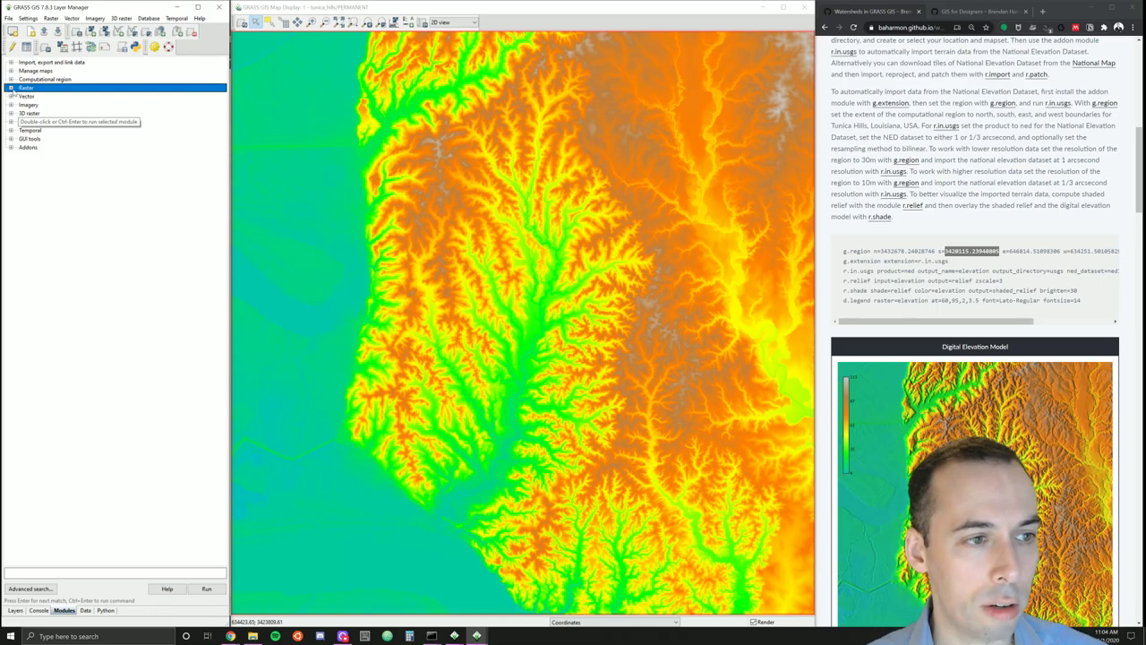
pyautogui.click(12, 90)
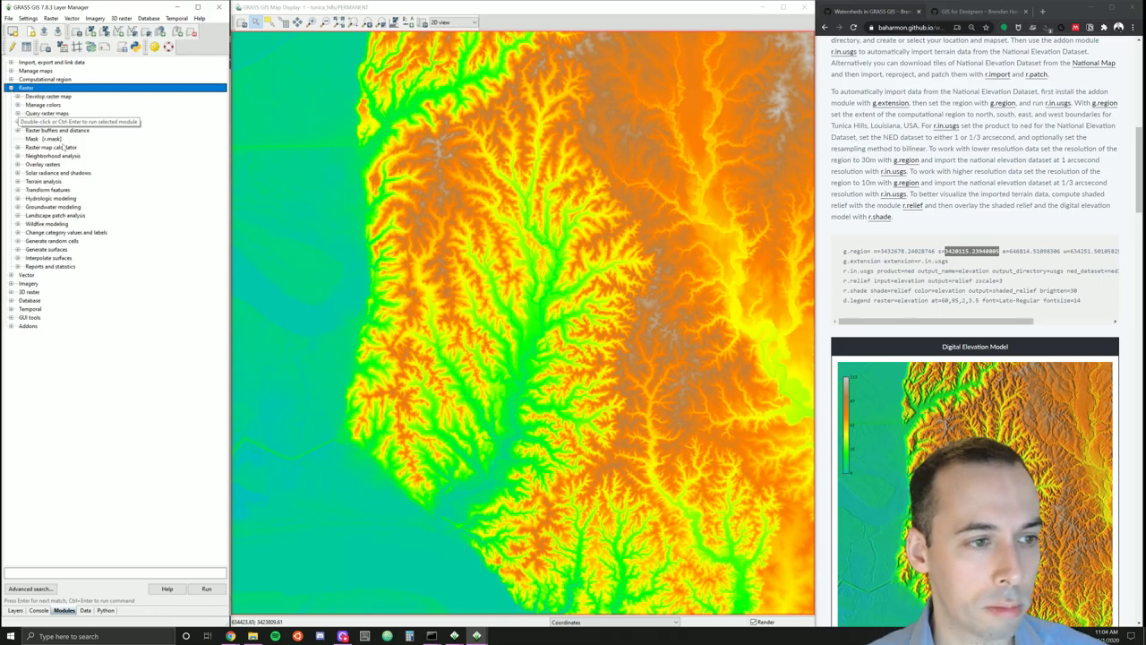
pyautogui.click(17, 182)
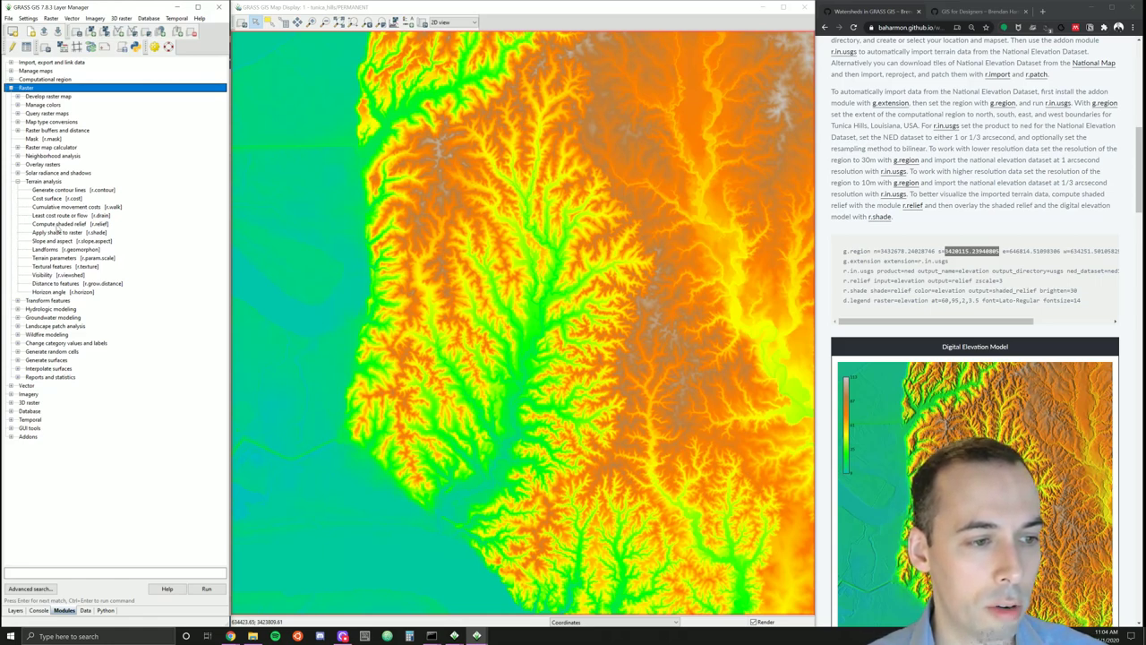
pyautogui.click(59, 224)
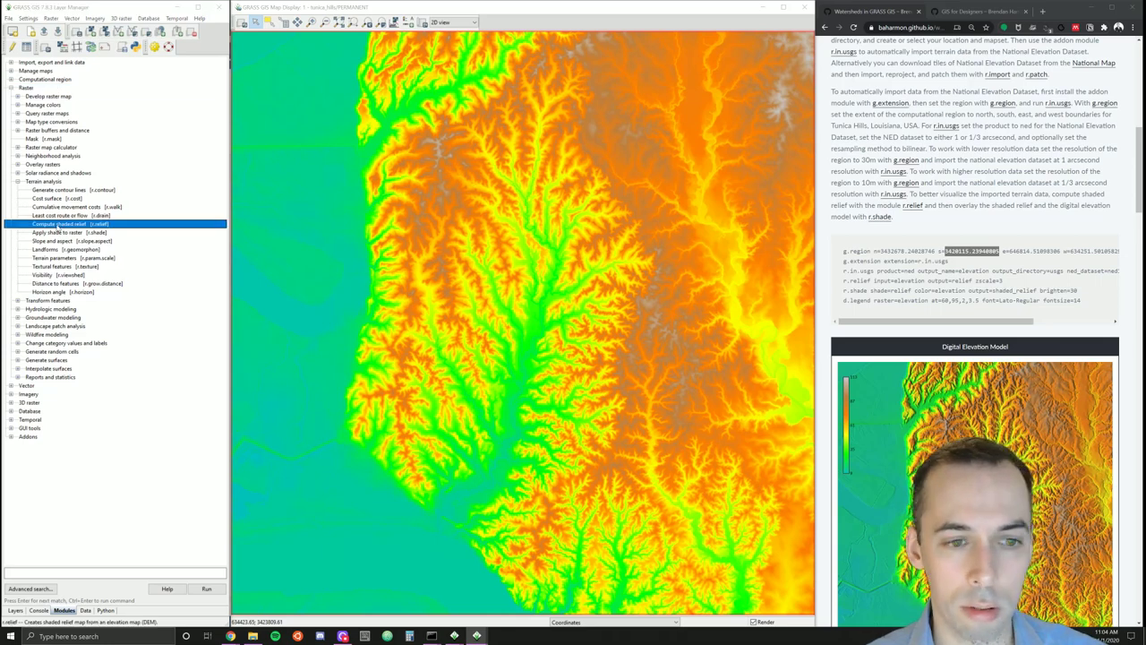
pyautogui.doubleClick(58, 226)
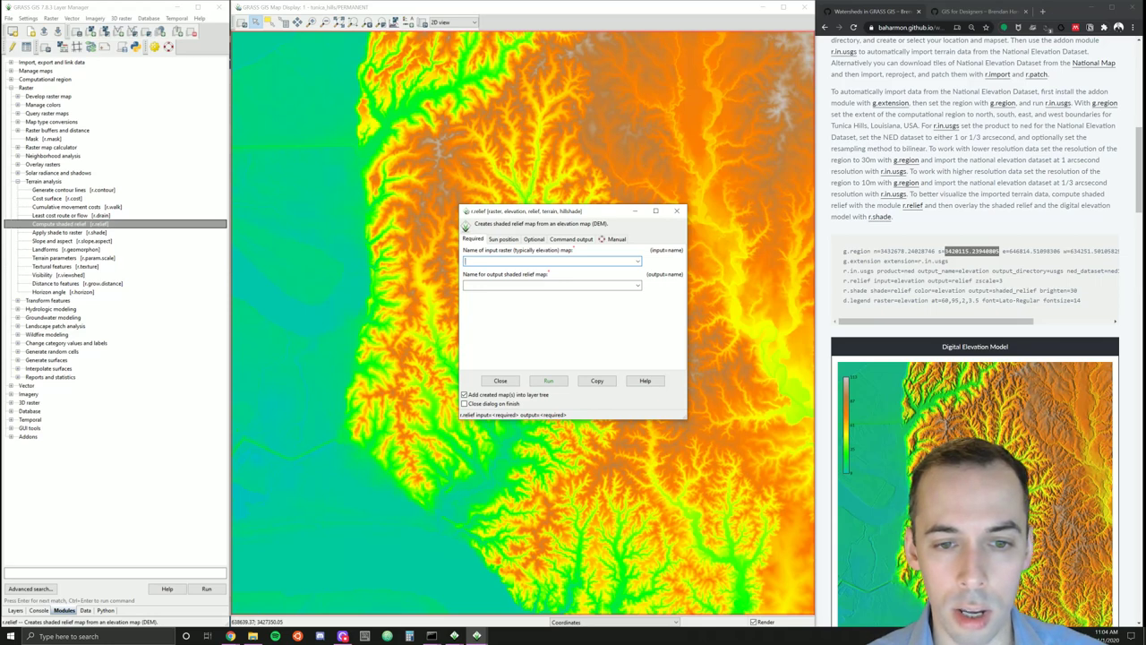
pyautogui.click(637, 263)
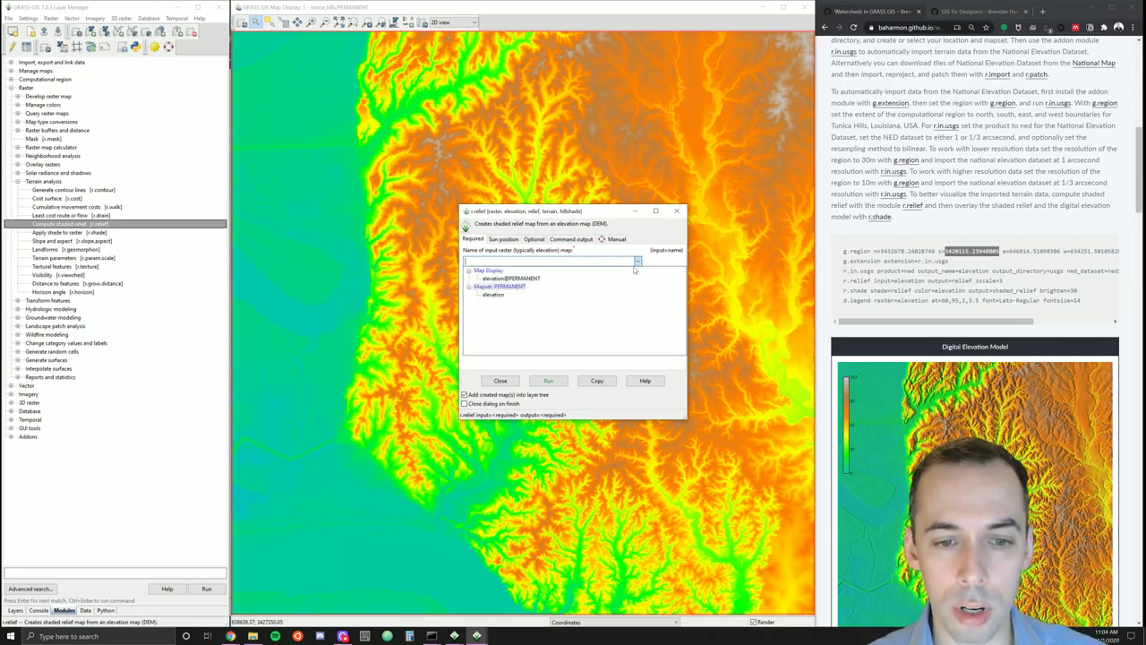
pyautogui.click(498, 278)
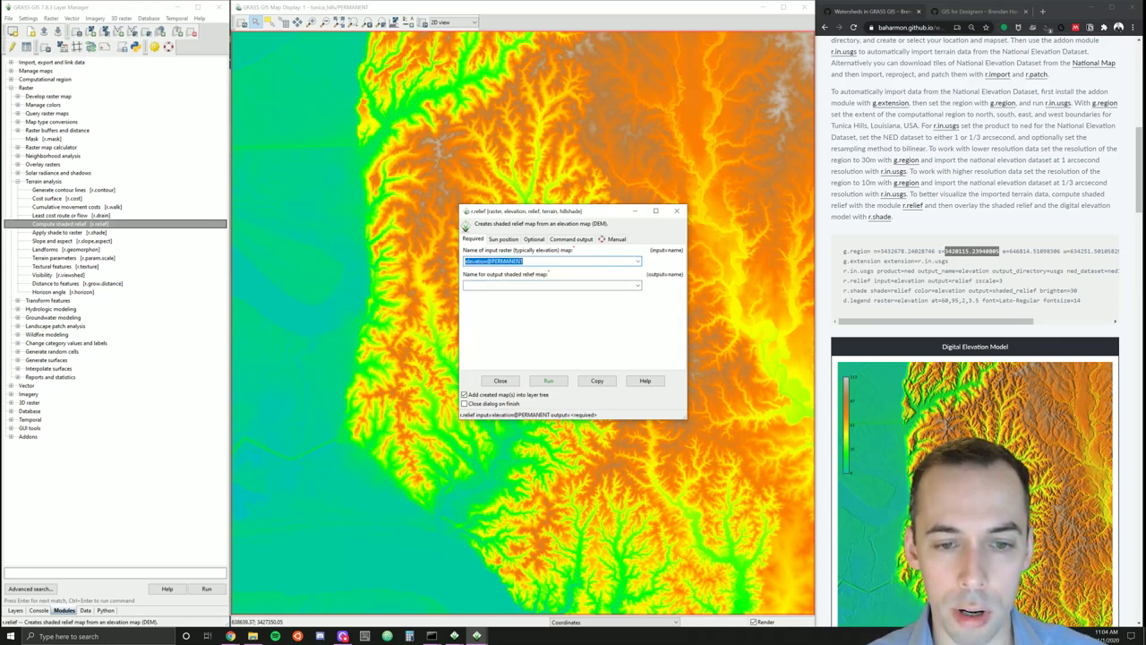
pyautogui.click(537, 285)
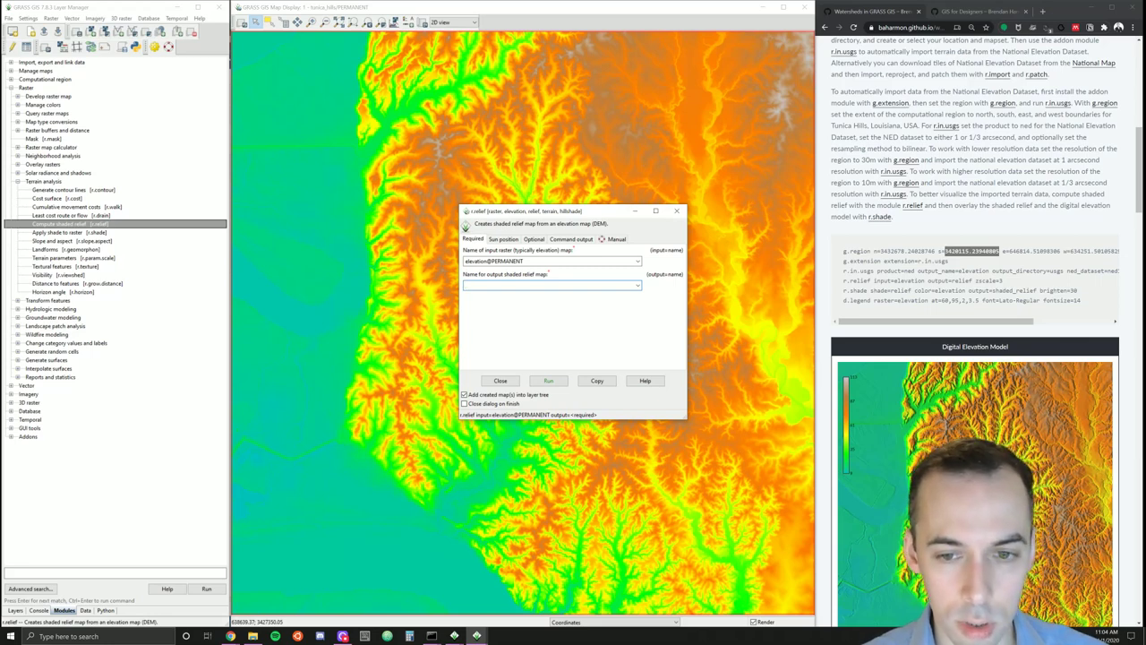
pyautogui.write('relief')
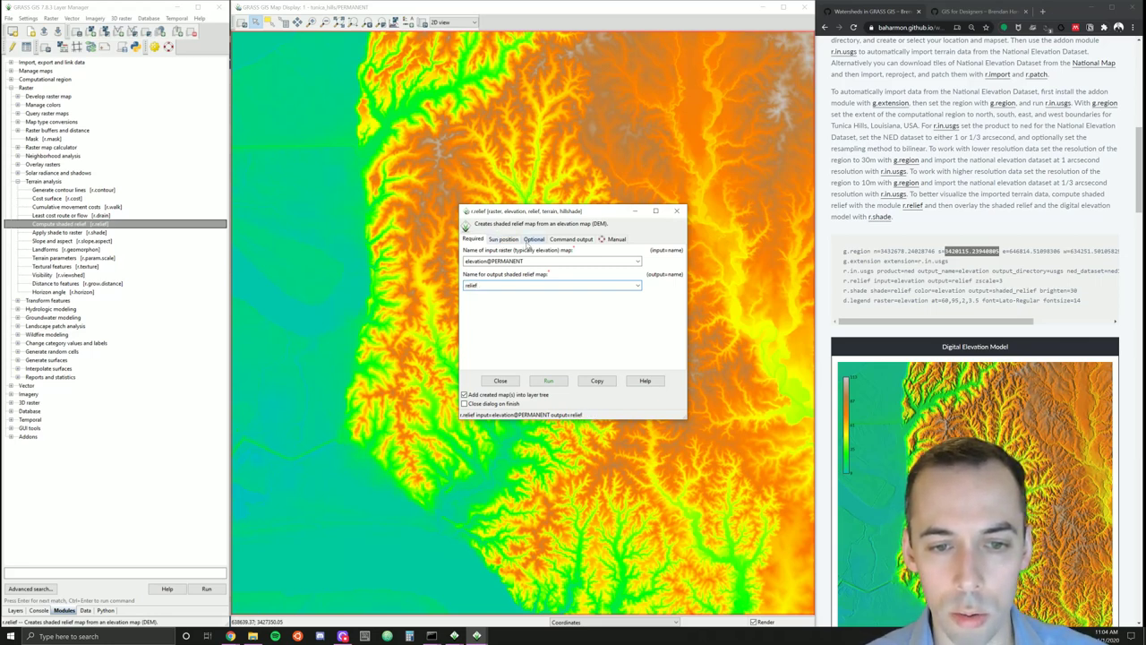
# - Set the factor for exaggerating relief to 3, compute the shaded relief map, and close the r.relief dialog
pyautogui.click(503, 239)
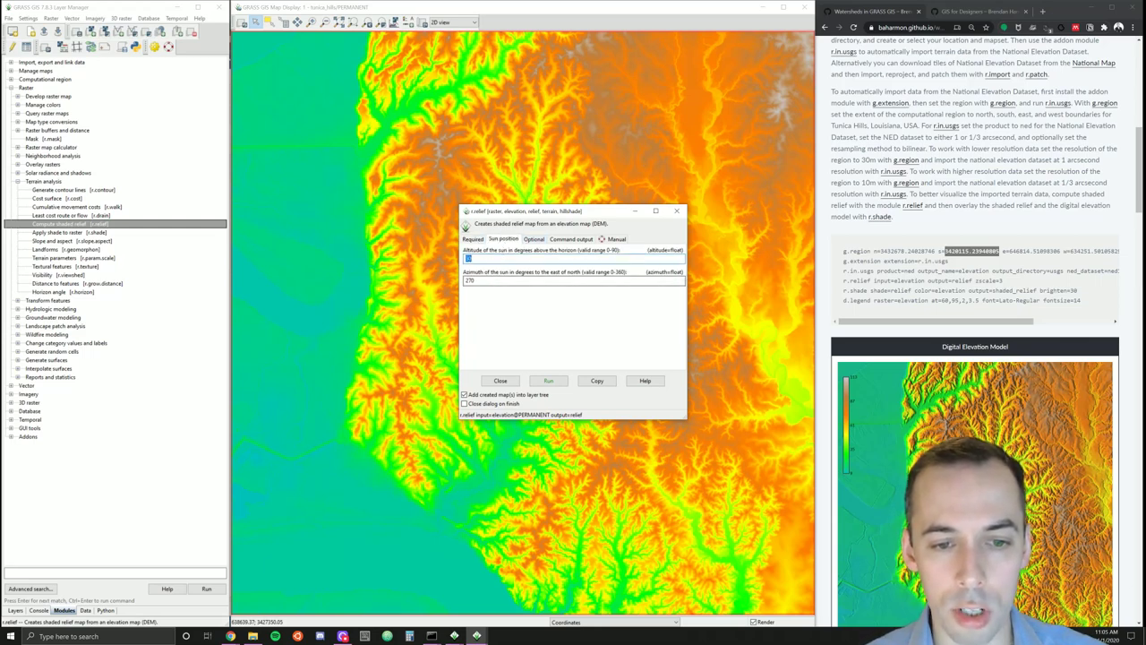
pyautogui.click(534, 240)
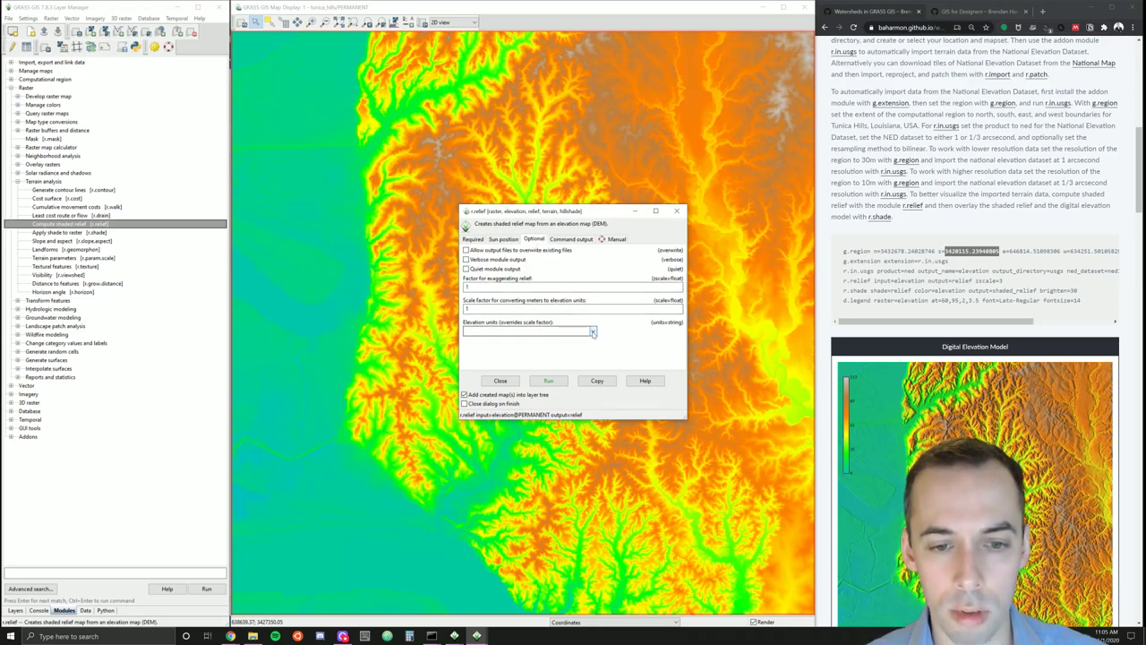
pyautogui.click(483, 286)
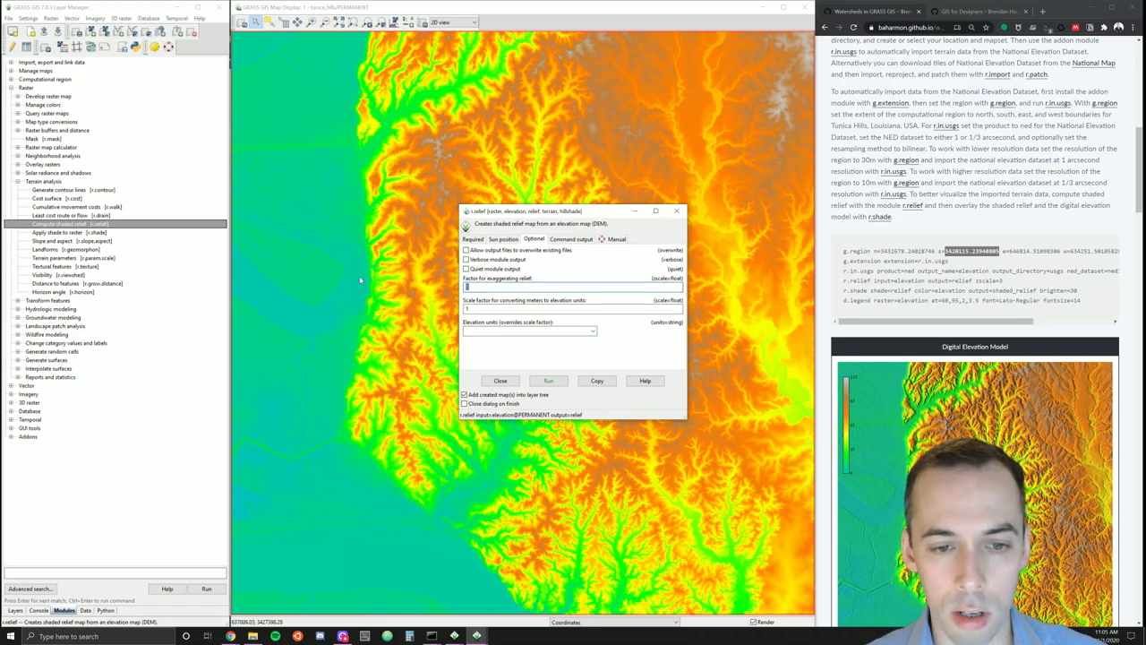
pyautogui.press('BackSpace')
pyautogui.write('3')
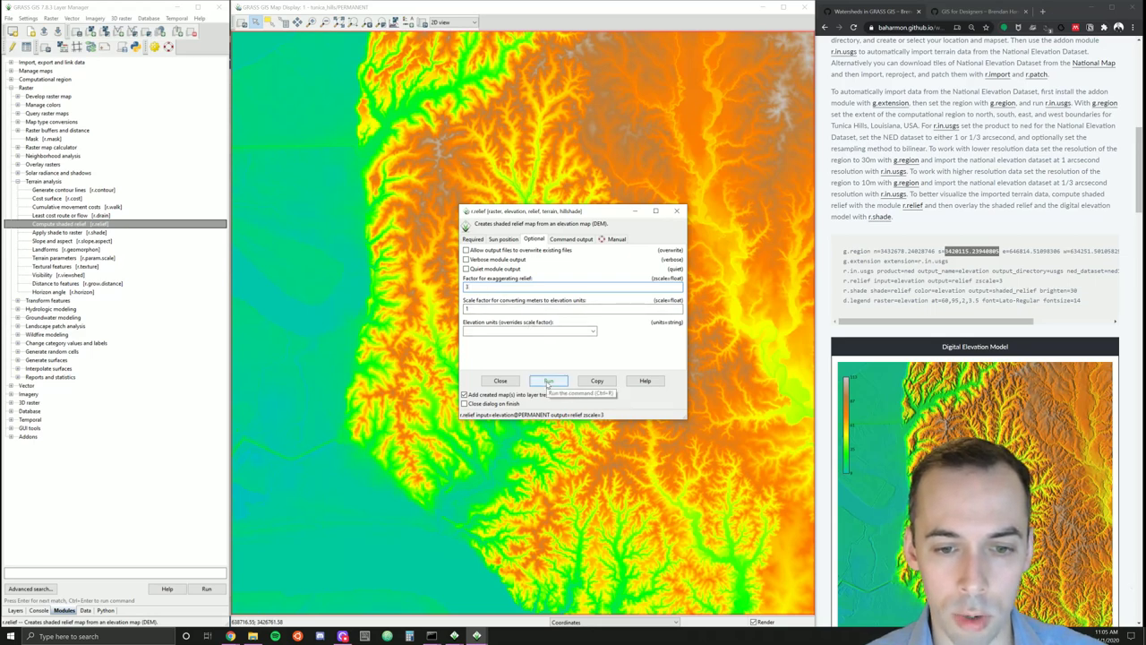
pyautogui.click(548, 382)
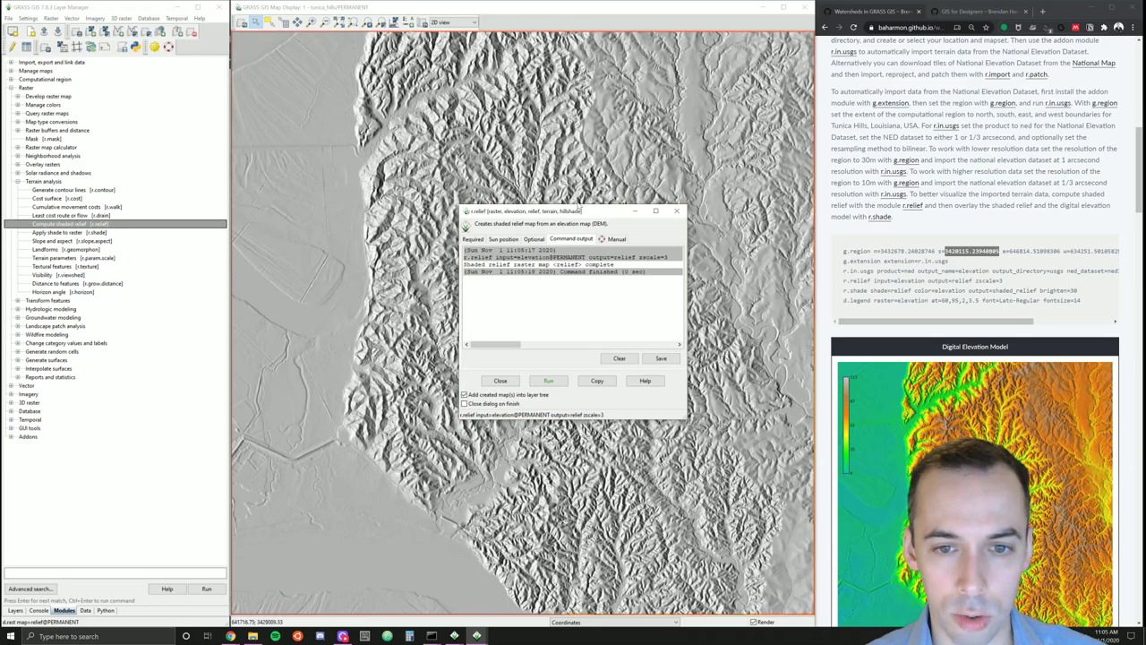
pyautogui.moveTo(574, 211); pyautogui.dragTo(607, 166)
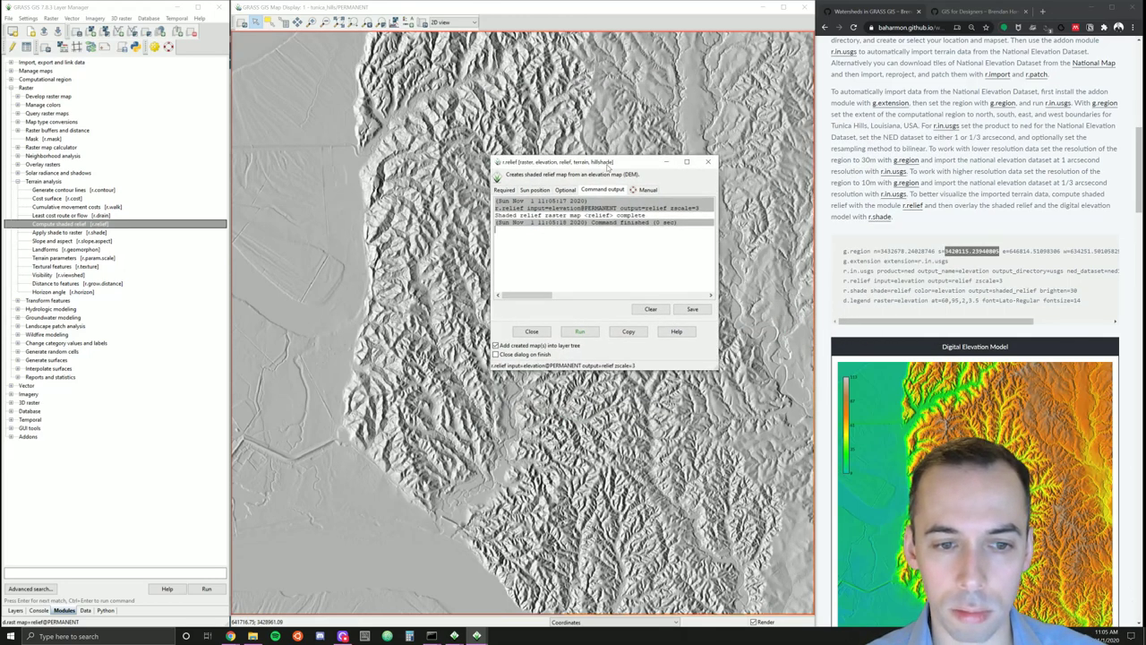
pyautogui.click(531, 332)
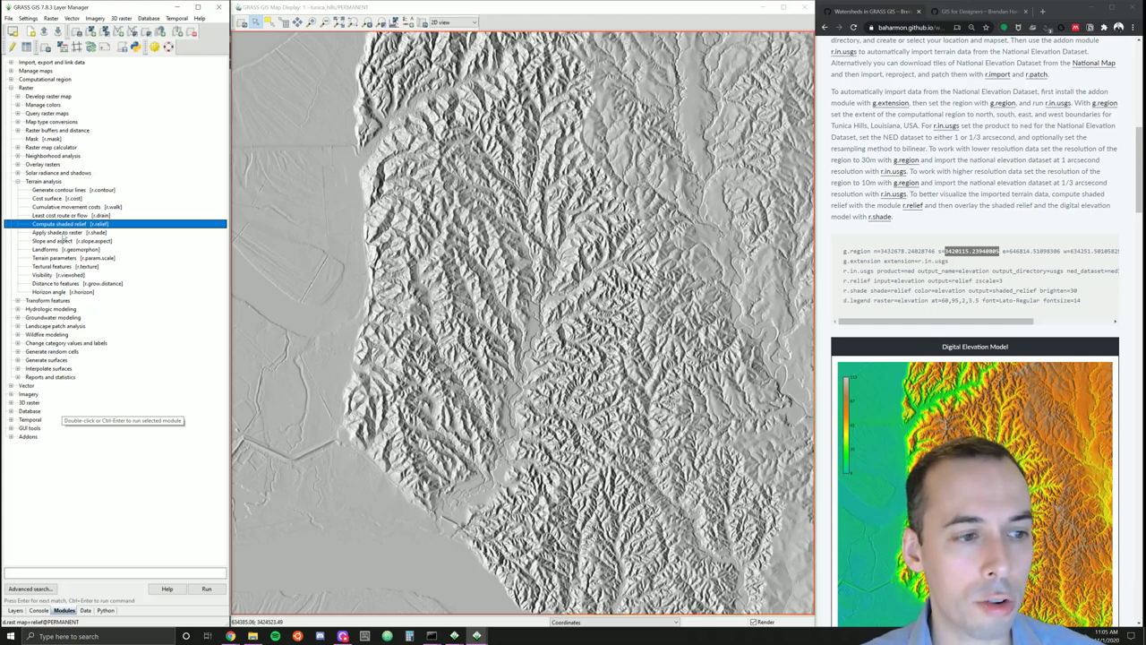
# - Run r.shade with relief@PERMANENT as the shaded relief, elevation@PERMANENT as the draped color raster, and shaded_relief as the output map
pyautogui.click(62, 233)
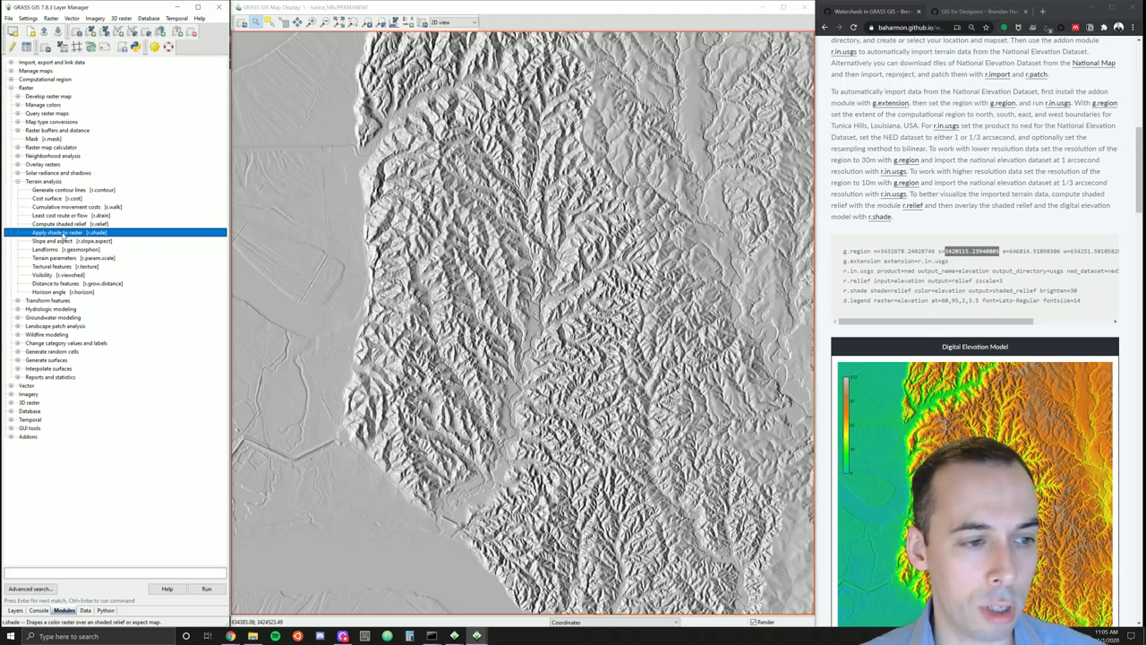
pyautogui.doubleClick(62, 234)
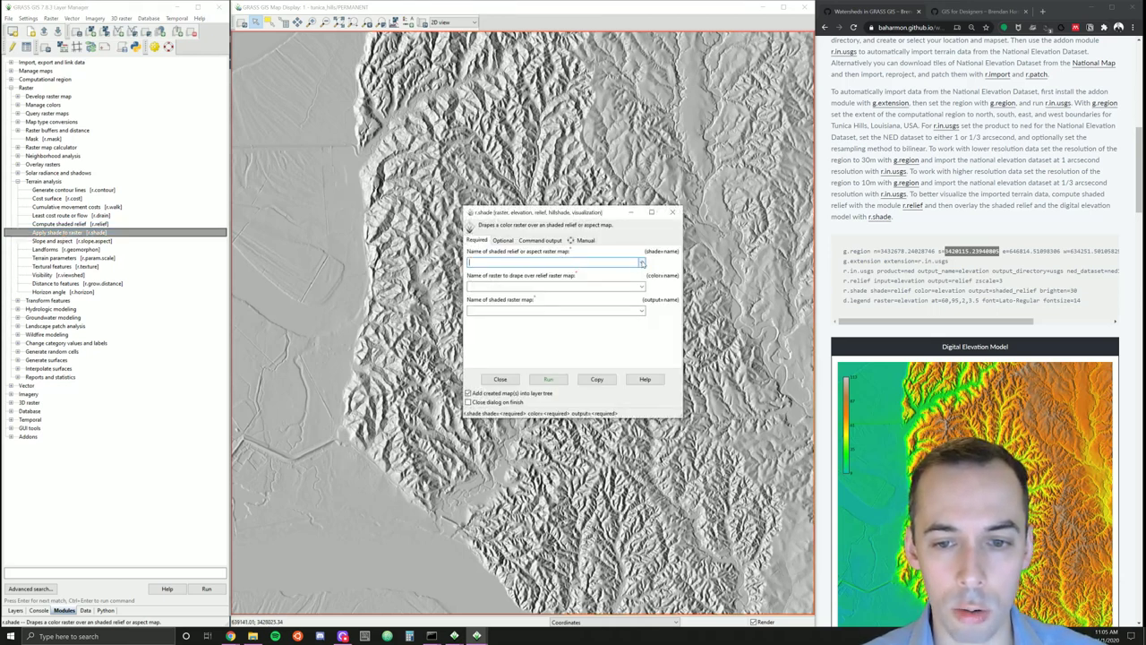
pyautogui.click(642, 263)
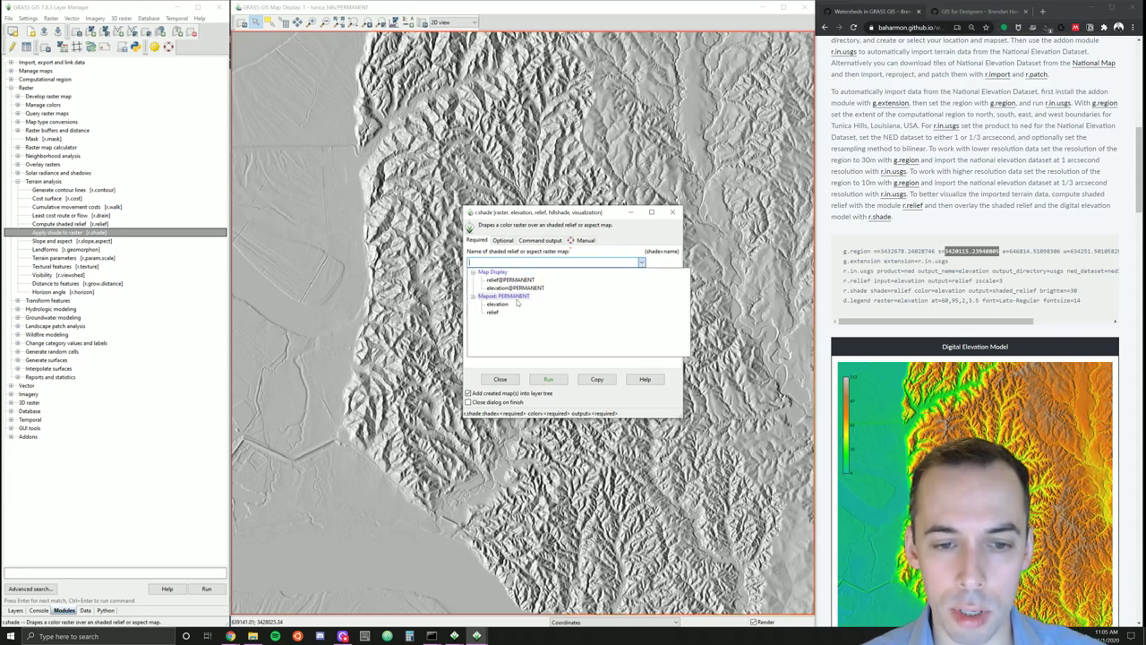
pyautogui.click(501, 280)
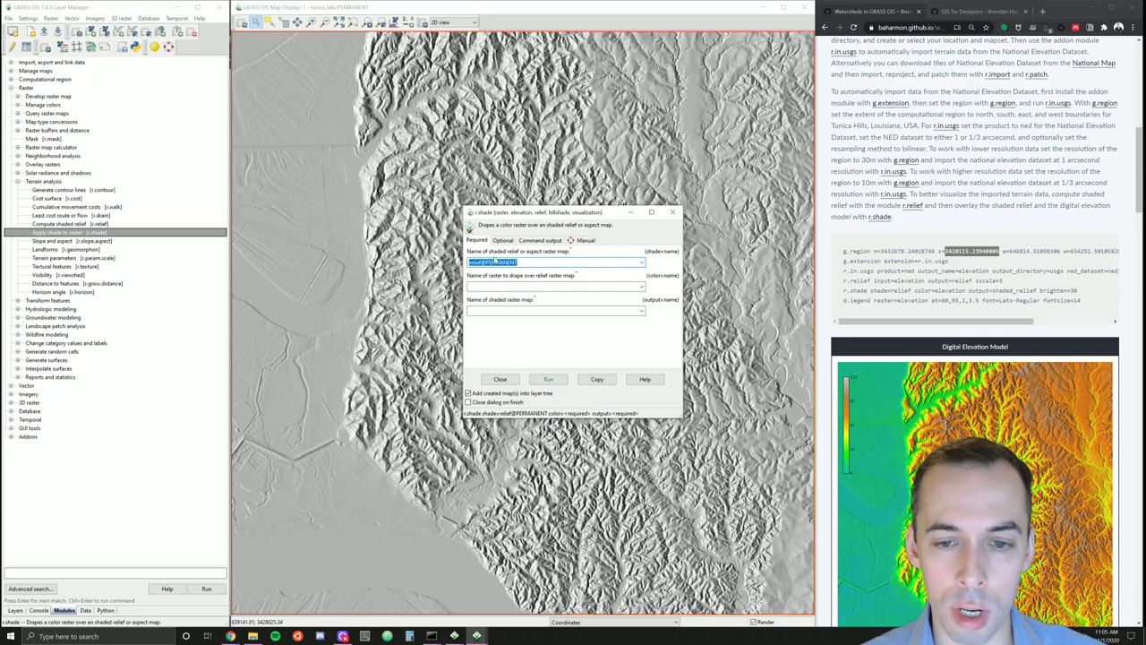
pyautogui.click(642, 286)
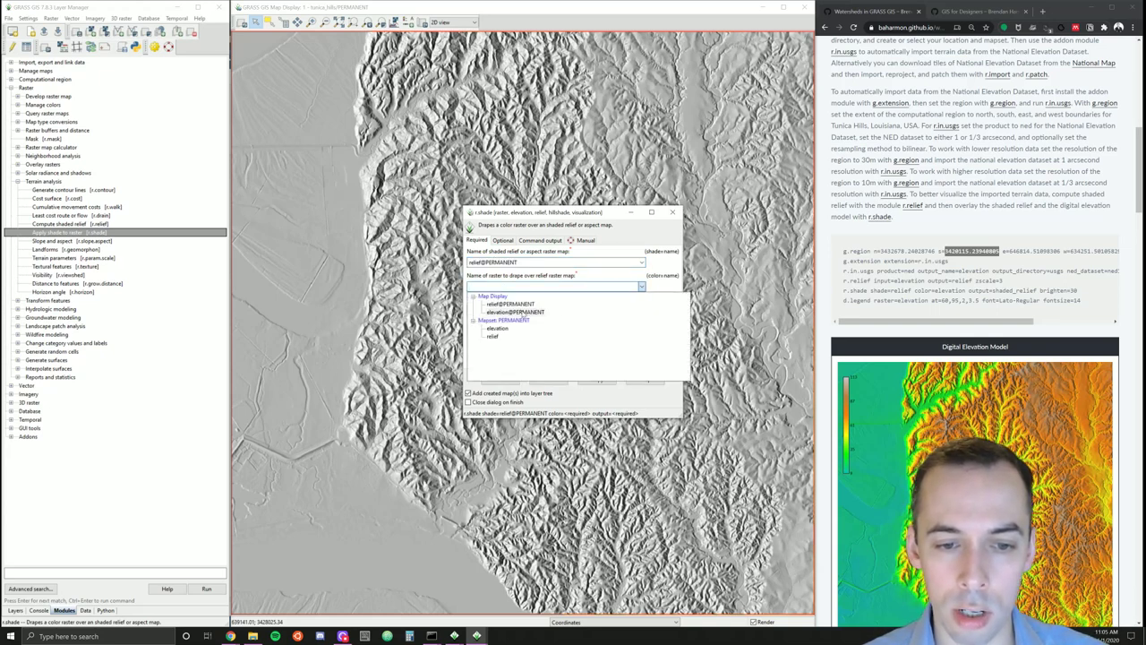
pyautogui.click(522, 313)
pyautogui.click(538, 310)
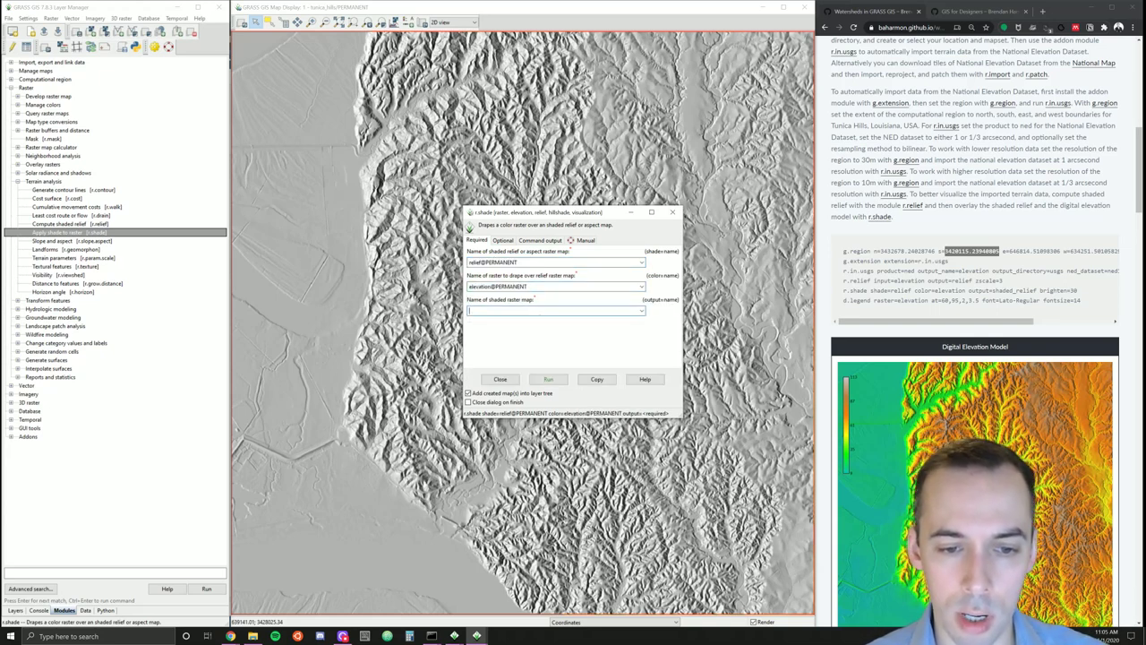
pyautogui.write('shaded_relief')
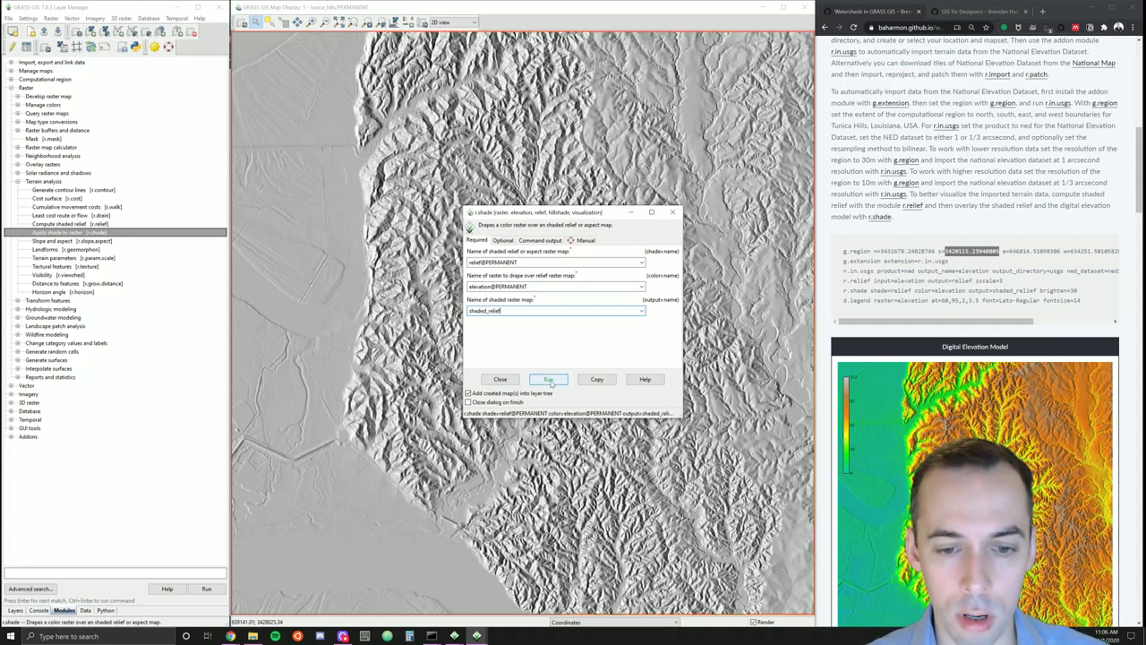
pyautogui.click(549, 379)
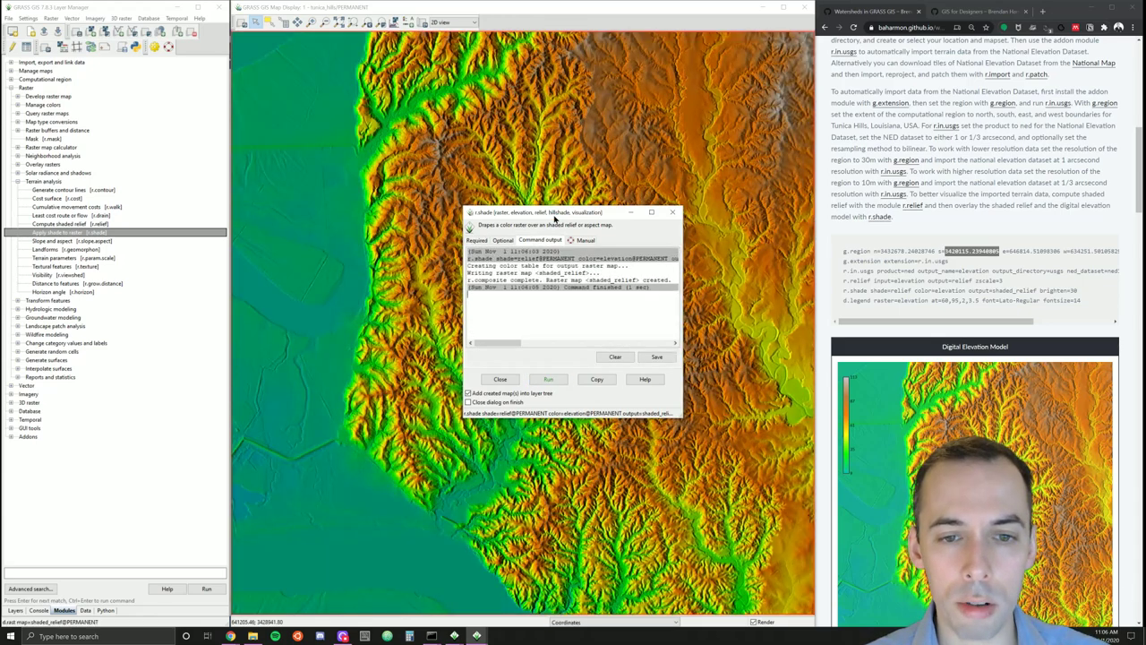
# - Allow r.shade to overwrite existing output, set the percent to brighten to 30, and rerun the module
pyautogui.moveTo(554, 217); pyautogui.dragTo(634, 131)
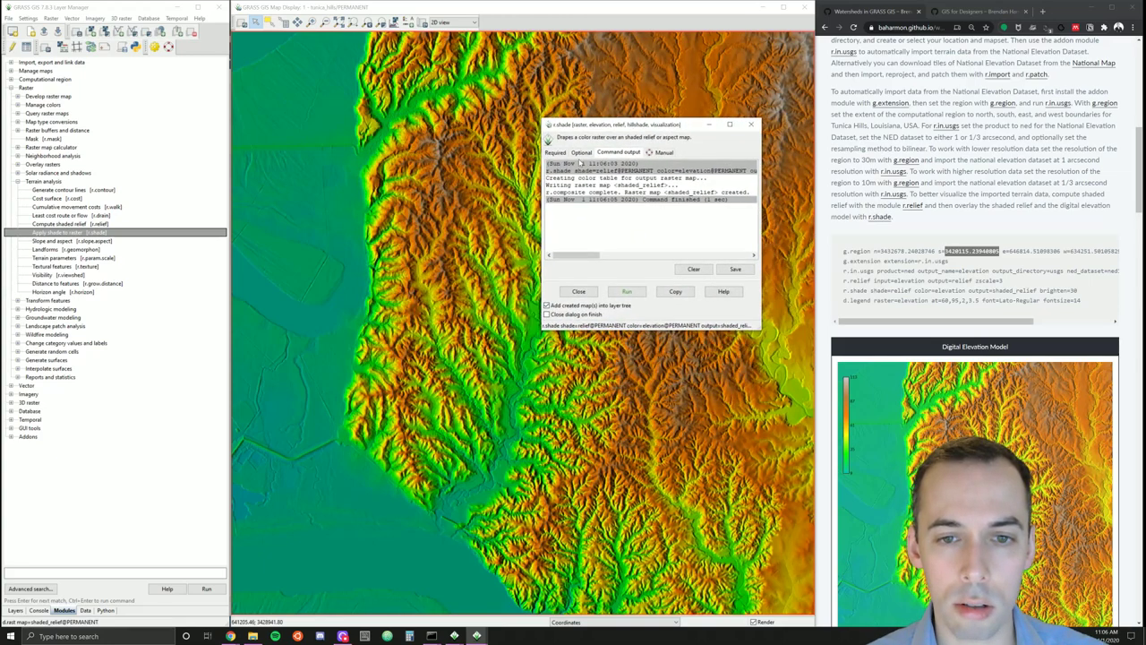
pyautogui.click(581, 153)
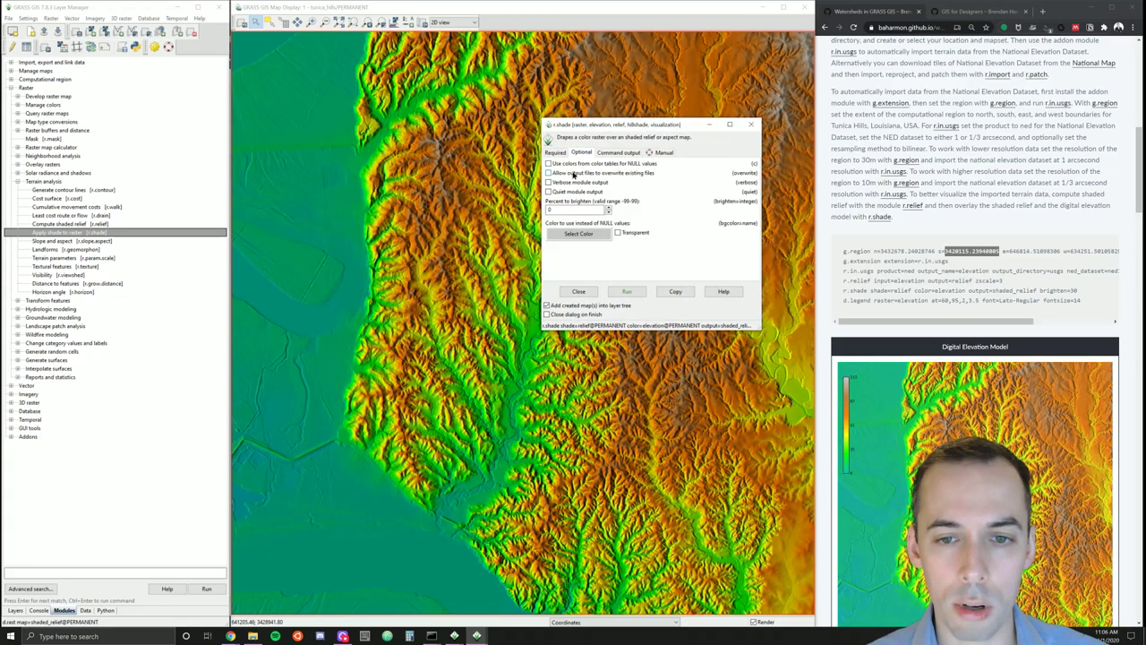
pyautogui.click(573, 174)
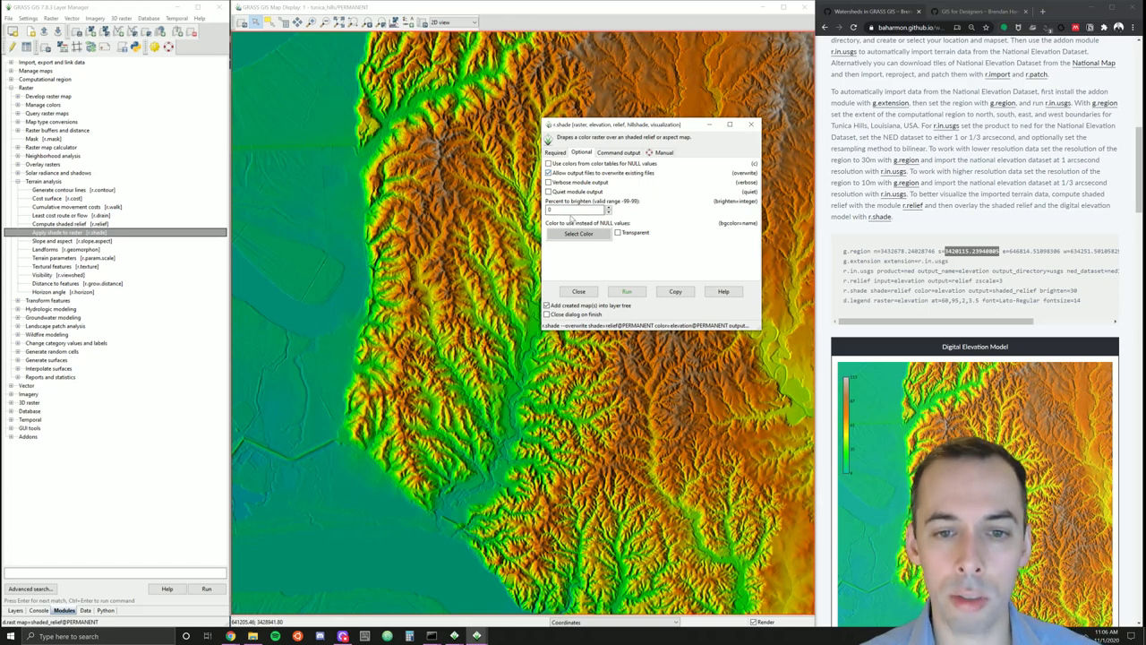
pyautogui.click(555, 208)
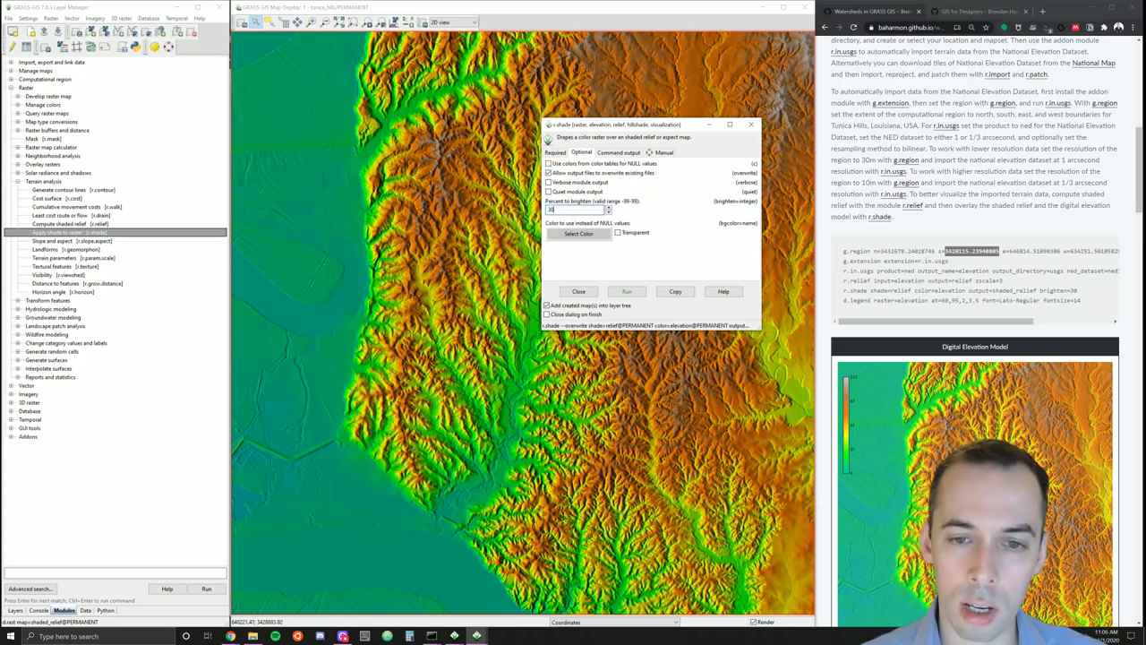
pyautogui.write('30')
pyautogui.click(627, 291)
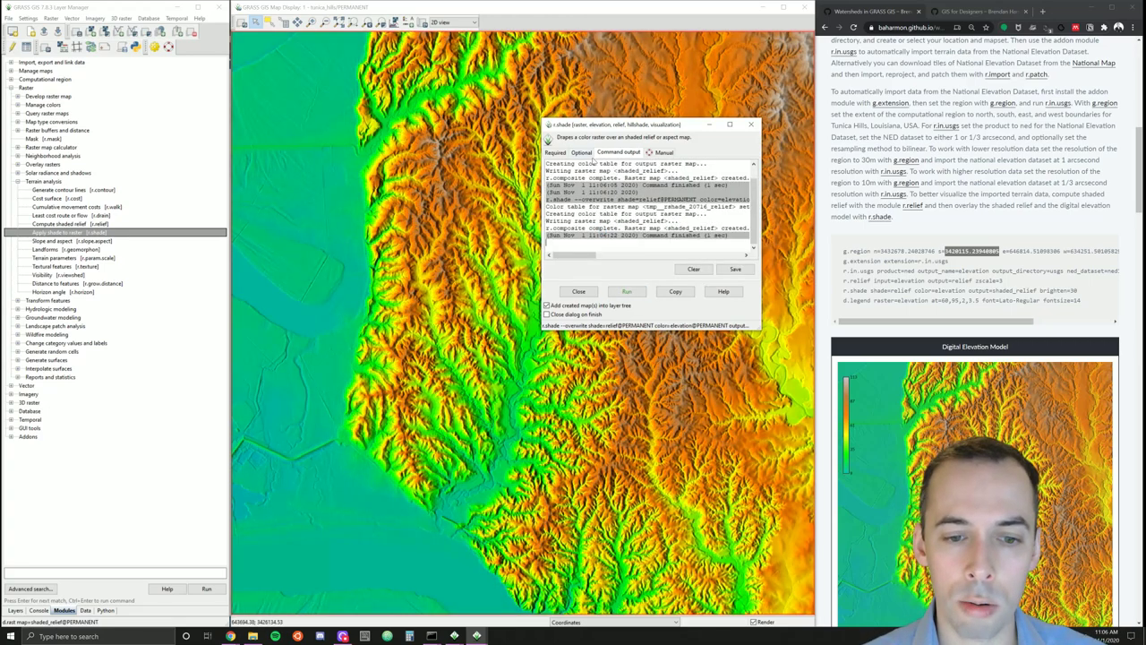
# - Set the r.shade percent to brighten to 25, recompute the shaded_relief map, and close the dialog
pyautogui.click(584, 152)
pyautogui.doubleClick(552, 209)
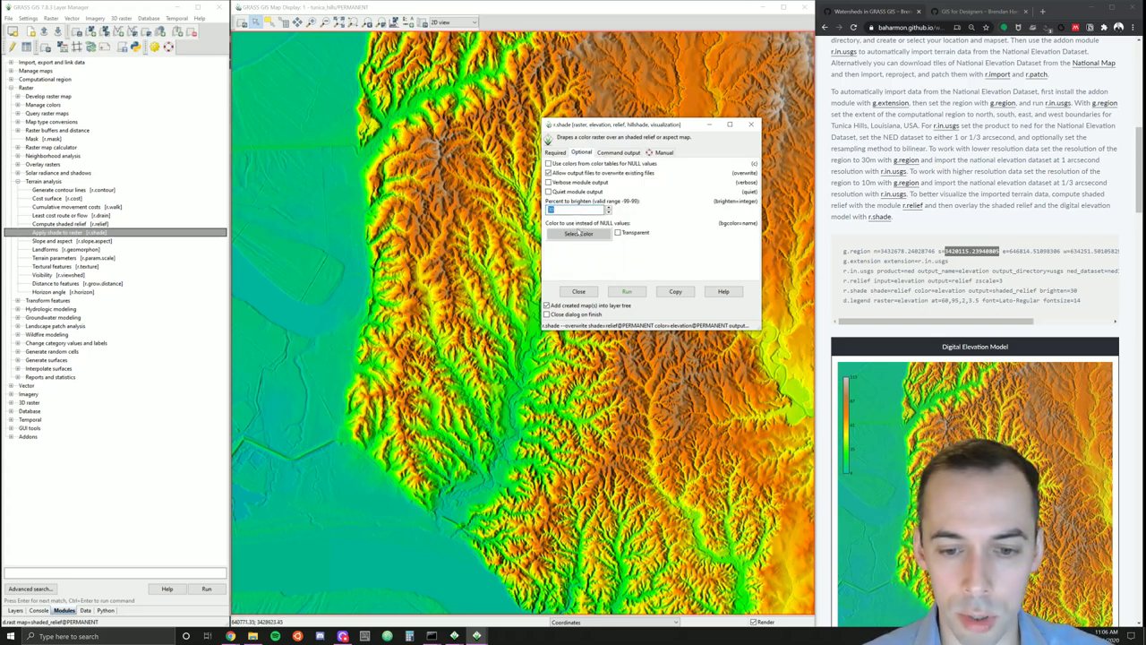
pyautogui.write('25')
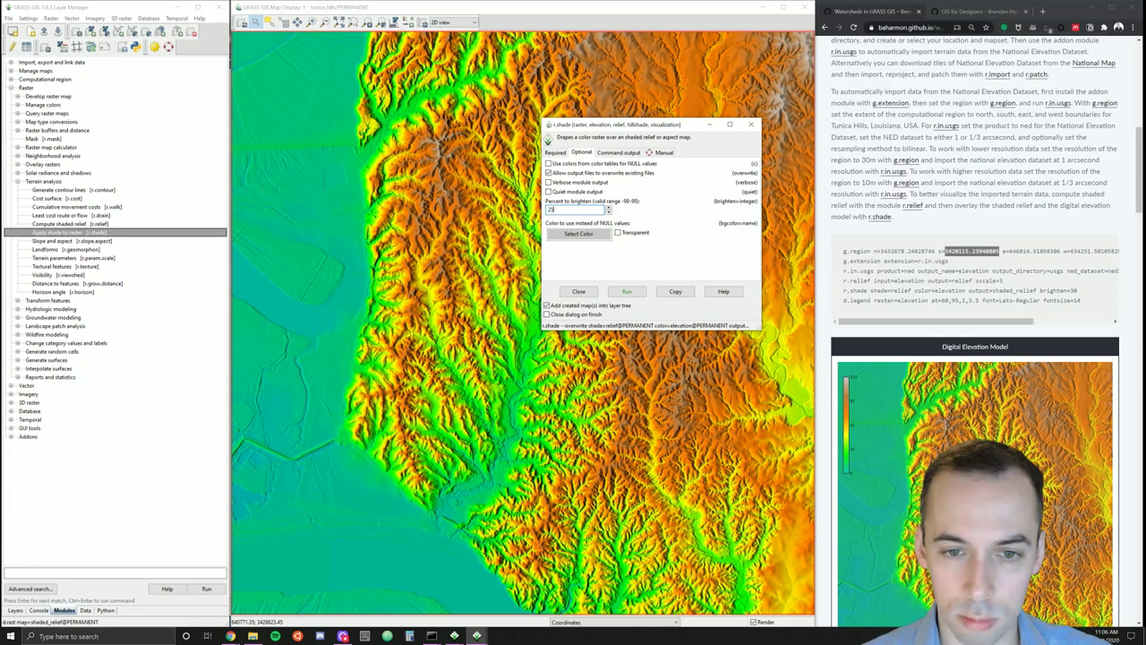
pyautogui.click(628, 292)
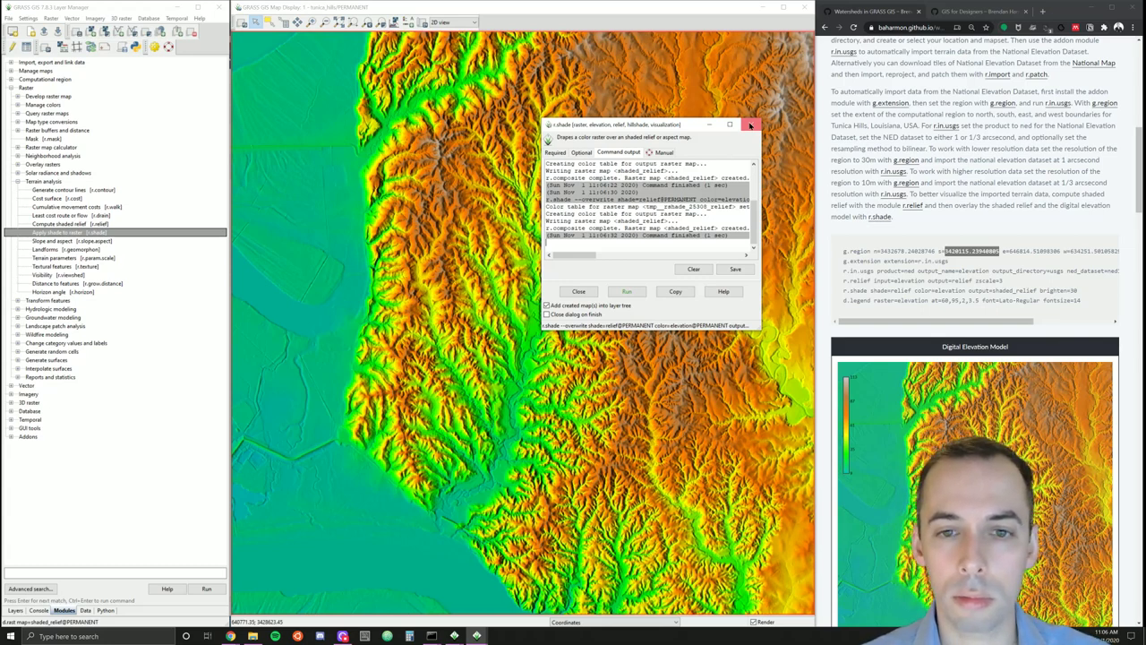
pyautogui.click(750, 125)
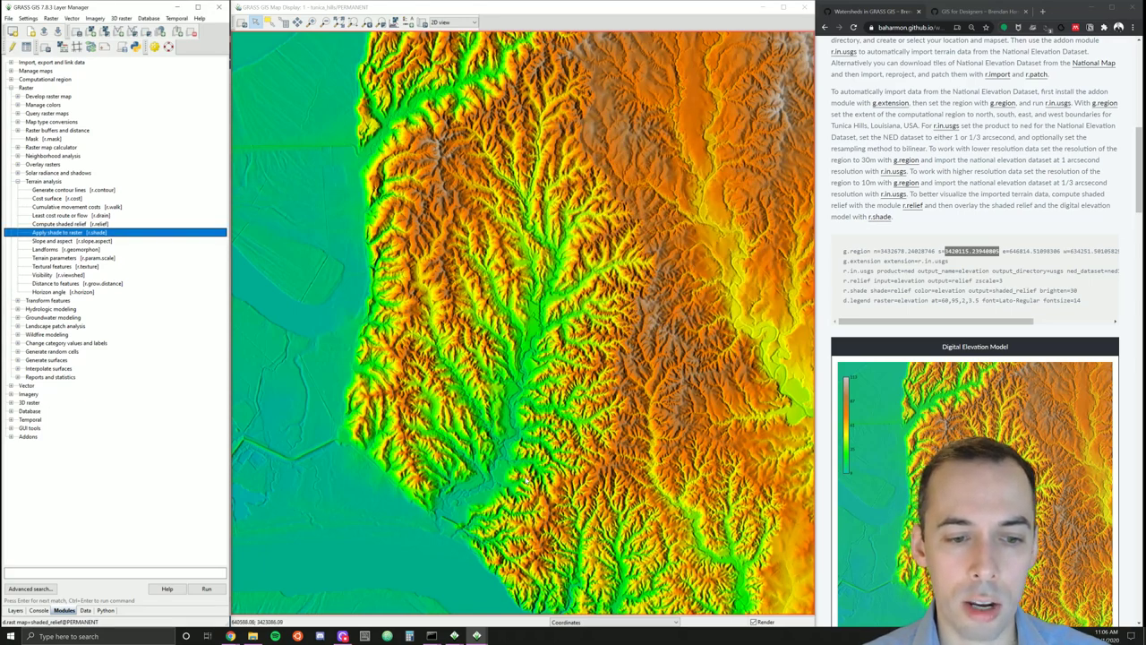
# - Move the elevation@PERMANENT layer above shaded_relief@PERMANENT and set its opacity to 20%
pyautogui.click(15, 611)
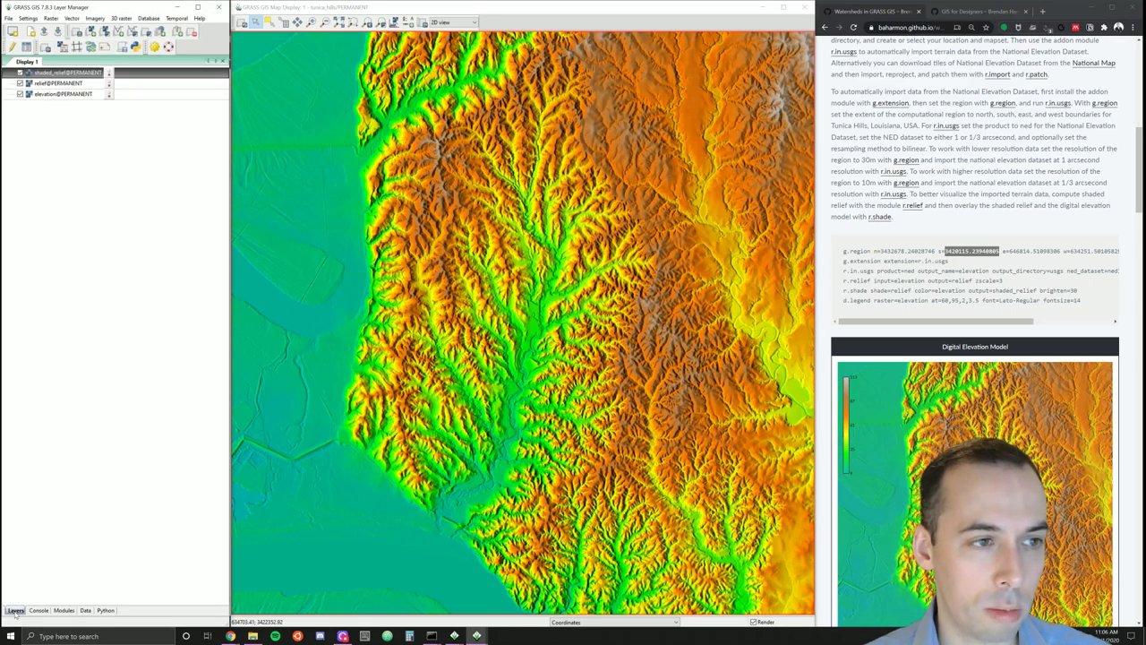
pyautogui.moveTo(53, 94); pyautogui.dragTo(47, 74)
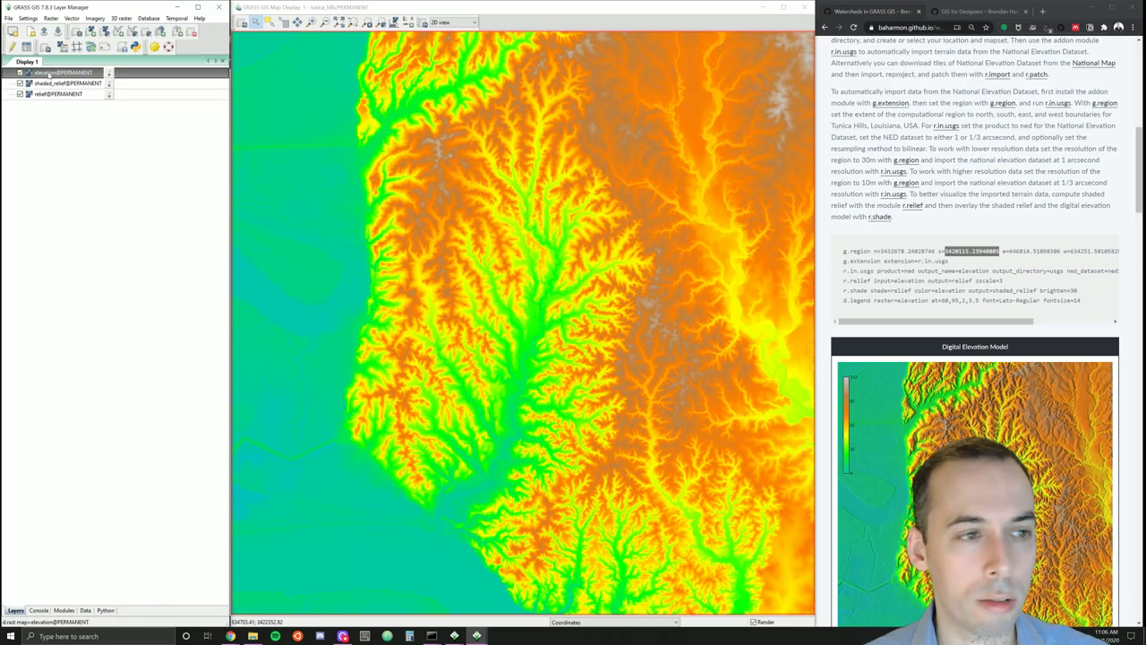
pyautogui.rightClick(46, 73)
pyautogui.click(80, 102)
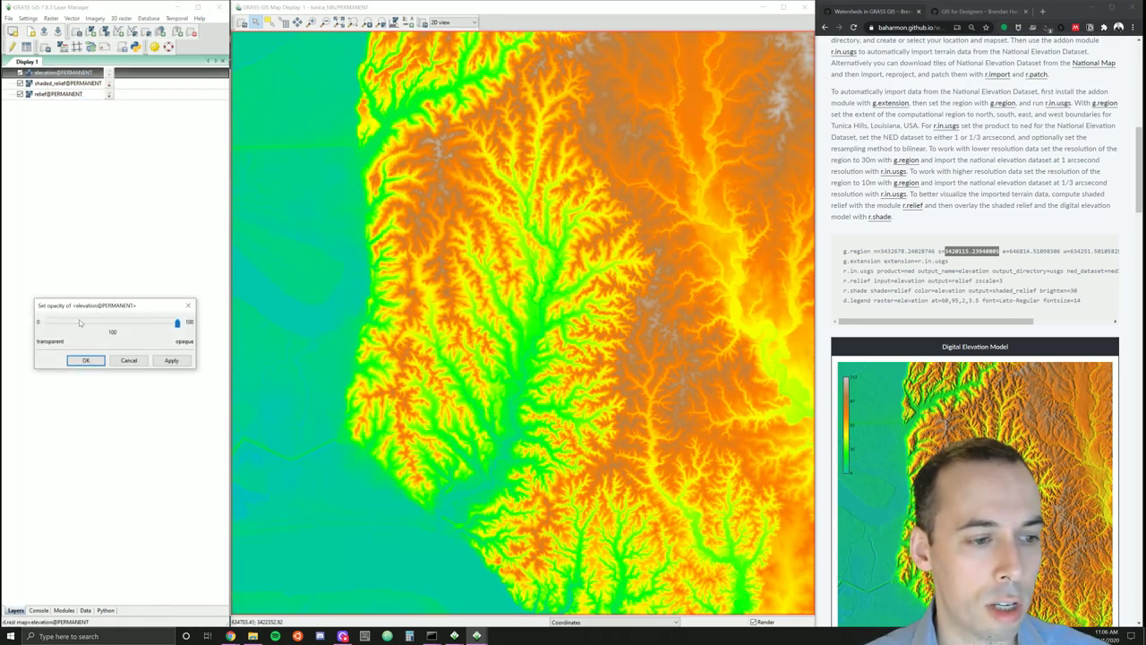
pyautogui.moveTo(79, 321); pyautogui.dragTo(66, 326)
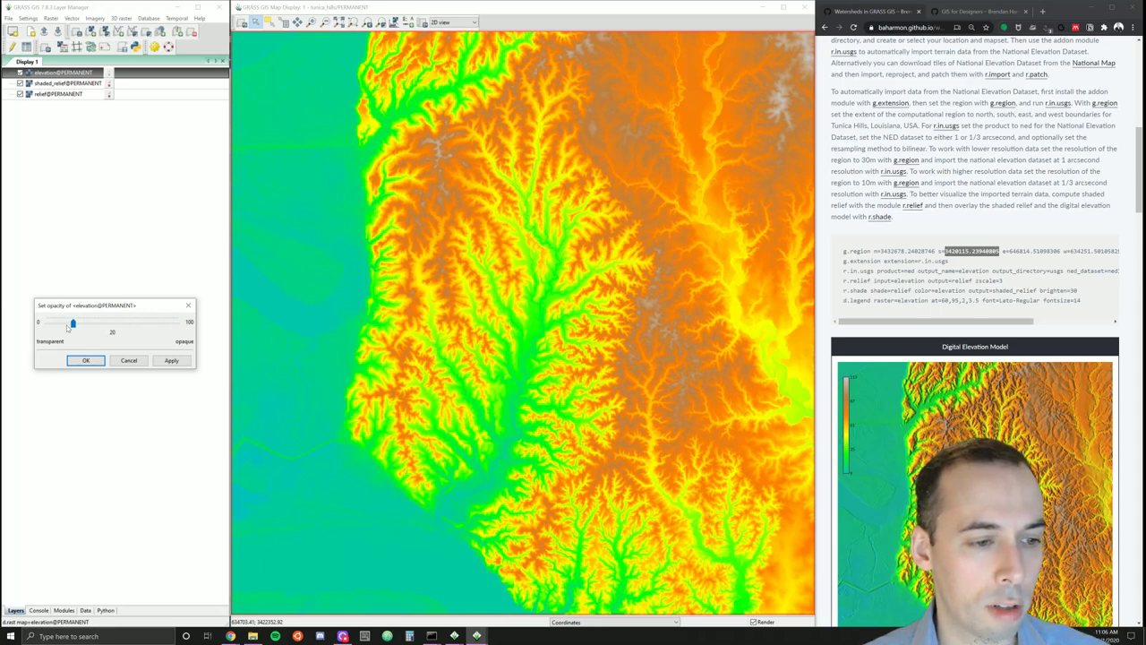
pyautogui.click(167, 361)
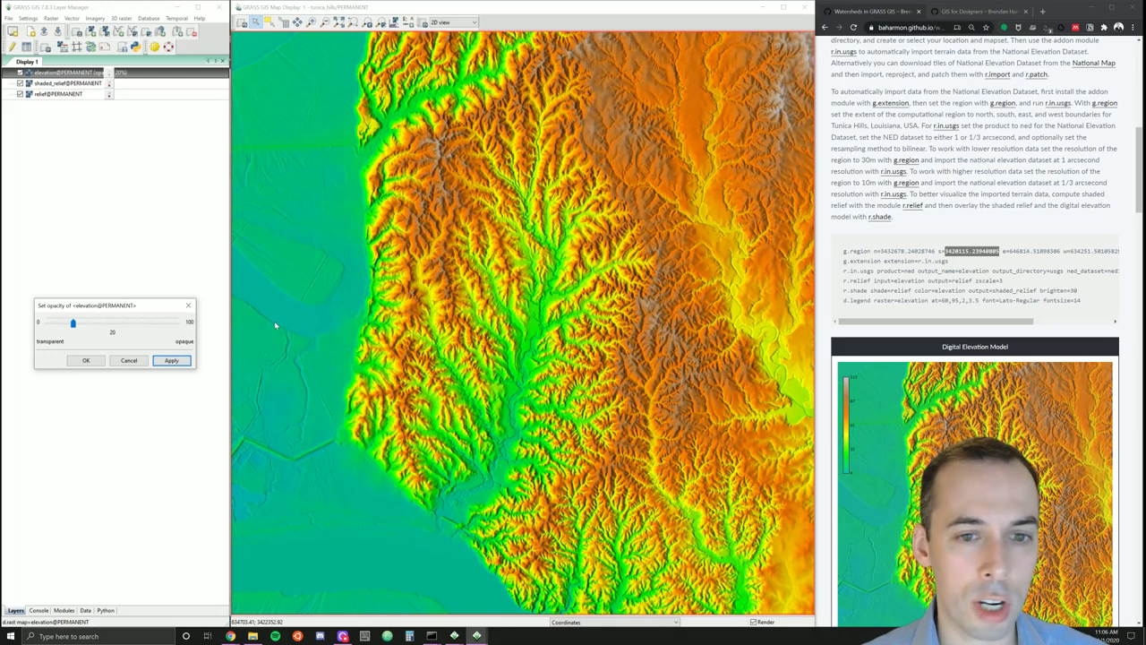
pyautogui.click(86, 361)
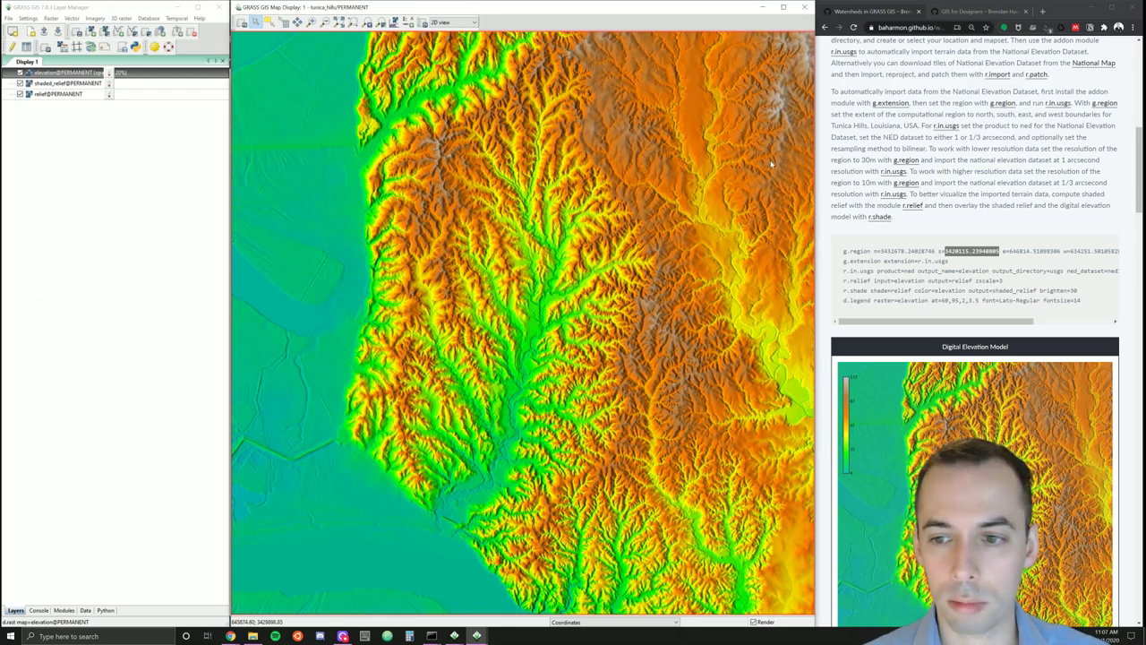
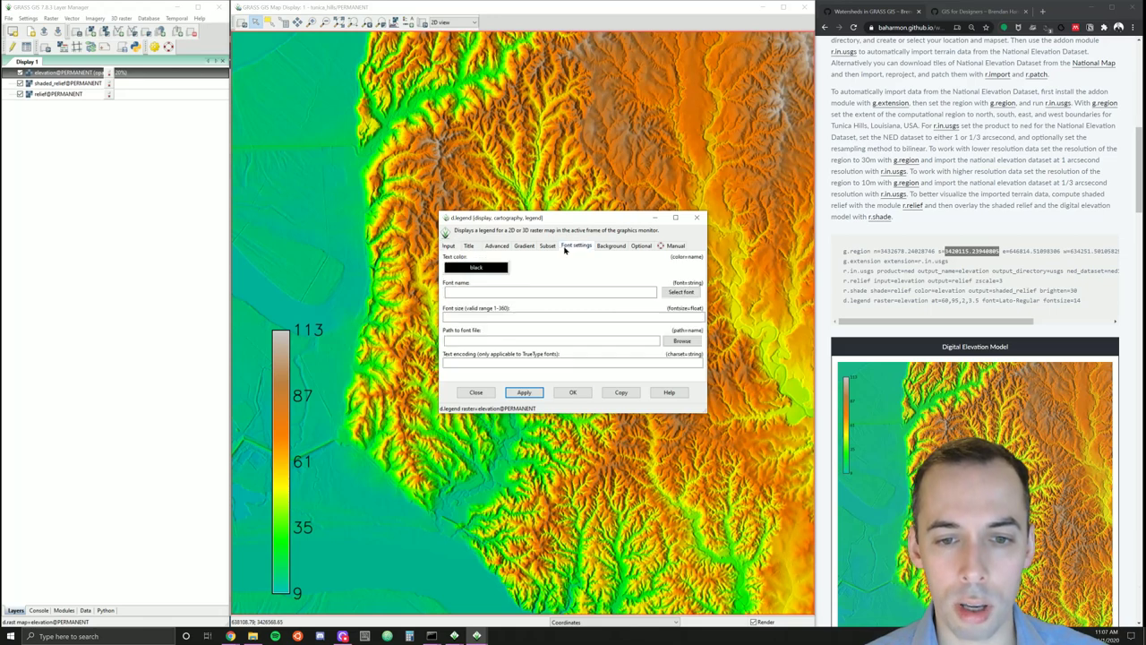
# - Set the elevation legend's font to Lato-Regular and its font size to 14
pyautogui.click(550, 292)
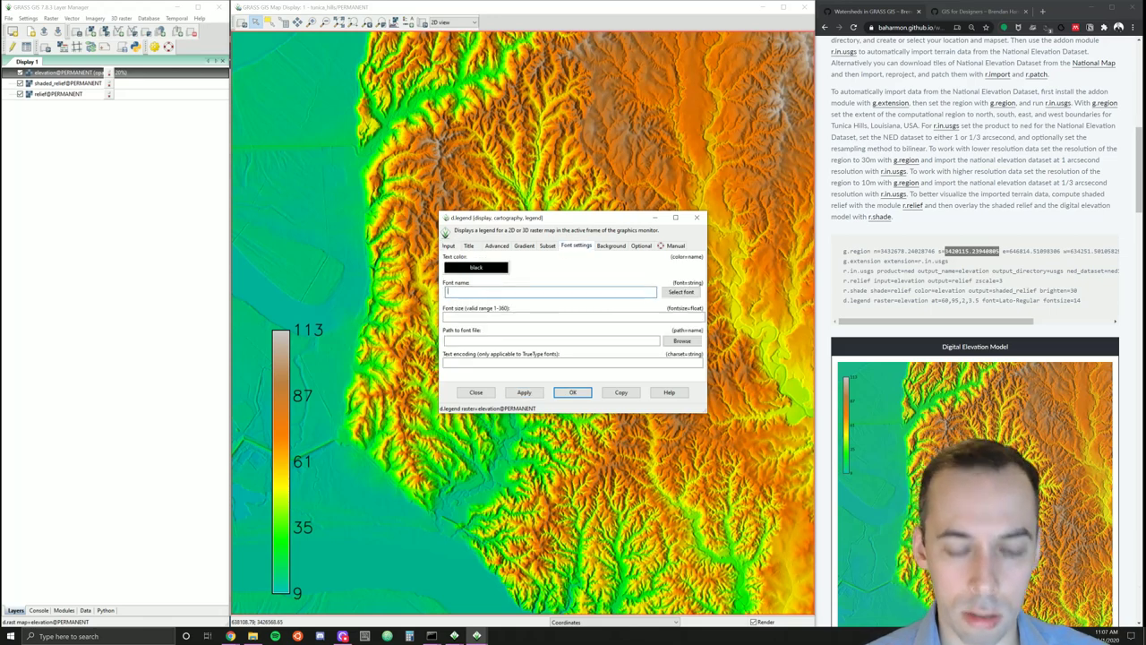
pyautogui.write('Lato-Regular')
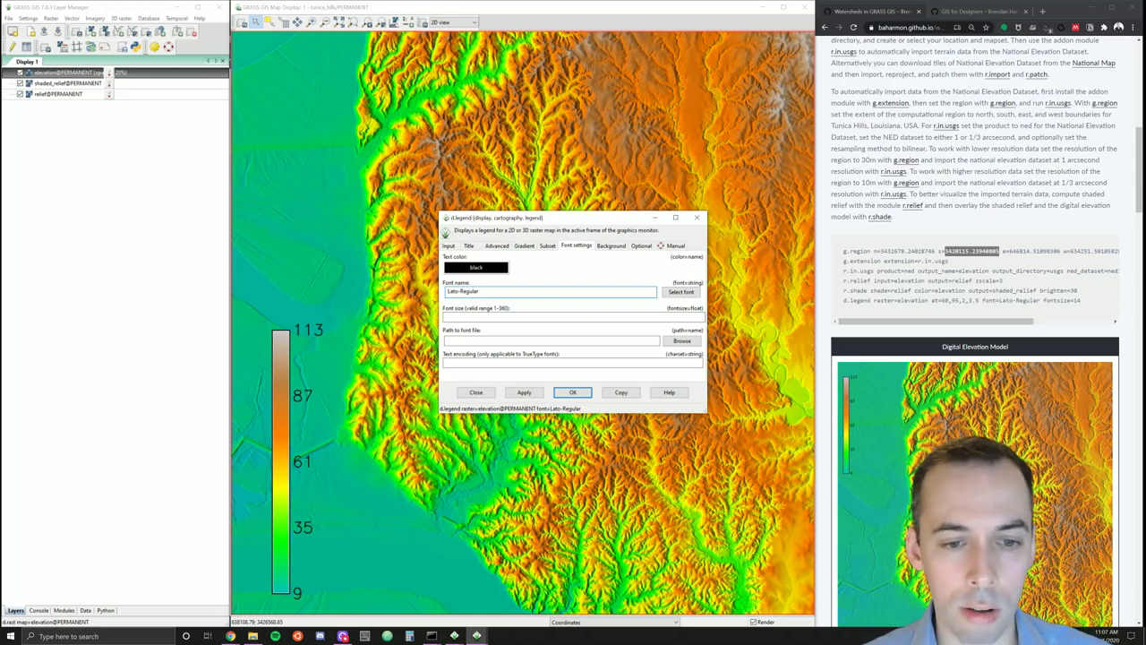
pyautogui.hotkey('ctrl', 'a')
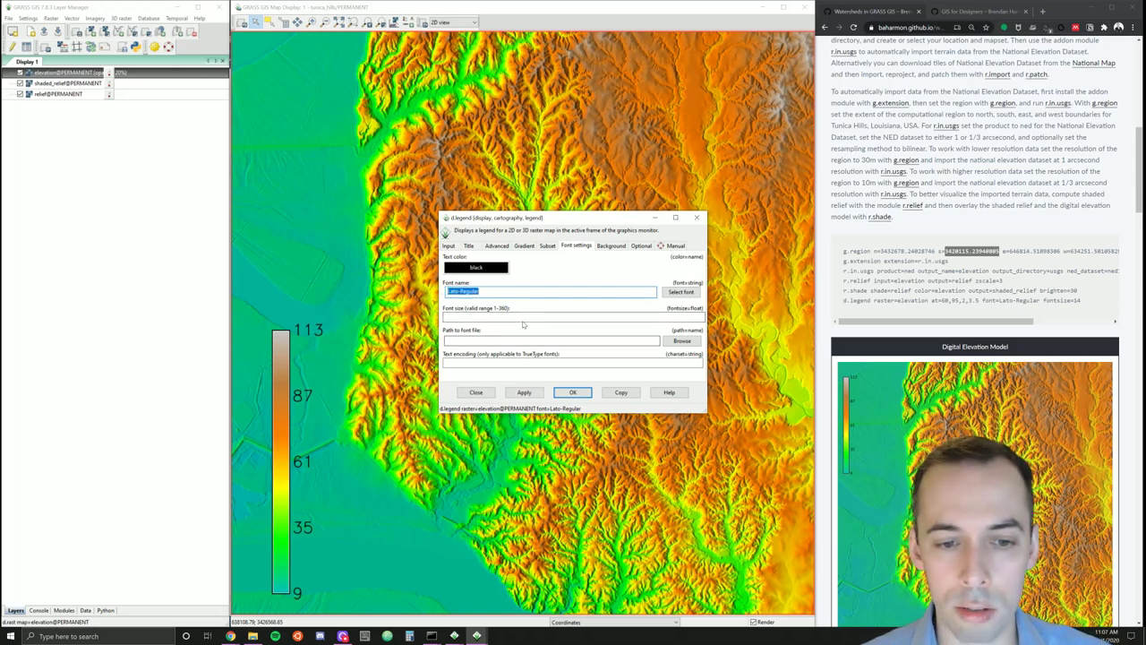
pyautogui.click(502, 316)
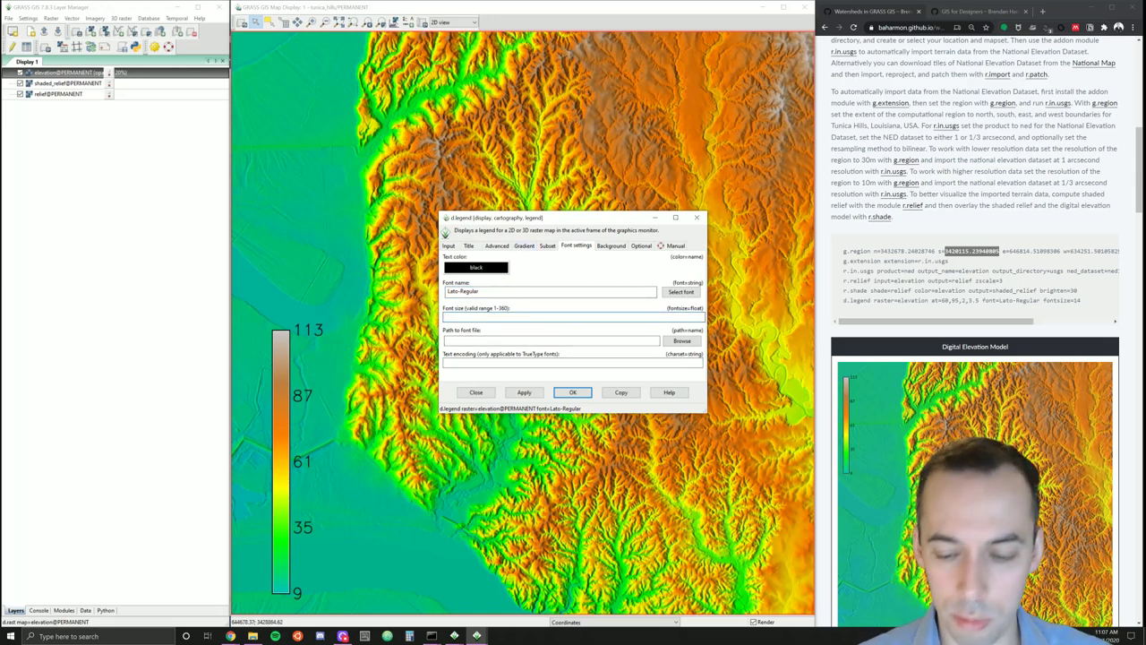
pyautogui.write('1')
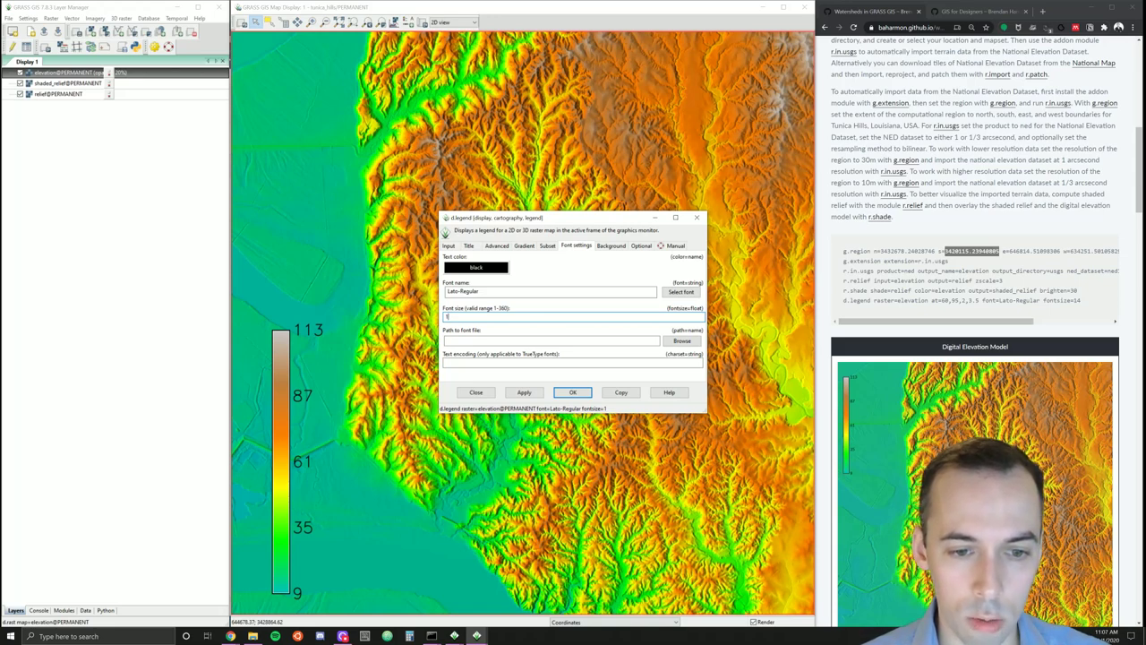
pyautogui.write('4')
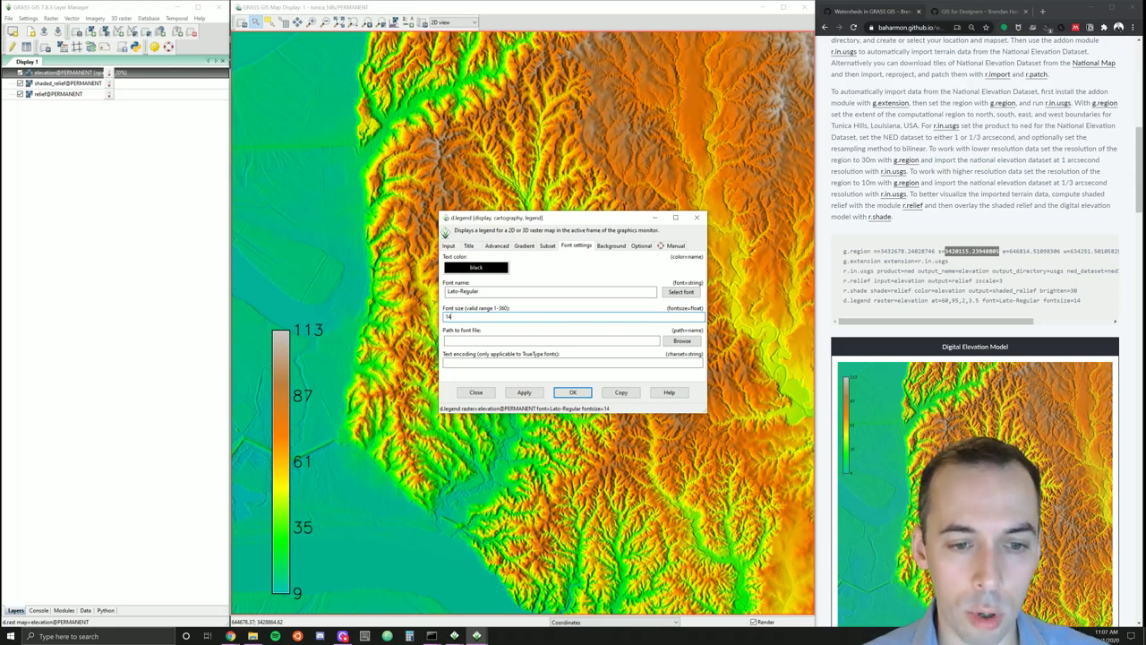
# - Set the elevation legend's size and placement to 85,95,2,3.5 in d.legend and apply it to the map
pyautogui.click(640, 247)
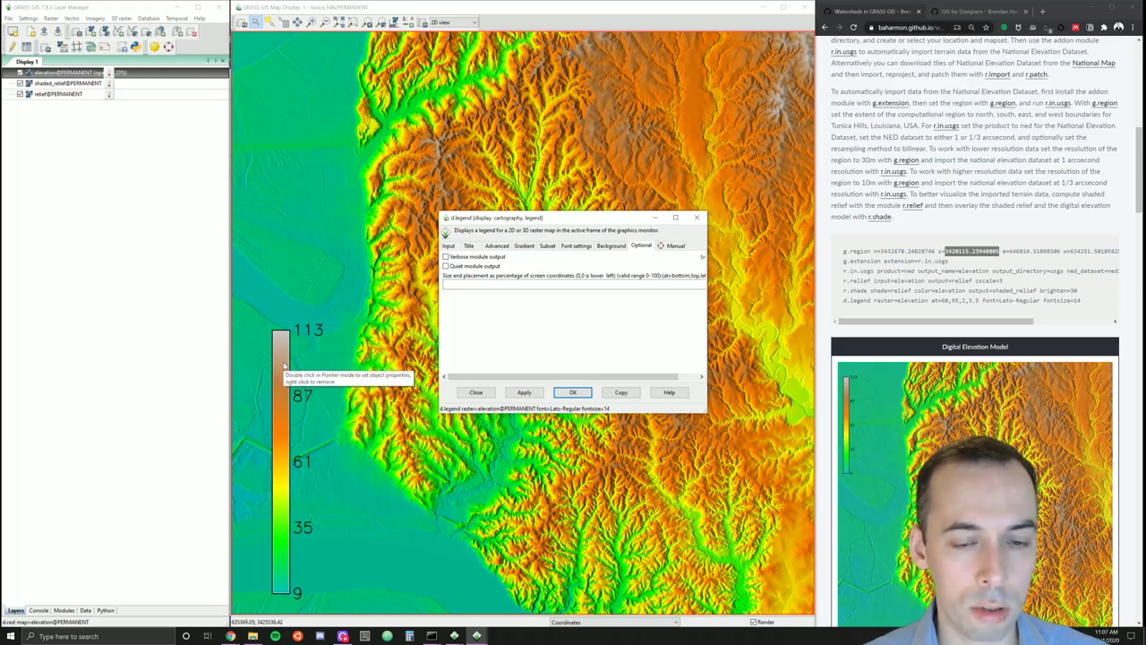
pyautogui.click(465, 282)
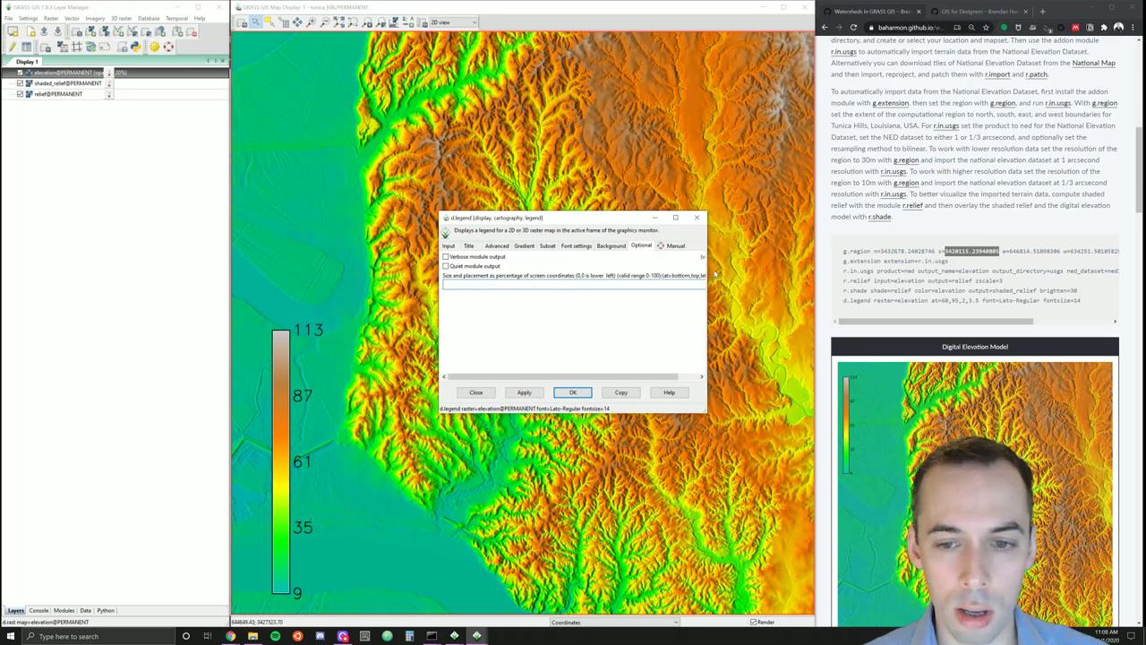
pyautogui.moveTo(709, 273); pyautogui.dragTo(787, 274)
pyautogui.click(606, 286)
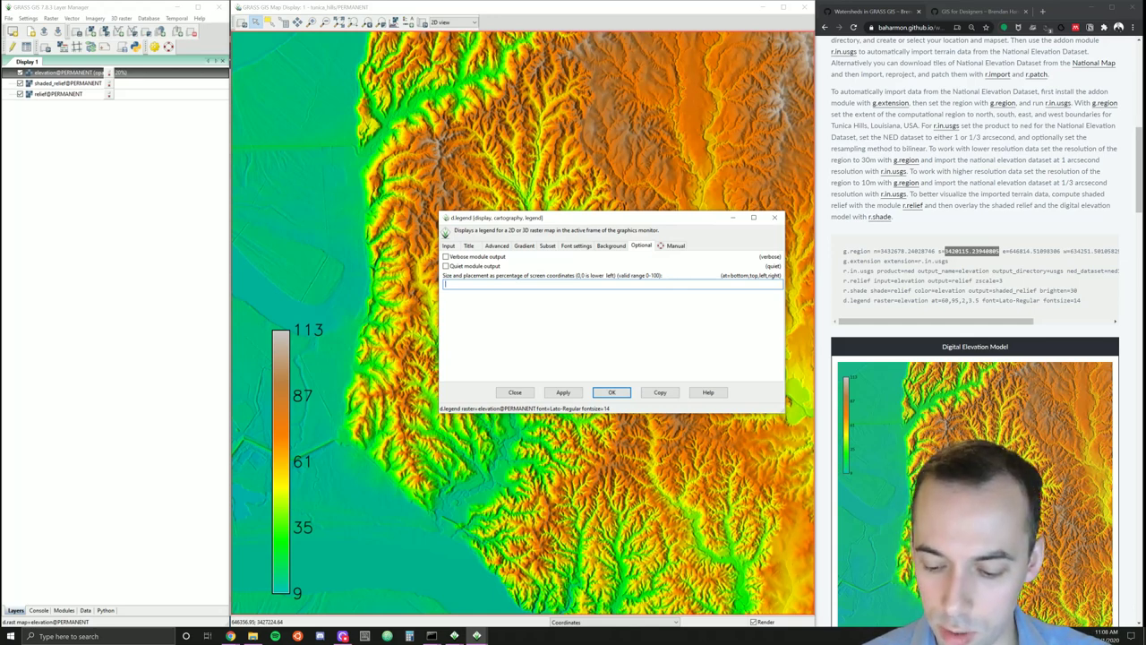
pyautogui.write('60')
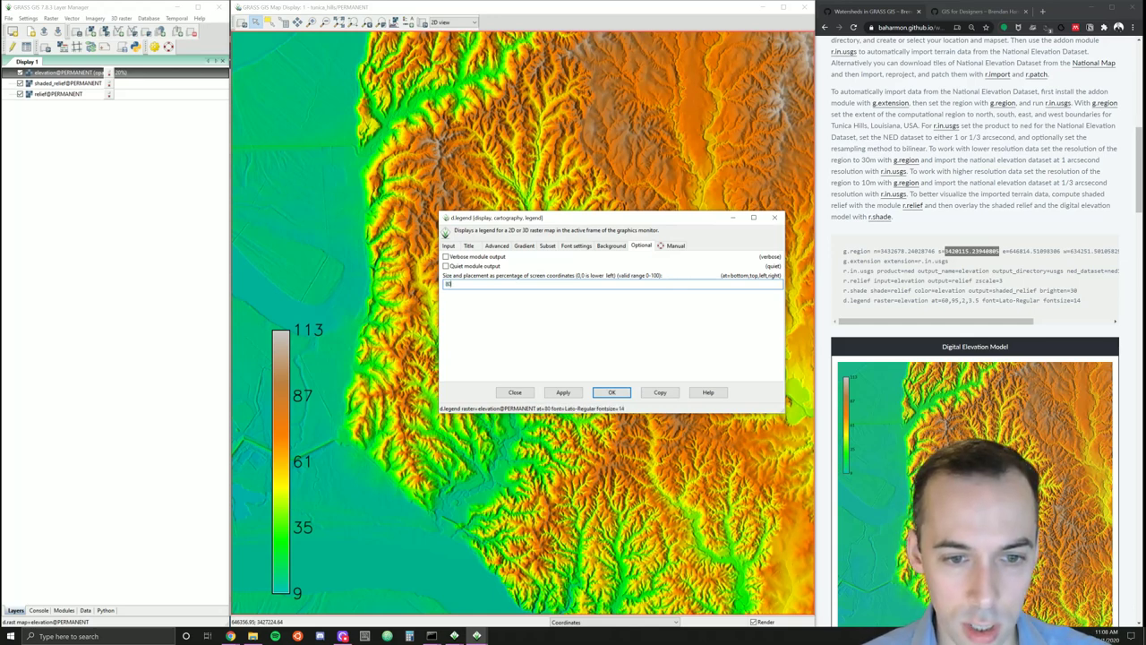
pyautogui.write(',')
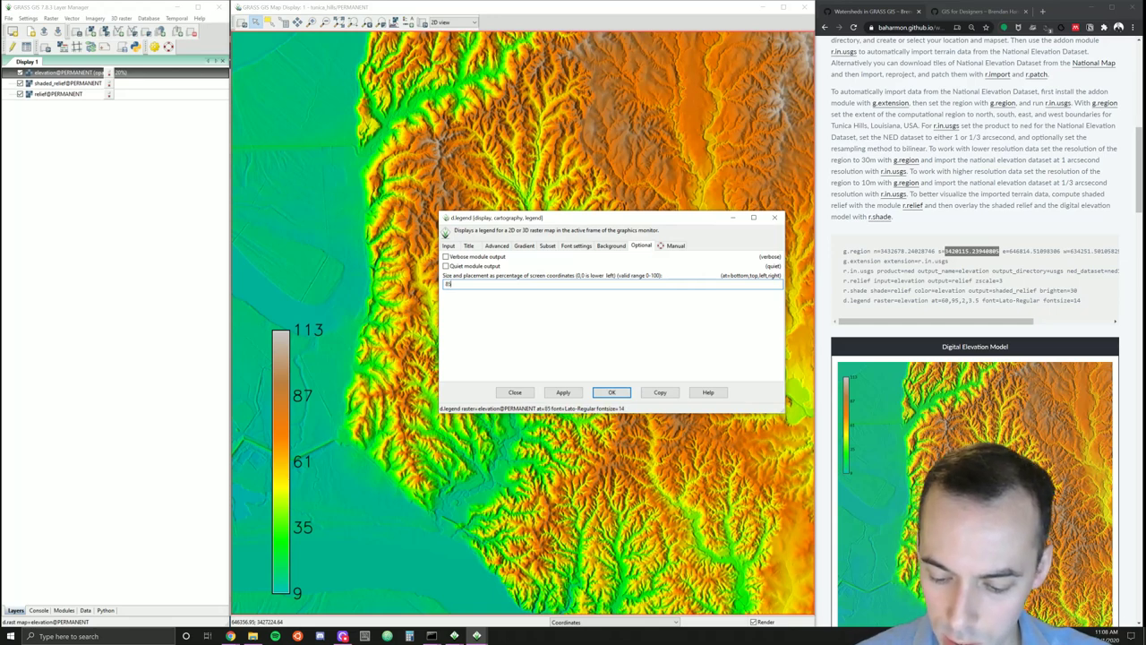
pyautogui.write('9')
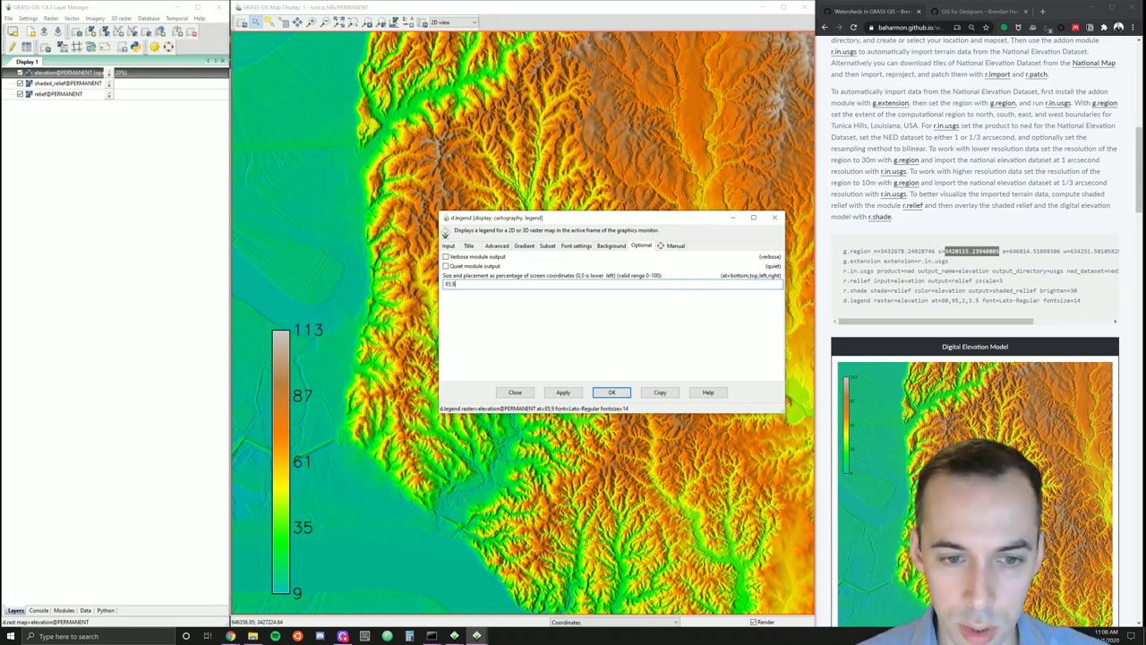
pyautogui.write('5,')
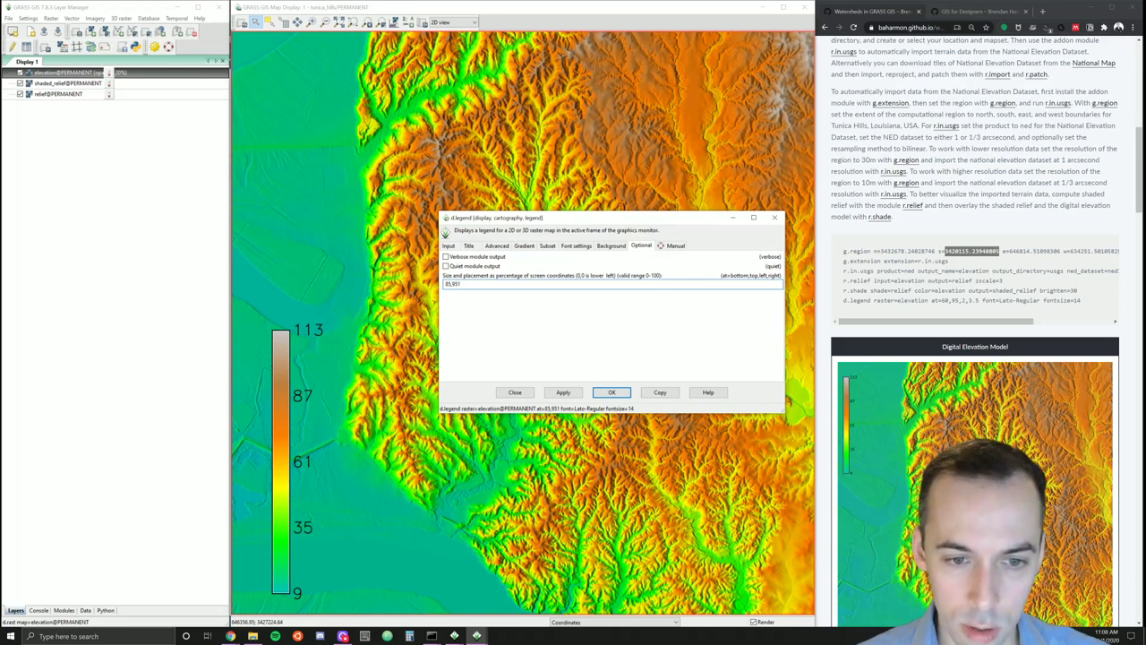
pyautogui.write('2')
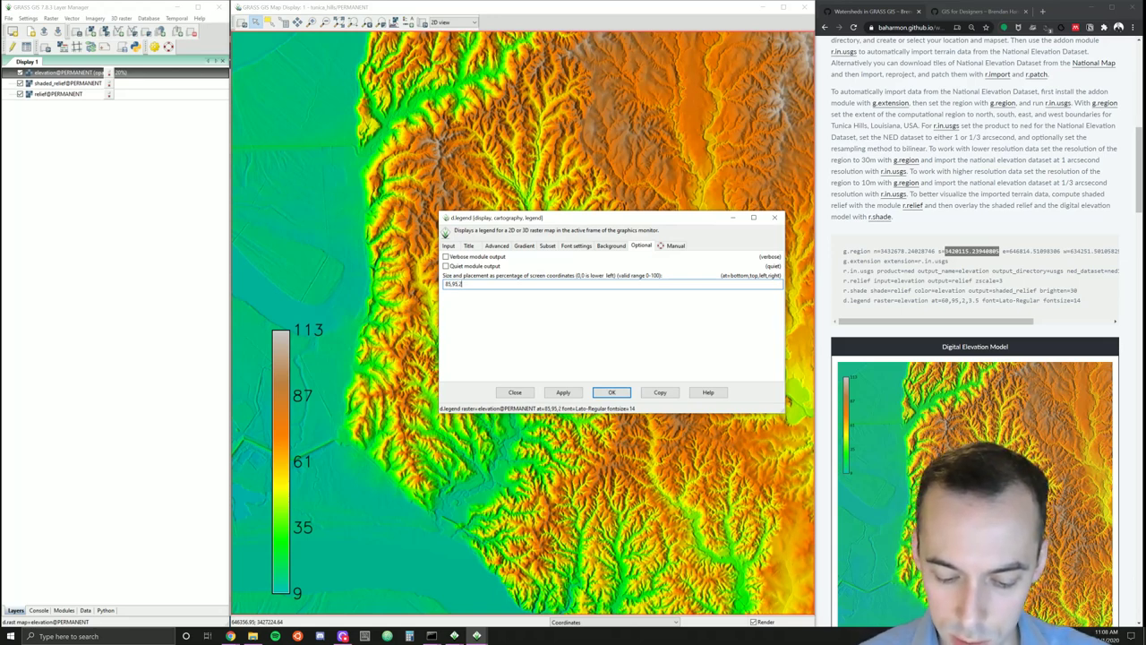
pyautogui.write(',3.5')
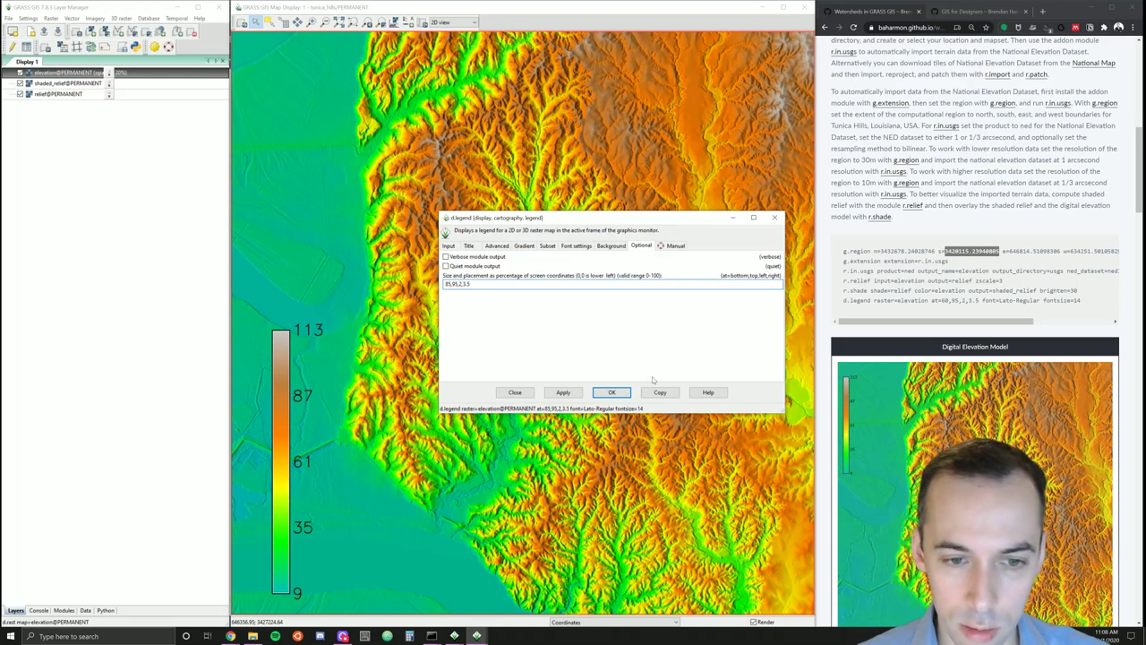
pyautogui.click(562, 392)
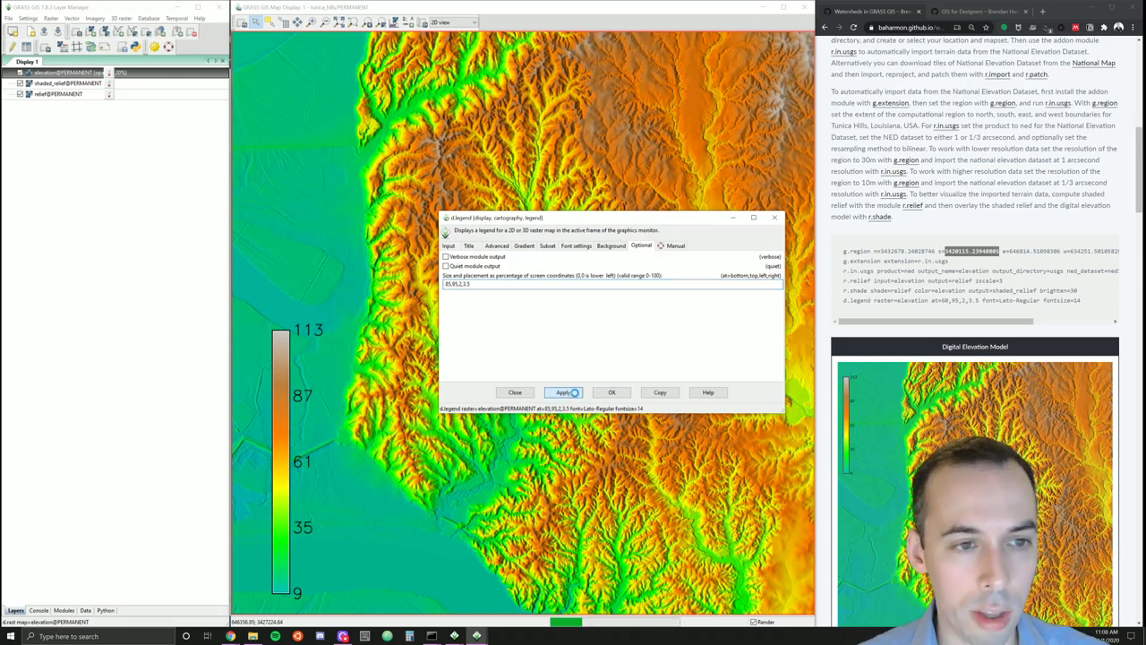
# - Set the legend's size and placement to 75,95,2,3.5, apply it, and minimize the d.legend dialog
pyautogui.click(446, 284)
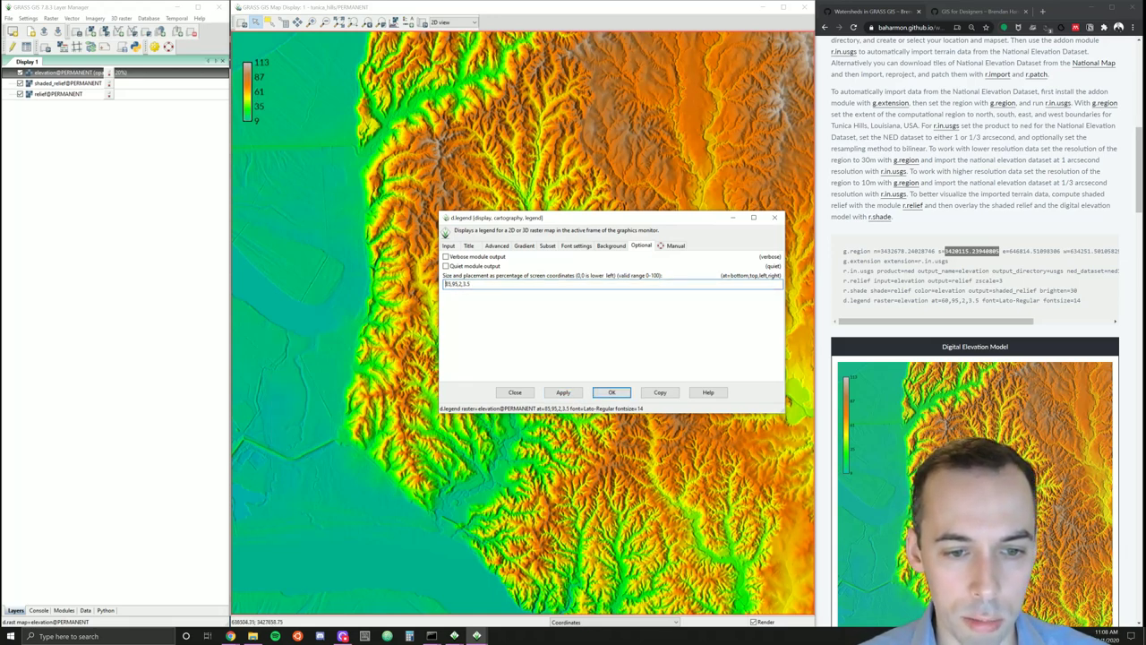
pyautogui.click(563, 395)
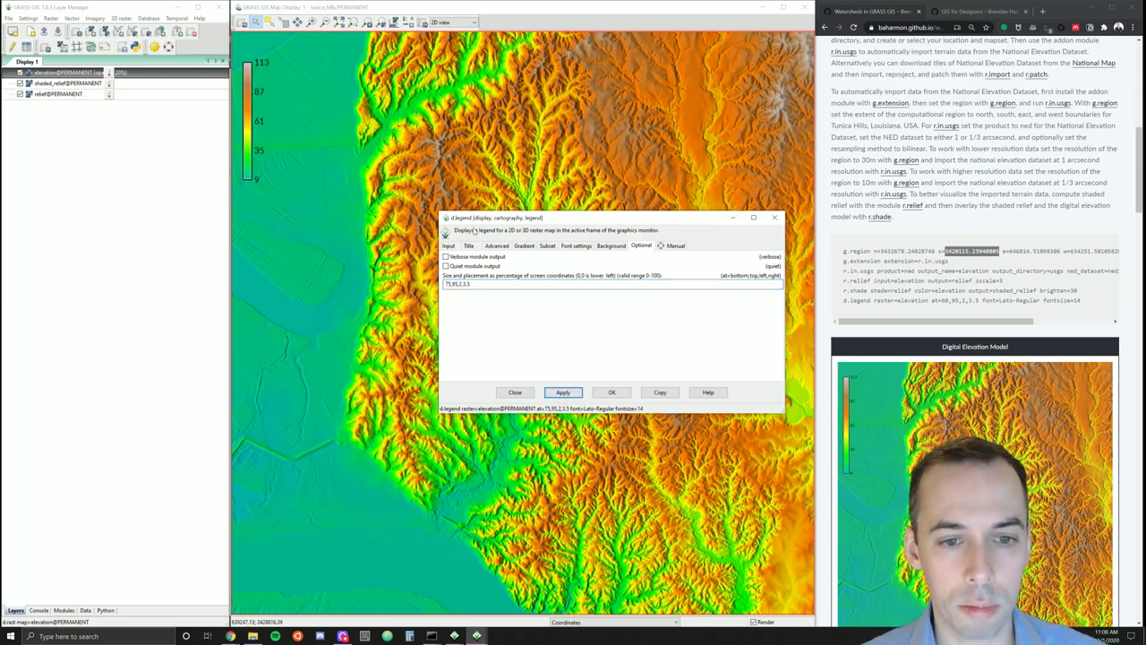
pyautogui.doubleClick(537, 283)
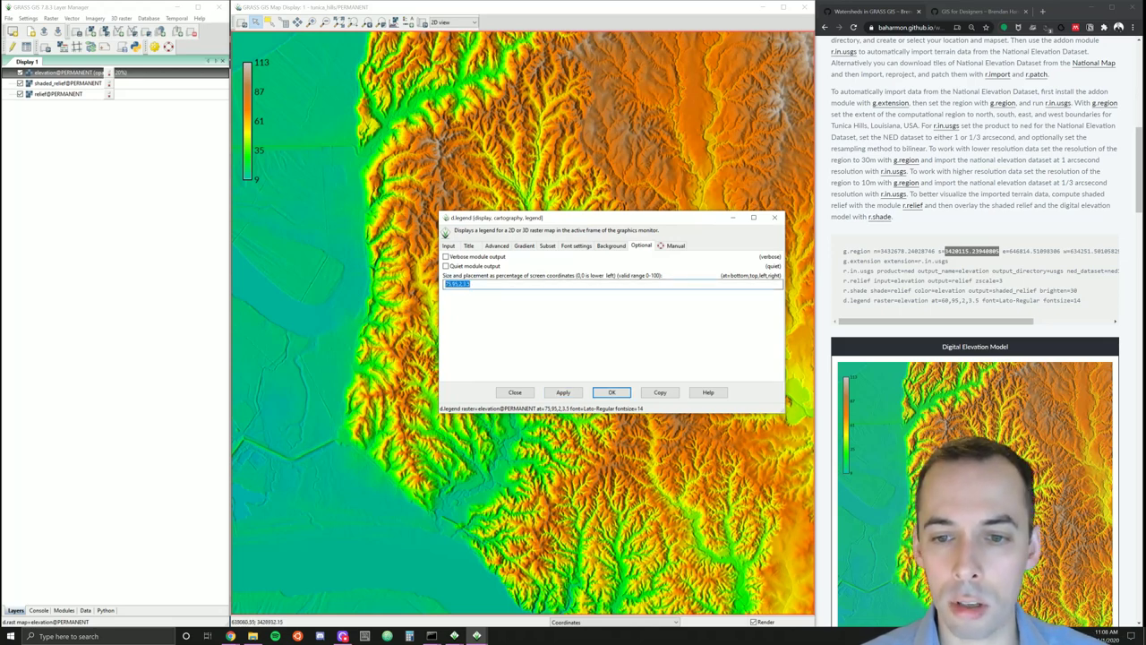
pyautogui.rightClick(537, 284)
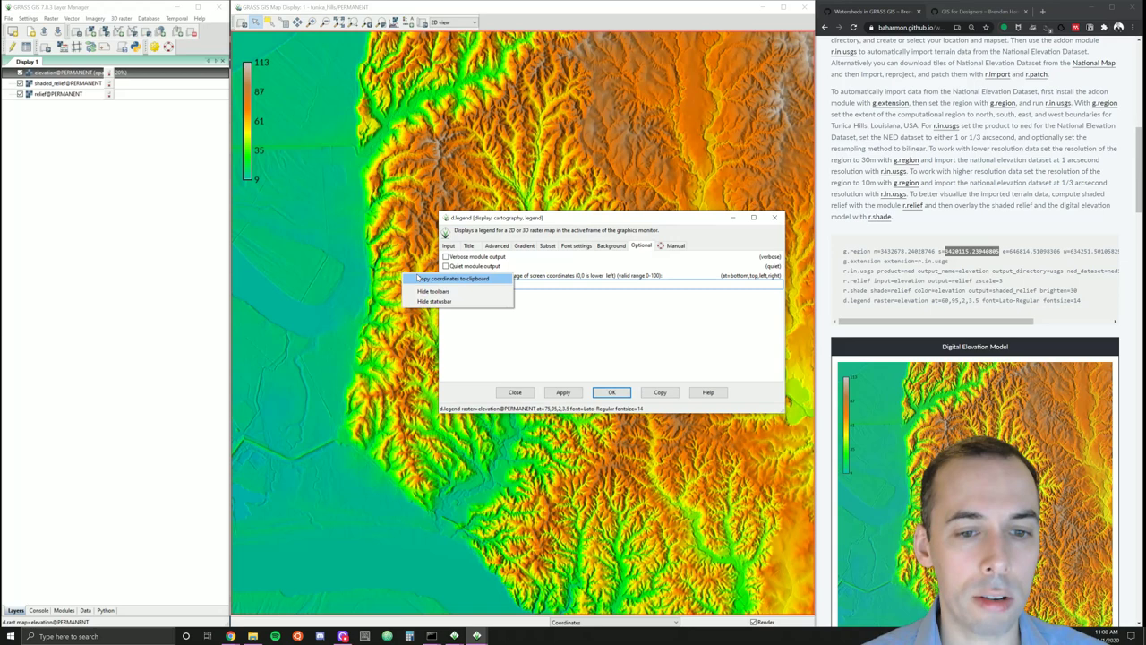
pyautogui.click(574, 291)
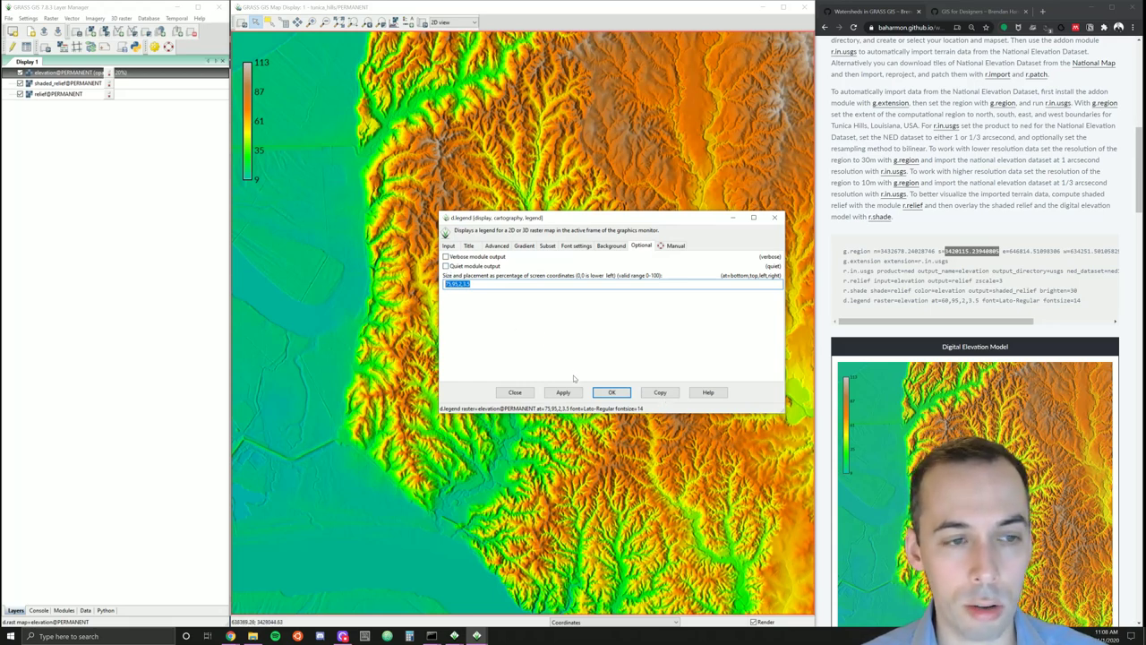
pyautogui.click(736, 219)
# - Go to the tutorial's Watershed Delineation section and open the r.watershed module from the raster hydrologic modeling tools
pyautogui.scroll(-2, 1009, 315)
pyautogui.scroll(-5, 1009, 313)
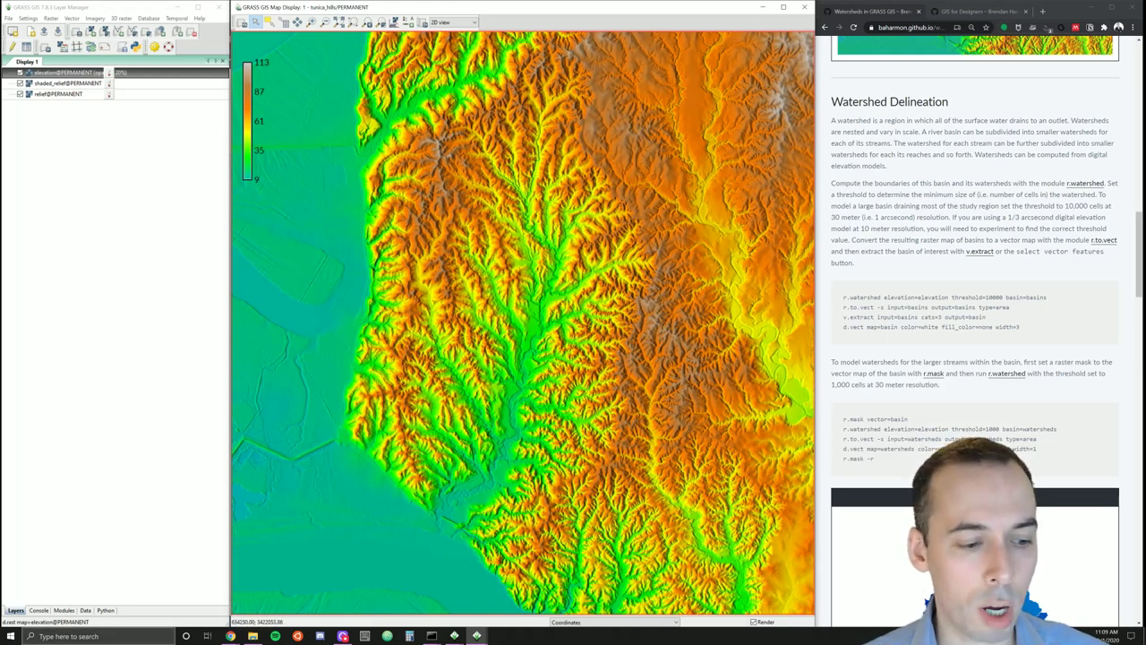
pyautogui.click(64, 610)
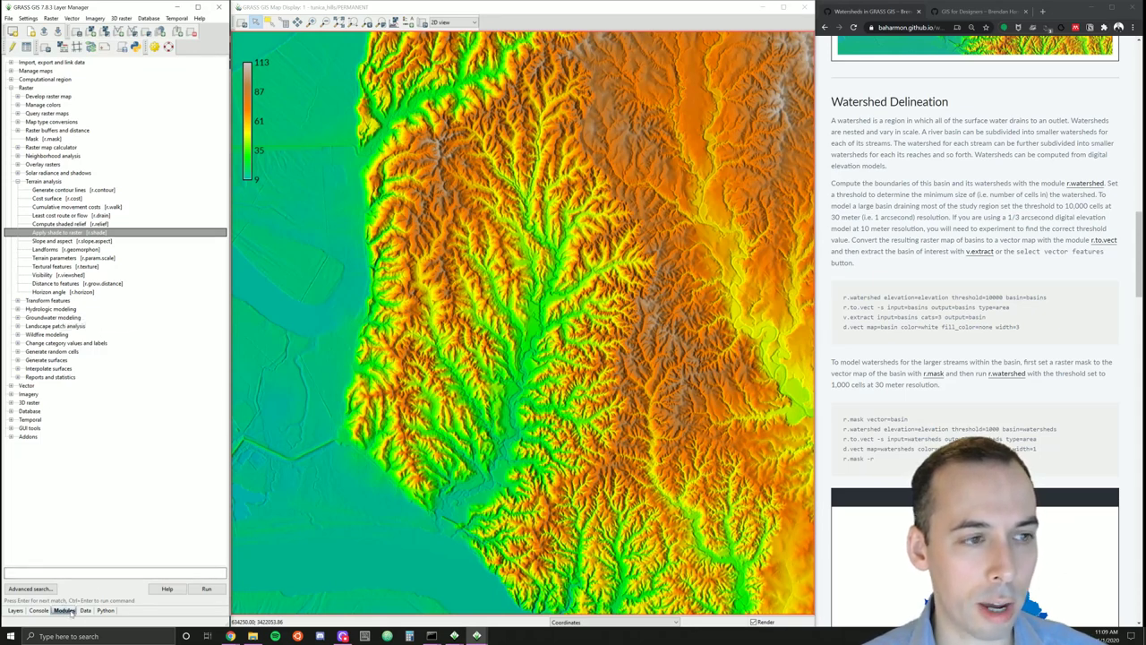
pyautogui.click(18, 183)
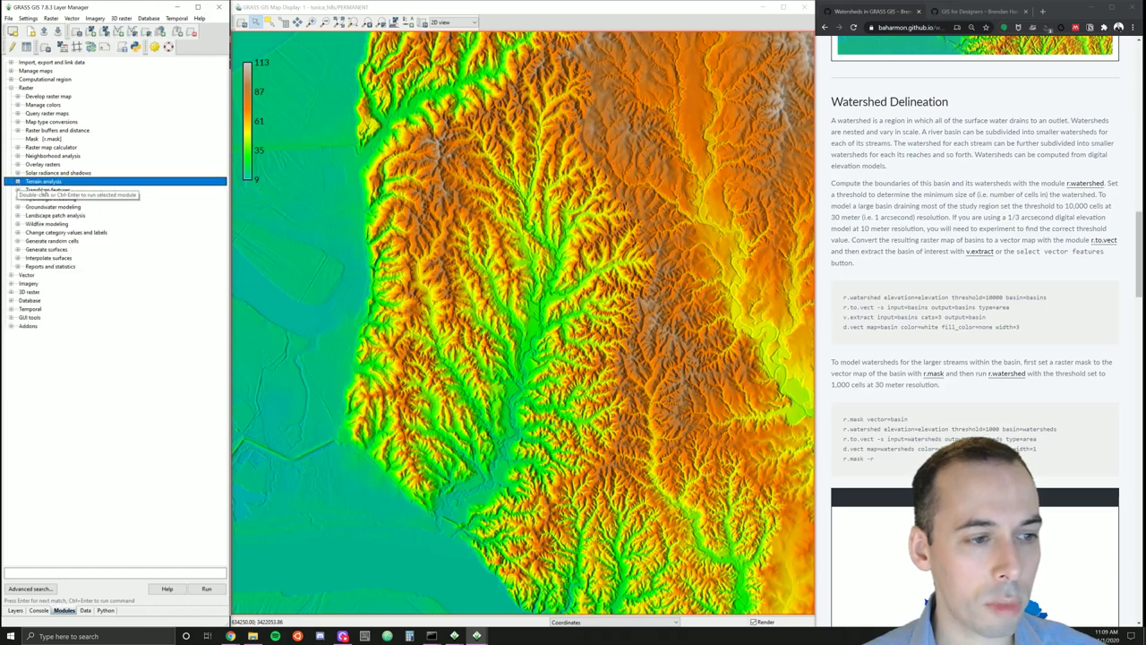
pyautogui.click(45, 225)
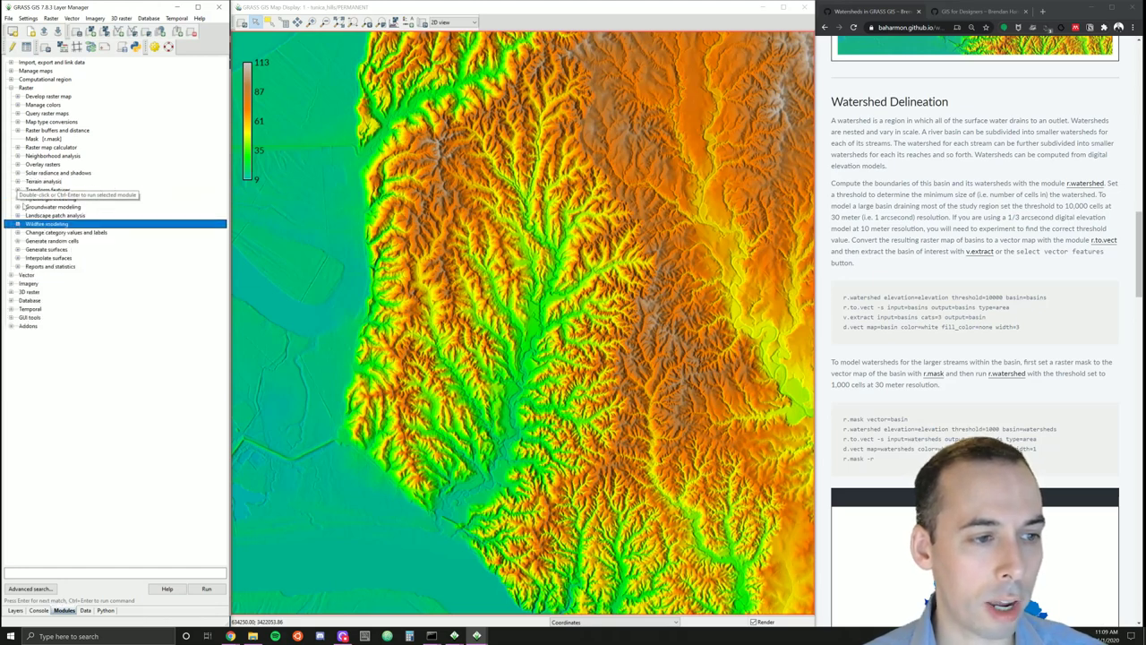
pyautogui.click(18, 198)
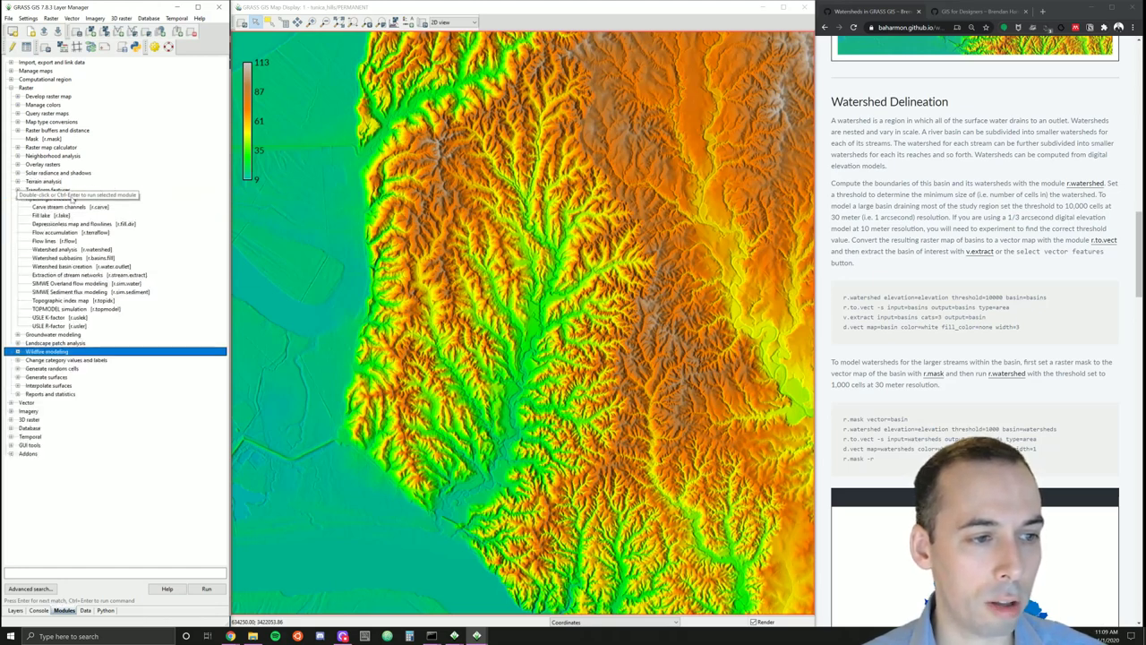
pyautogui.click(77, 200)
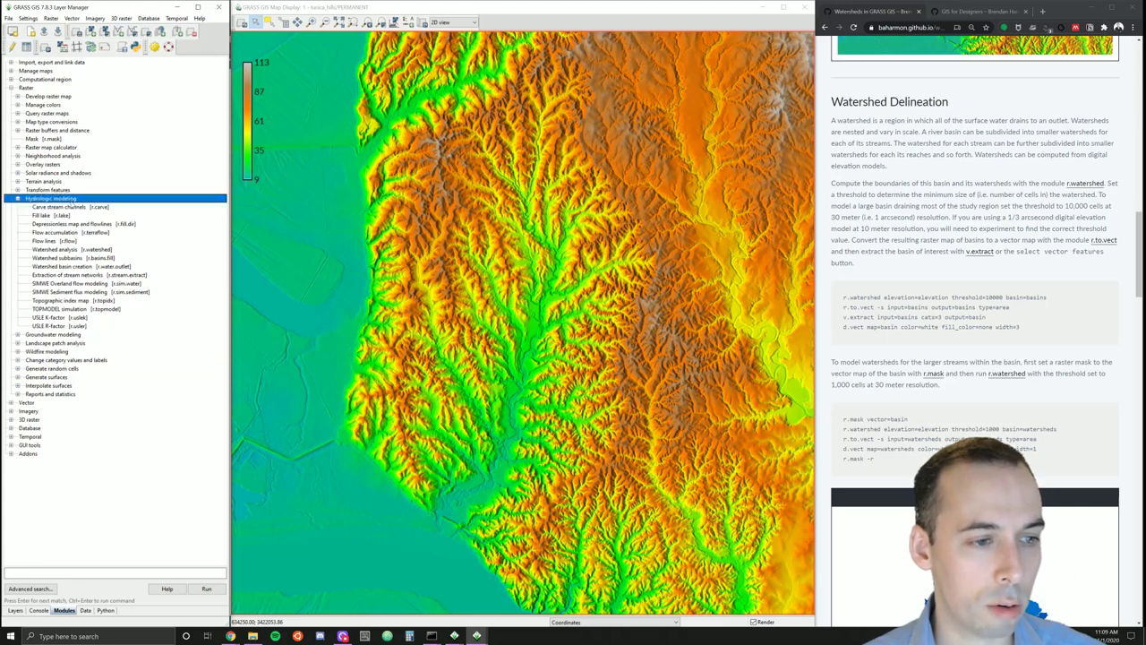
pyautogui.click(51, 250)
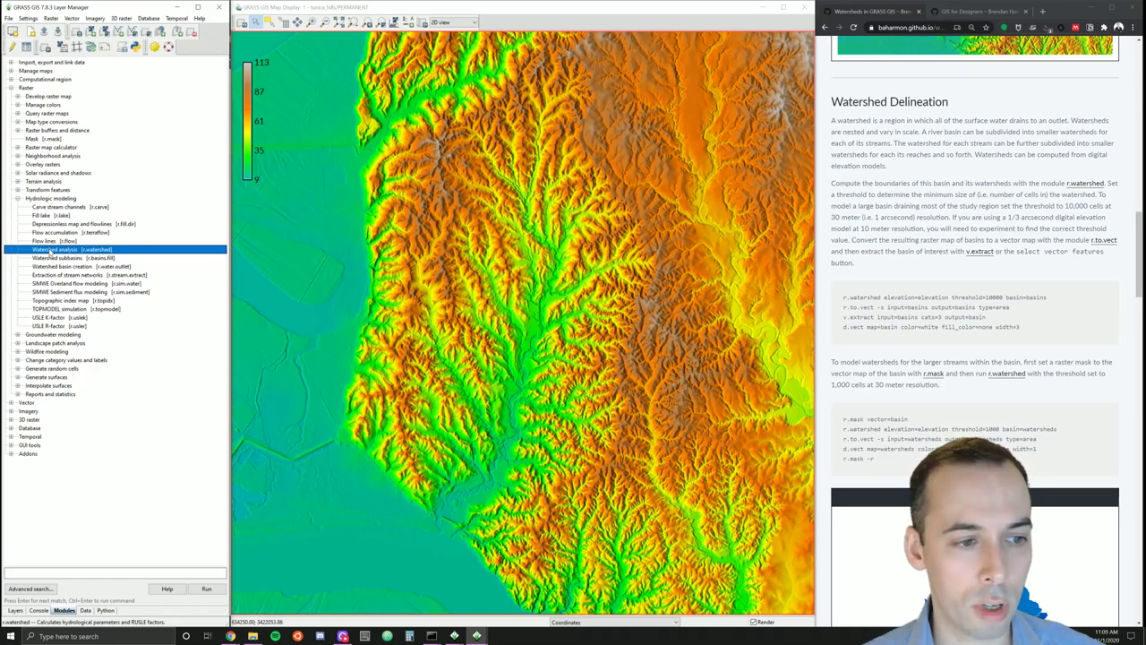
pyautogui.doubleClick(51, 252)
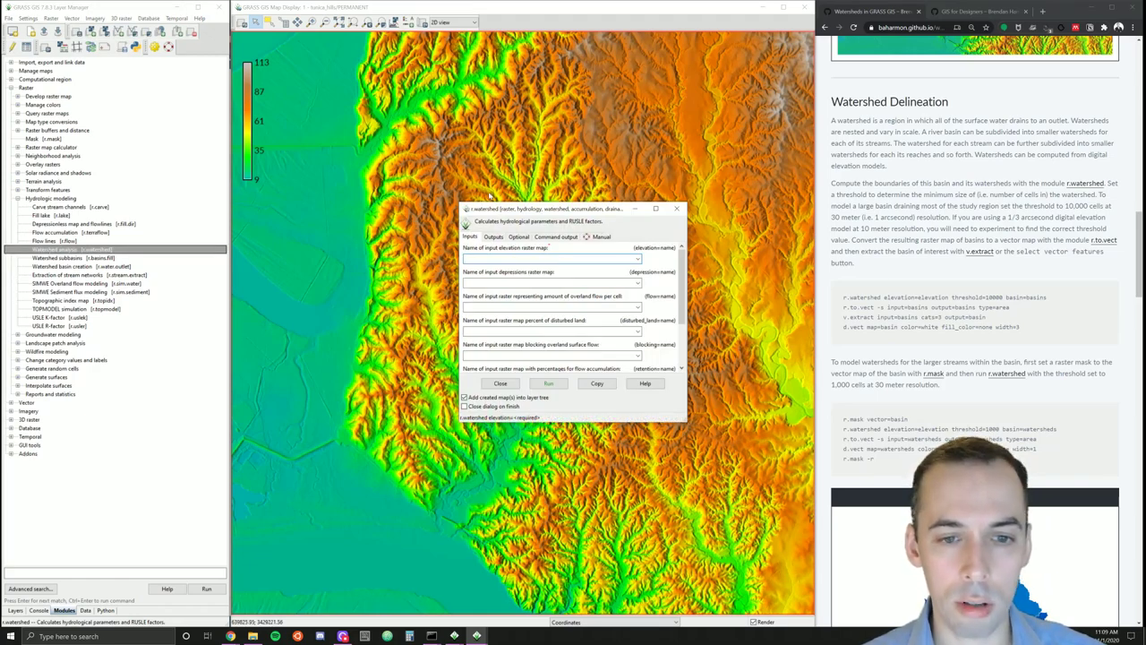
pyautogui.moveTo(490, 203); pyautogui.dragTo(428, 117)
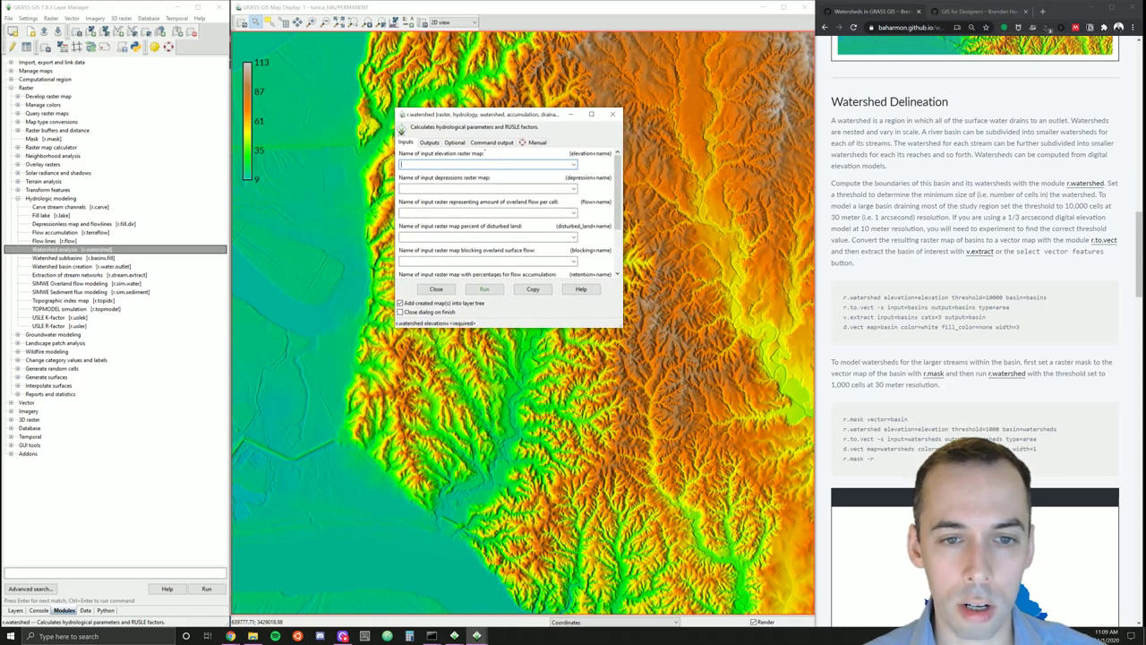
# - Set r.watershed's input elevation raster to elevation and the minimum size of exterior watershed basin to 10000
pyautogui.write('elevation')
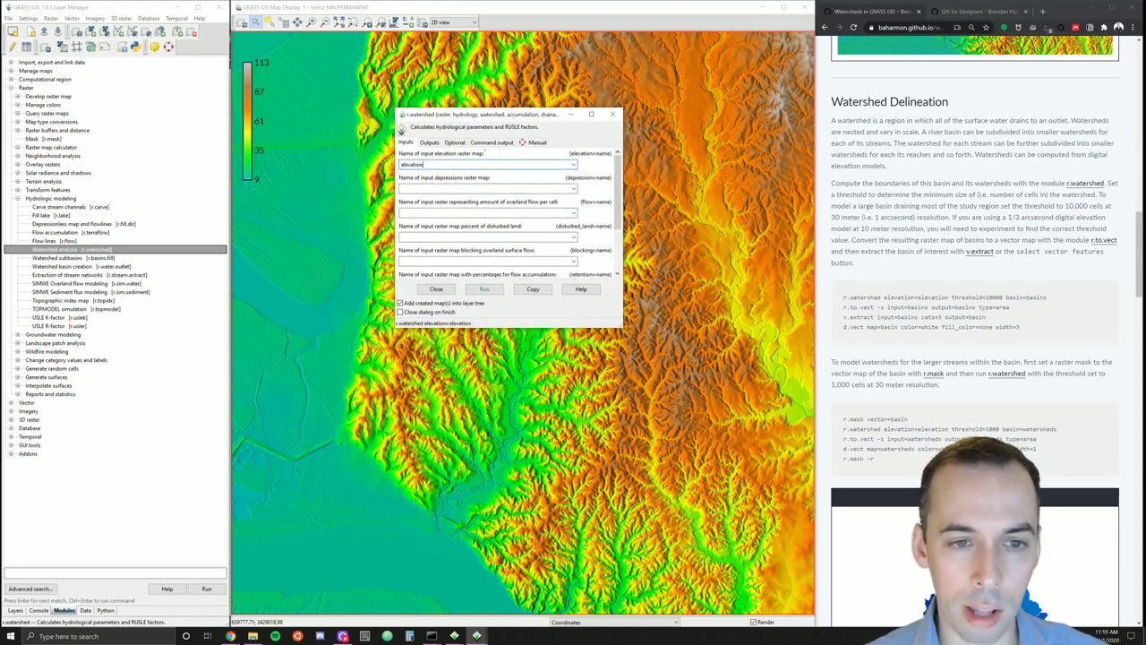
pyautogui.moveTo(620, 328); pyautogui.dragTo(609, 431)
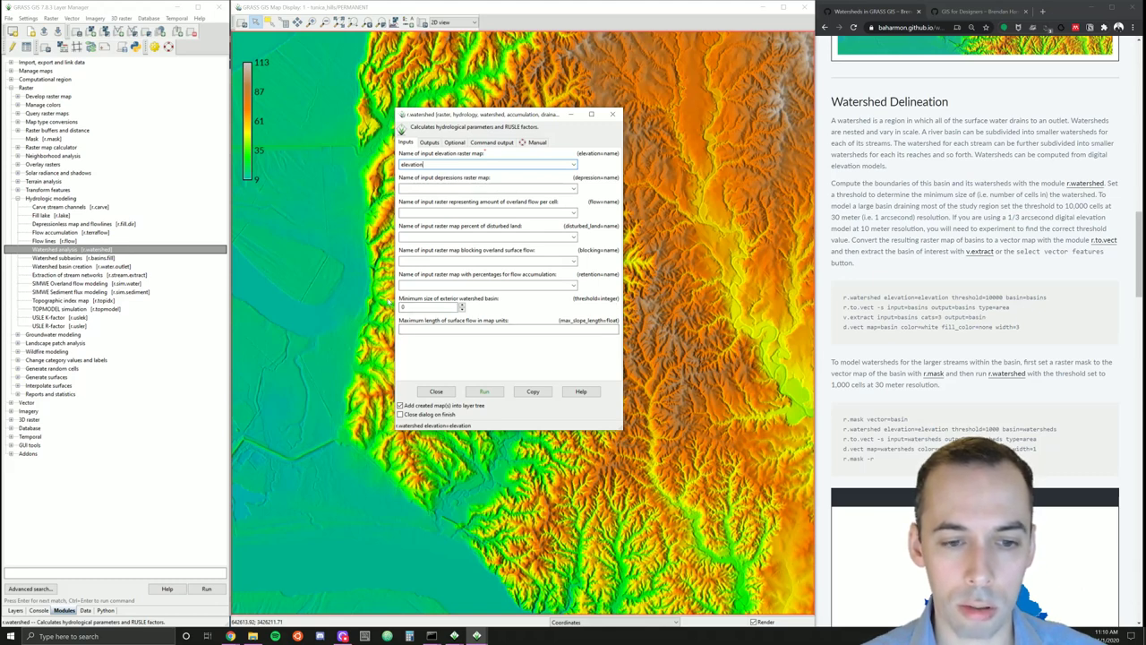
pyautogui.doubleClick(404, 308)
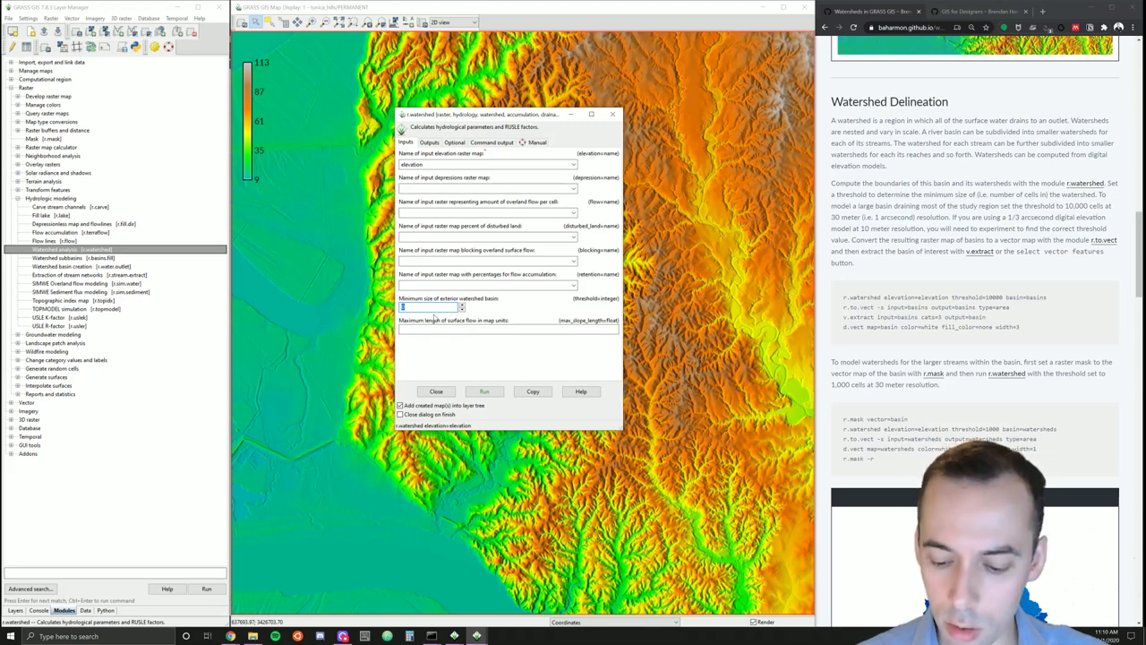
pyautogui.write('10000')
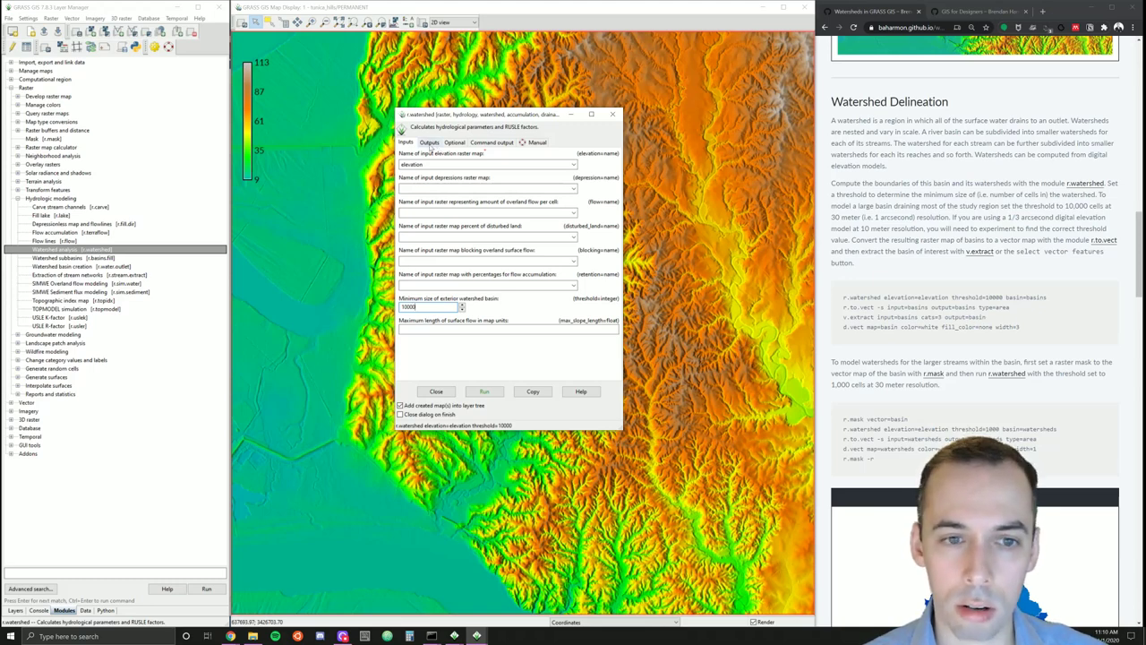
# - Name the r.watershed output basins raster map basins and run the module
pyautogui.click(430, 143)
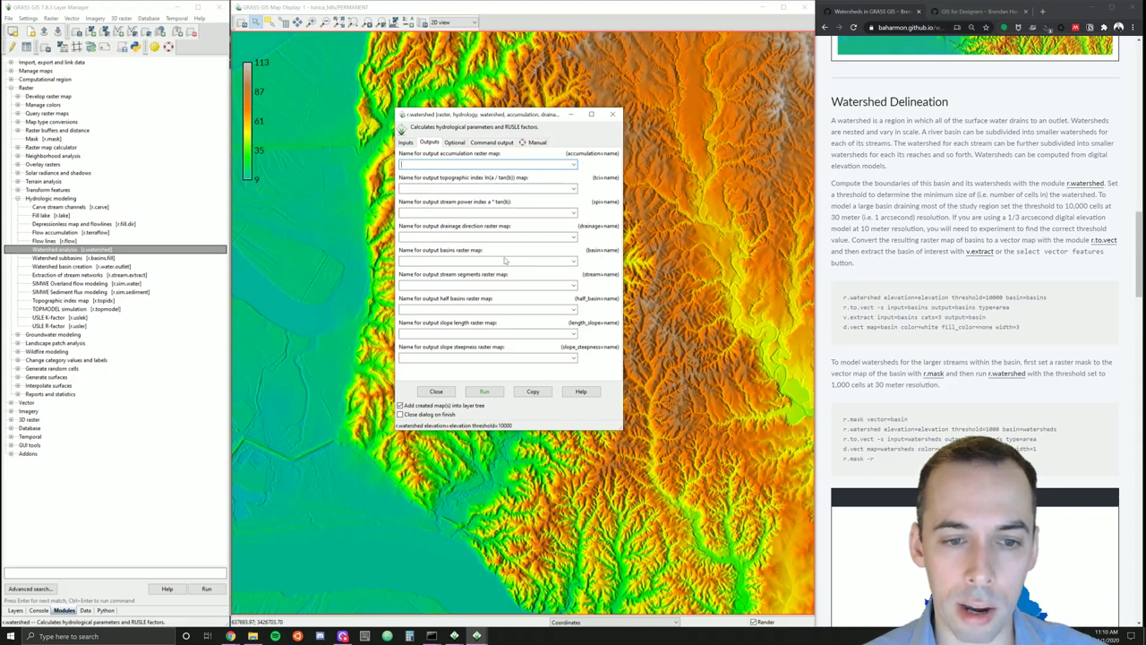
pyautogui.write('basins')
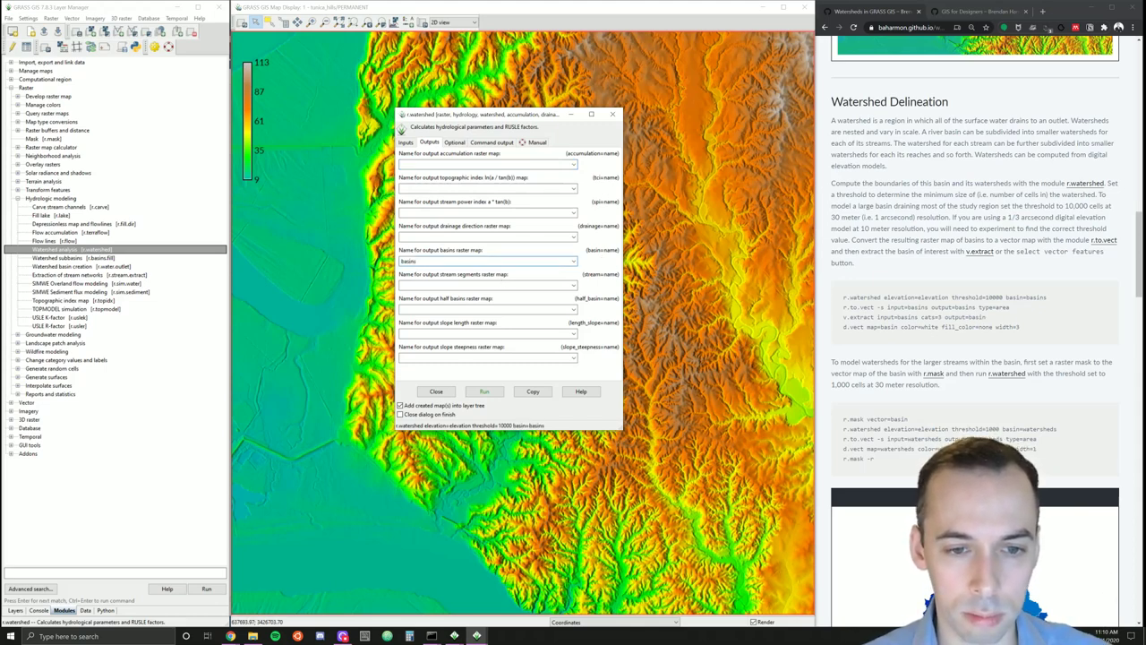
pyautogui.moveTo(472, 125); pyautogui.dragTo(739, 204)
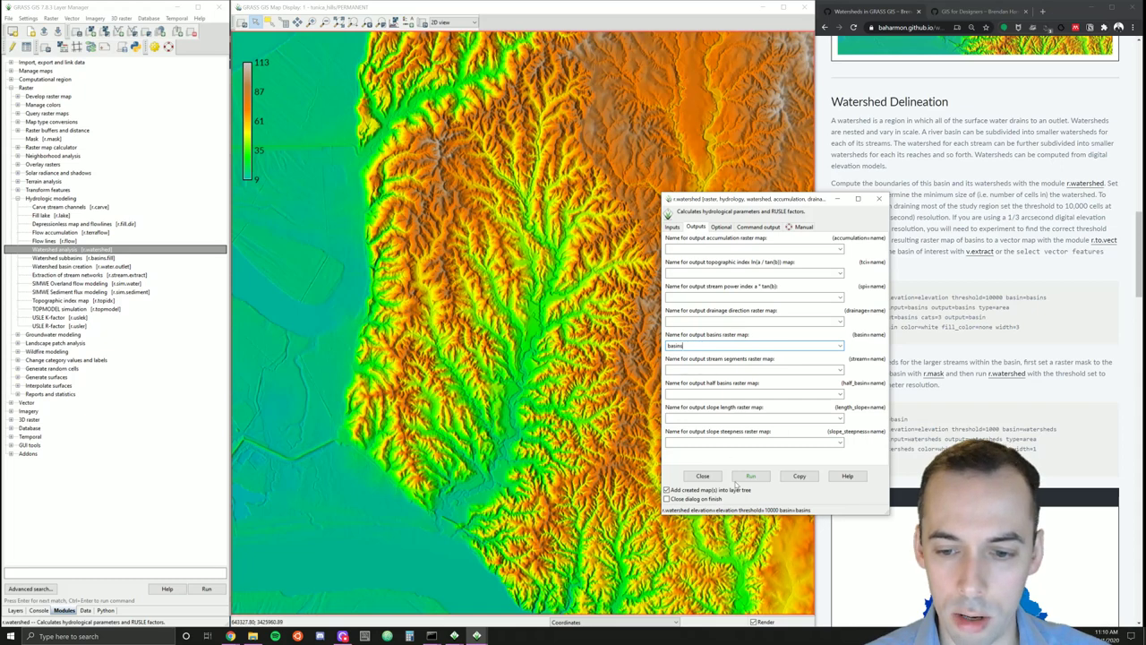
pyautogui.click(752, 476)
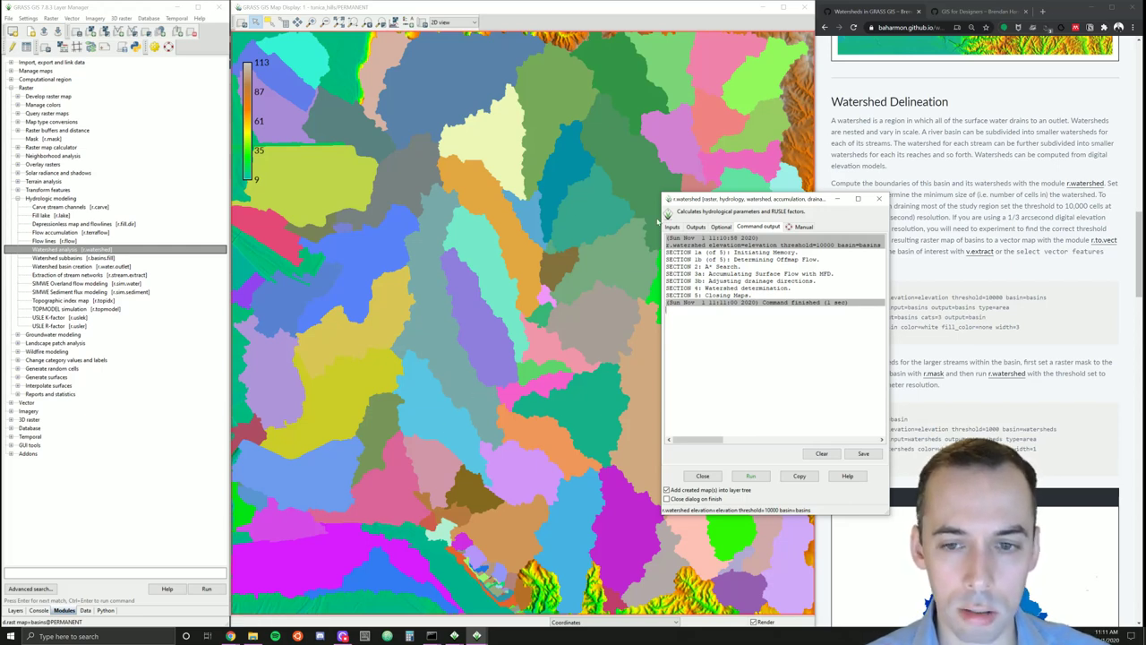
# - Raise r.watershed's minimum size of exterior watershed basin to 100000
pyautogui.click(681, 229)
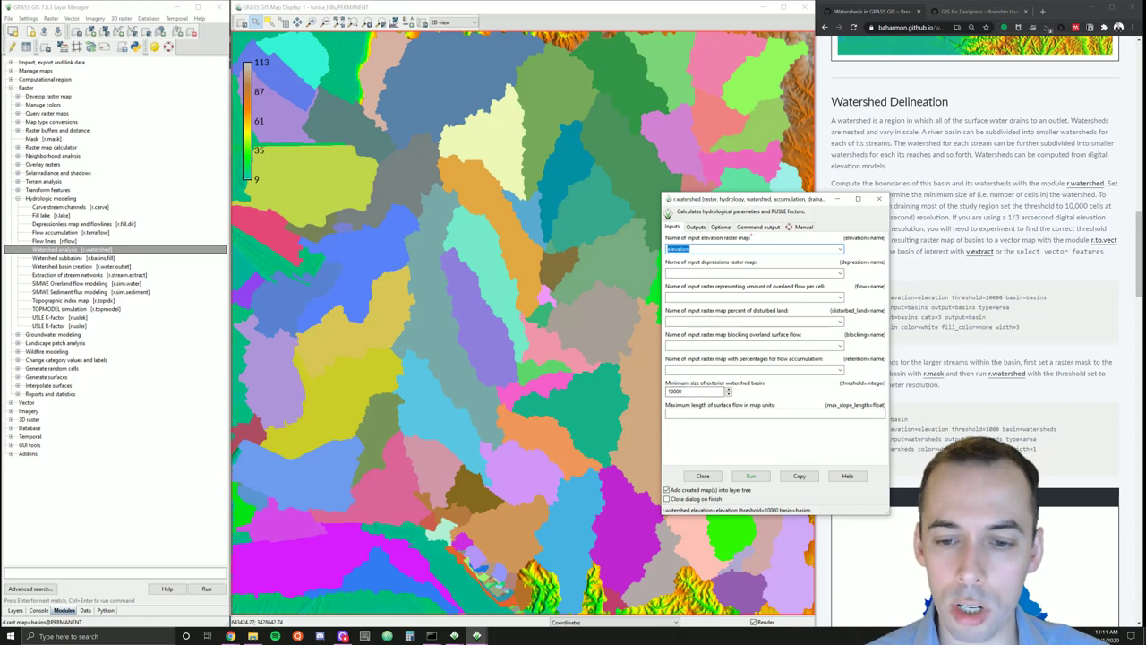
pyautogui.doubleClick(689, 391)
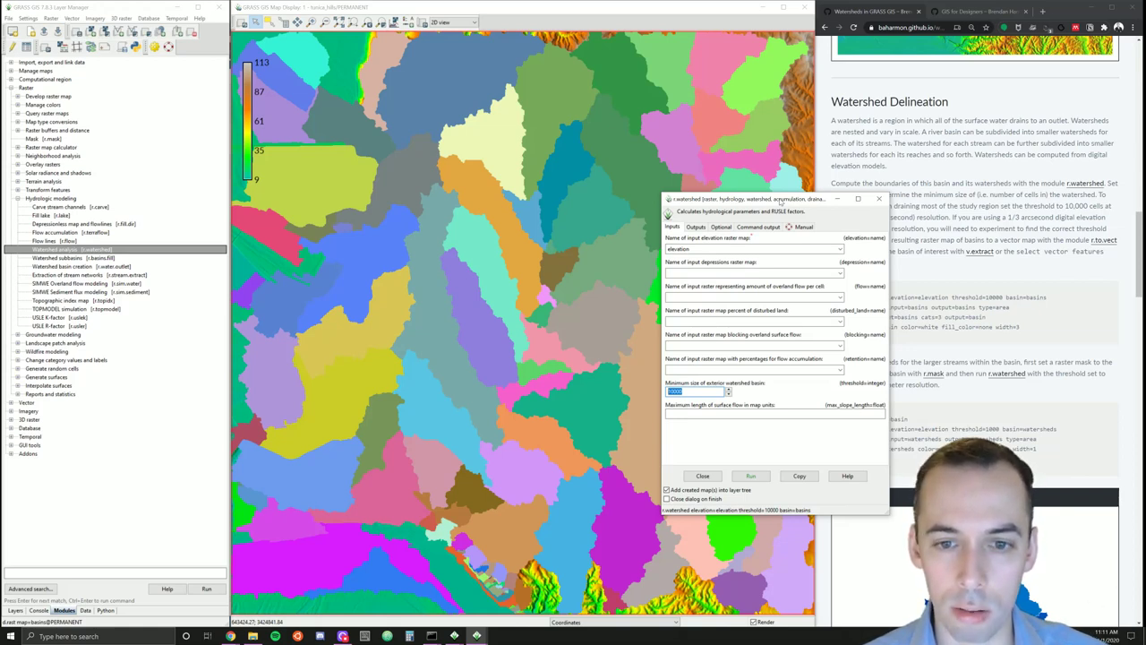
pyautogui.moveTo(781, 199); pyautogui.dragTo(758, 164)
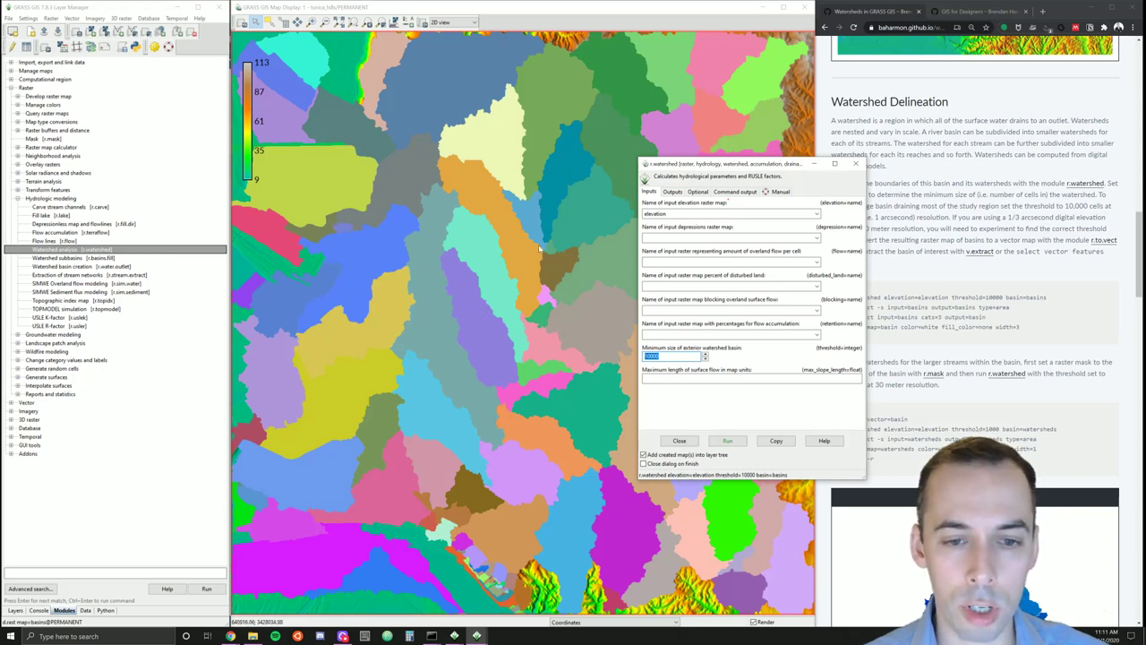
pyautogui.click(659, 355)
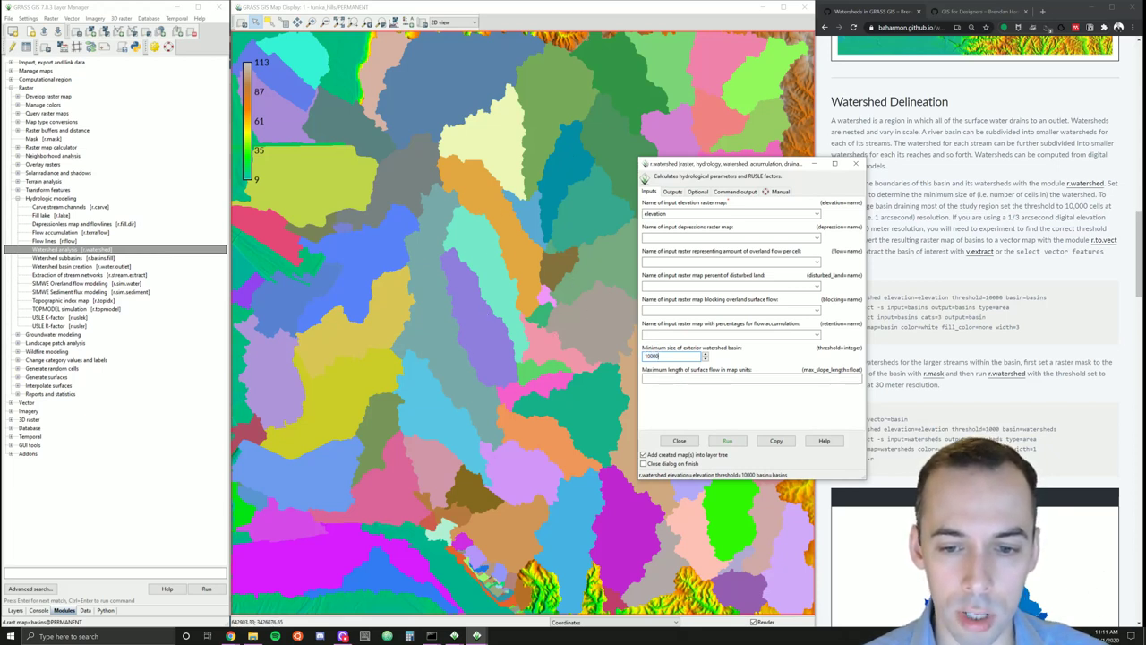
pyautogui.write('0')
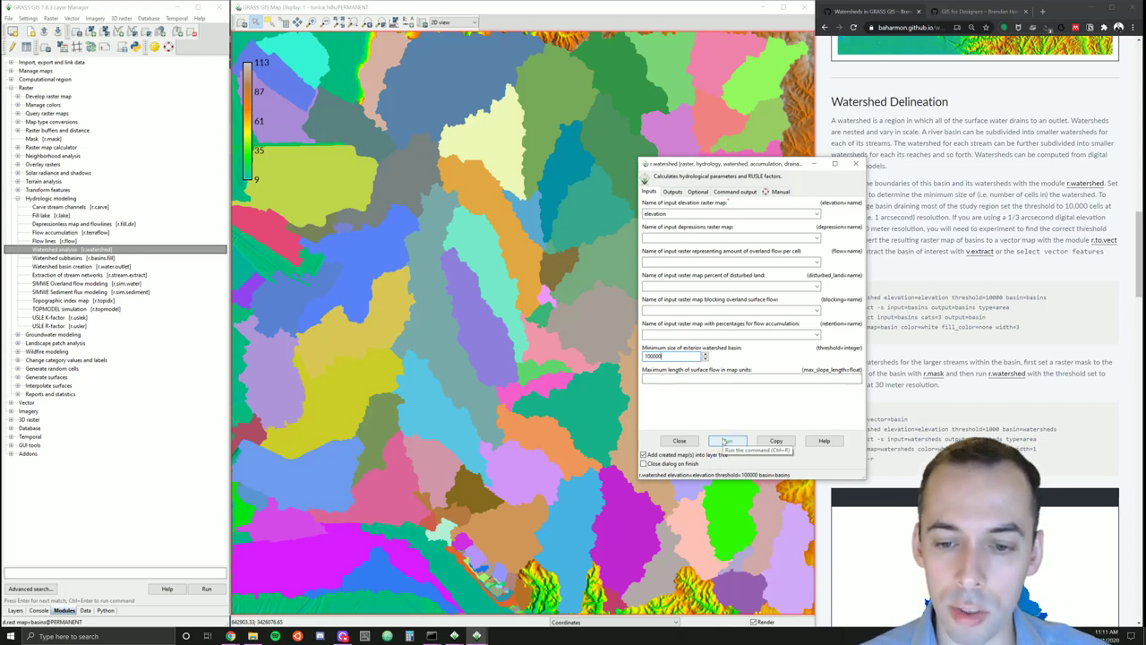
pyautogui.click(726, 441)
# - Allow r.watershed's output files to overwrite existing files and run the module
pyautogui.click(698, 192)
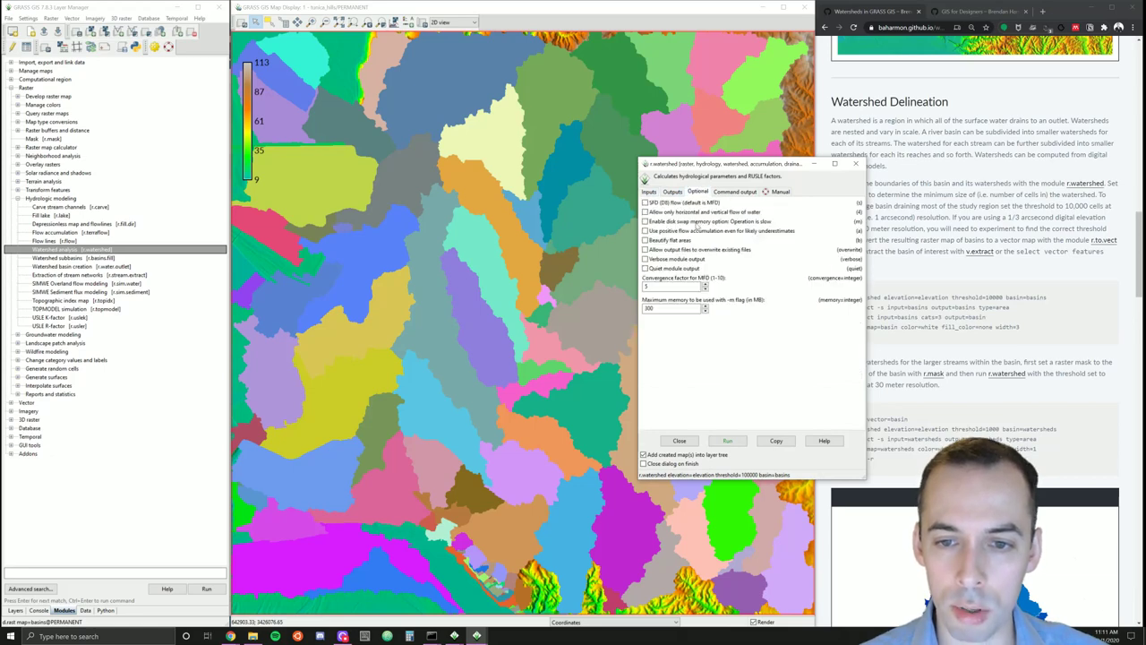
pyautogui.click(692, 249)
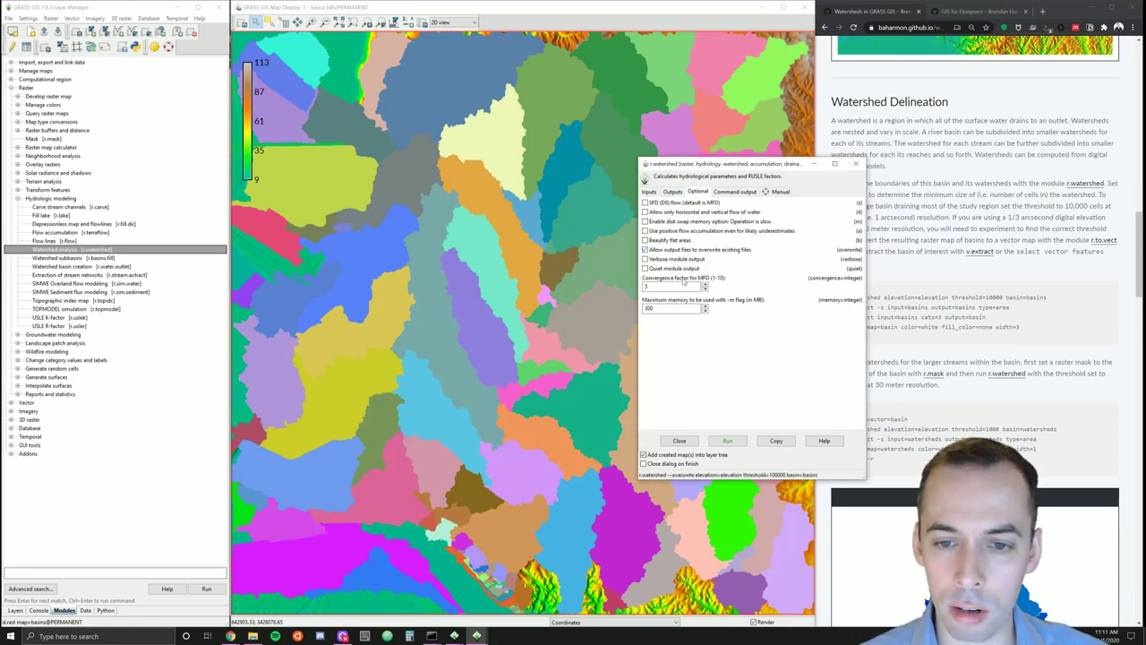
pyautogui.click(730, 441)
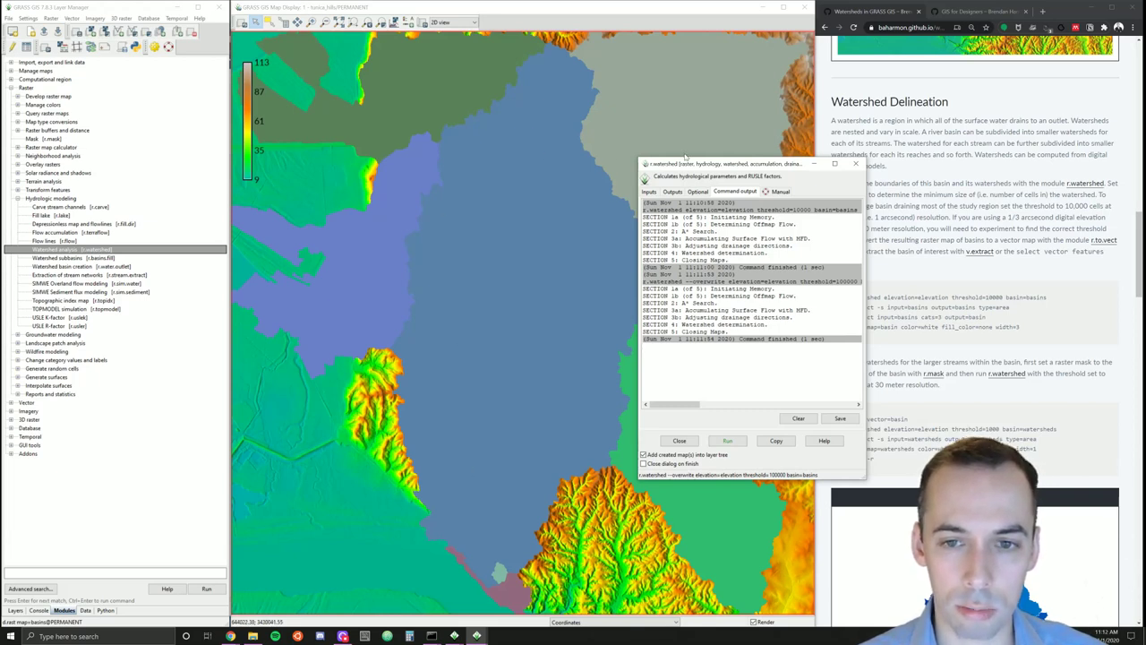
# - Try a minimum exterior watershed basin size of 750000 and rerun r.watershed
pyautogui.moveTo(685, 167); pyautogui.dragTo(748, 96)
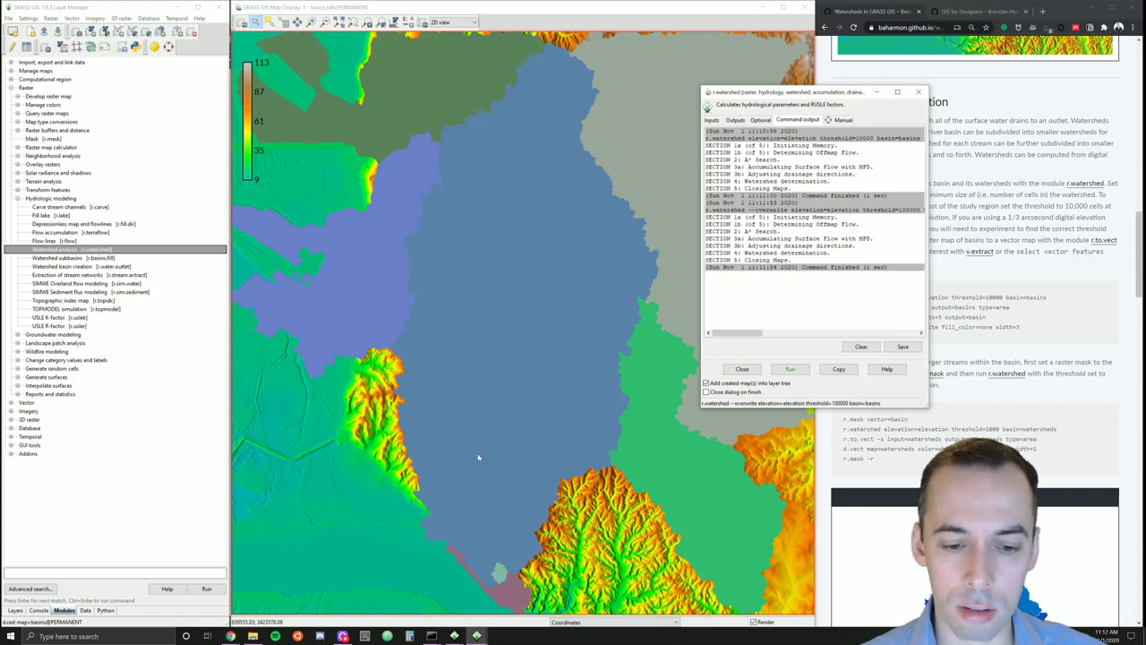
pyautogui.click(712, 120)
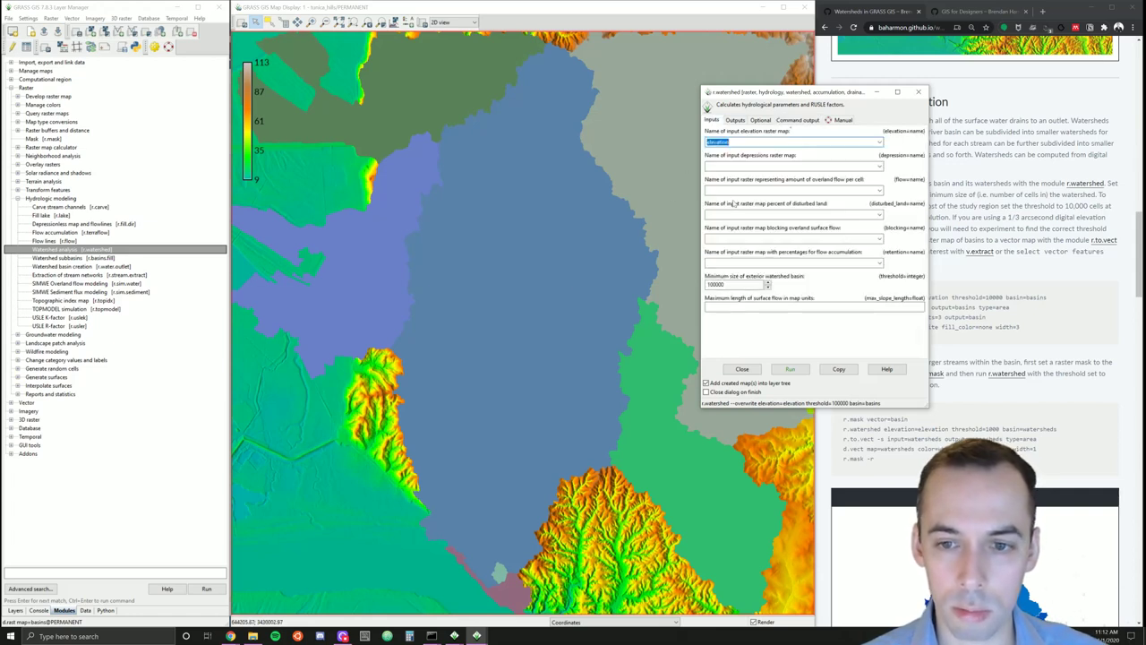
pyautogui.doubleClick(727, 284)
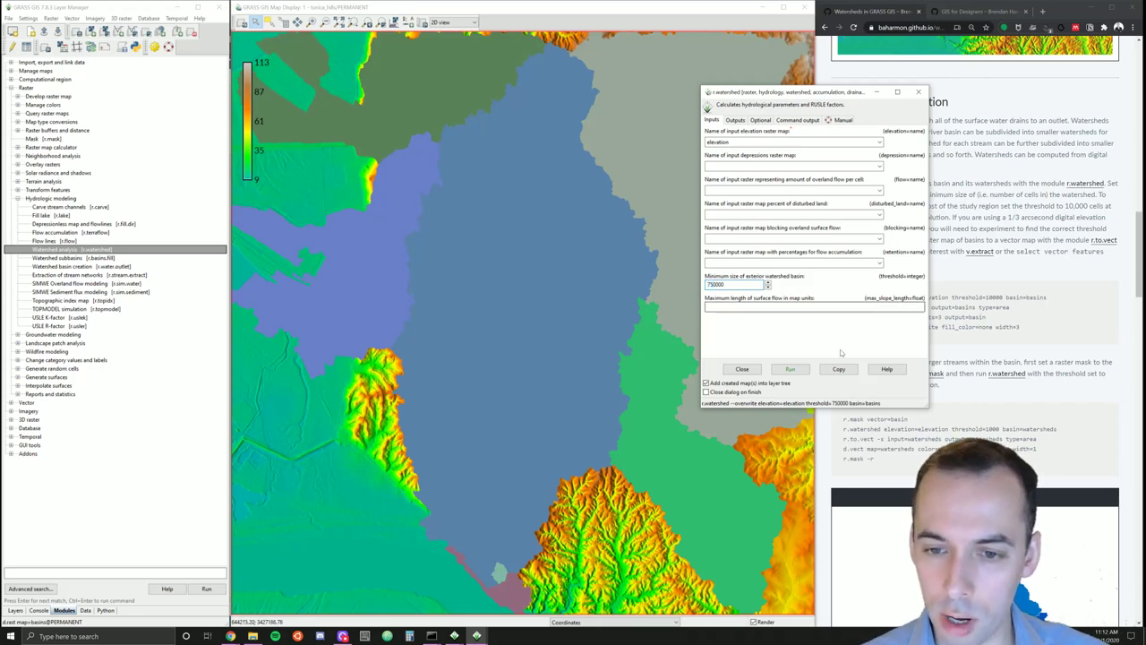
pyautogui.click(791, 369)
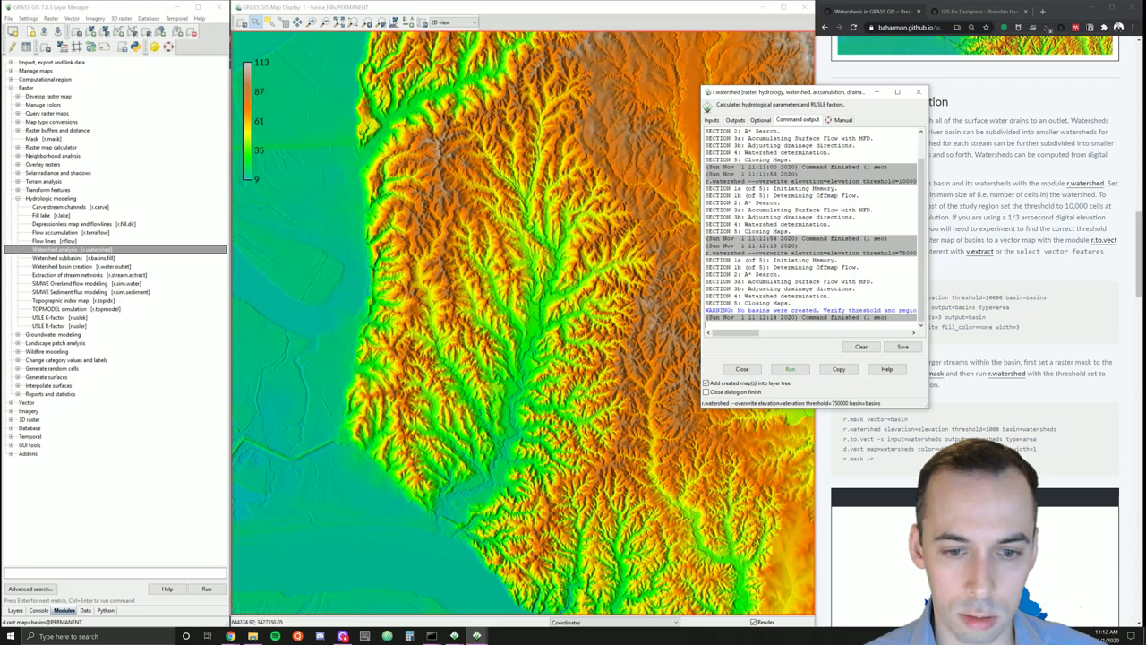
# - Set the minimum size of exterior watershed basin to 75000, rerun r.watershed, and minimize its dialog
pyautogui.click(713, 120)
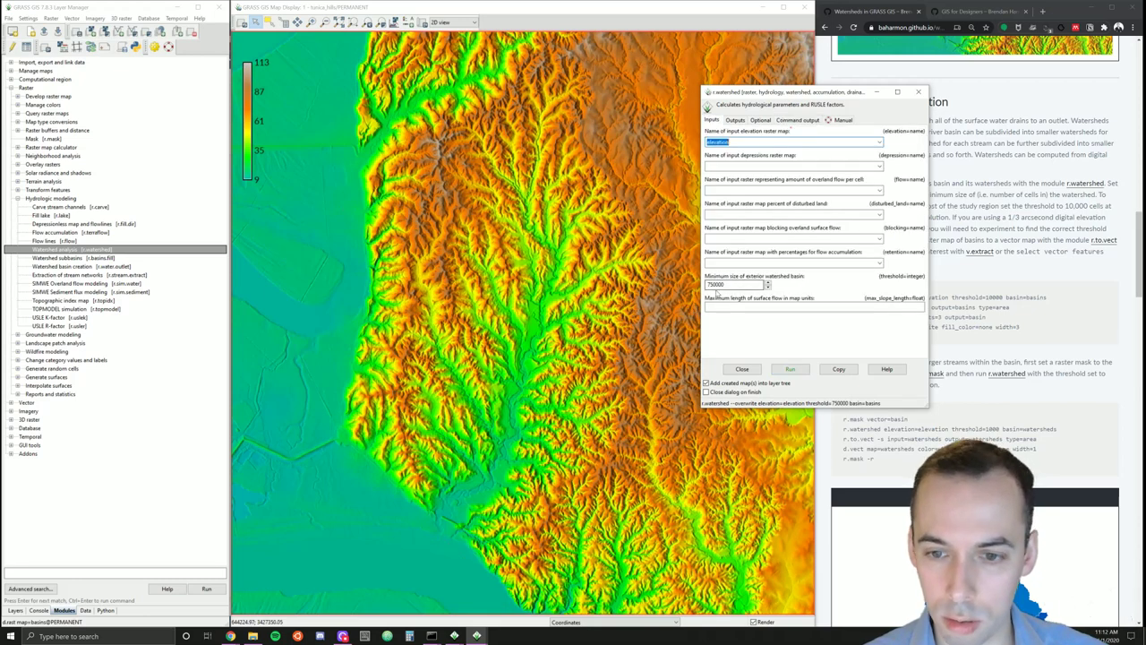
pyautogui.click(717, 284)
pyautogui.press('BackSpace')
pyautogui.press('Return')
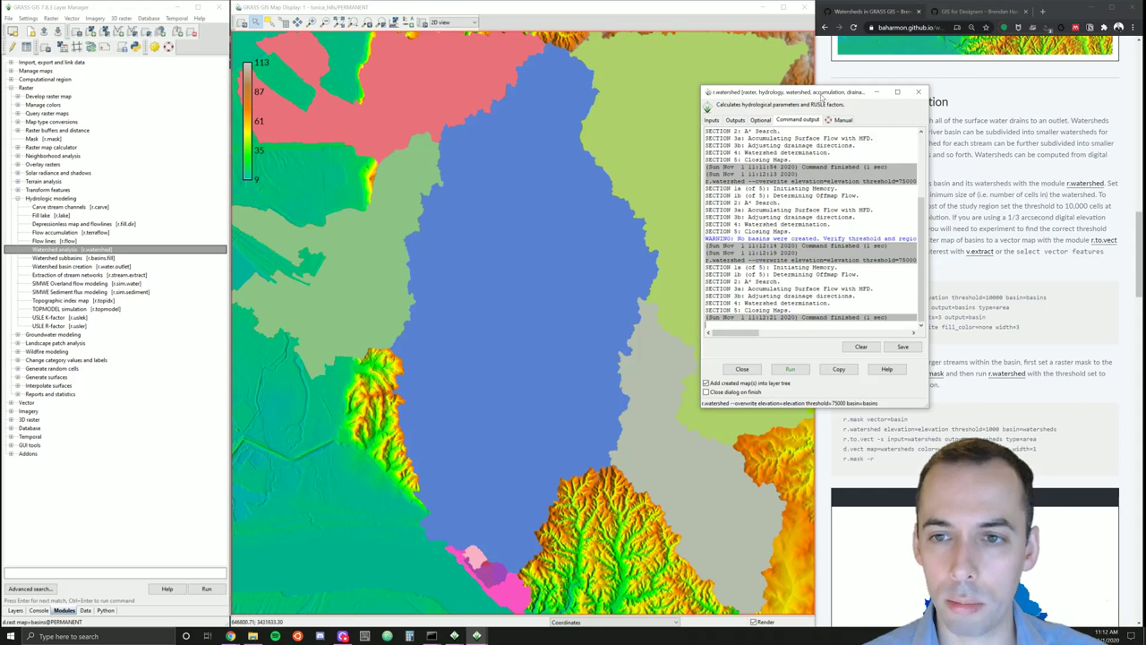
pyautogui.moveTo(822, 94); pyautogui.dragTo(687, 53)
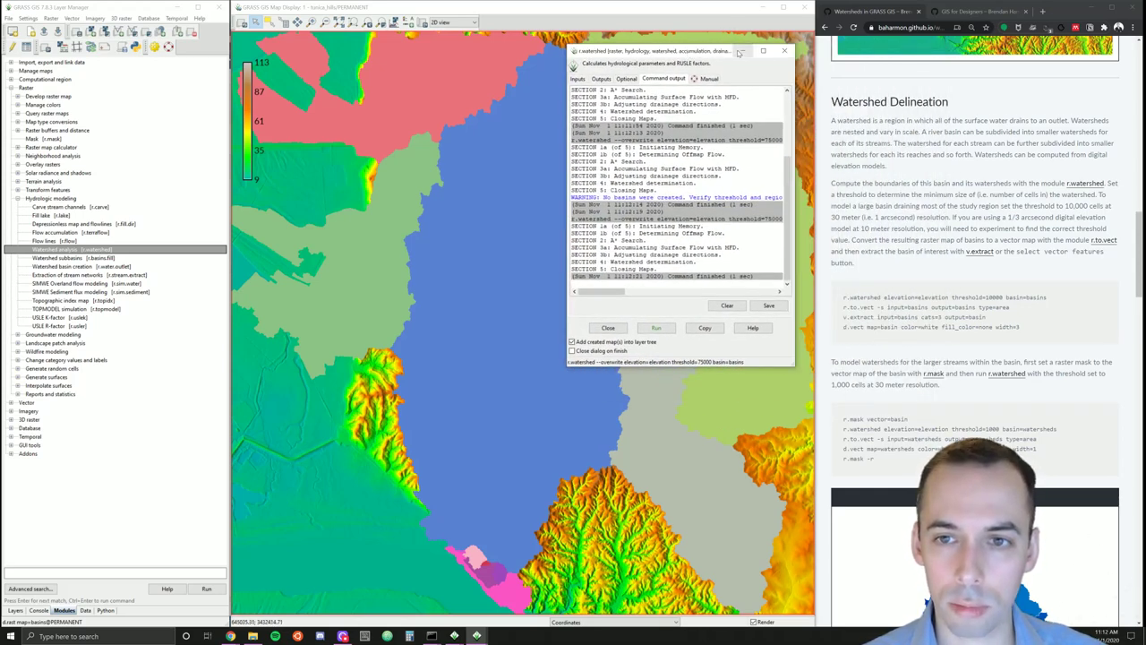
pyautogui.click(578, 79)
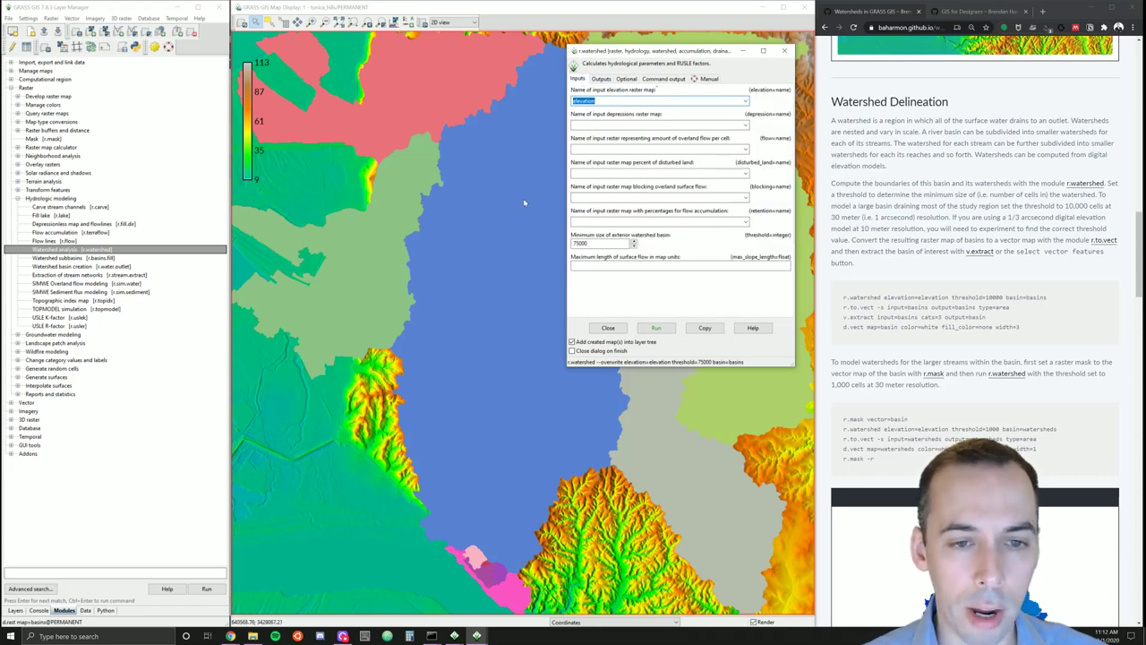
pyautogui.click(740, 52)
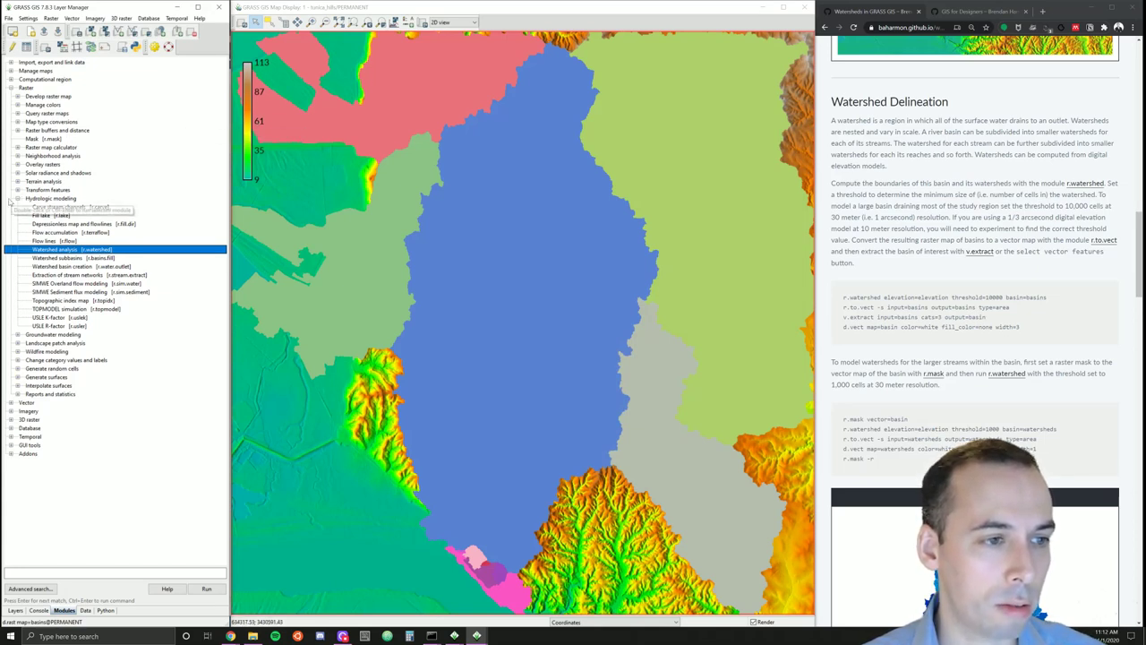
# - Open the r.to.vect raster to vector module from the raster map type conversion tools
pyautogui.click(17, 198)
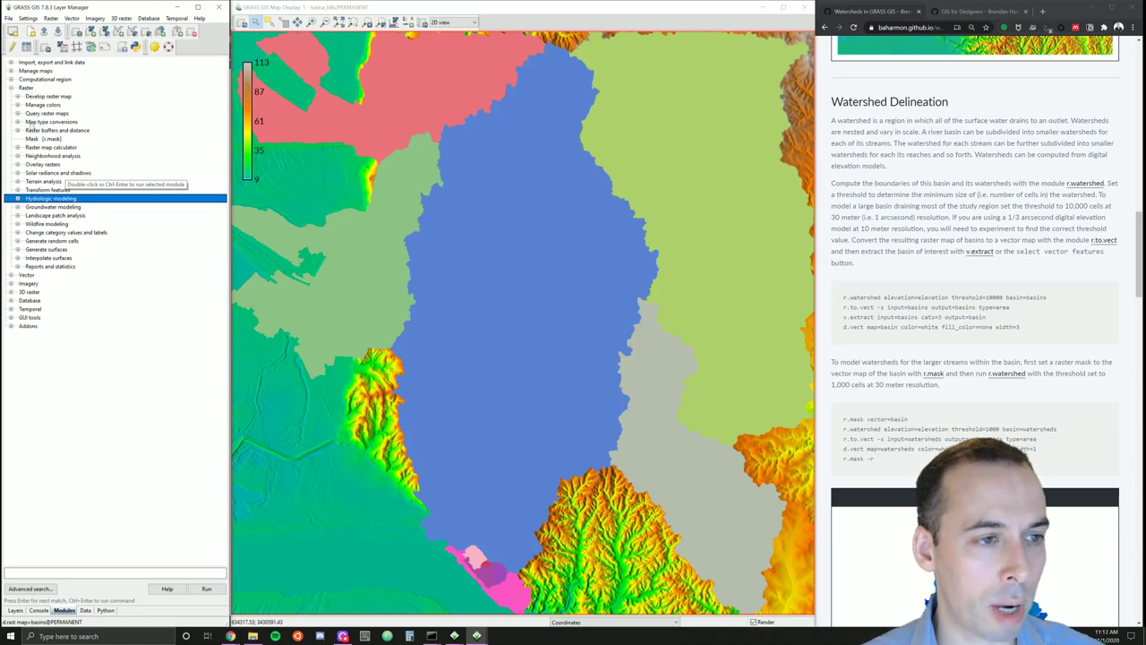
pyautogui.click(16, 124)
pyautogui.click(17, 123)
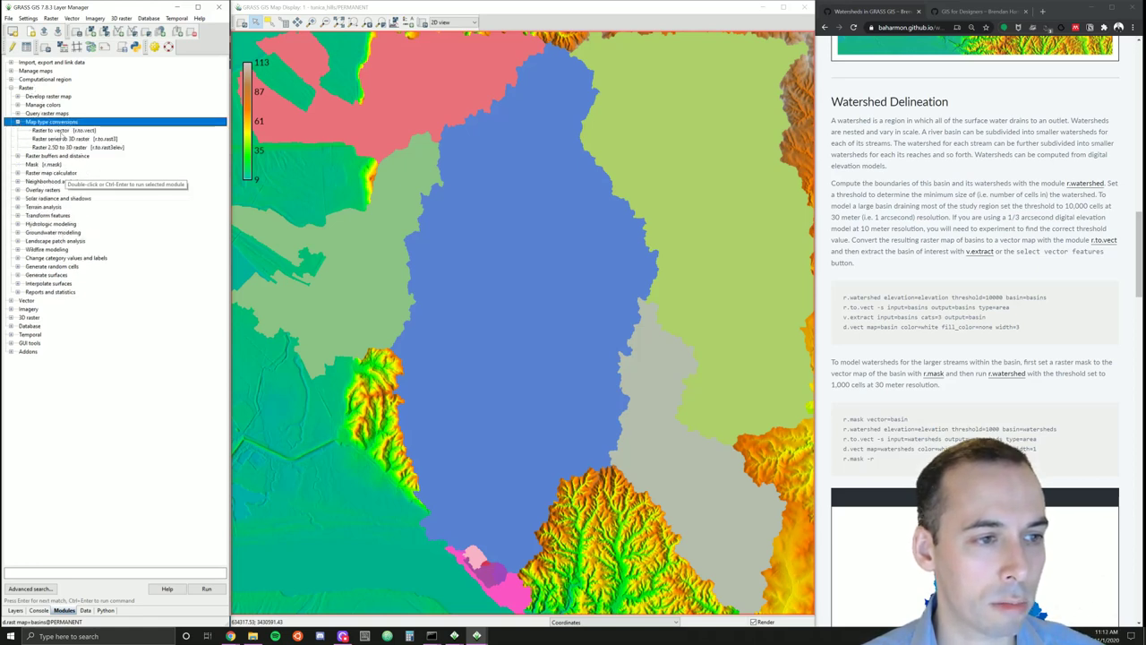
pyautogui.click(60, 130)
pyautogui.doubleClick(60, 130)
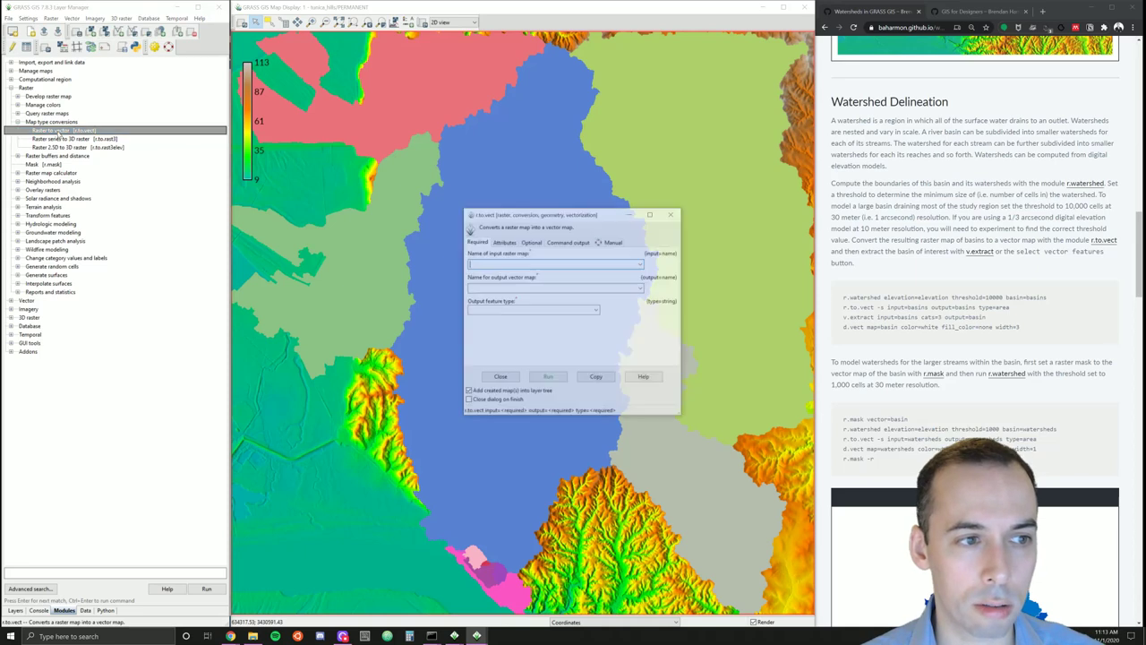
# - Set r.to.vect's input raster to basins@PERMANENT, the output vector map to basins, and the output feature type to area
pyautogui.click(641, 265)
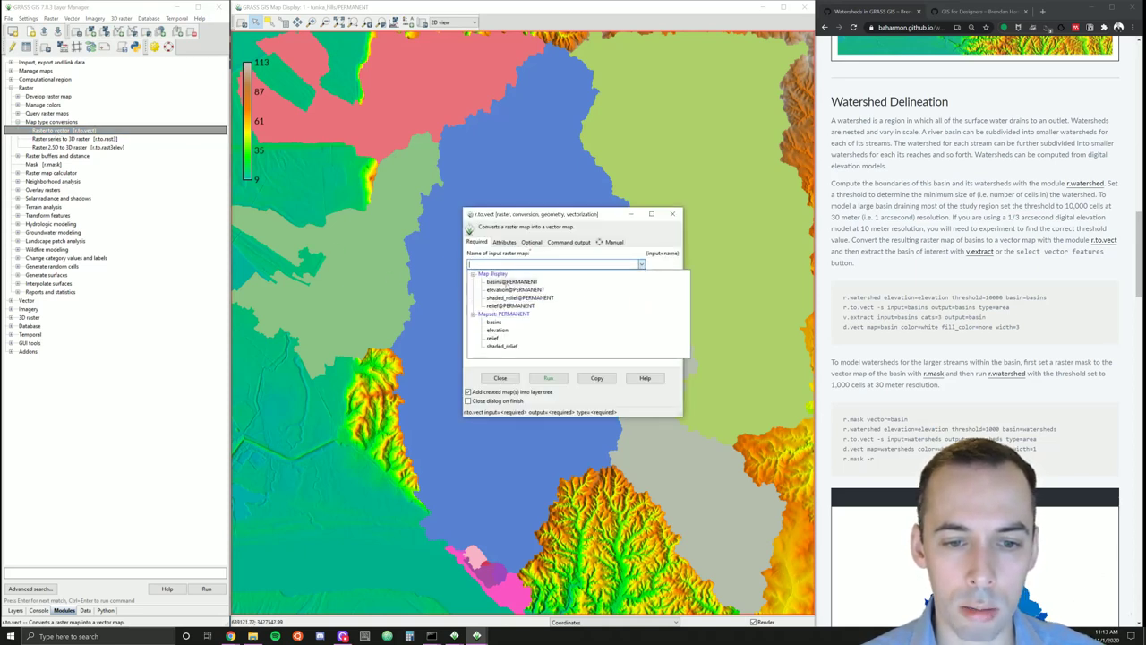
pyautogui.click(508, 281)
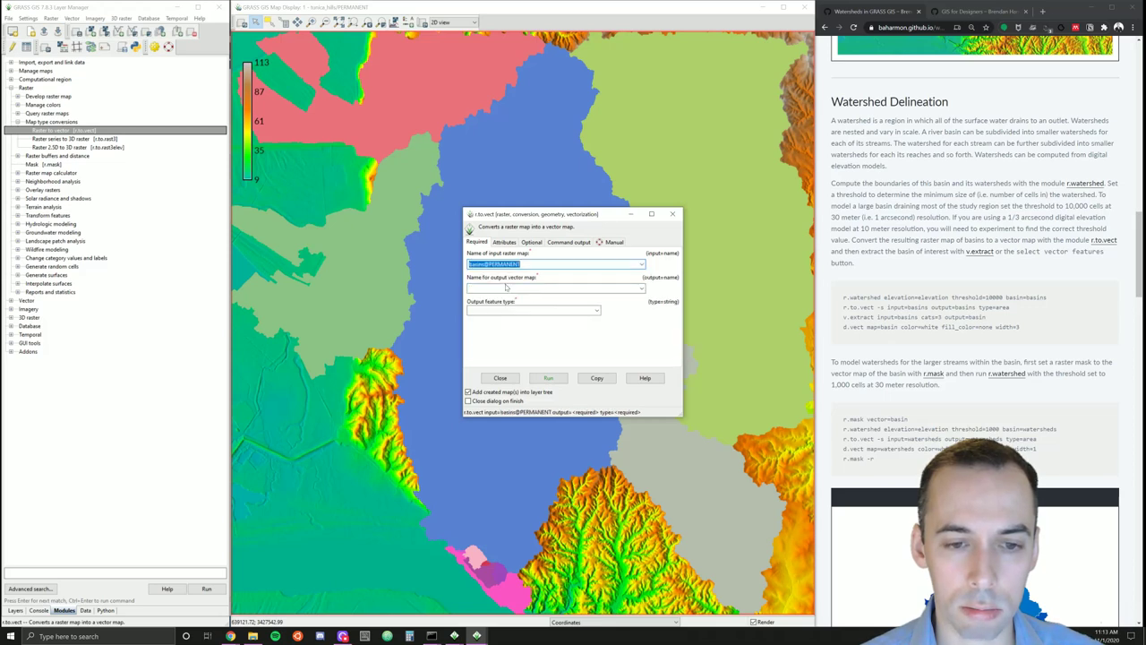
pyautogui.click(555, 288)
pyautogui.write('basins')
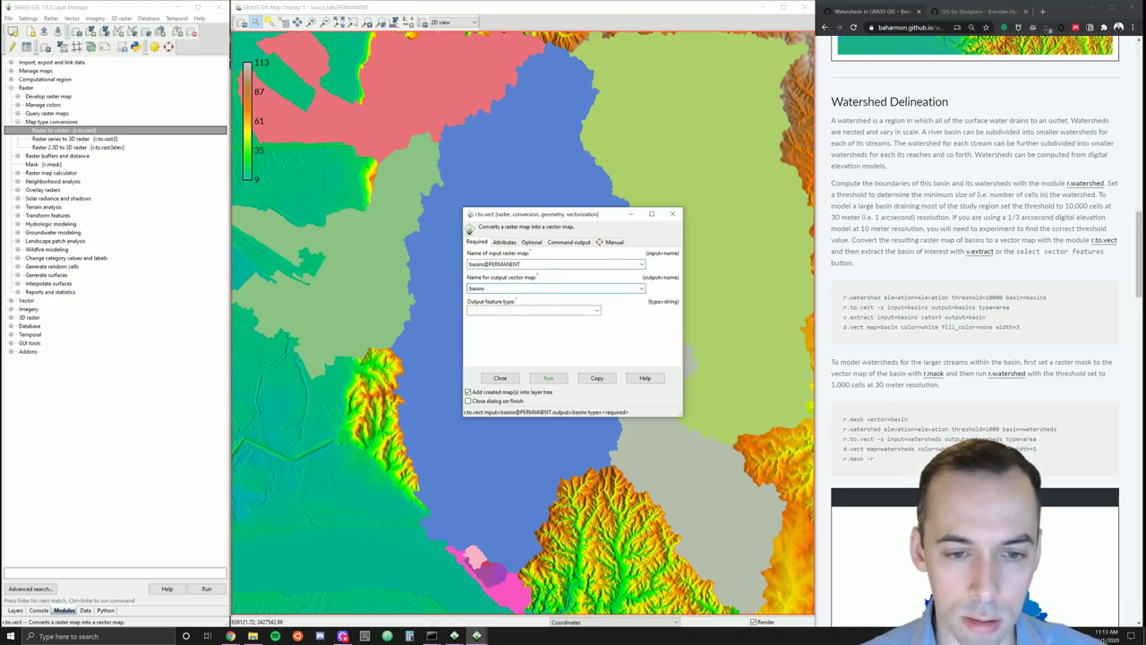
pyautogui.click(597, 311)
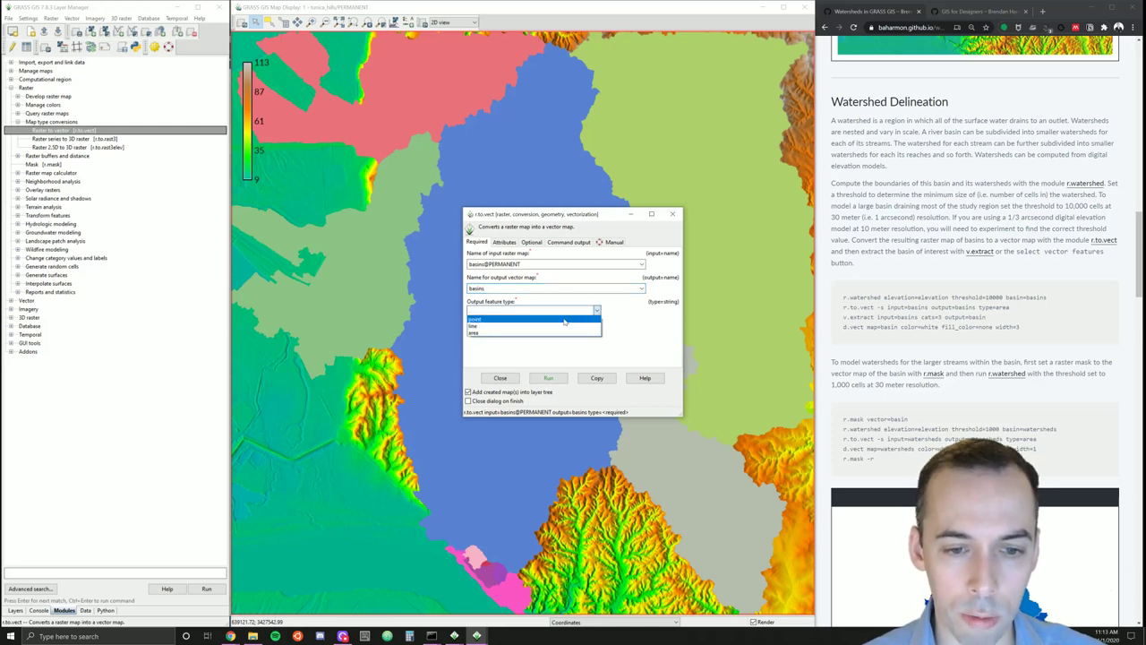
pyautogui.click(563, 333)
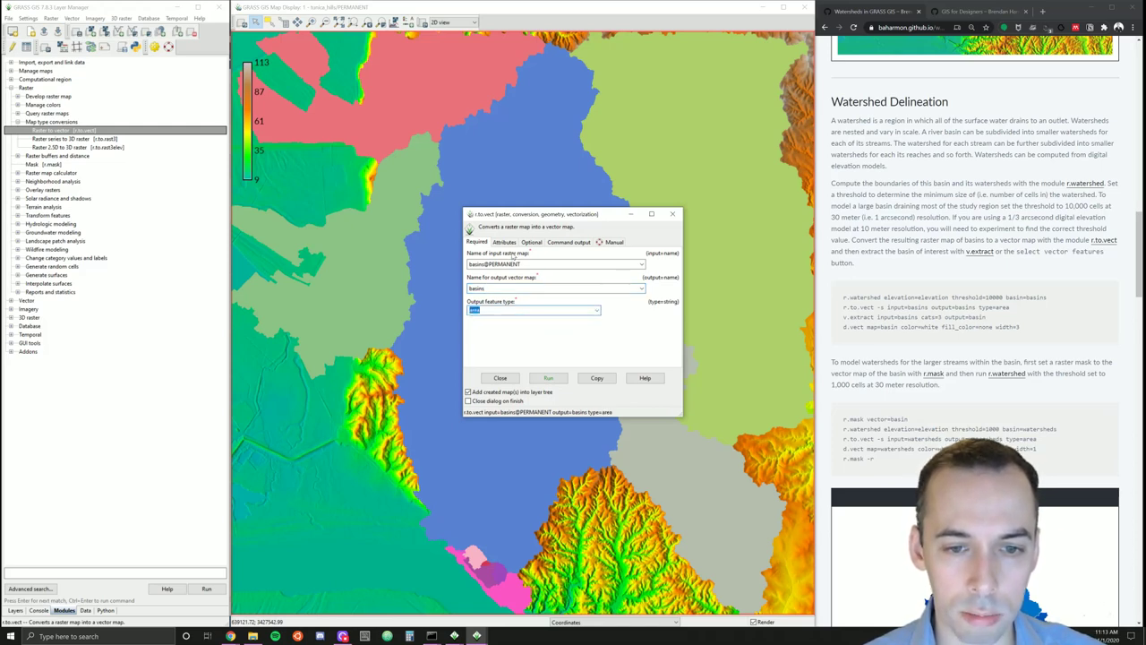
pyautogui.click(564, 380)
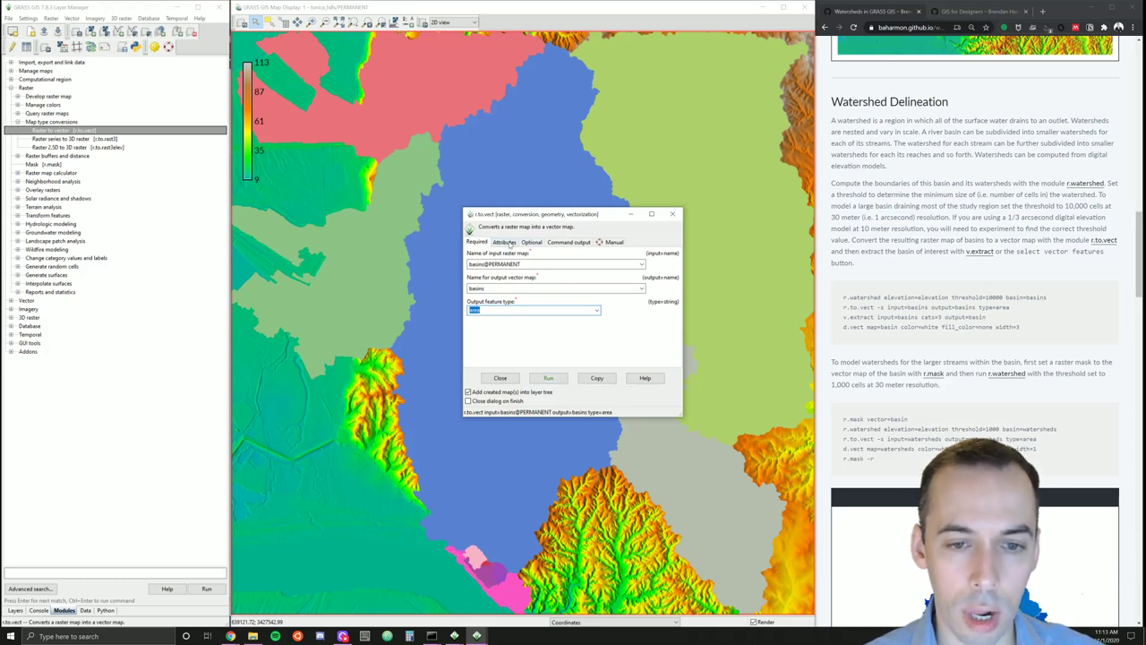
# - Enable smooth corners of area features, run the r.to.vect conversion, and minimize its dialog
pyautogui.click(531, 242)
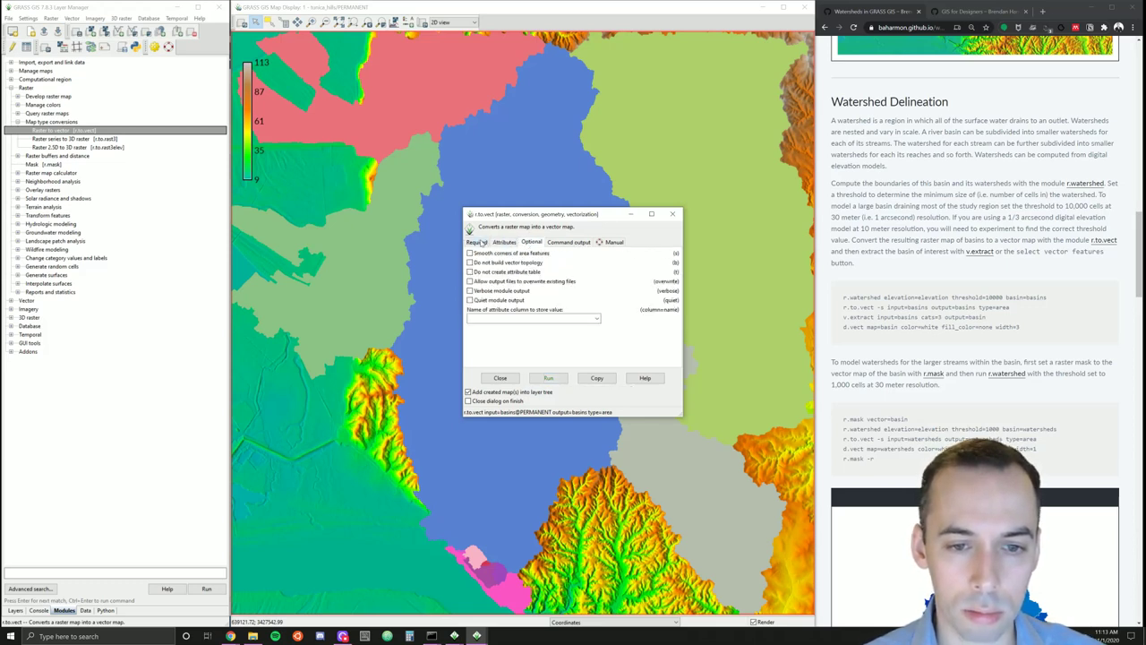
pyautogui.click(500, 257)
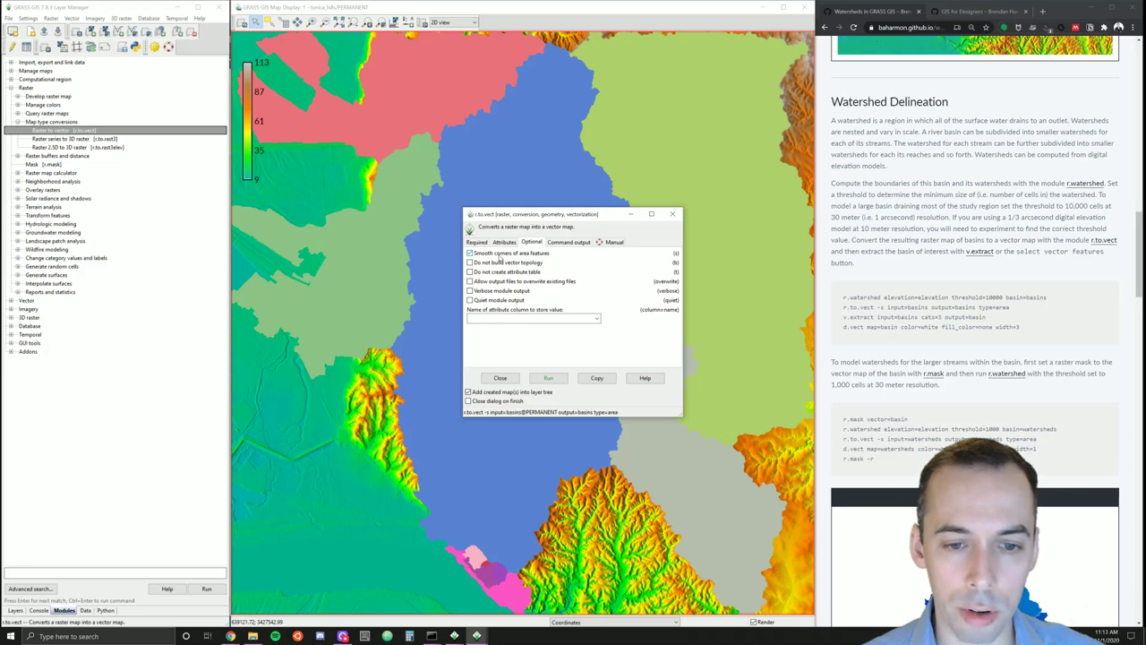
pyautogui.click(548, 378)
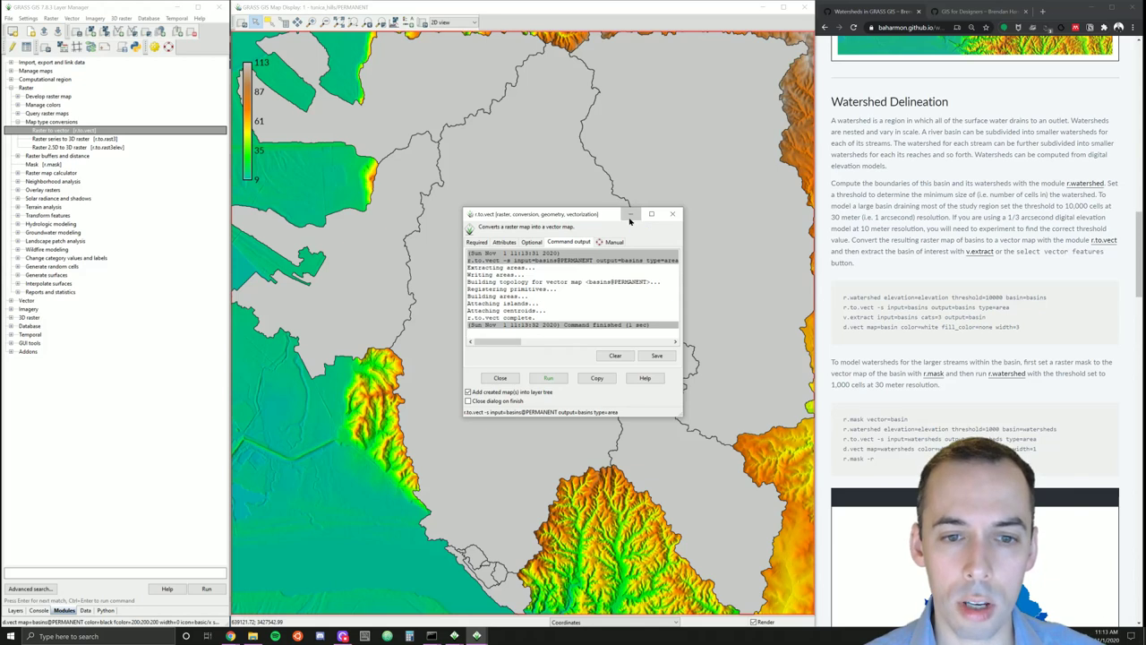
pyautogui.click(632, 216)
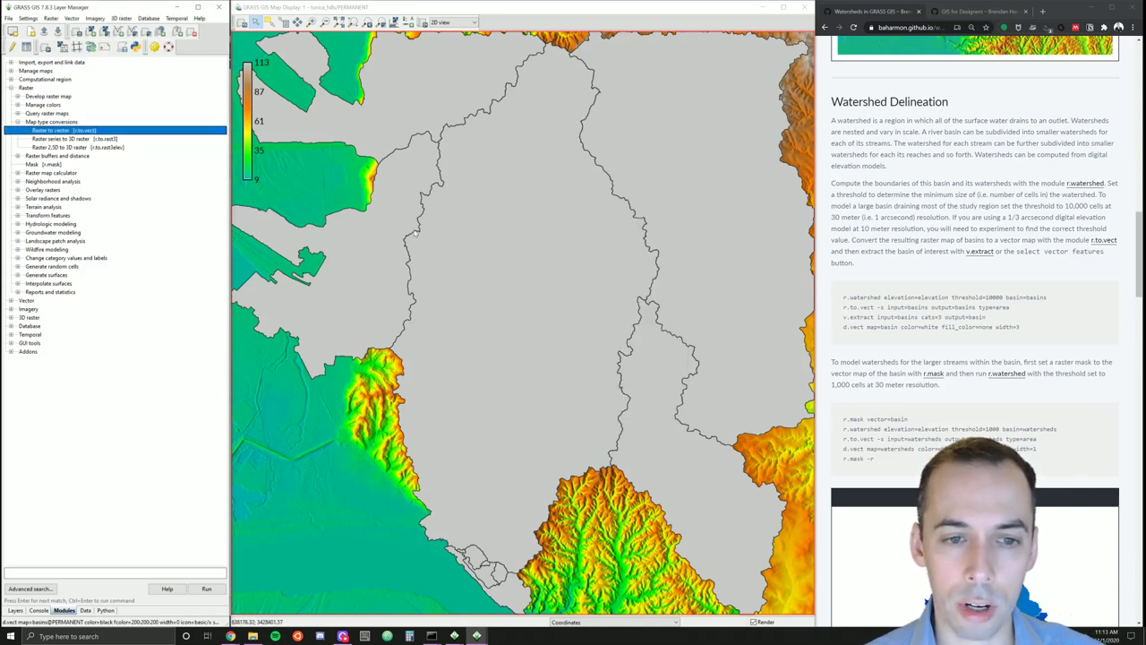
# - Make the area fill color of the basins vector layer transparent and apply it to the map
pyautogui.click(16, 610)
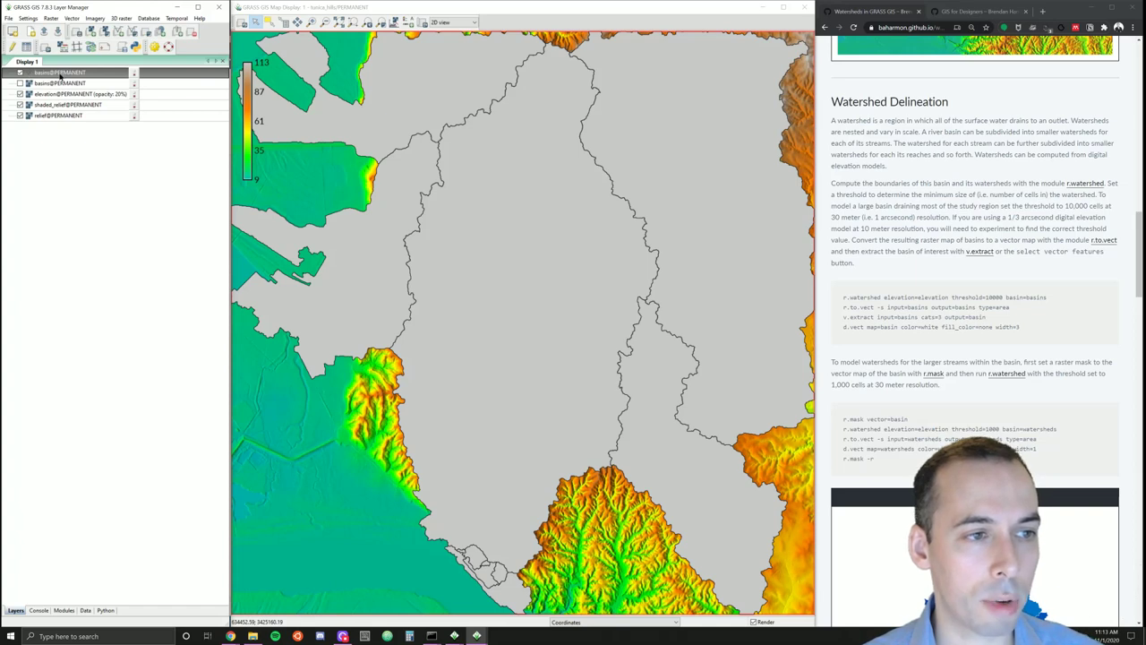
pyautogui.doubleClick(60, 74)
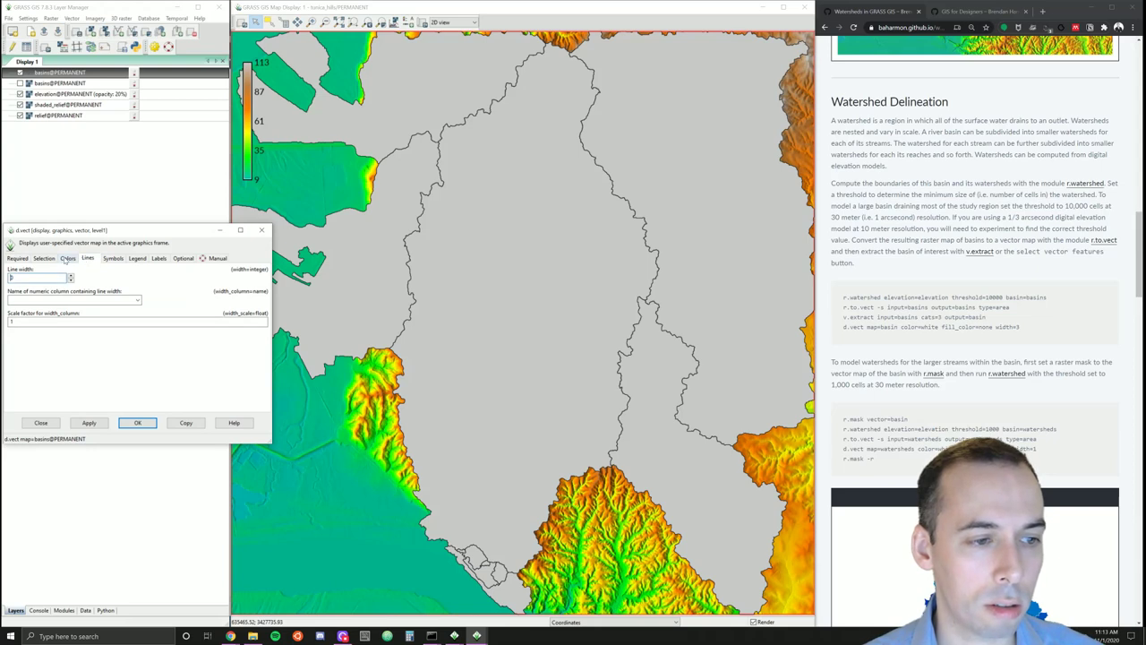
pyautogui.click(67, 259)
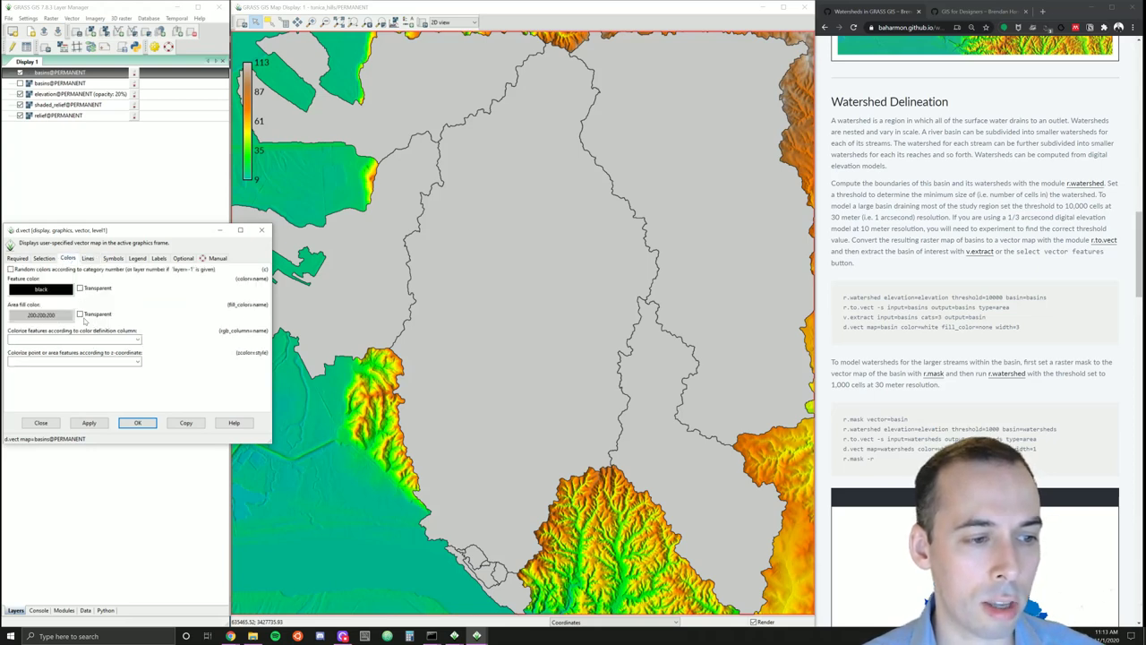
pyautogui.click(81, 315)
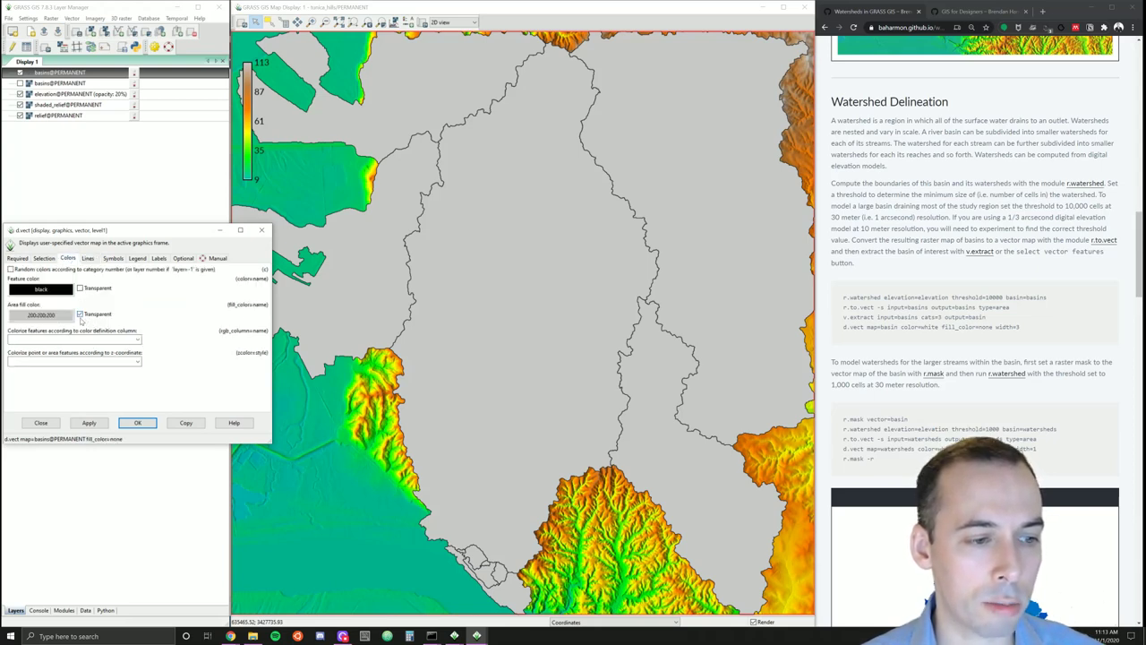
pyautogui.click(86, 423)
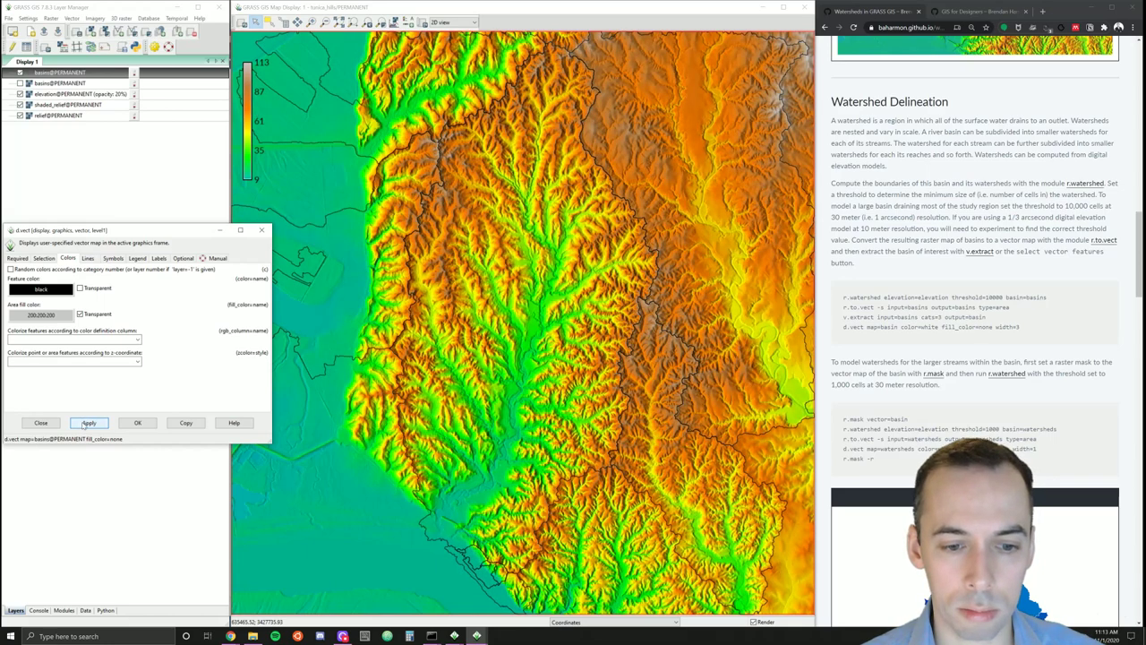
# - Set the line width of the basins vector layer to 2 and apply it to the map
pyautogui.click(88, 258)
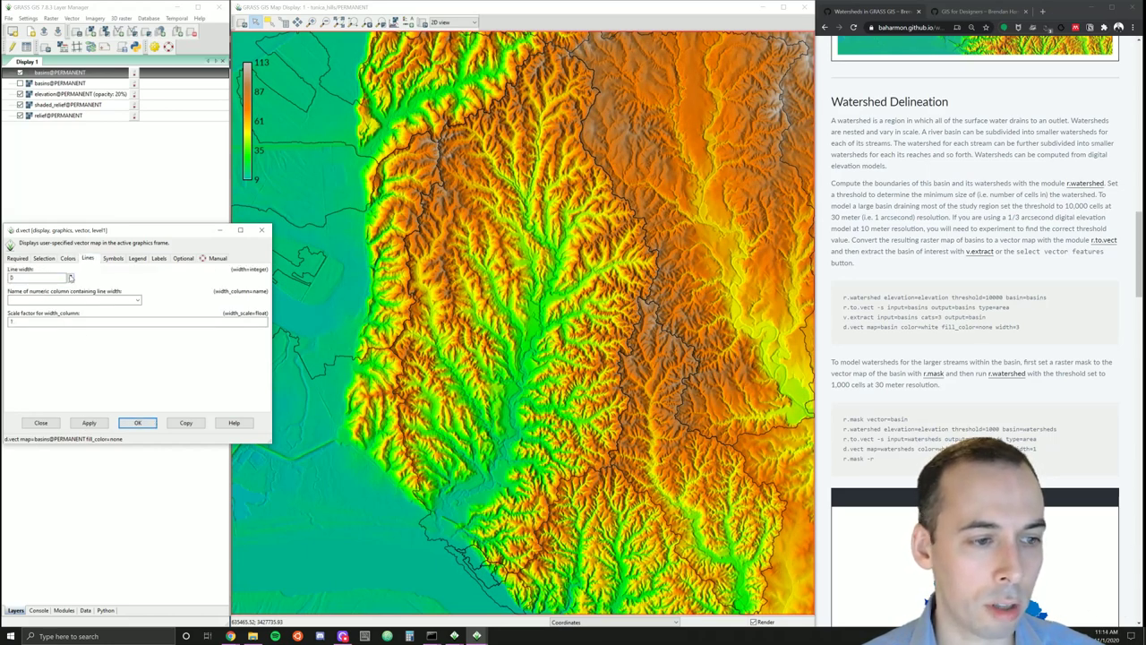
pyautogui.click(69, 275)
pyautogui.click(70, 275)
pyautogui.click(90, 423)
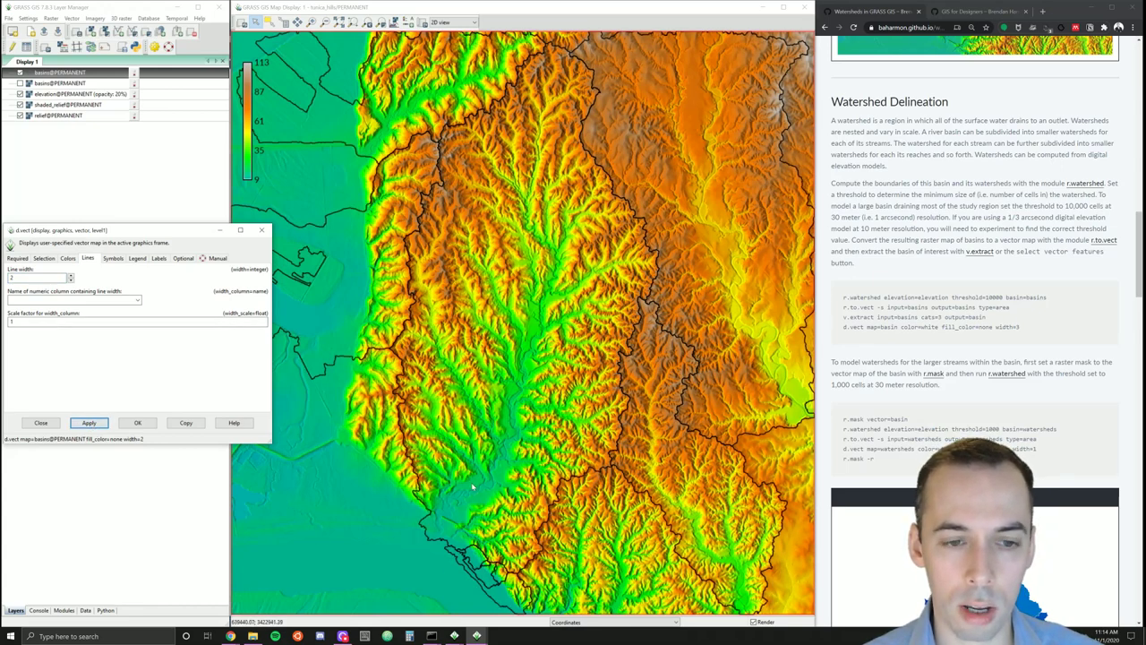
# - Set the feature color of the basins vector layer to white and apply it to the map
pyautogui.click(69, 260)
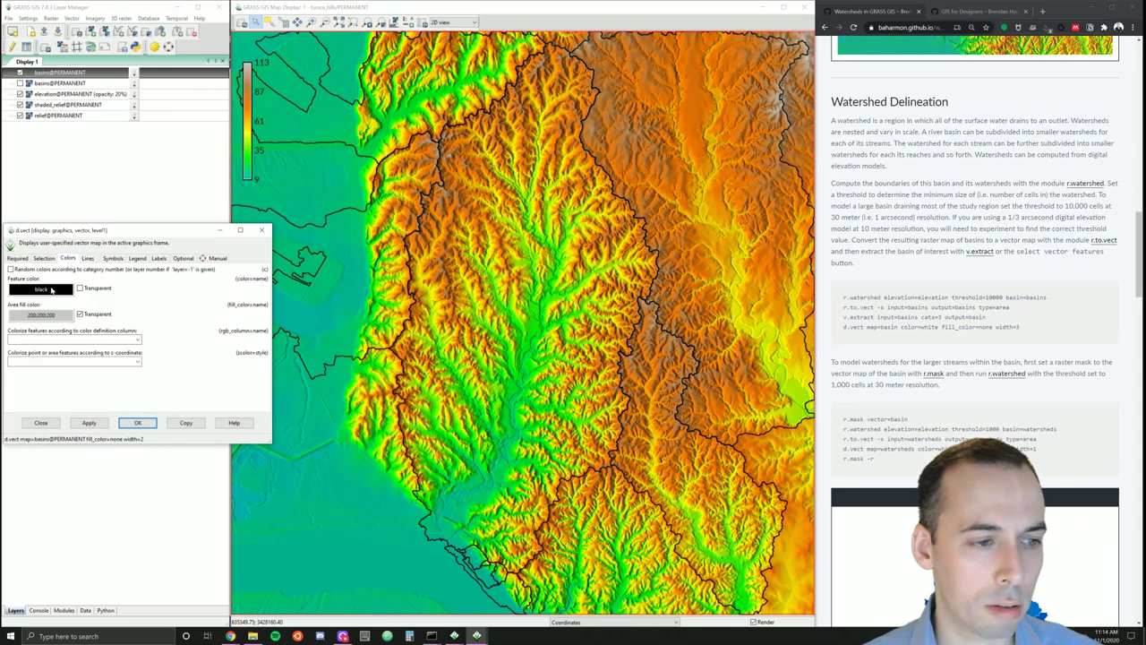
pyautogui.click(54, 290)
pyautogui.click(97, 316)
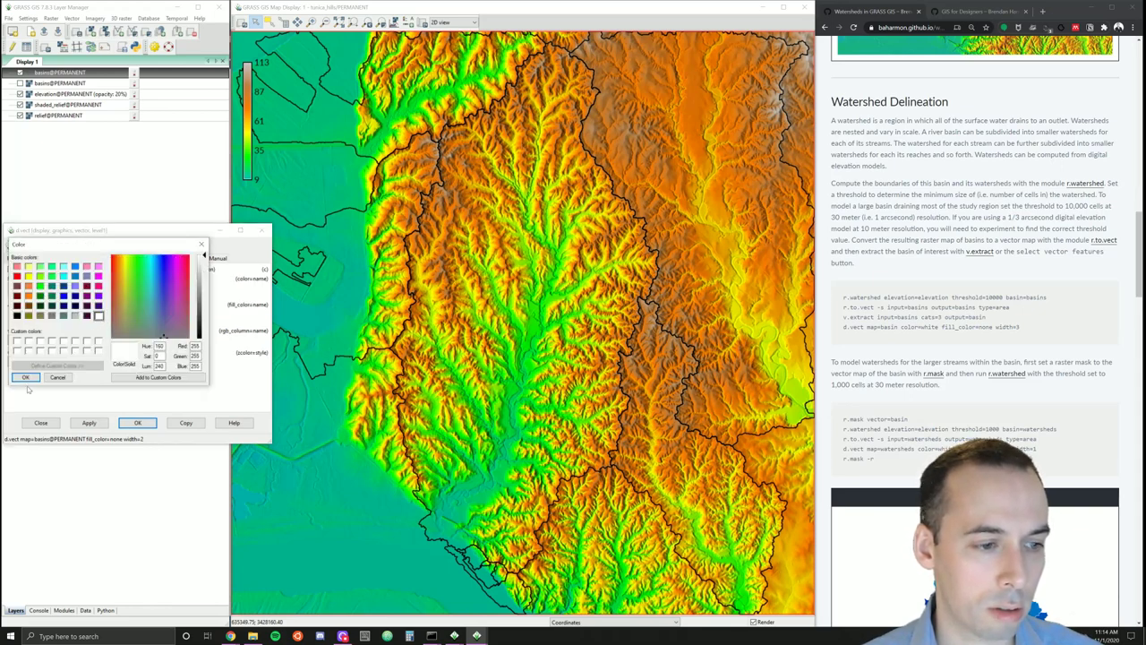
pyautogui.click(26, 377)
pyautogui.click(90, 424)
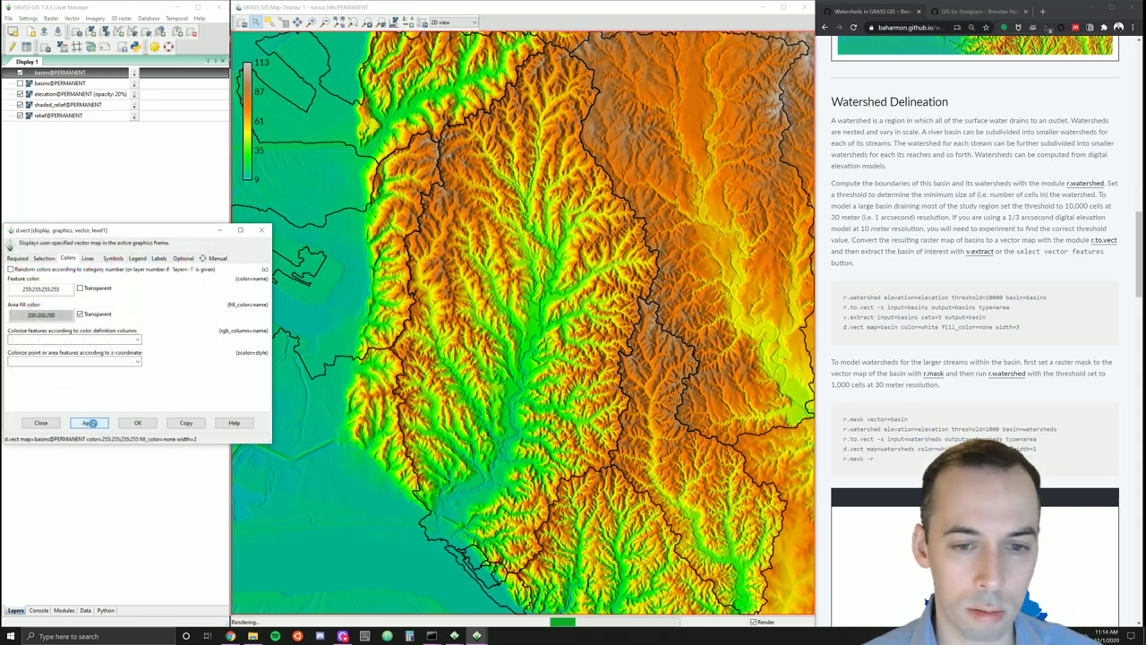
# - Set the basins vector layer's feature color to black, apply it, and close the layer's display settings
pyautogui.click(40, 289)
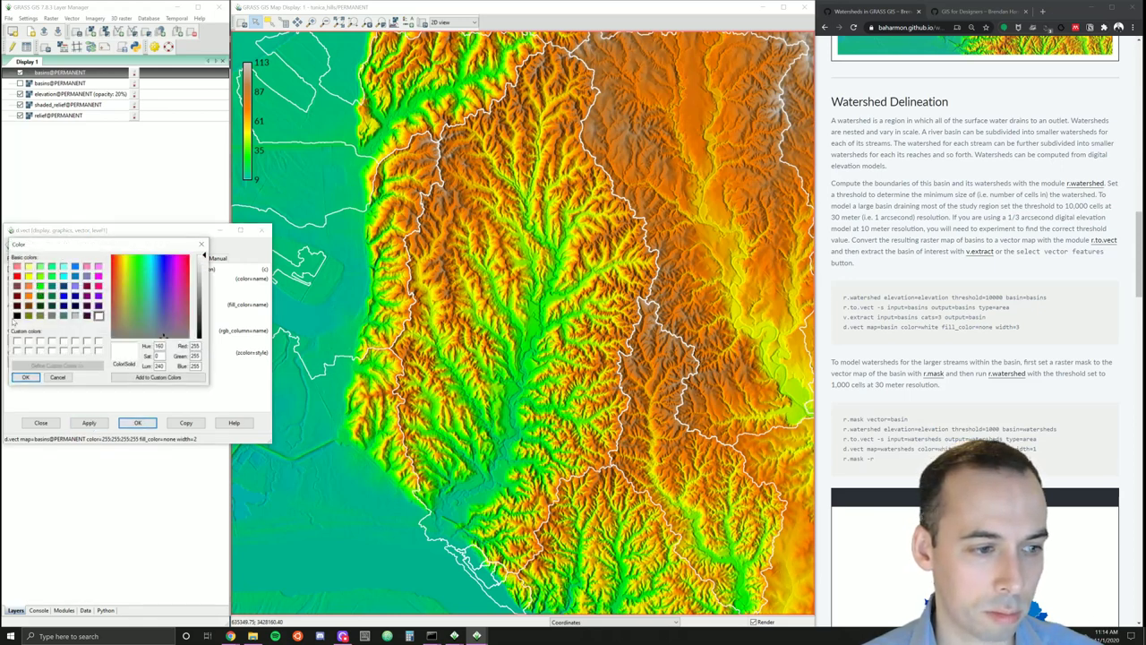
pyautogui.click(16, 316)
pyautogui.click(26, 377)
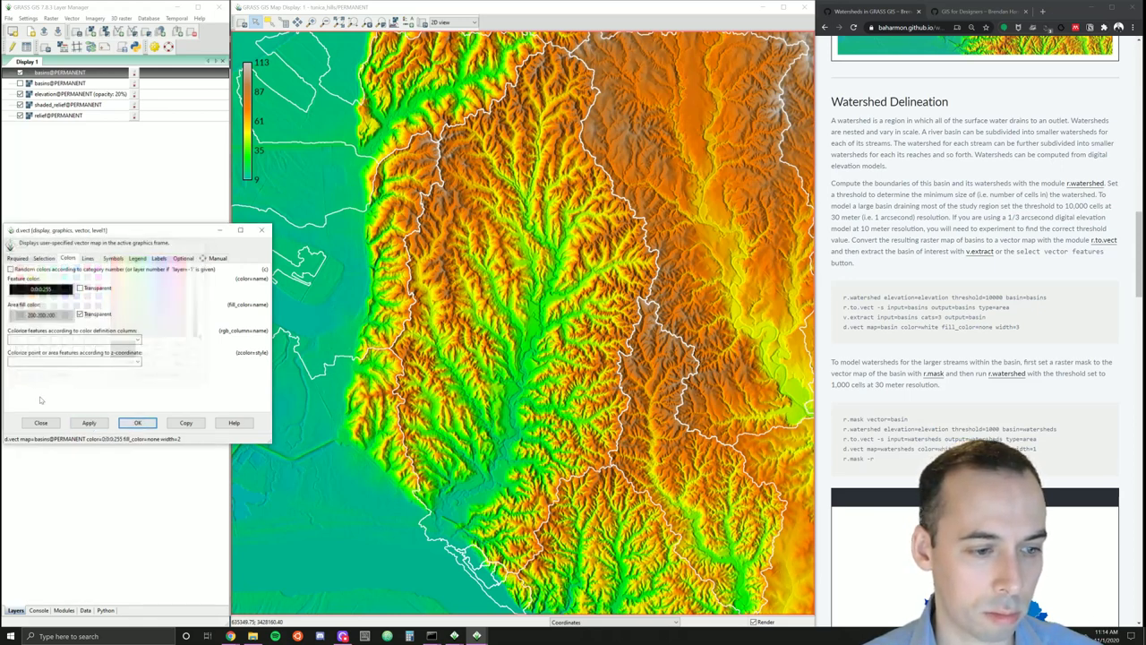
pyautogui.click(90, 422)
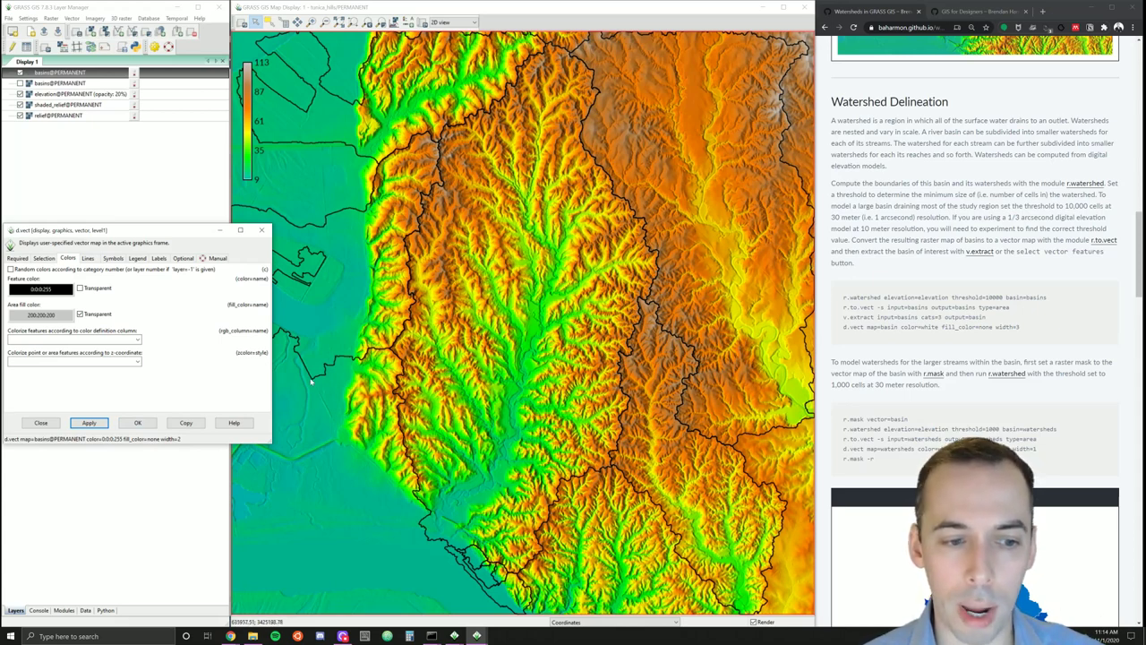
pyautogui.click(41, 424)
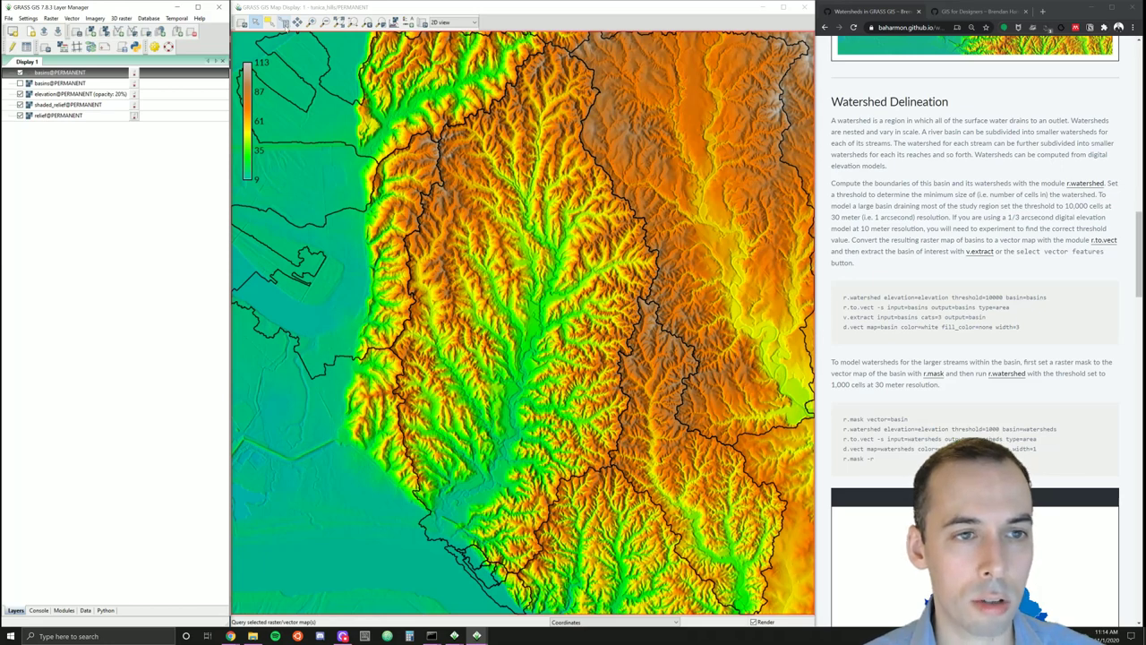
# - Query the large central basin on the map, examine its area, category and attributes, and close the results
pyautogui.click(285, 24)
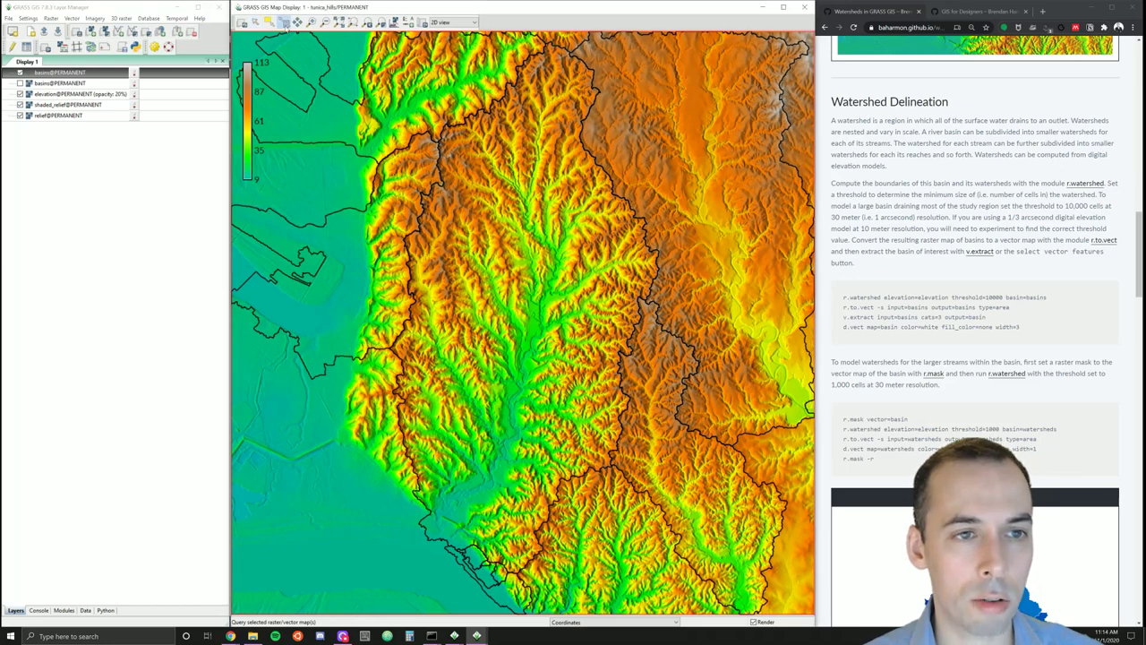
pyautogui.click(575, 177)
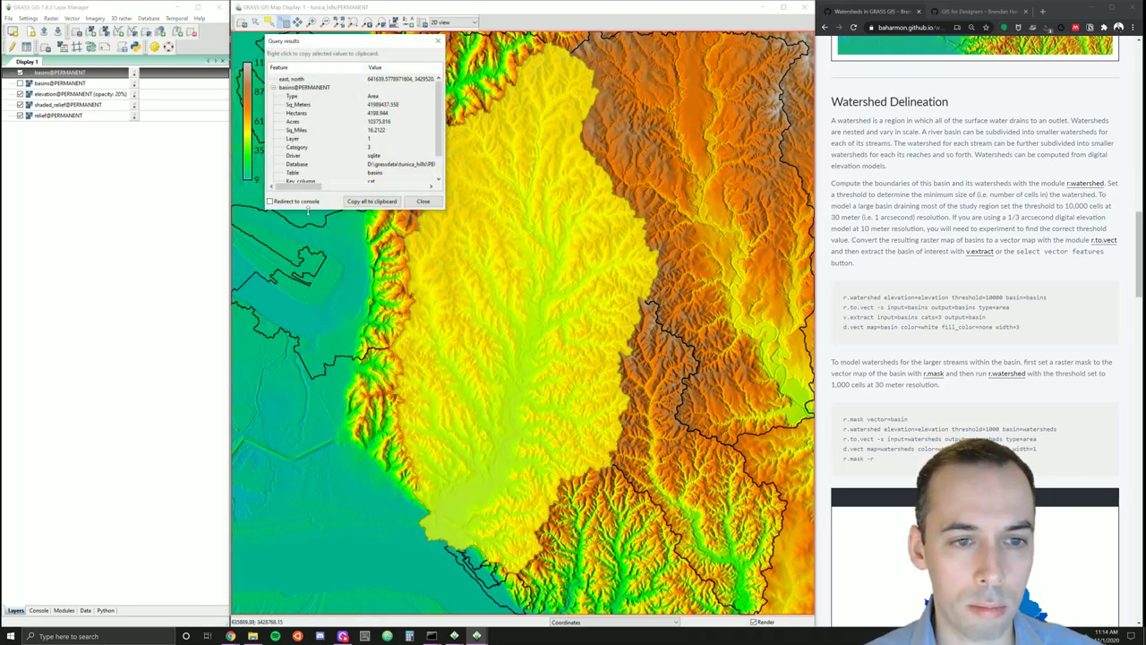
pyautogui.moveTo(306, 206); pyautogui.dragTo(309, 383)
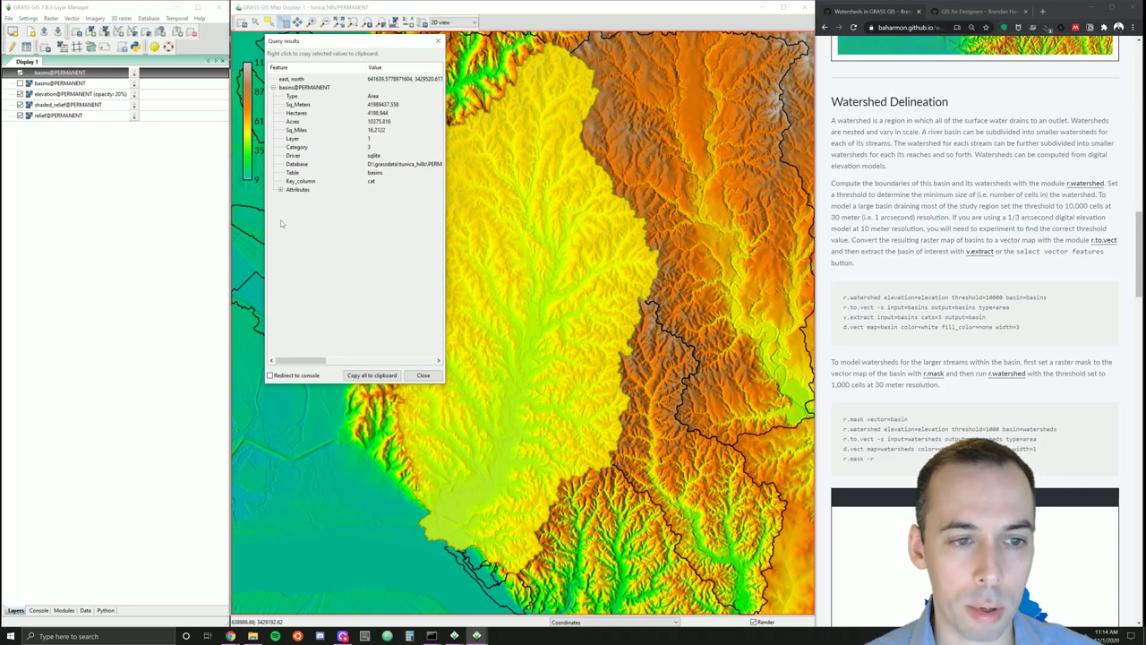
pyautogui.click(281, 191)
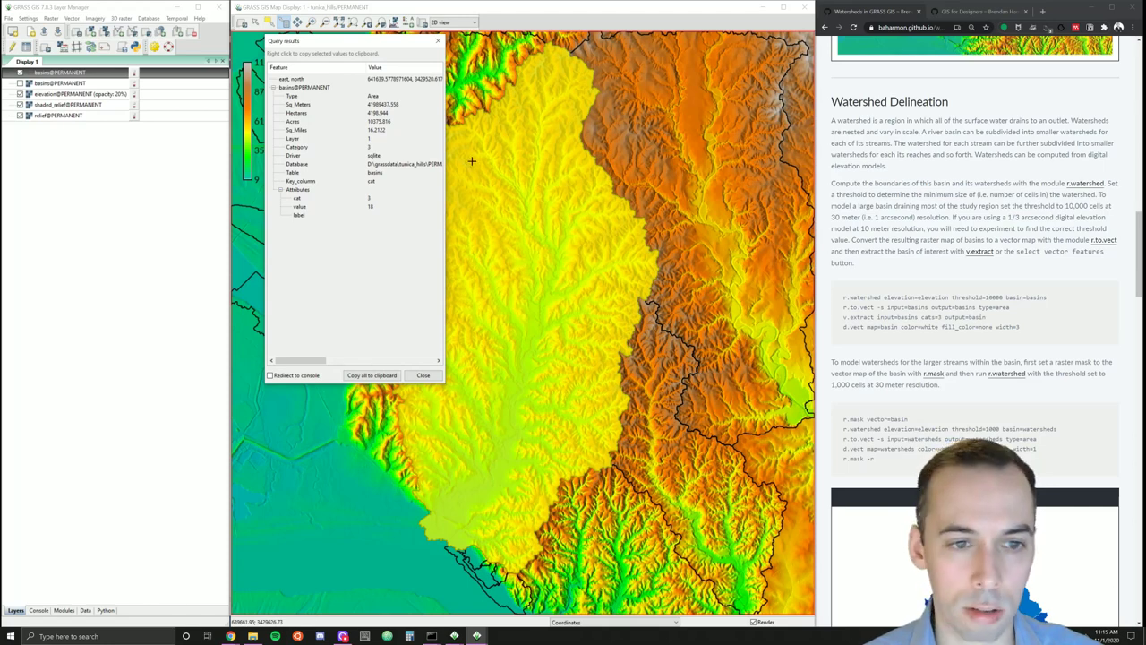
pyautogui.click(438, 40)
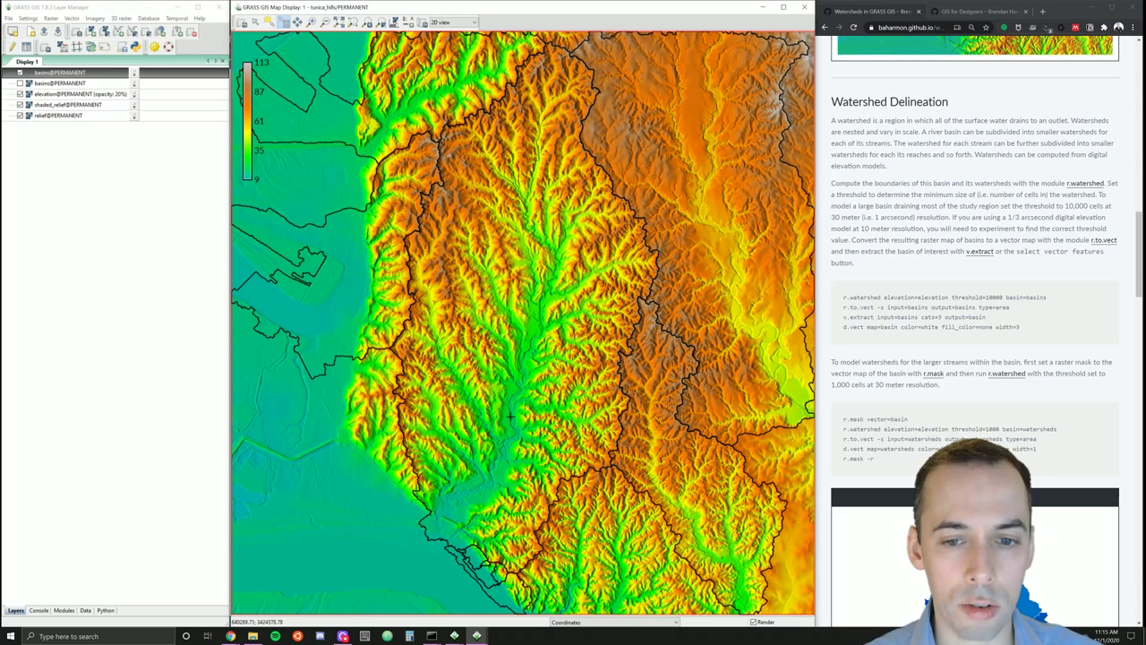
pyautogui.click(72, 18)
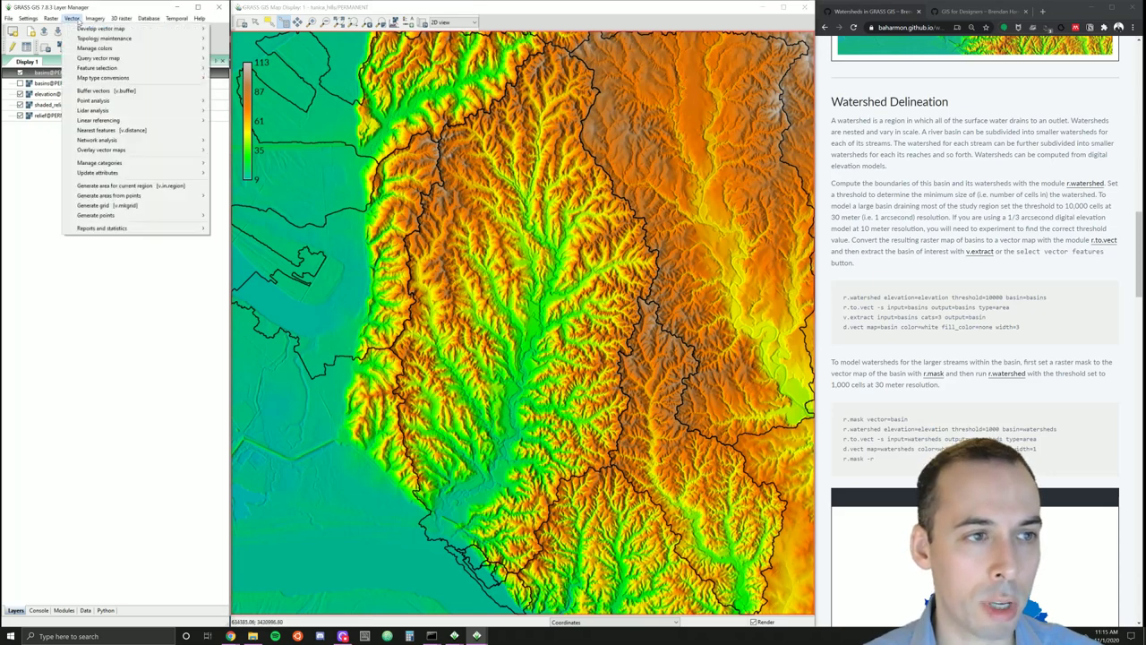
pyautogui.moveTo(170, 100)
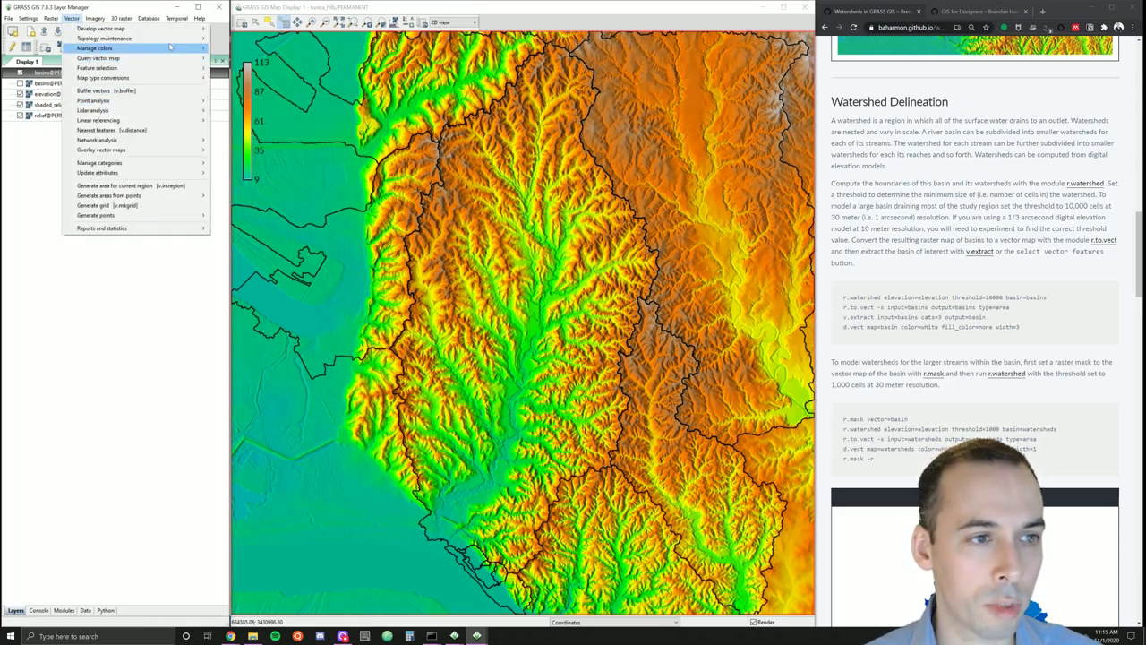
pyautogui.moveTo(168, 30)
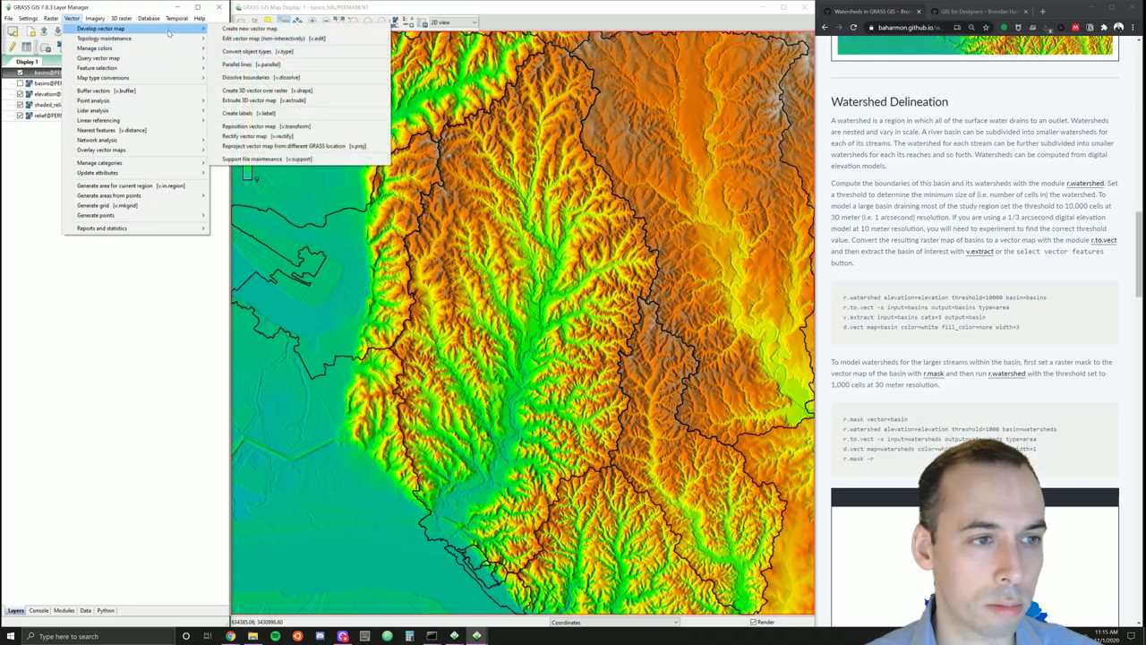
pyautogui.moveTo(167, 70)
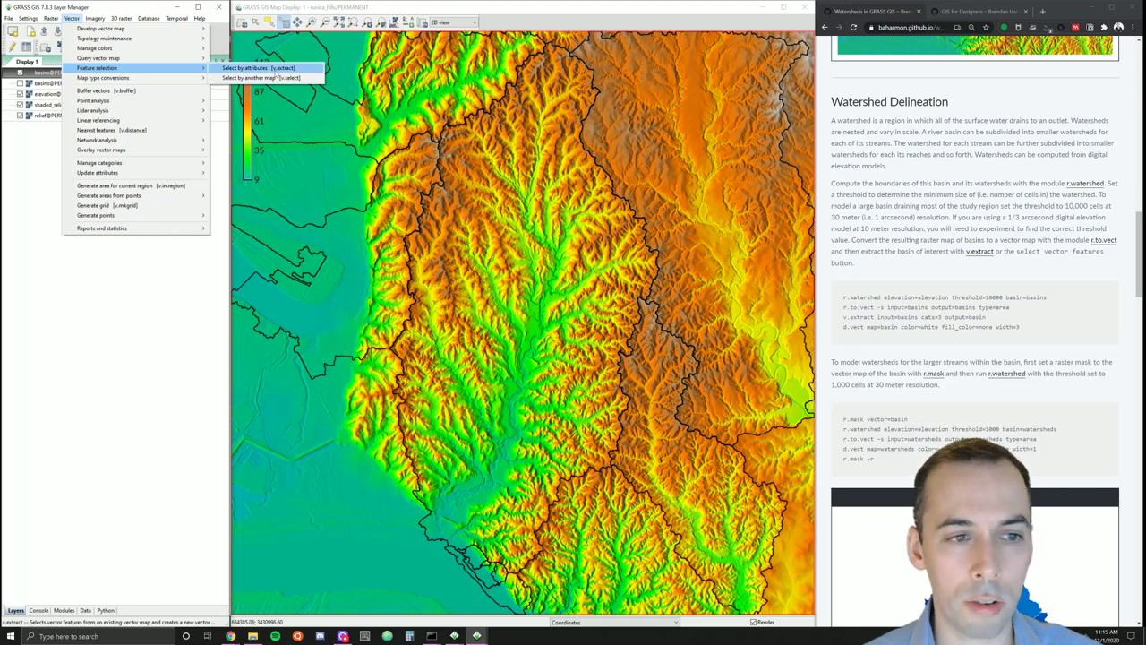
pyautogui.click(275, 6)
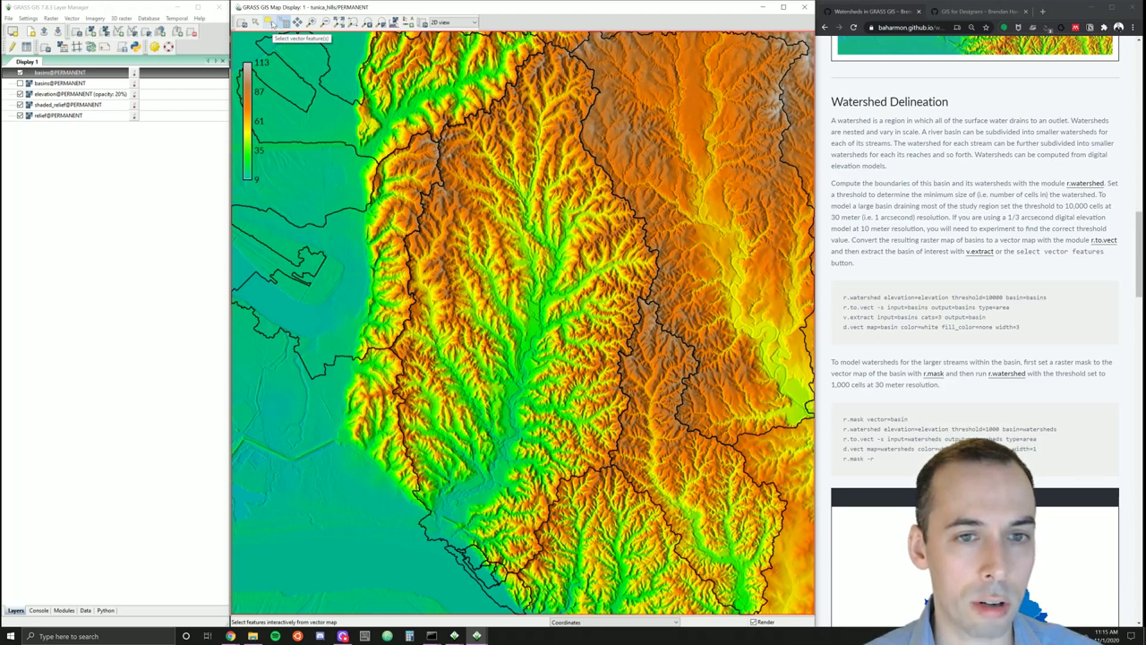
# - Interactively select the large central basin on the map, create a new vector map from it, and end the feature selection
pyautogui.click(272, 23)
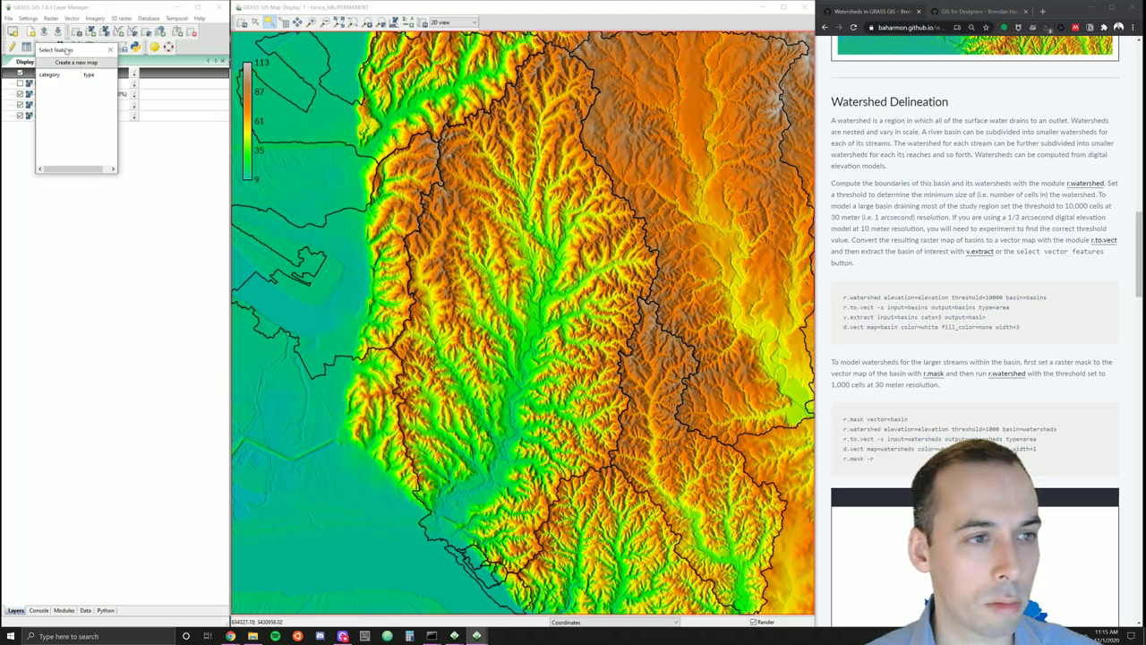
pyautogui.moveTo(67, 50); pyautogui.dragTo(215, 185)
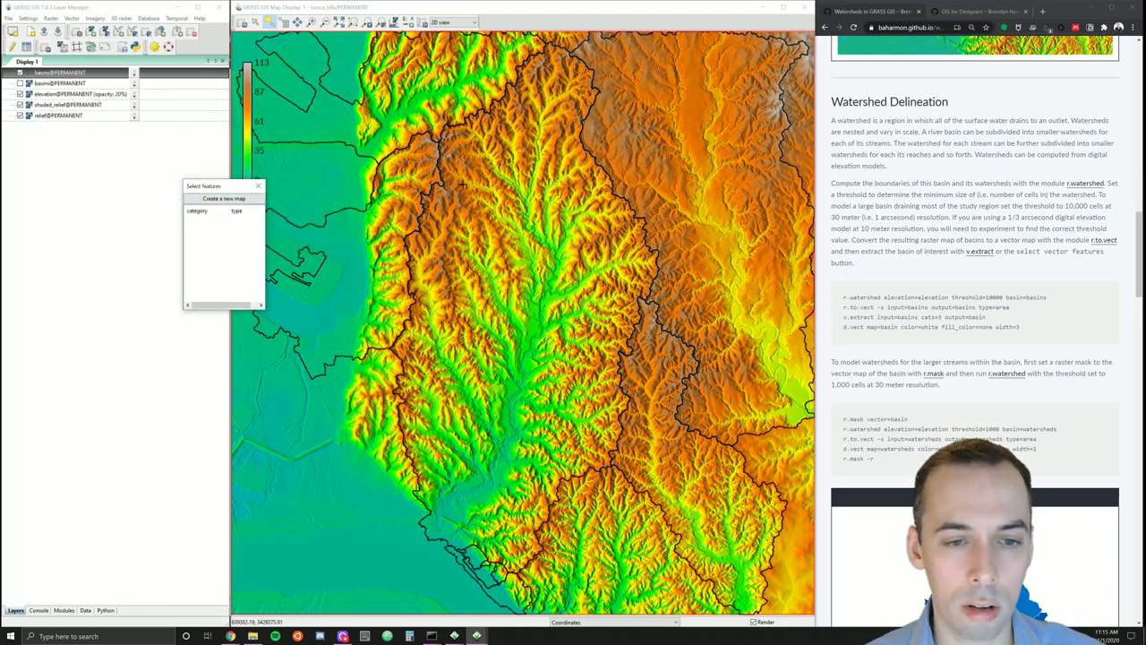
pyautogui.click(482, 238)
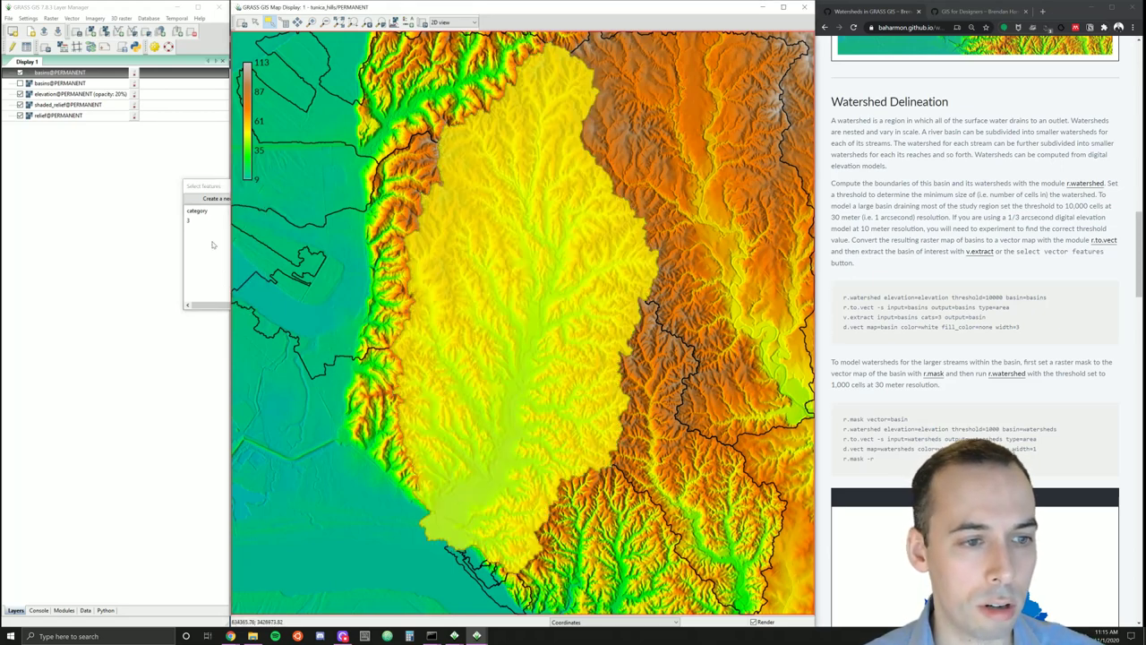
pyautogui.click(215, 198)
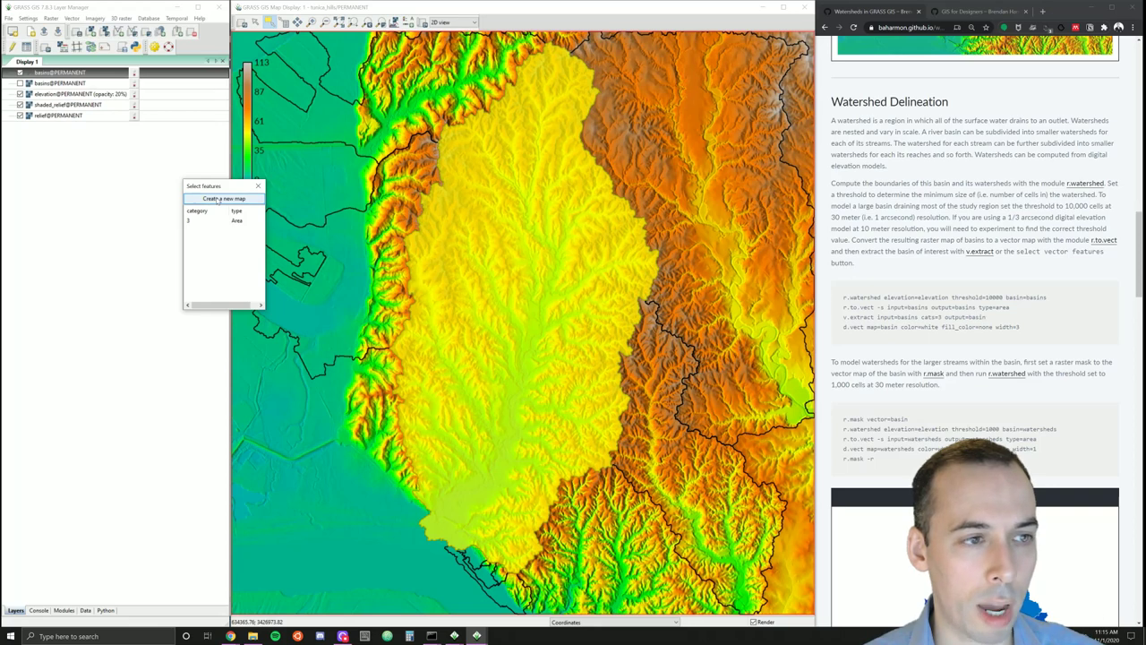
pyautogui.click(217, 199)
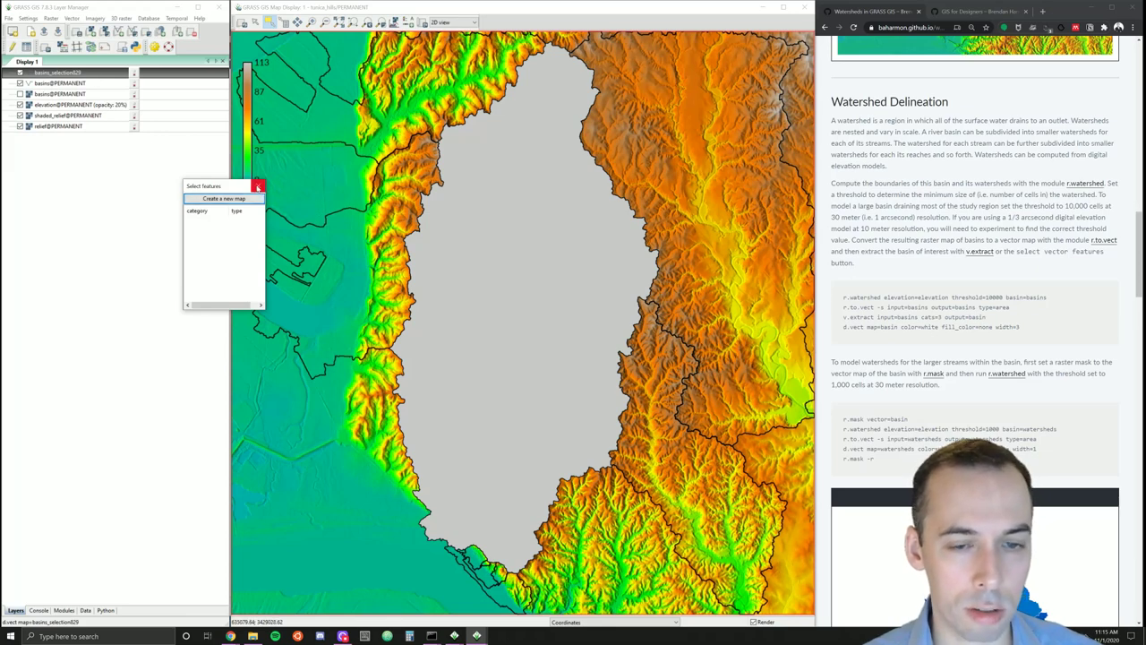
pyautogui.click(258, 187)
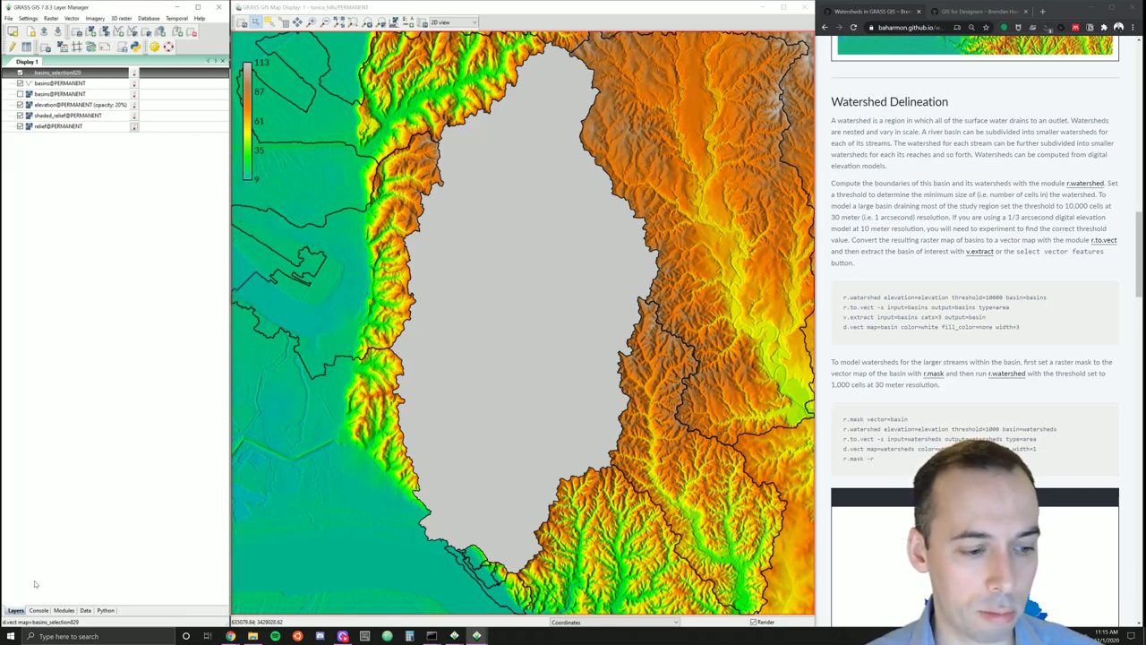
# - Rename the vector map basins_selection829 to basin with g.rename, launched from the command console, and close its dialog
pyautogui.click(39, 610)
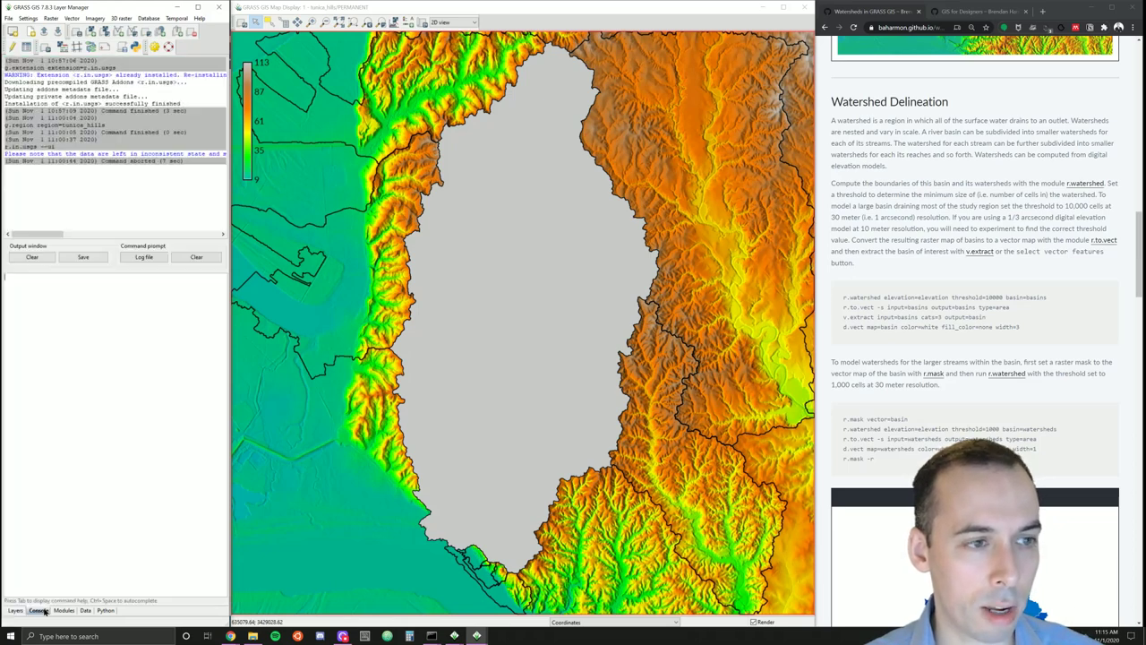
pyautogui.write('g.ren')
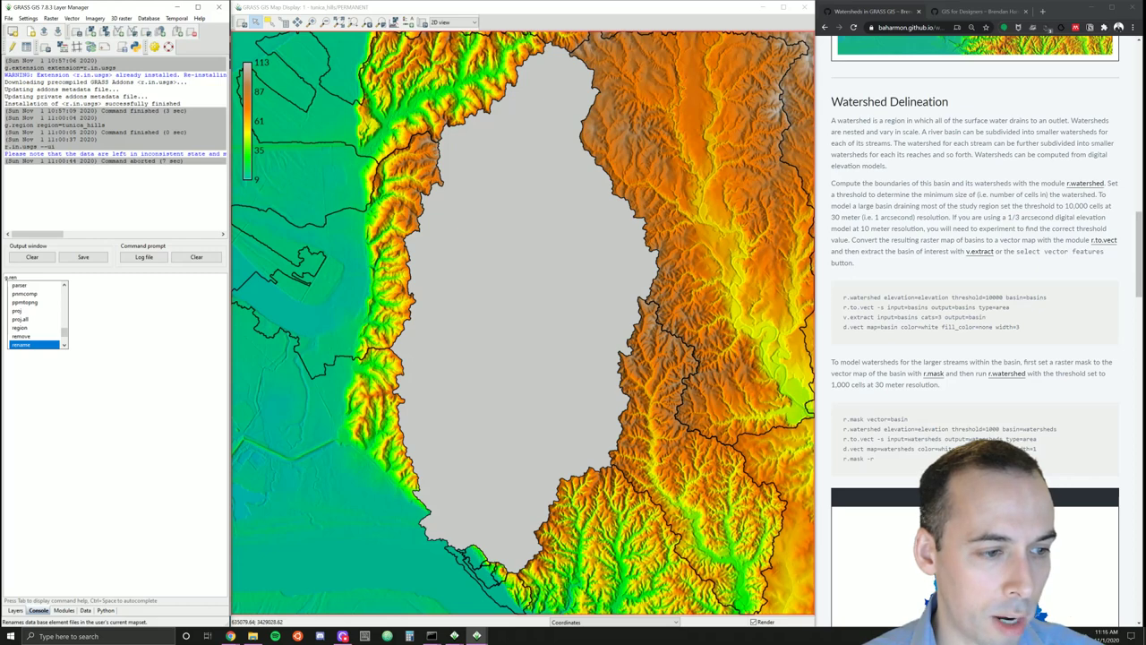
pyautogui.press('Return')
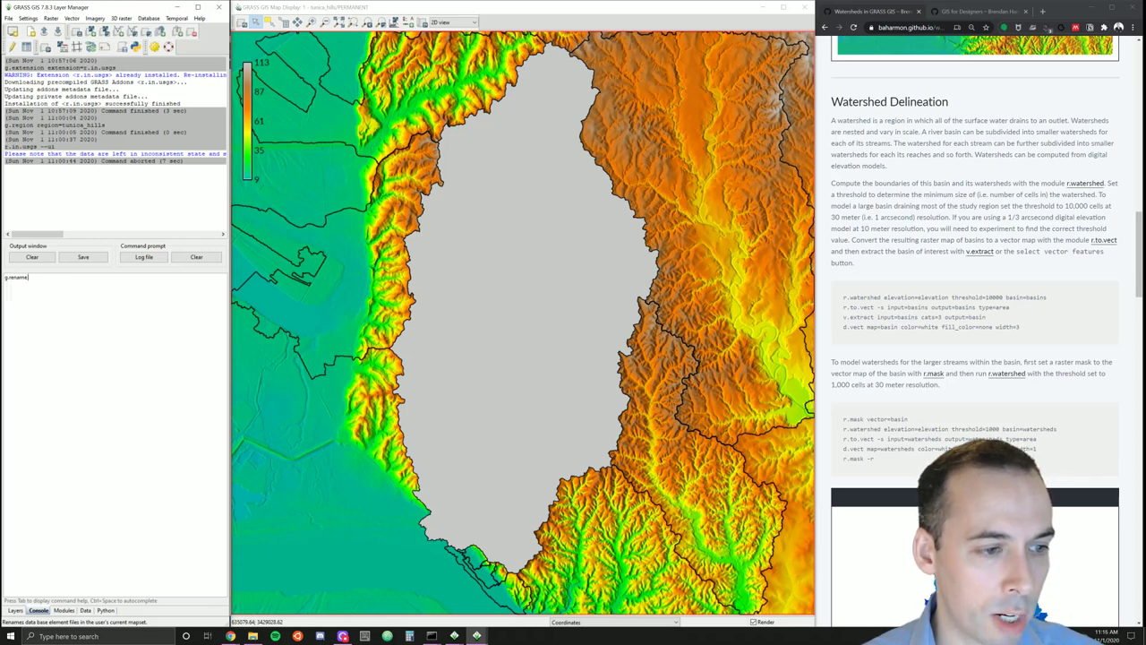
pyautogui.press('Return')
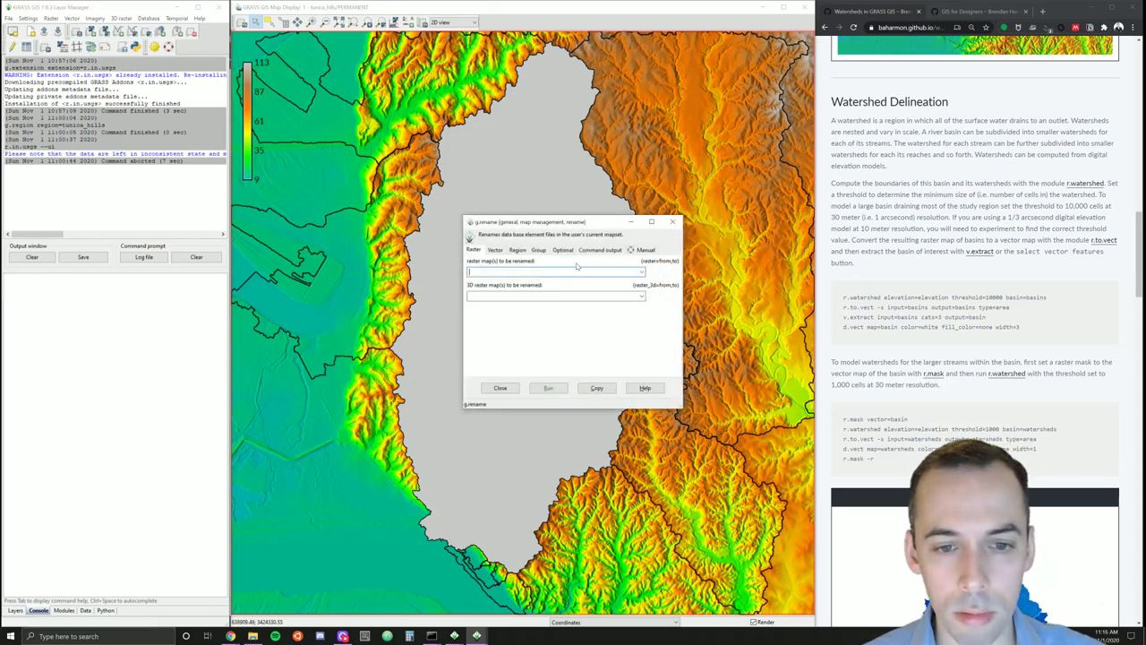
pyautogui.click(495, 250)
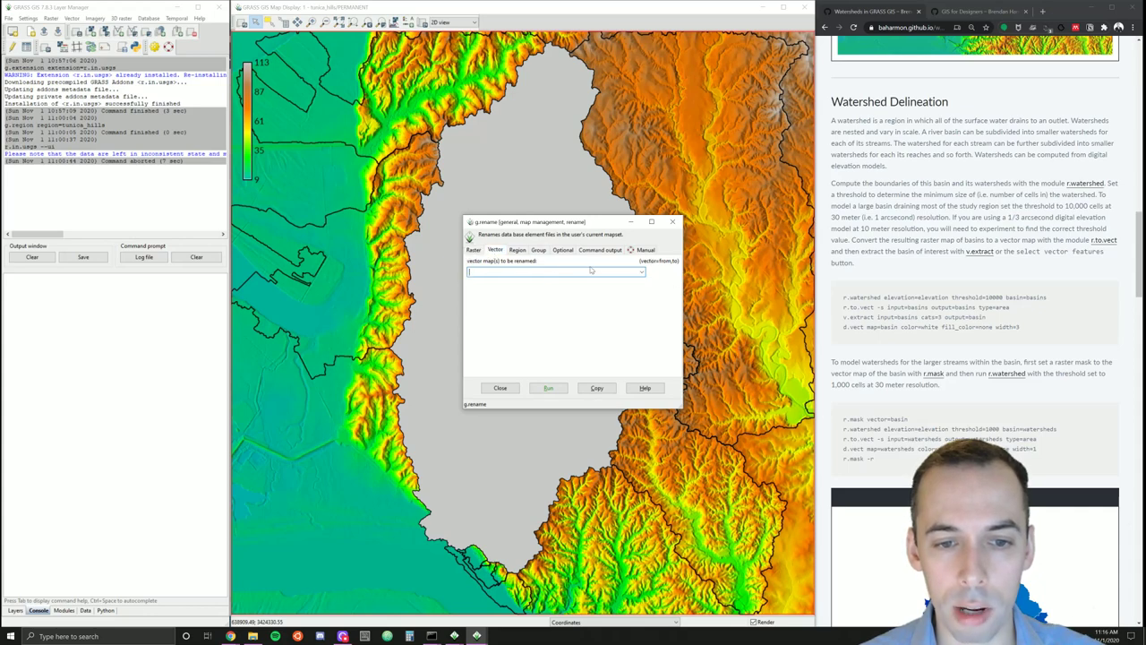
pyautogui.click(641, 271)
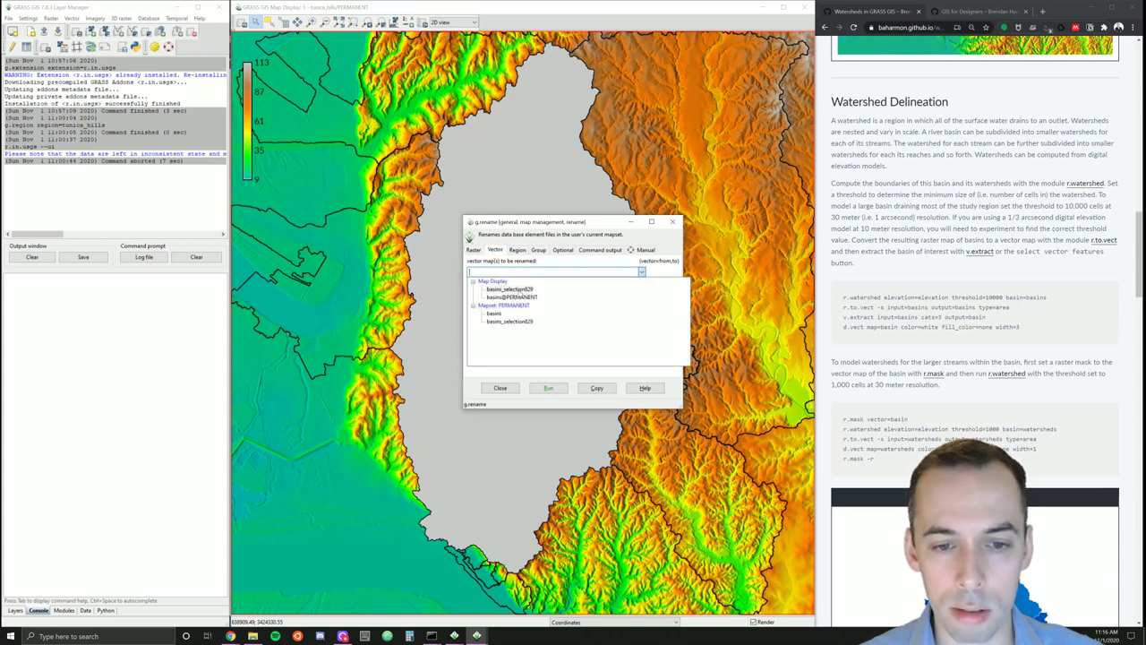
pyautogui.click(512, 289)
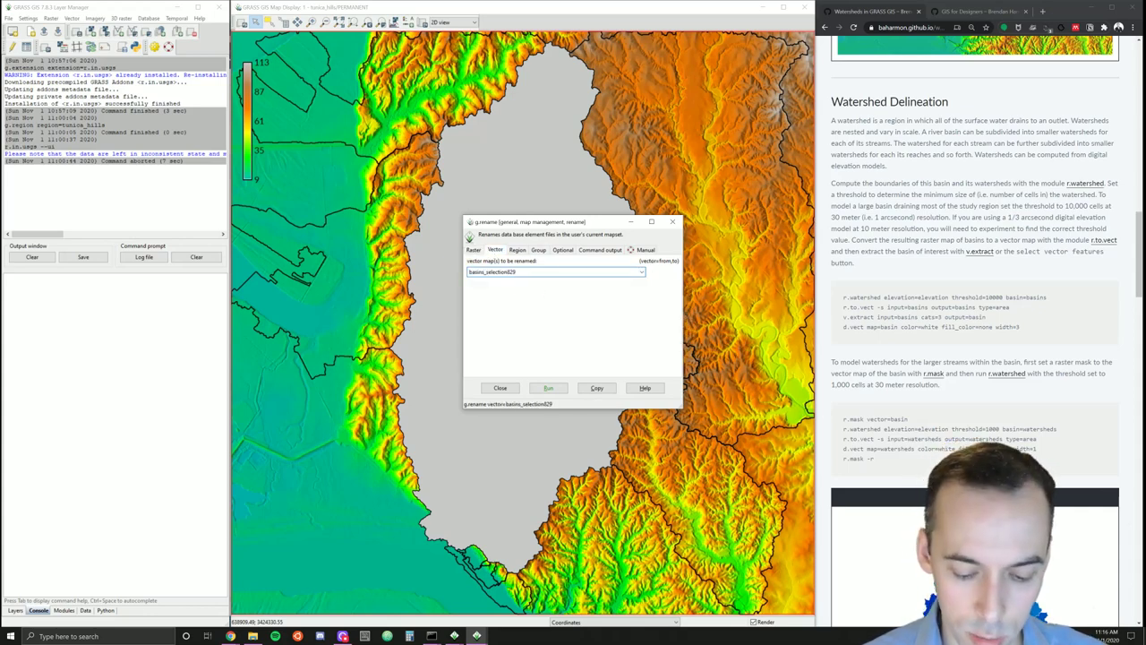
pyautogui.write(',basin')
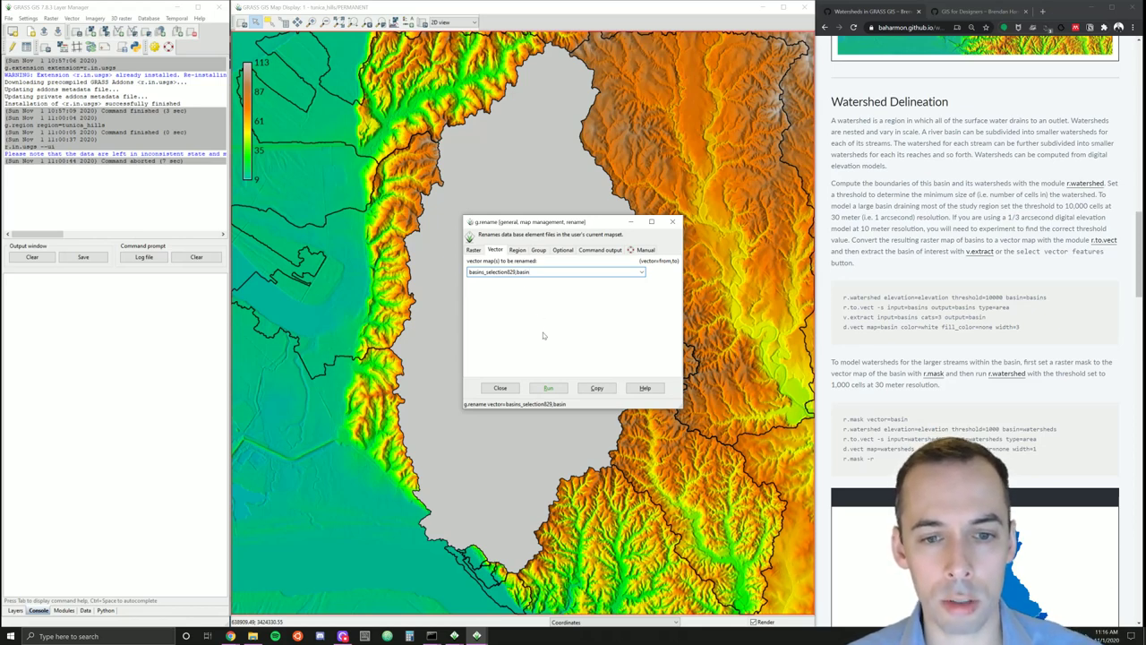
pyautogui.click(562, 389)
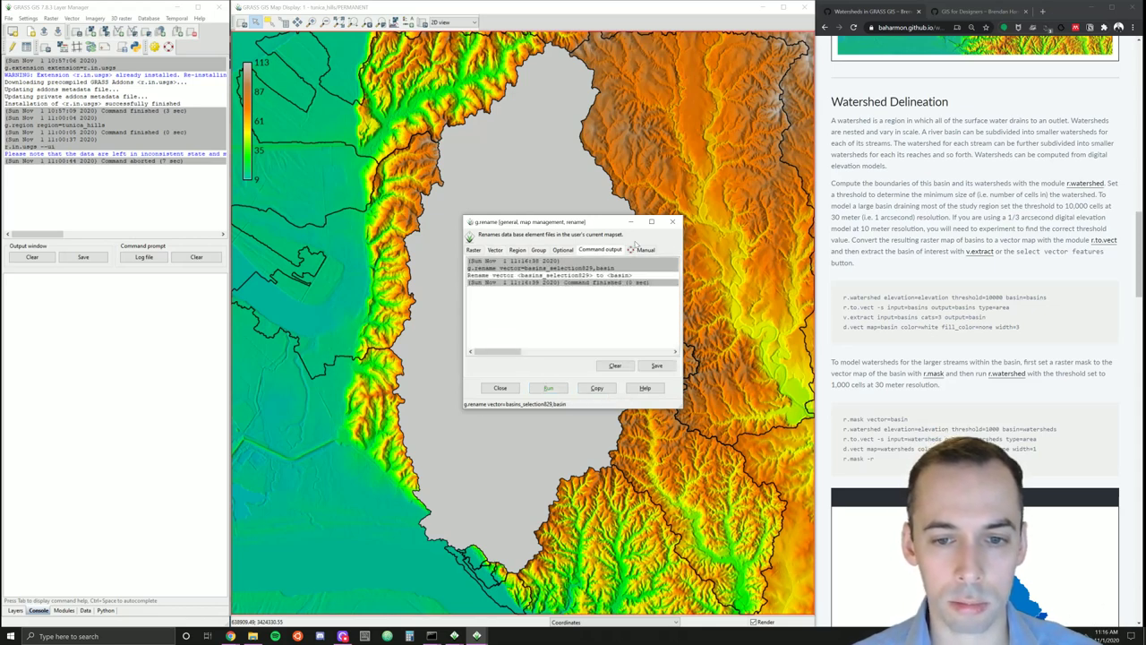
pyautogui.click(672, 222)
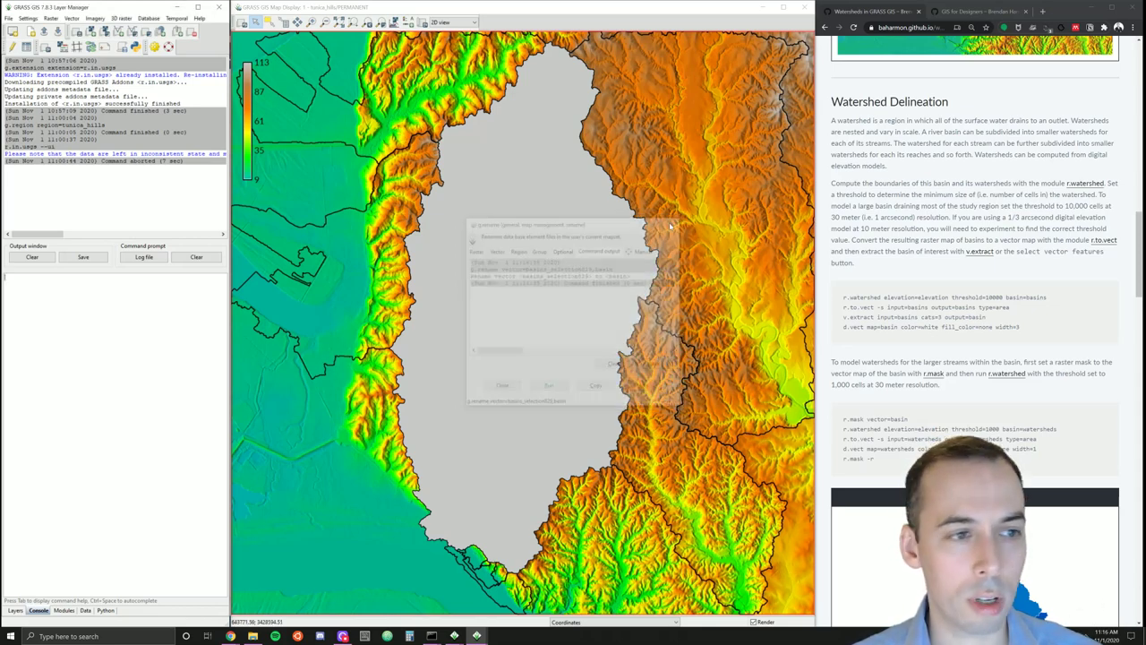
# - Remove the basins_selection829 layer and both basins layers from the layer tree
pyautogui.click(18, 611)
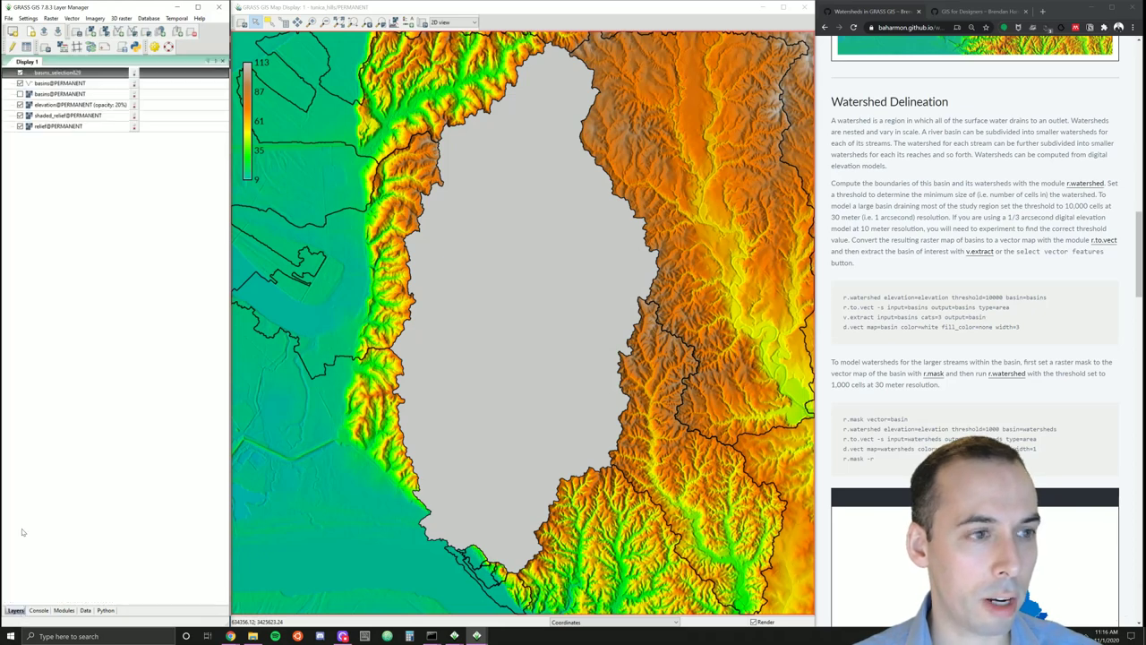
pyautogui.keyDown('ctrl'); pyautogui.click(59, 82); pyautogui.keyUp('ctrl')
pyautogui.keyDown('ctrl'); pyautogui.click(50, 94); pyautogui.keyUp('ctrl')
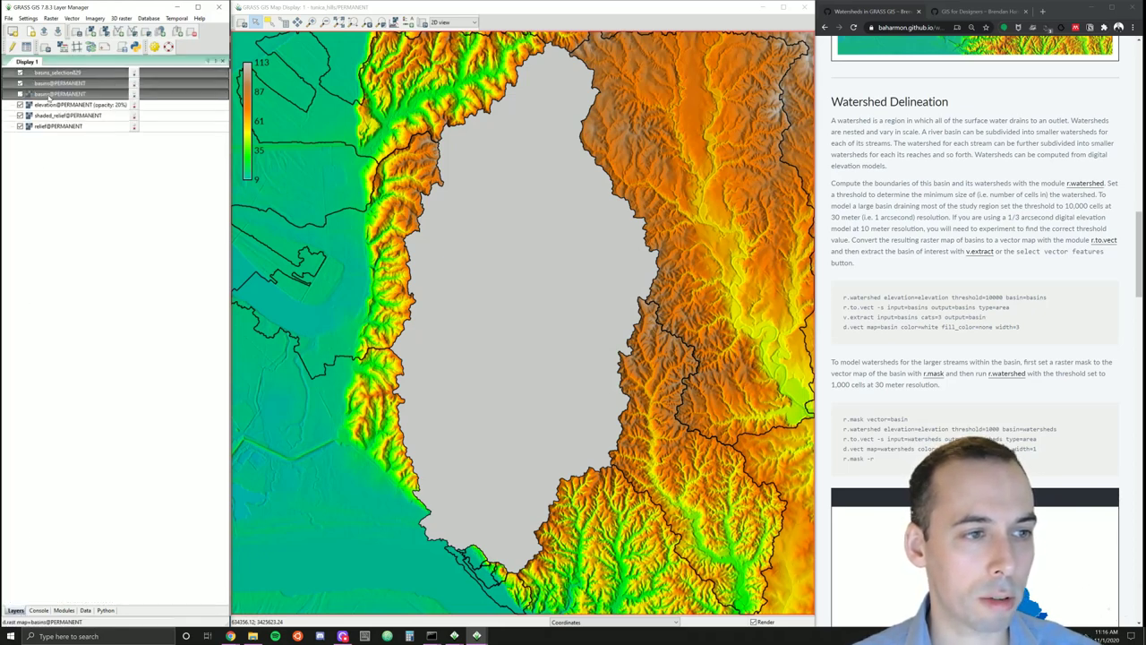
pyautogui.press('Delete')
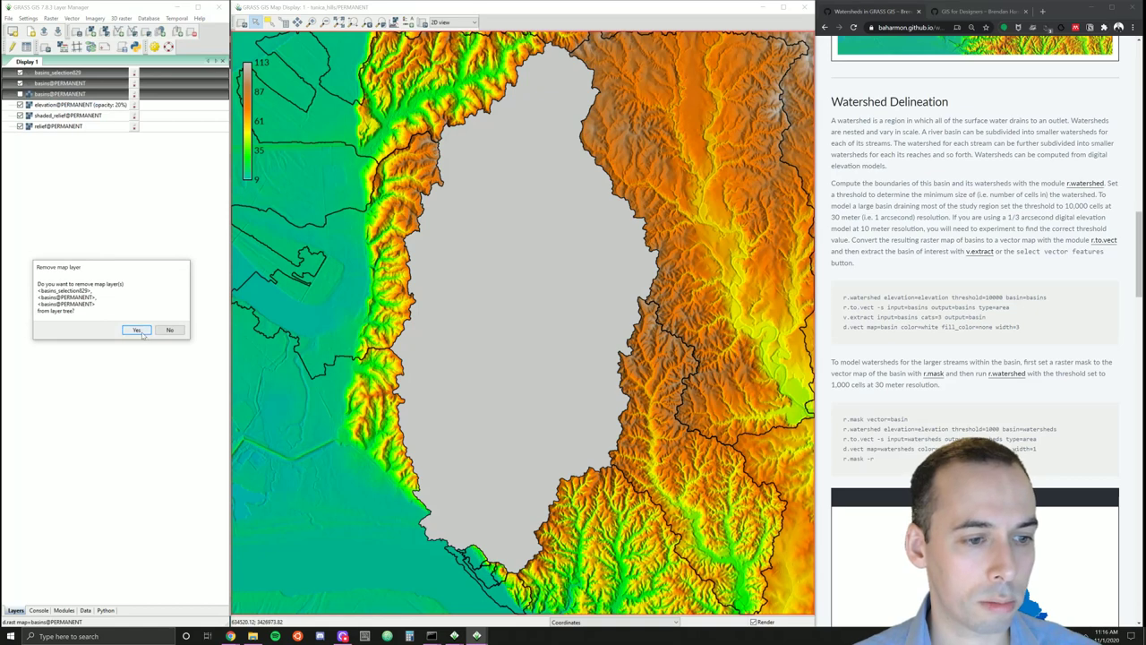
pyautogui.click(136, 331)
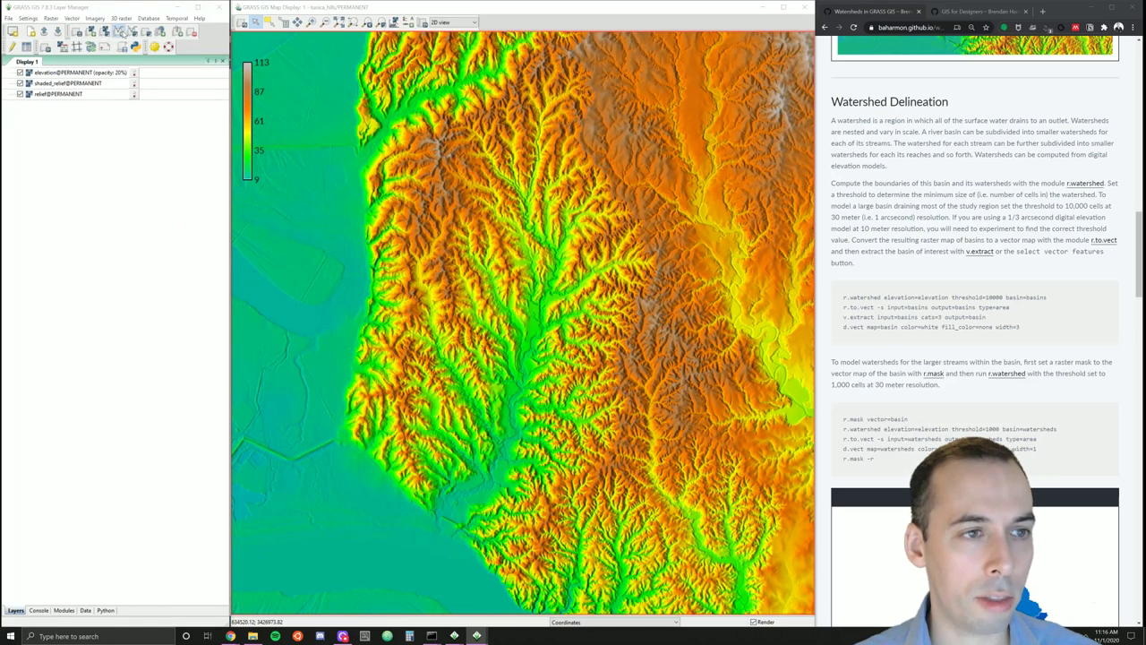
# - Add the vector map basin from the PERMANENT mapset as a new display layer
pyautogui.click(119, 30)
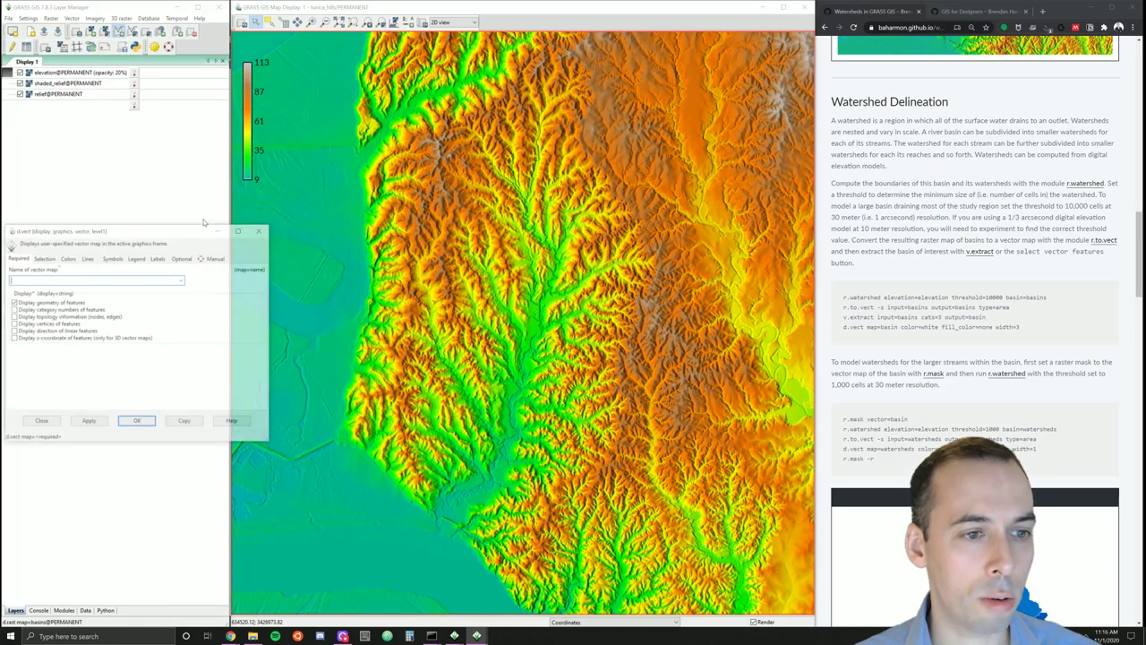
pyautogui.click(183, 280)
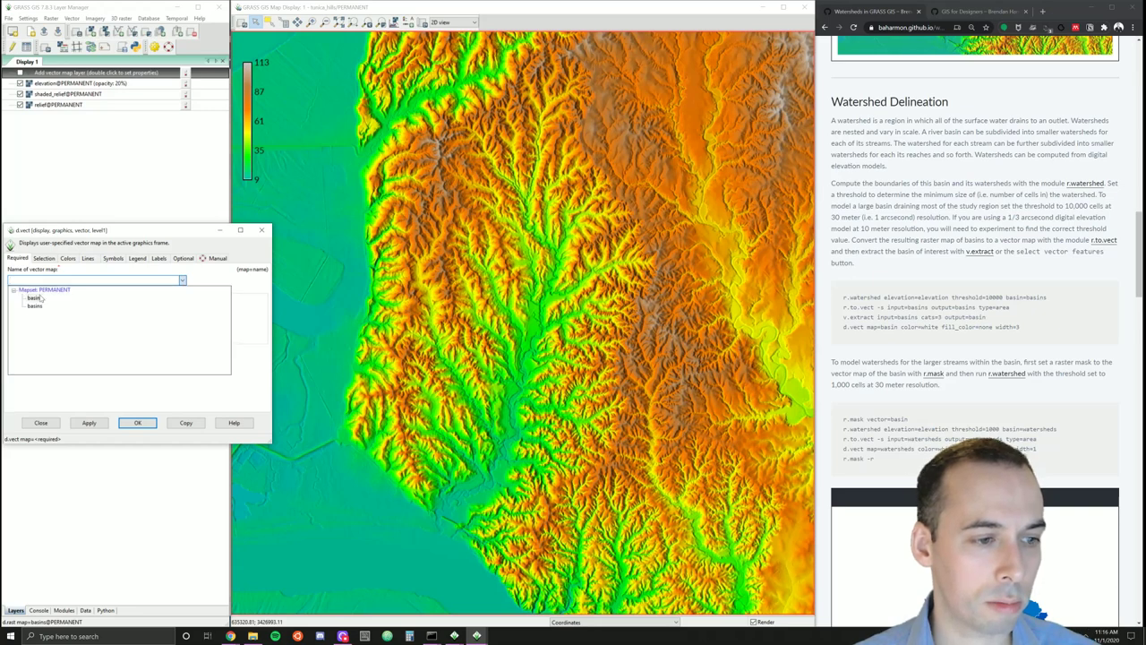
pyautogui.click(40, 297)
pyautogui.click(137, 422)
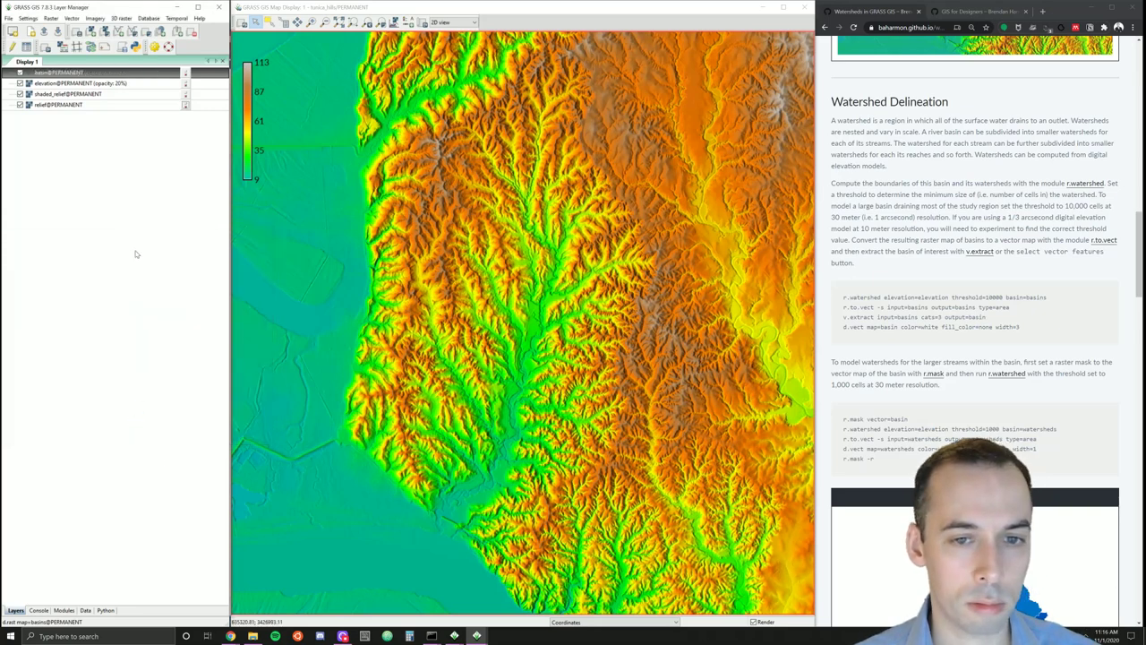
# - Give the basin vector layer a transparent area fill and a line width of 2, and confirm its display settings
pyautogui.doubleClick(54, 73)
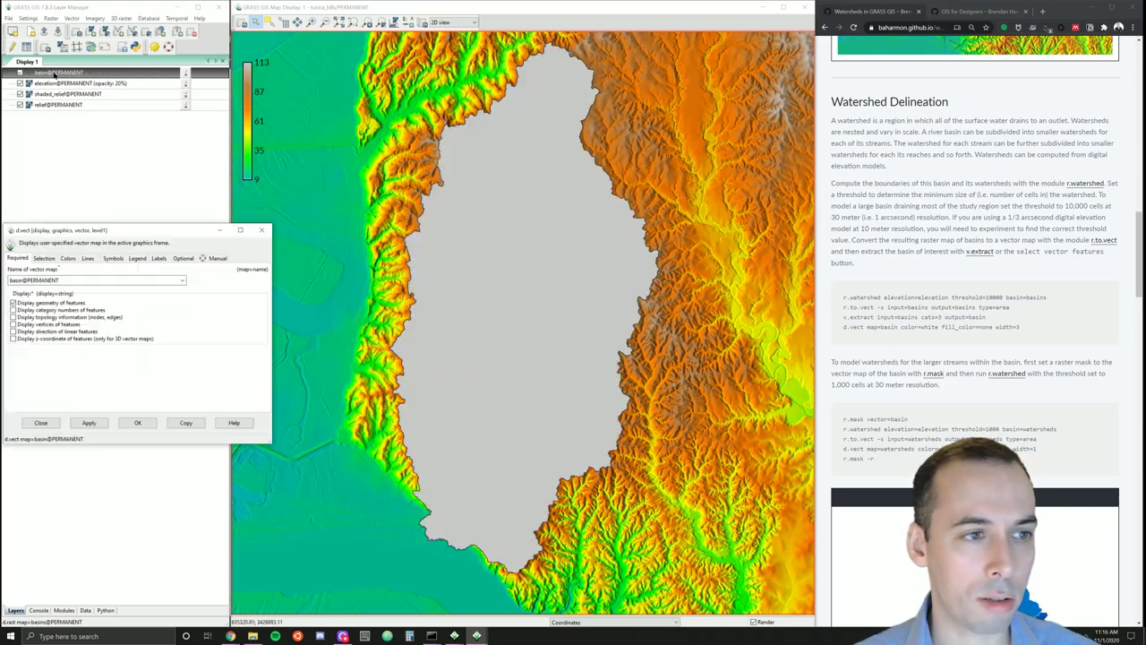
pyautogui.click(68, 258)
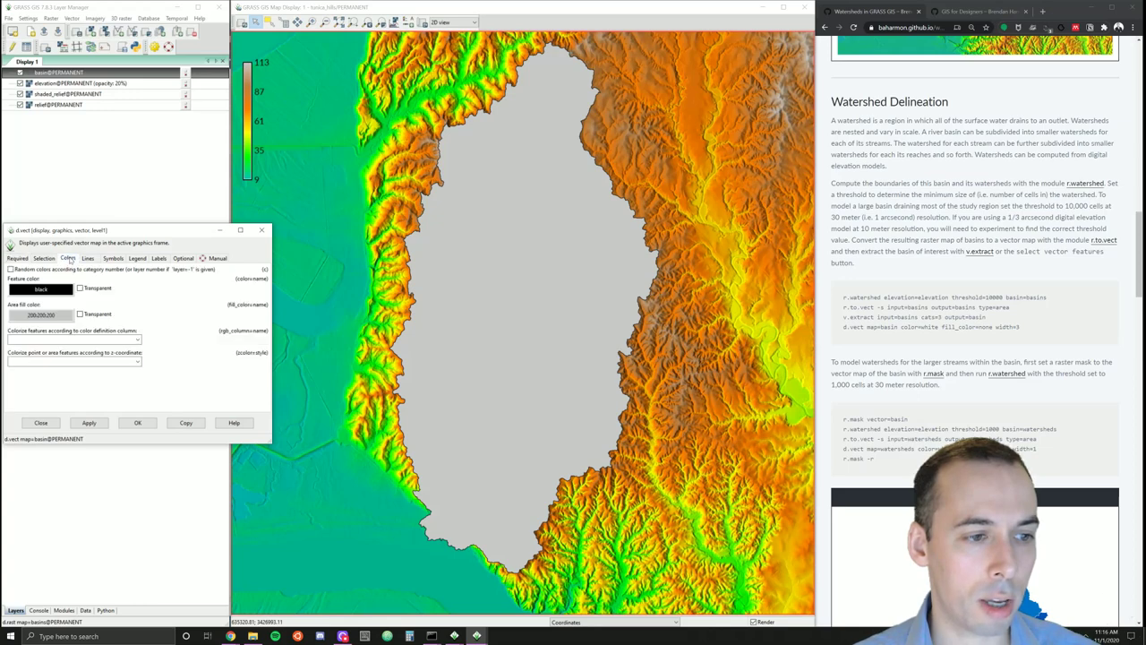
pyautogui.click(81, 314)
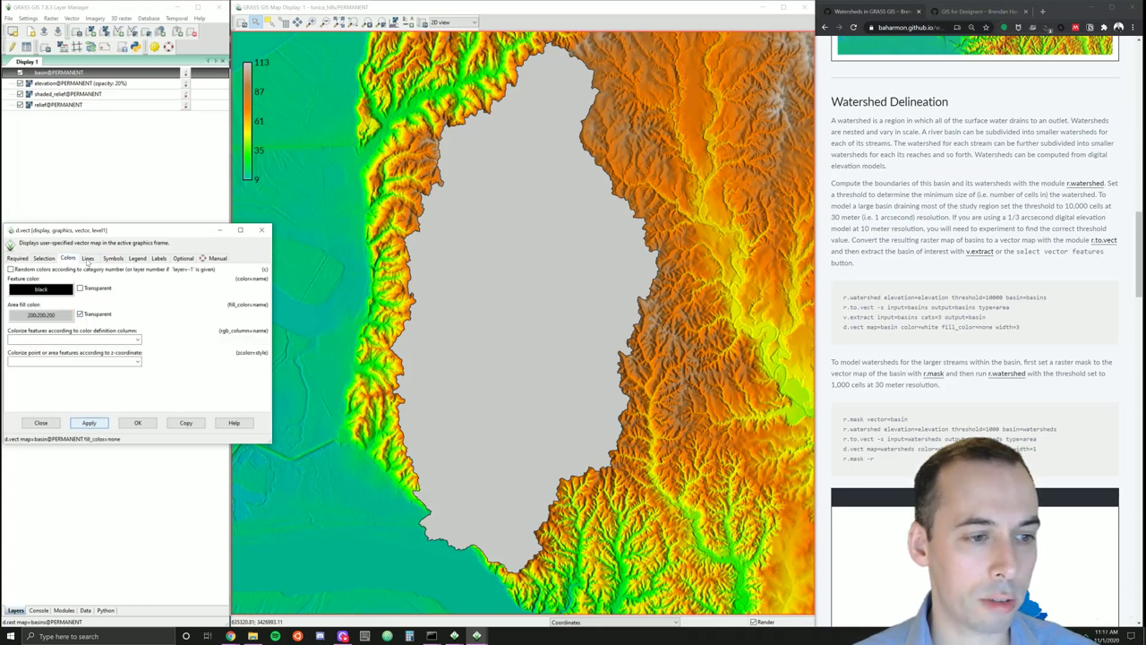
pyautogui.click(89, 258)
pyautogui.click(71, 275)
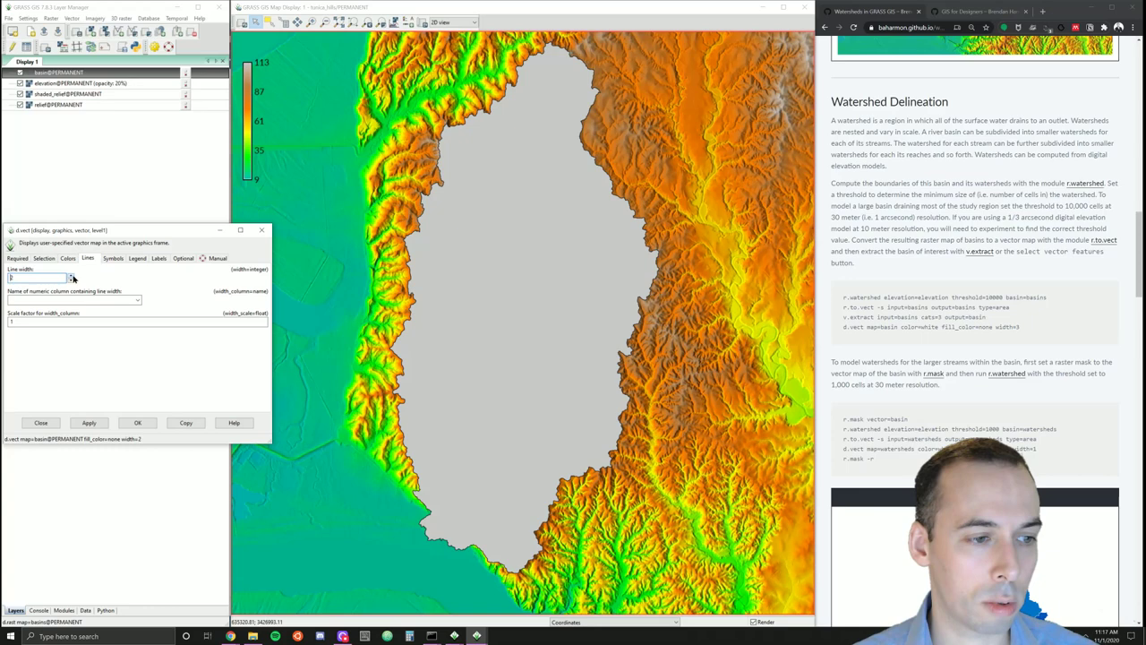
pyautogui.click(90, 424)
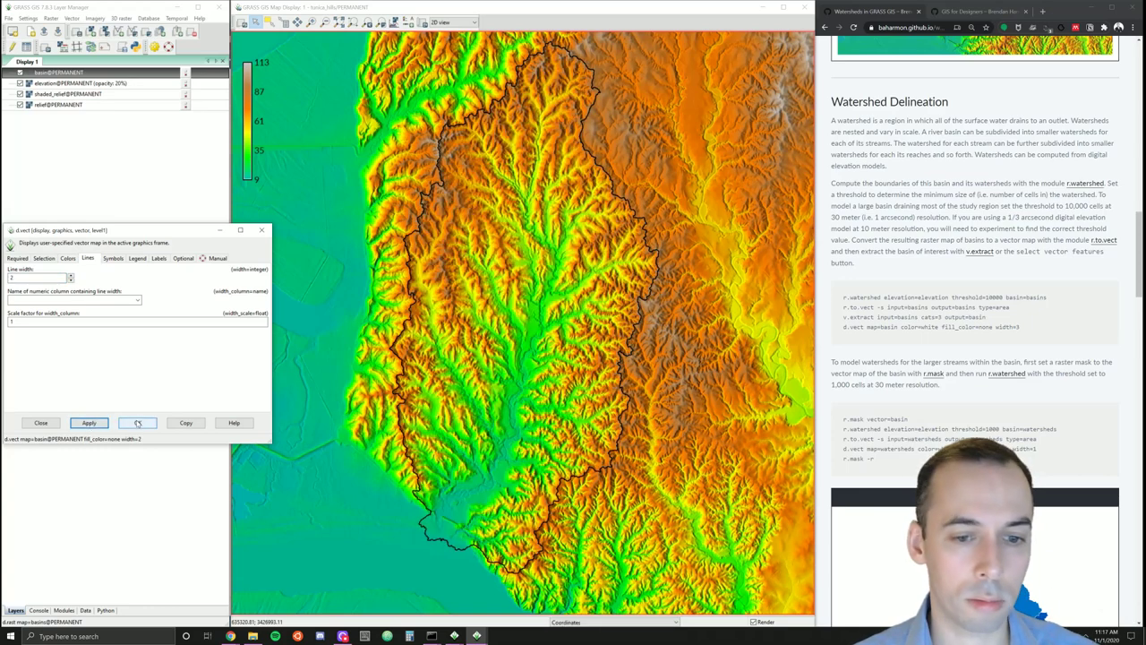
pyautogui.click(137, 423)
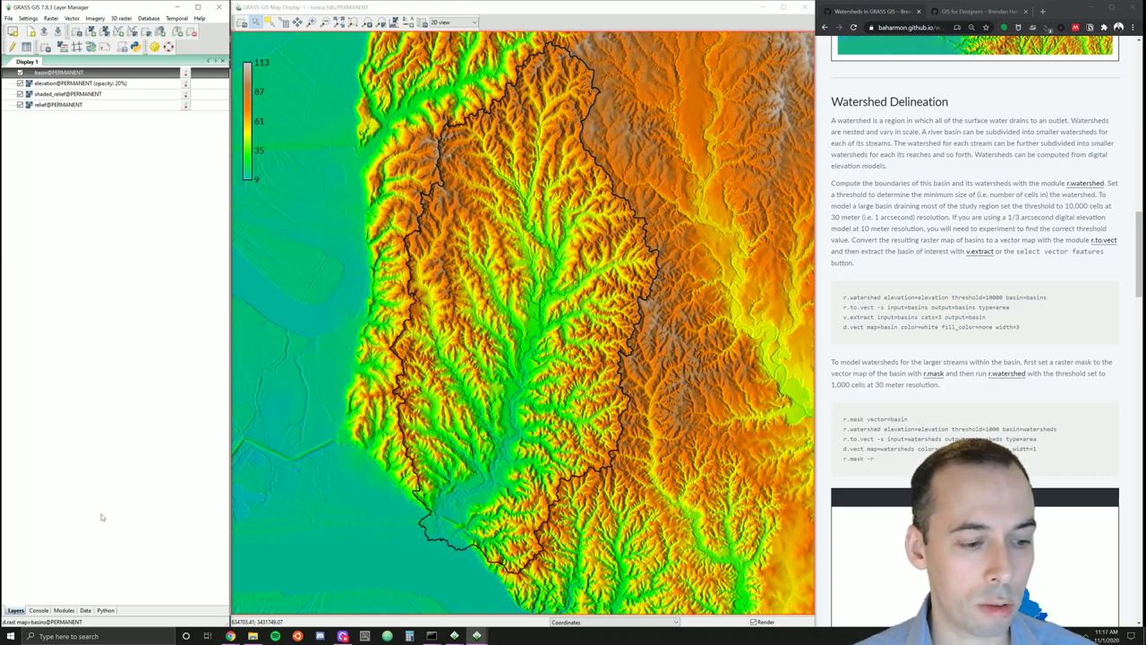
# - Create a raster mask from the vector map basin@PERMANENT with r.mask, found among the raster modules, and close its dialog
pyautogui.click(64, 610)
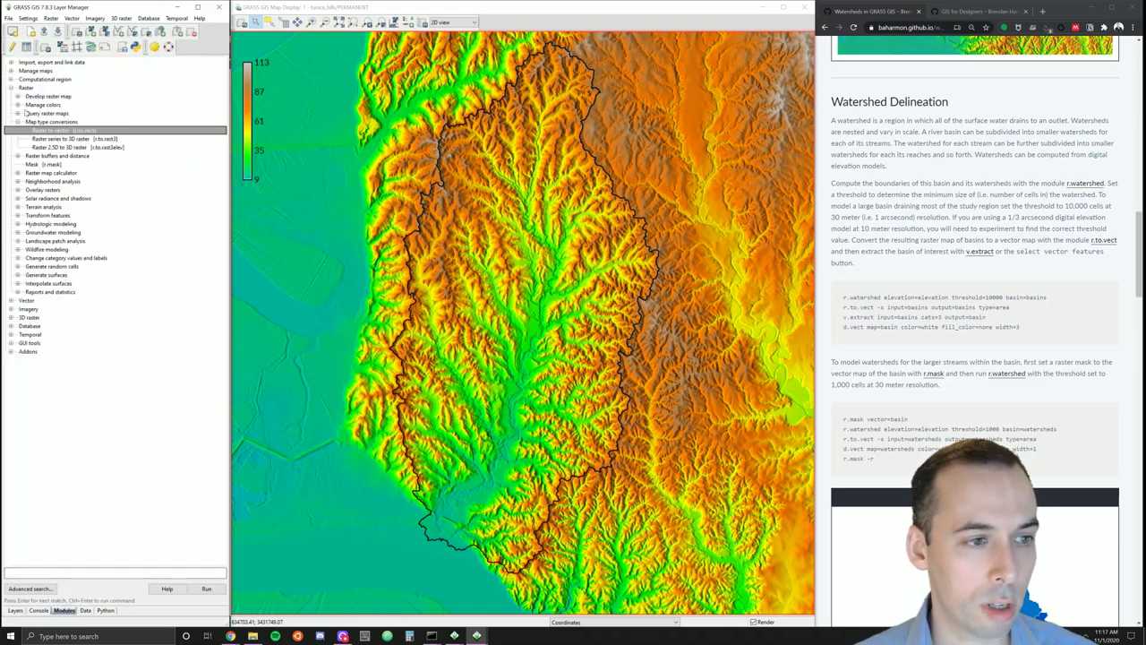
pyautogui.click(18, 124)
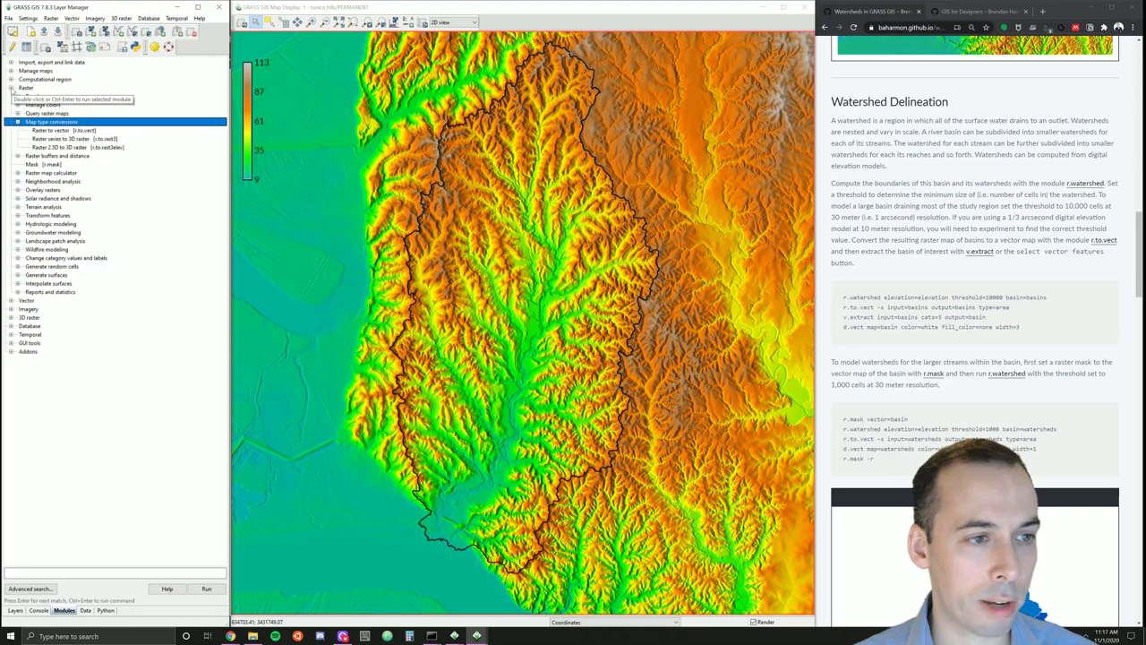
pyautogui.click(17, 123)
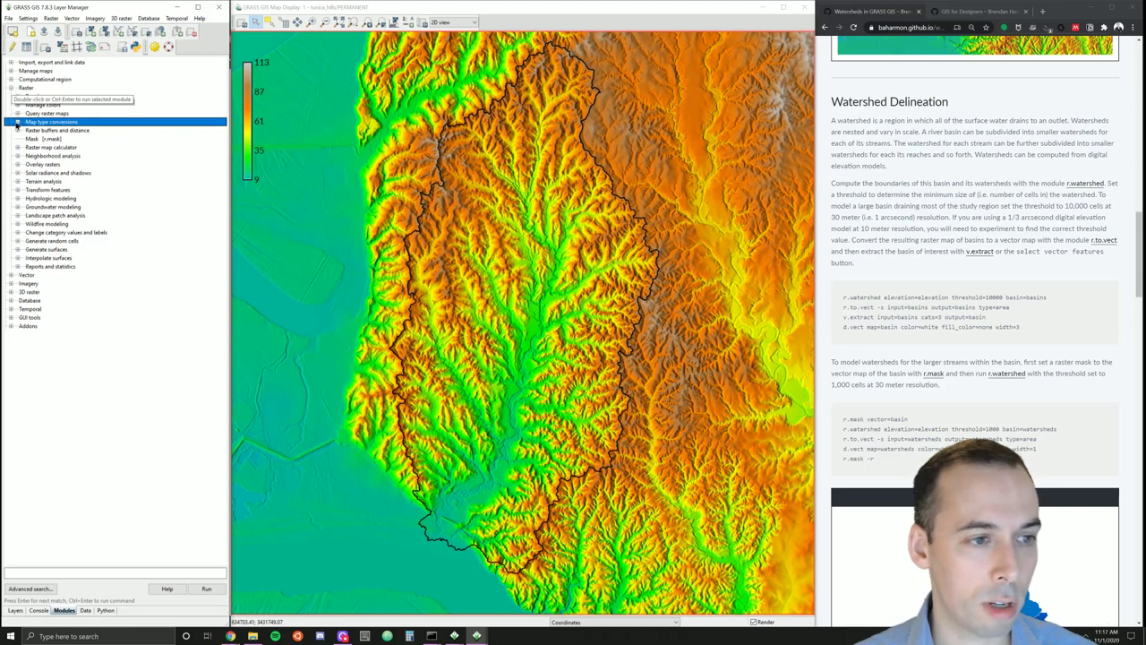
pyautogui.click(43, 139)
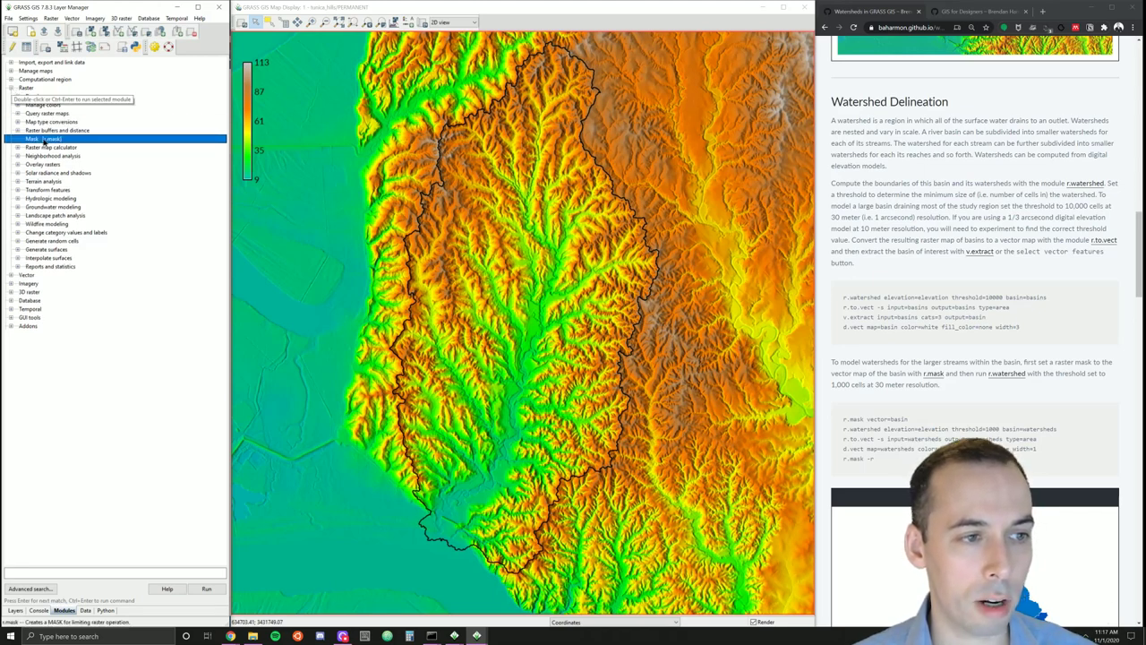
pyautogui.doubleClick(43, 140)
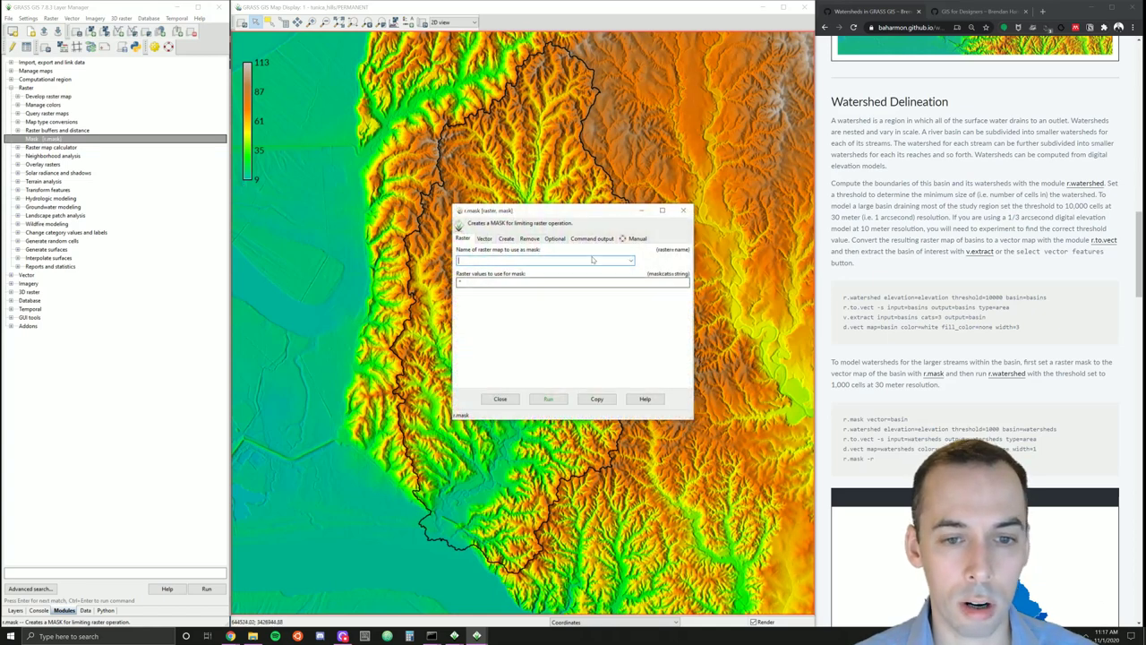
pyautogui.click(488, 239)
pyautogui.click(630, 261)
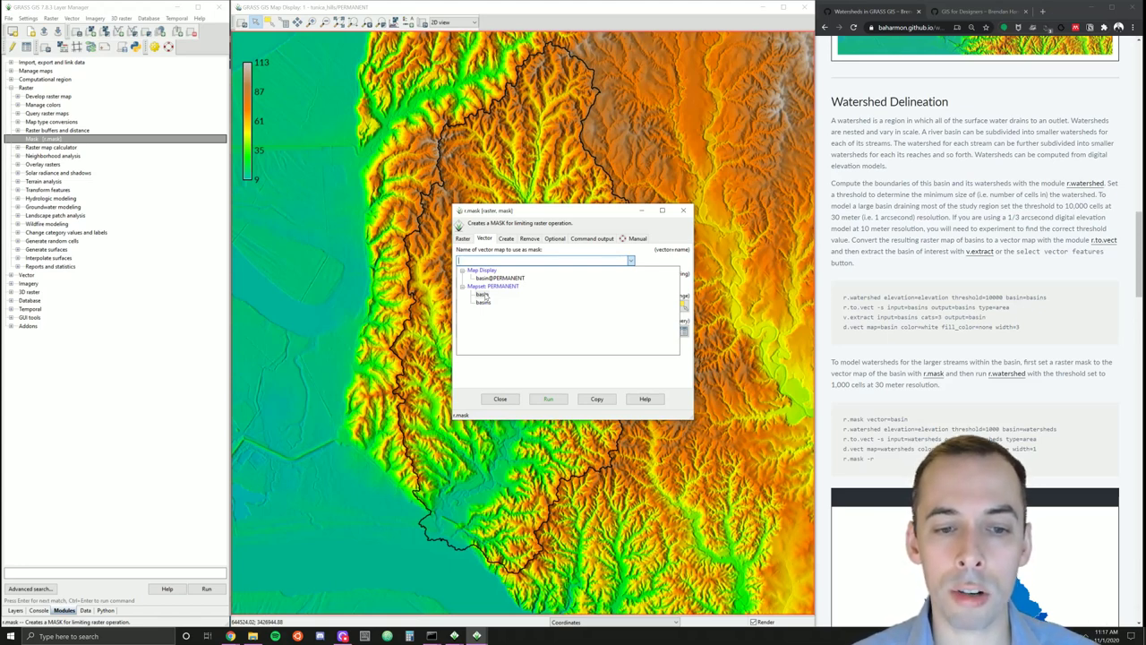
pyautogui.click(482, 295)
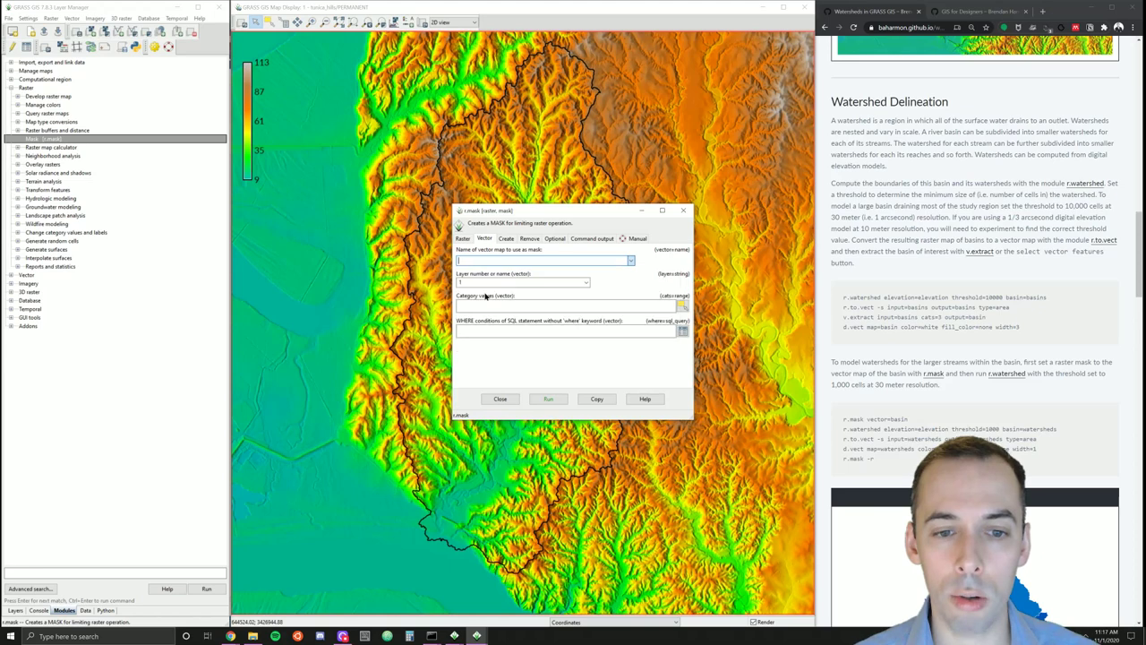
pyautogui.click(549, 400)
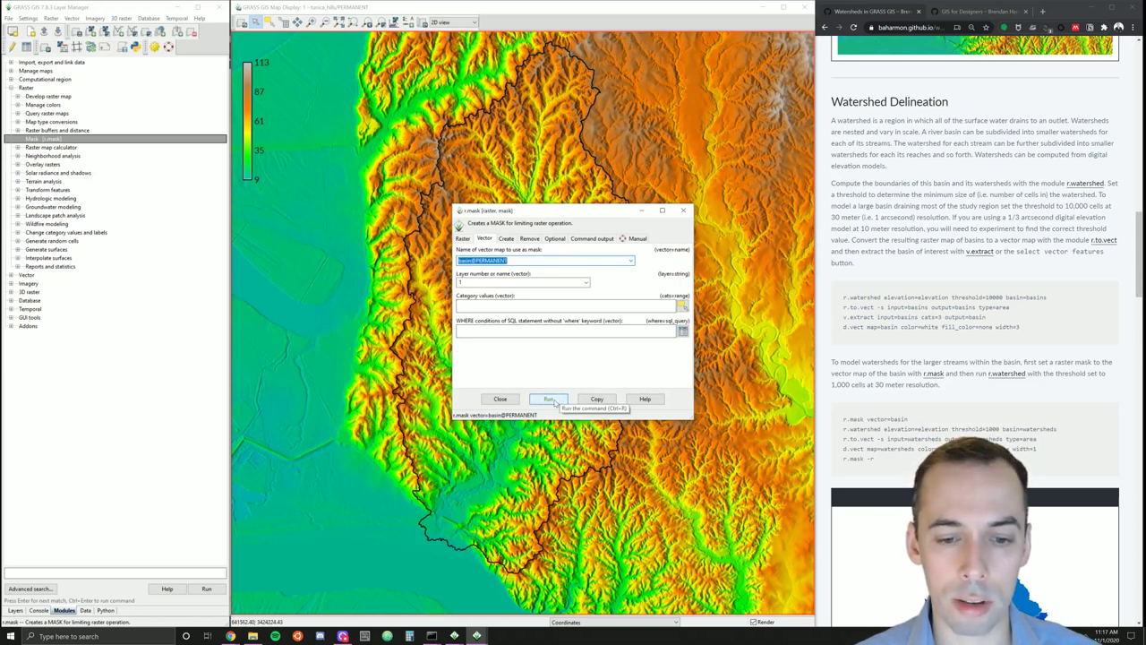
pyautogui.click(550, 399)
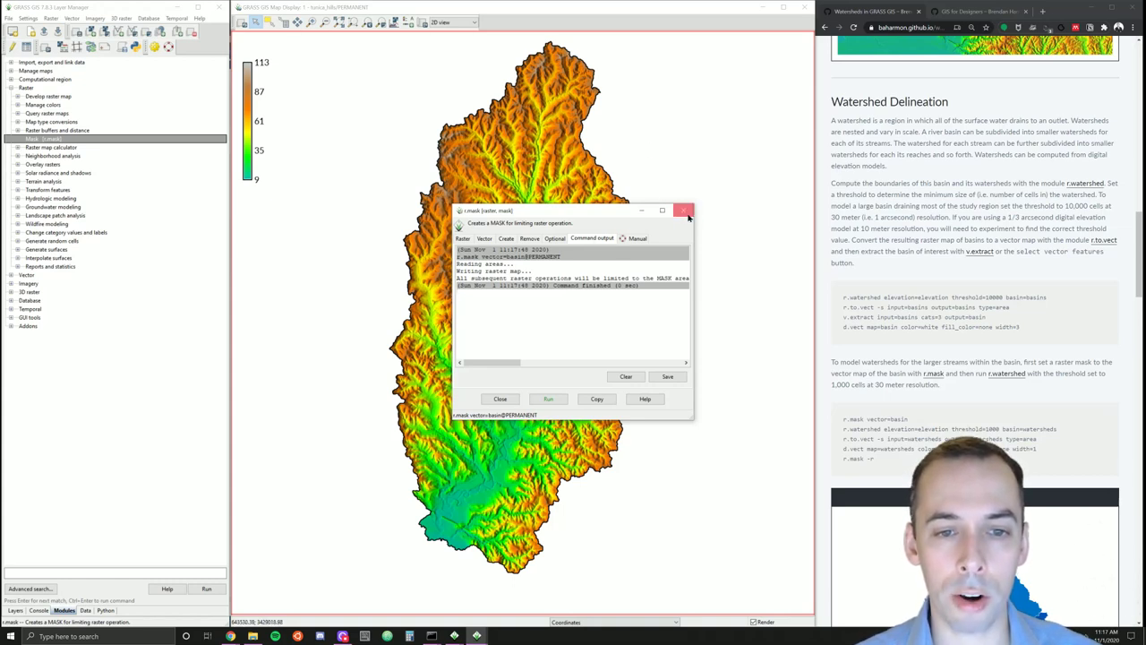
pyautogui.click(688, 216)
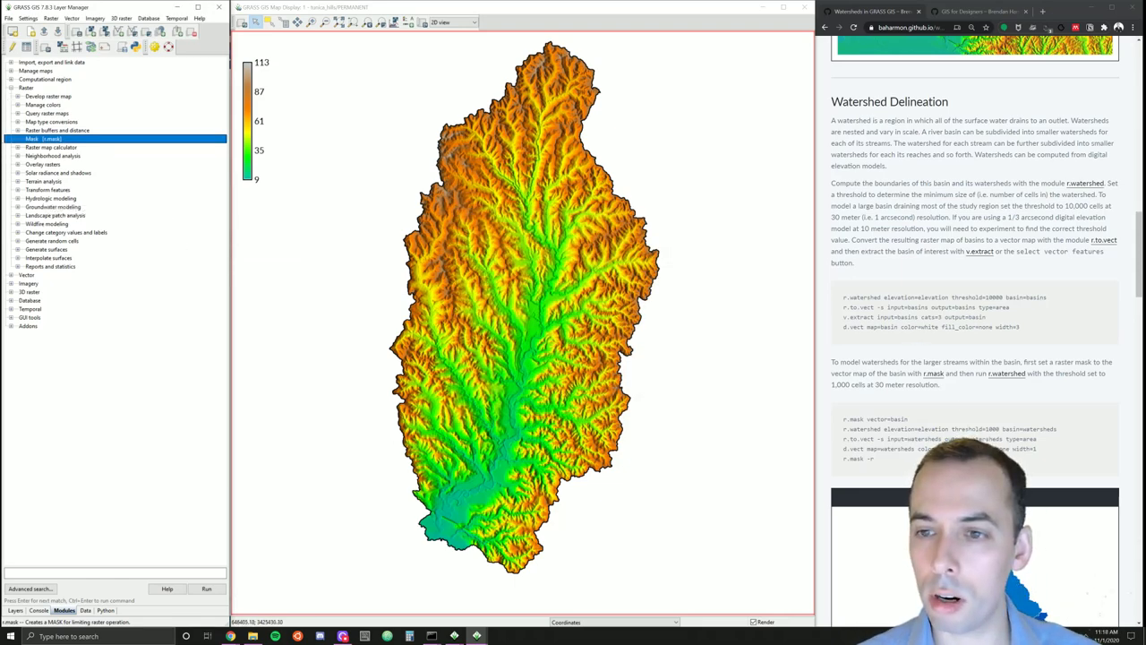
# - Bring back the open r.watershed dialog and set the minimum exterior watershed basin size to 1000 for the elevation raster
pyautogui.scroll(-3, 879, 312)
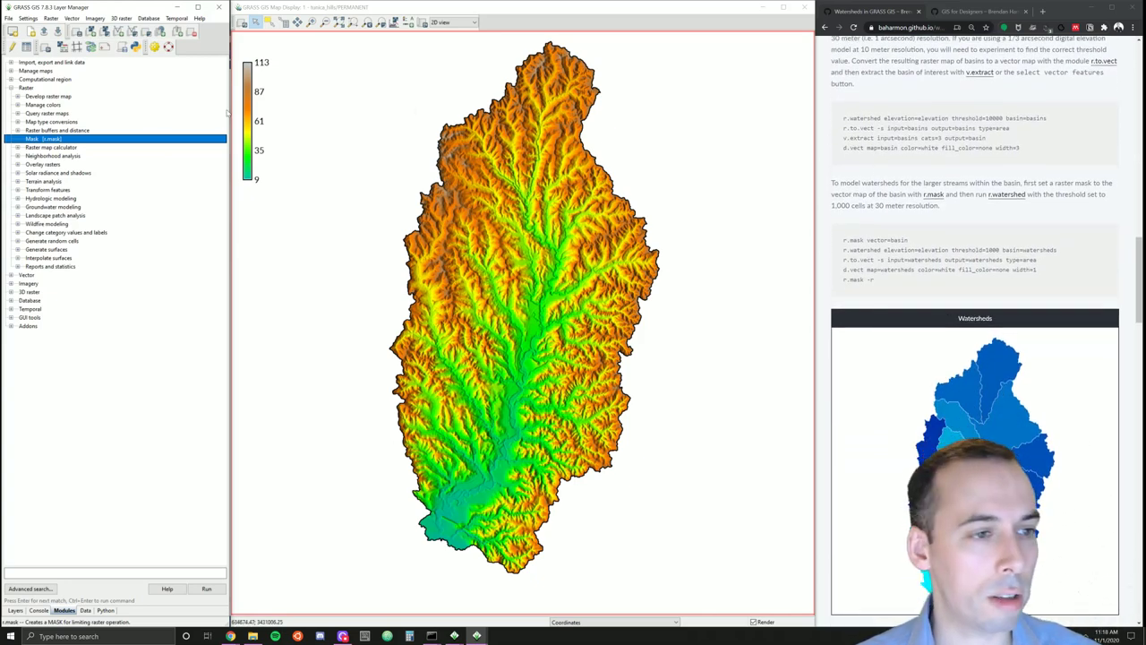
pyautogui.click(14, 610)
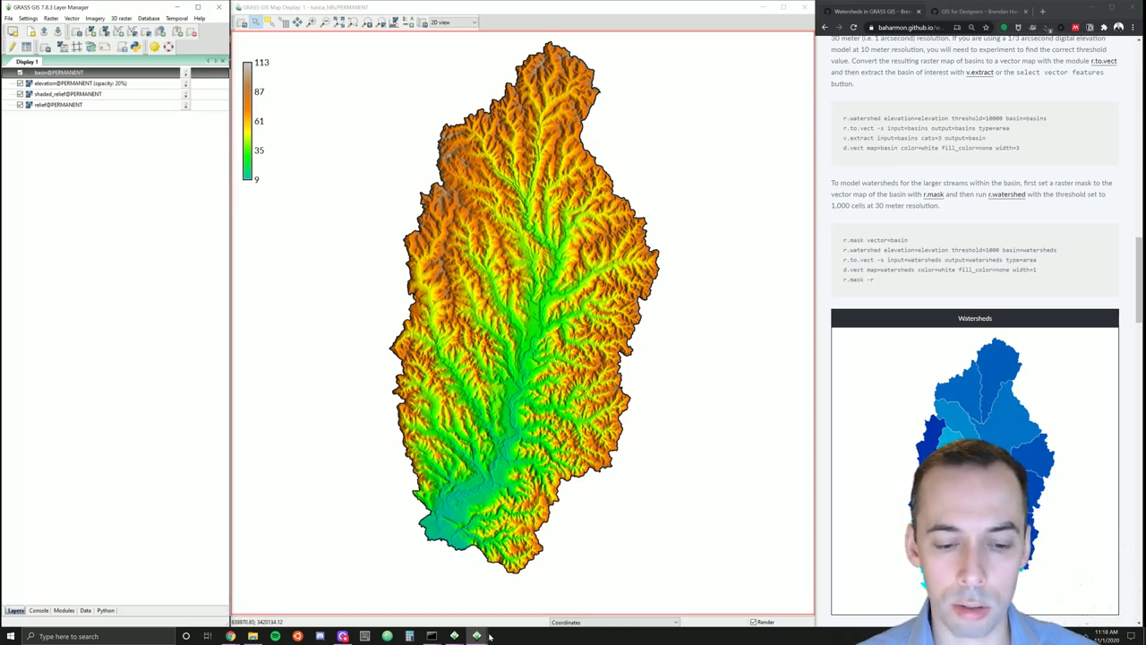
pyautogui.moveTo(479, 635)
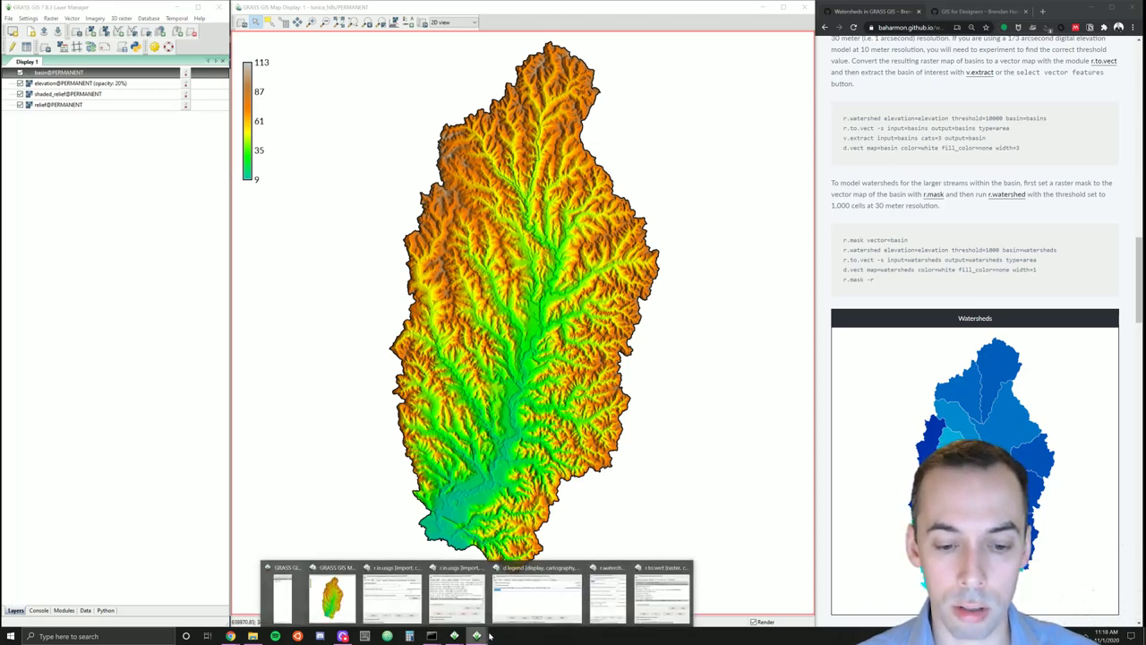
pyautogui.click(612, 606)
pyautogui.moveTo(593, 54); pyautogui.dragTo(594, 119)
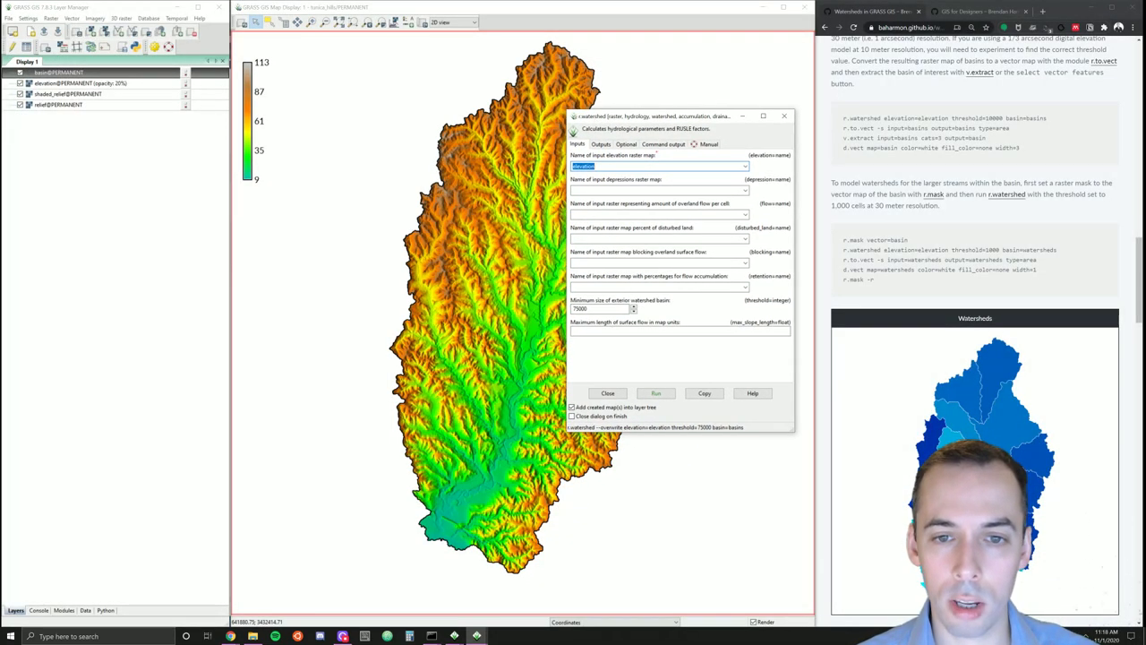
pyautogui.click(591, 170)
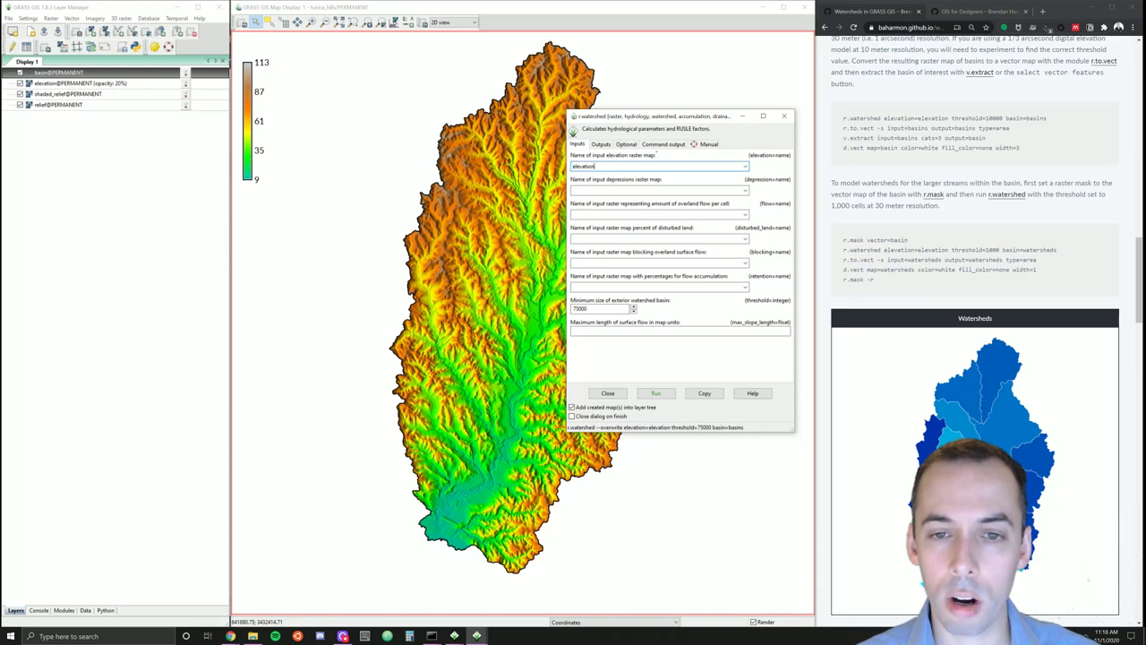
pyautogui.doubleClick(586, 166)
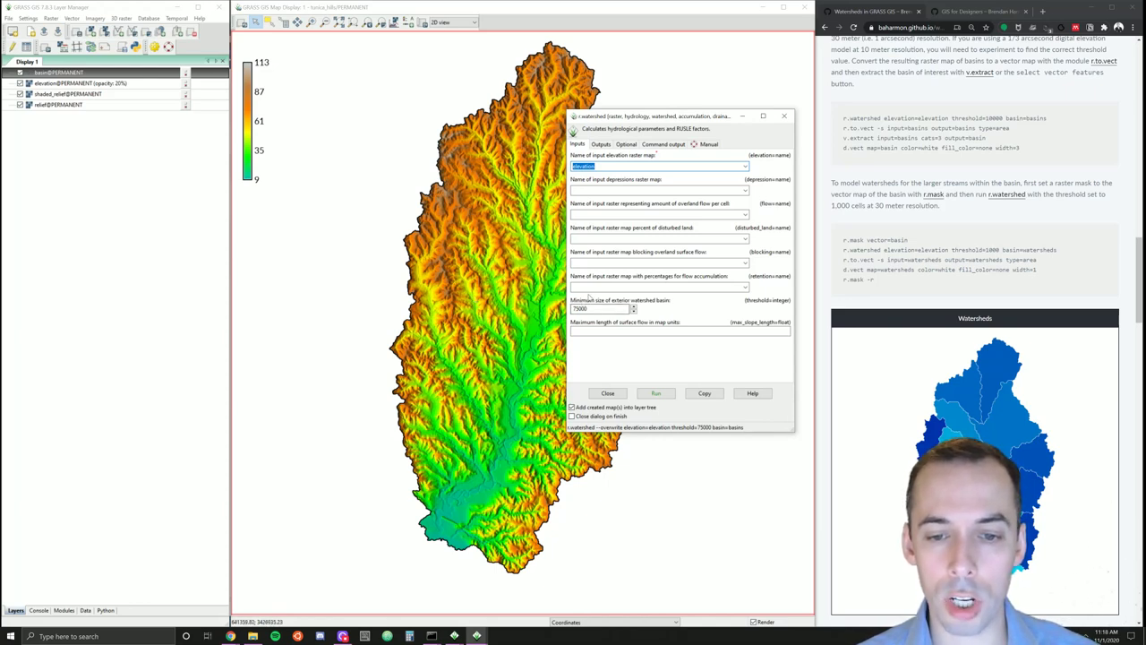
pyautogui.click(609, 308)
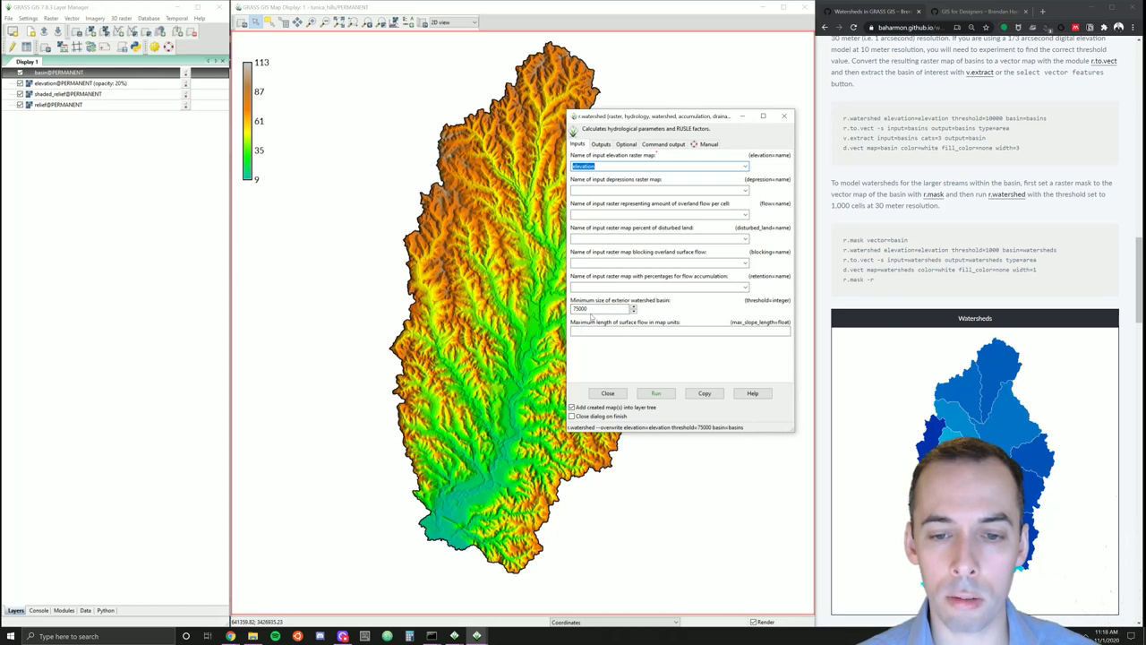
pyautogui.doubleClick(609, 308)
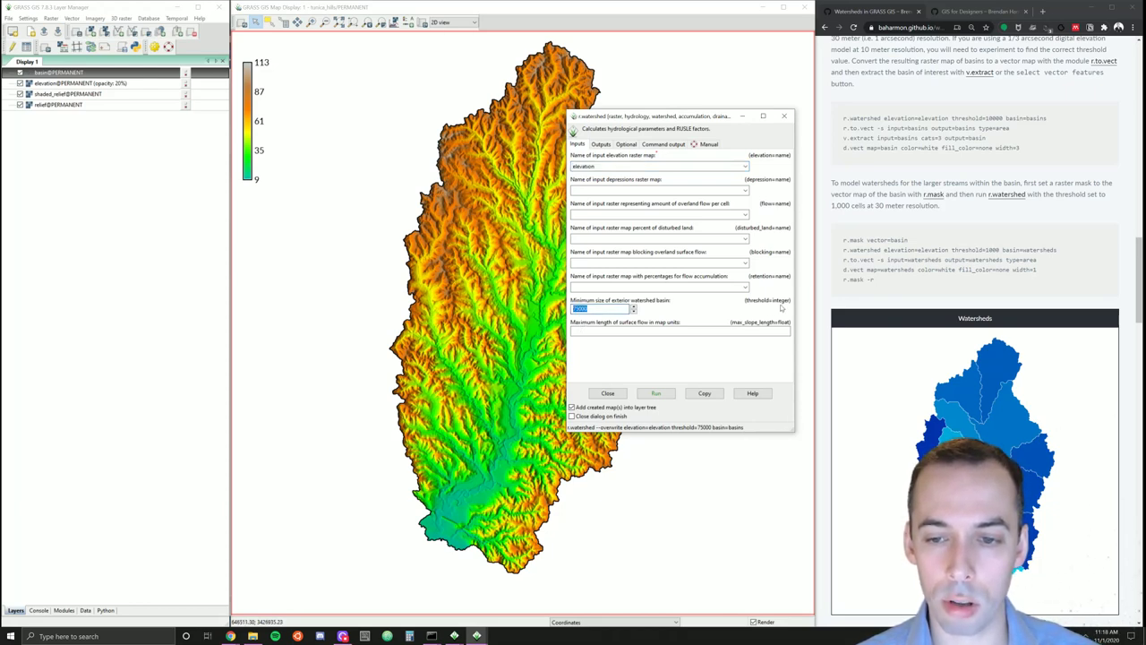
pyautogui.write('1')
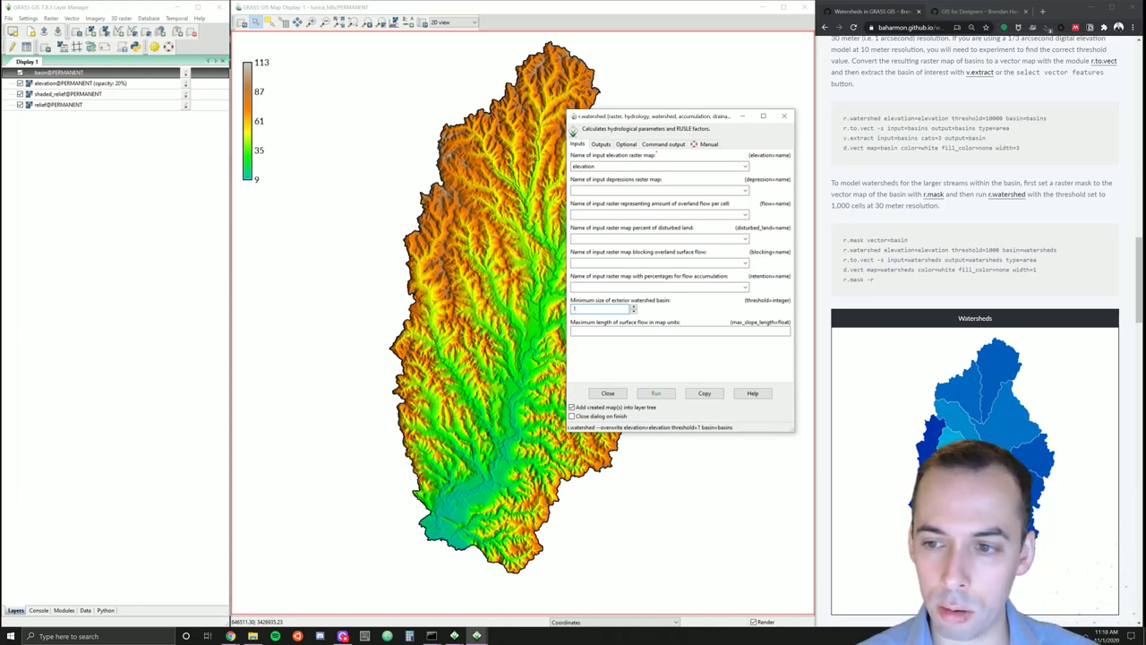
pyautogui.write('000')
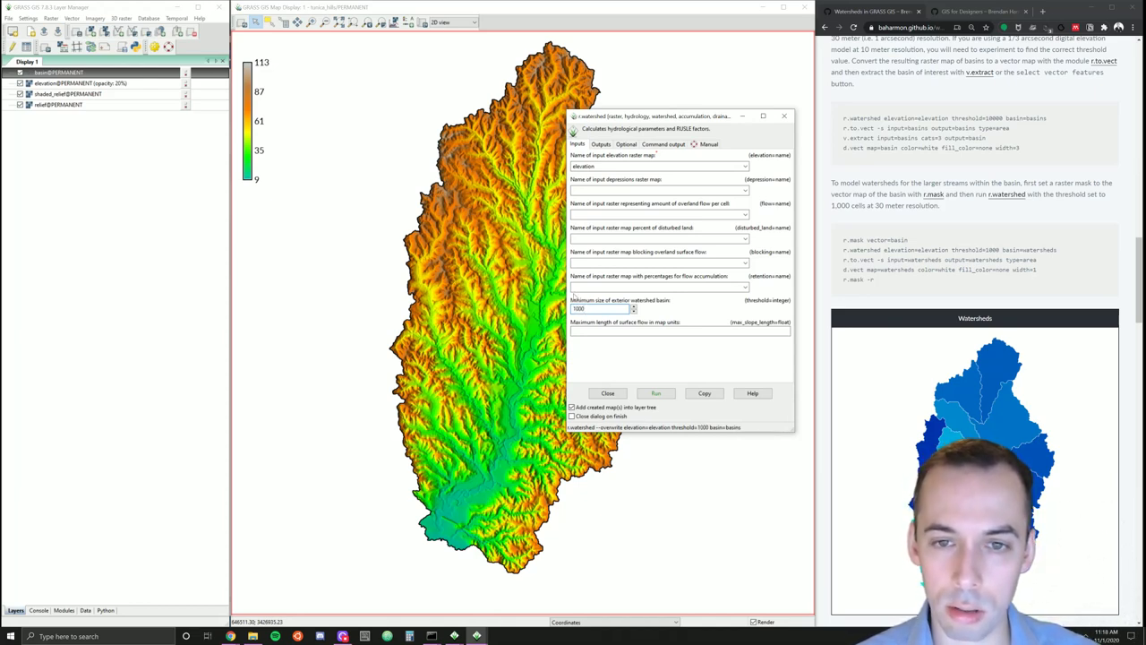
# - Name the output basins raster watersheds and run r.watershed with overwriting of existing files allowed
pyautogui.click(610, 146)
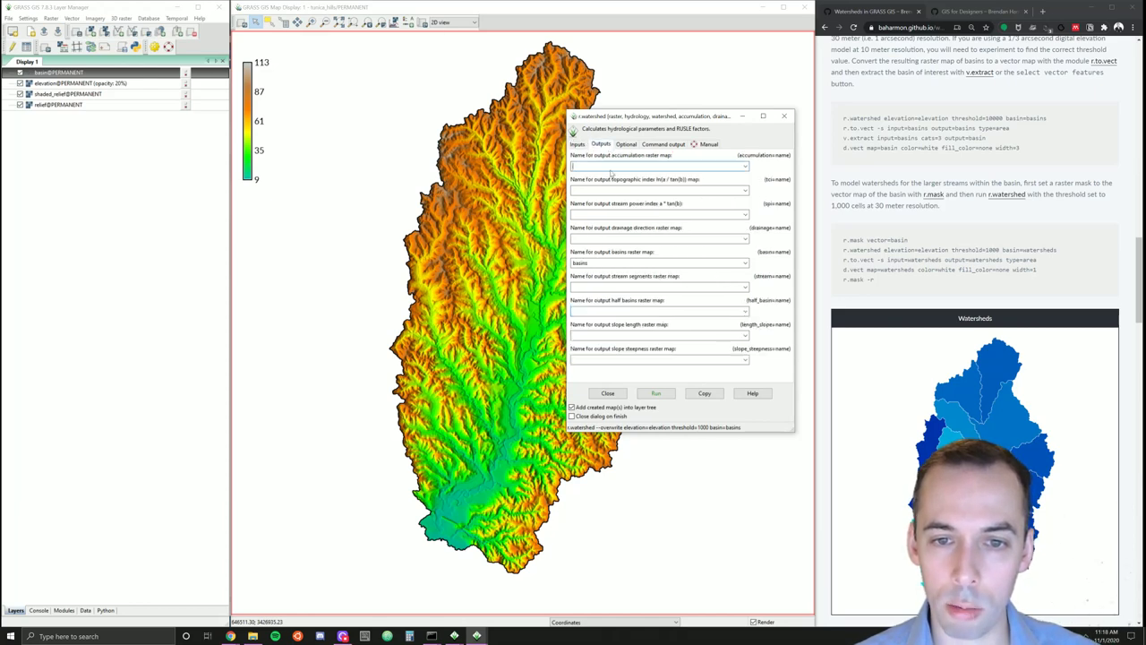
pyautogui.moveTo(588, 262); pyautogui.dragTo(571, 262)
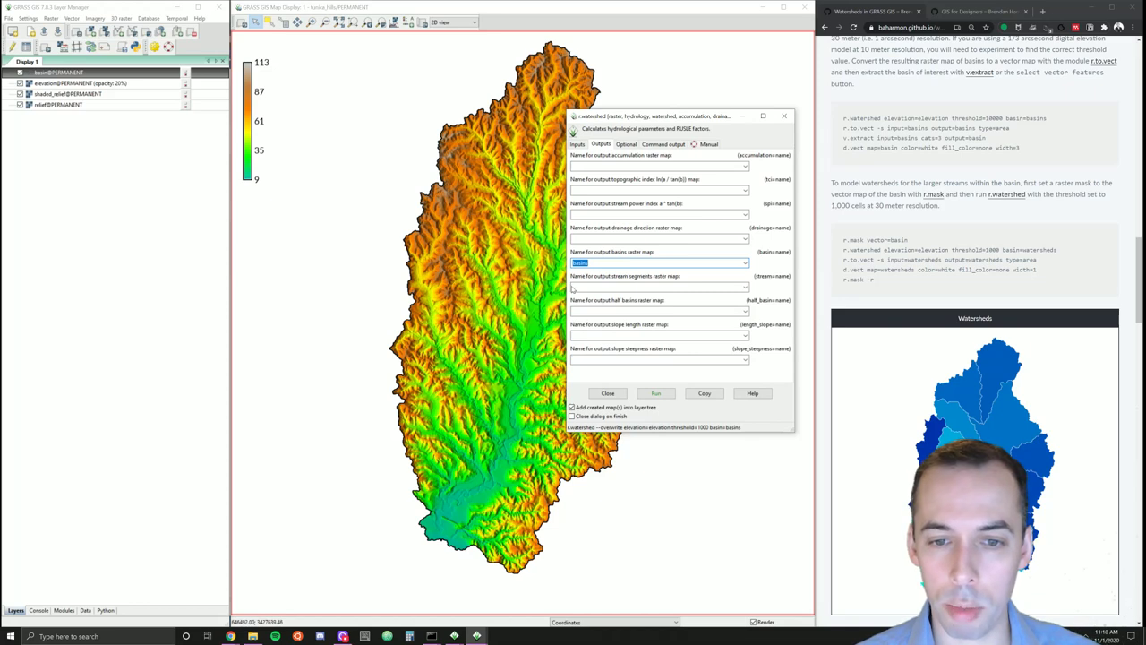
pyautogui.write('watershed')
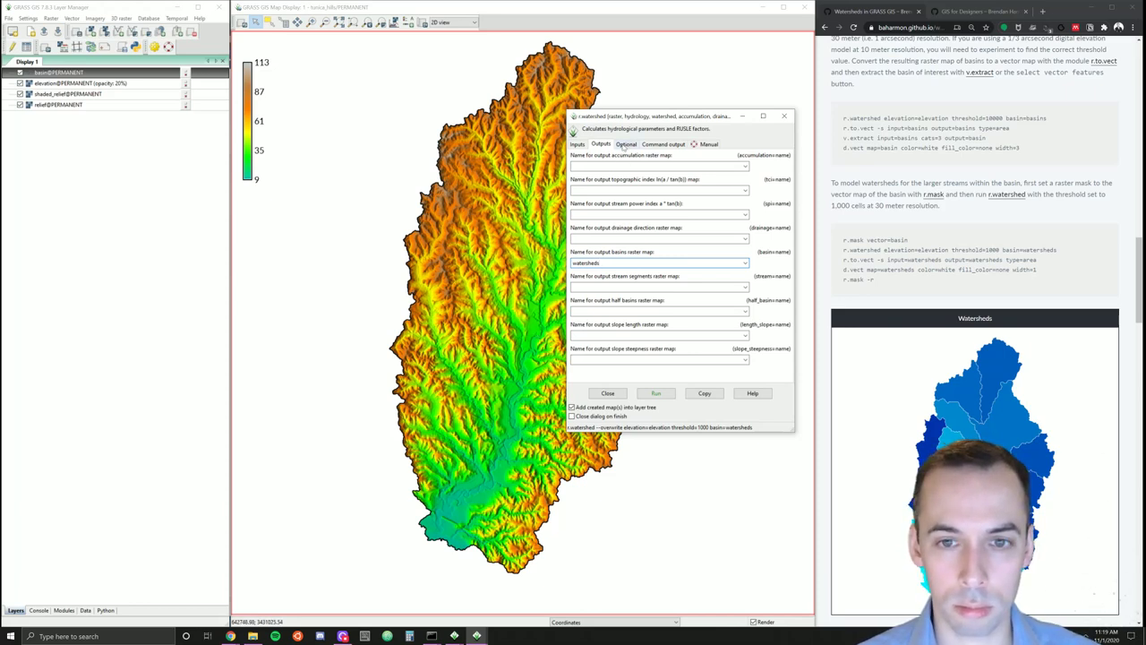
pyautogui.click(624, 146)
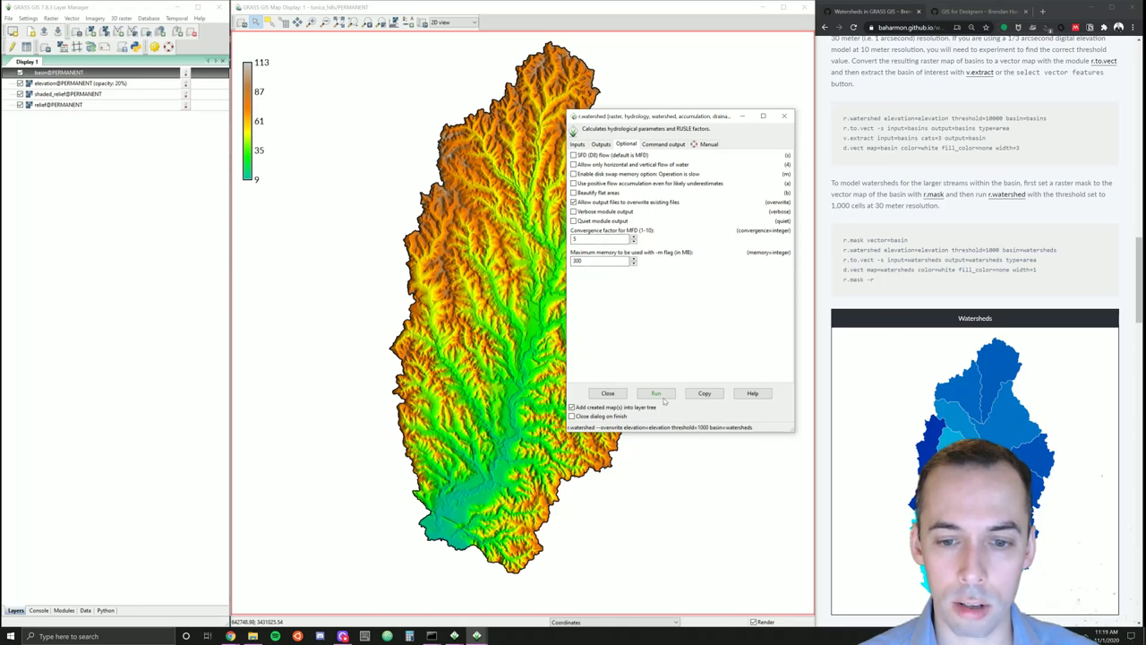
pyautogui.click(657, 394)
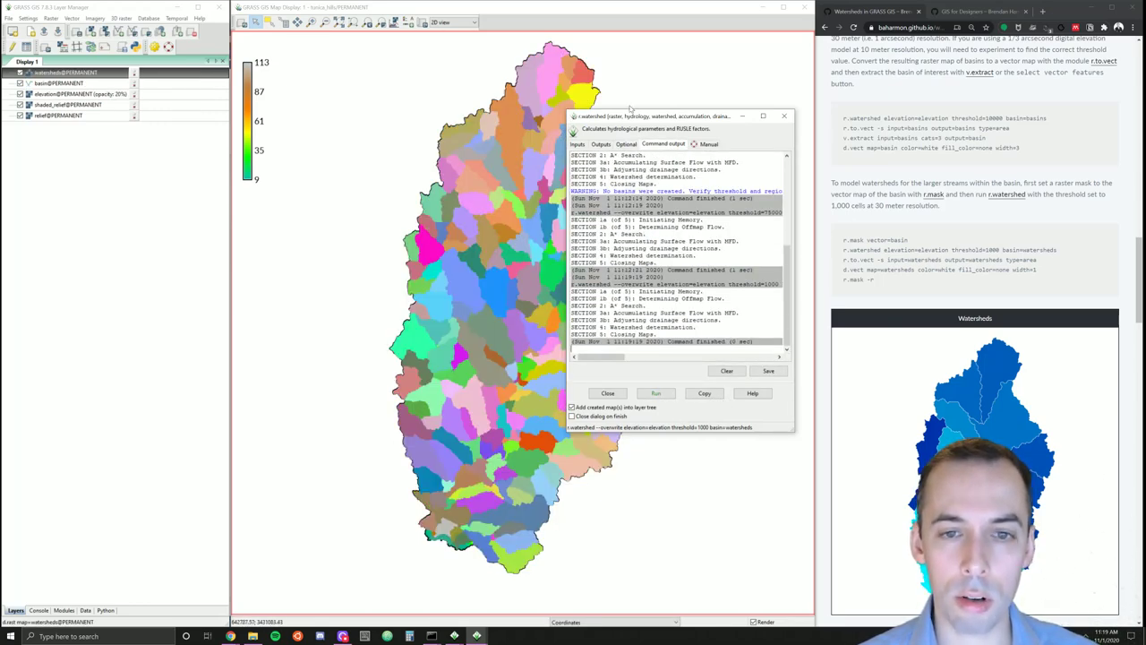
# - Rerun r.watershed with the minimum exterior basin size set to 10000
pyautogui.moveTo(638, 120); pyautogui.dragTo(689, 100)
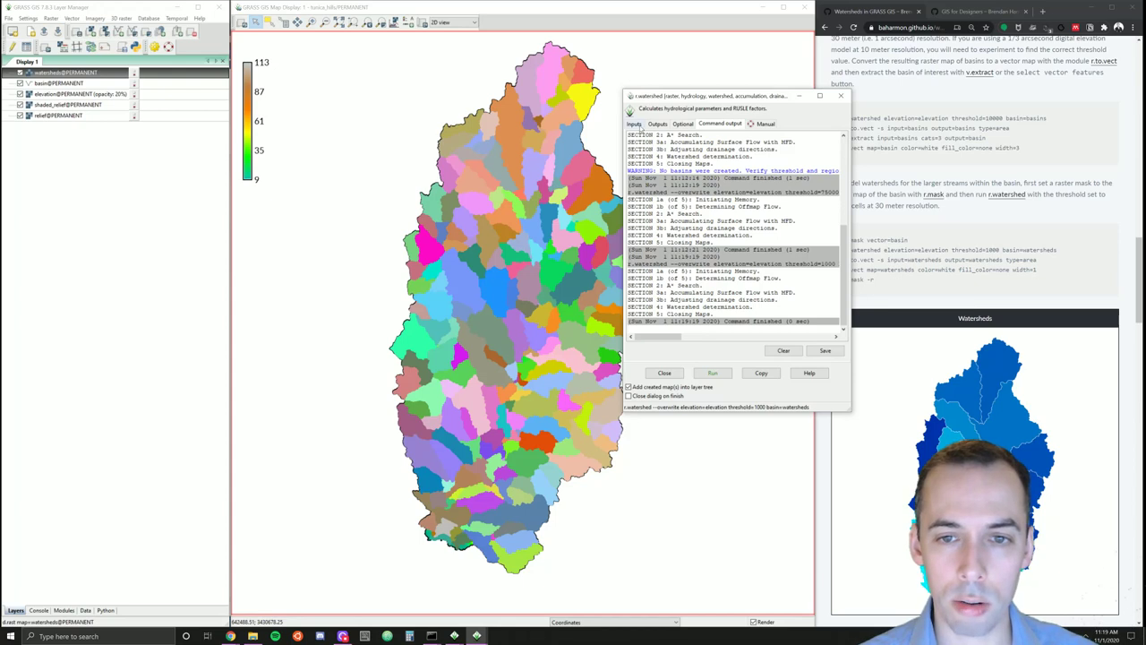
pyautogui.click(641, 126)
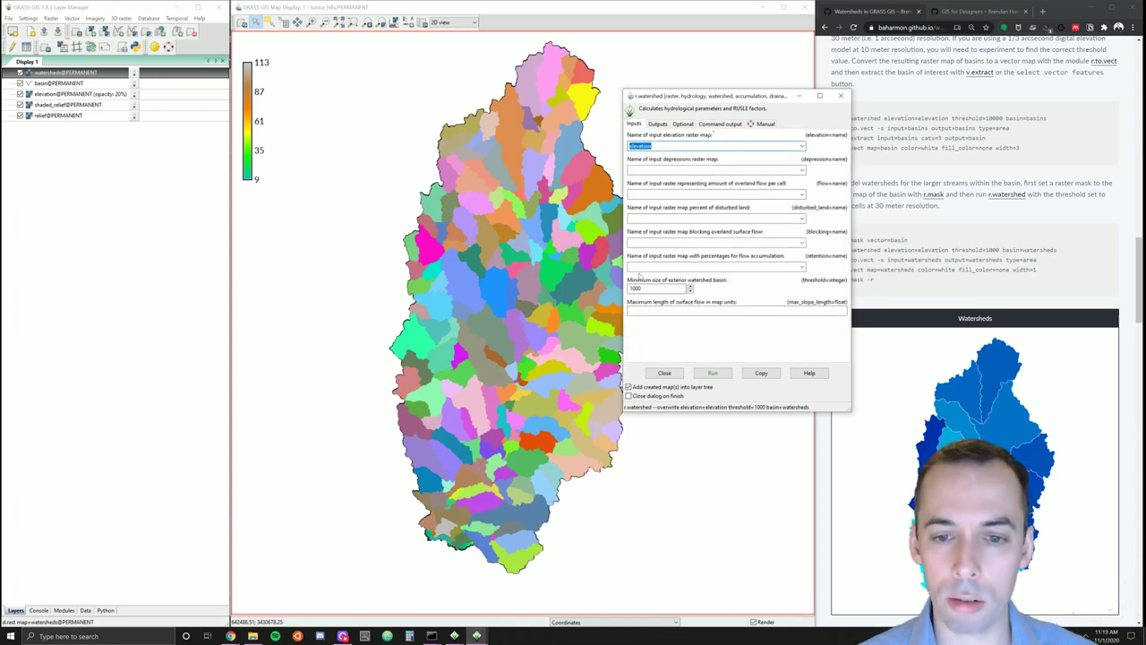
pyautogui.doubleClick(637, 287)
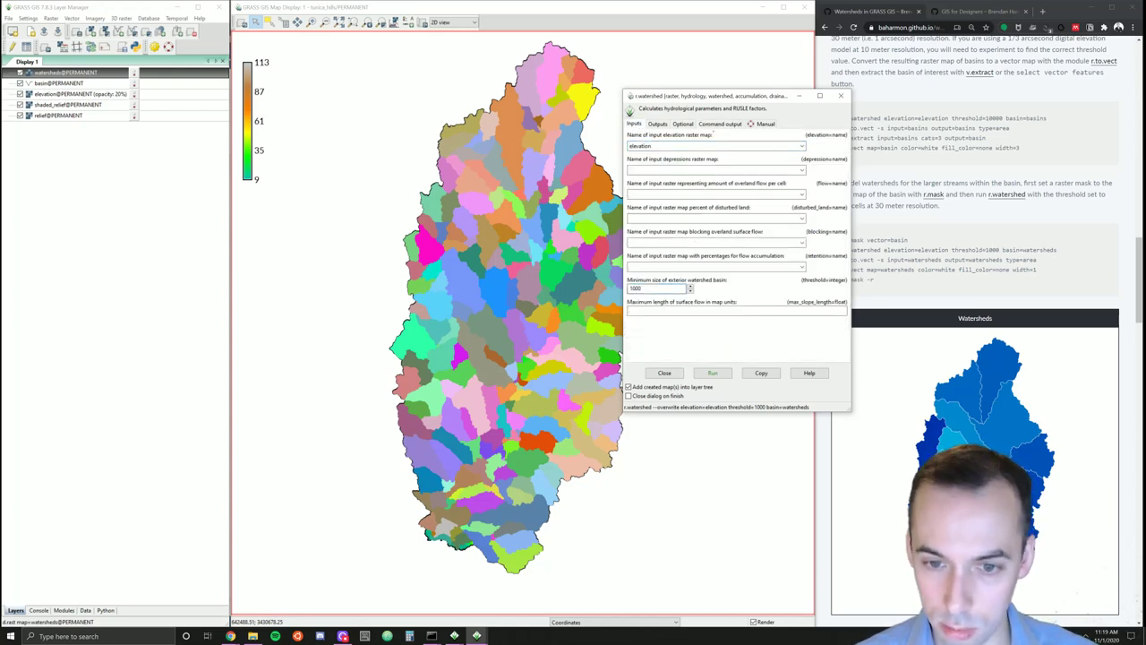
pyautogui.write('0')
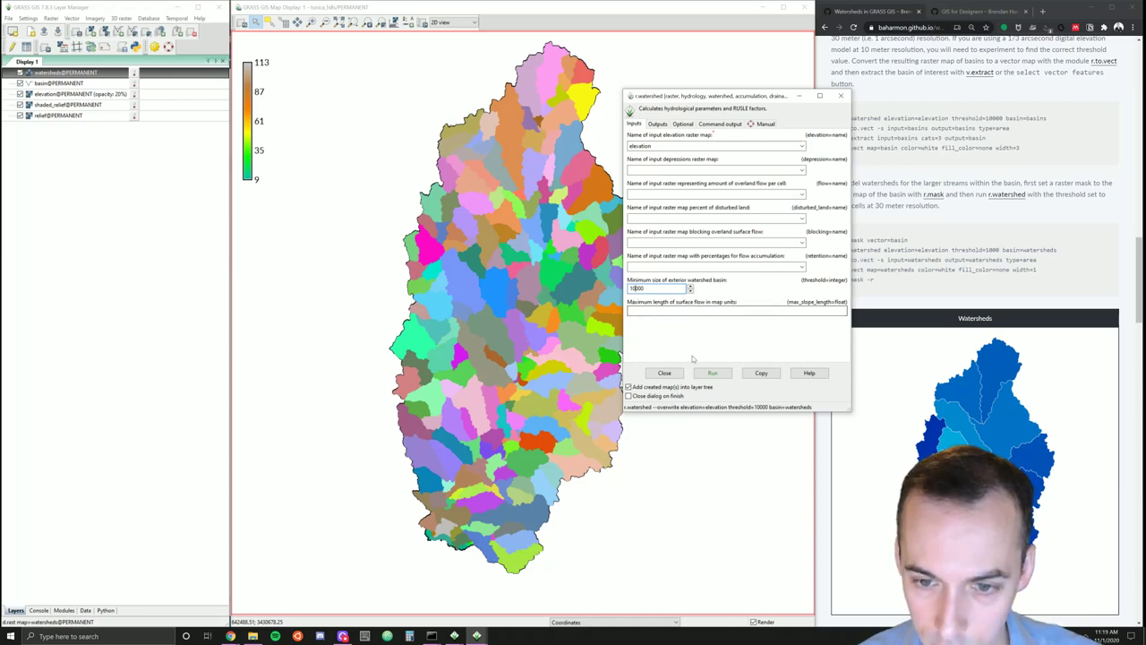
pyautogui.click(713, 373)
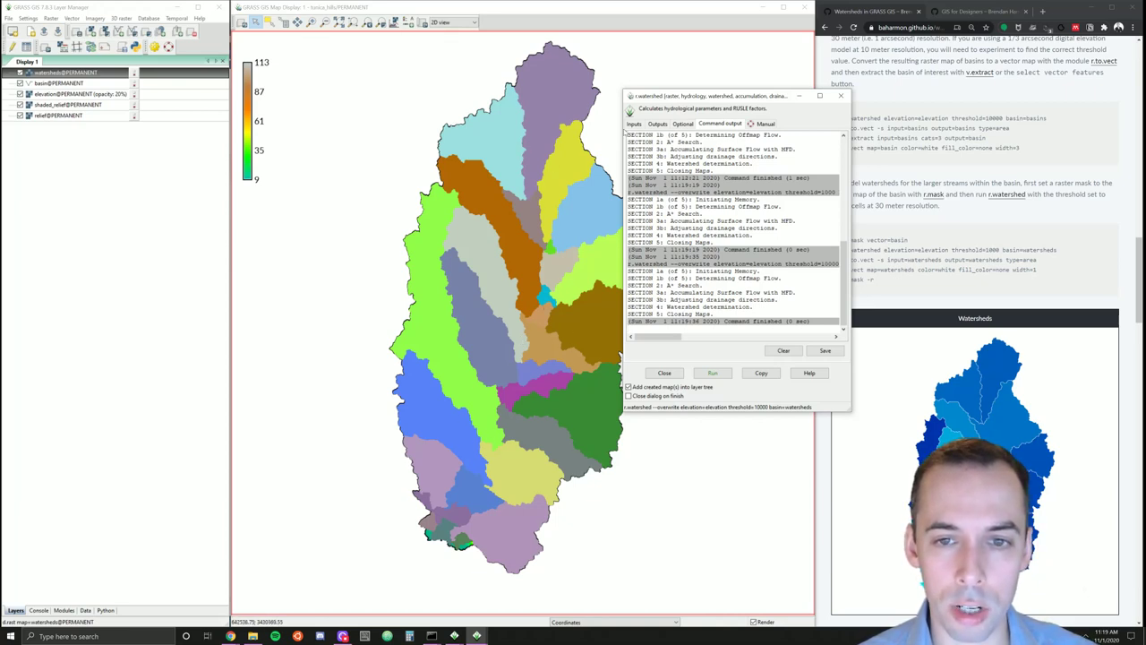
# - Raise the minimum exterior basin size to 20000 and recompute the watersheds raster
pyautogui.click(637, 124)
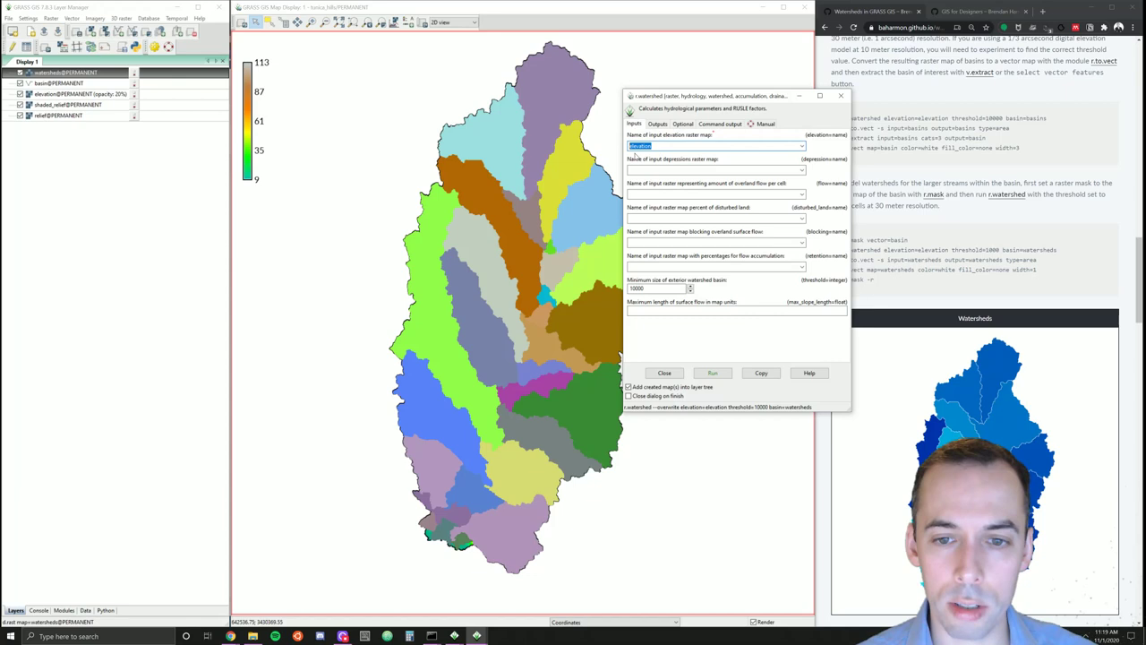
pyautogui.doubleClick(632, 287)
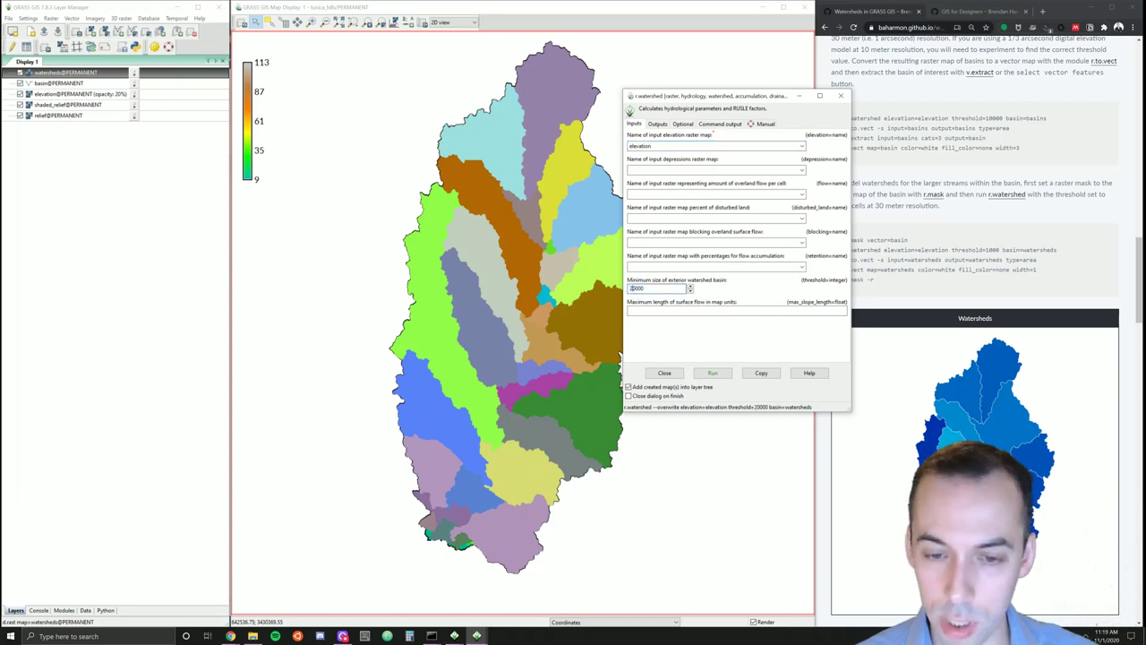
pyautogui.click(719, 373)
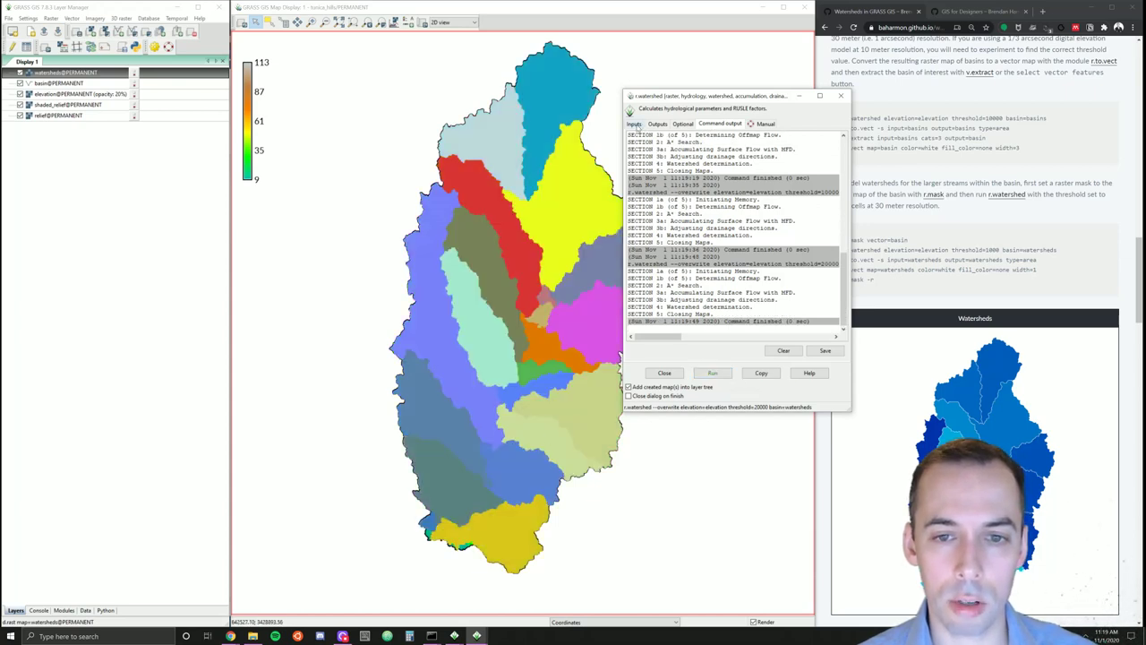
# - Set the minimum exterior basin size to 30000 and run the watershed calculation again
pyautogui.click(639, 126)
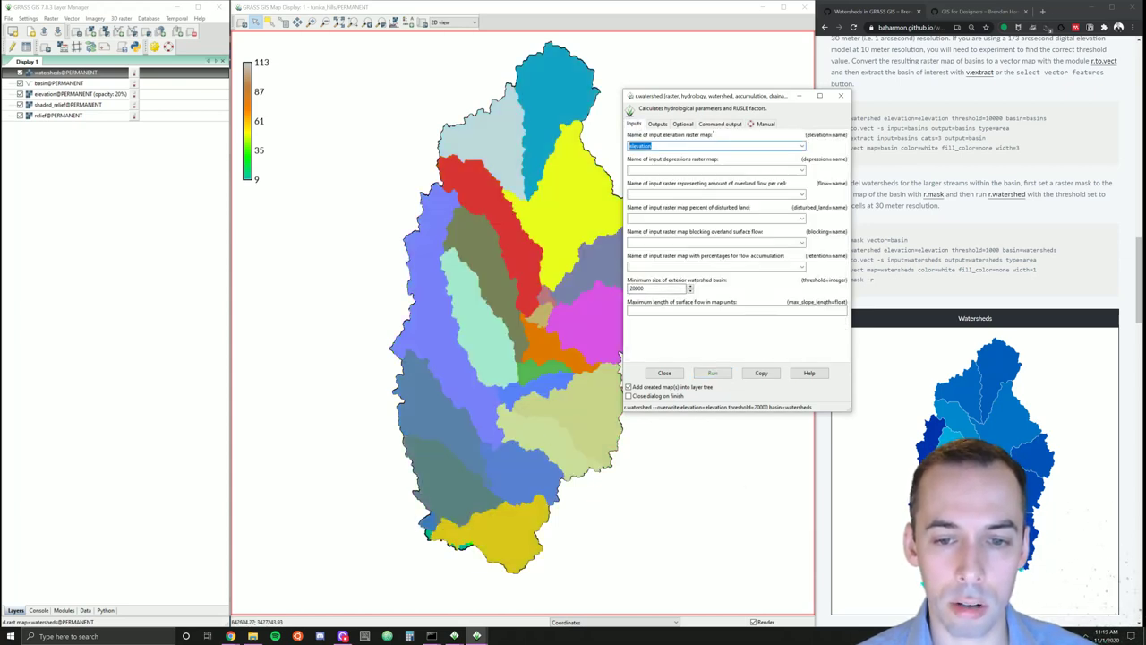
pyautogui.click(632, 289)
pyautogui.write('3')
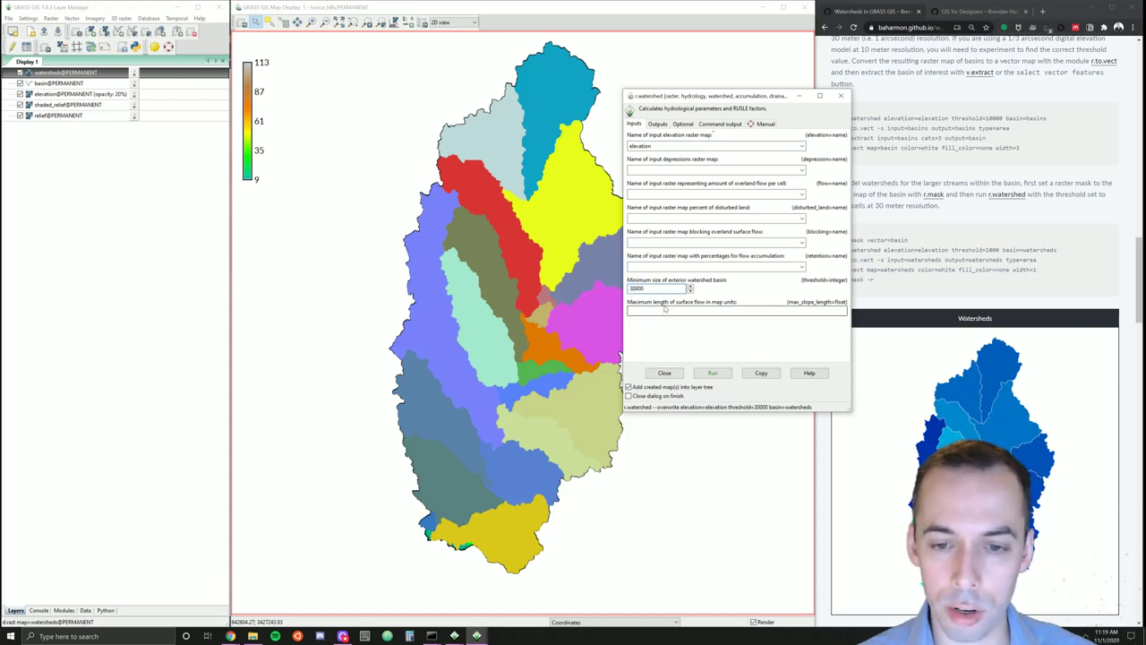
pyautogui.click(712, 372)
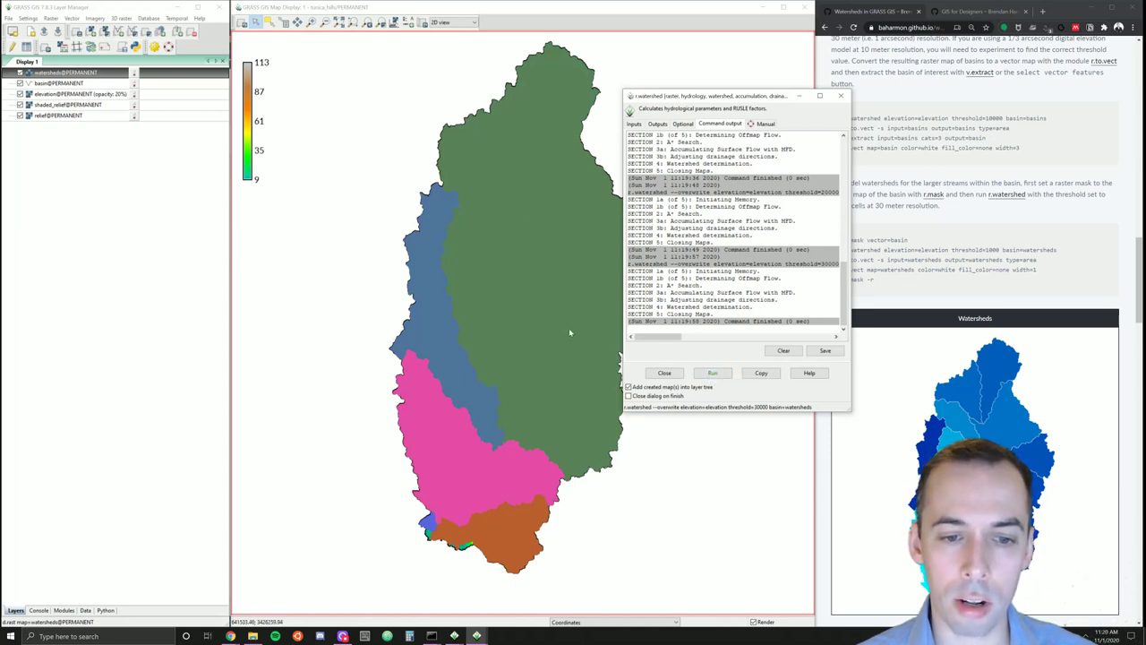
# - Lower the minimum exterior basin size to 25000 and rerun the watershed calculation
pyautogui.click(635, 125)
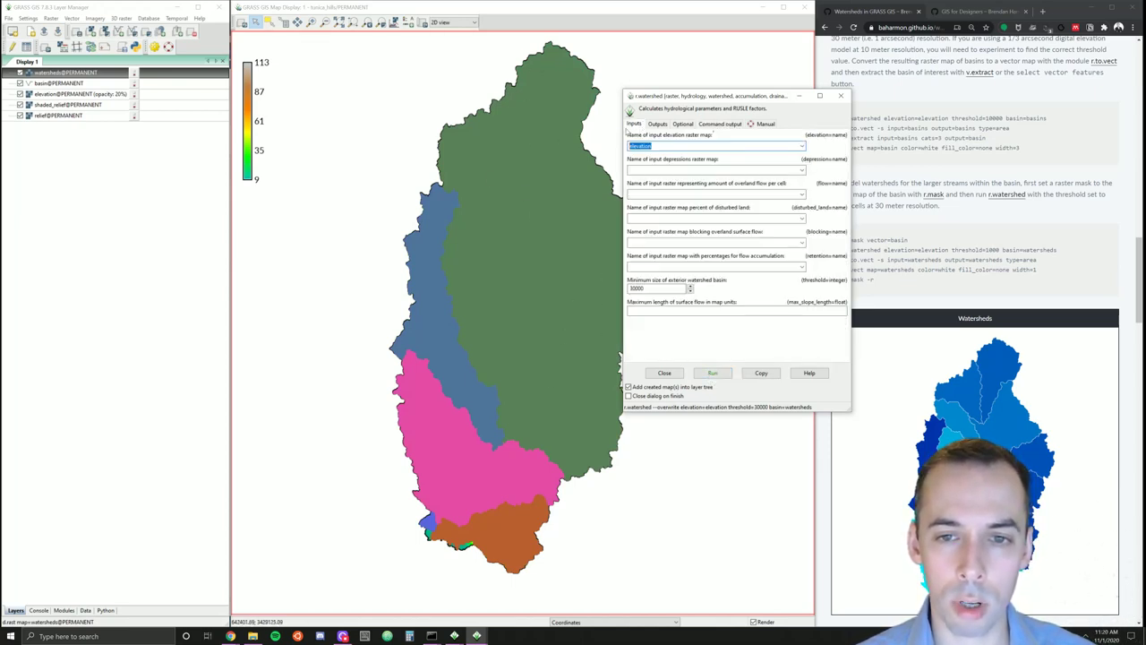
pyautogui.doubleClick(634, 288)
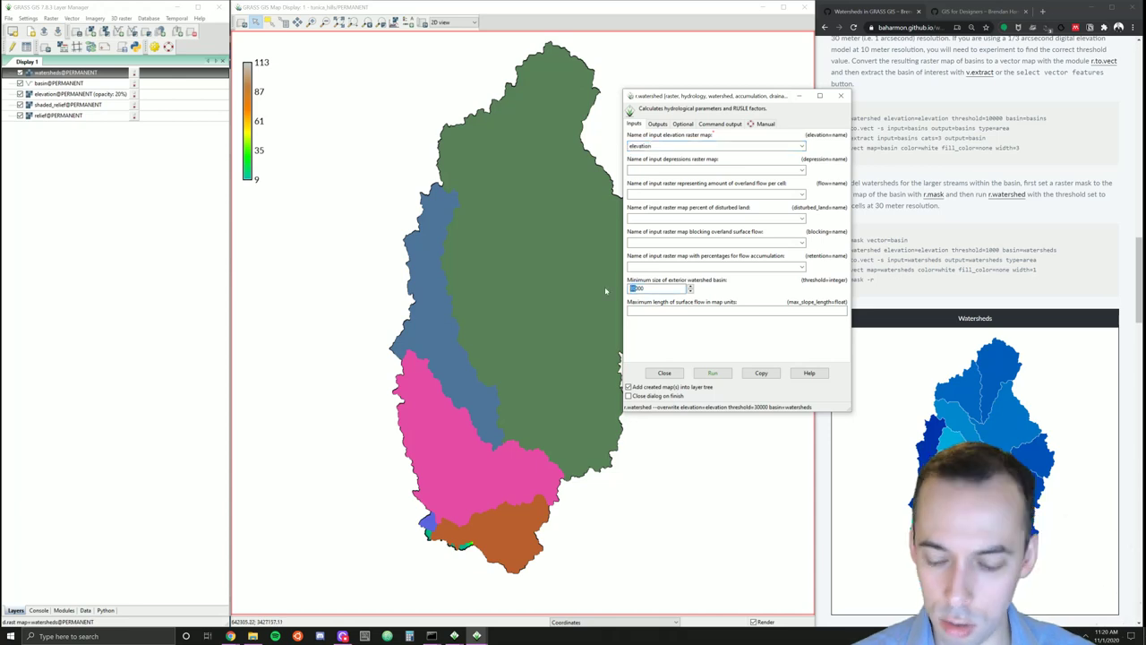
pyautogui.click(712, 373)
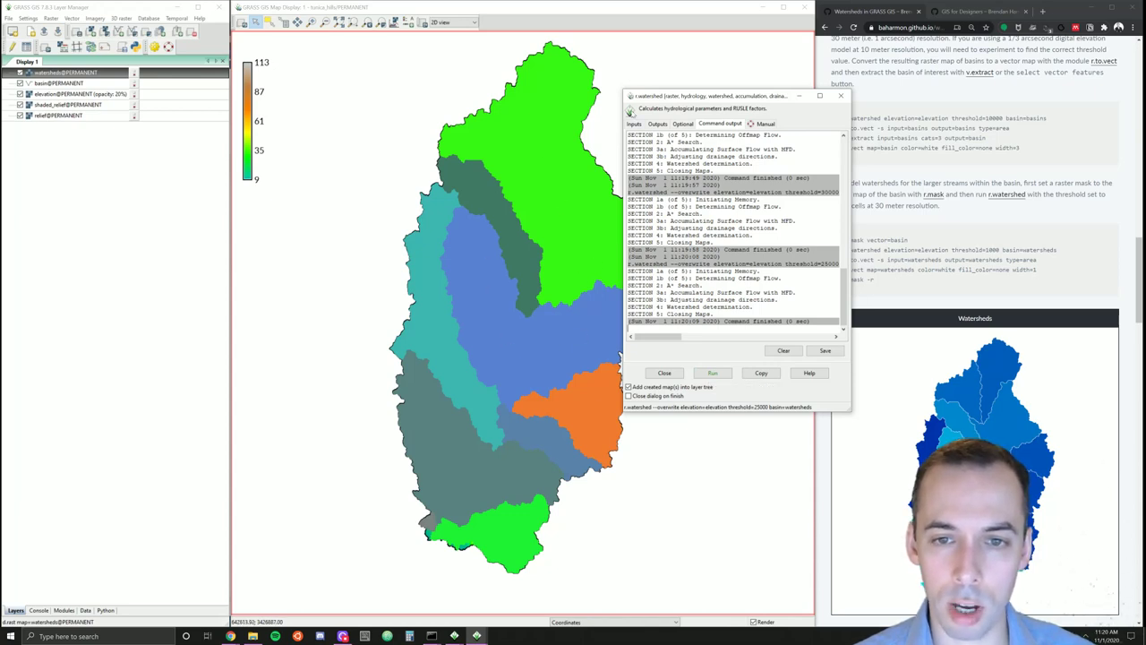
# - Return the minimum exterior basin size to 20000 and regenerate the watersheds raster
pyautogui.click(633, 123)
pyautogui.doubleClick(636, 288)
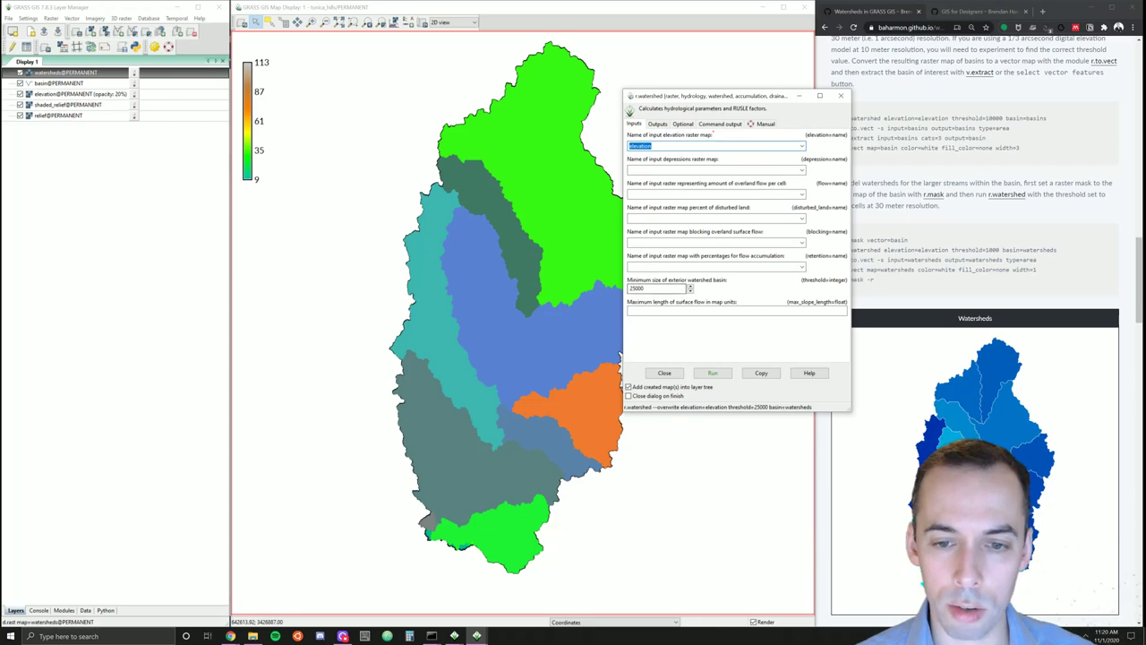
pyautogui.write('20000')
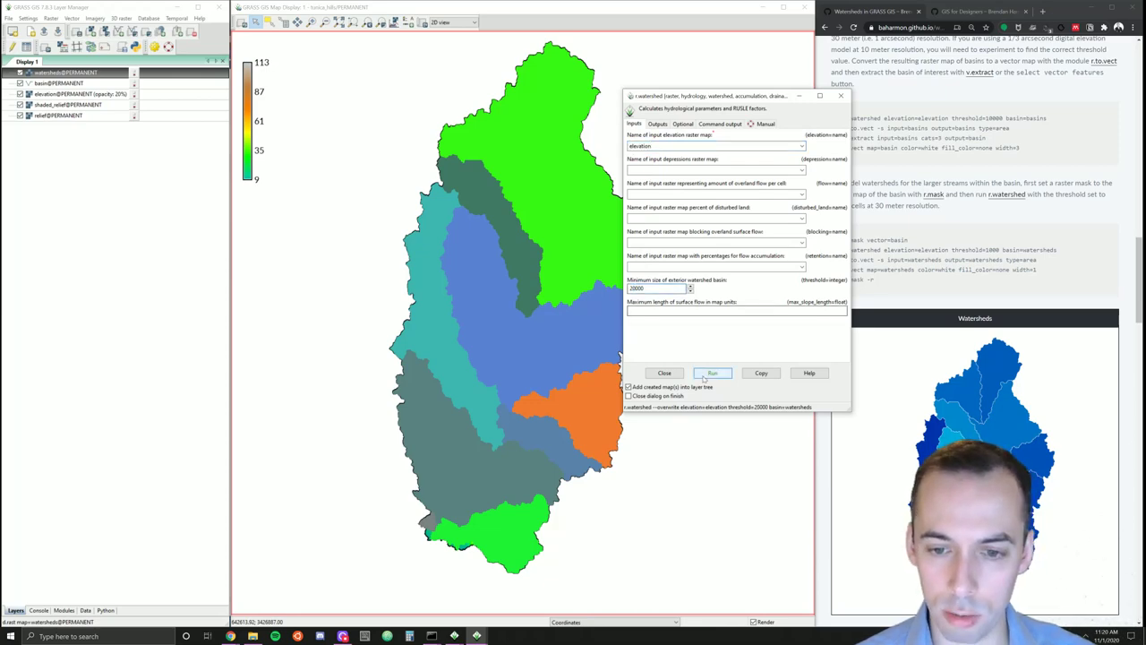
pyautogui.click(712, 372)
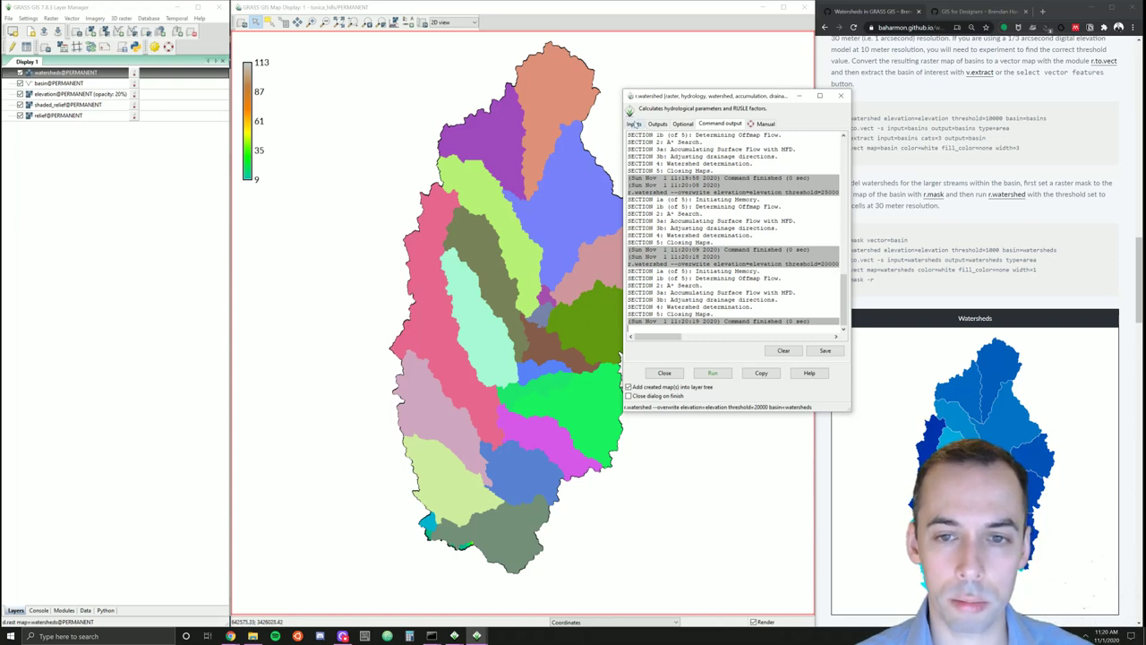
pyautogui.click(640, 124)
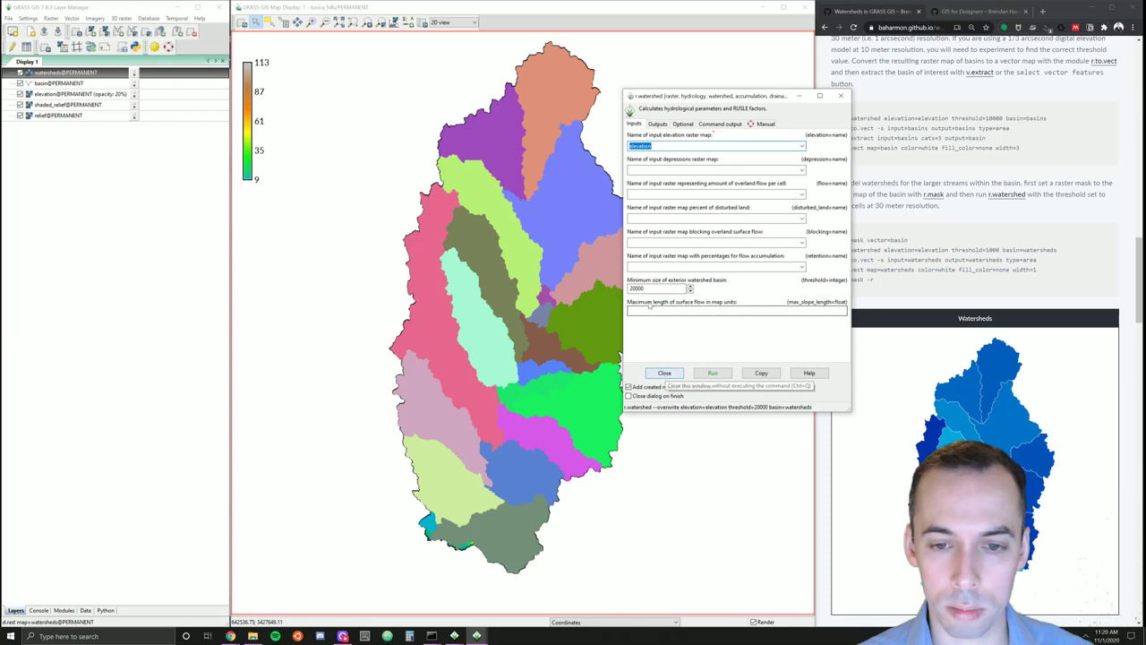
pyautogui.click(649, 288)
pyautogui.write('22000')
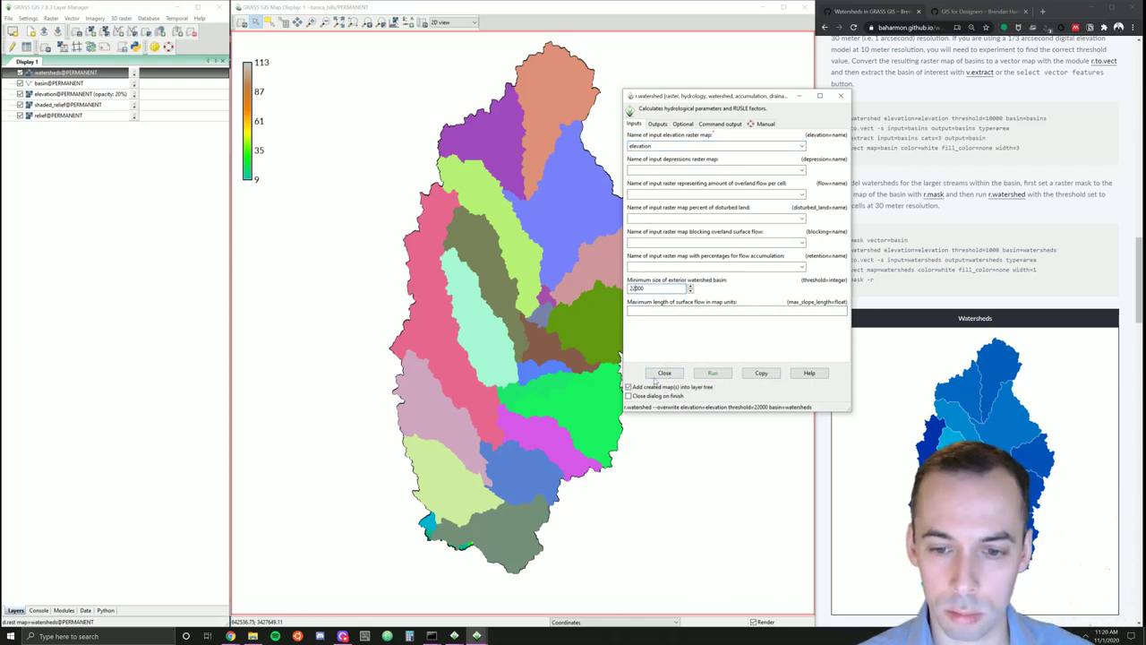
pyautogui.click(663, 374)
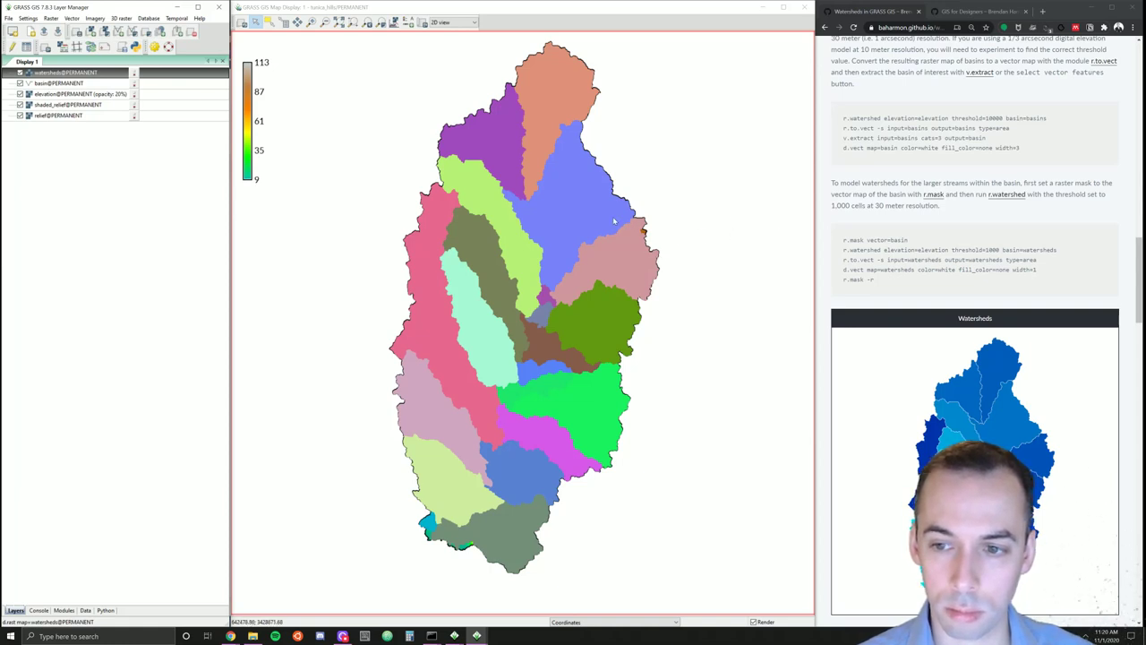
# - Apply the predefined water color table to the watersheds raster
pyautogui.scroll(-1, 991, 340)
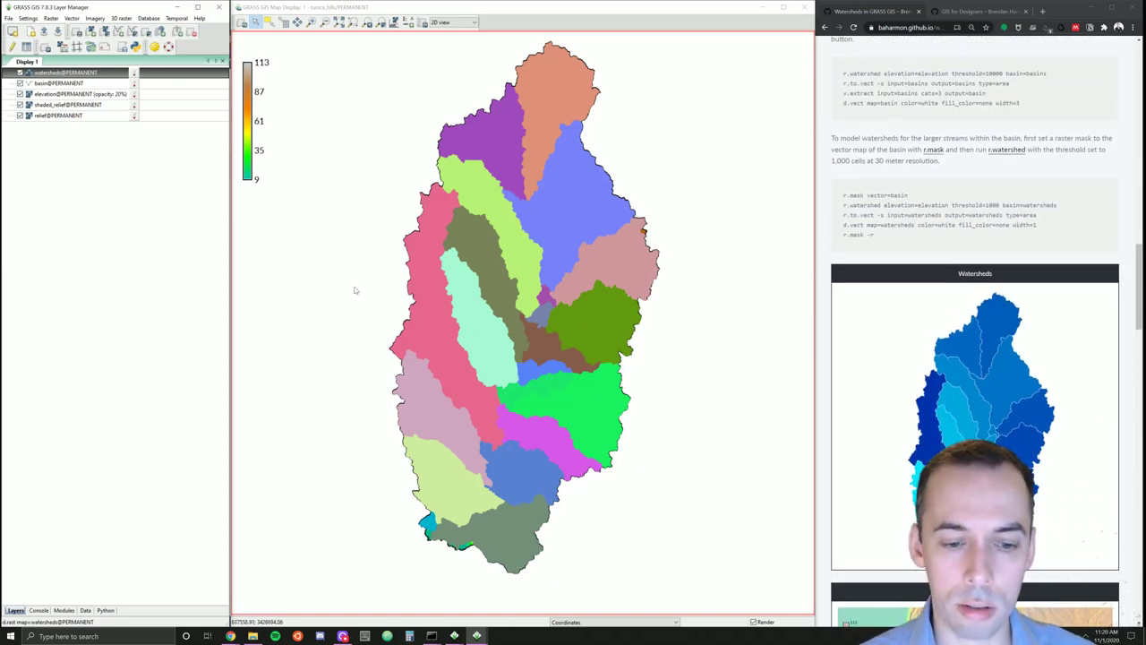
pyautogui.rightClick(61, 73)
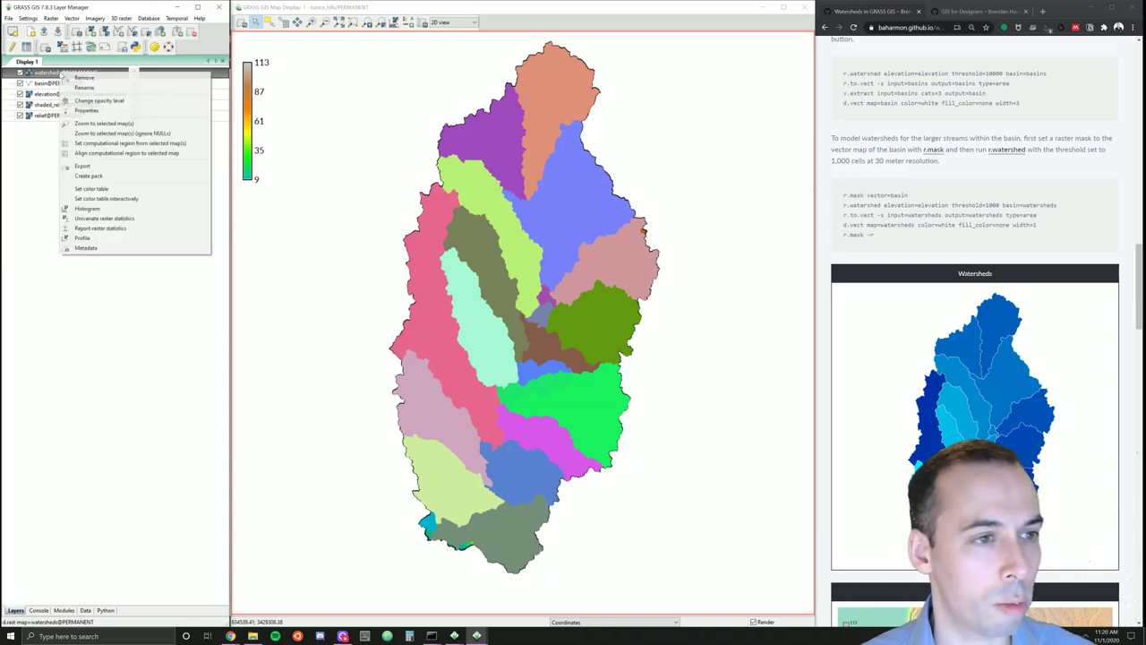
pyautogui.click(149, 189)
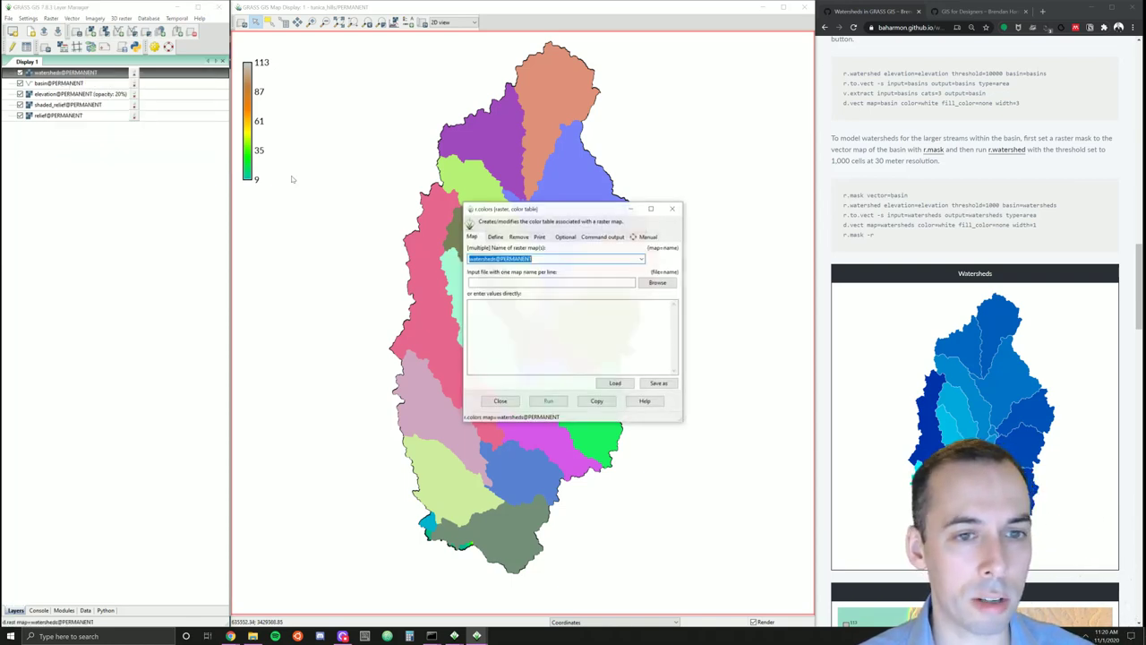
pyautogui.click(495, 238)
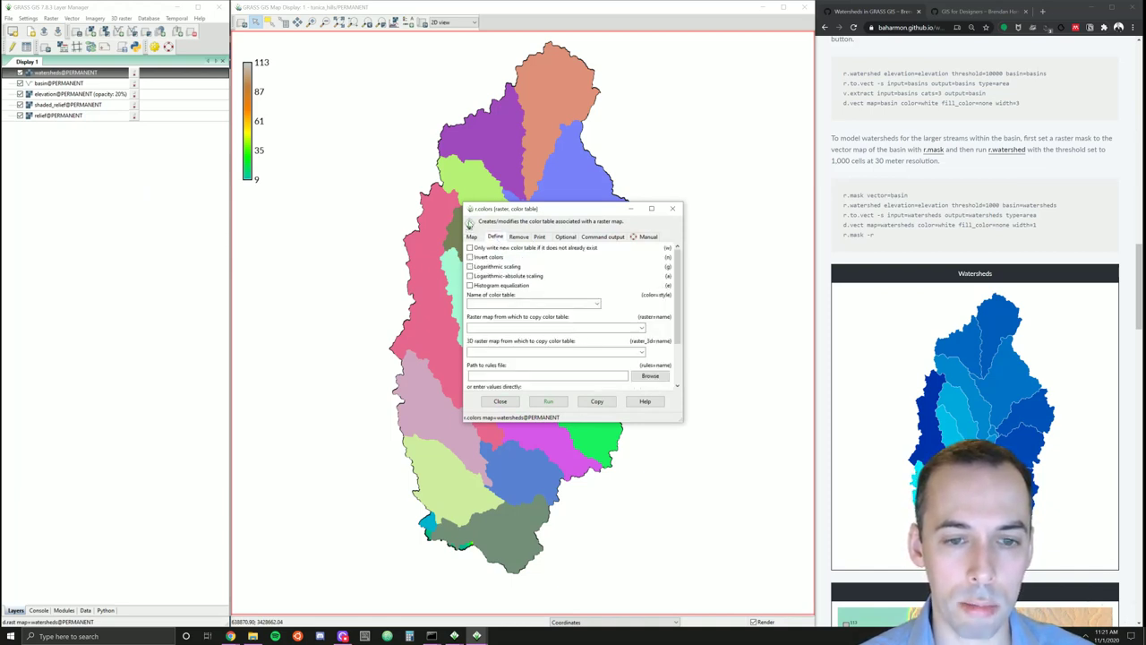
pyautogui.click(596, 303)
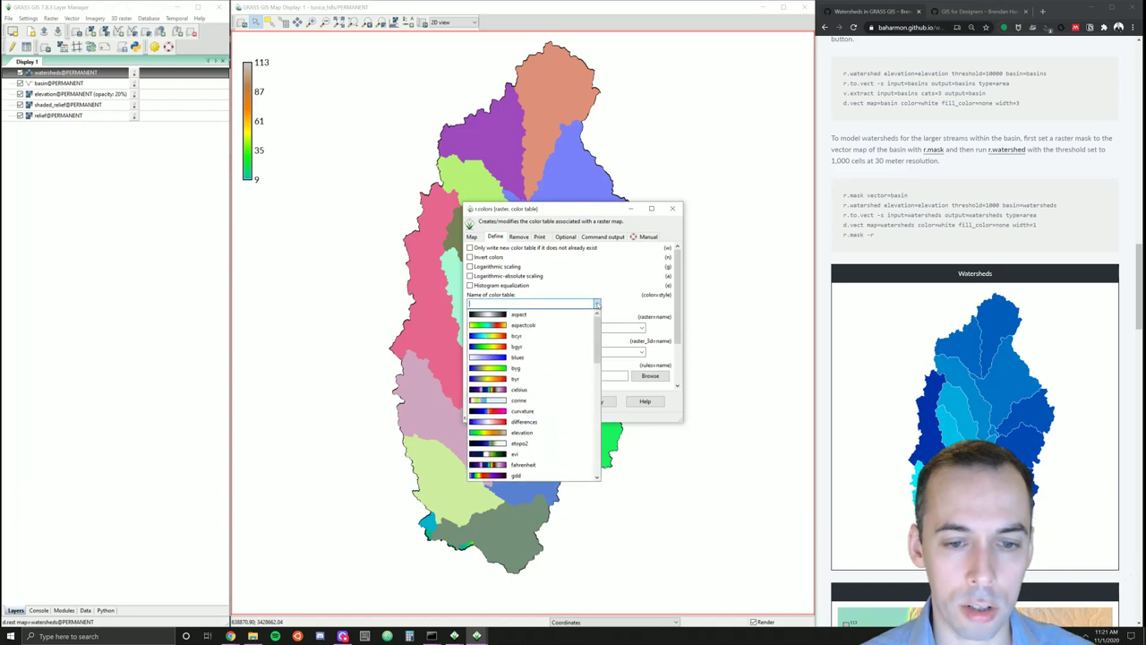
pyautogui.scroll(-3, 551, 398)
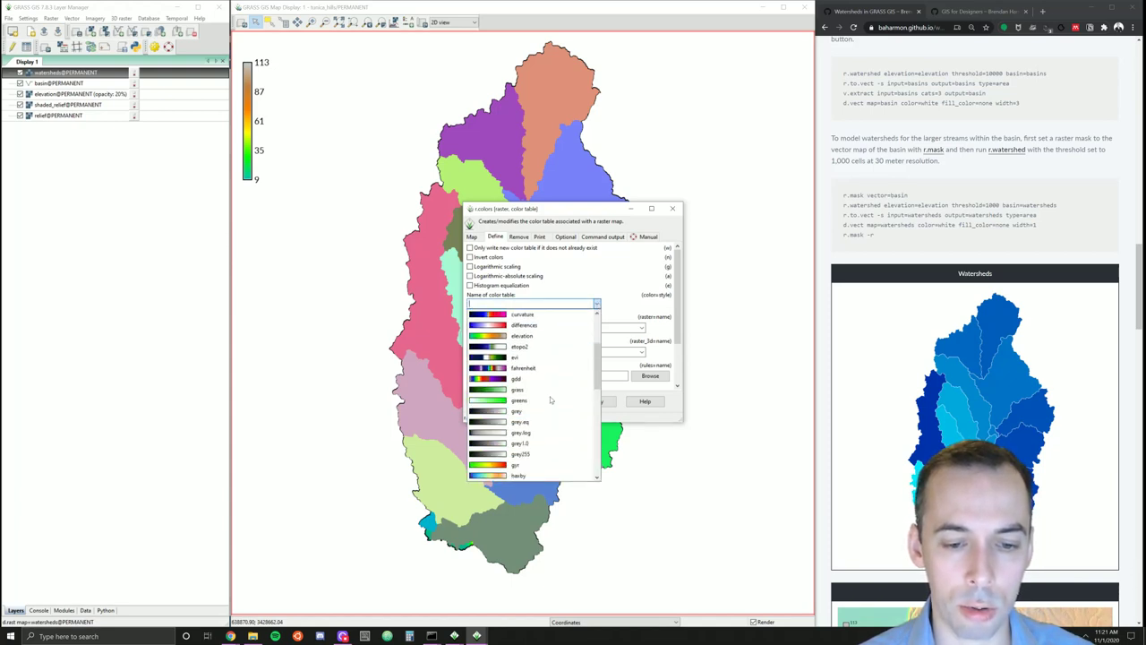
pyautogui.scroll(-4, 550, 400)
pyautogui.scroll(-5, 551, 400)
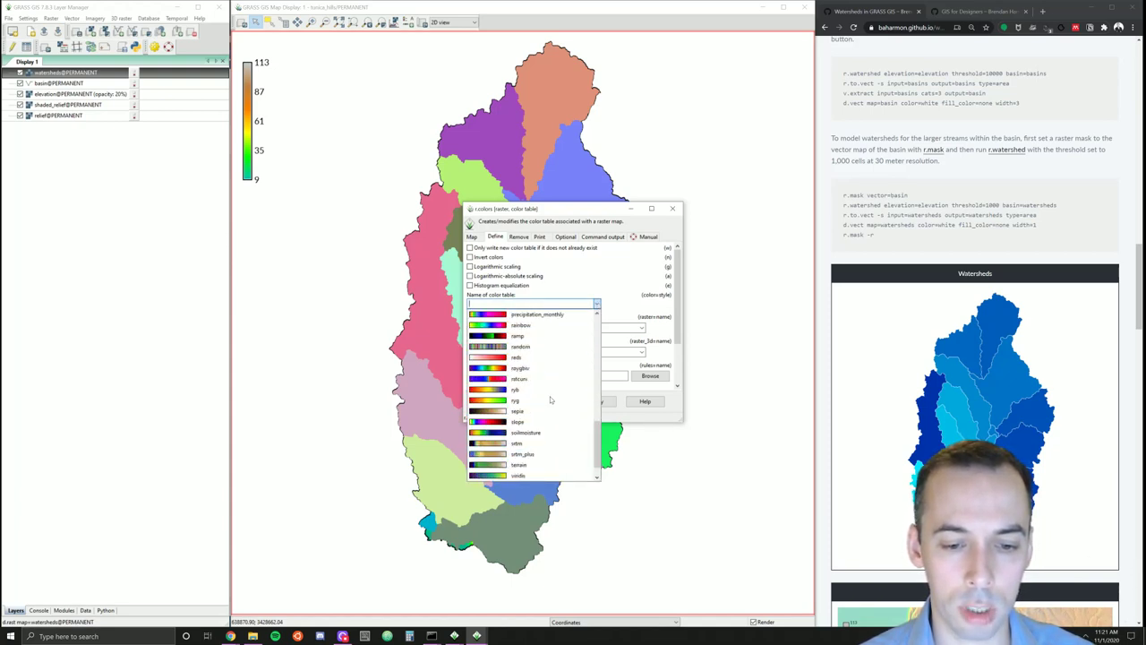
pyautogui.scroll(6, 550, 401)
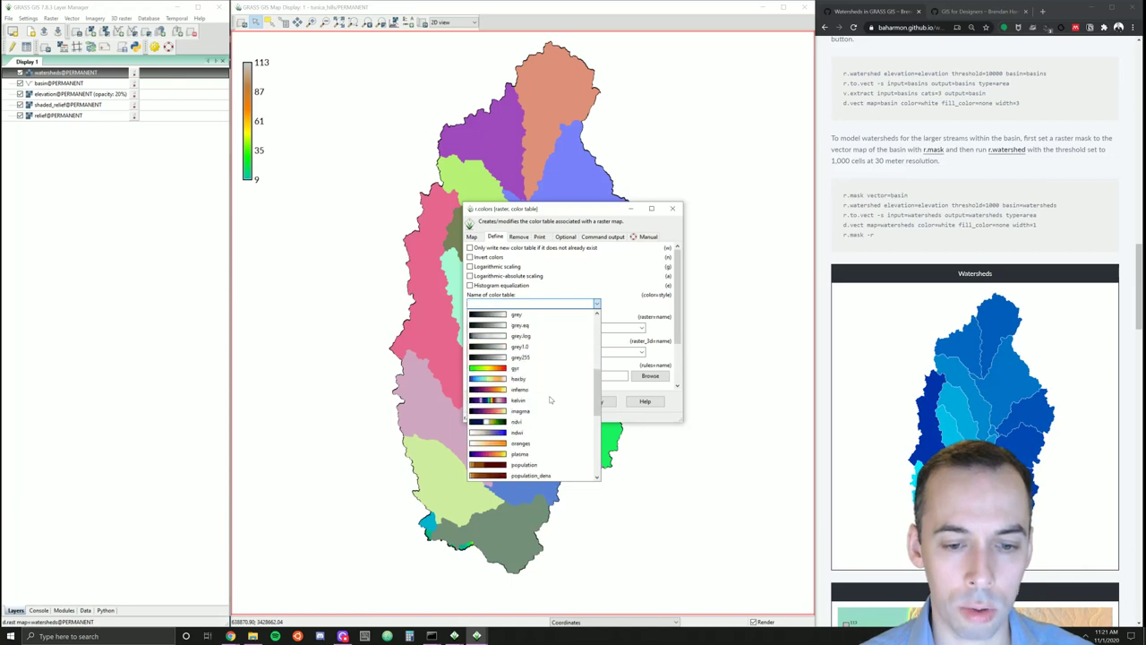
pyautogui.scroll(-7, 551, 400)
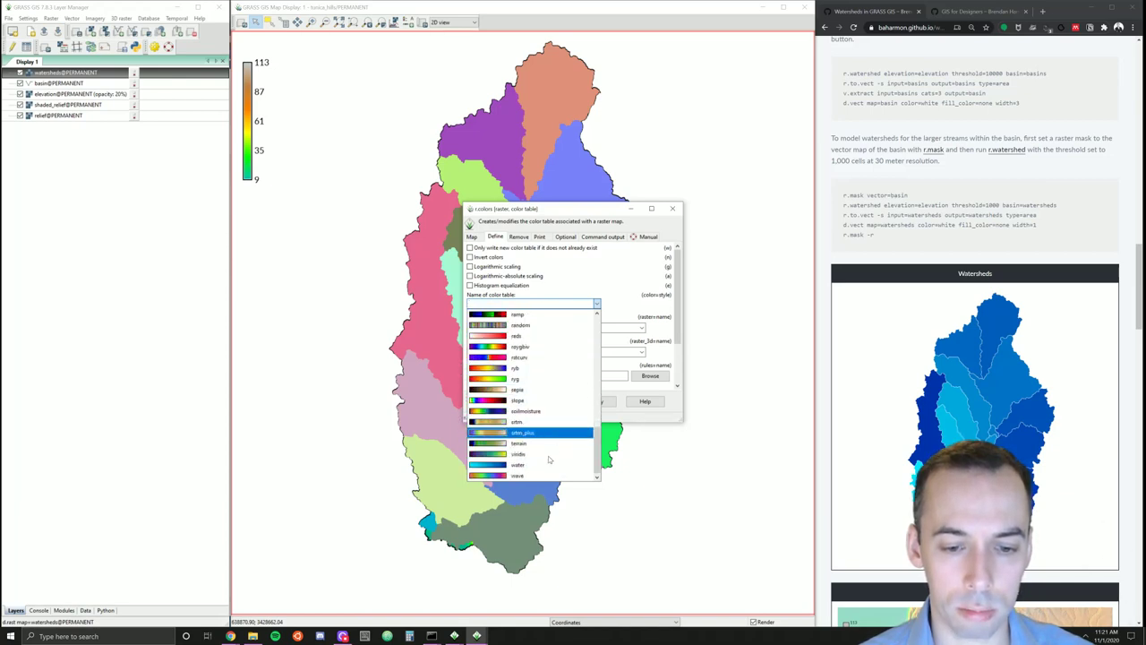
pyautogui.click(548, 463)
pyautogui.click(551, 401)
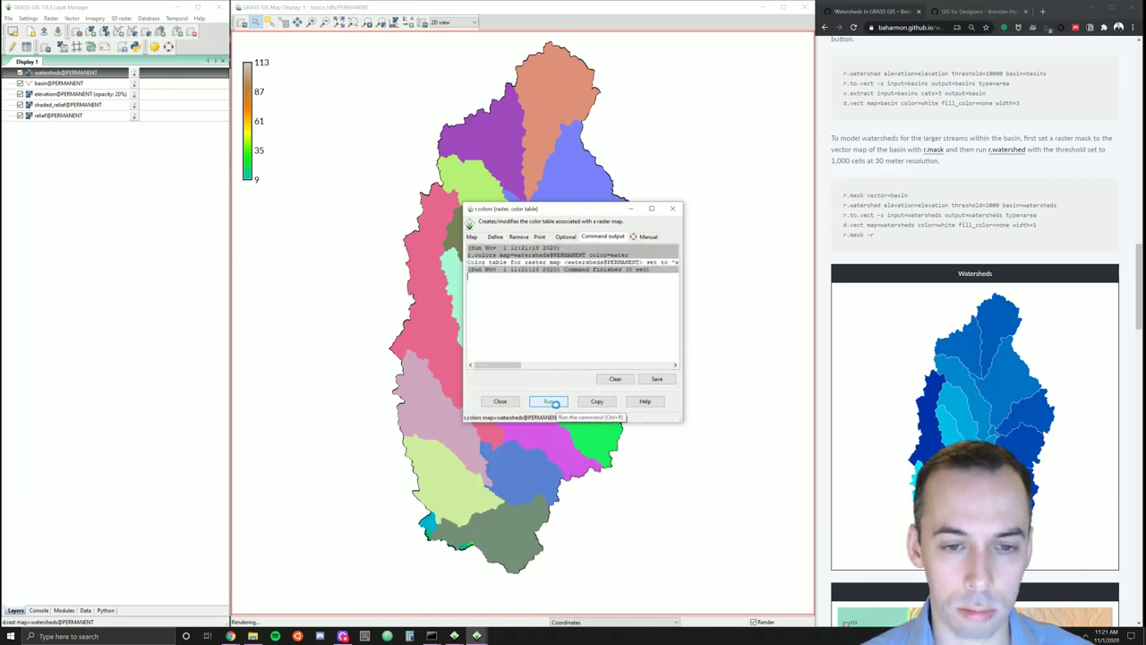
pyautogui.moveTo(533, 213); pyautogui.dragTo(672, 172)
pyautogui.click(788, 171)
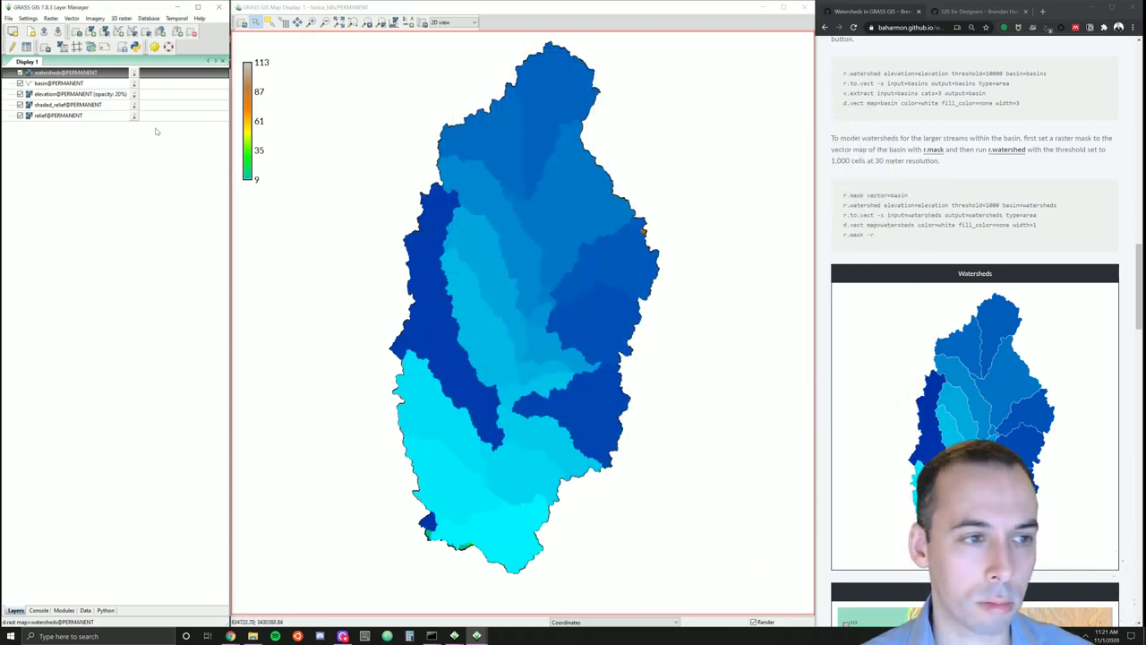
# - Hide the elevation, shaded_relief, relief and basin layers so only the watersheds raster is displayed
pyautogui.click(20, 93)
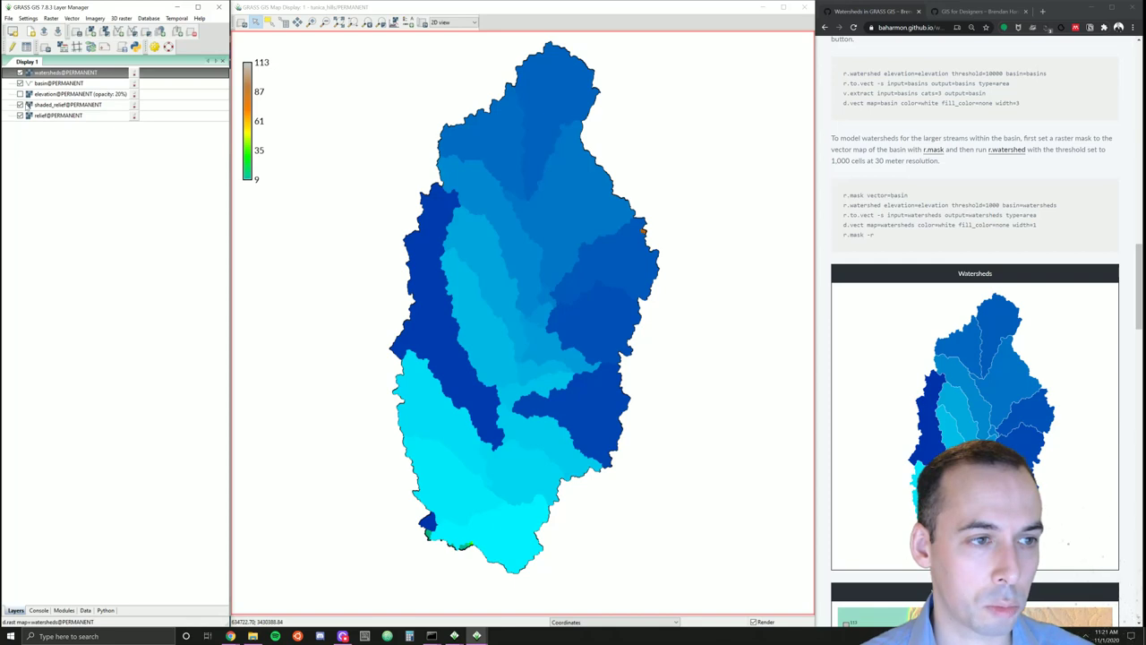
pyautogui.click(20, 103)
pyautogui.click(19, 115)
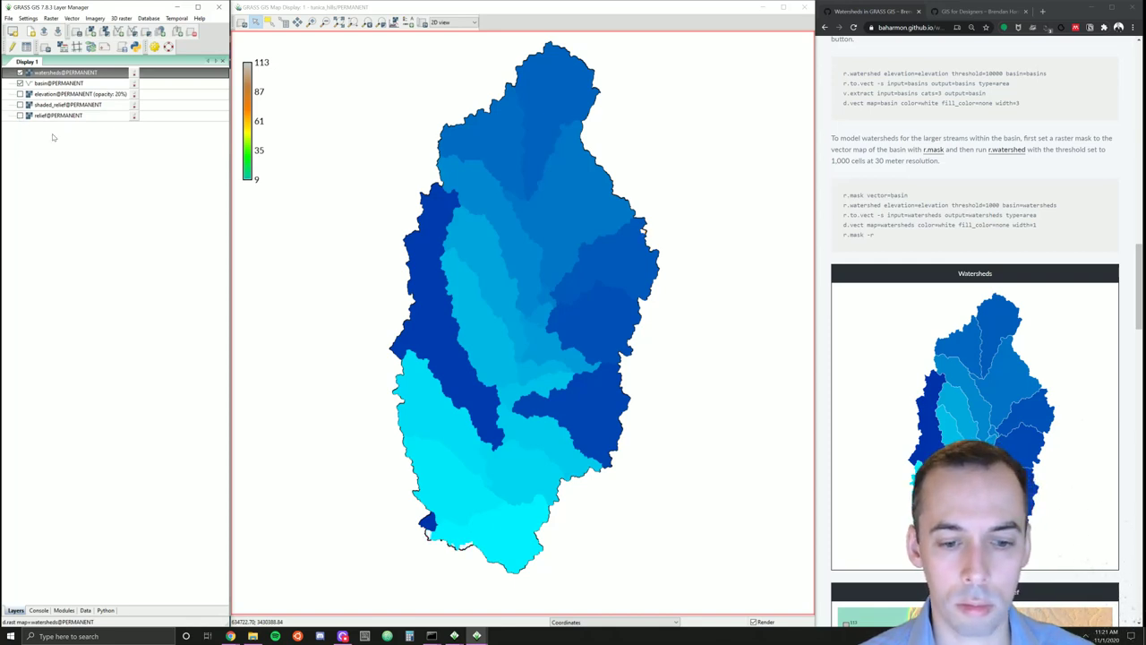
pyautogui.click(20, 83)
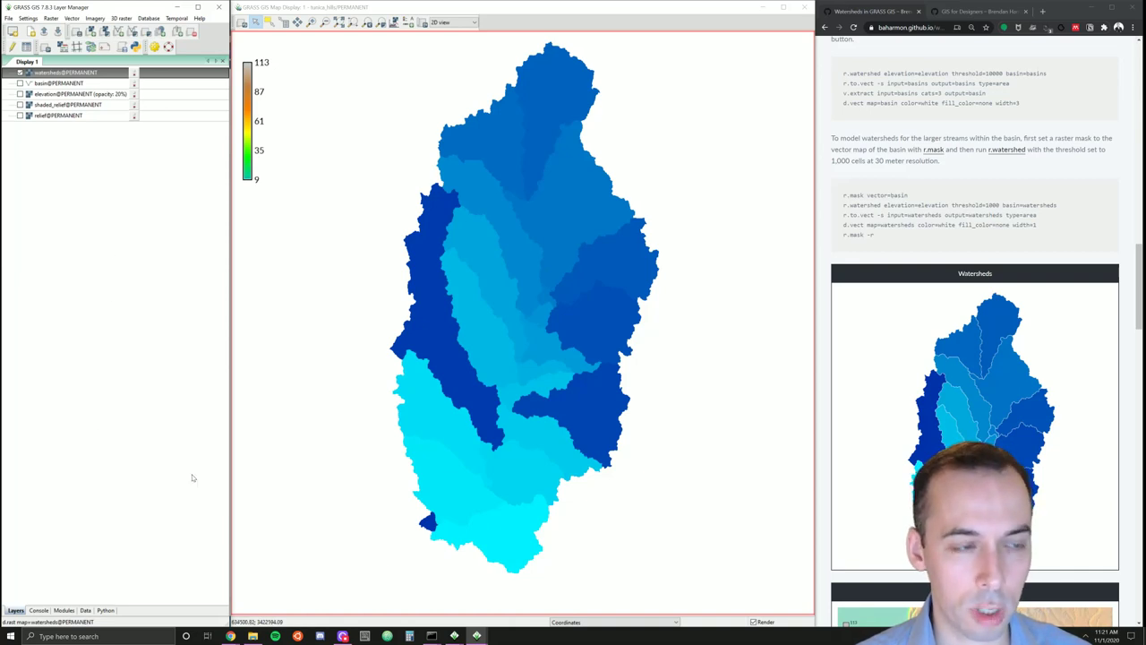
# - Set up r.to.vect with the watersheds raster as input, watersheds as the output vector map and area as the feature type
pyautogui.click(39, 609)
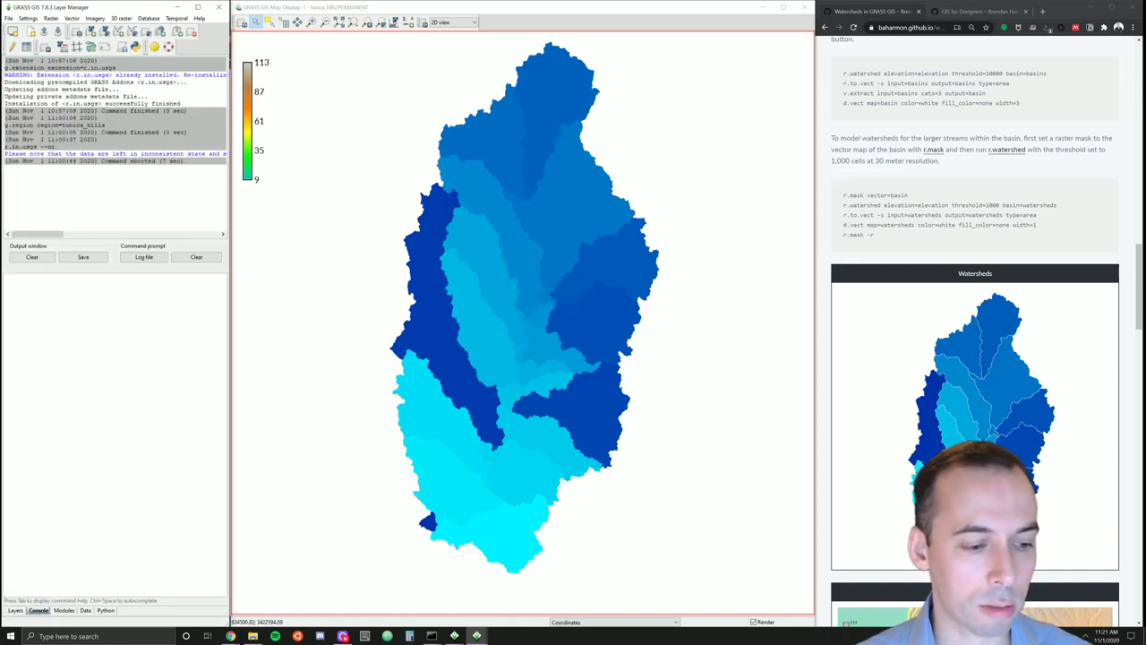
pyautogui.write('r.to.')
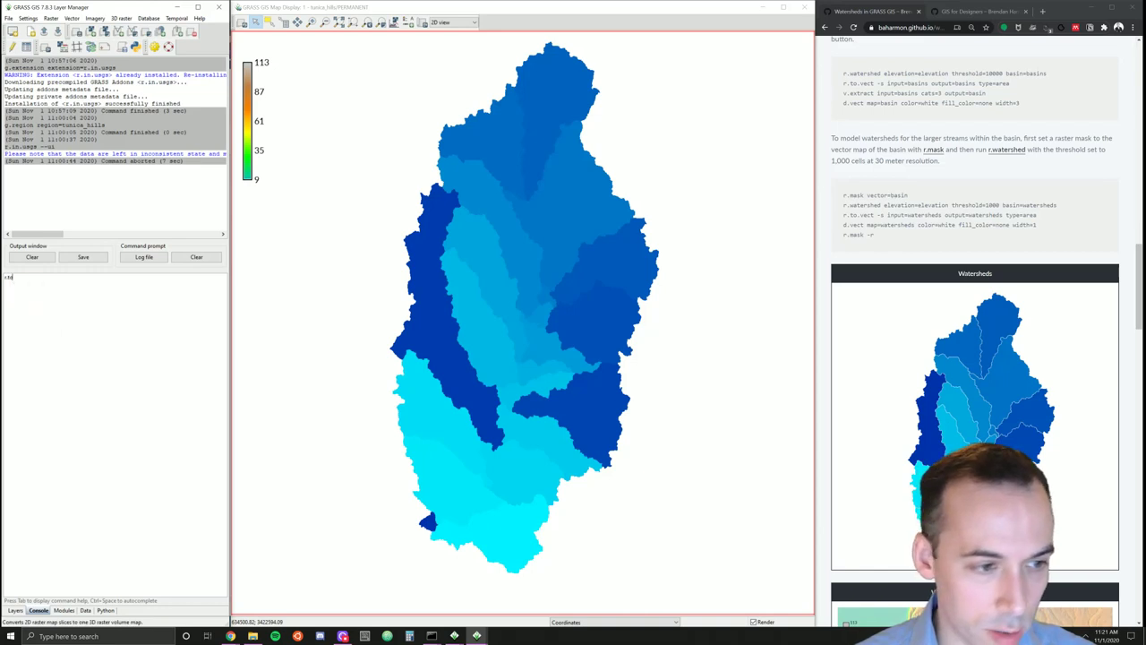
pyautogui.press('Down')
pyautogui.press('Down')
pyautogui.press('Return')
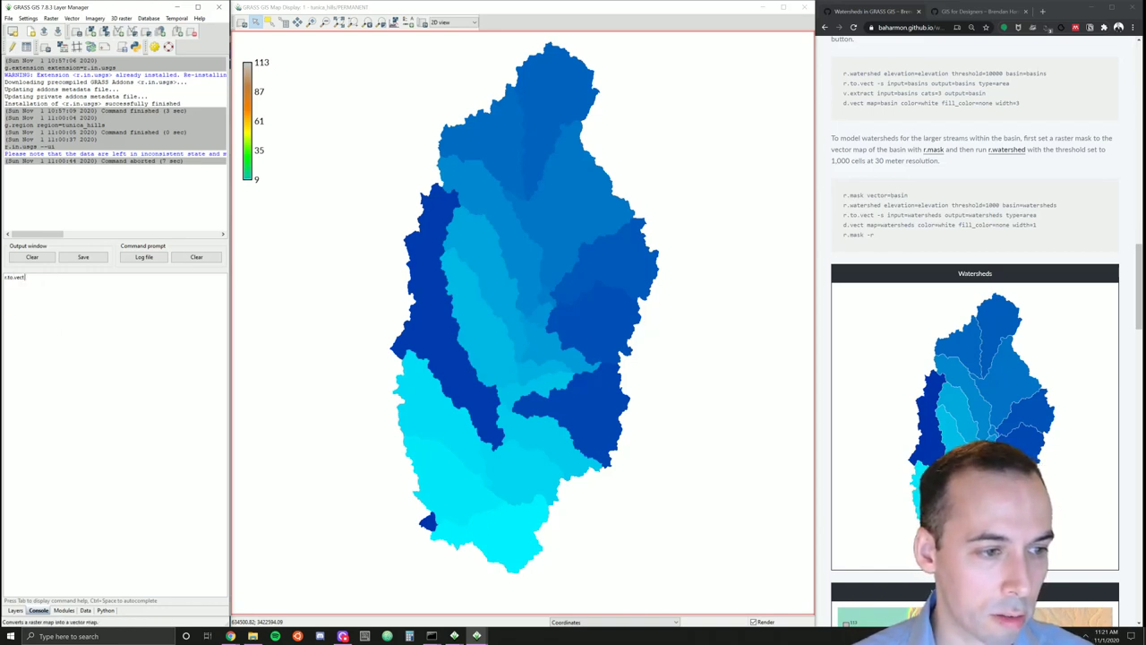
pyautogui.press('Return')
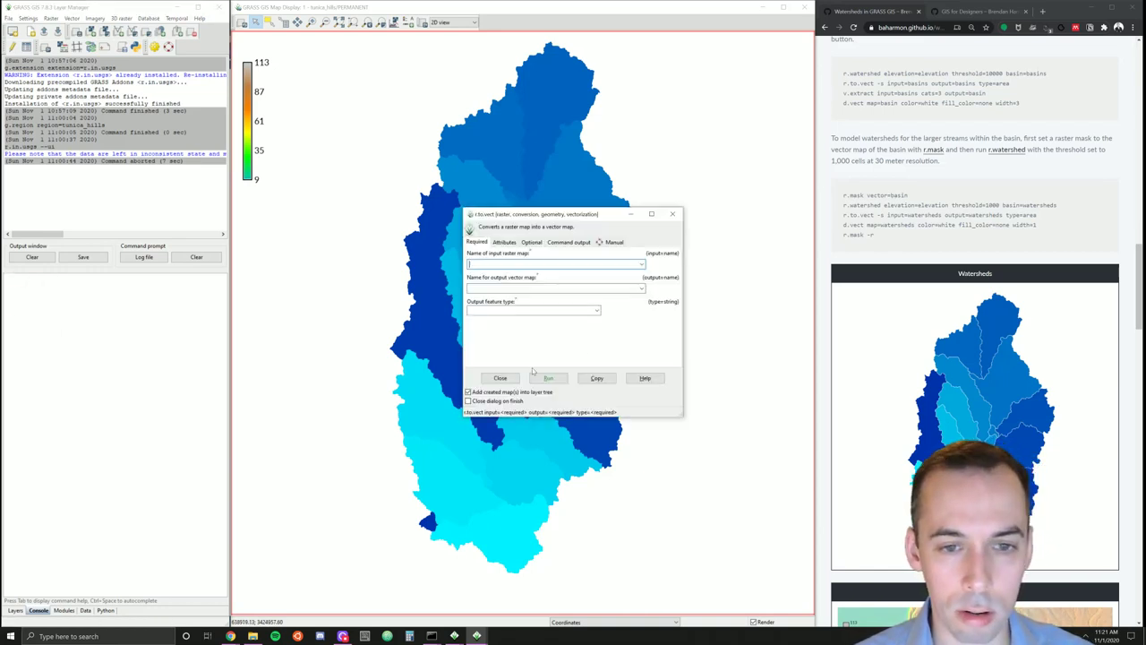
pyautogui.write('watersheds')
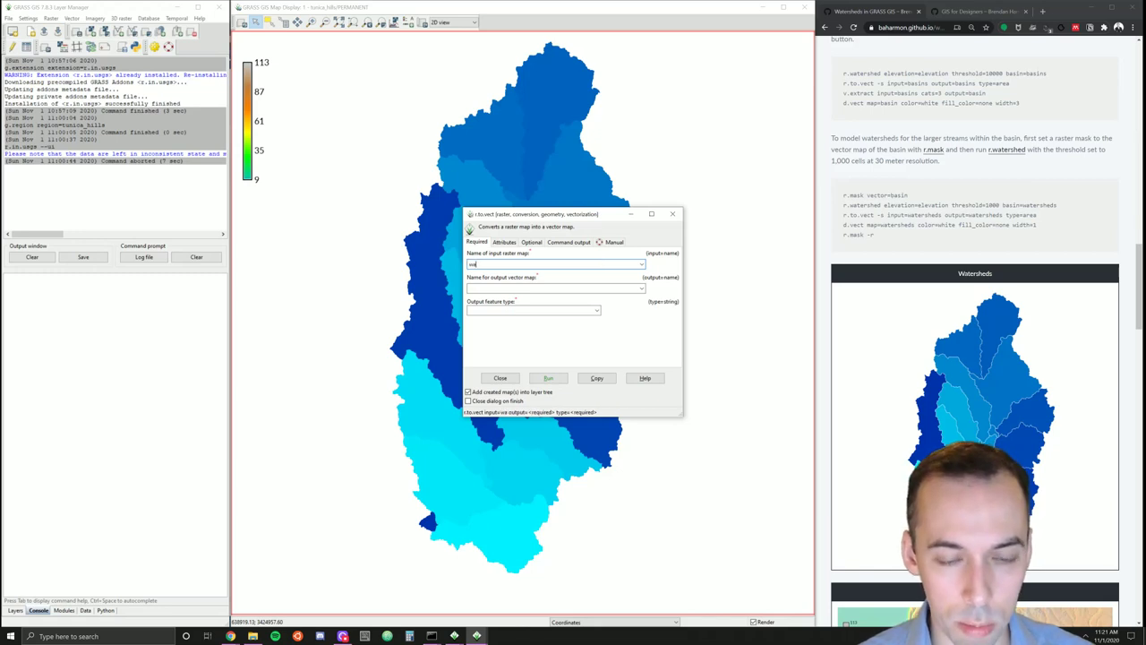
pyautogui.click(555, 288)
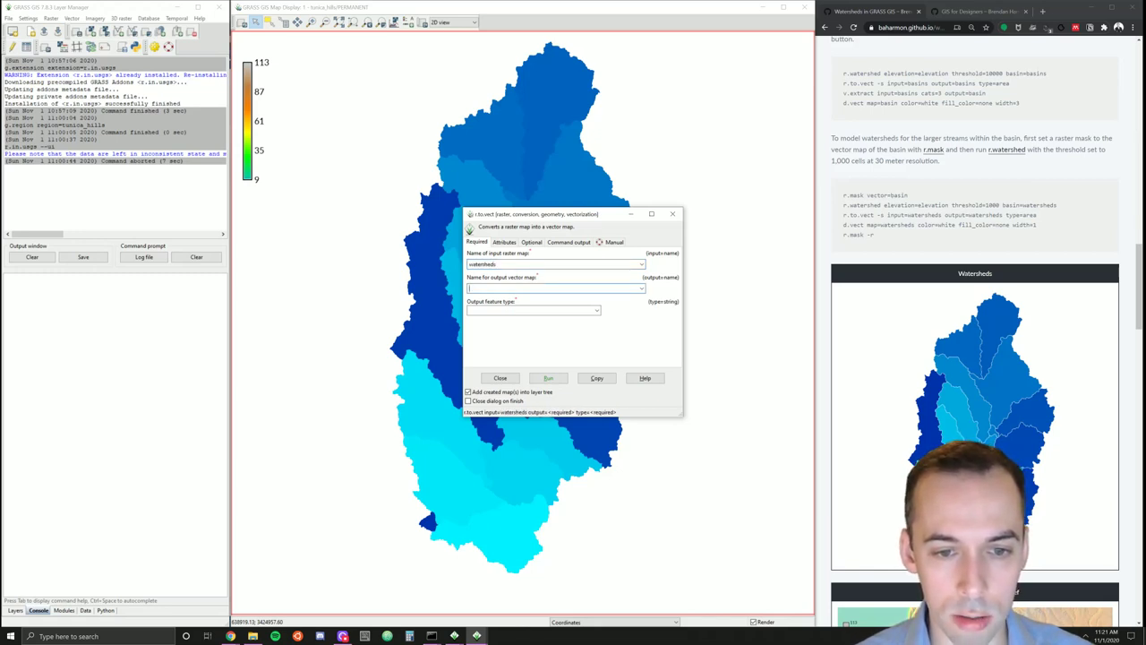
pyautogui.write('water')
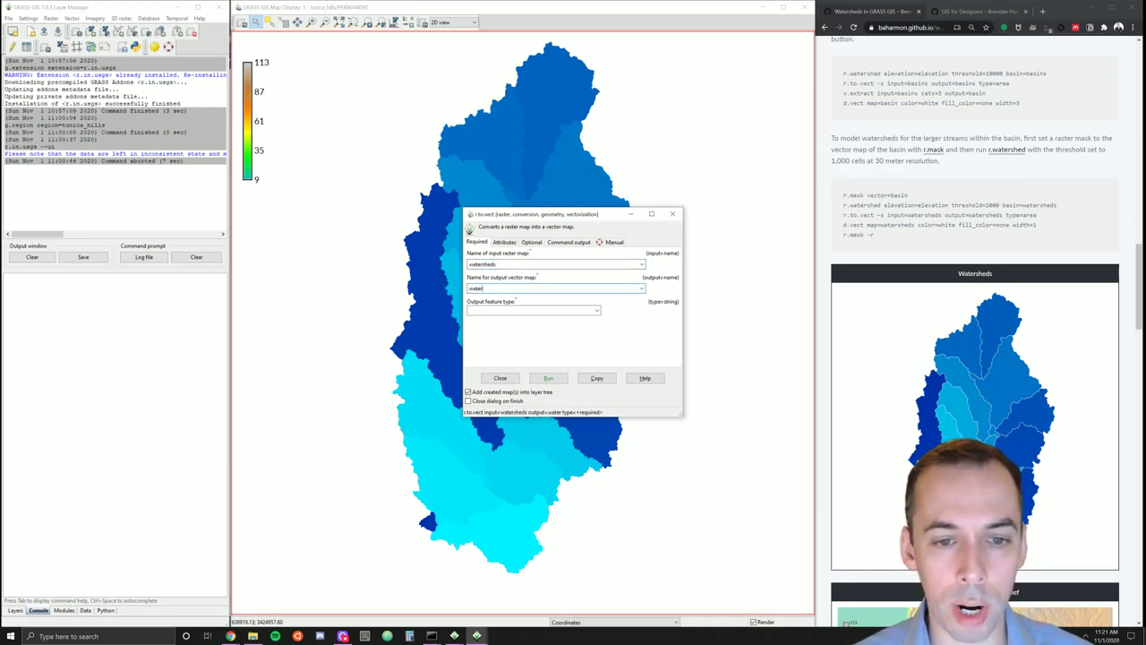
pyautogui.write('shed')
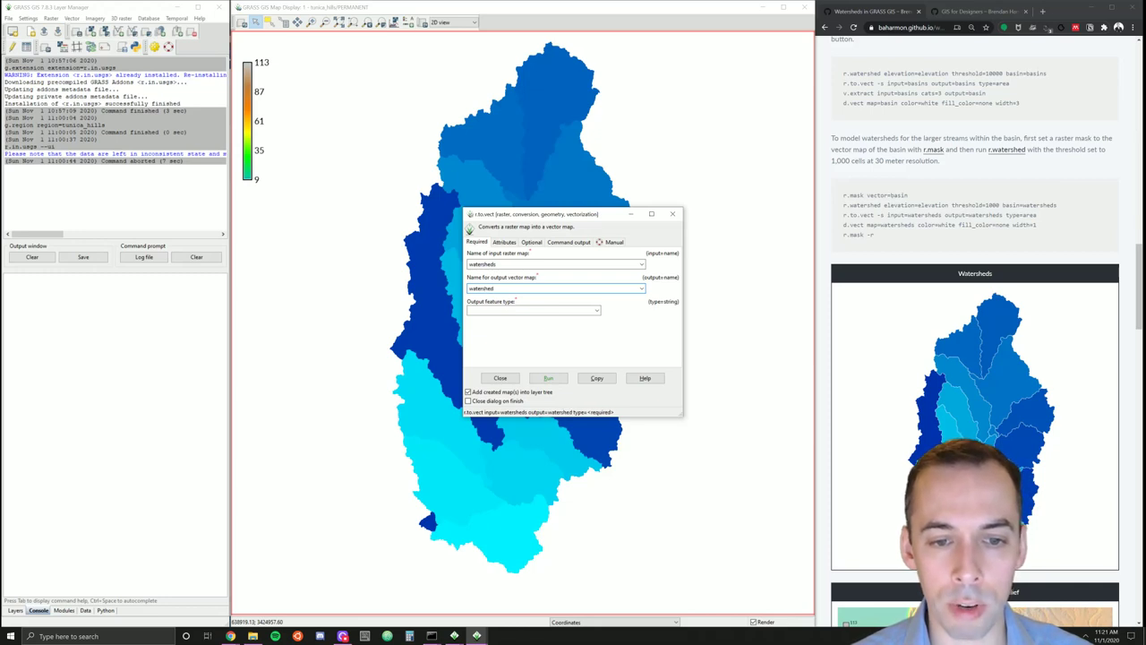
pyautogui.write('s')
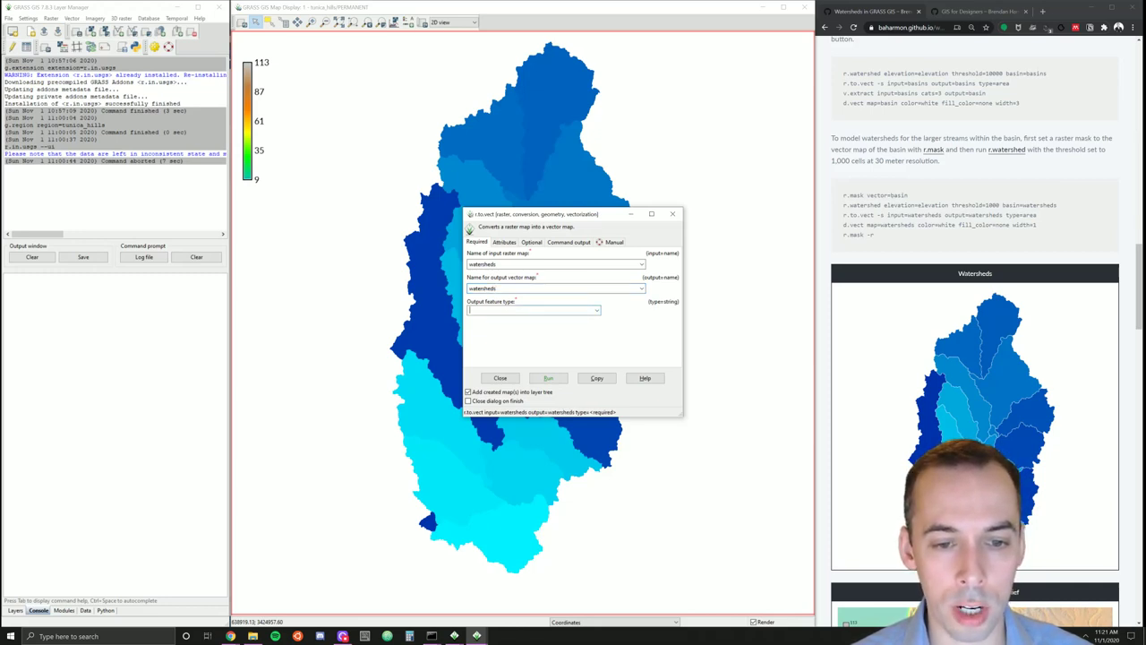
pyautogui.write('sareae')
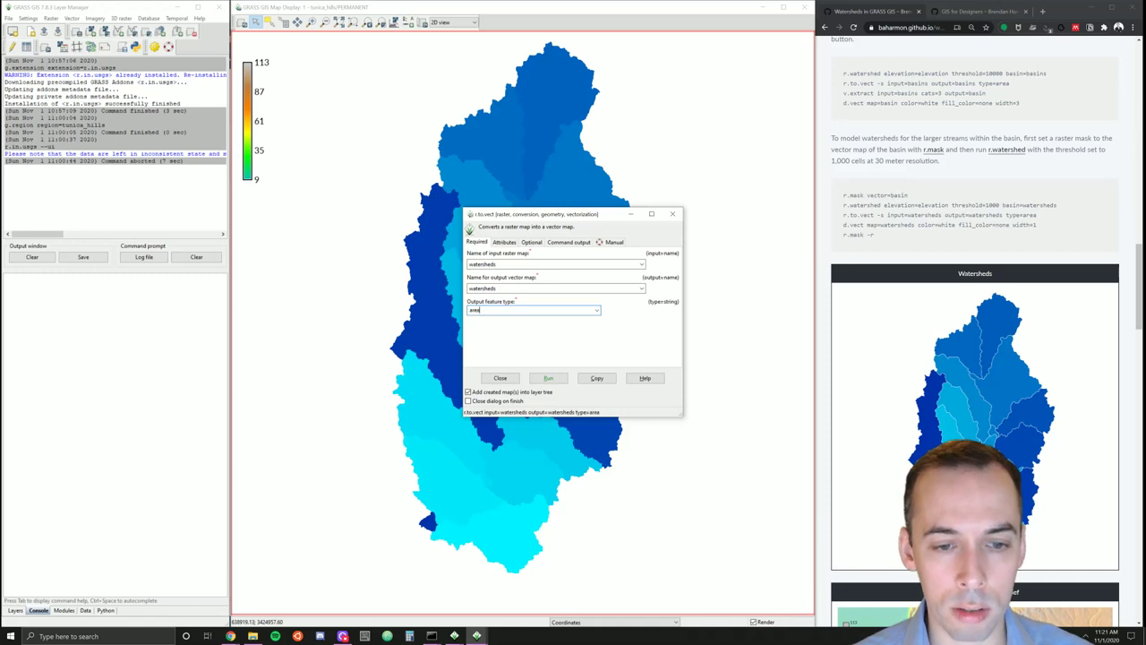
# - Enable corner smoothing for area features and run the raster-to-vector conversion
pyautogui.click(530, 243)
pyautogui.click(511, 253)
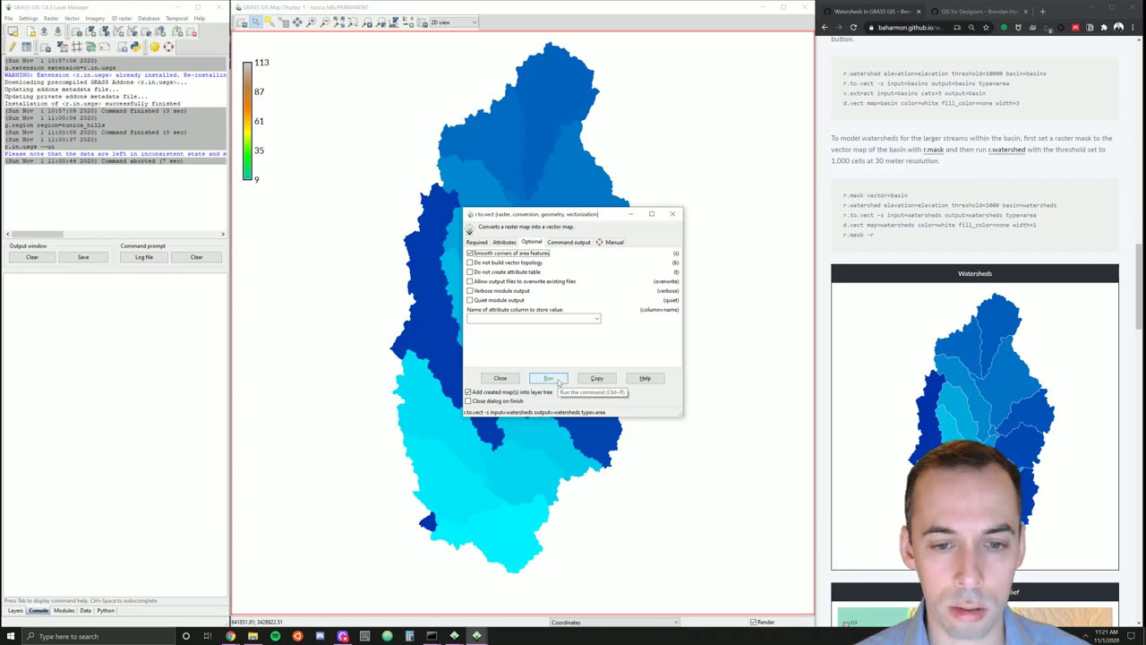
pyautogui.click(550, 378)
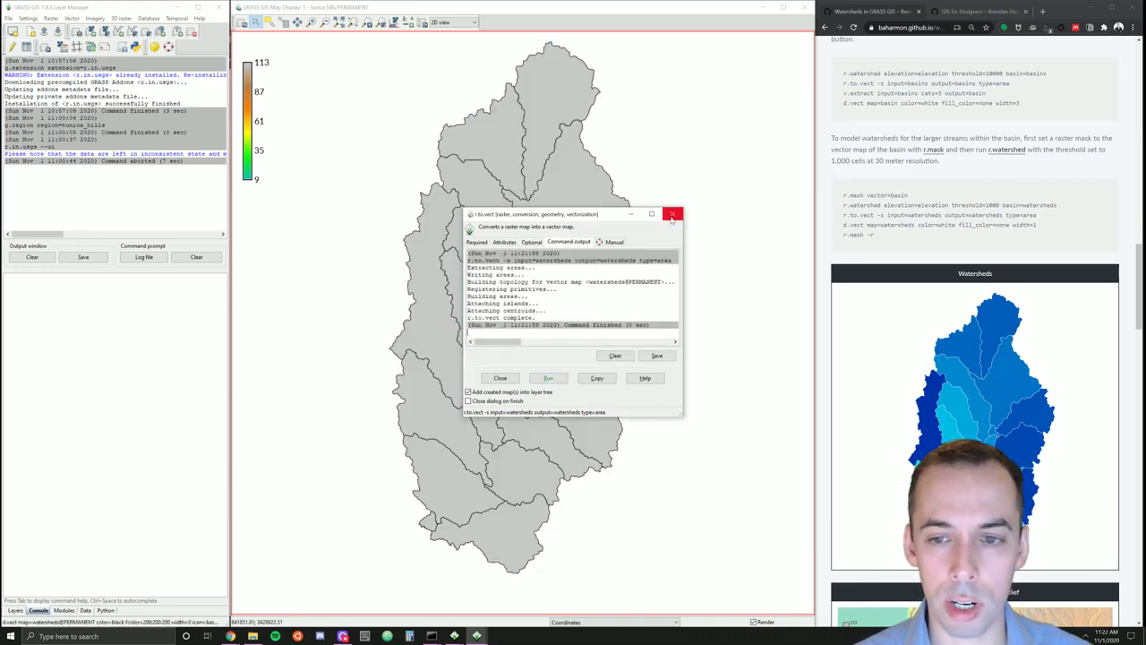
pyautogui.click(672, 216)
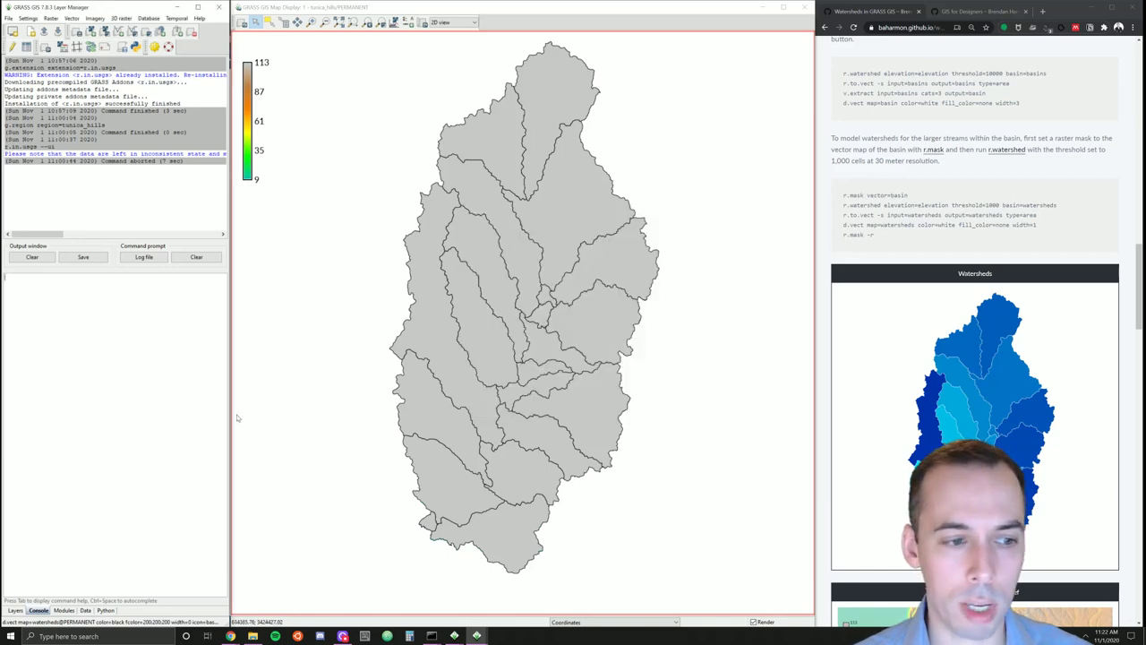
# - Style the watersheds vector layer with white feature outlines and a transparent area fill
pyautogui.click(16, 610)
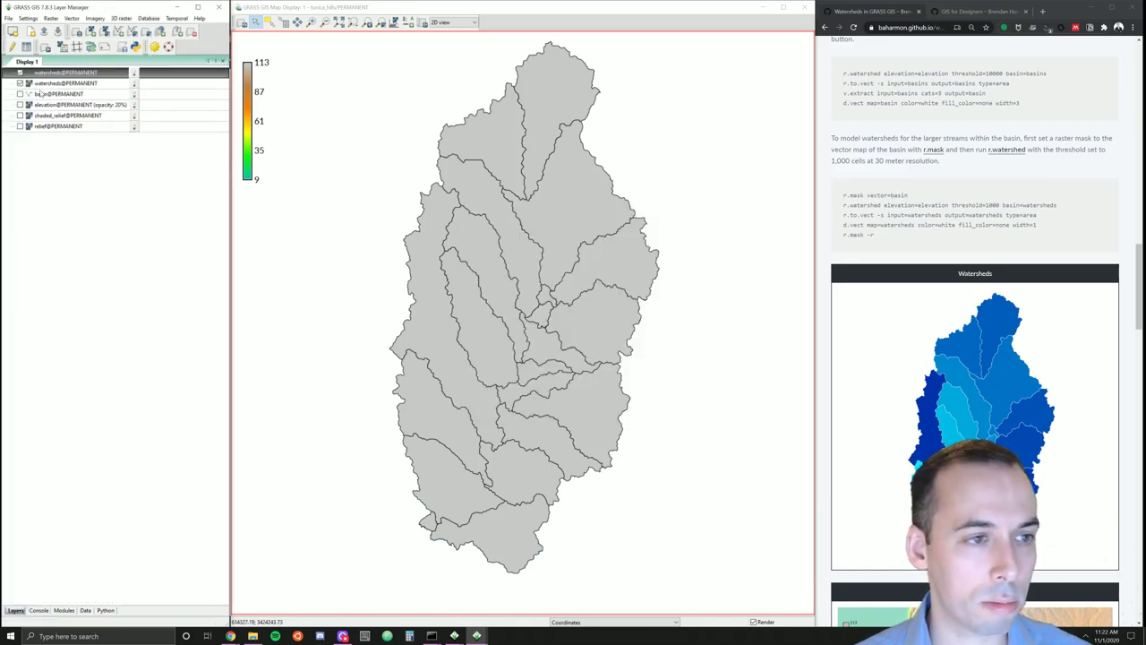
pyautogui.doubleClick(54, 71)
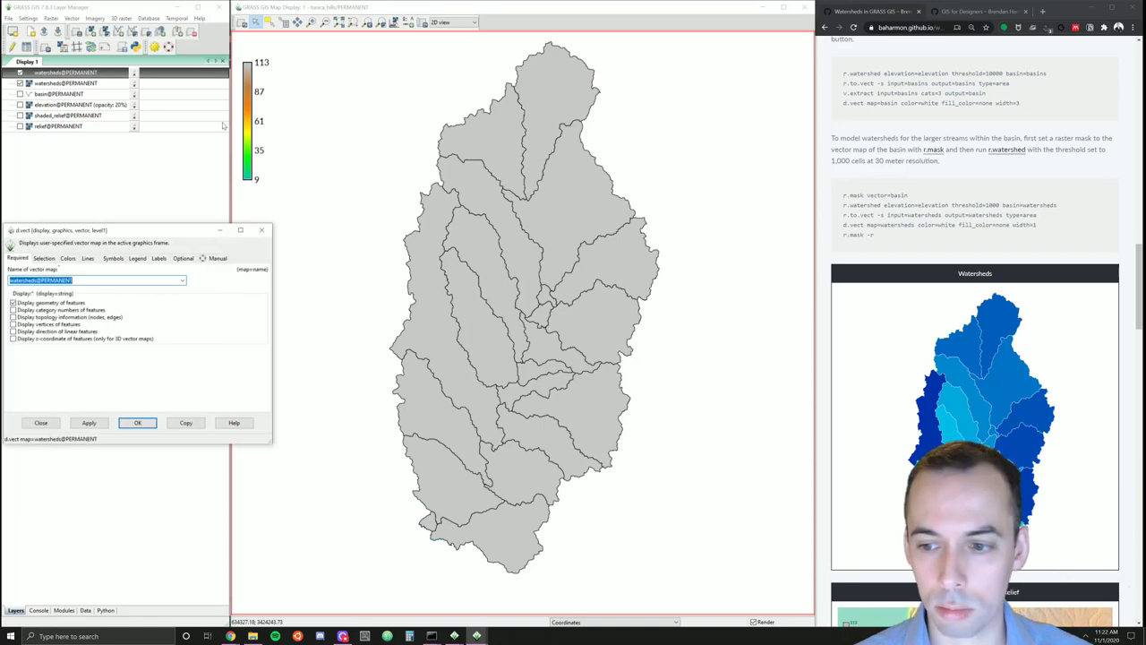
pyautogui.moveTo(91, 233); pyautogui.dragTo(317, 161)
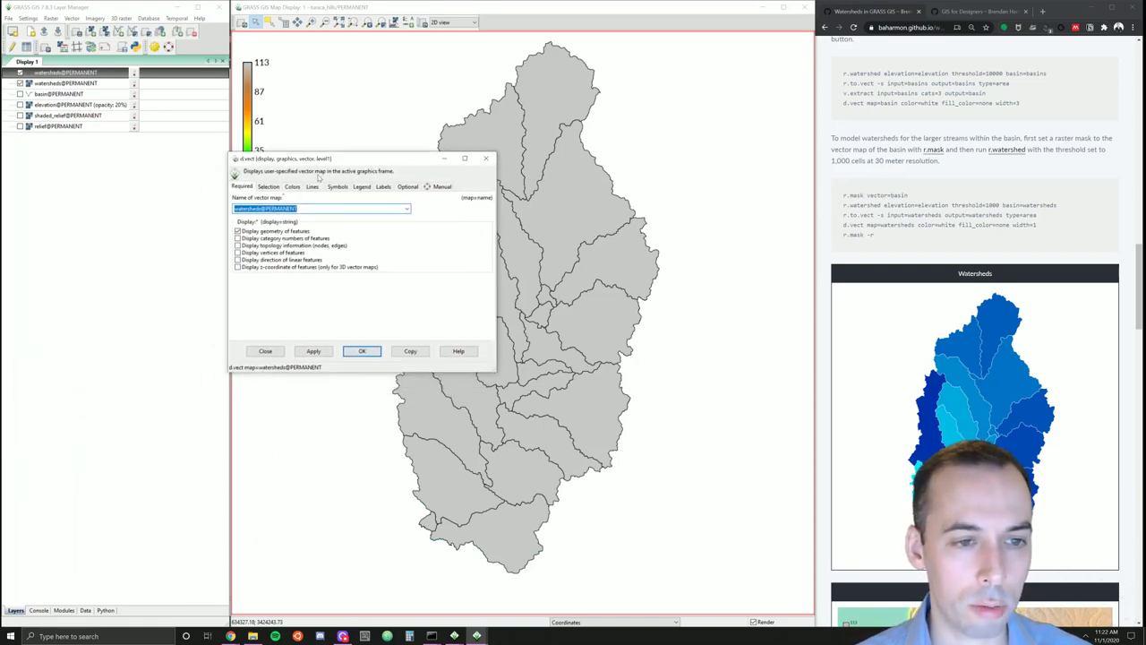
pyautogui.click(292, 186)
pyautogui.click(285, 219)
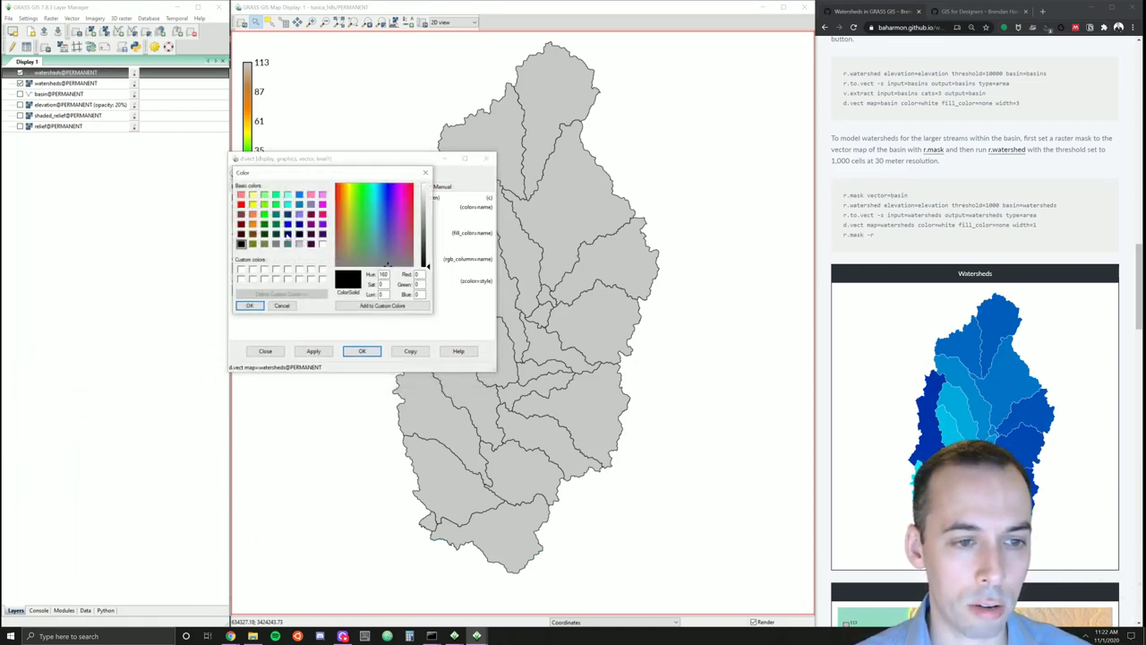
pyautogui.click(322, 243)
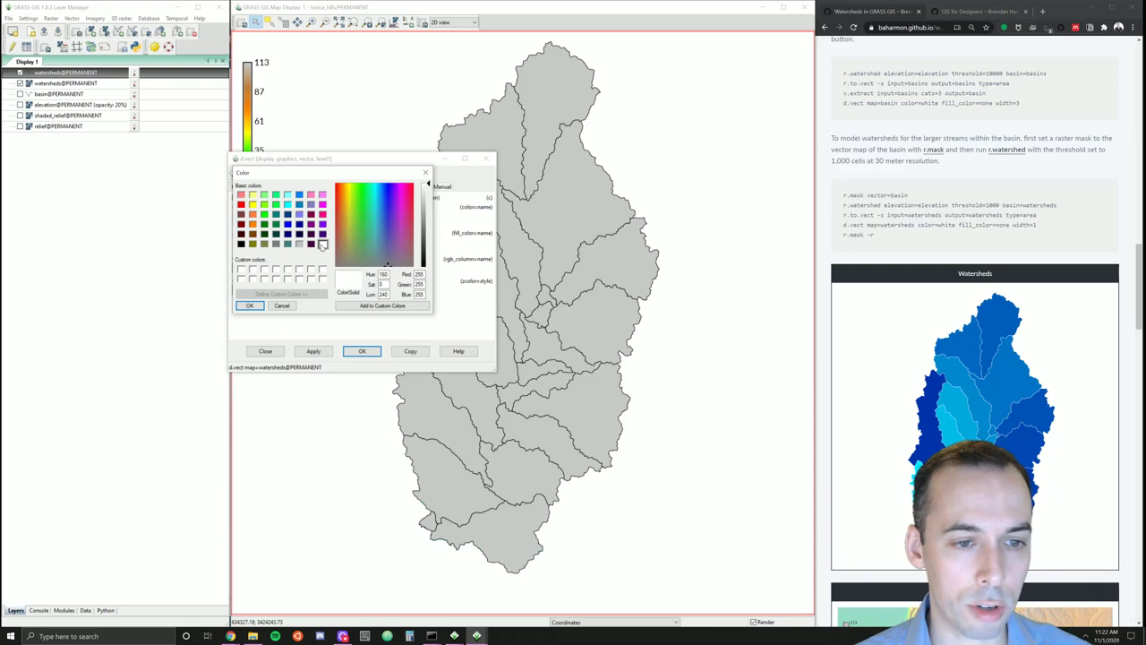
pyautogui.click(249, 305)
pyautogui.click(315, 243)
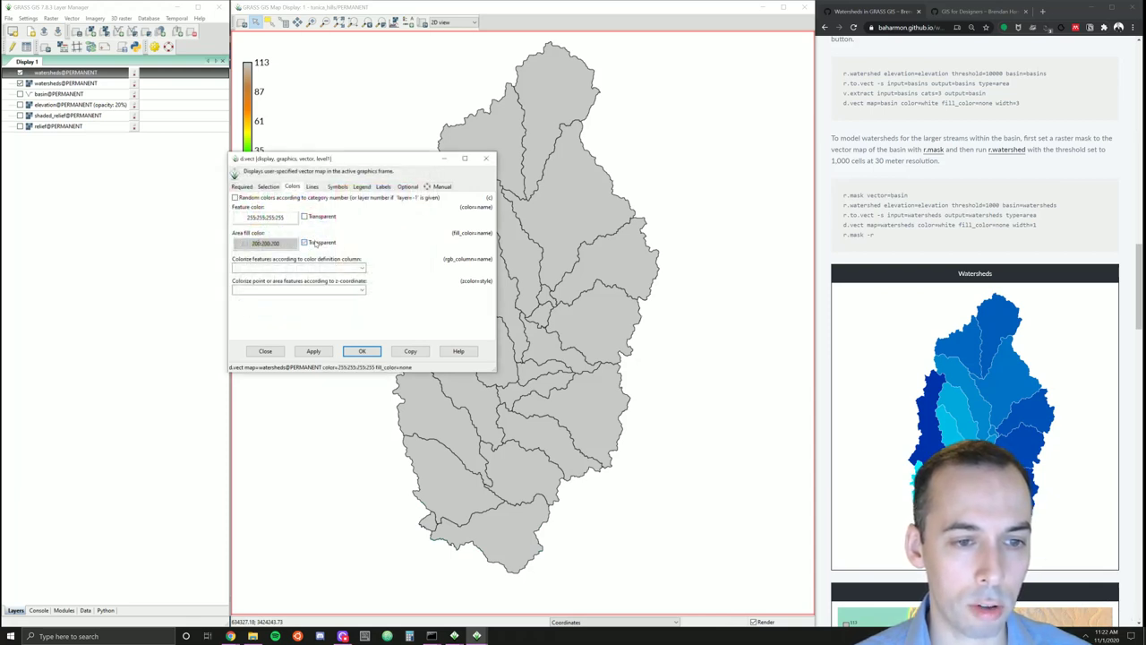
pyautogui.click(317, 355)
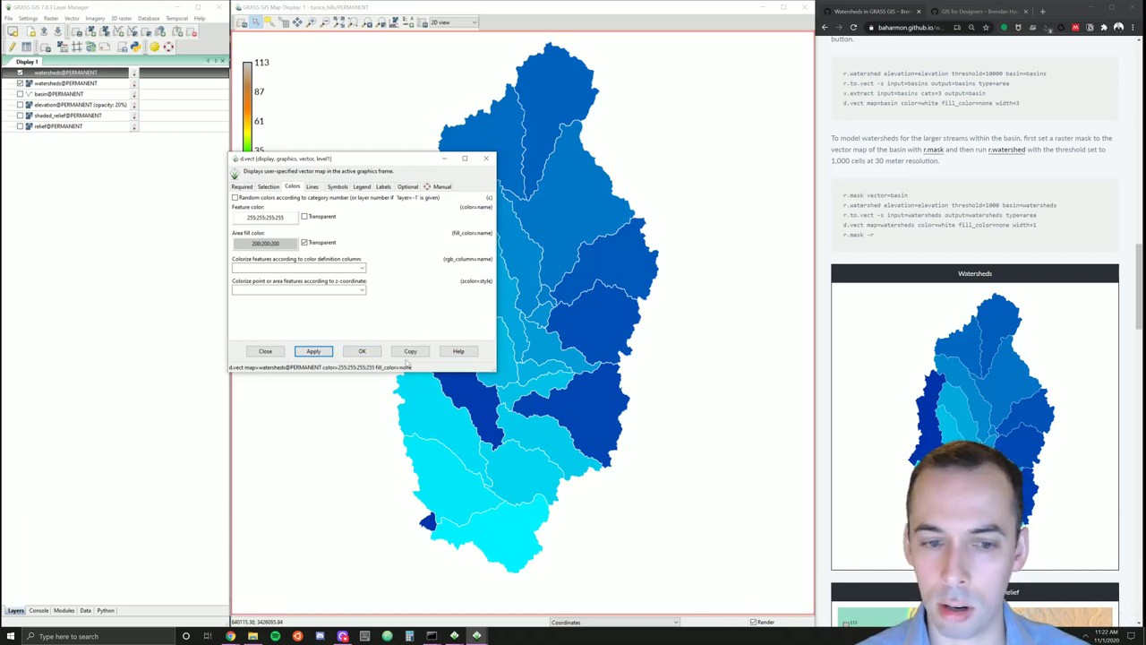
pyautogui.click(359, 351)
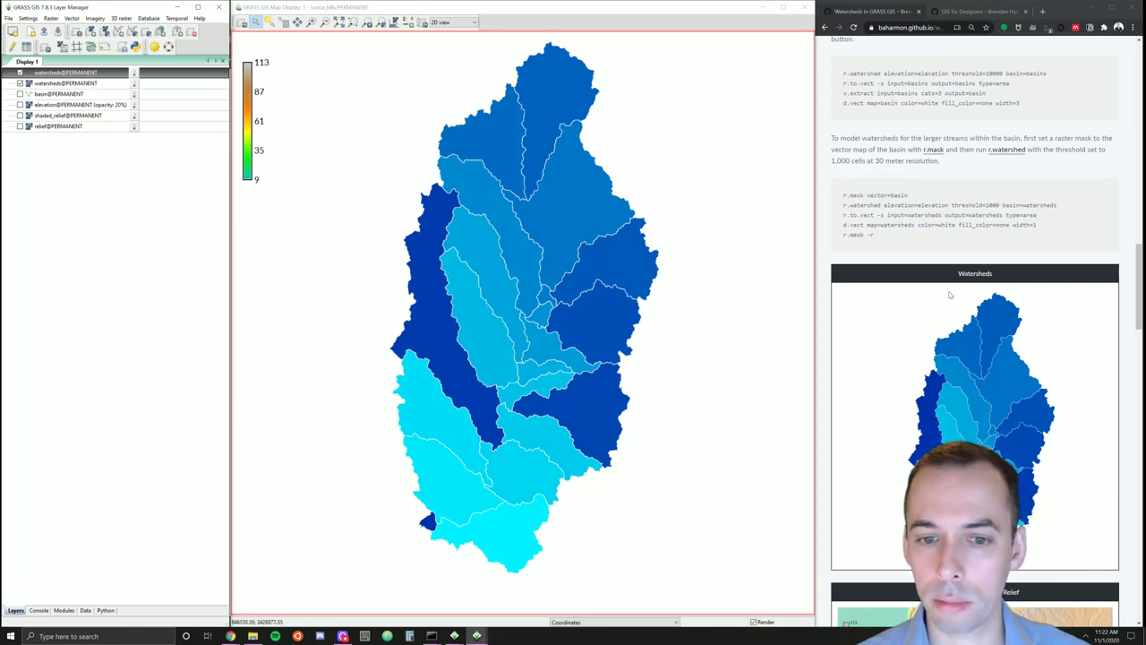
# - Hide both watersheds layers and display the elevation, shaded_relief and relief layers instead
pyautogui.scroll(-5, 950, 294)
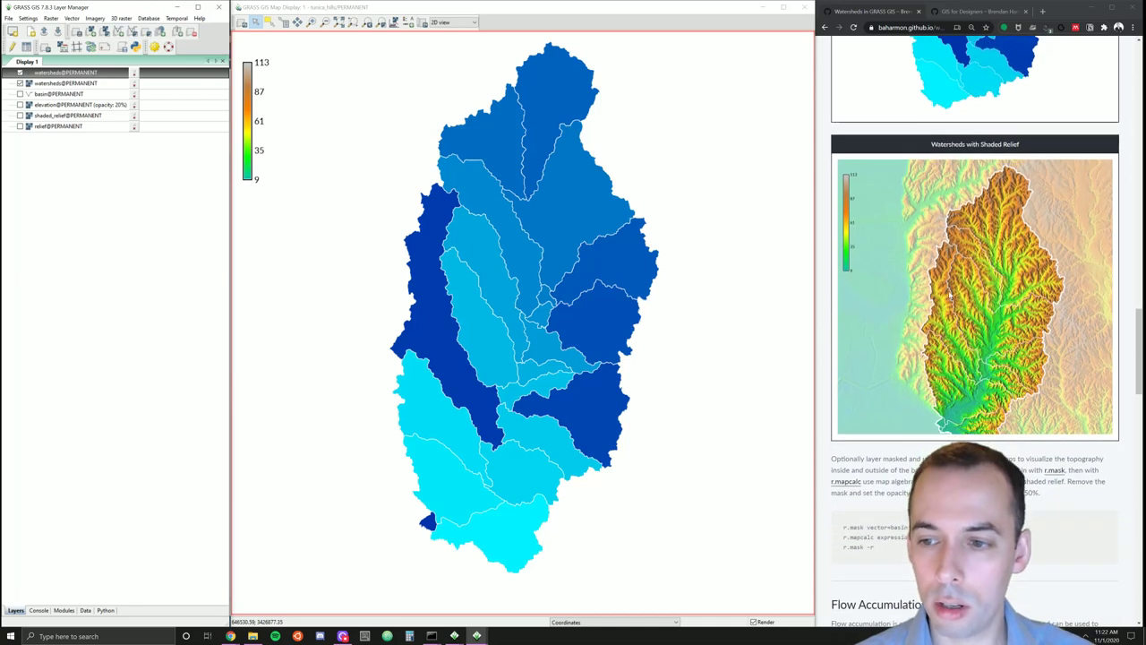
pyautogui.scroll(-1, 950, 294)
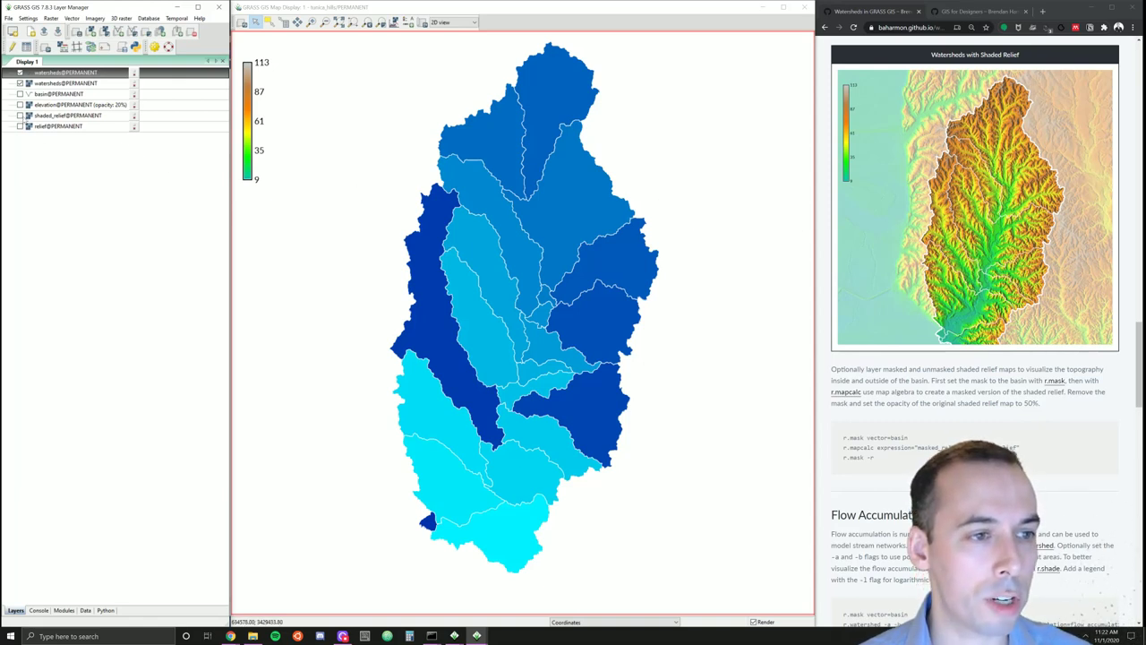
pyautogui.click(20, 82)
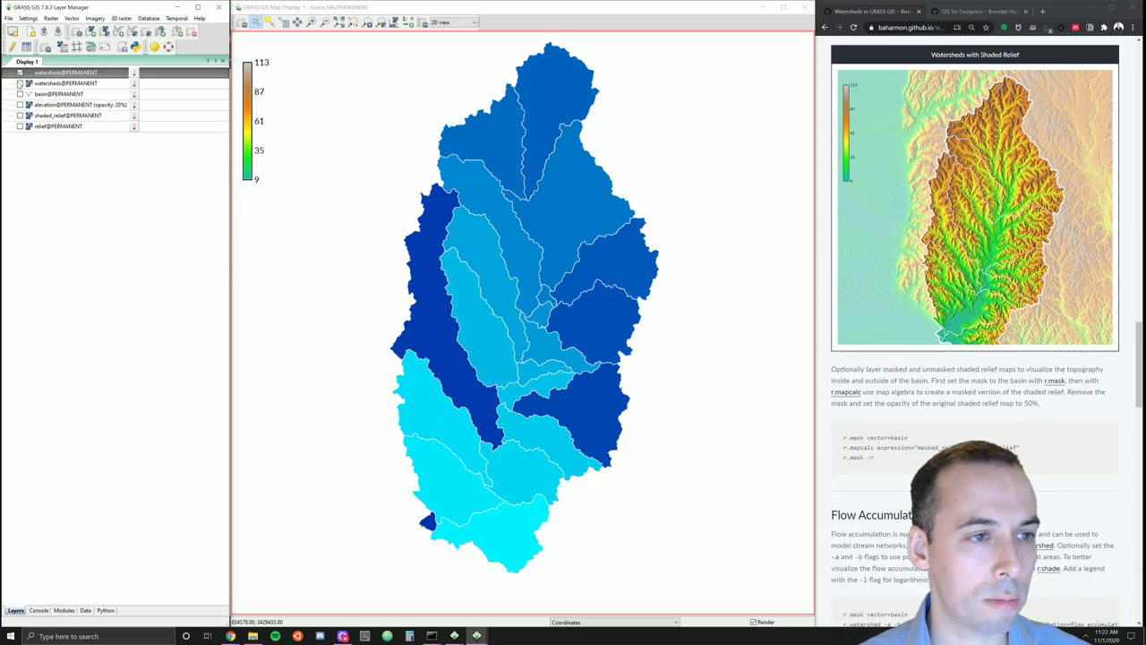
pyautogui.click(20, 105)
pyautogui.click(20, 115)
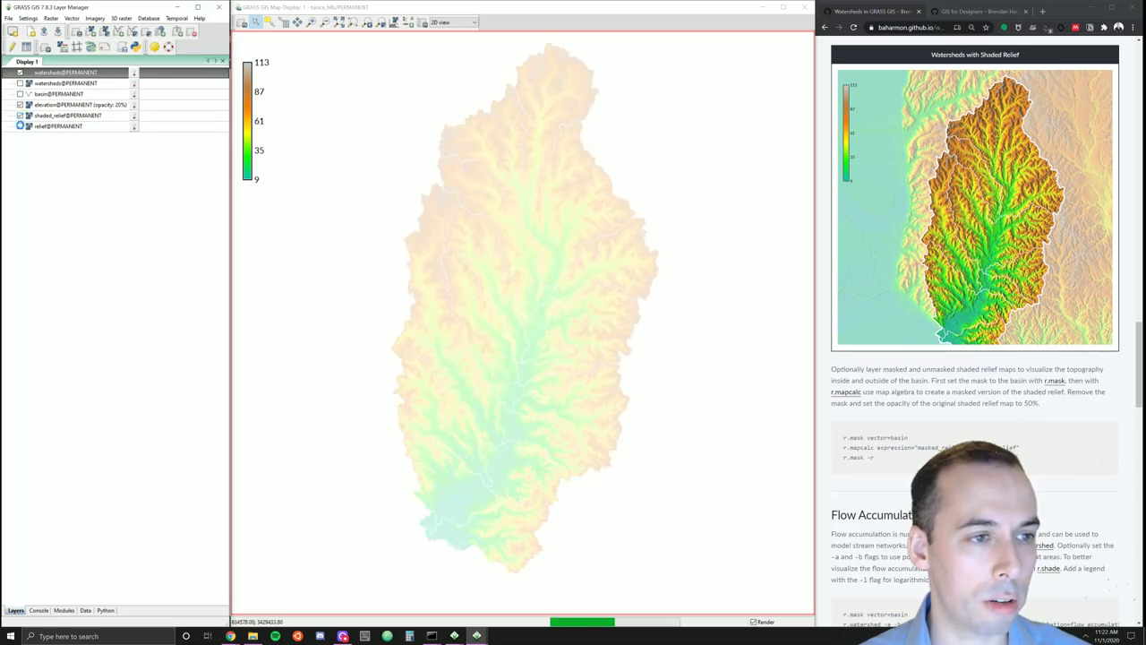
pyautogui.click(19, 126)
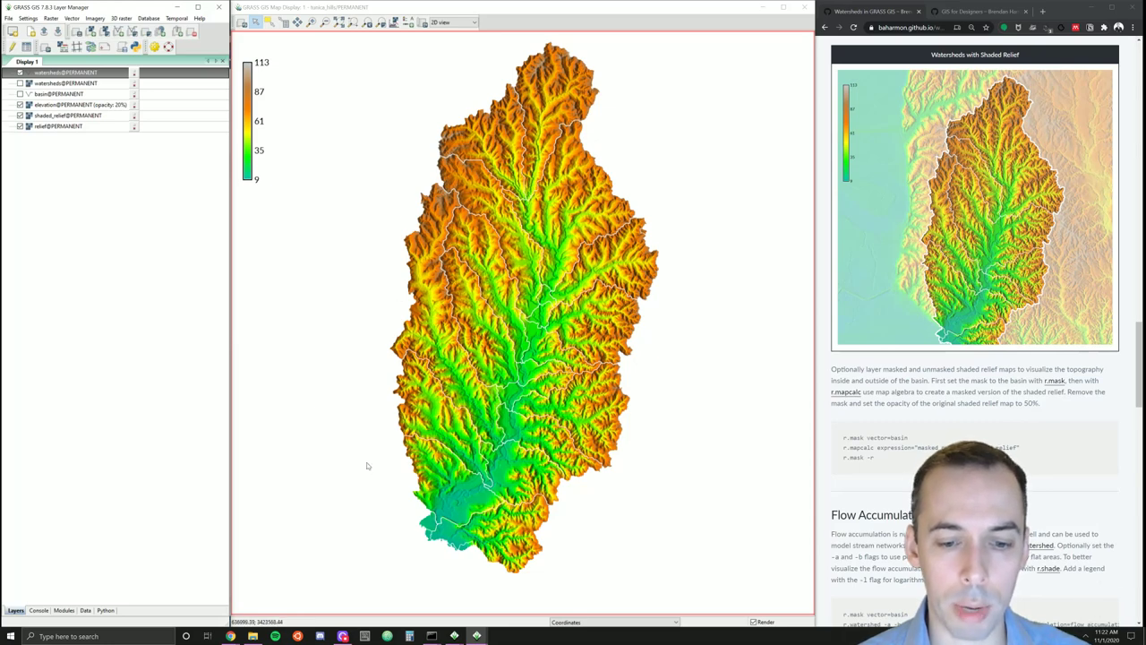
pyautogui.click(436, 514)
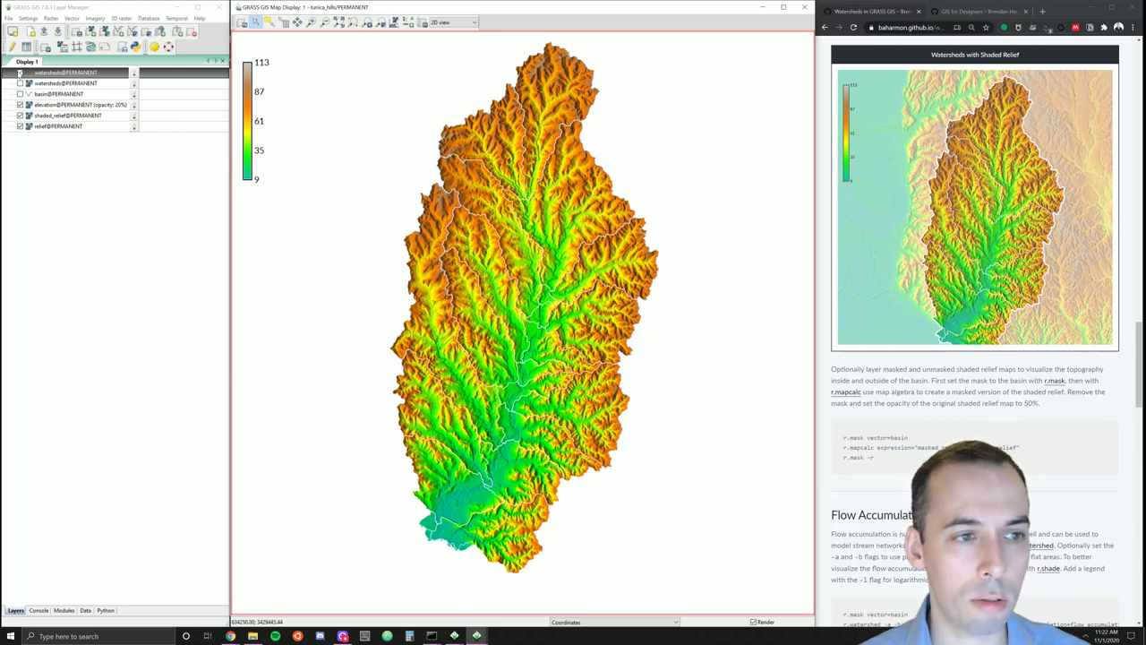
pyautogui.click(19, 72)
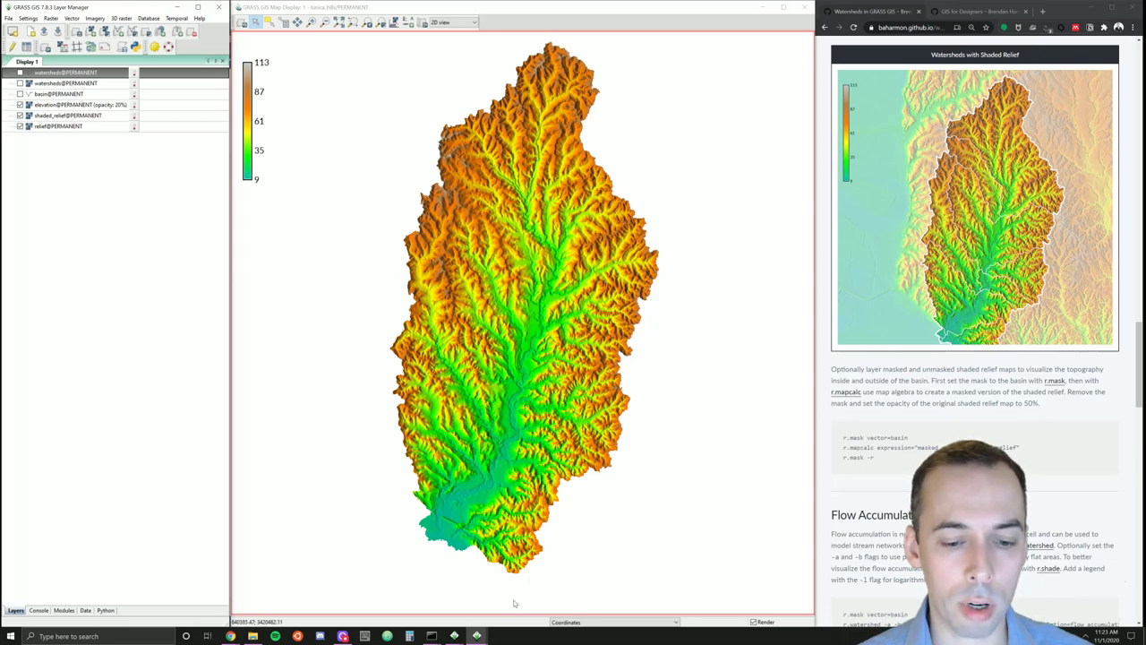
# - Start the r.watershed hydrologic analysis and set elevation as its input elevation raster map
pyautogui.moveTo(477, 636)
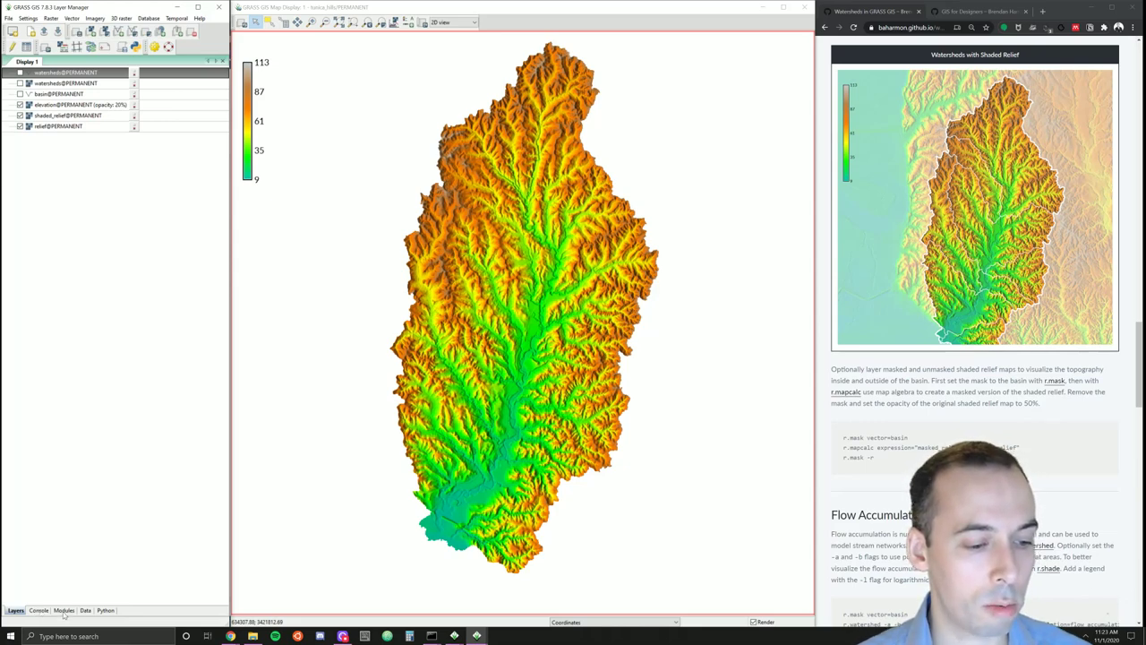
pyautogui.click(63, 610)
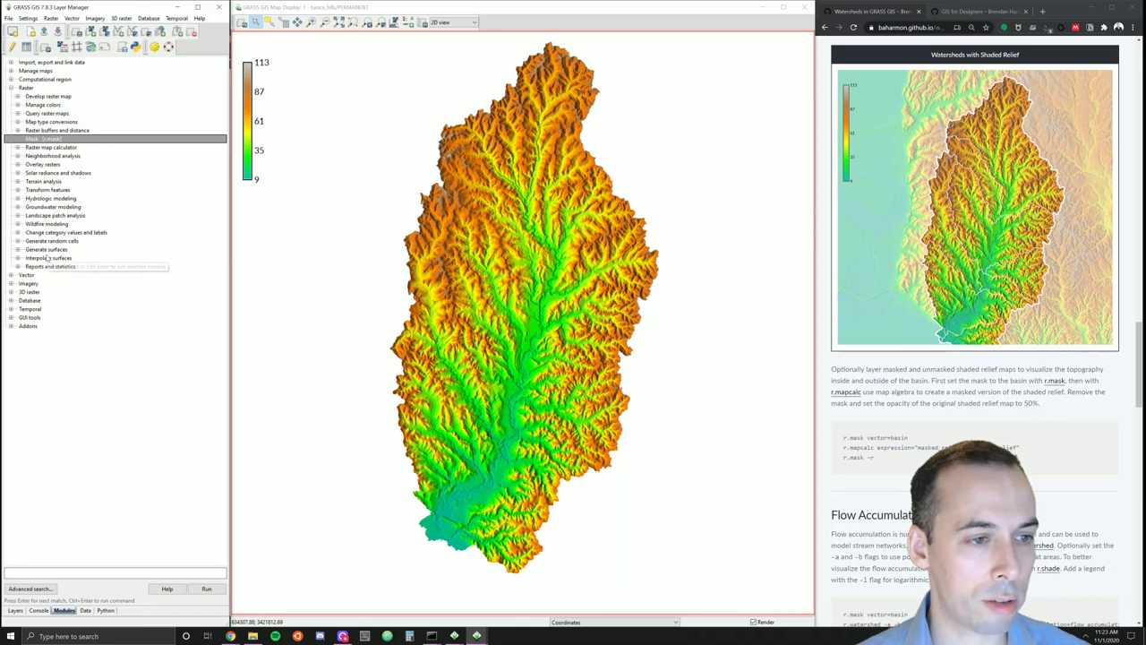
pyautogui.click(22, 199)
pyautogui.click(17, 199)
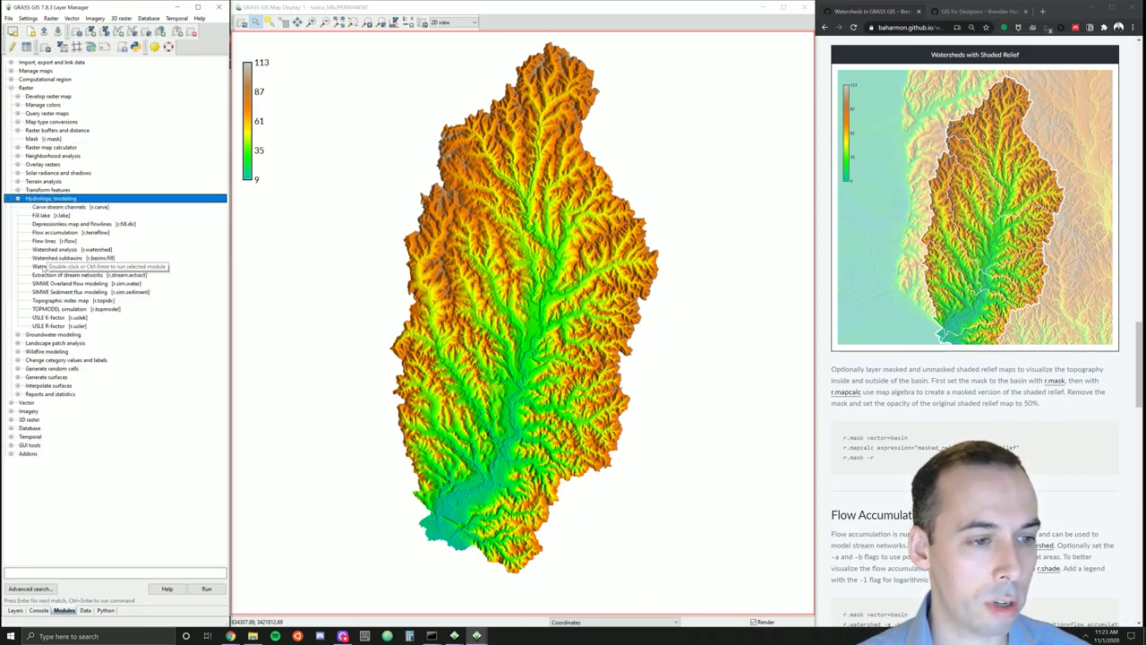
pyautogui.click(42, 267)
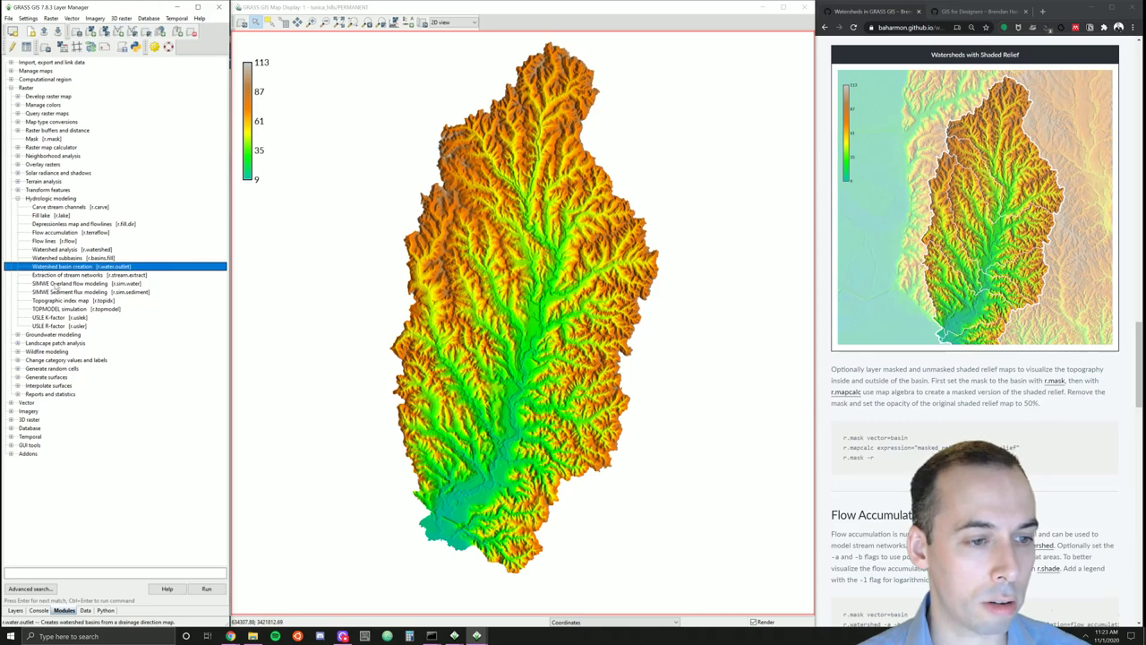
pyautogui.doubleClick(52, 250)
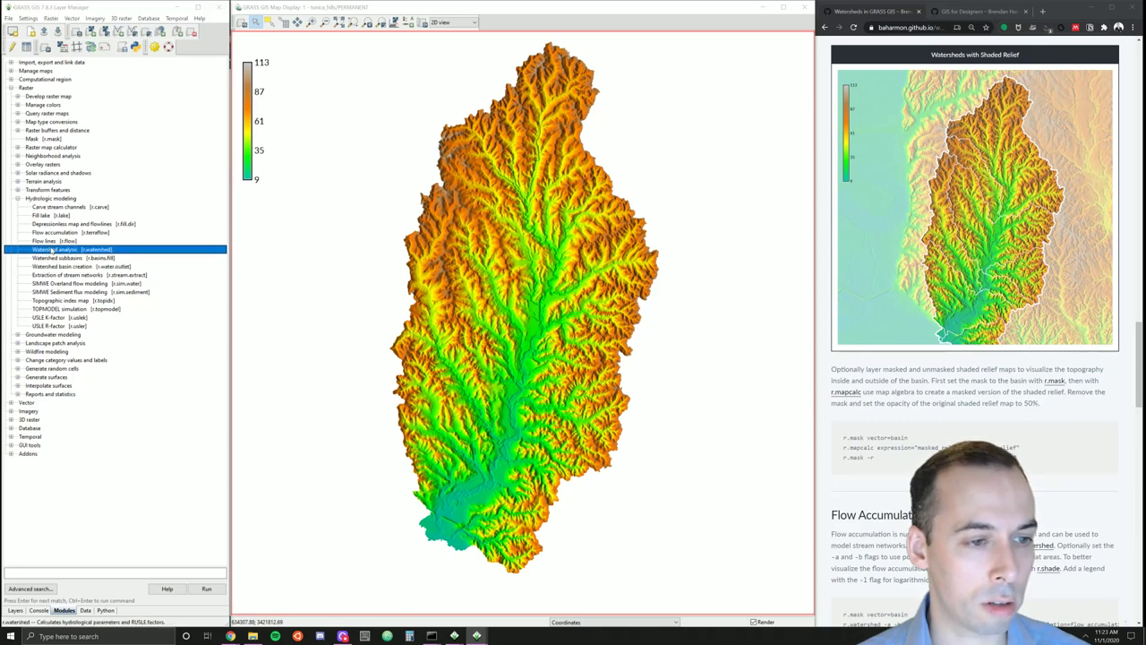
pyautogui.moveTo(500, 212); pyautogui.dragTo(408, 87)
pyautogui.write('elevation')
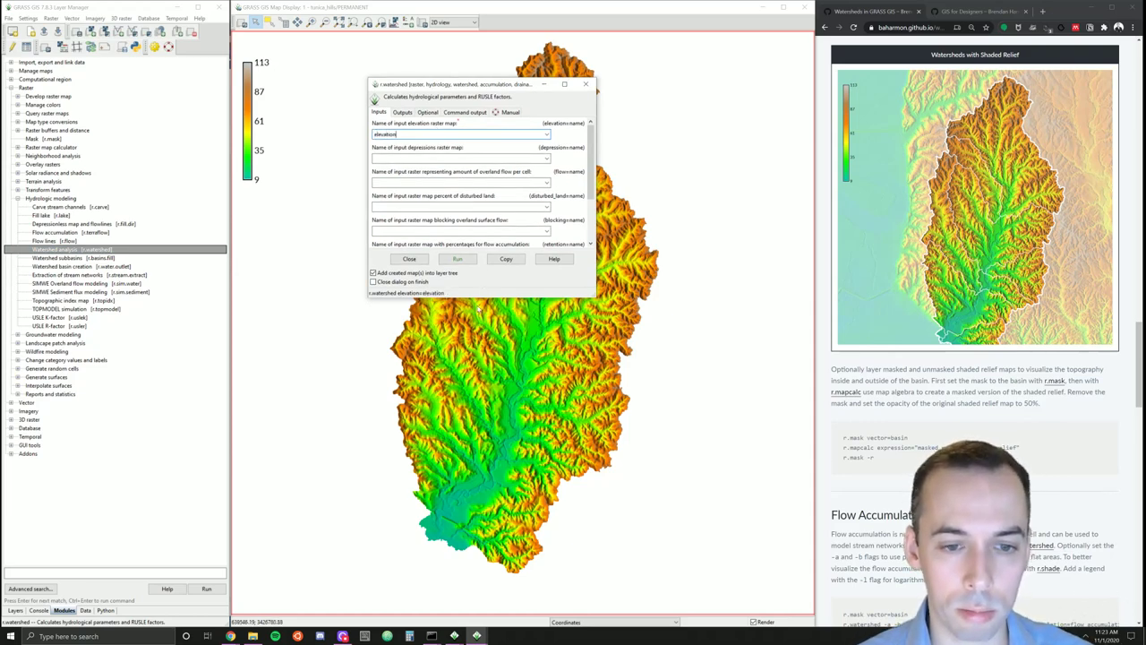
# - Set the minimum exterior watershed basin size to 10000 and name the output accumulation raster flow_accumulation
pyautogui.moveTo(479, 299); pyautogui.dragTo(490, 415)
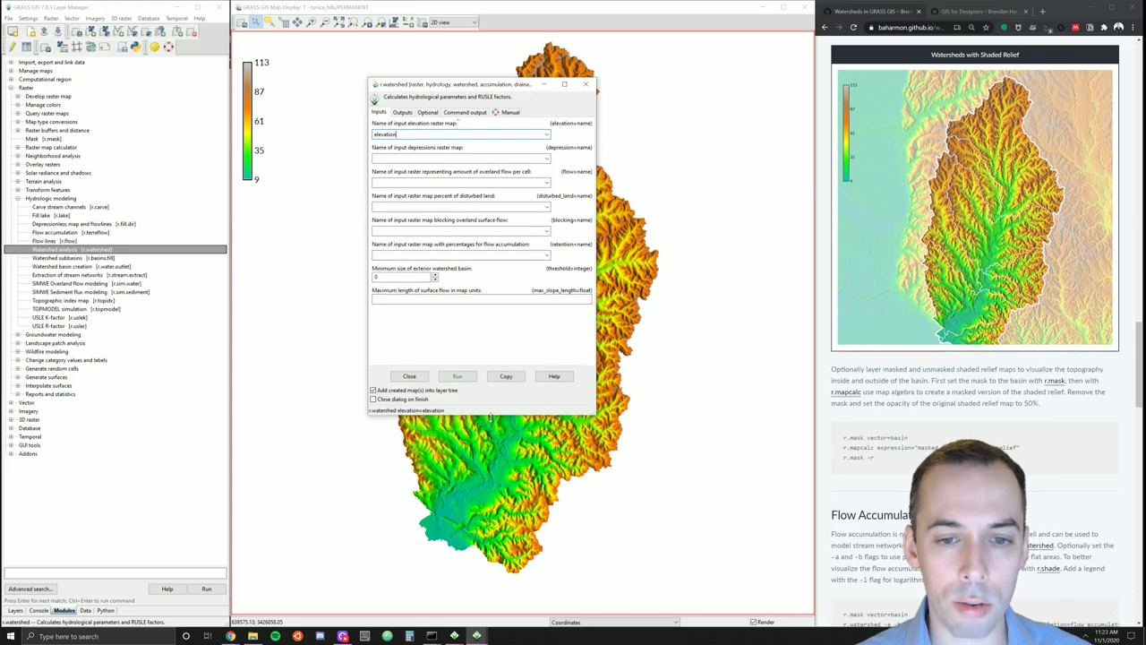
pyautogui.click(394, 277)
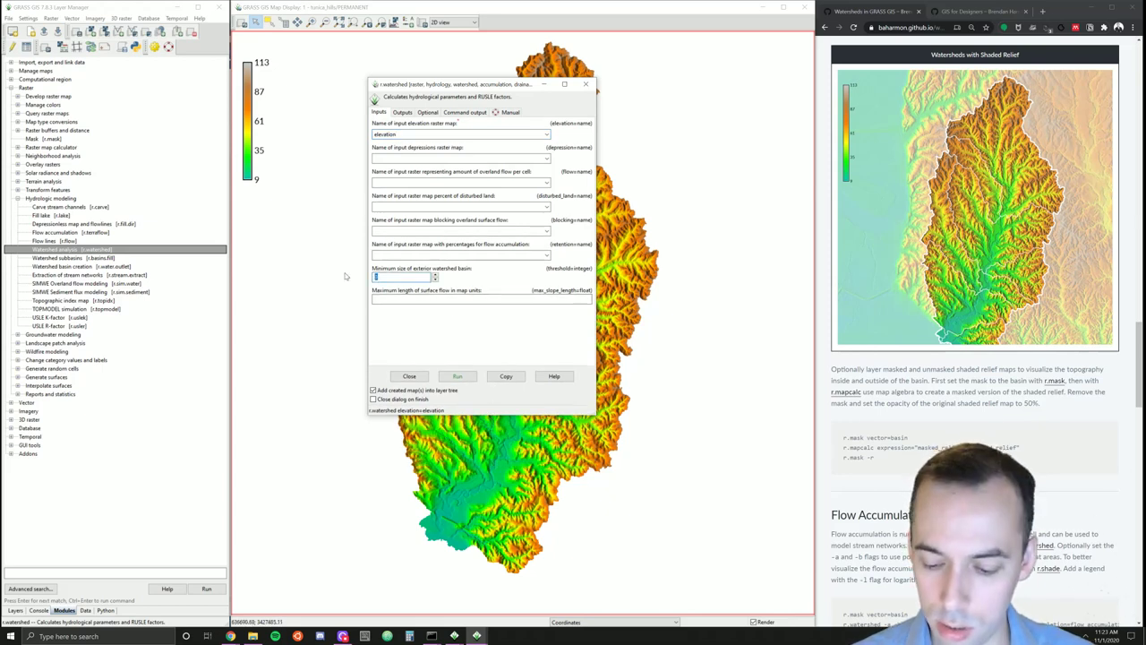
pyautogui.write('10000')
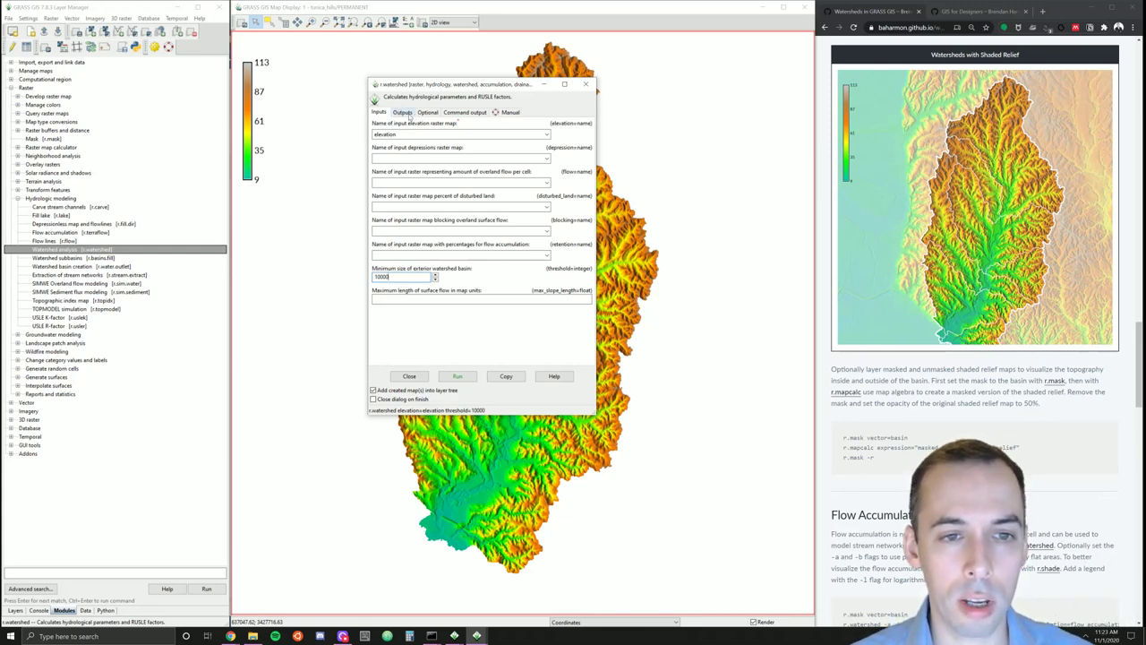
pyautogui.click(403, 113)
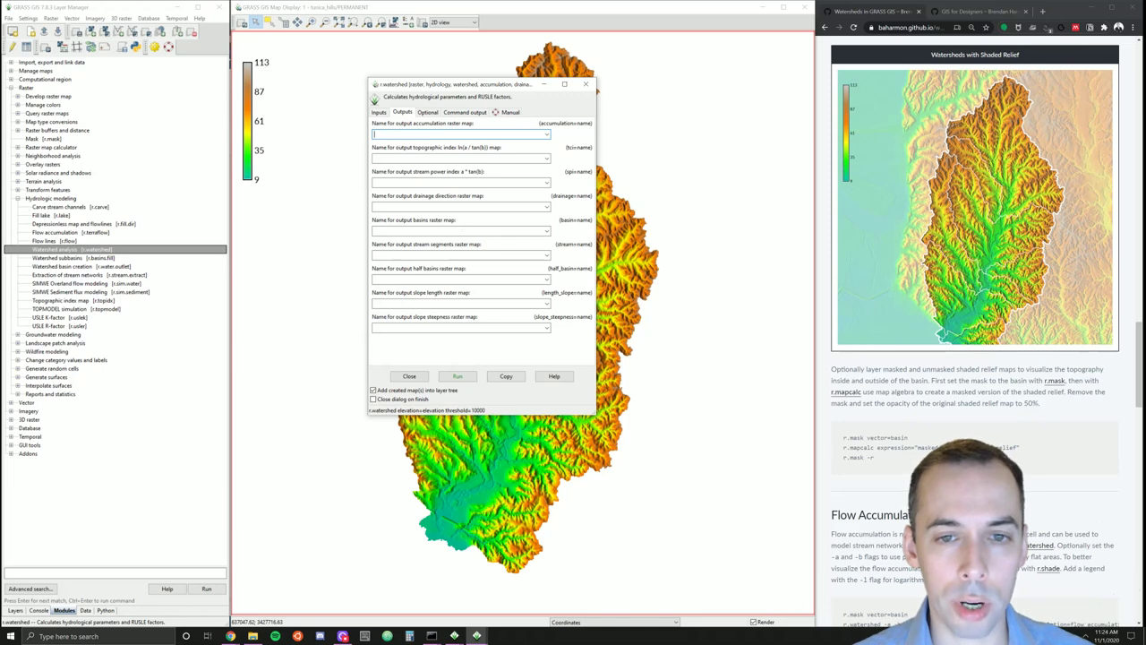
pyautogui.write('flow_accumulation')
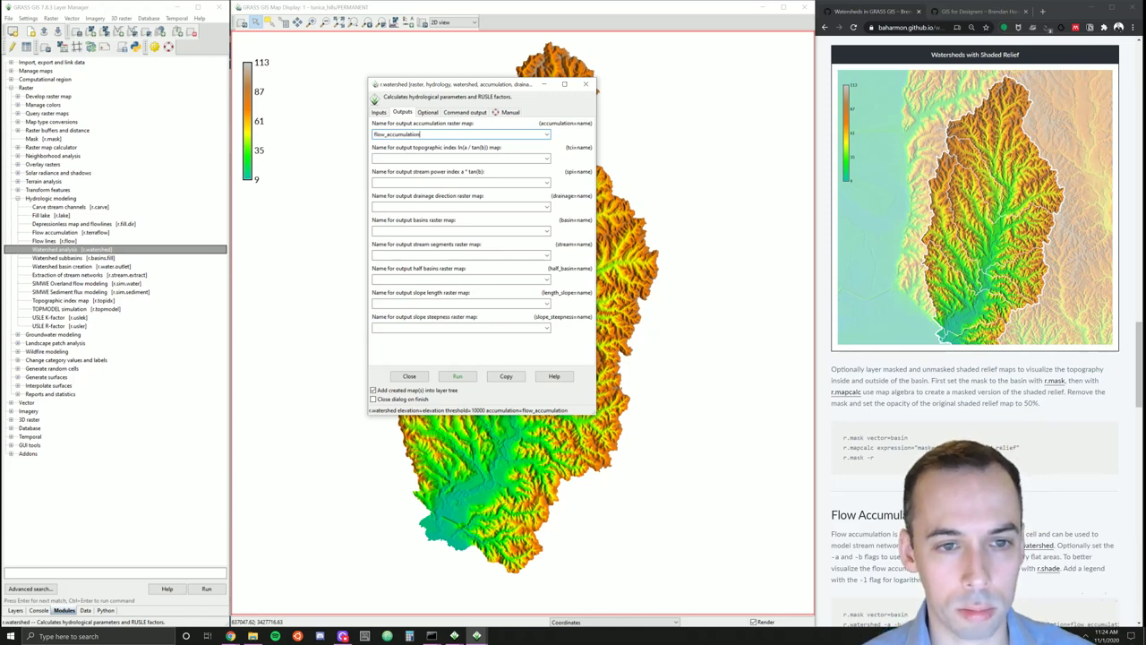
# - Enable positive flow accumulation, beautified flat areas and overwriting of existing files, and run the watershed analysis
pyautogui.click(428, 112)
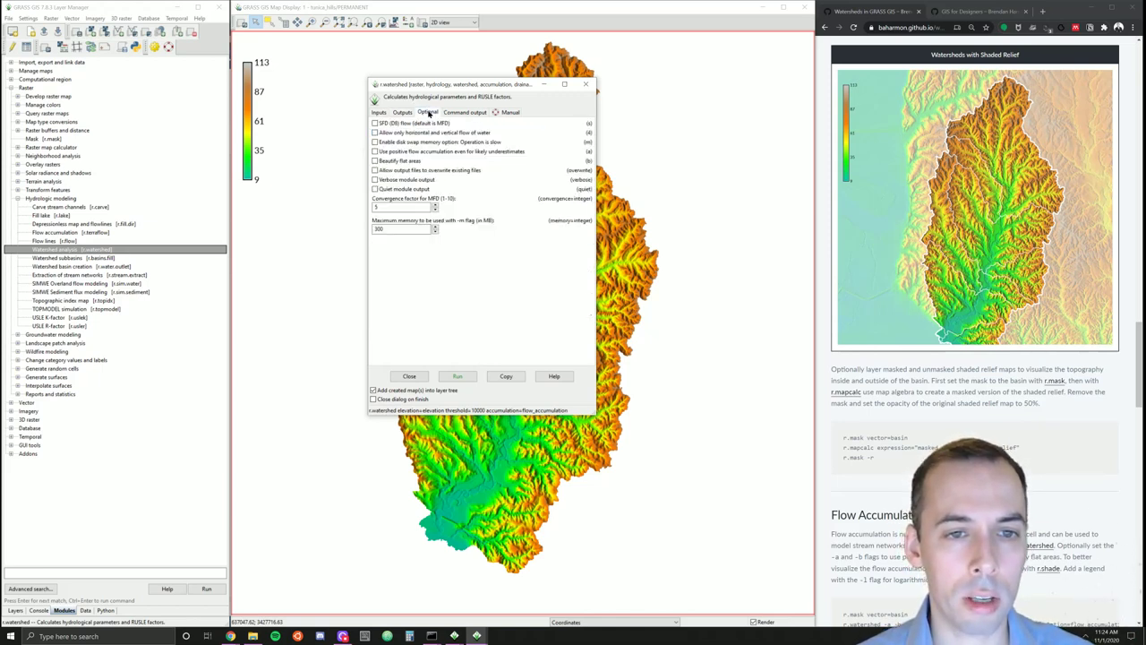
pyautogui.click(403, 162)
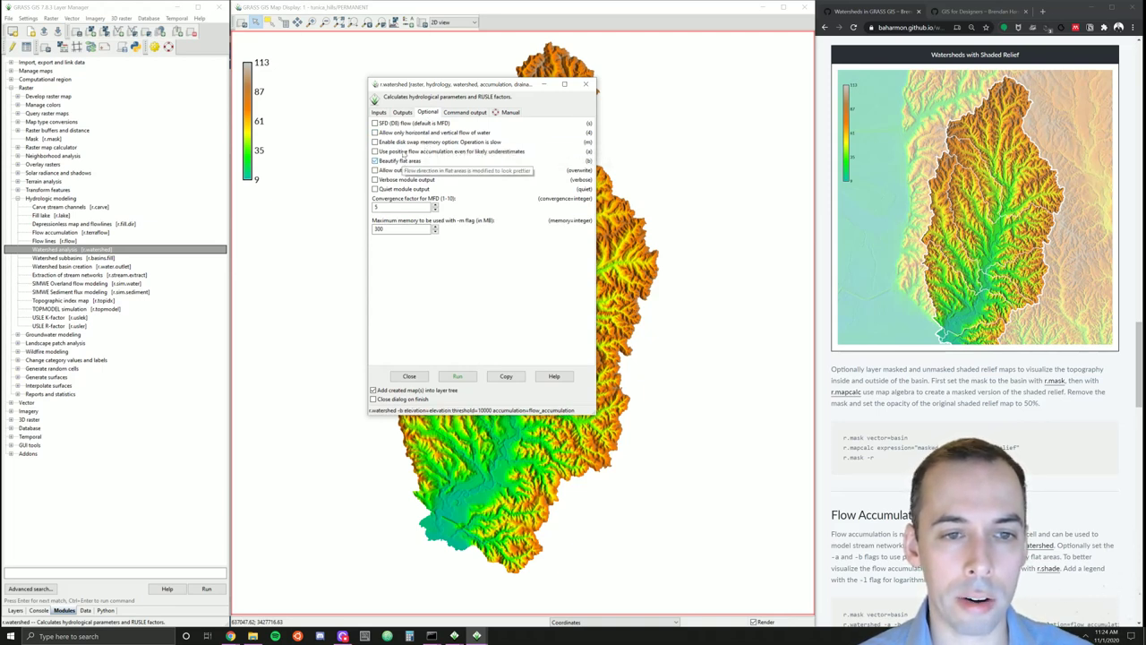
pyautogui.click(403, 153)
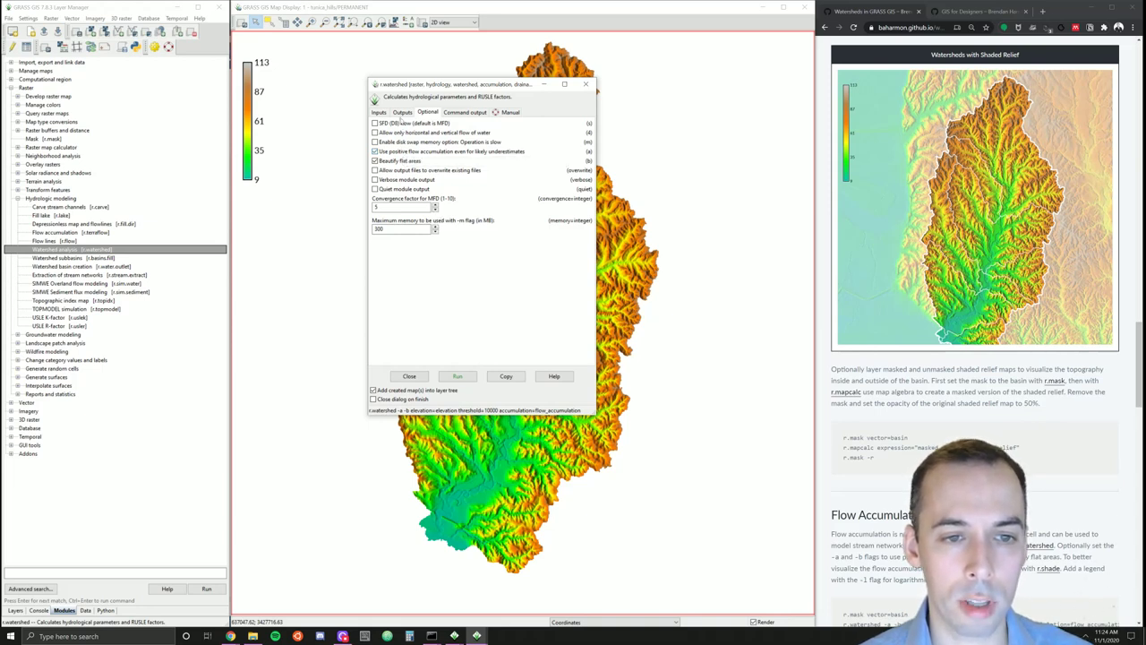
pyautogui.click(433, 171)
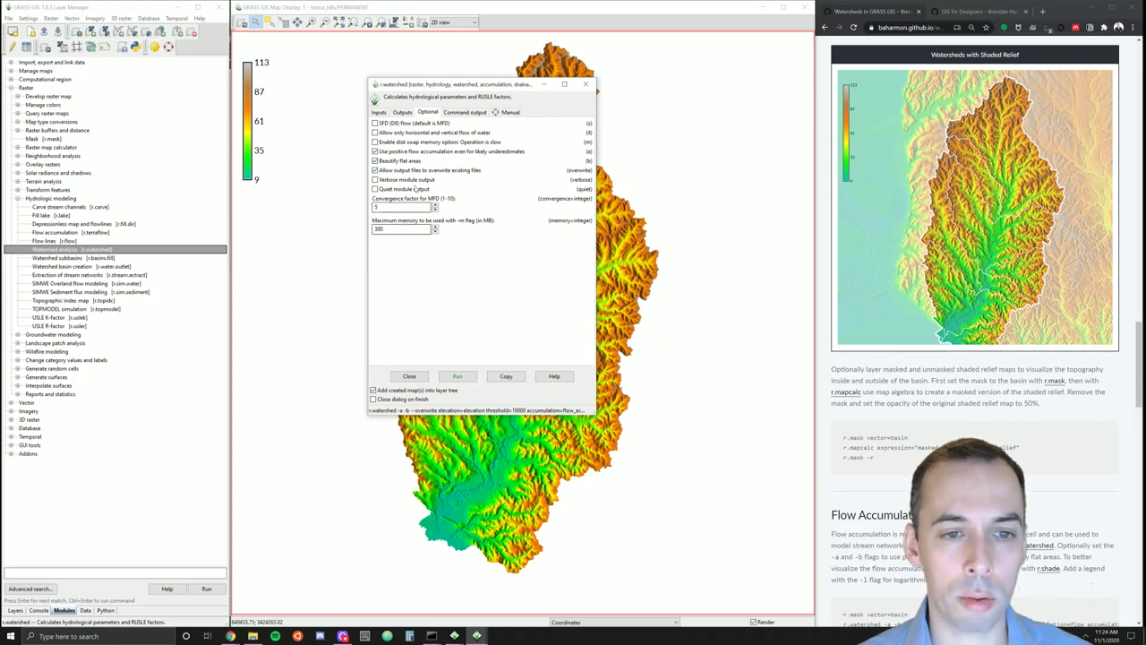
pyautogui.click(457, 378)
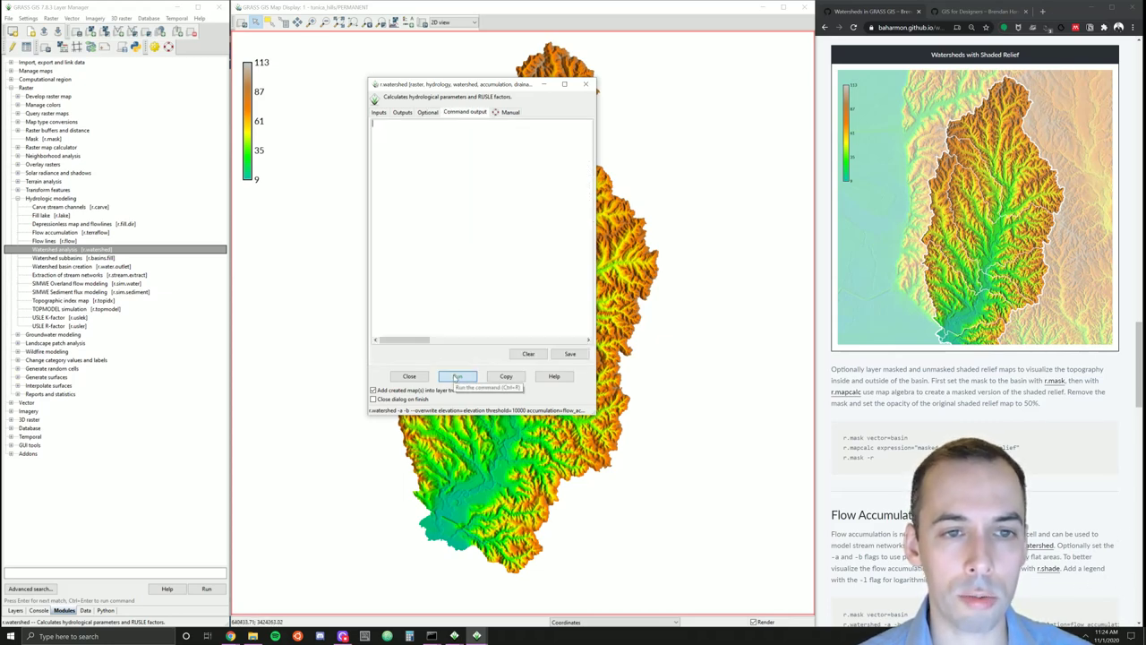
pyautogui.moveTo(421, 86); pyautogui.dragTo(735, 67)
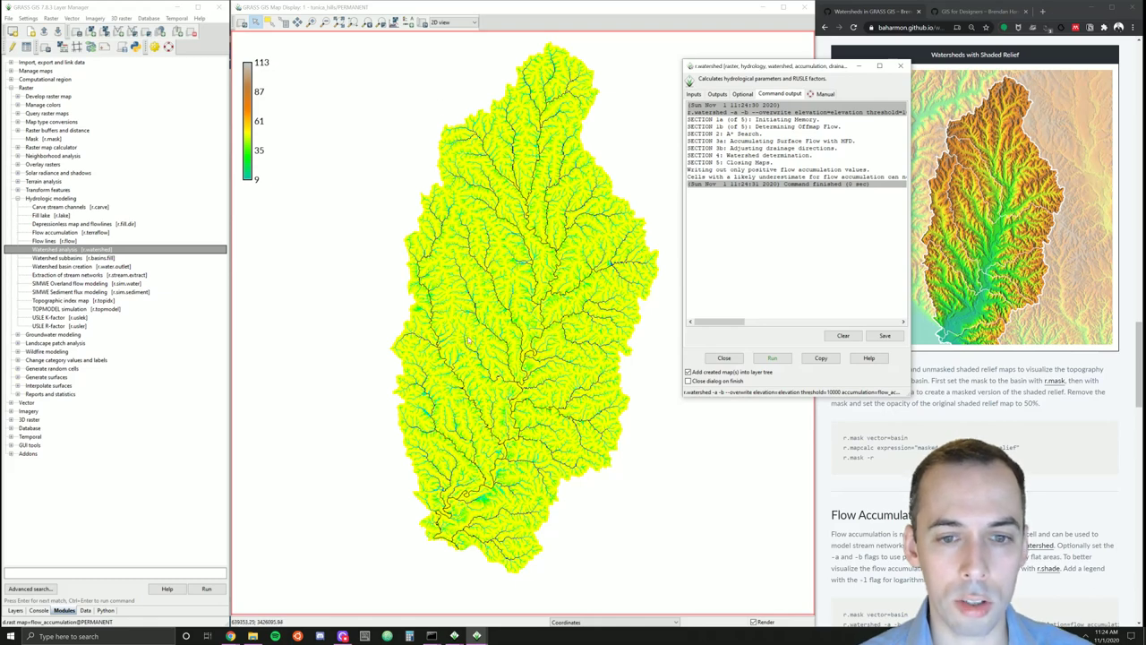
pyautogui.click(573, 103)
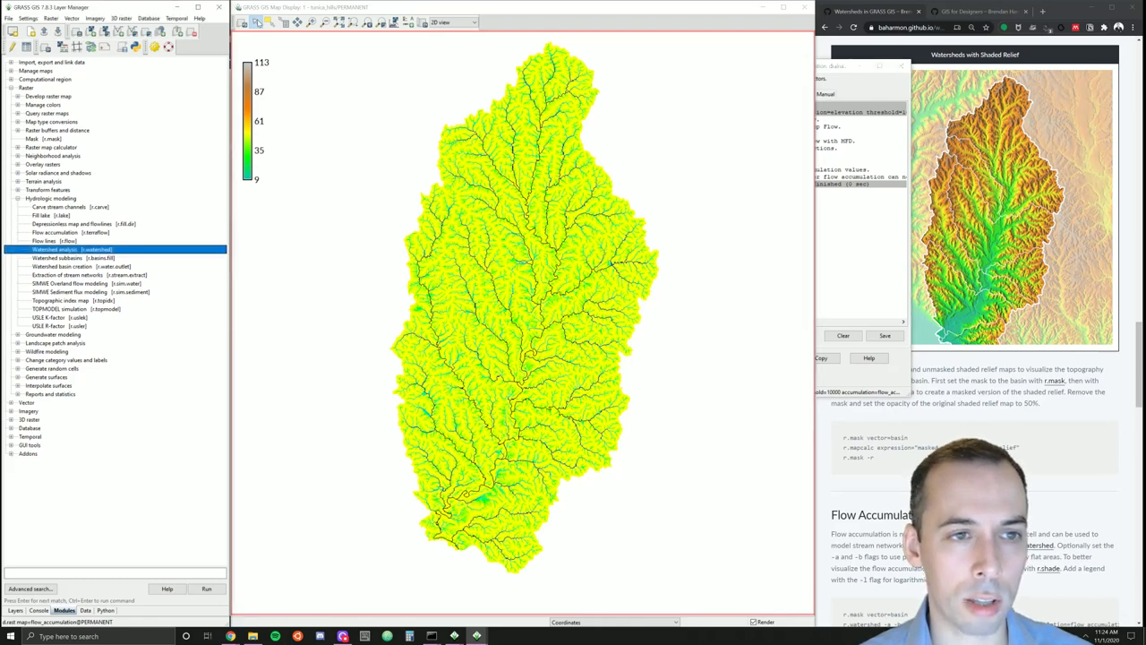
pyautogui.hotkey('alt', 'Tab')
pyautogui.moveTo(747, 68); pyautogui.dragTo(888, 46)
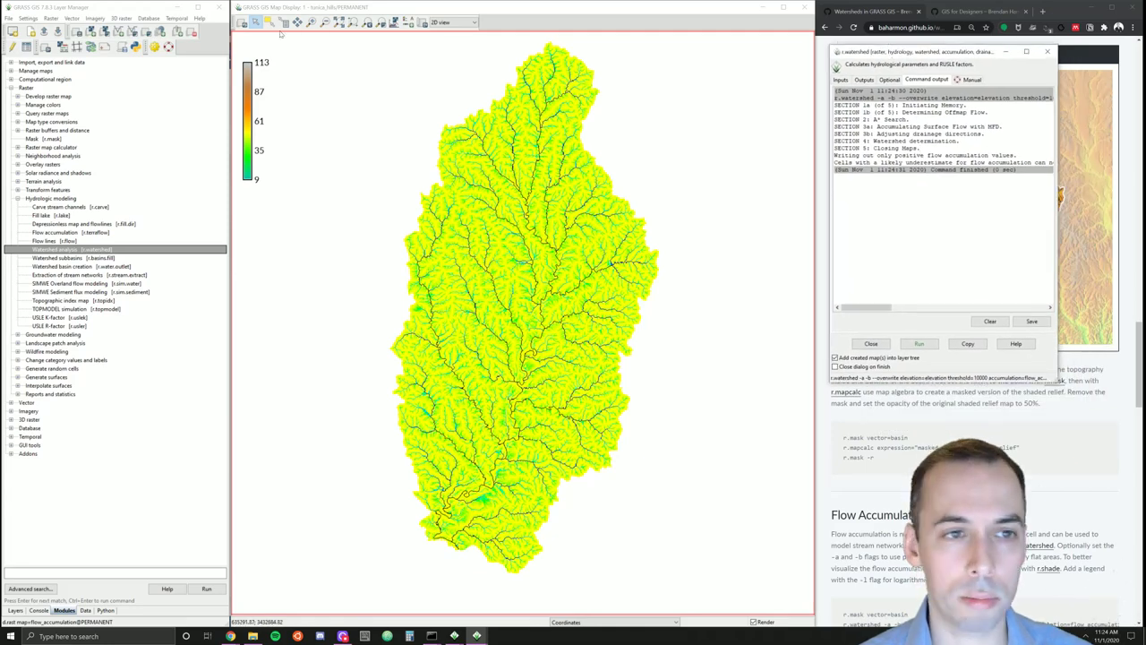
# - Remove the elevation legend from the map display and add a raster legend for flow_accumulation
pyautogui.scroll(-1, 1083, 386)
pyautogui.scroll(-3, 1083, 385)
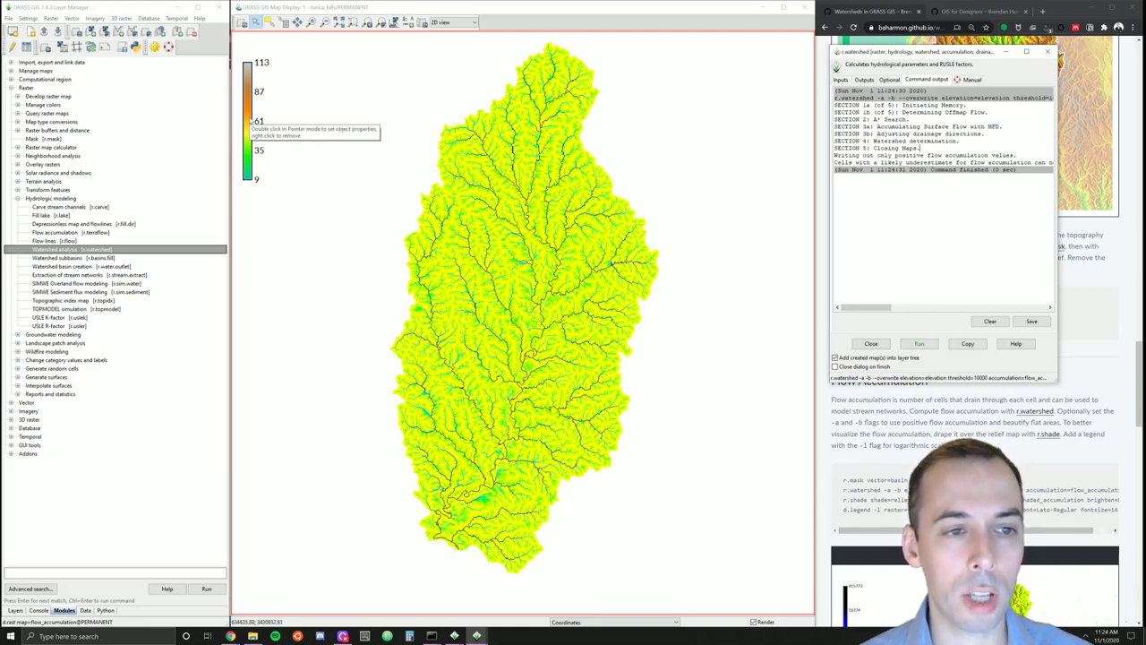
pyautogui.rightClick(251, 120)
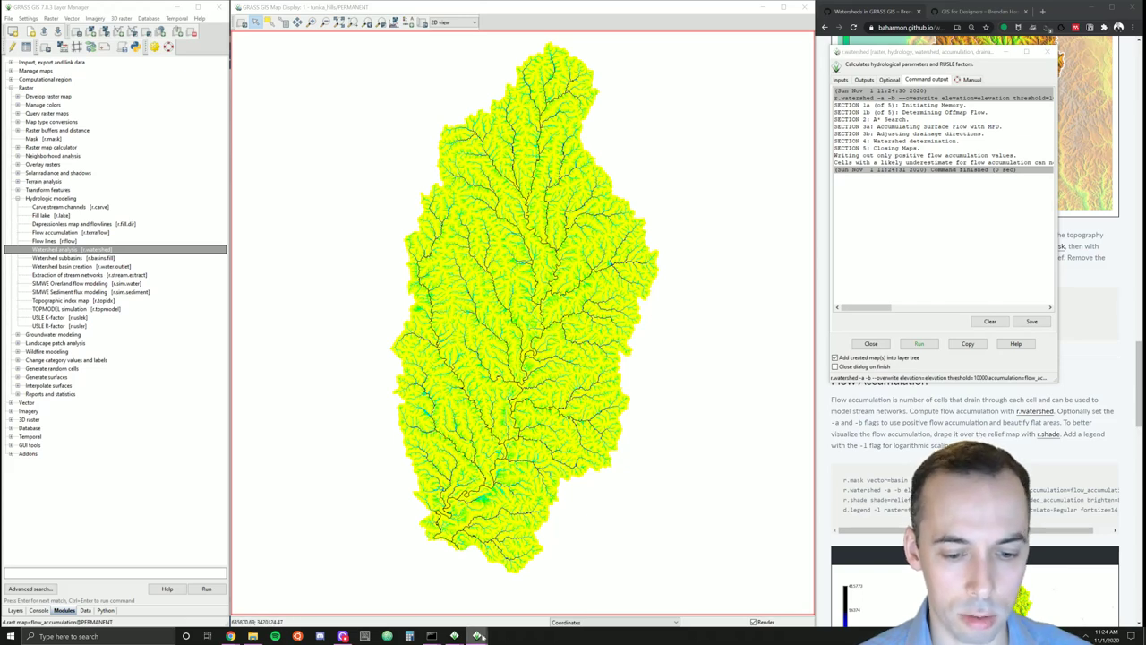
pyautogui.moveTo(476, 636)
pyautogui.click(576, 621)
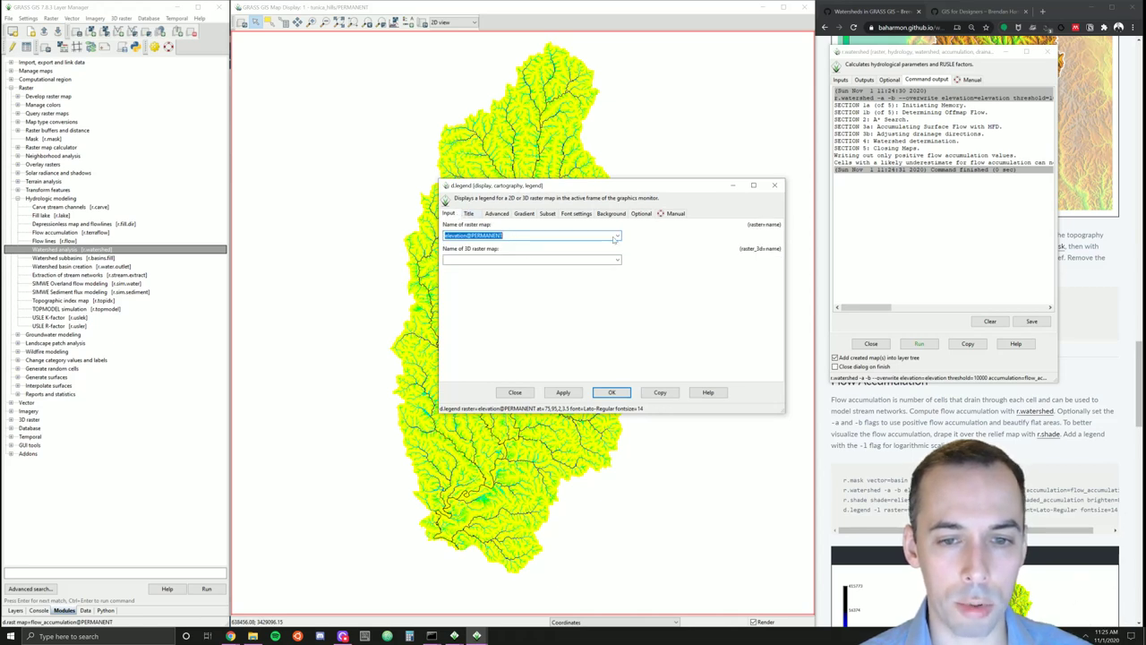
pyautogui.write('flow_')
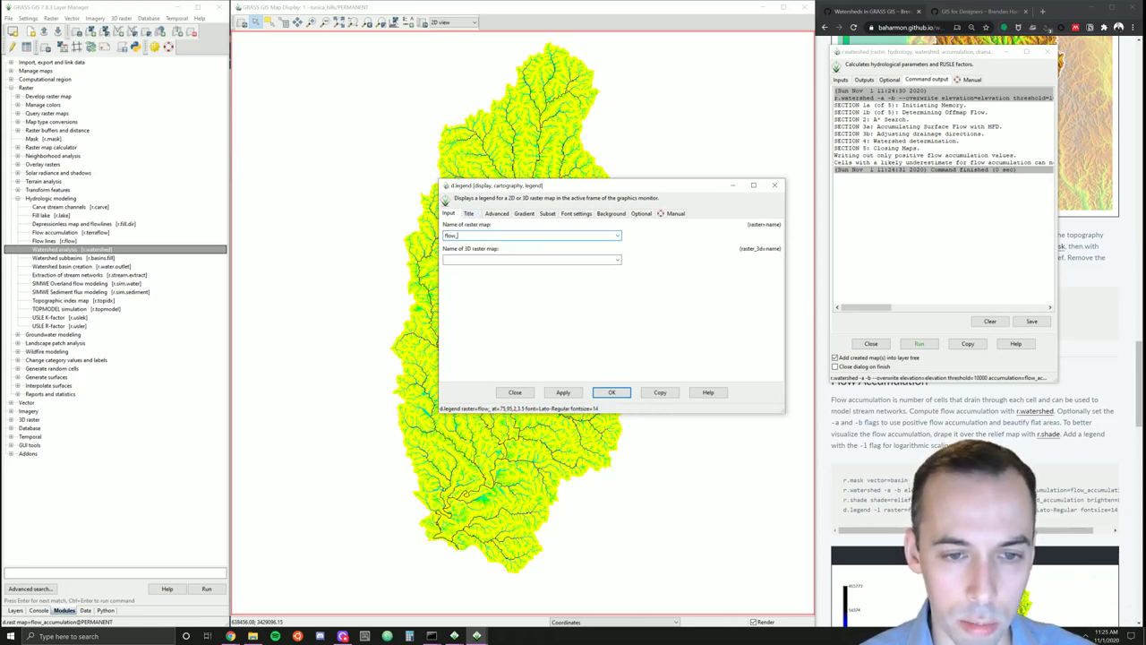
pyautogui.write('accumulation')
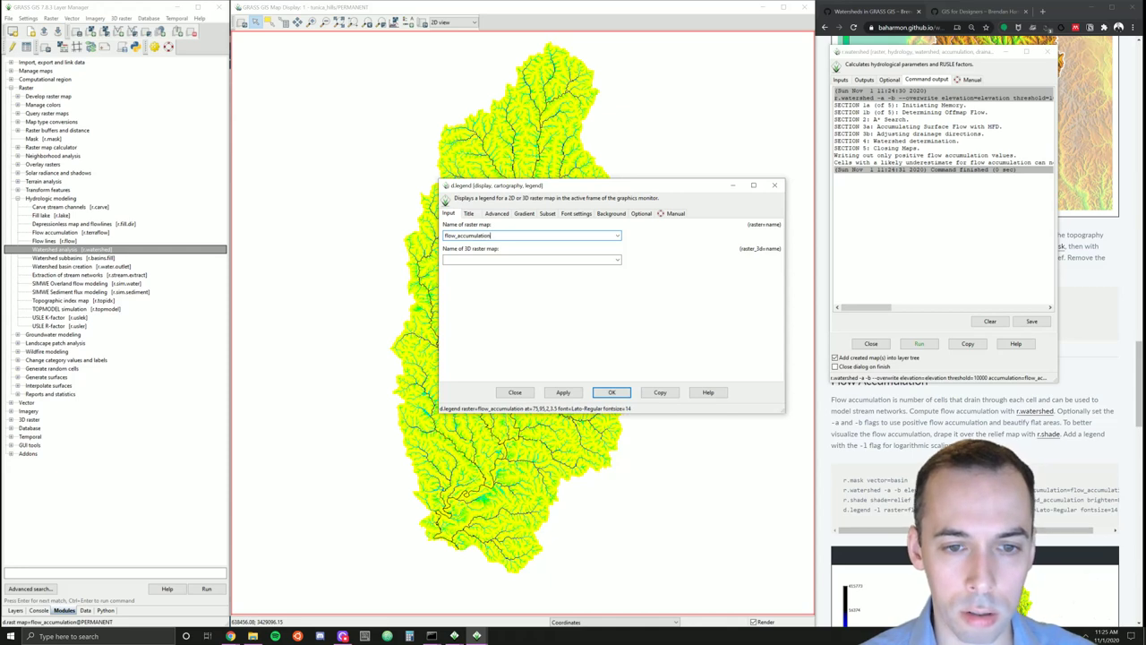
pyautogui.click(578, 394)
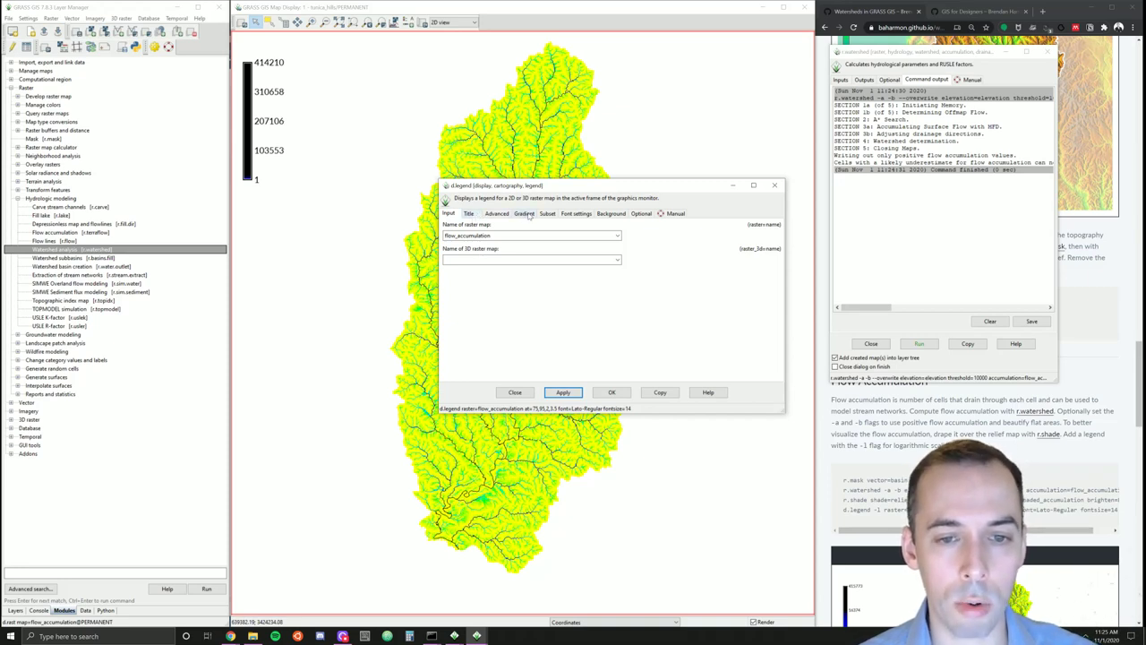
# - Apply a logarithmic scale to the flow_accumulation legend
pyautogui.click(498, 213)
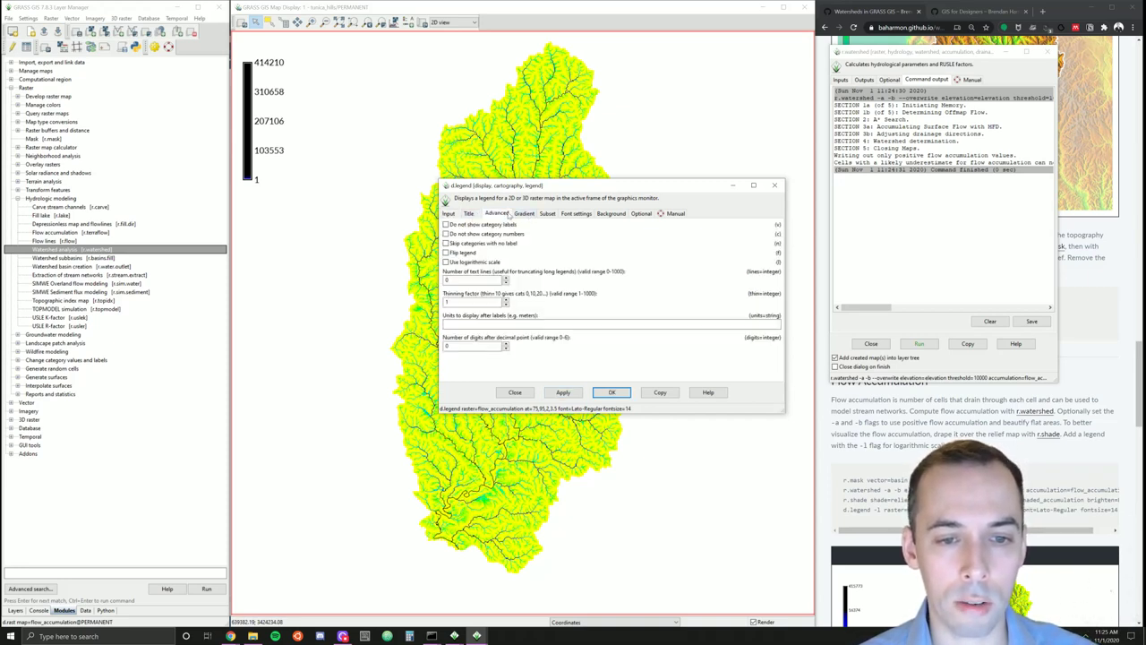
pyautogui.click(475, 261)
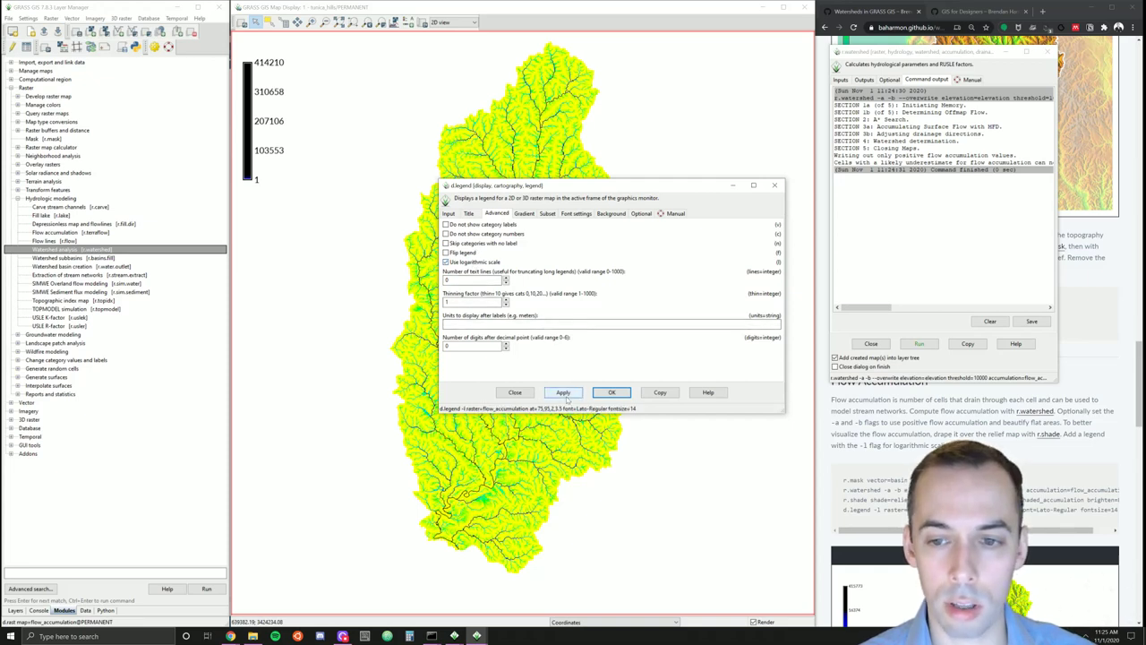
pyautogui.click(563, 392)
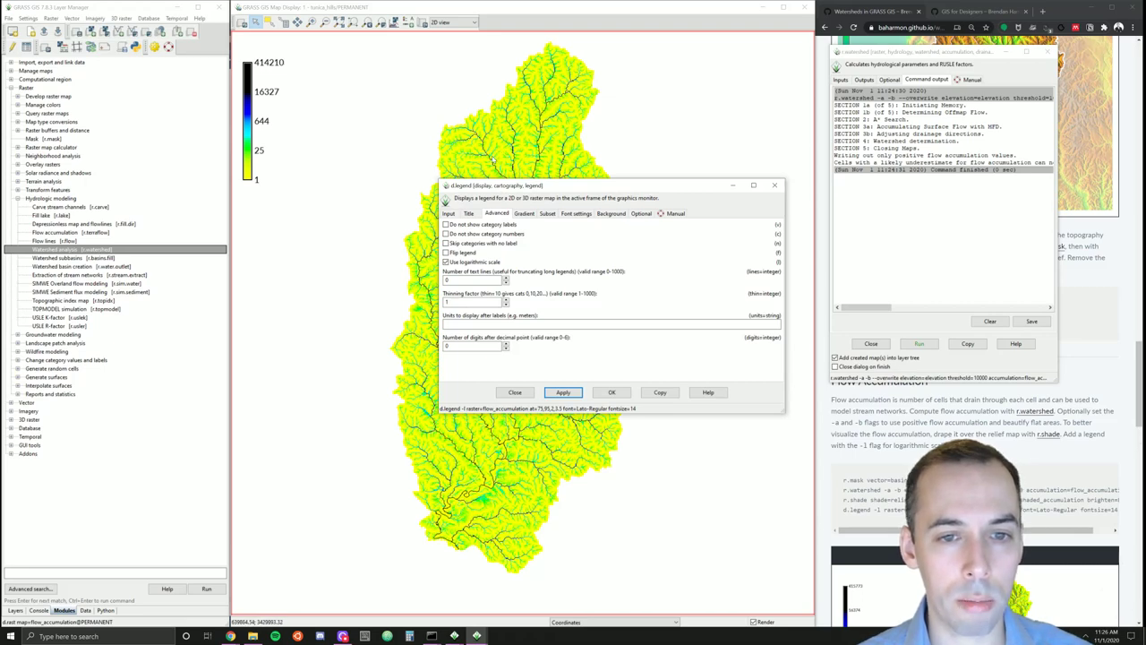
# - Accept the flow_accumulation legend settings and close the legend dialog
pyautogui.moveTo(546, 186); pyautogui.dragTo(643, 98)
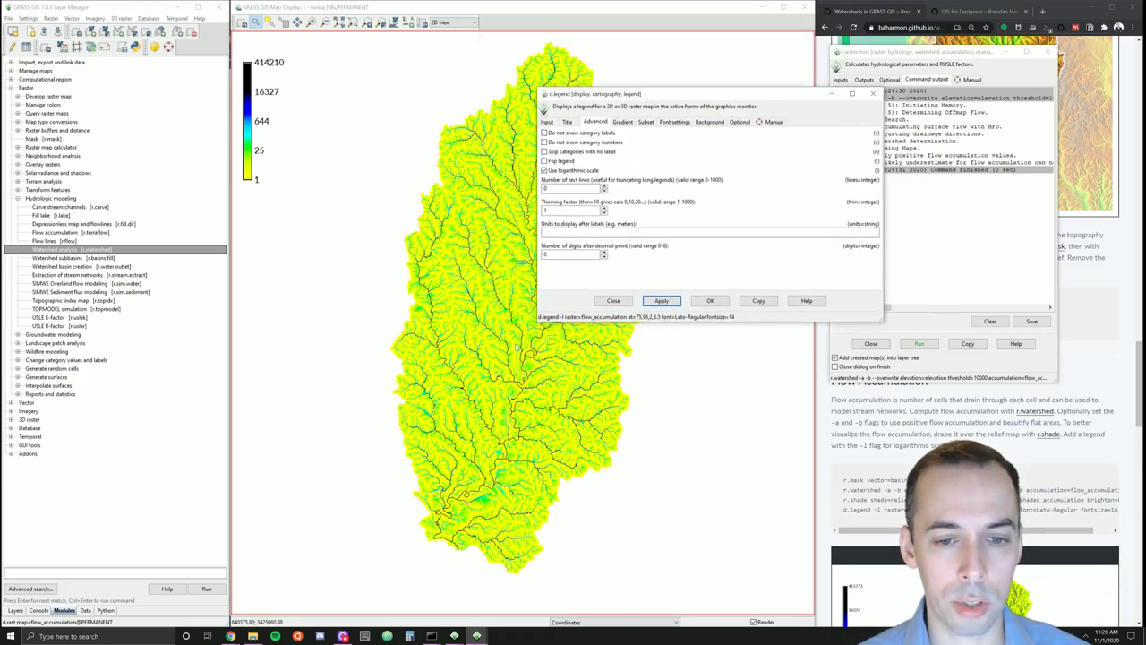
pyautogui.click(710, 301)
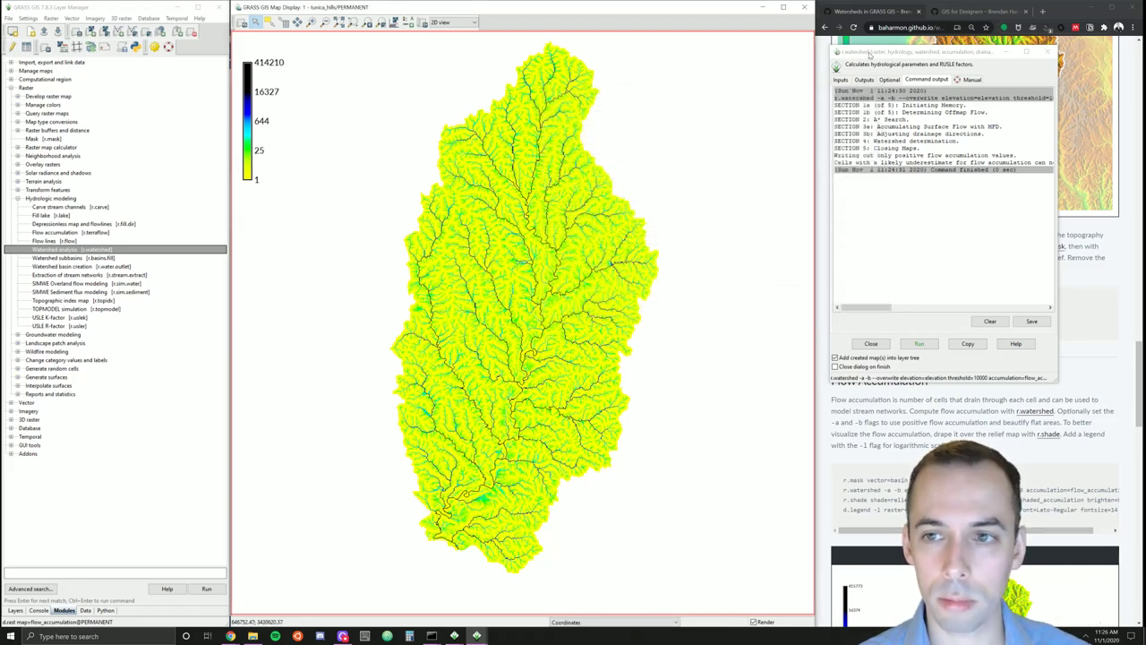
# - Review the optional flow settings of the watershed analysis and inspect the streams along the basin's northwestern edge up close
pyautogui.moveTo(869, 54); pyautogui.dragTo(615, 117)
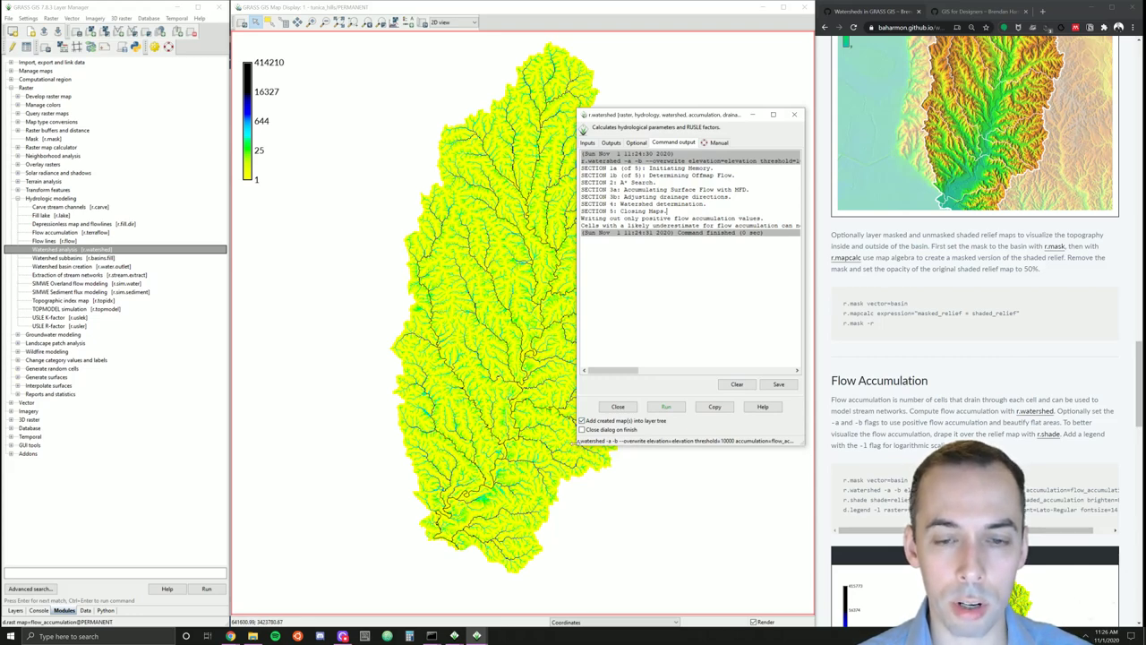
pyautogui.moveTo(579, 441); pyautogui.dragTo(516, 440)
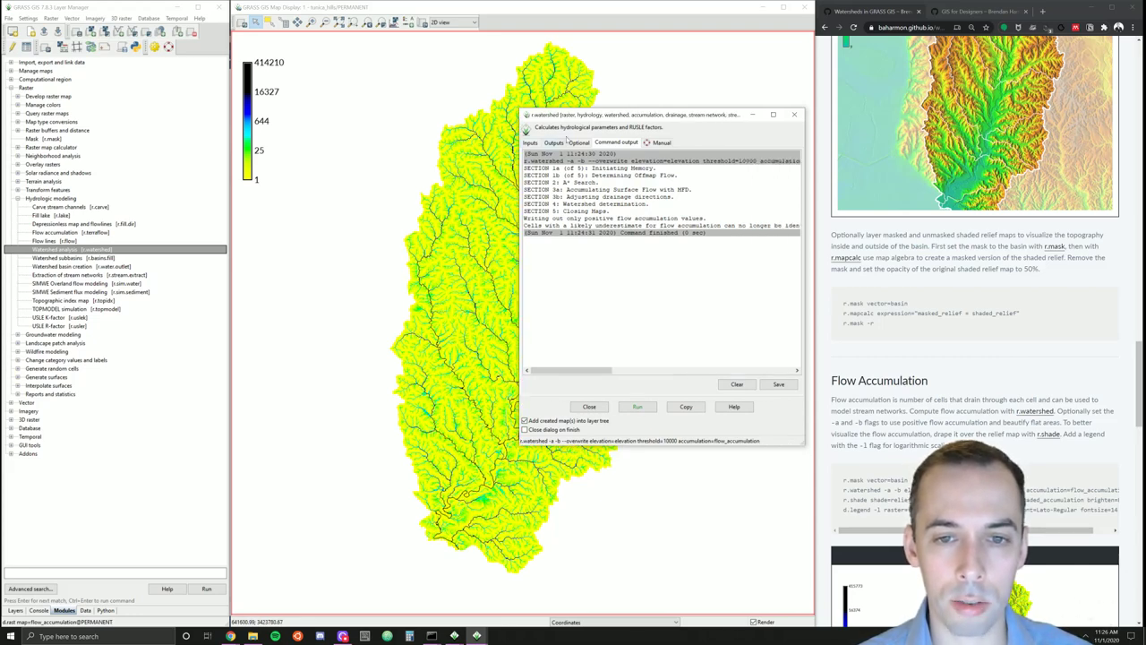
pyautogui.click(580, 143)
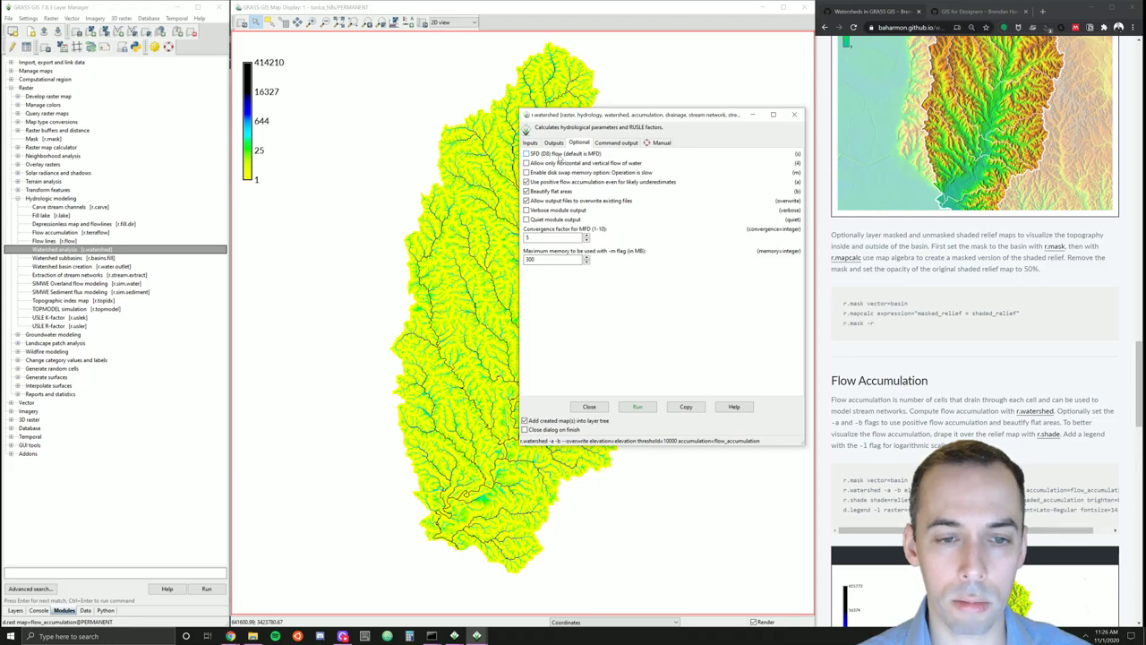
pyautogui.moveTo(627, 114); pyautogui.dragTo(840, 86)
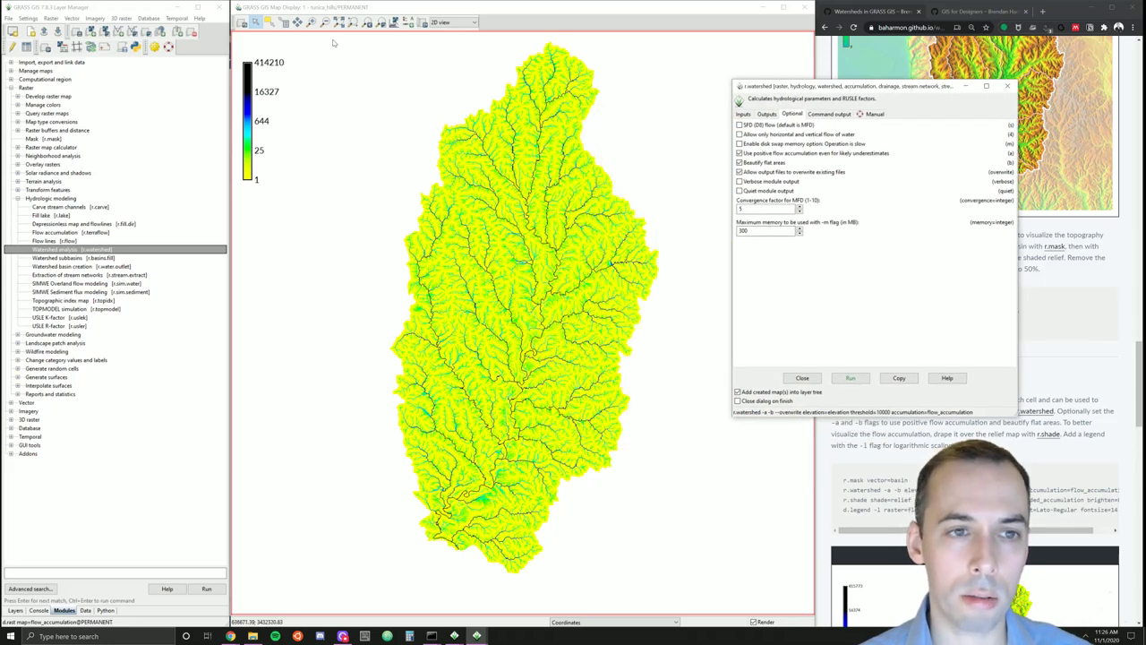
pyautogui.click(311, 22)
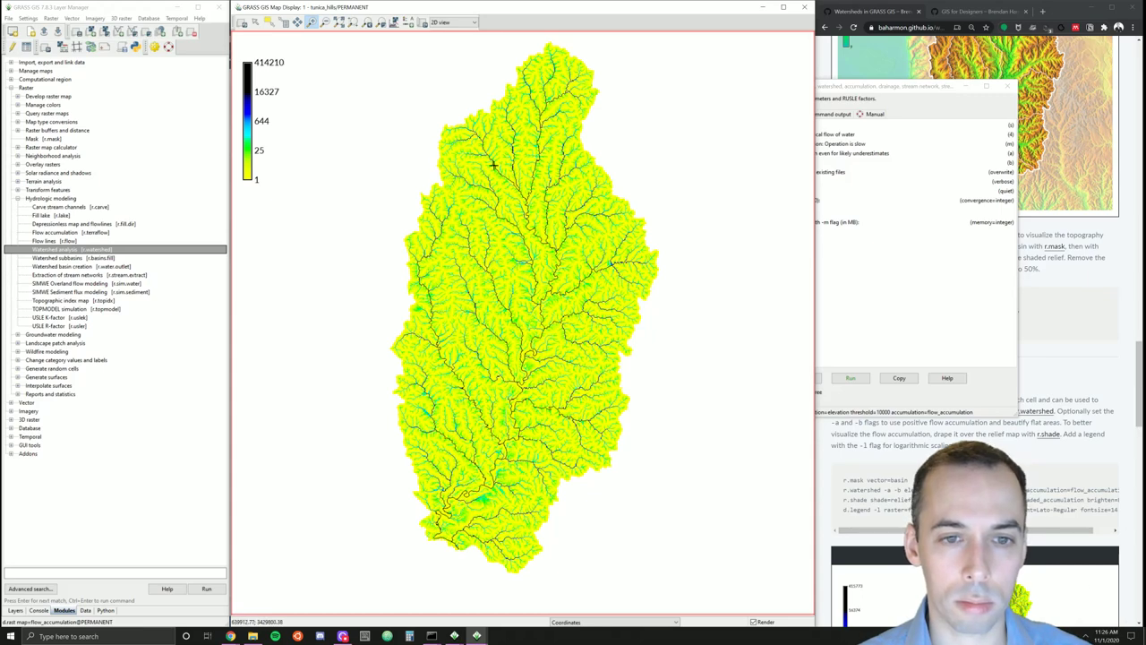
pyautogui.moveTo(508, 91); pyautogui.dragTo(438, 174)
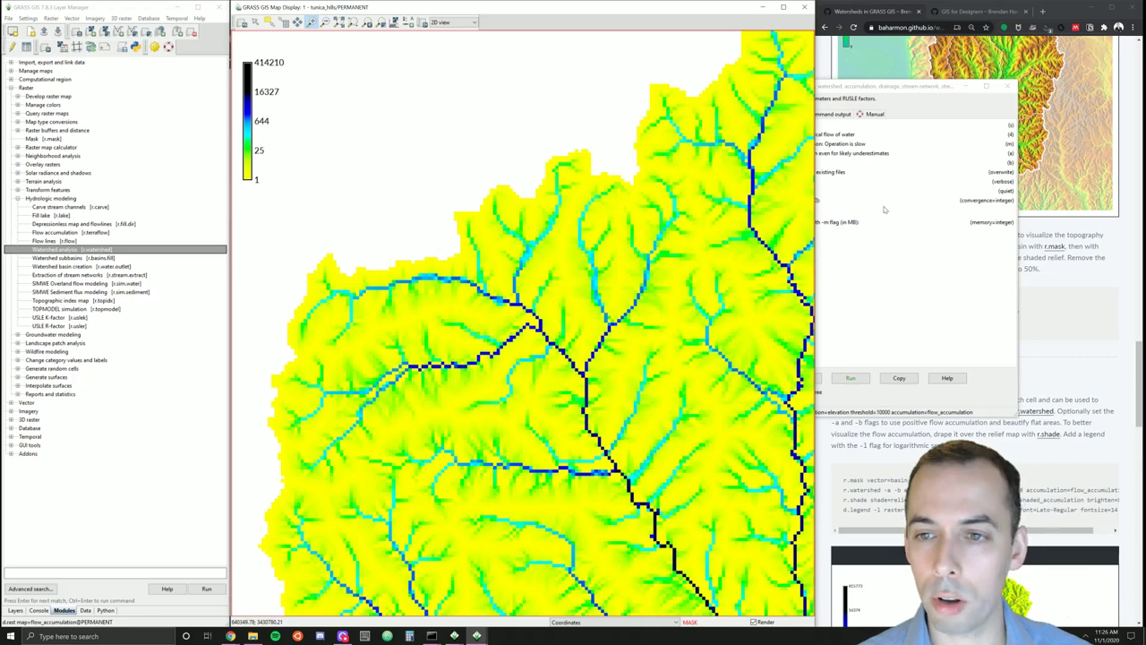
# - Enable SFD (D8) flow in the watershed analysis and rerun it to compare single flow direction
pyautogui.click(855, 193)
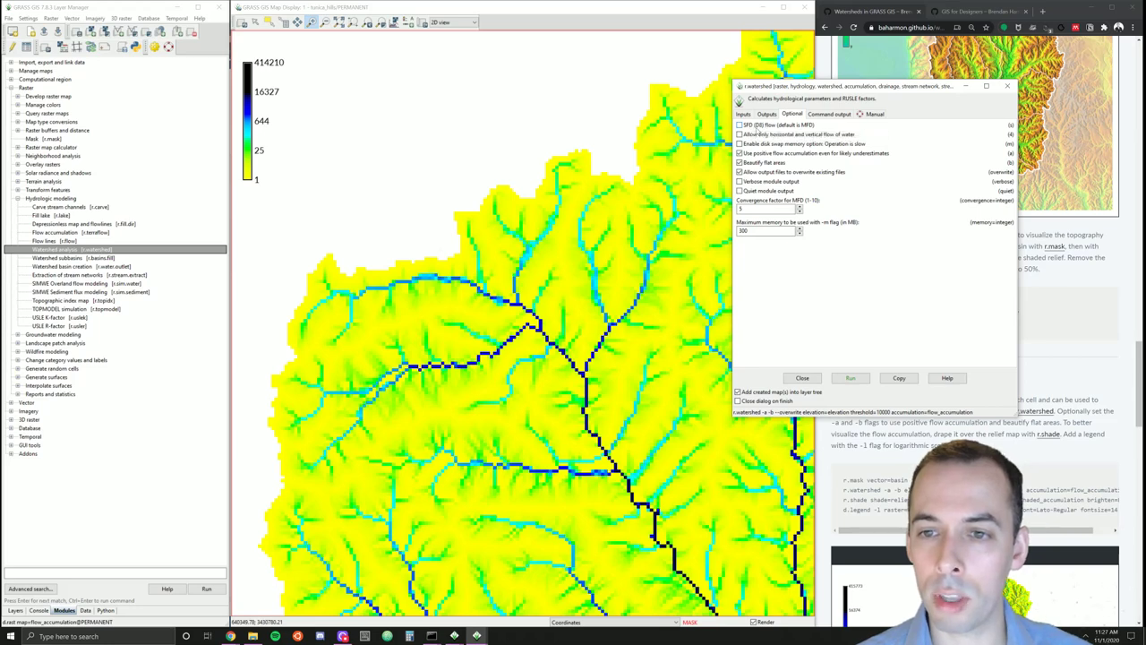
pyautogui.click(757, 127)
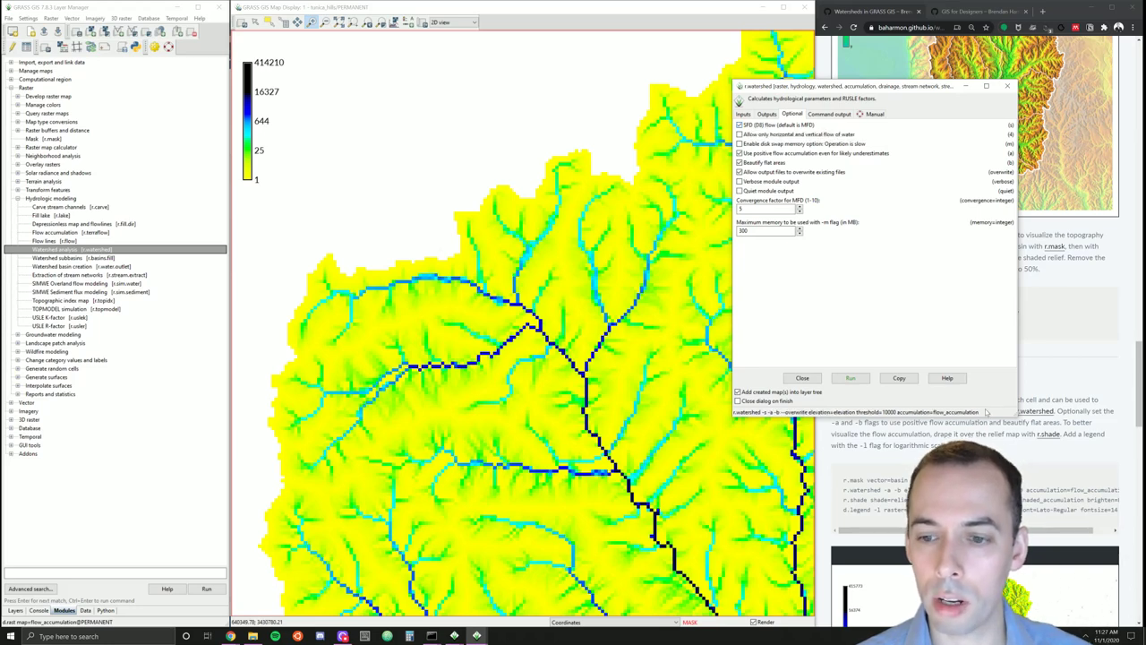
pyautogui.click(858, 378)
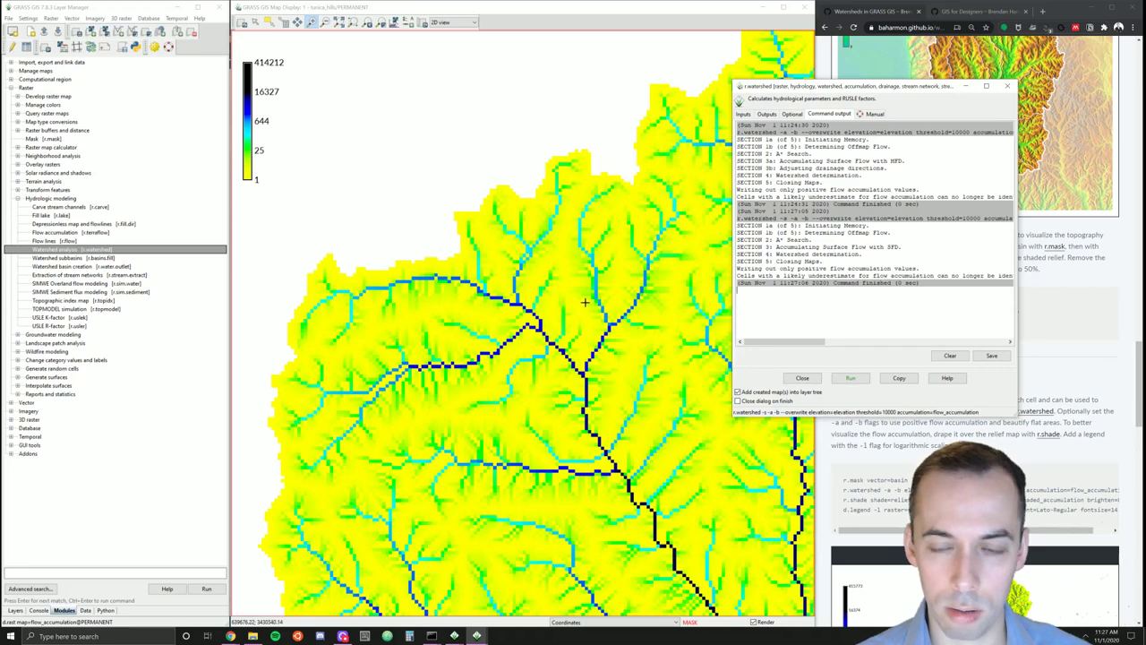
# - Turn SFD (D8) flow off, rerun the watershed analysis with the default MFD, and close its dialog
pyautogui.click(792, 114)
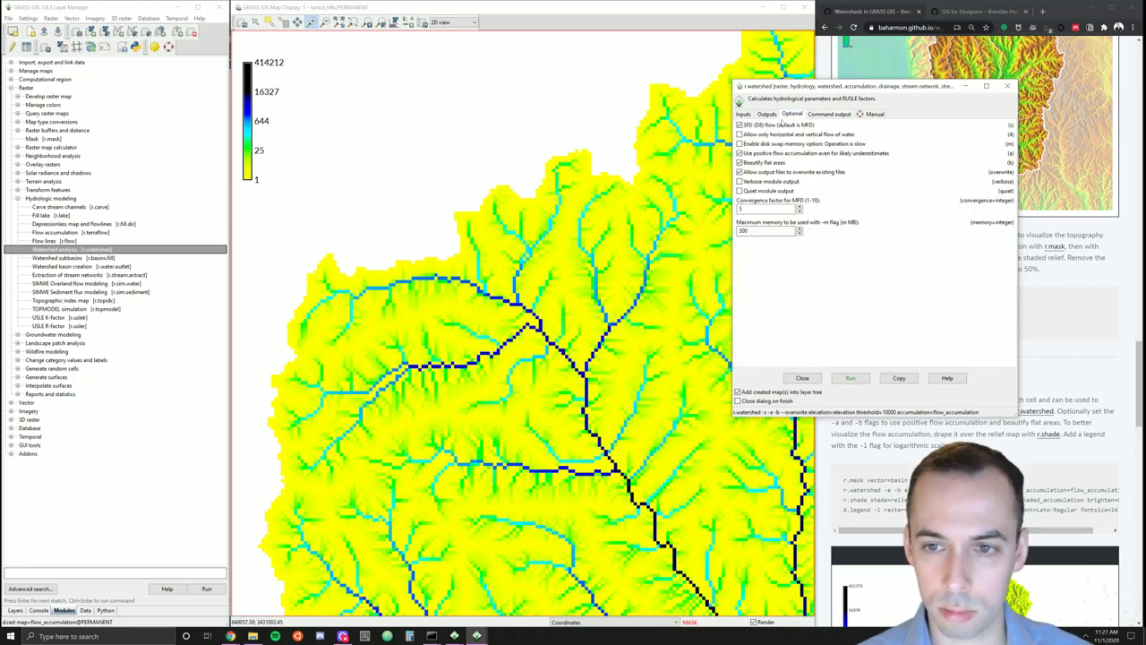
pyautogui.click(768, 125)
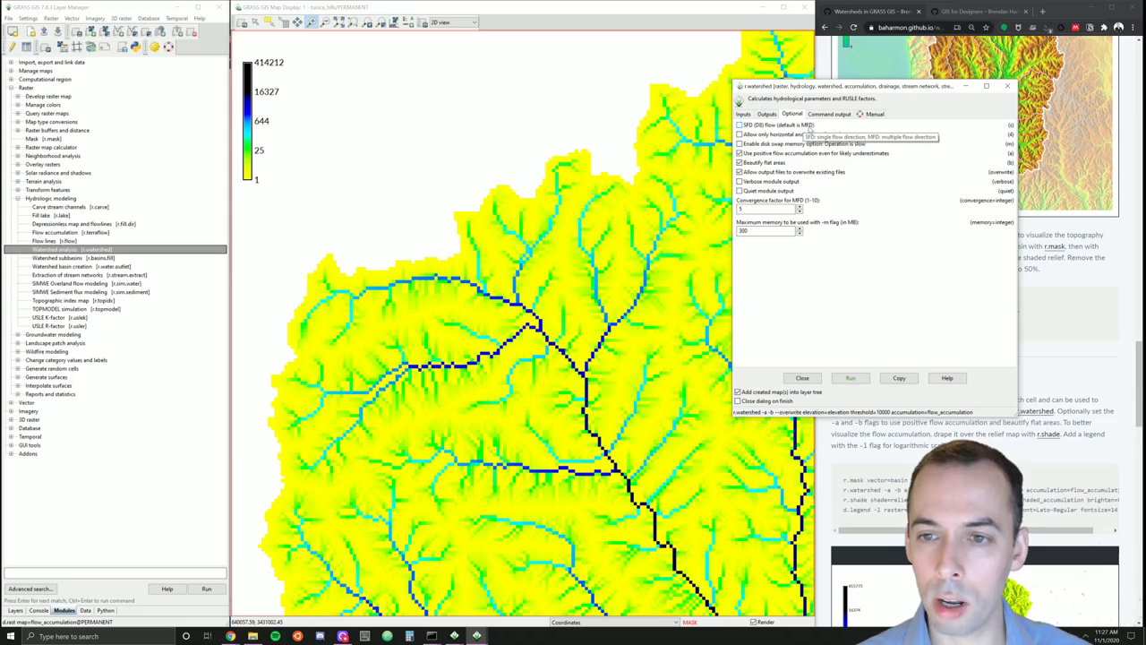
pyautogui.click(851, 378)
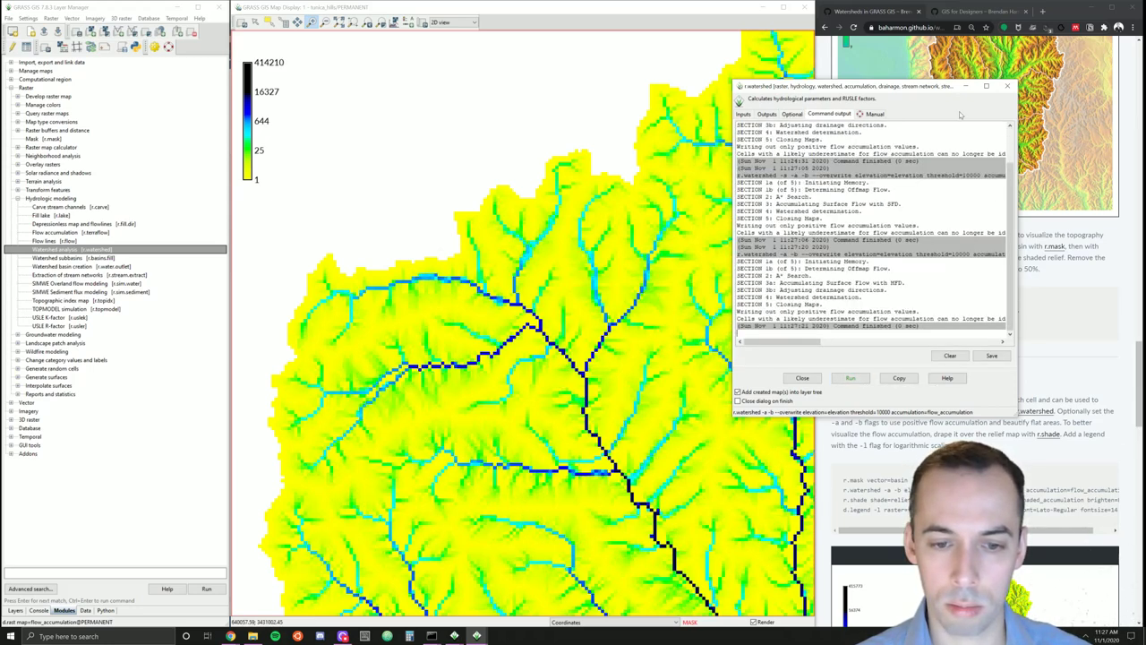
pyautogui.click(1006, 87)
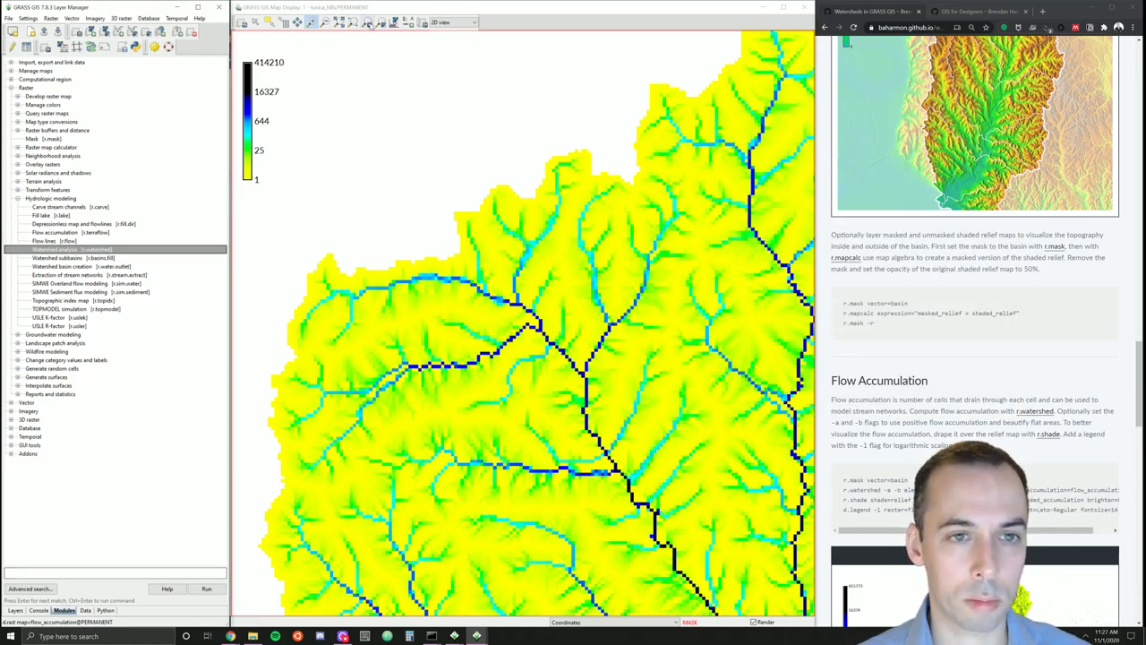
# - Show the whole basin on the map and read the tutorial's Flow Accumulation and Stream Order instructions
pyautogui.click(371, 24)
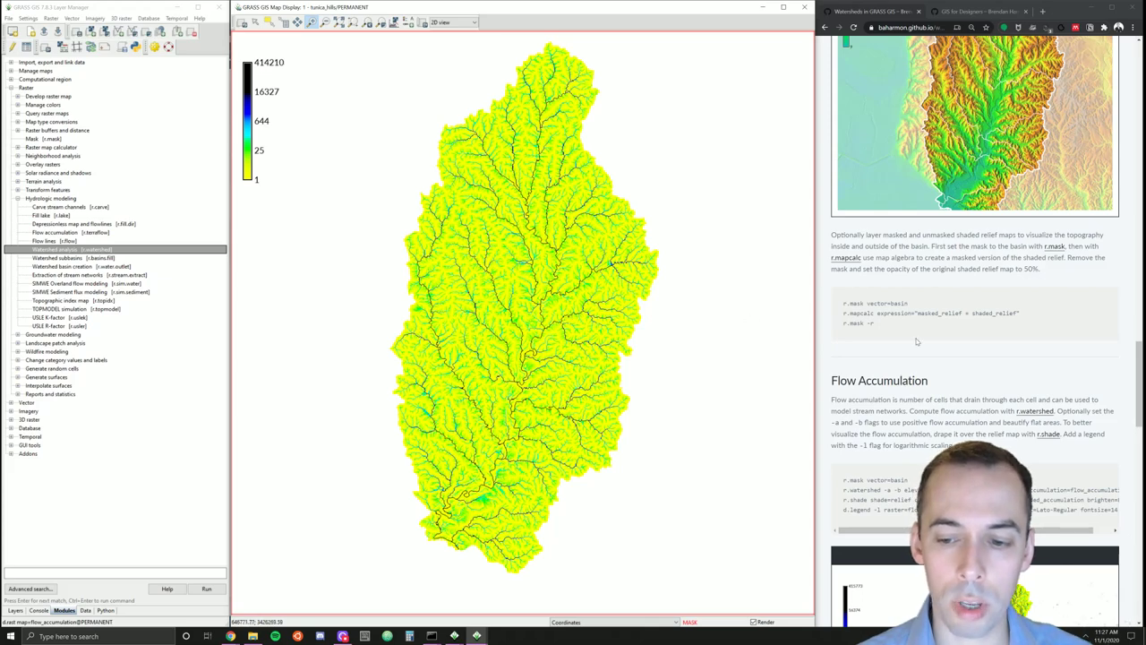
pyautogui.scroll(-4, 916, 341)
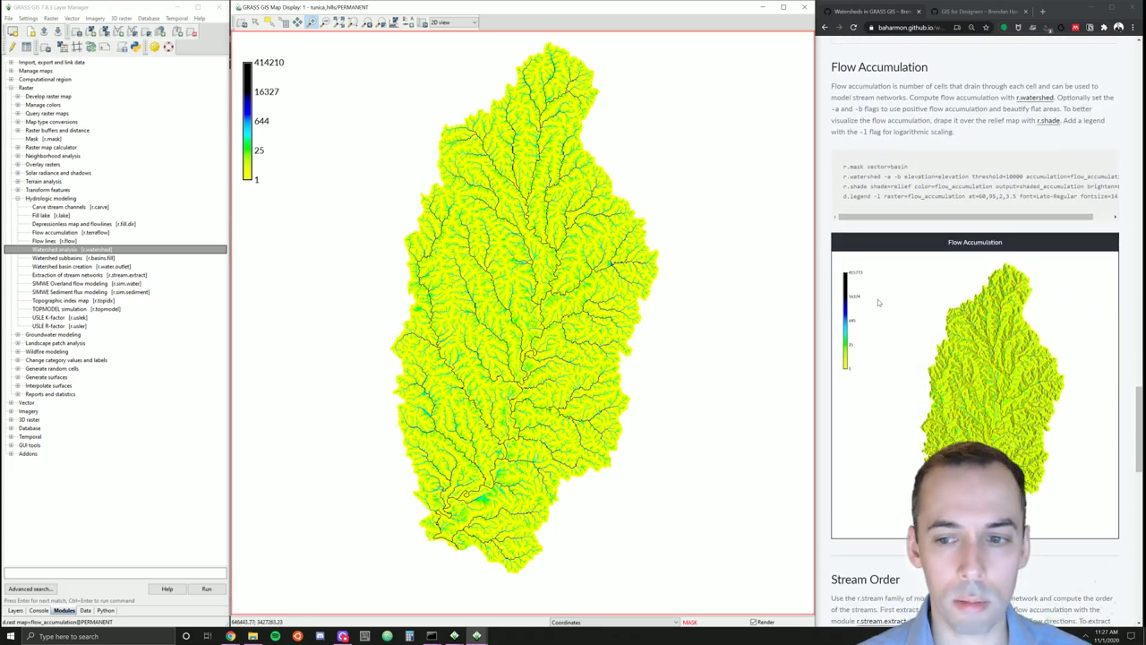
pyautogui.scroll(-1, 968, 229)
pyautogui.scroll(-2, 968, 228)
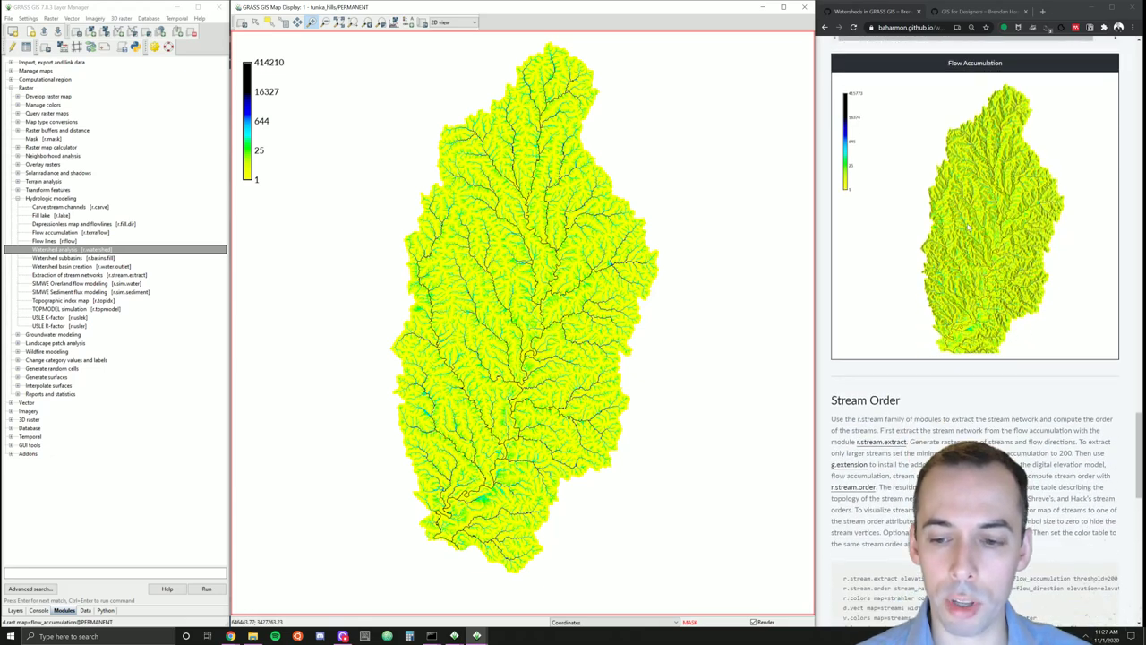
pyautogui.scroll(2, 968, 228)
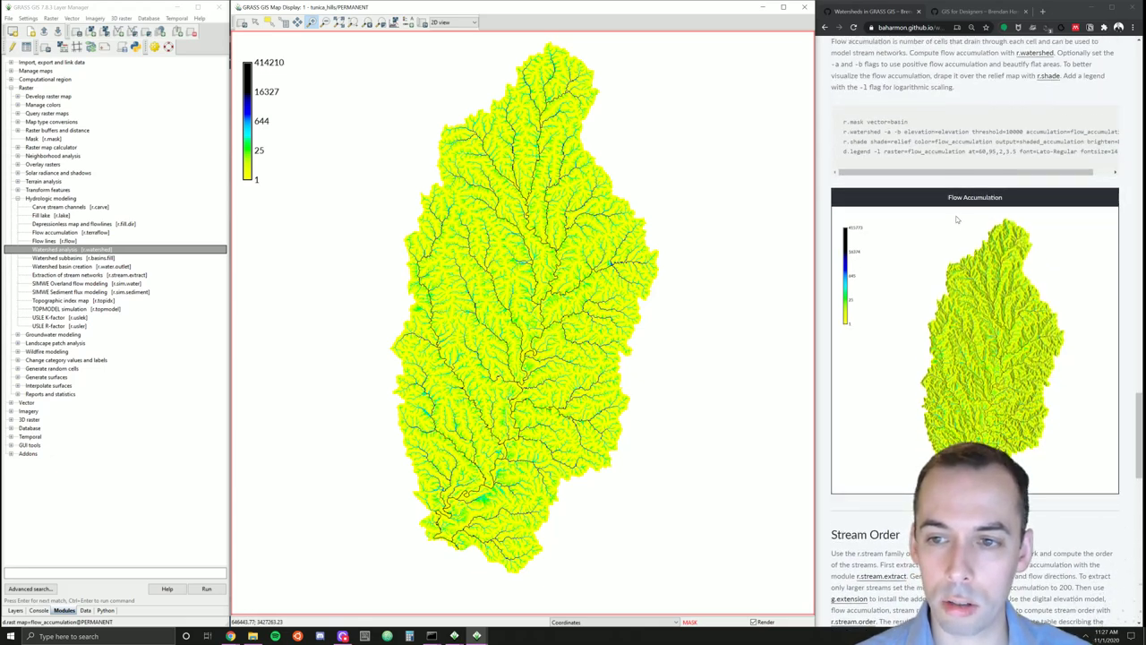
pyautogui.scroll(-4, 956, 220)
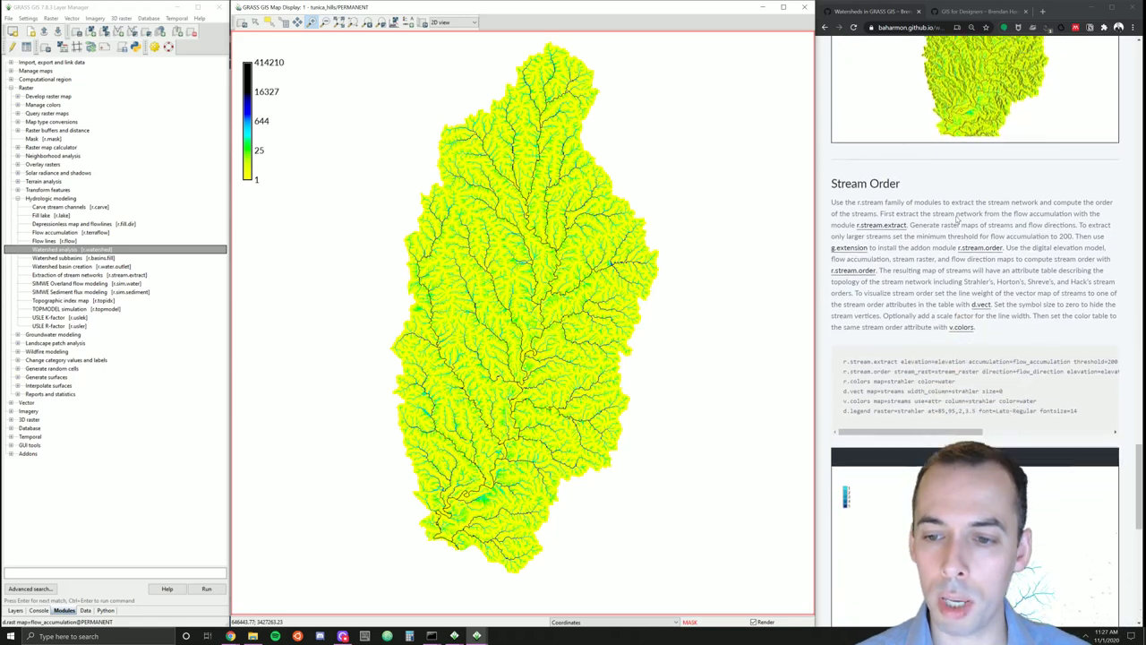
pyautogui.scroll(-1, 956, 219)
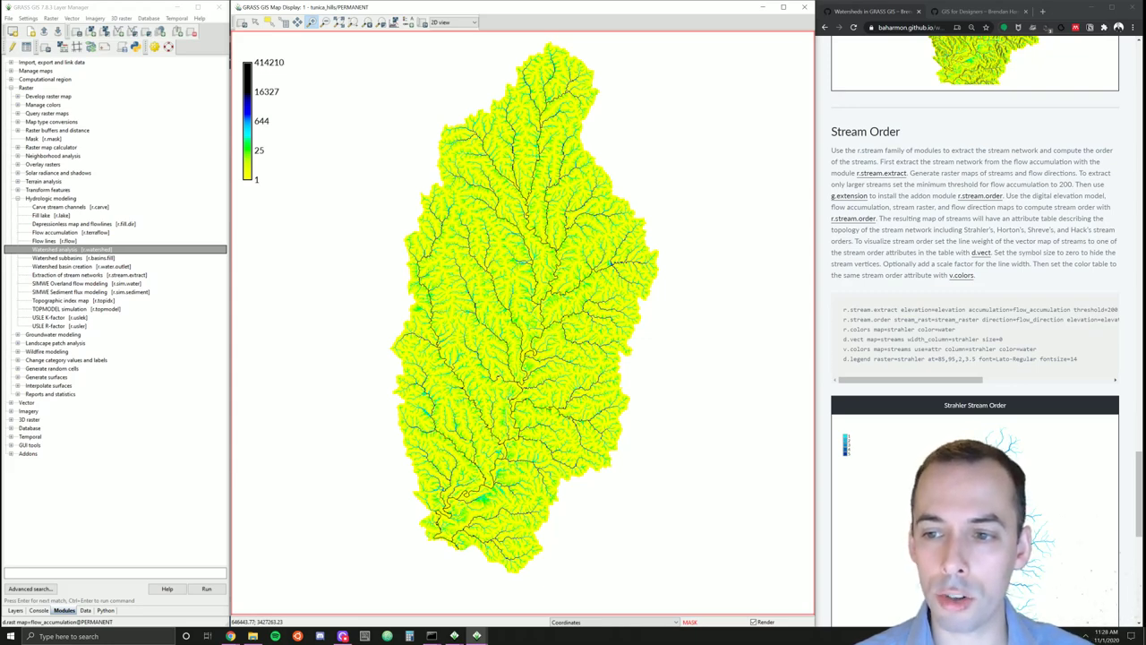
pyautogui.click(944, 195)
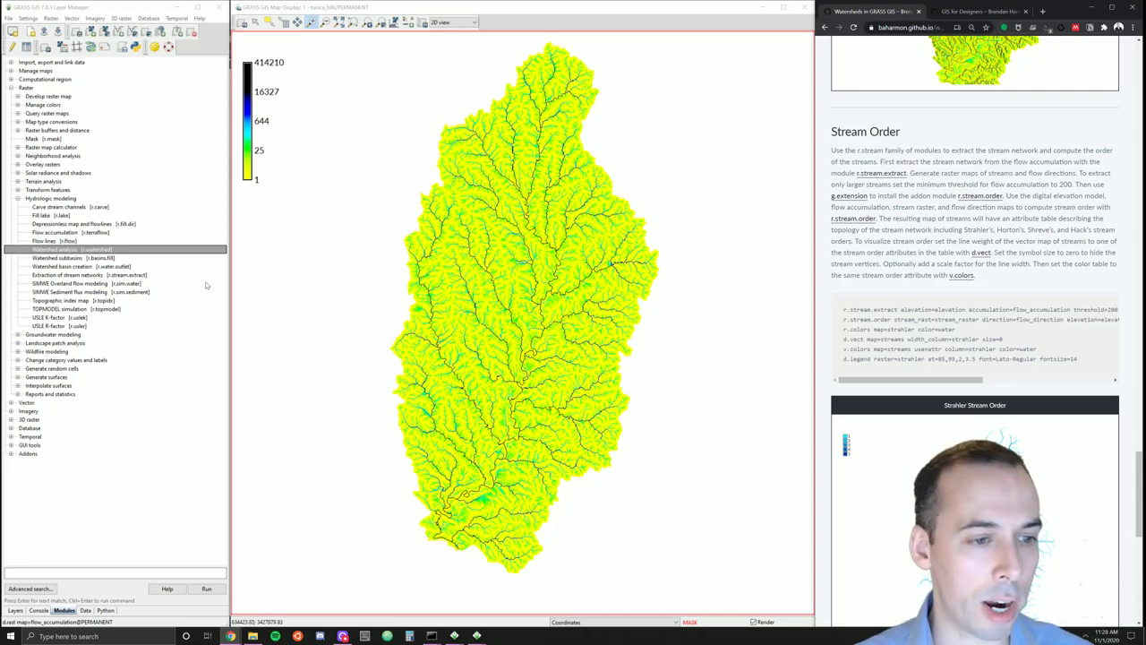
# - Open the stream network extraction module r.stream.extract and set elevation as its input elevation raster
pyautogui.click(131, 277)
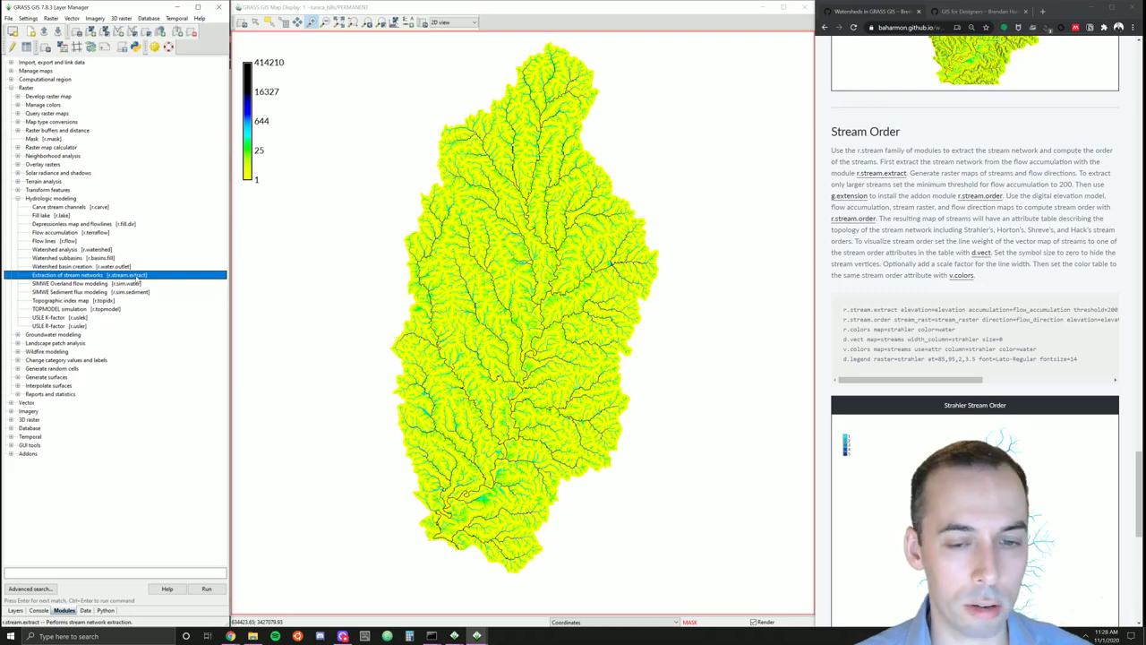
pyautogui.doubleClick(134, 276)
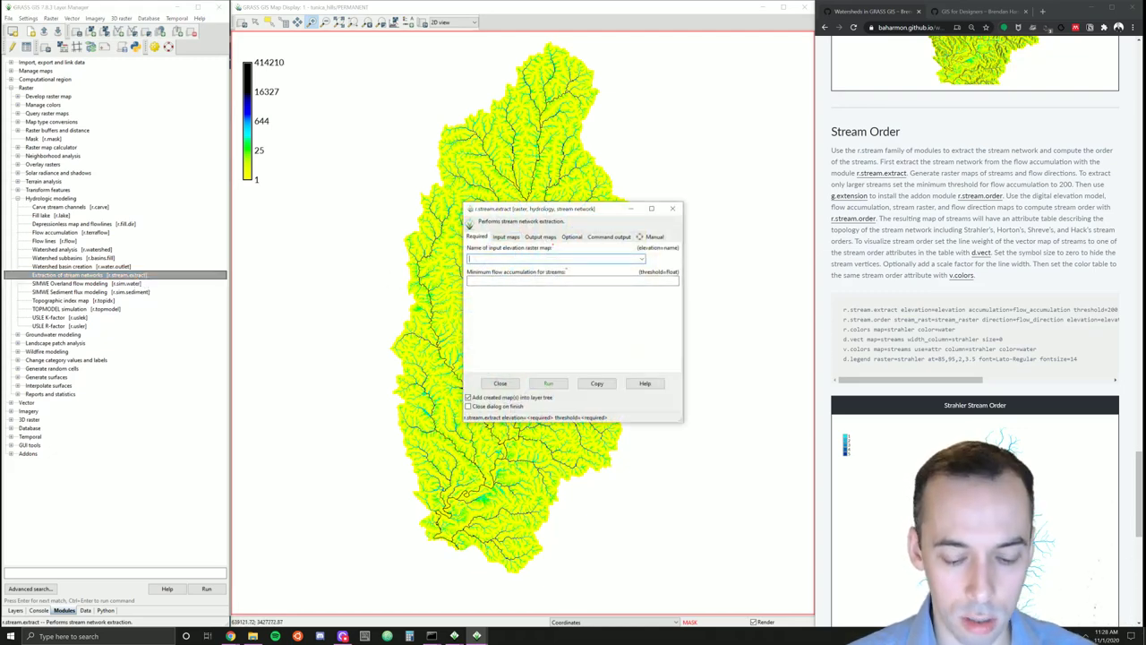
pyautogui.write('elevation threshold=')
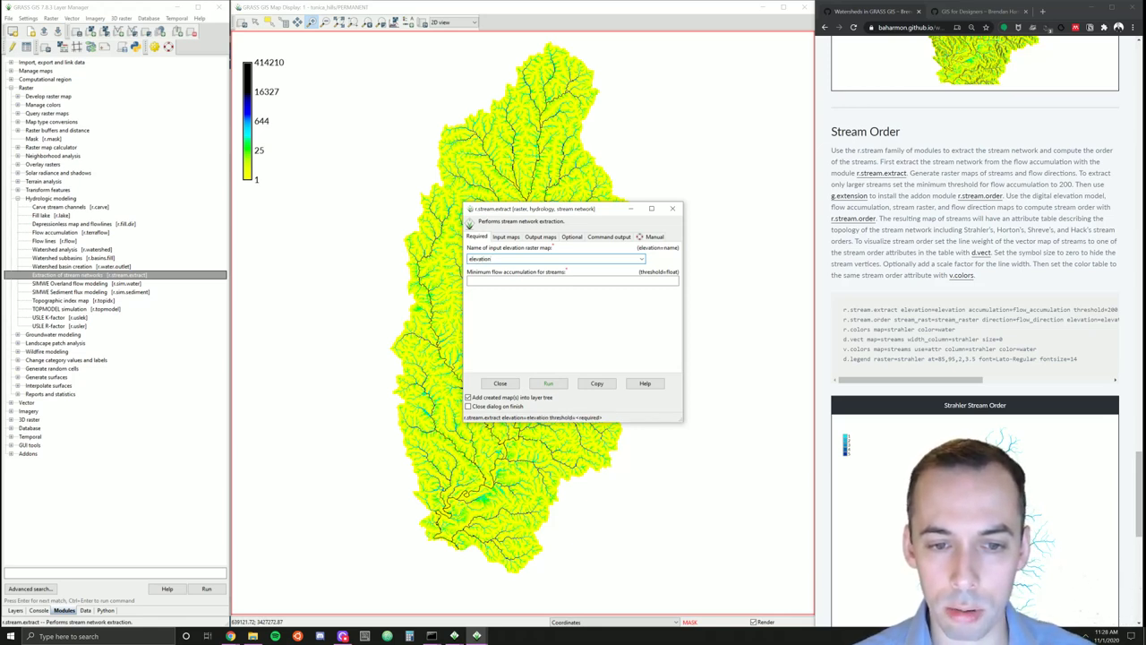
pyautogui.write('flow')
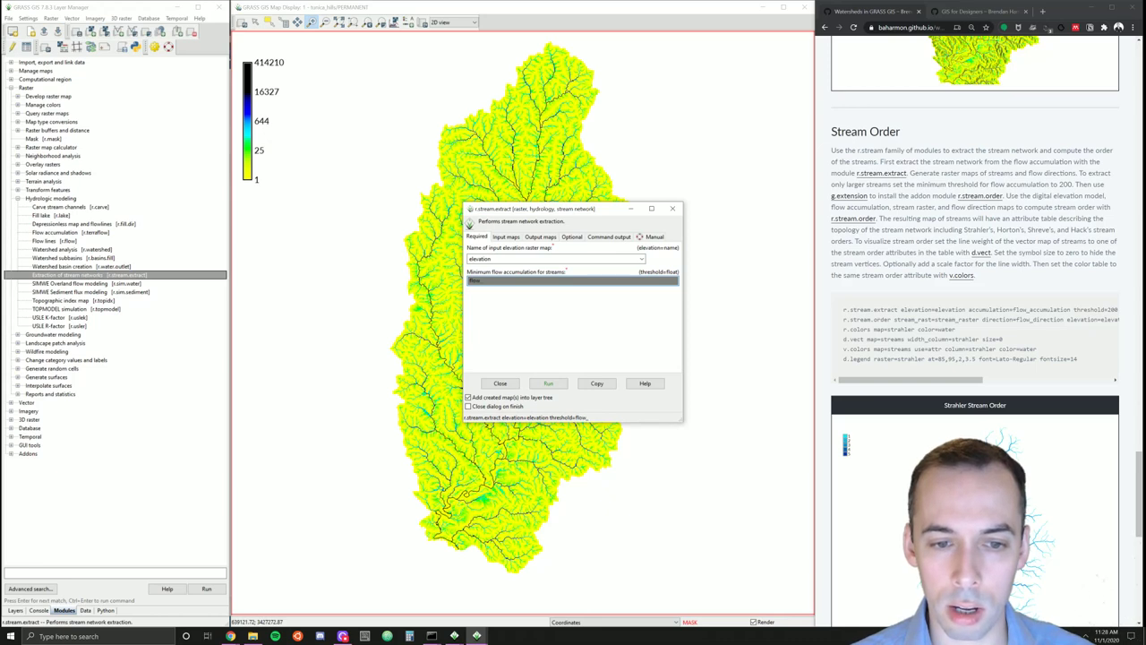
pyautogui.write('_accumulatio')
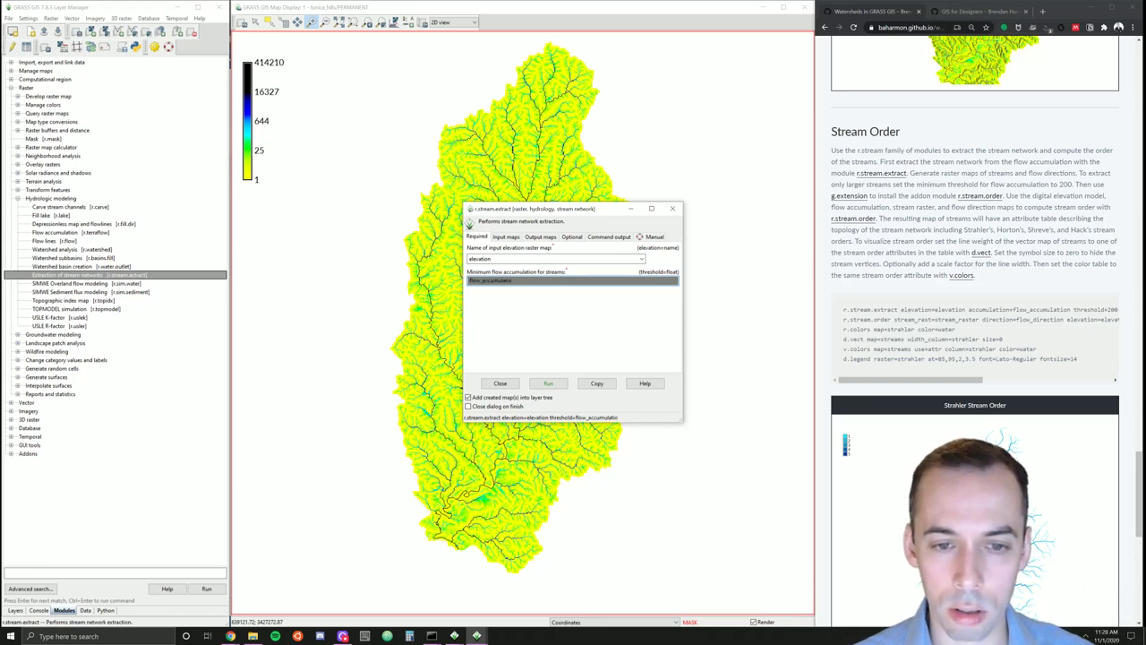
pyautogui.press('BackSpace')
pyautogui.press('BackSpace')
pyautogui.press('BackSpace')
pyautogui.press('BackSpace')
pyautogui.press('BackSpace')
pyautogui.press('BackSpace')
pyautogui.press('BackSpace')
pyautogui.press('BackSpace')
pyautogui.press('BackSpace')
pyautogui.press('BackSpace')
pyautogui.press('BackSpace')
pyautogui.press('BackSpace')
pyautogui.press('BackSpace')
pyautogui.press('BackSpace')
pyautogui.press('BackSpace')
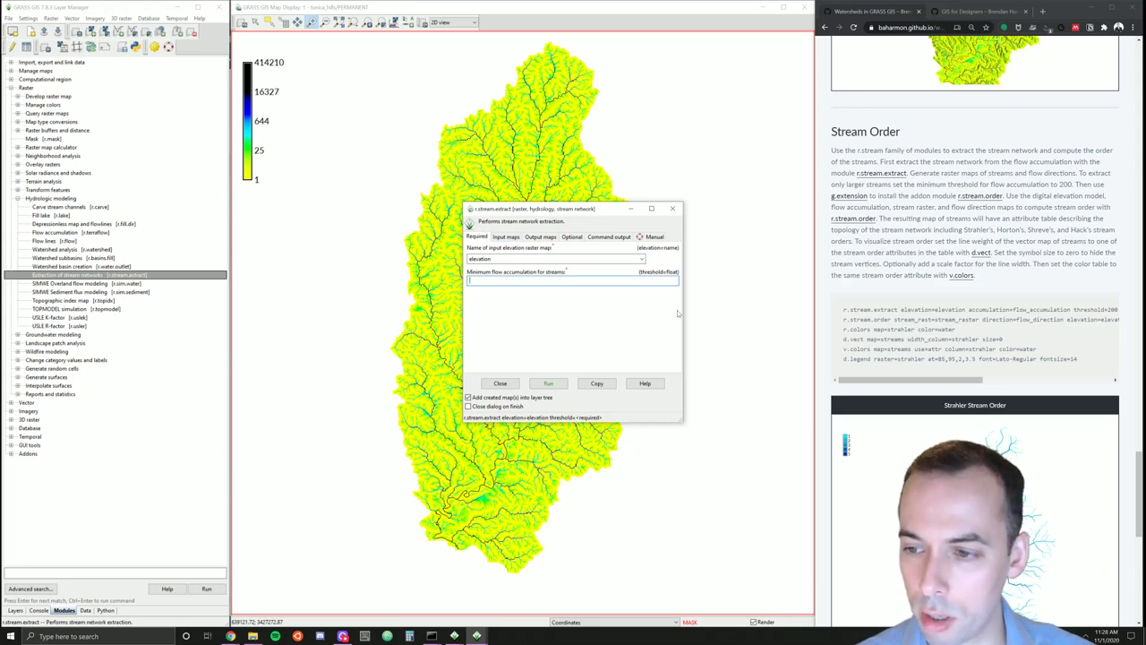
# - Set the minimum flow accumulation for streams to 200 and use flow_accumulation as the input accumulation raster
pyautogui.click(903, 377)
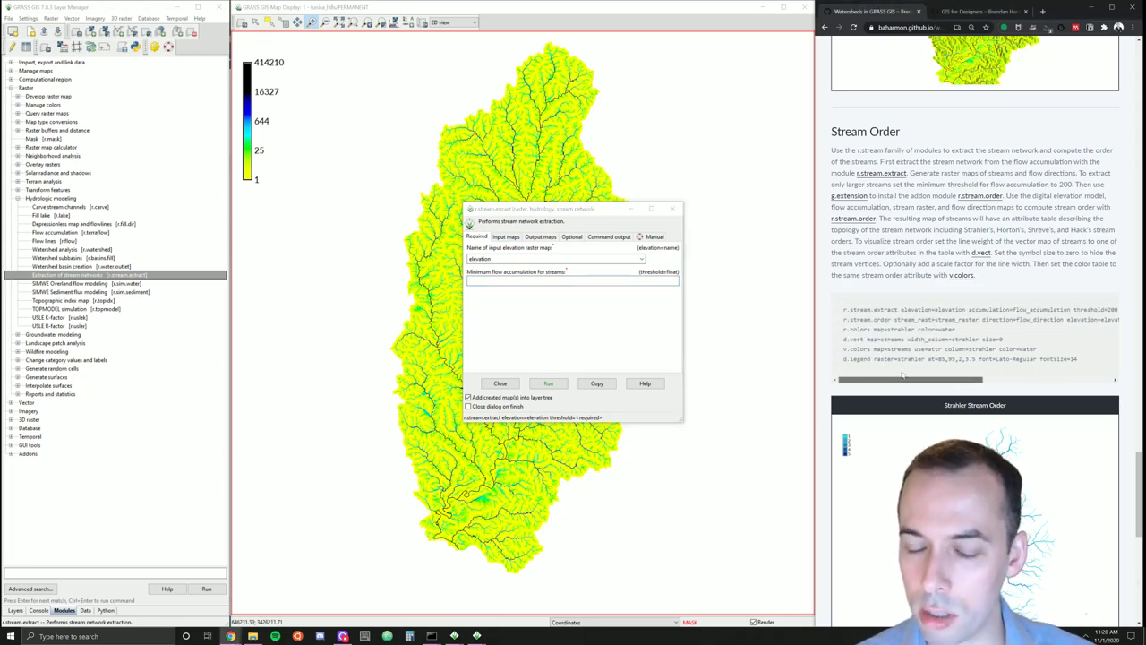
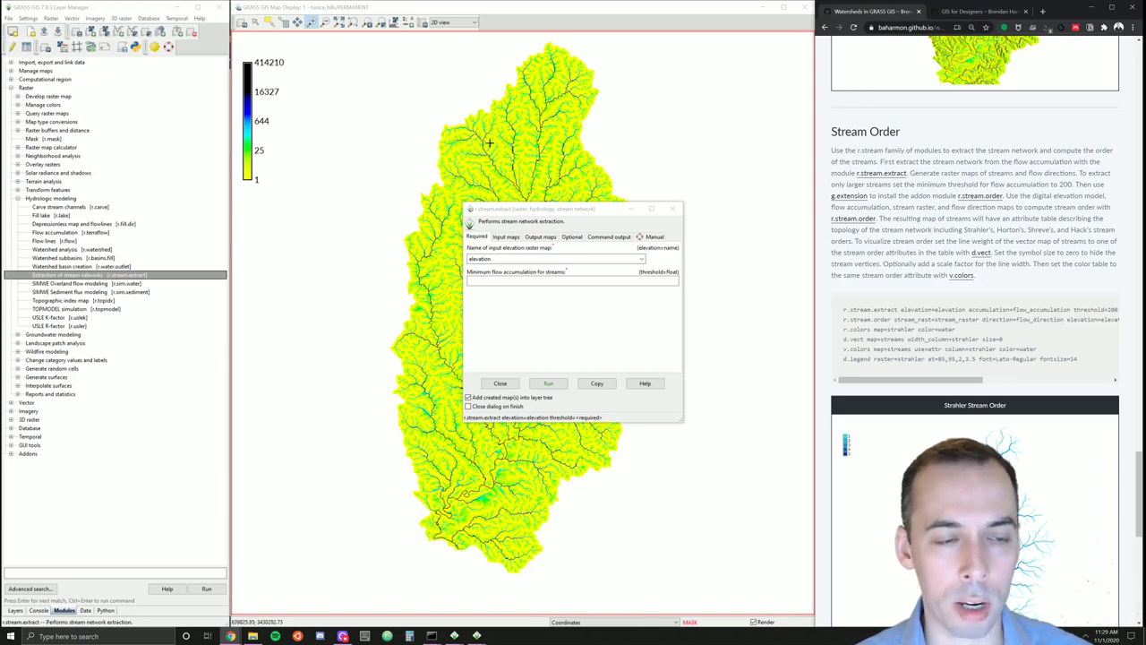
pyautogui.click(472, 282)
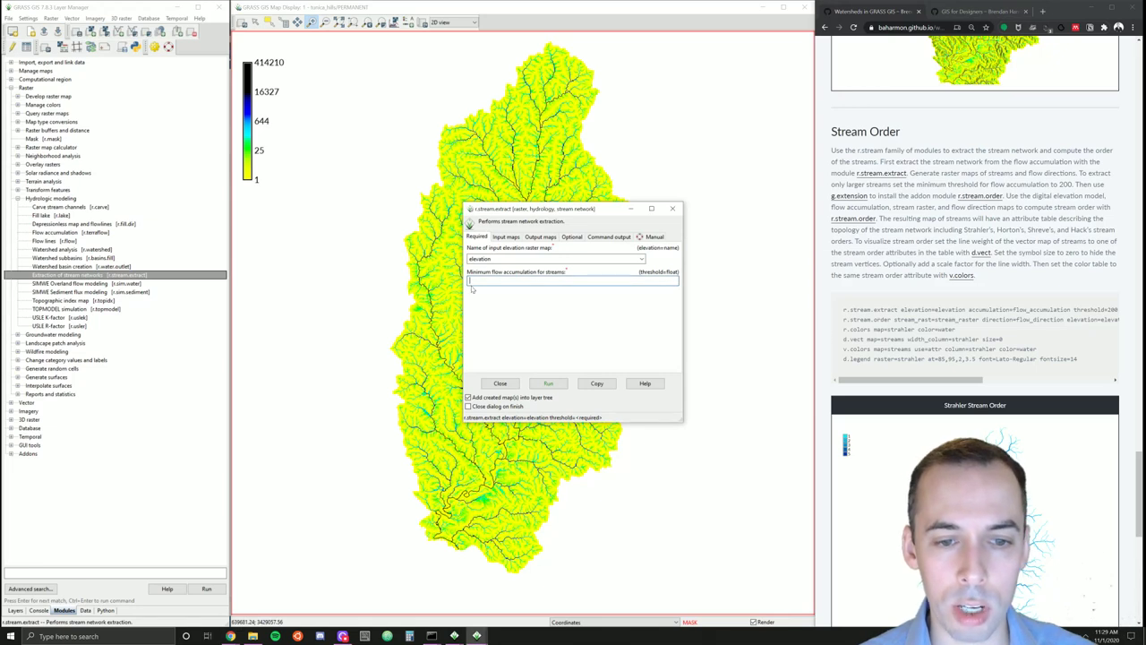
pyautogui.write('200')
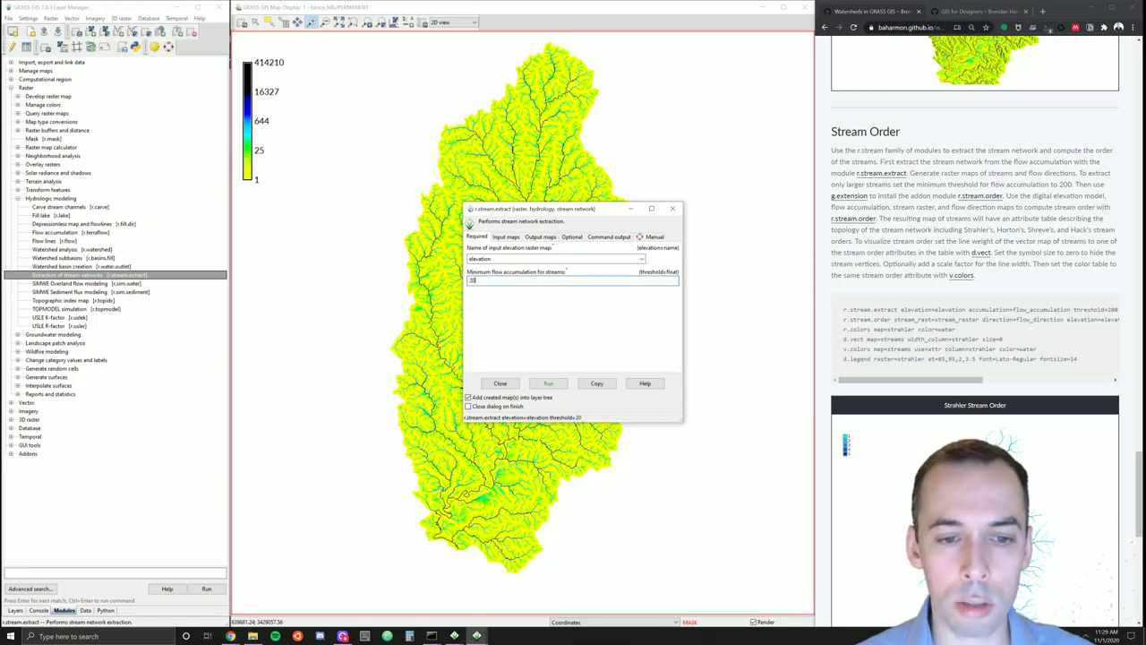
pyautogui.click(506, 237)
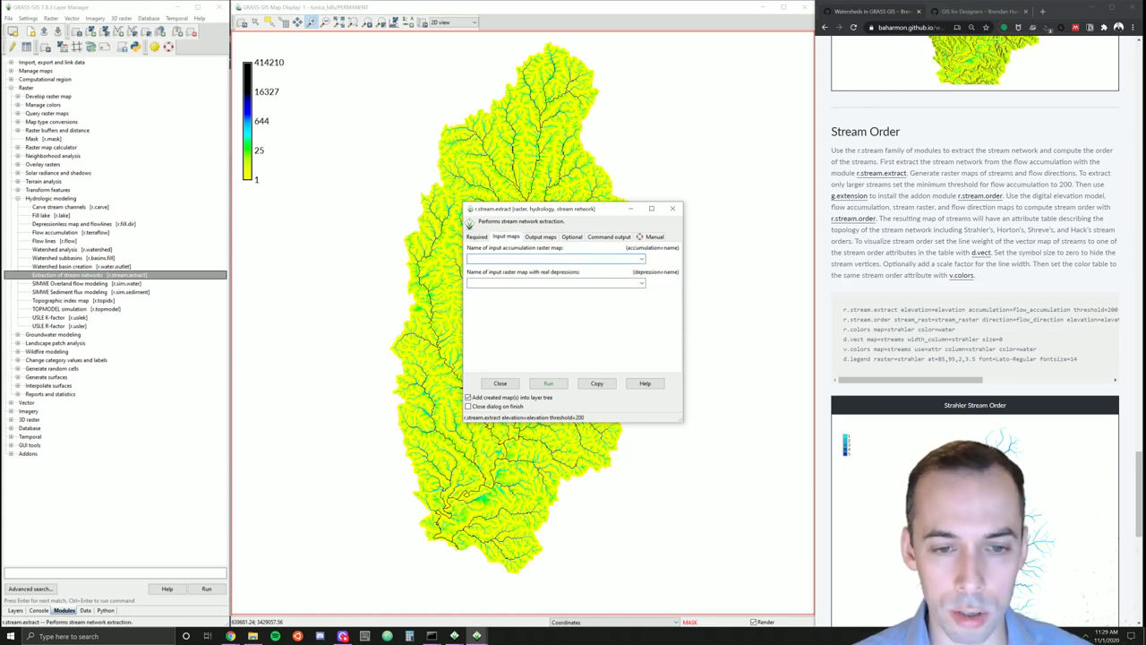
pyautogui.write('flow_acc')
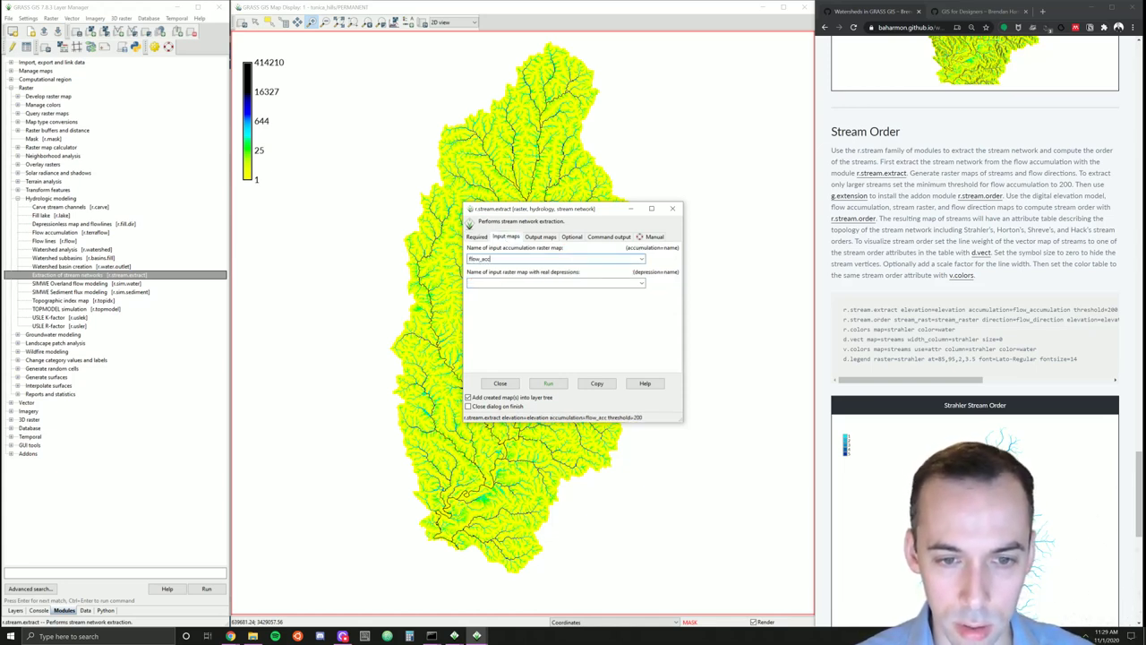
pyautogui.write('umulation')
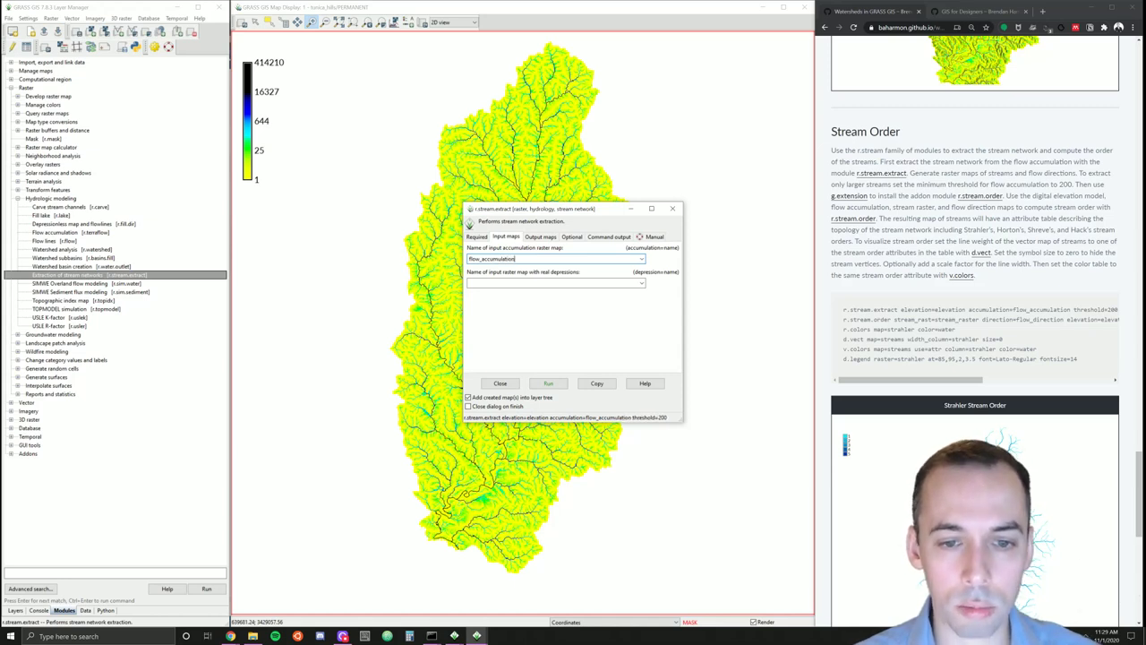
# - Name the output stream raster stream_raster, the stream vector stream_vector and the flow direction raster flow_direction
pyautogui.click(540, 237)
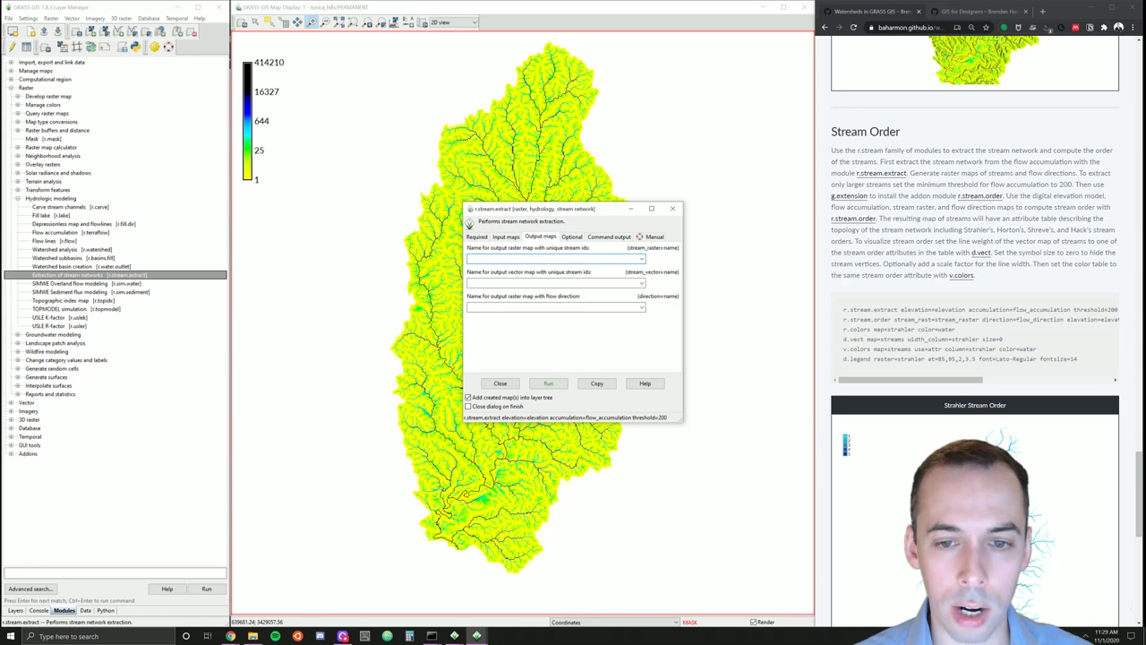
pyautogui.click(591, 259)
pyautogui.write('str')
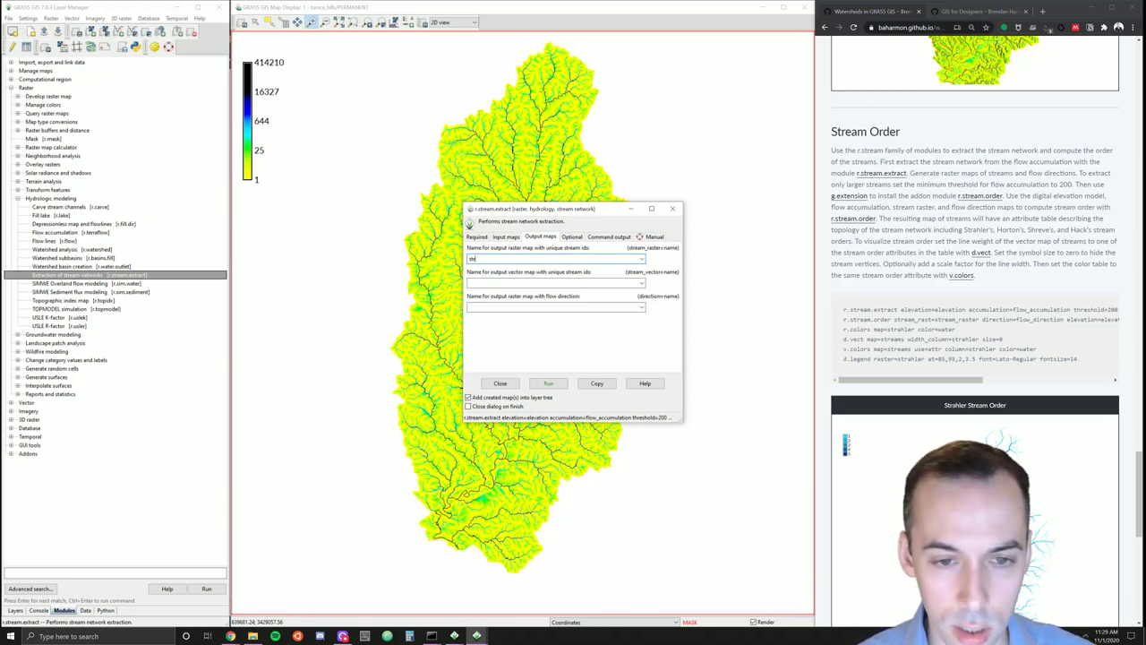
pyautogui.write('eam_raster')
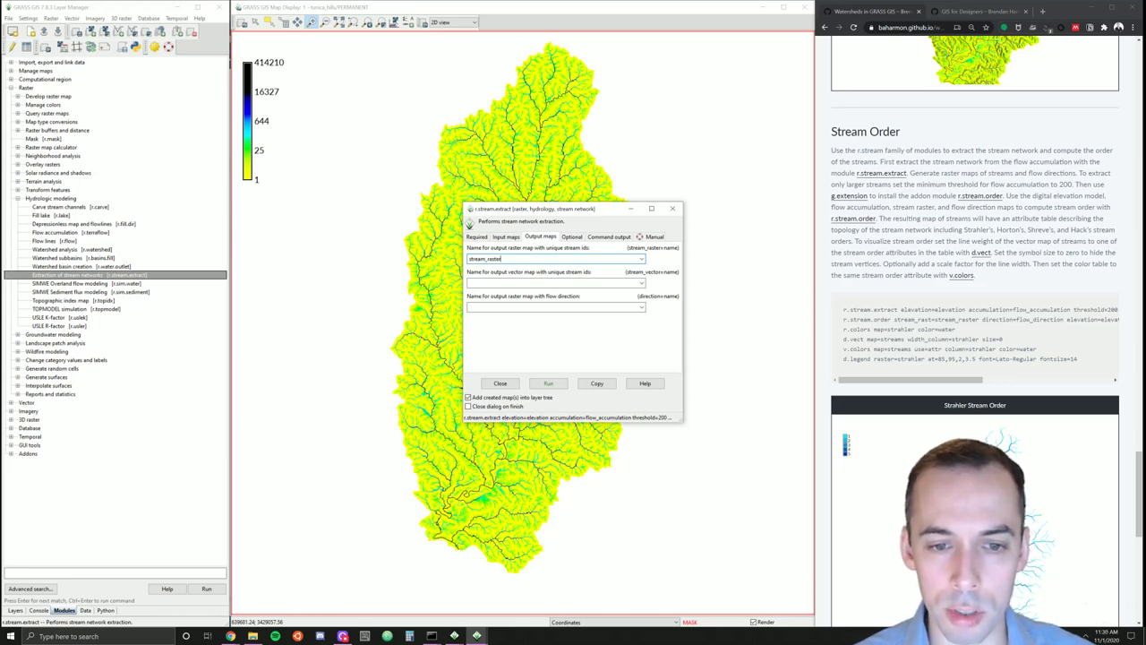
pyautogui.write('stream')
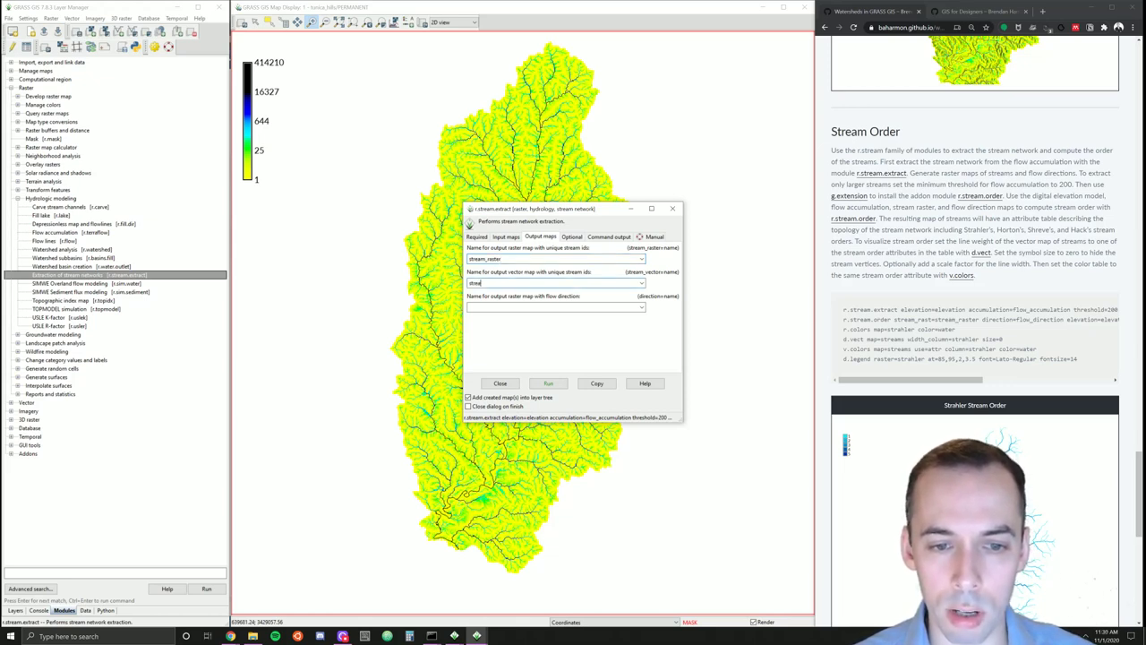
pyautogui.write('_vector')
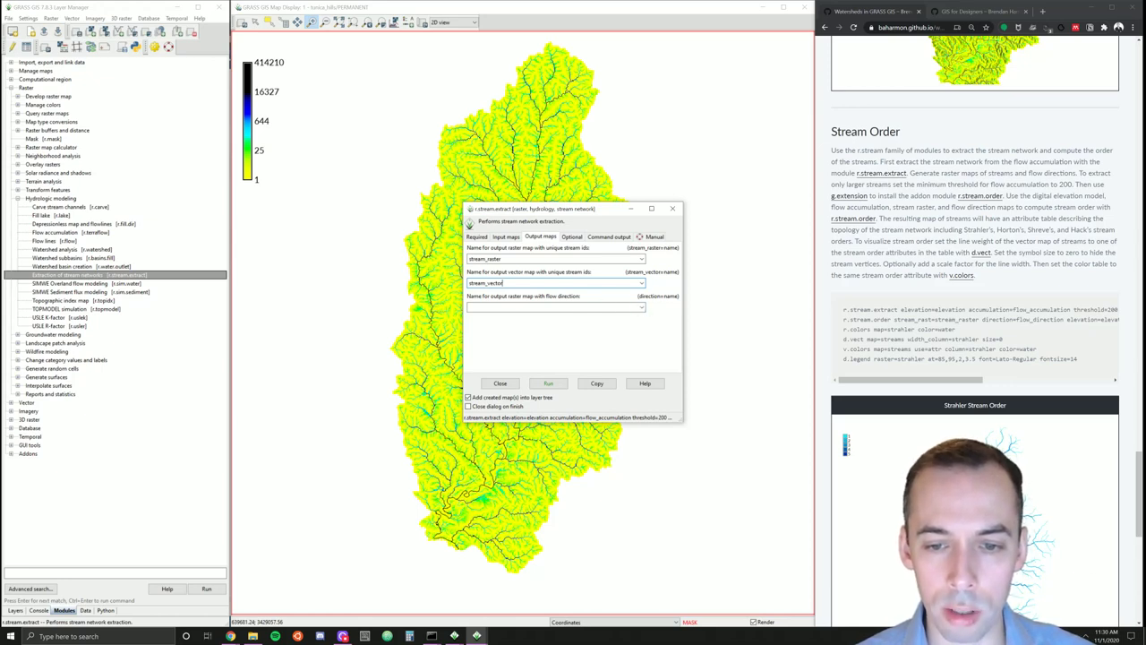
pyautogui.write('f')
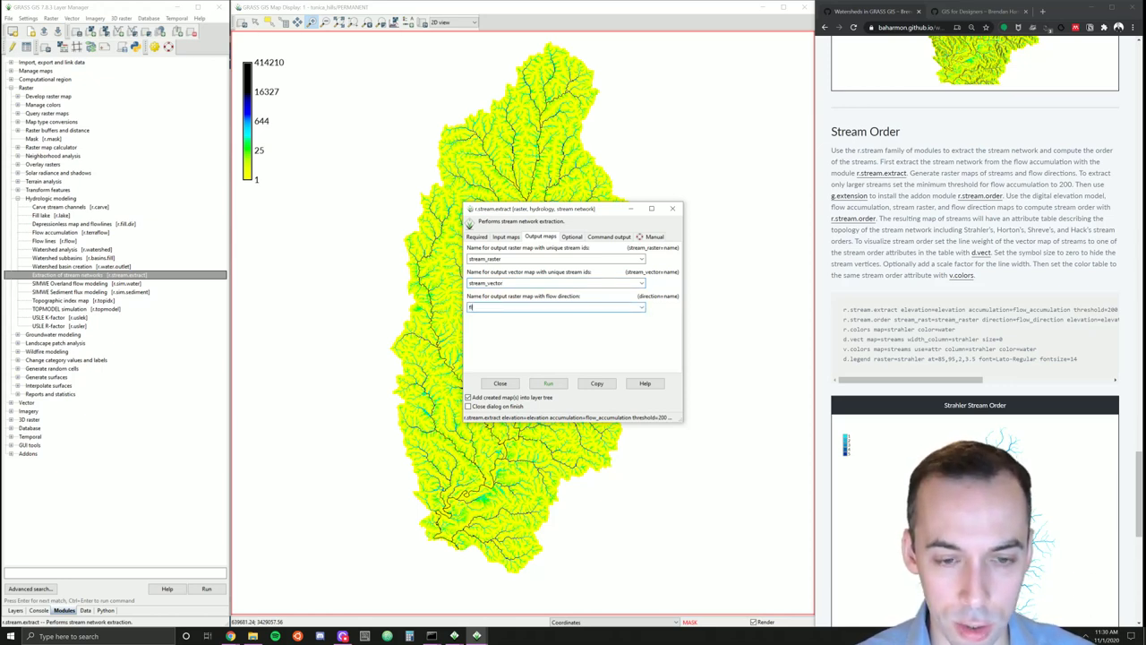
pyautogui.write('low_direction')
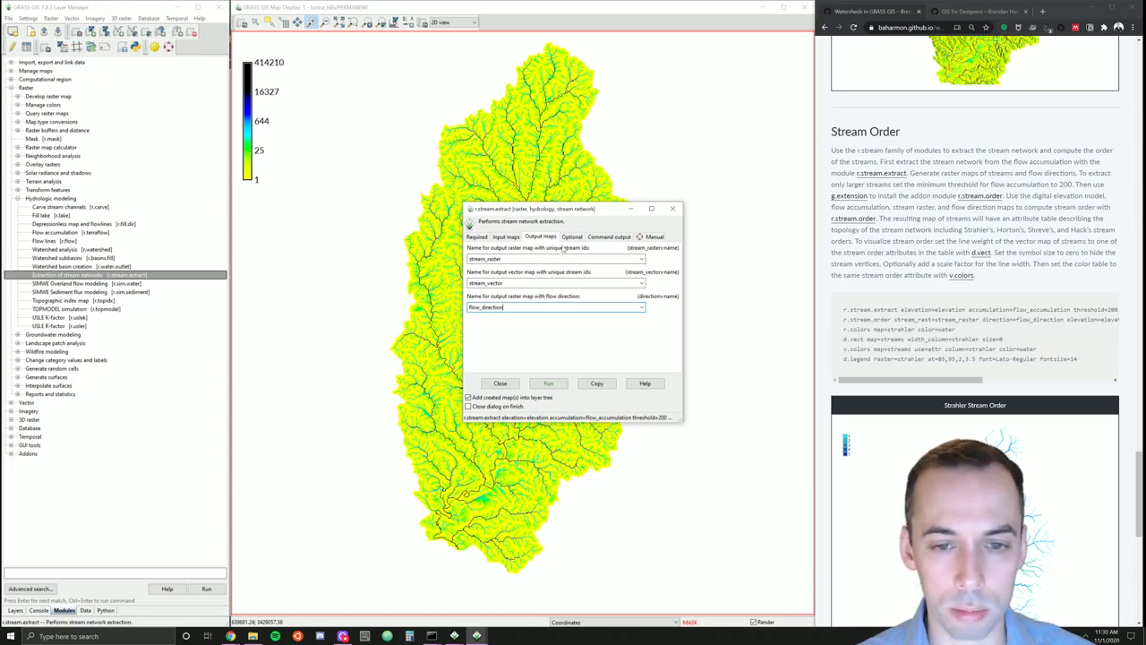
# - Allow output files to overwrite existing ones, run the stream extraction and move its dialog off the map
pyautogui.click(572, 237)
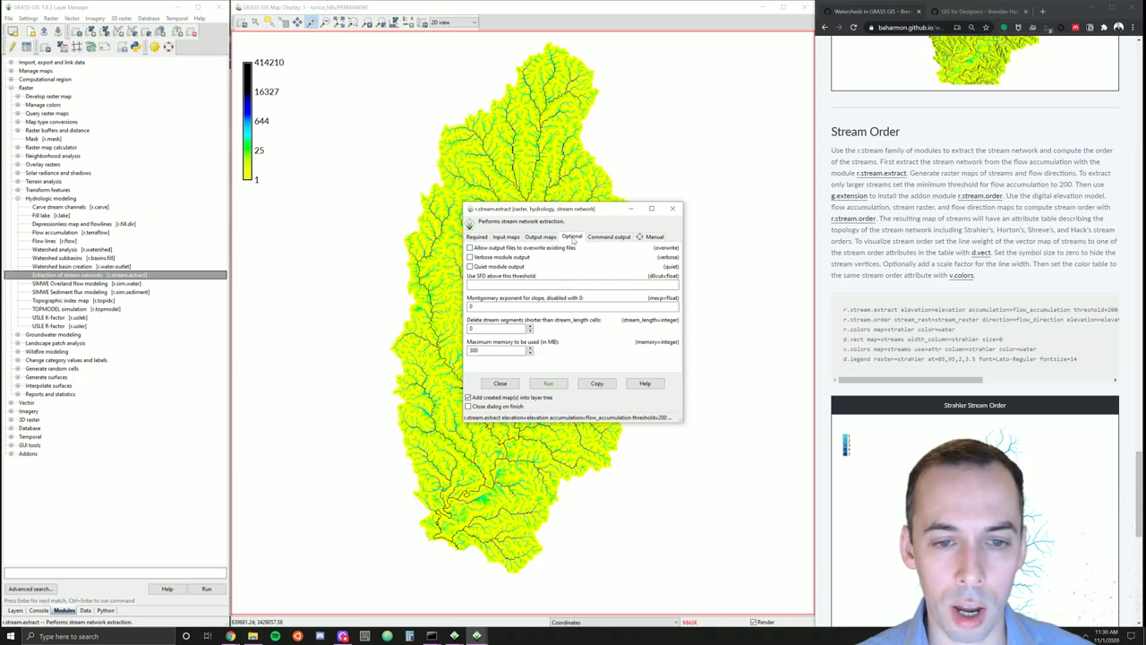
pyautogui.click(546, 249)
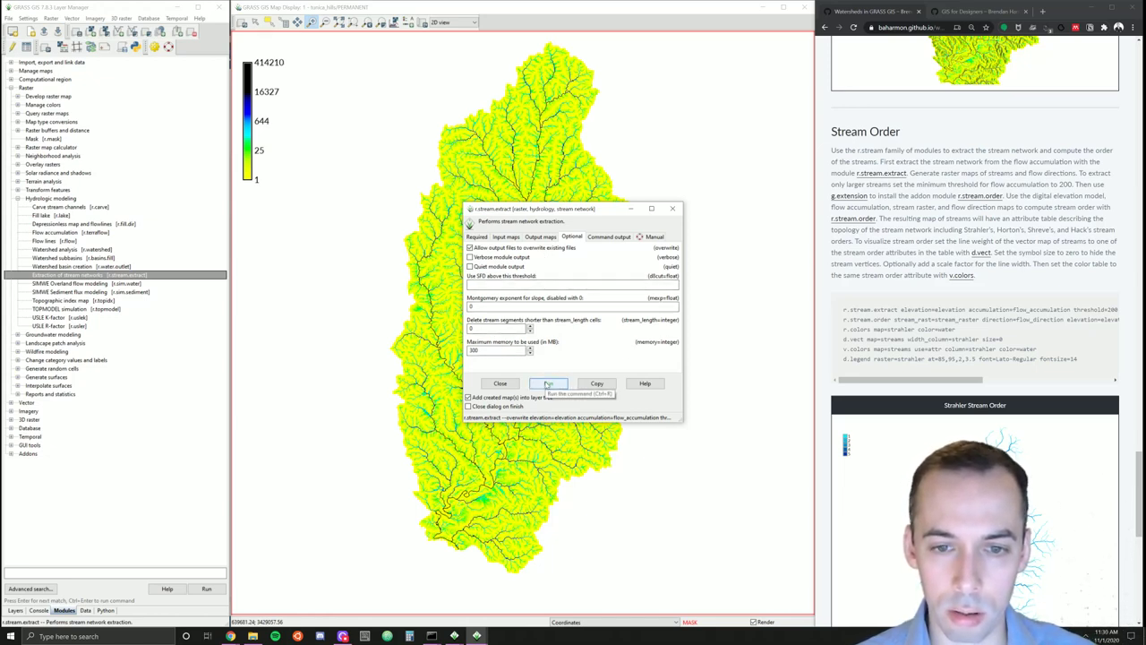
pyautogui.click(546, 386)
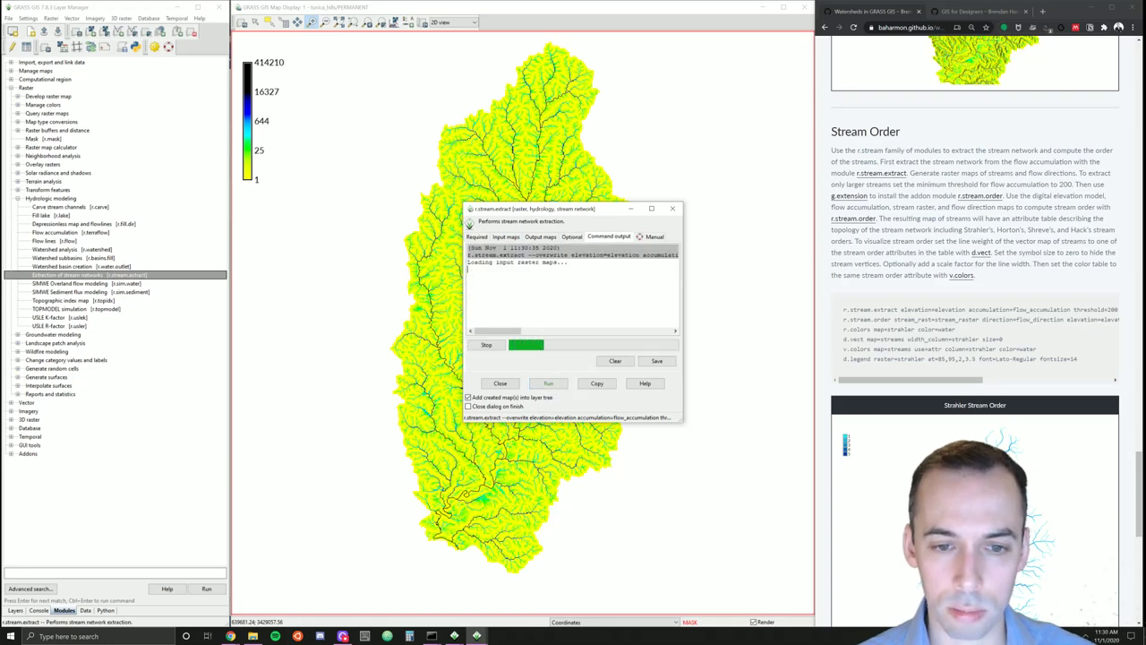
pyautogui.moveTo(564, 213); pyautogui.dragTo(671, 89)
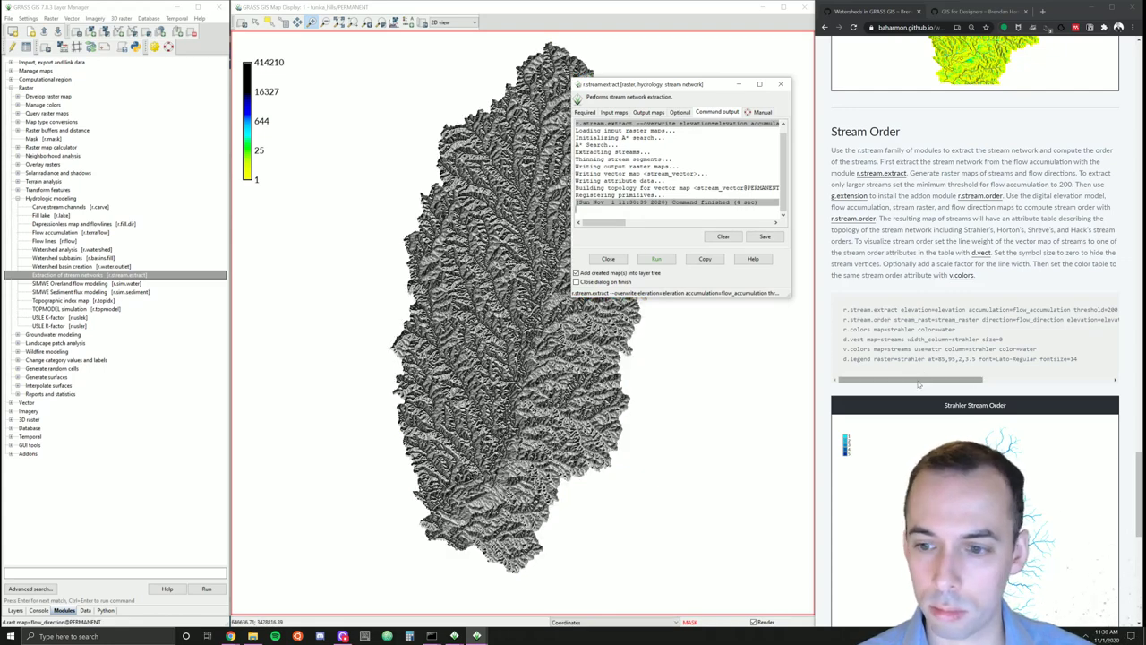
pyautogui.moveTo(927, 380)
pyautogui.mouseDown()
pyautogui.moveTo(969, 379)
pyautogui.moveTo(913, 367)
pyautogui.mouseUp()
pyautogui.moveTo(673, 87); pyautogui.dragTo(929, 109)
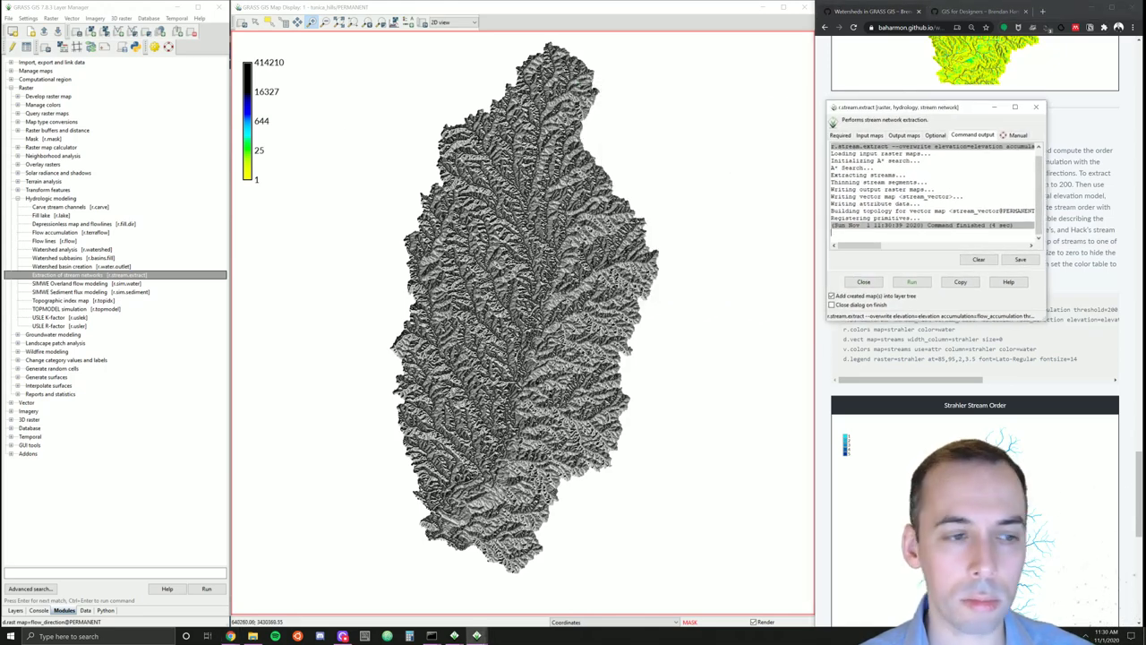
# - Hide the flow_direction, stream_vector and stream_raster layers on the map
pyautogui.click(17, 610)
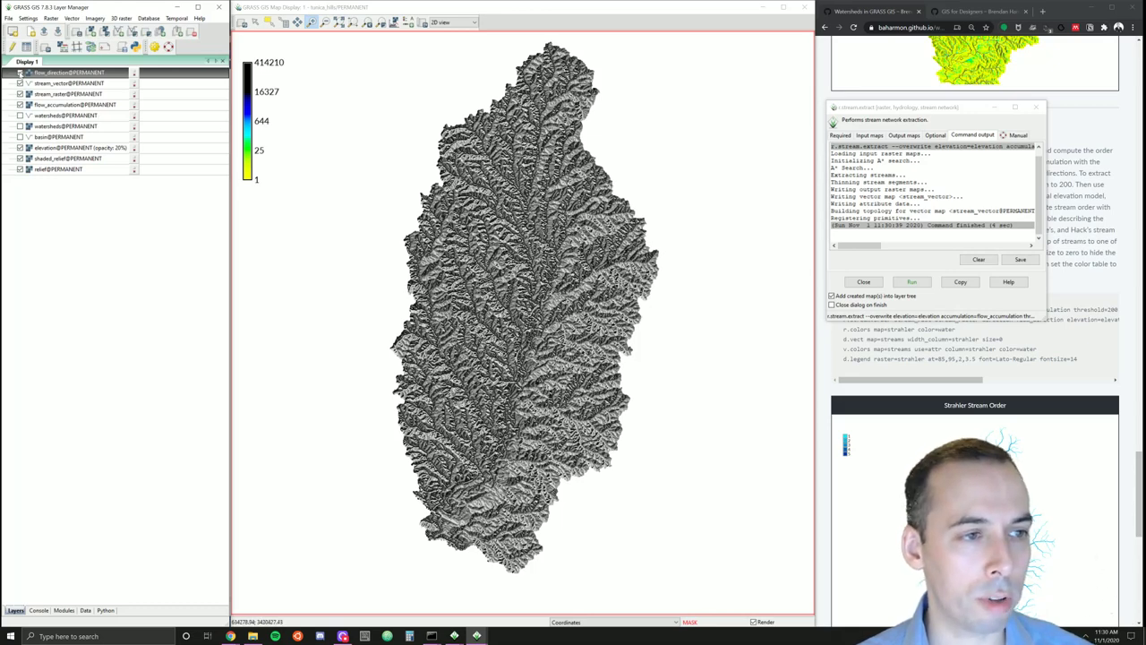
pyautogui.click(19, 72)
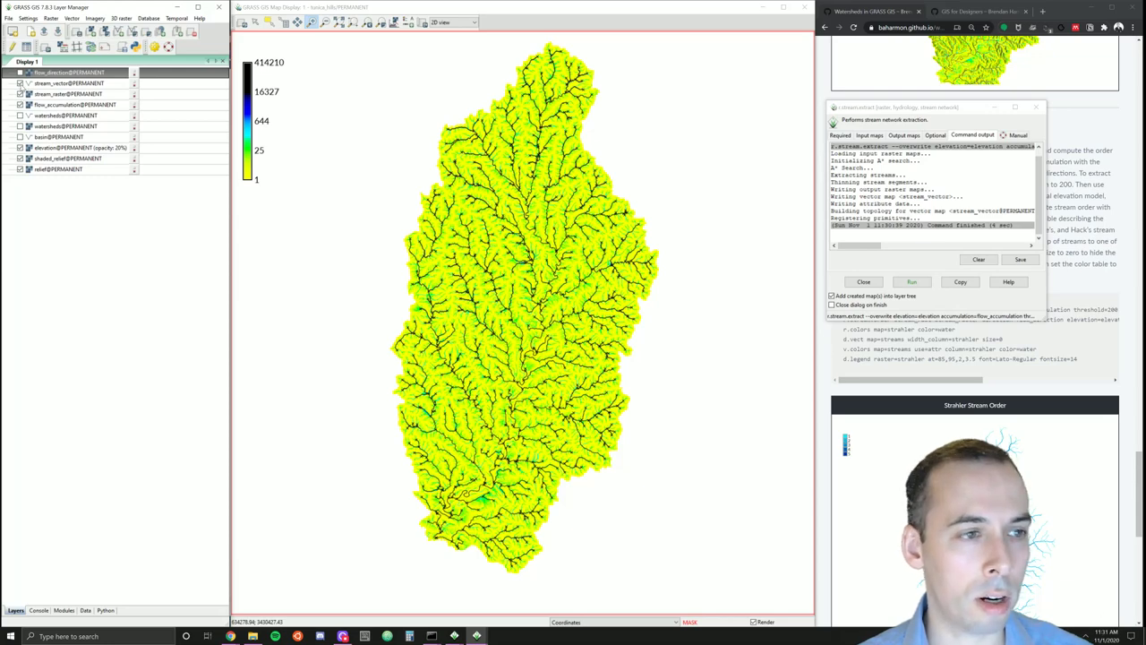
pyautogui.click(19, 83)
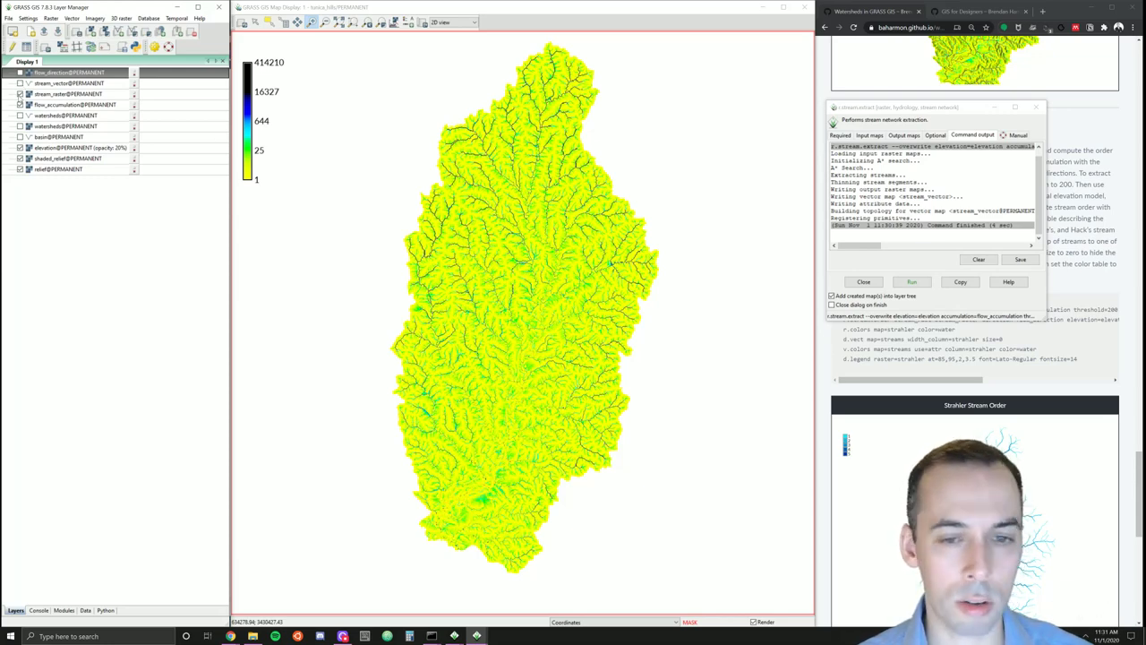
pyautogui.click(20, 94)
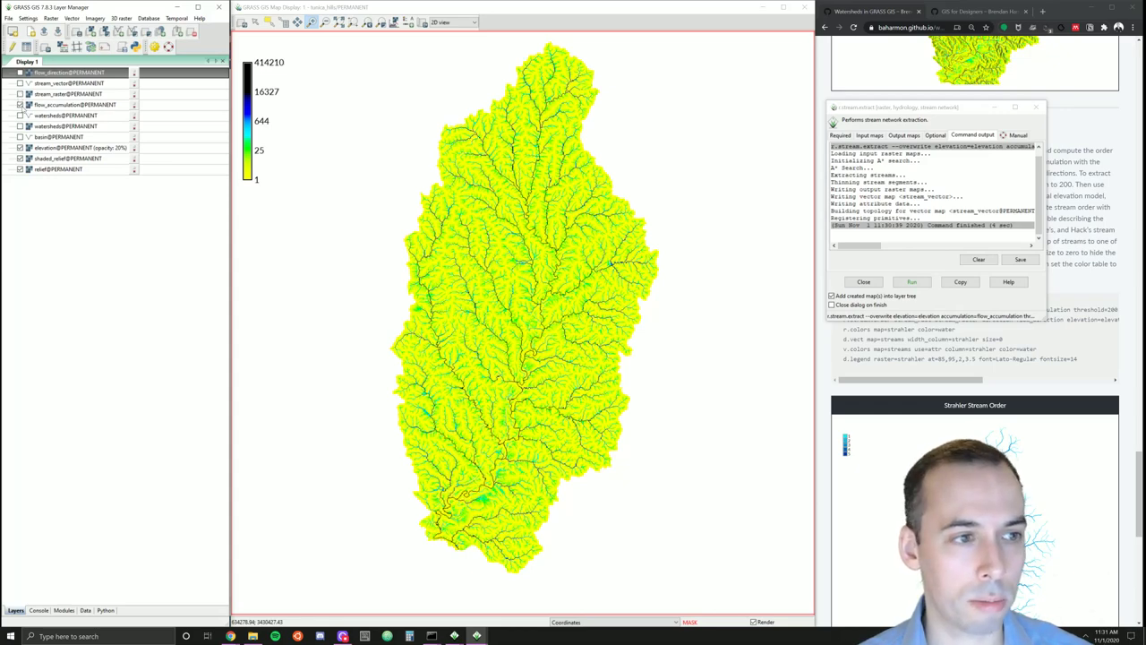
# - Toggle the flow_accumulation layer off and on to compare it with the shaded elevation underneath
pyautogui.click(20, 105)
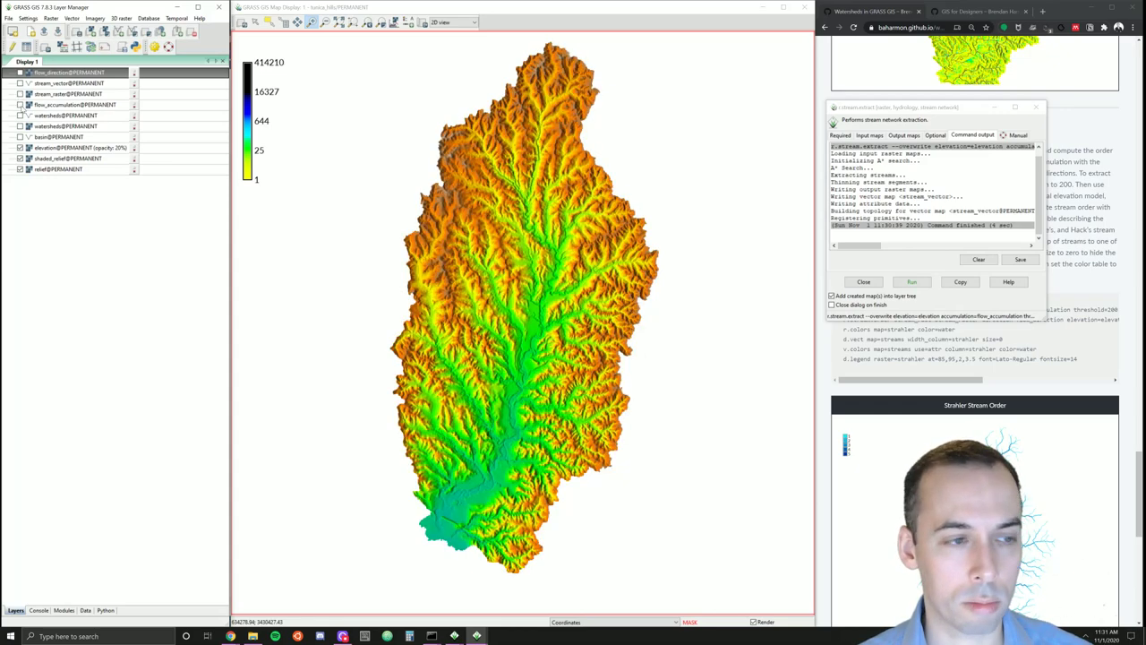
pyautogui.click(20, 105)
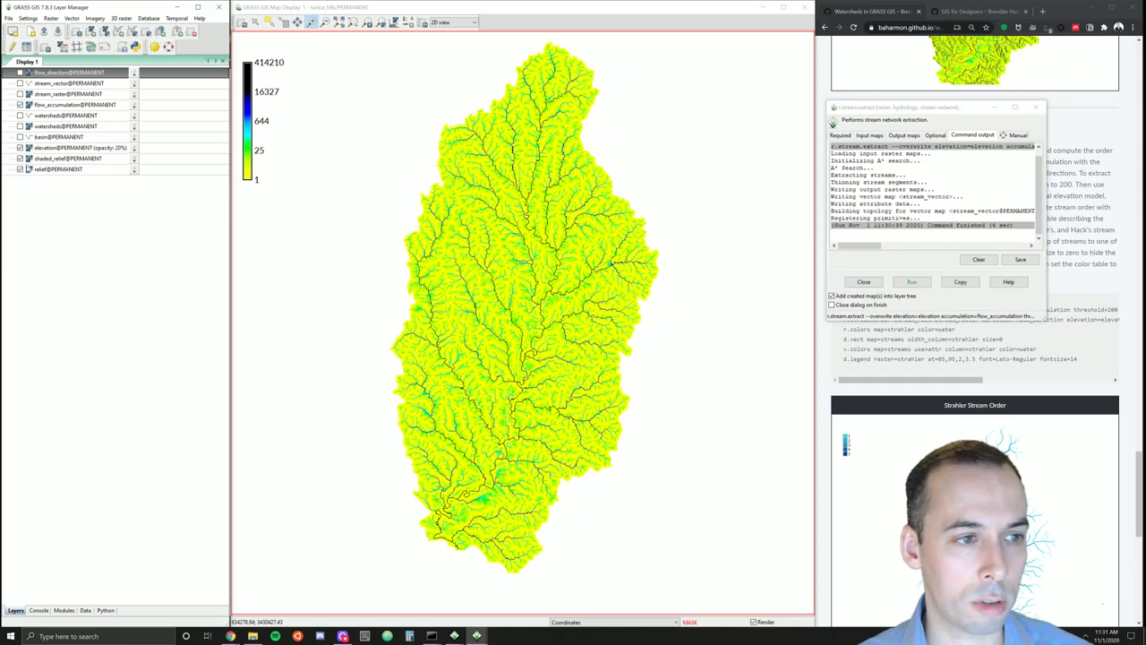
pyautogui.click(20, 105)
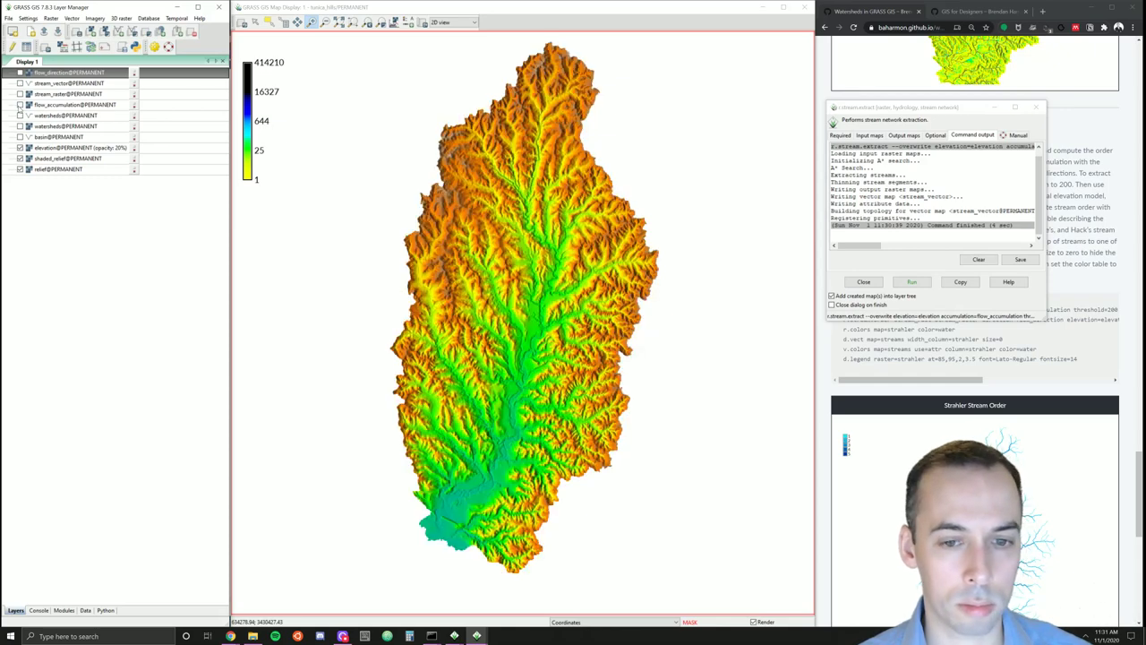
pyautogui.click(20, 104)
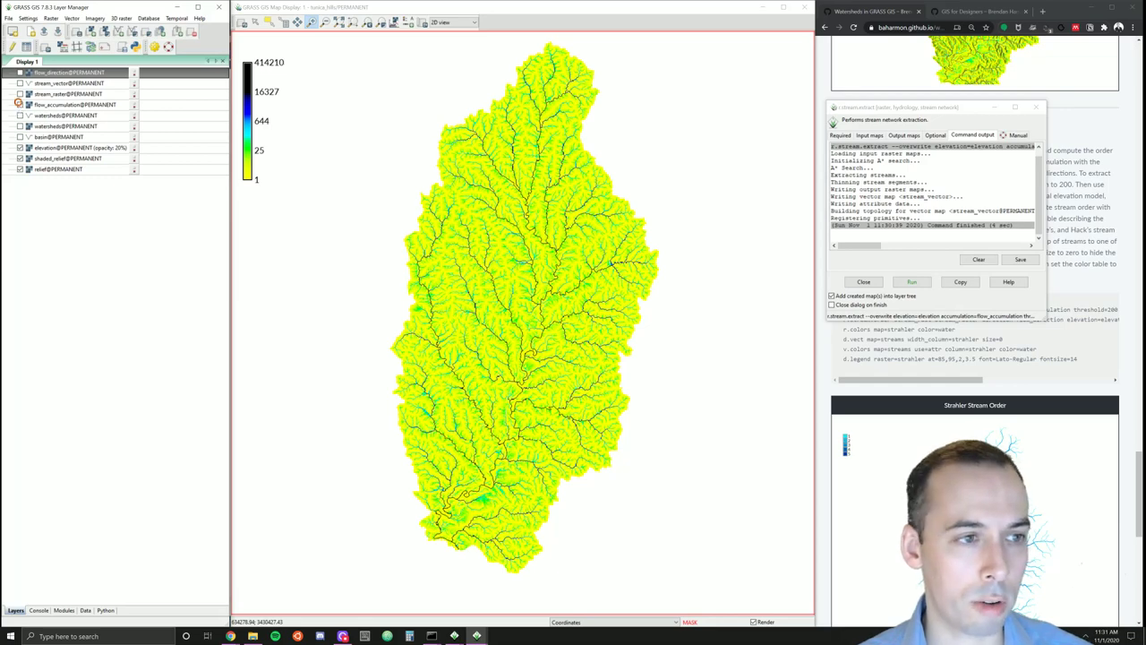
# - Show stream_vector alone on the map by hiding the flow_accumulation, elevation, shaded_relief and relief layers
pyautogui.click(19, 105)
pyautogui.click(20, 84)
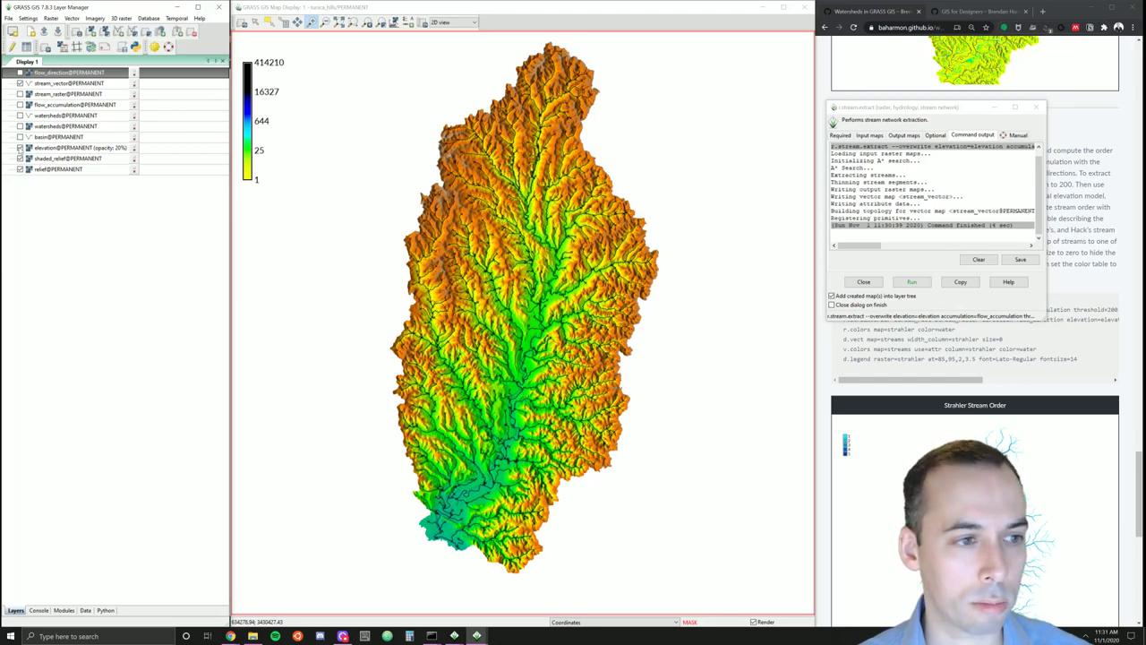
pyautogui.click(19, 147)
pyautogui.click(19, 170)
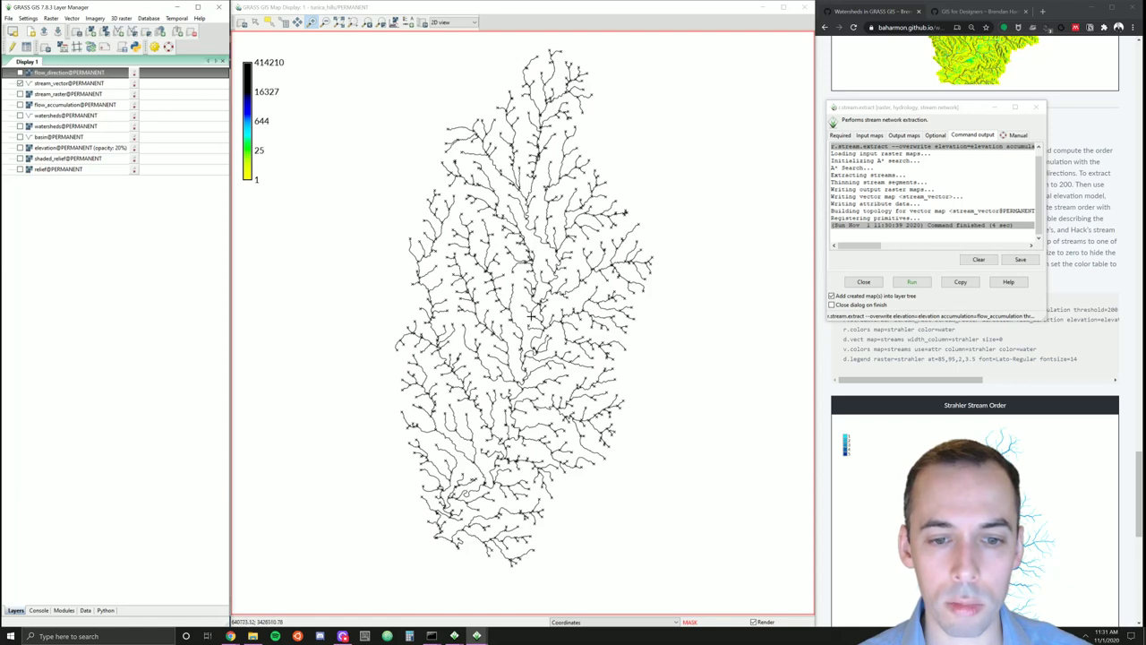
# - Set the symbol size of the stream_vector layer to 0 in its display properties and apply it
pyautogui.doubleClick(61, 82)
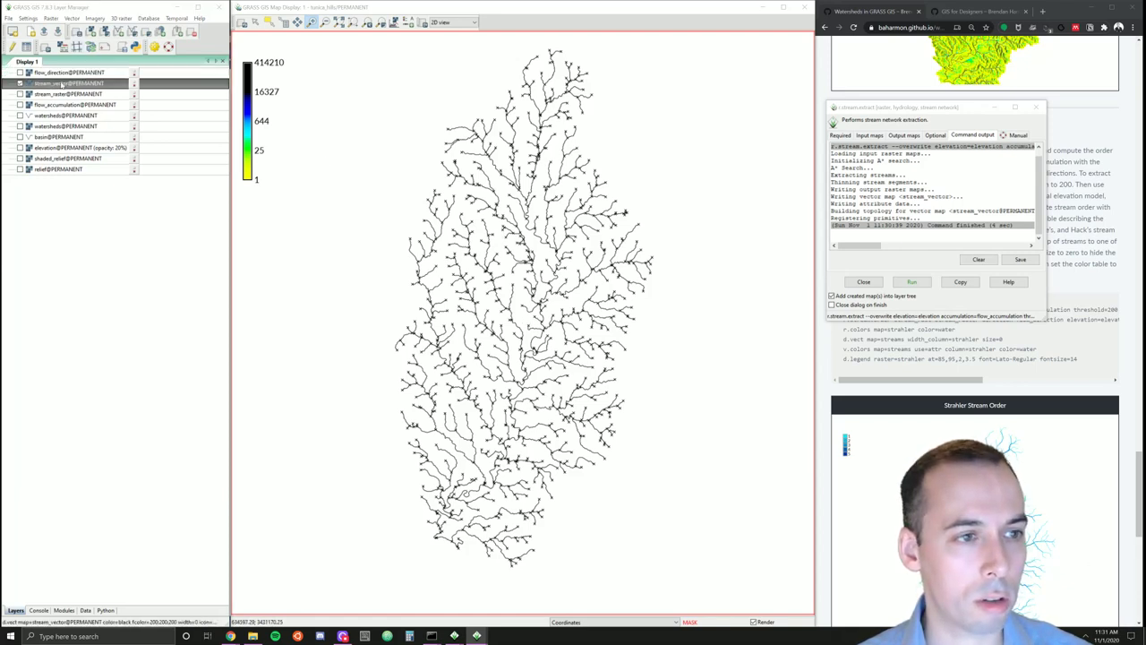
pyautogui.moveTo(146, 235); pyautogui.dragTo(231, 111)
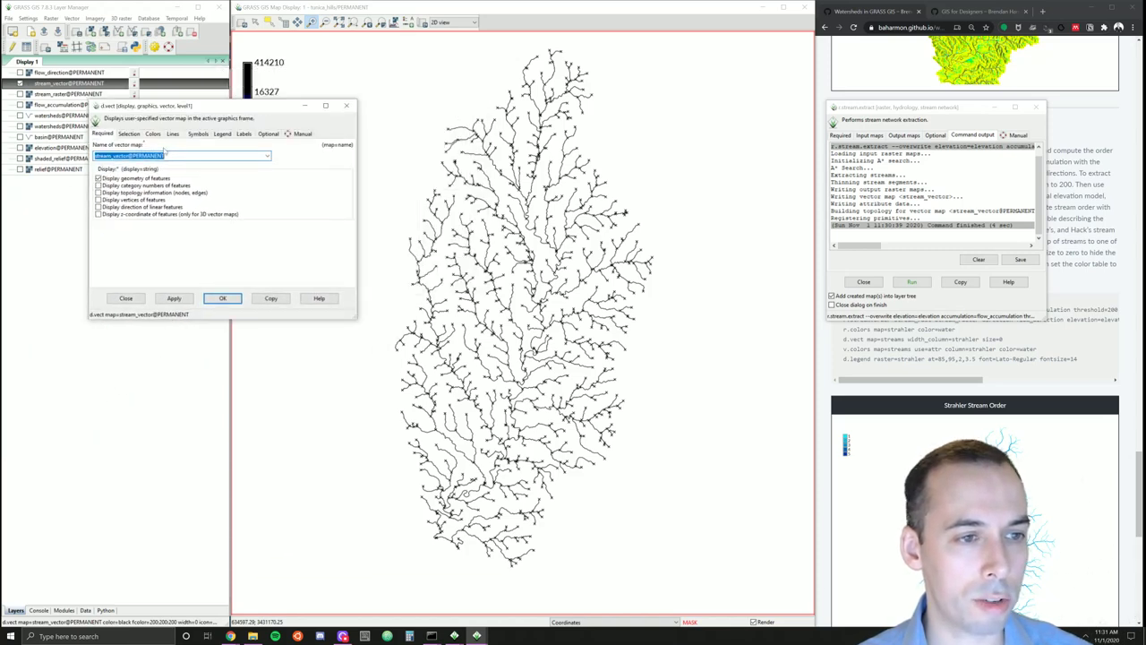
pyautogui.click(193, 134)
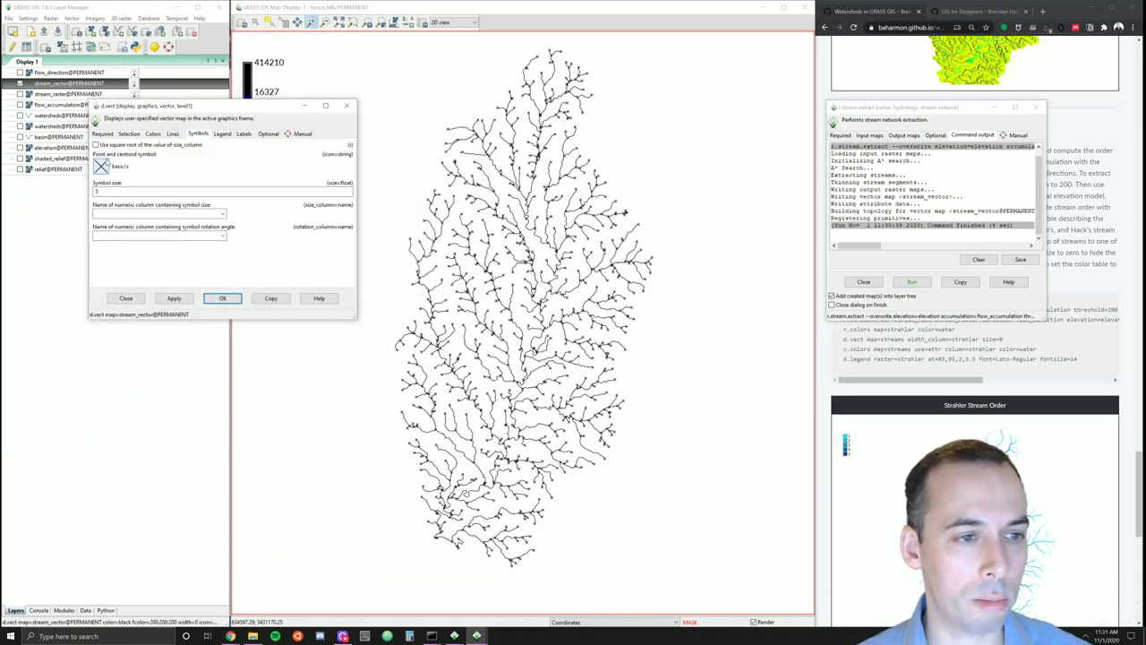
pyautogui.doubleClick(98, 191)
pyautogui.write('0')
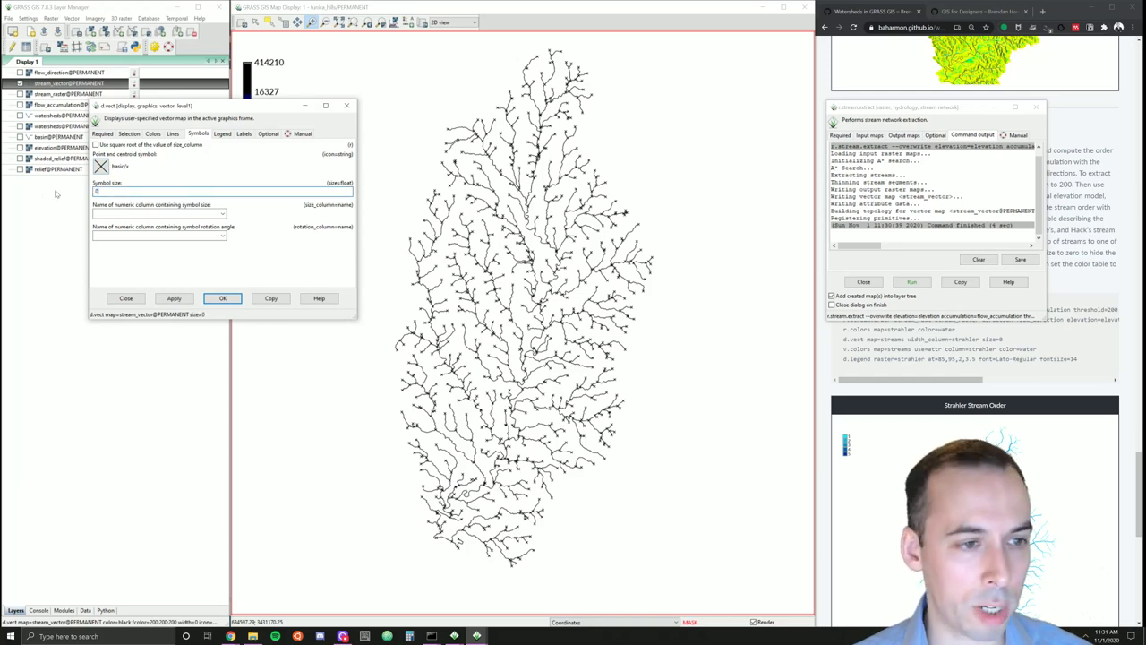
pyautogui.click(170, 297)
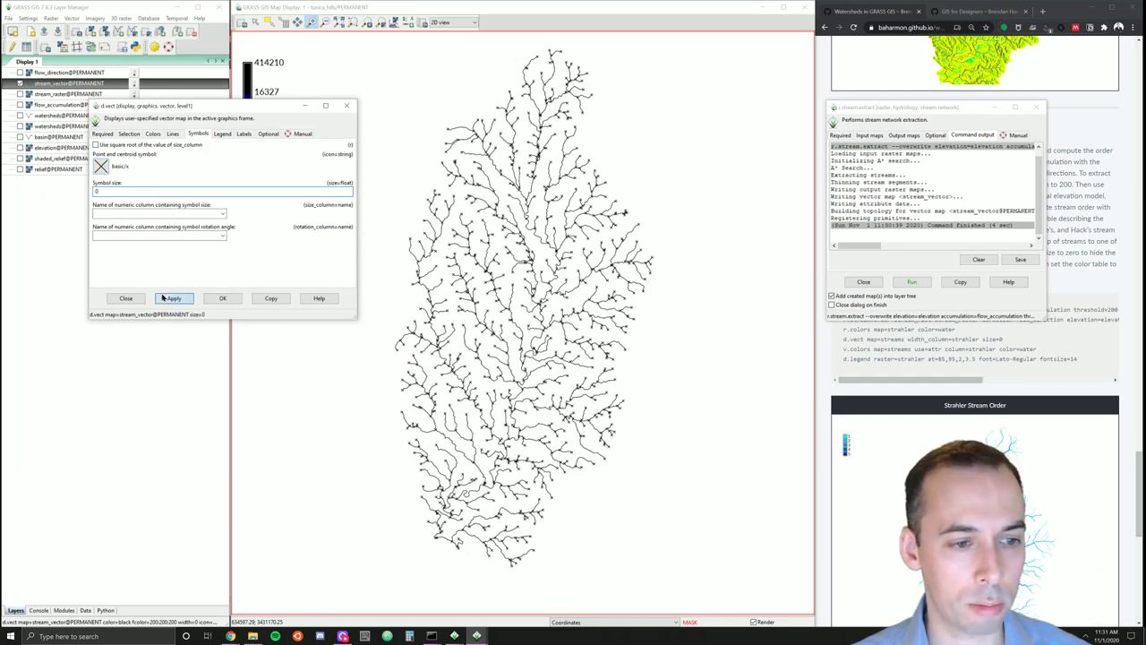
pyautogui.click(223, 298)
# - Inspect the stream lines and show the flow_accumulation layer beneath them
pyautogui.moveTo(510, 90); pyautogui.dragTo(468, 192)
pyautogui.click(367, 26)
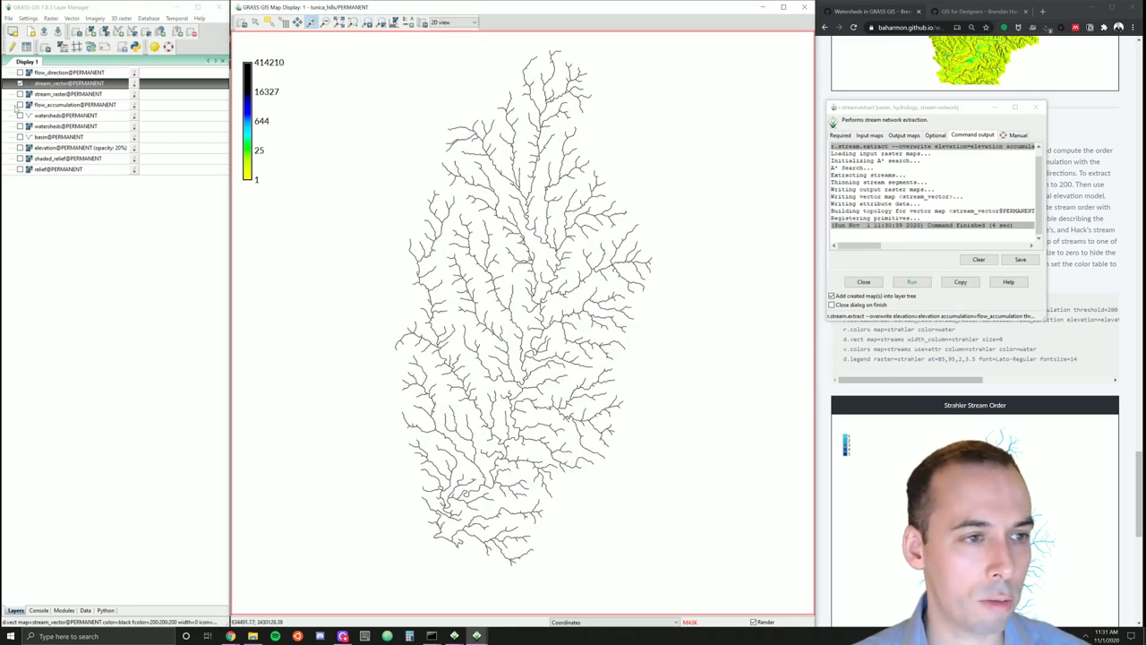
pyautogui.click(20, 105)
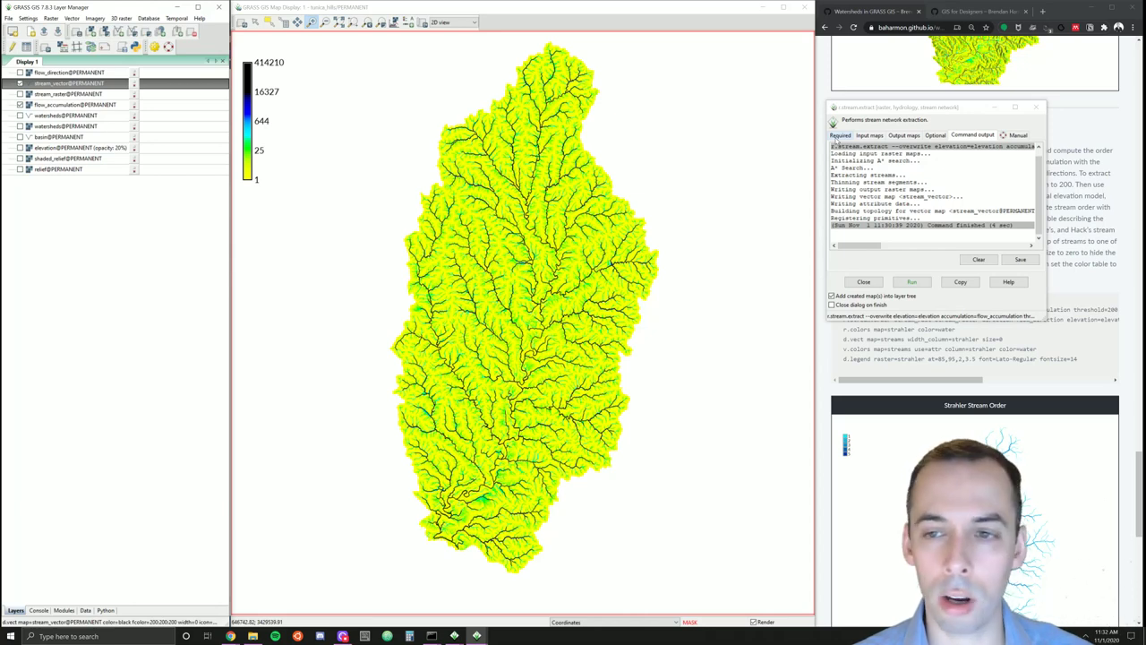
# - Set the minimum flow accumulation for streams to 150 and rerun the stream extraction
pyautogui.click(836, 139)
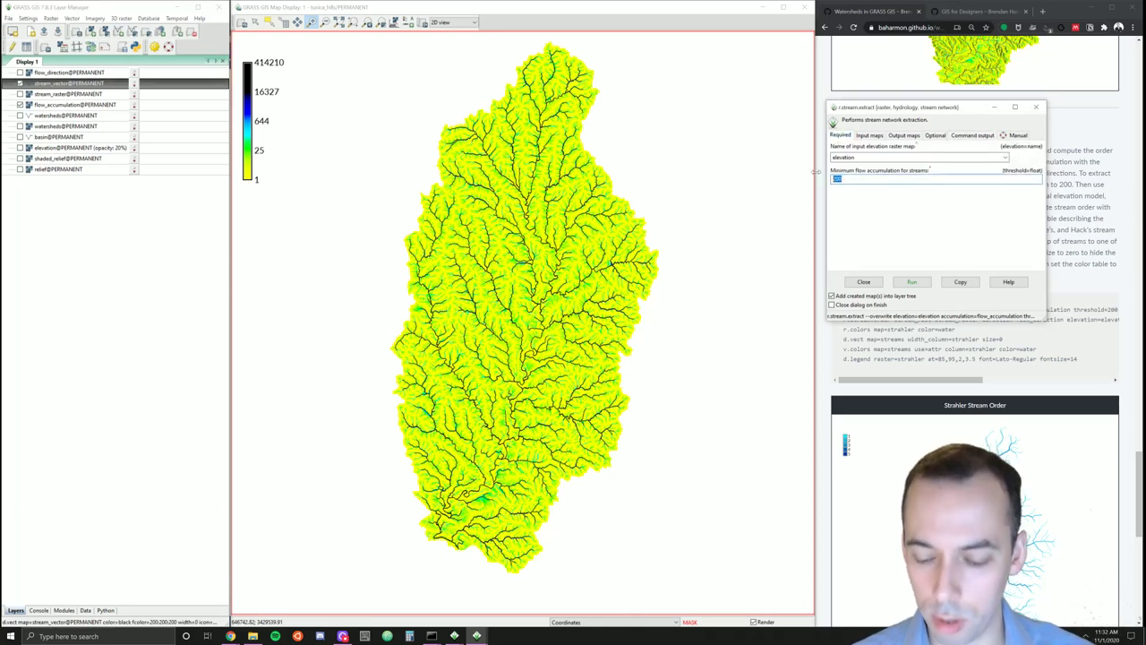
pyautogui.write('150')
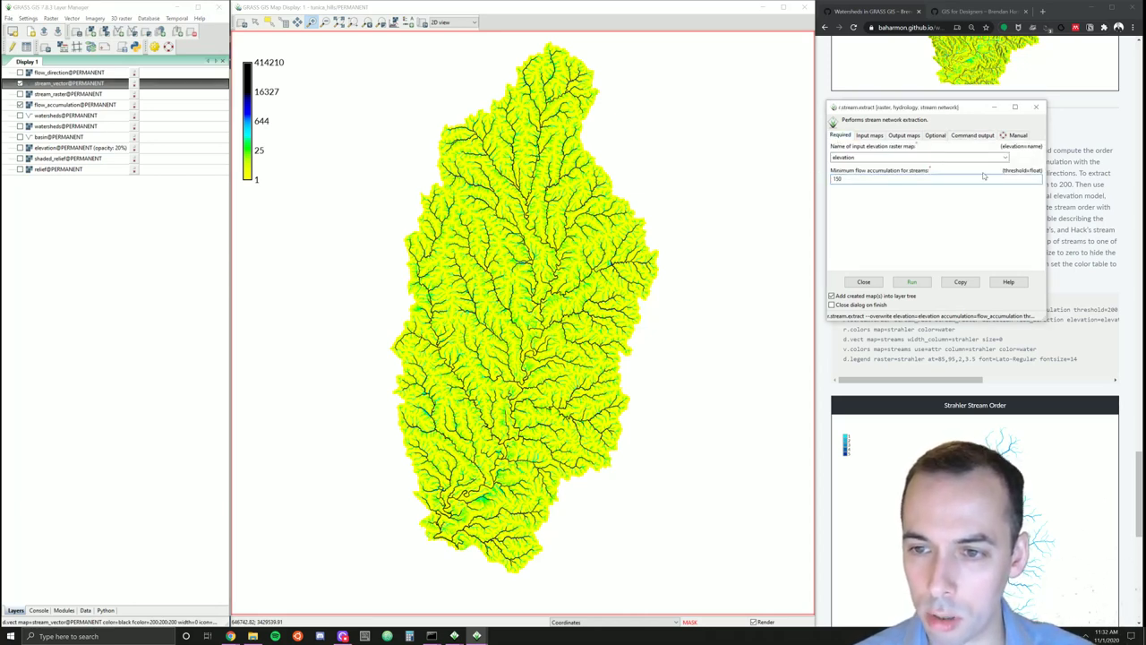
pyautogui.click(911, 283)
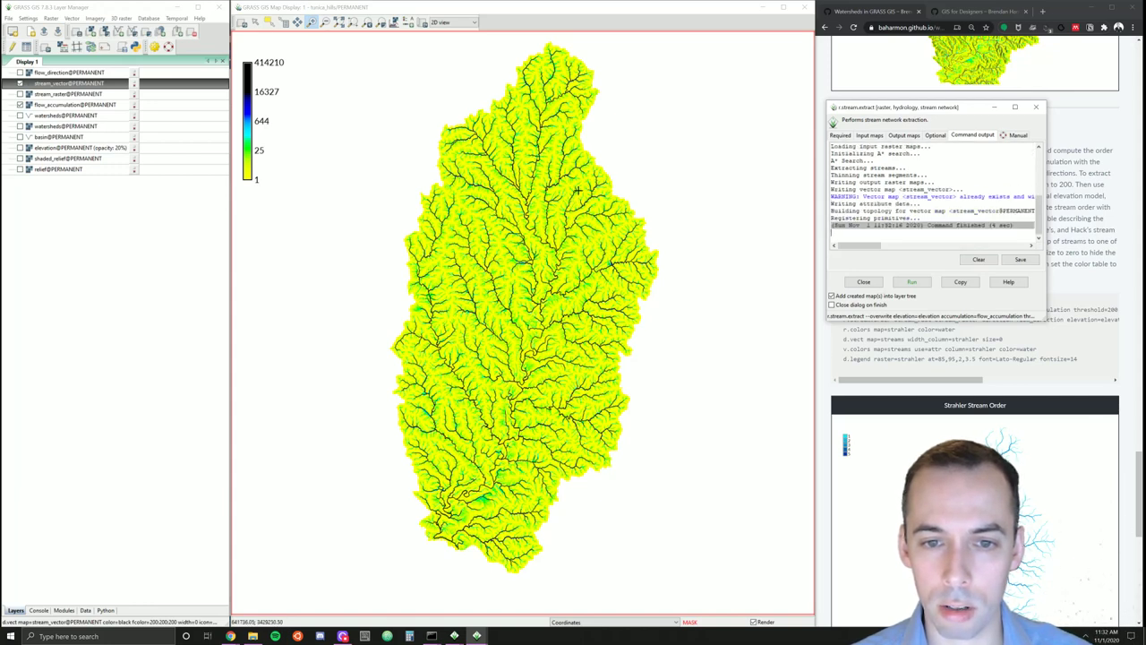
# - Lower the minimum flow accumulation for streams to 100 and run the stream extraction again
pyautogui.click(841, 137)
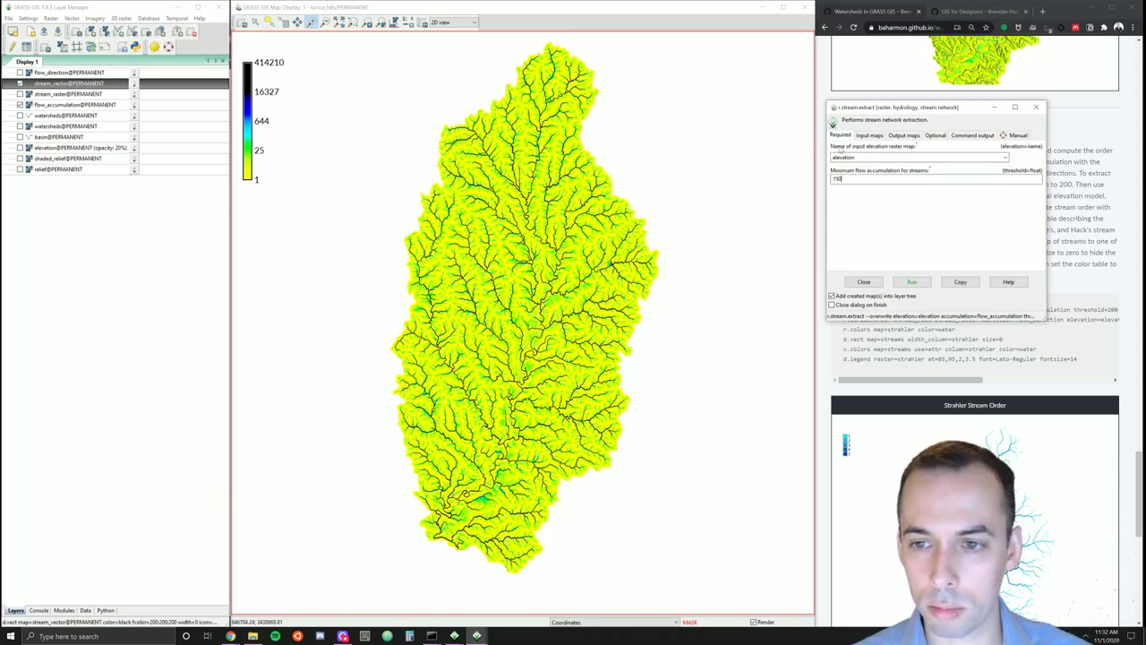
pyautogui.write('100')
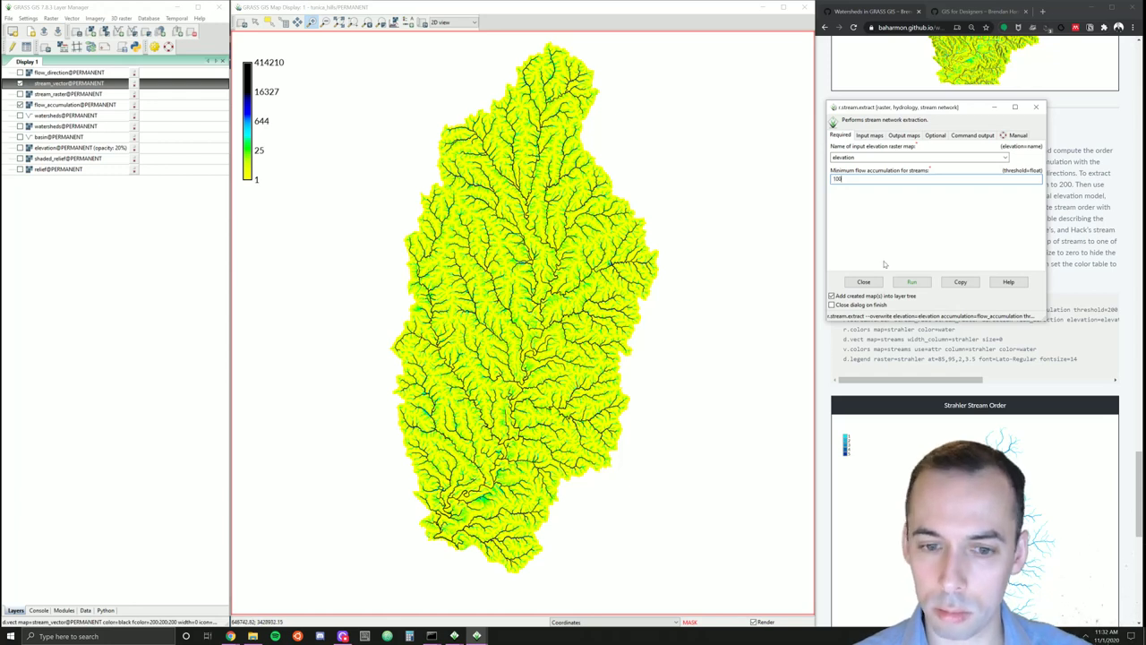
pyautogui.click(910, 282)
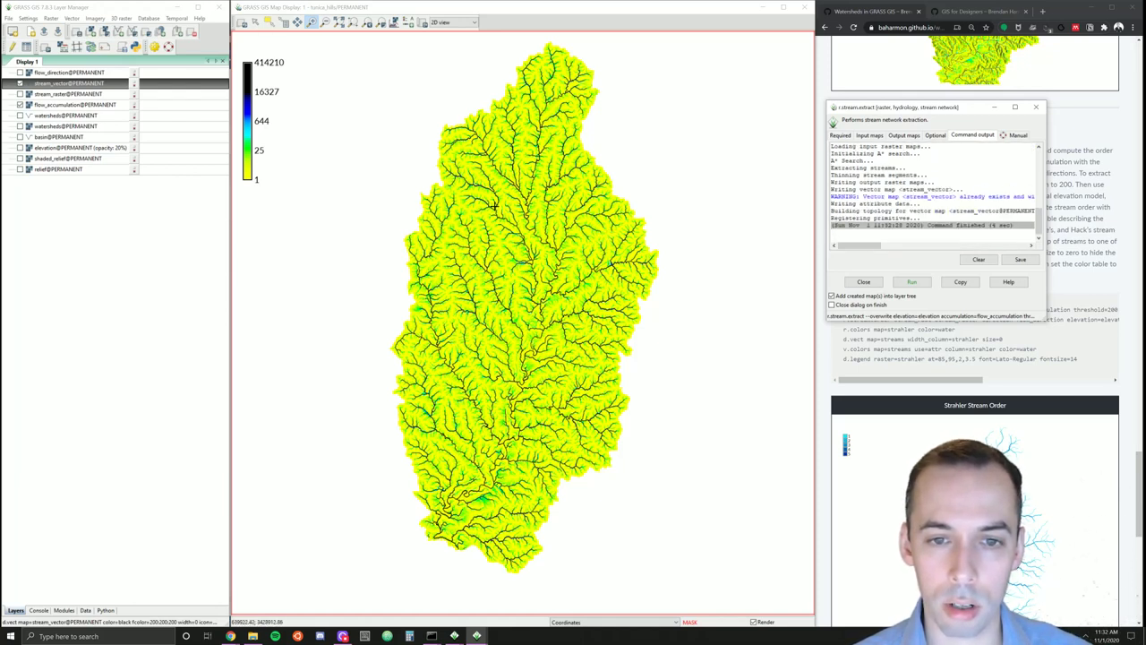
# - Set the minimum flow accumulation for streams to 200, rerun the stream extraction, and minimize its dialog
pyautogui.click(840, 136)
pyautogui.doubleClick(836, 178)
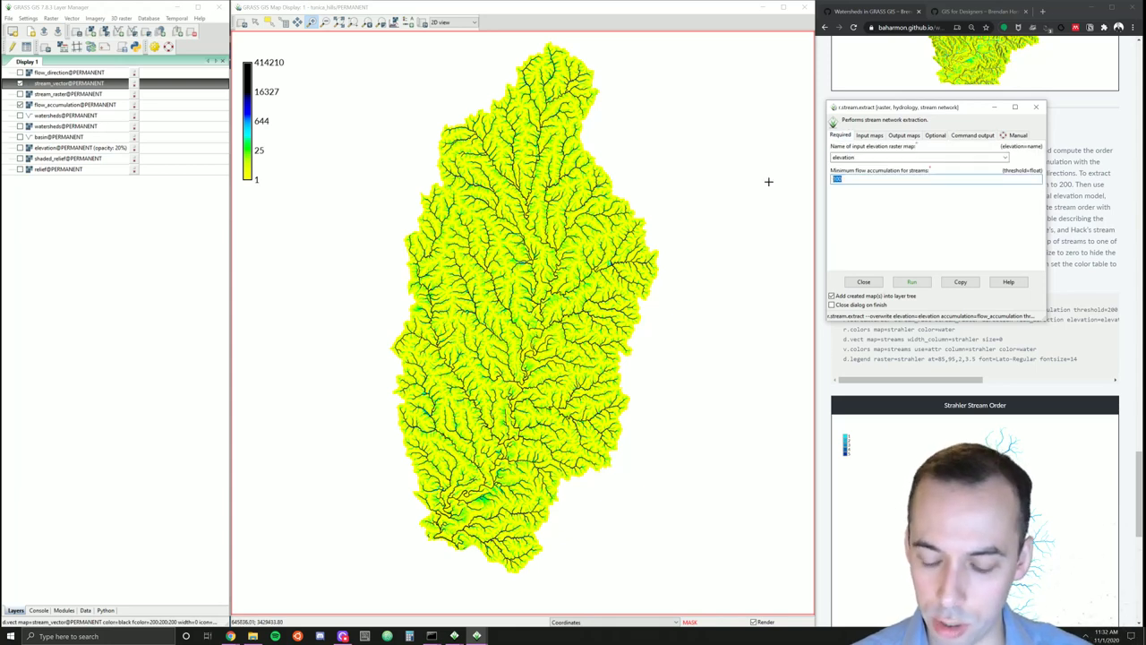
pyautogui.write('200')
pyautogui.press('Return')
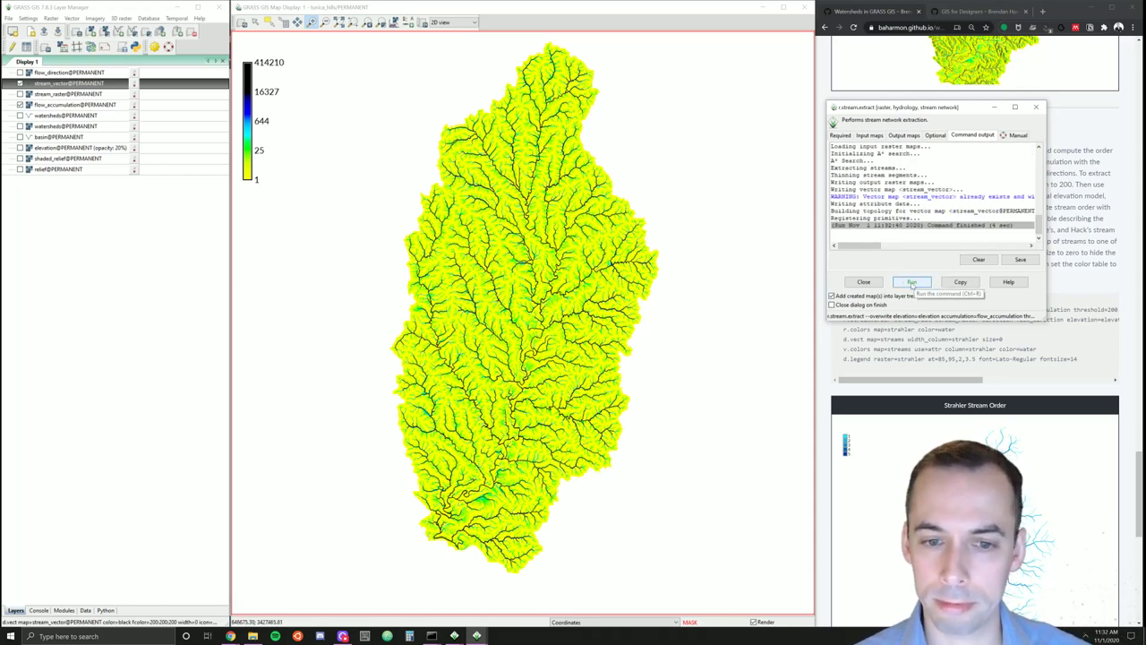
pyautogui.click(994, 108)
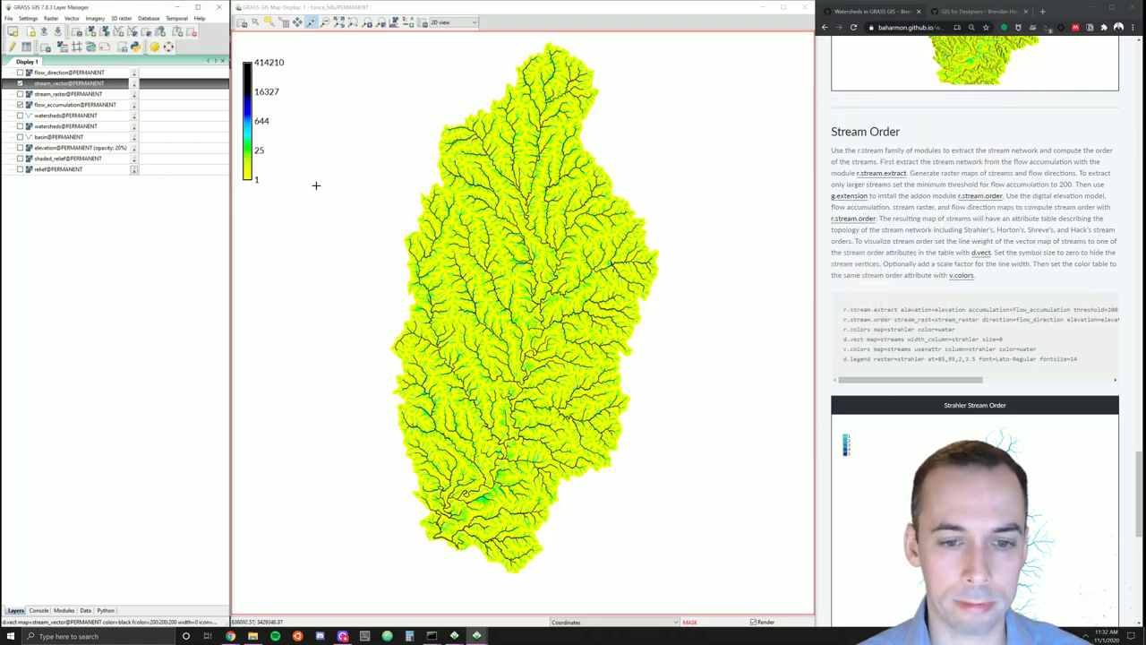
# - Hide the flow_accumulation layer and zoom the map display in slightly to frame the whole stream network
pyautogui.click(21, 105)
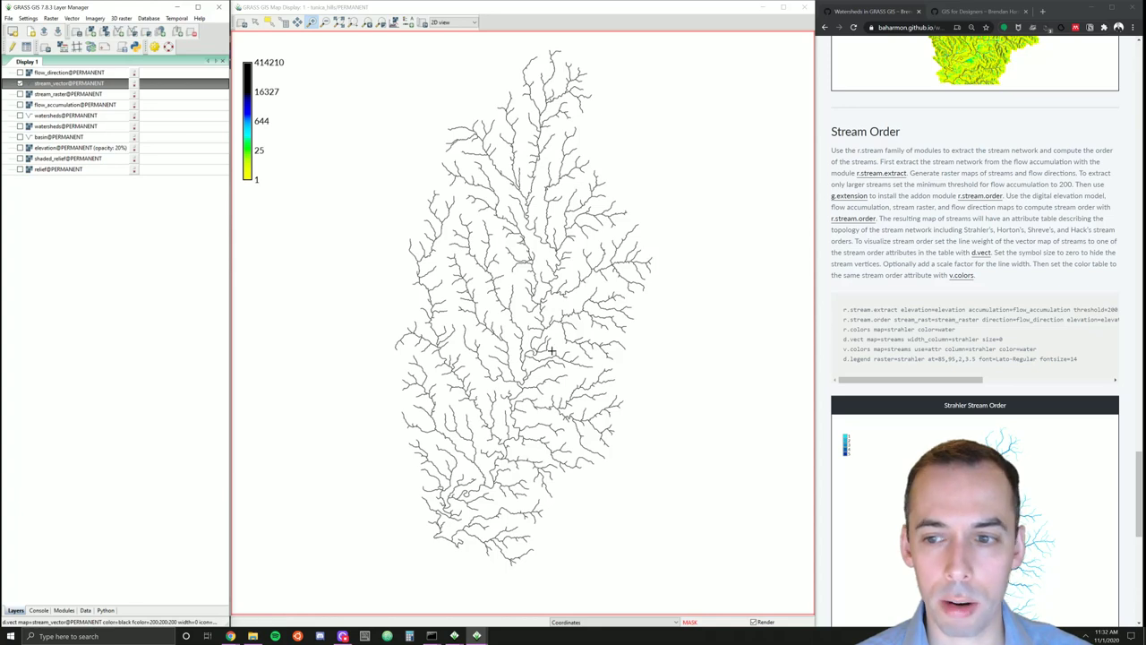
pyautogui.click(312, 22)
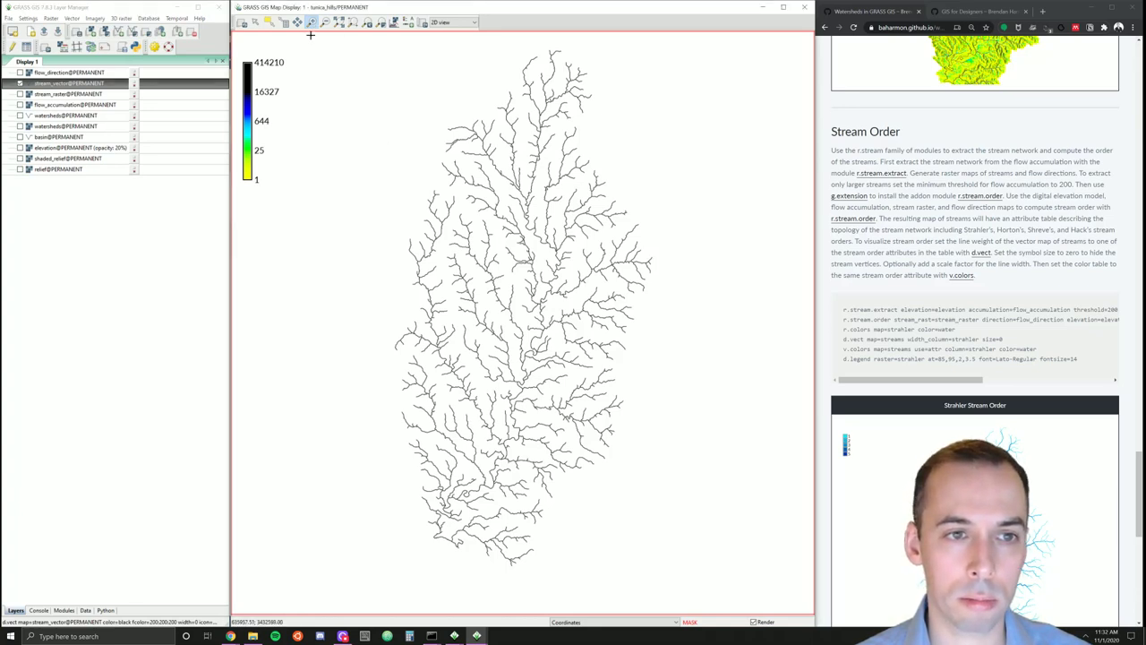
pyautogui.moveTo(310, 36); pyautogui.dragTo(727, 582)
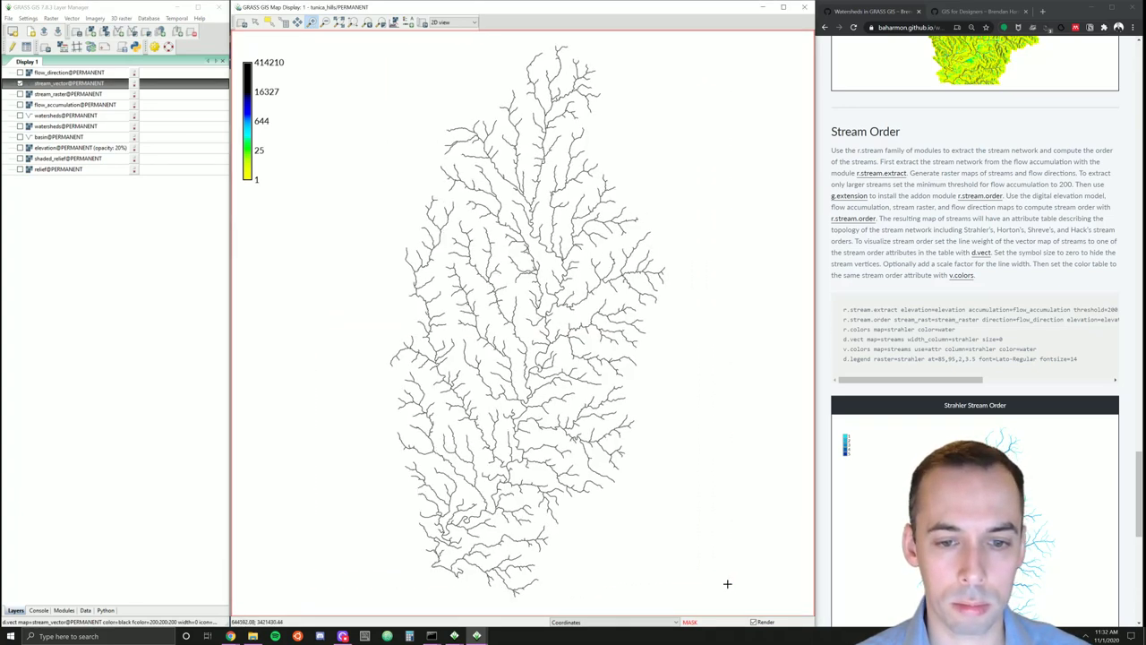
pyautogui.click(256, 23)
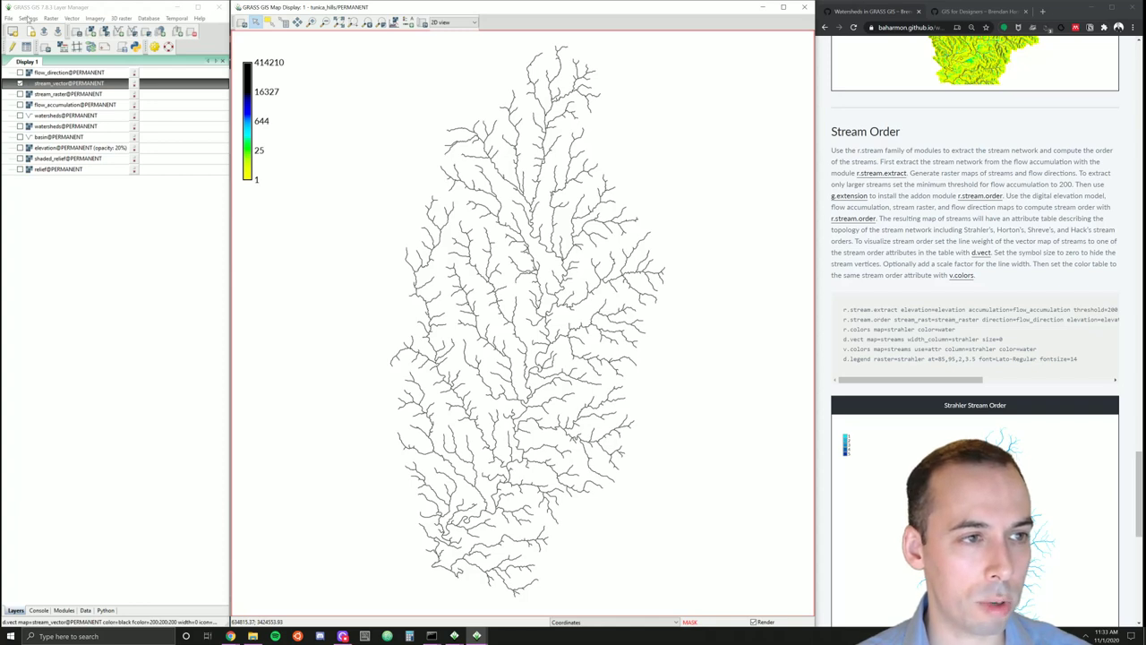
# - Install the r.stream.order raster extension from the GRASS Addons repository and close the extension installer
pyautogui.click(30, 18)
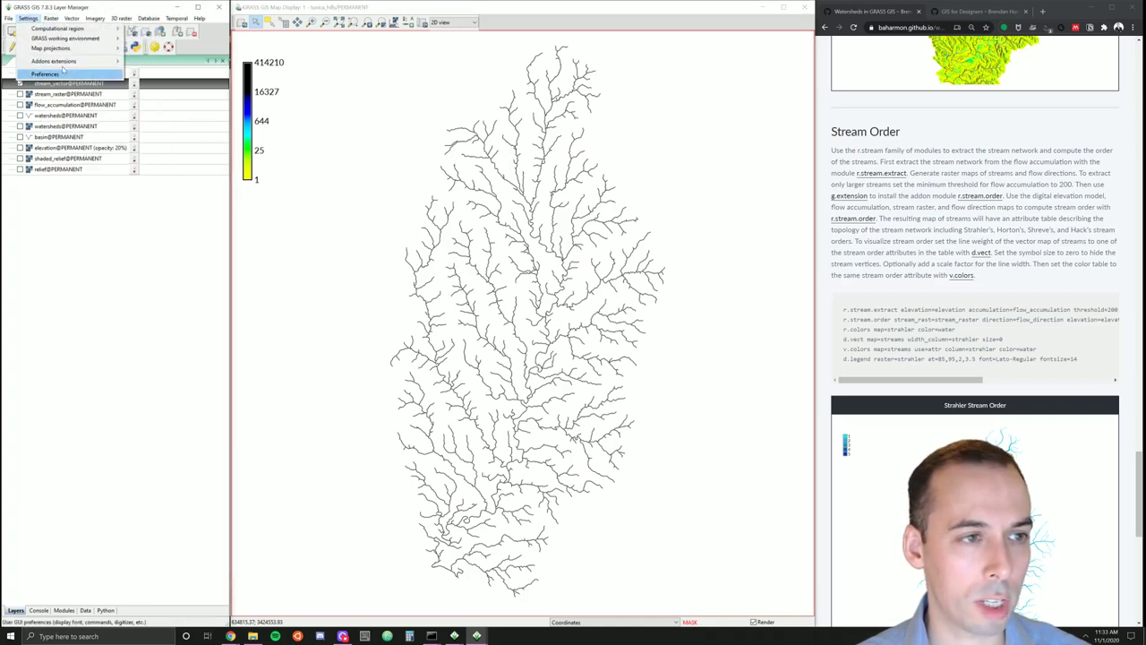
pyautogui.moveTo(67, 61)
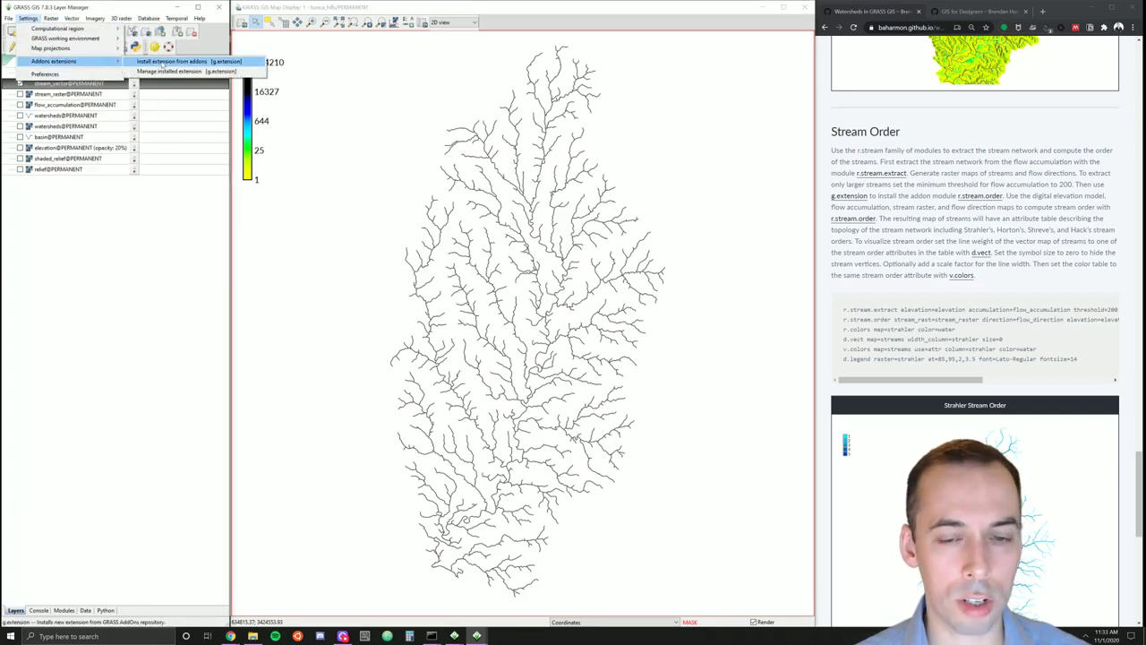
pyautogui.click(161, 62)
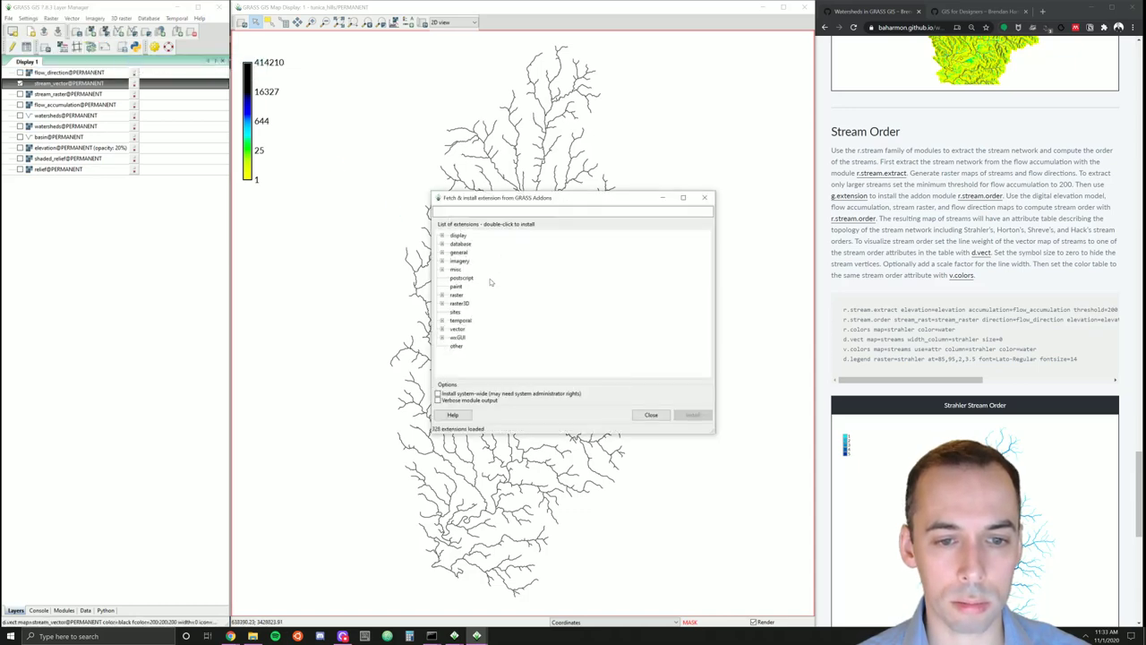
pyautogui.click(442, 300)
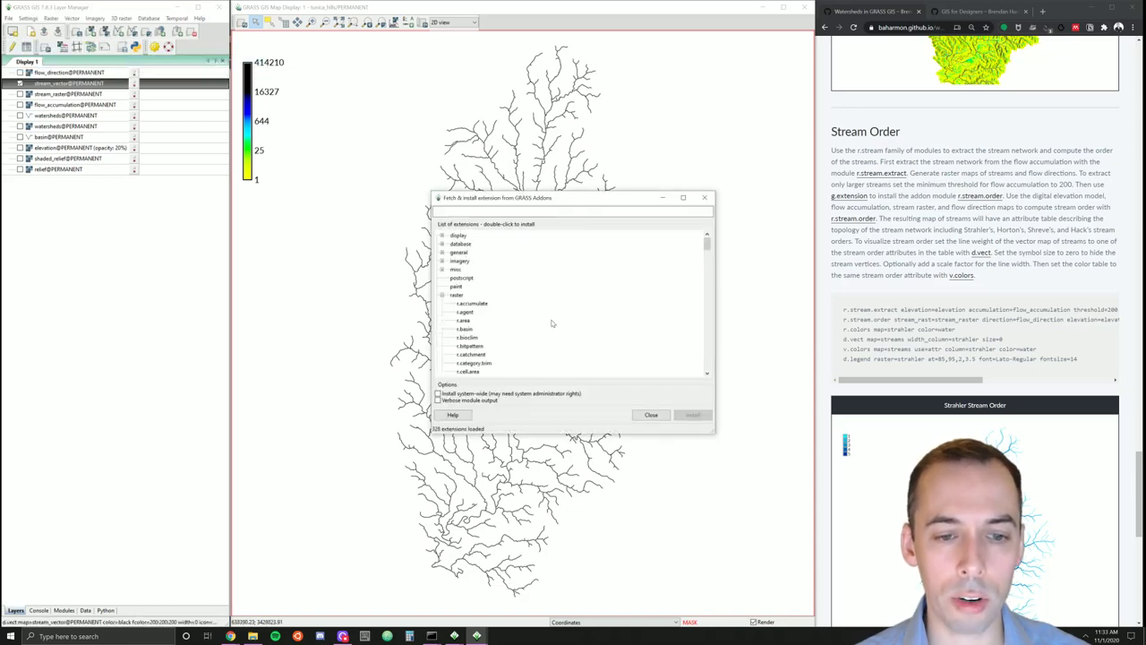
pyautogui.scroll(-4, 538, 333)
pyautogui.scroll(-6, 508, 319)
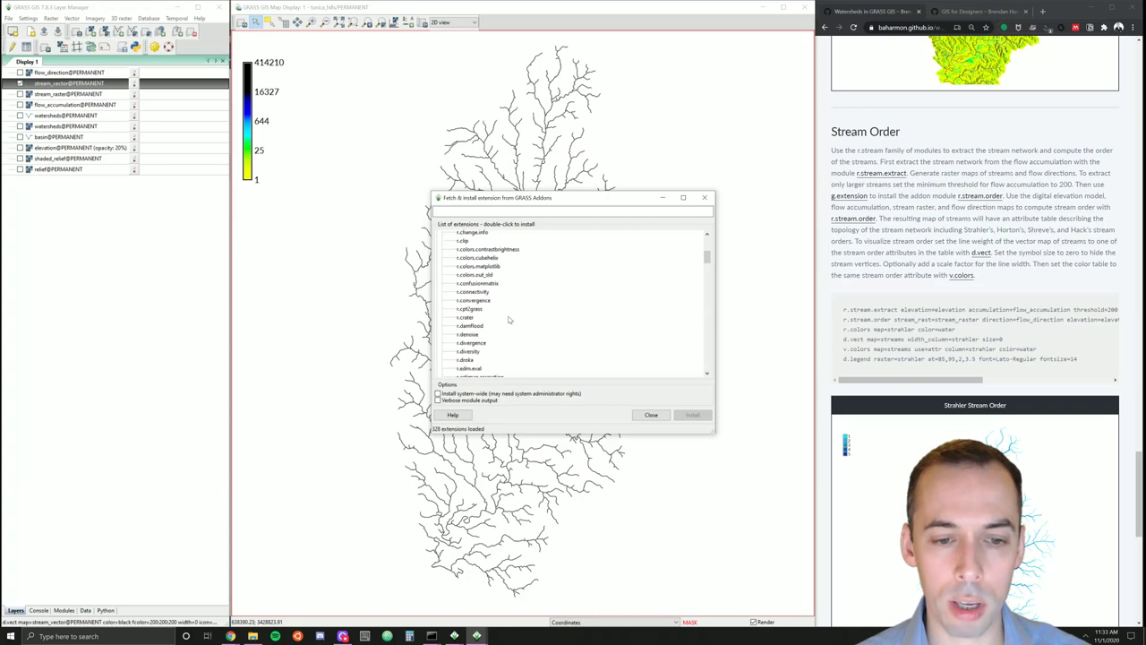
pyautogui.scroll(-10, 509, 319)
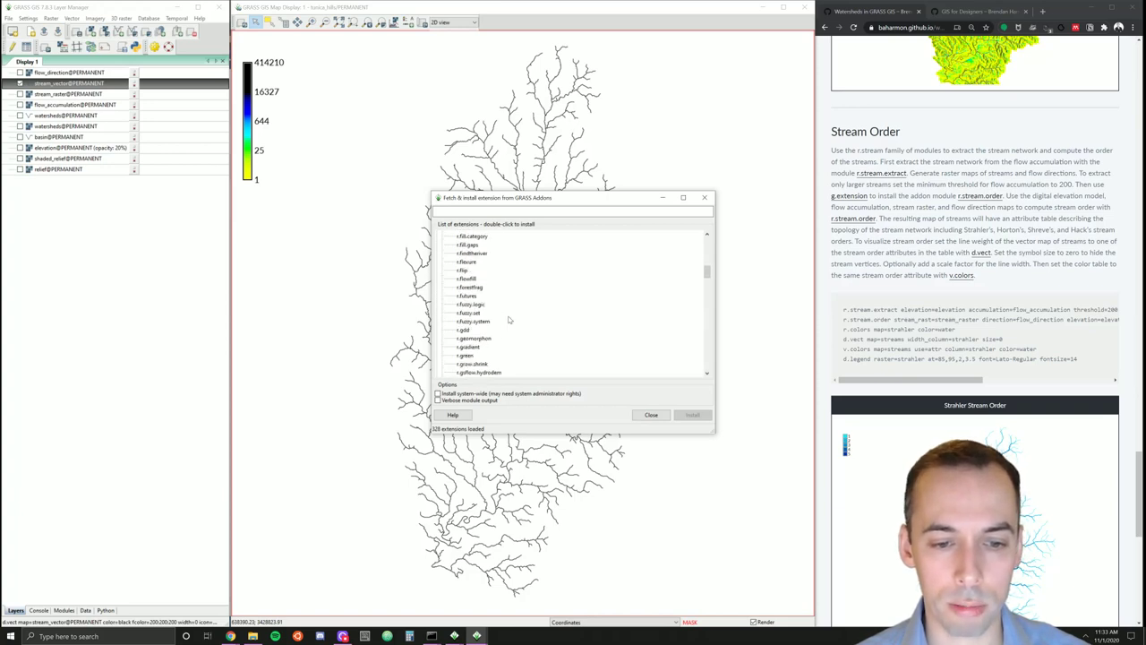
pyautogui.scroll(-12, 508, 319)
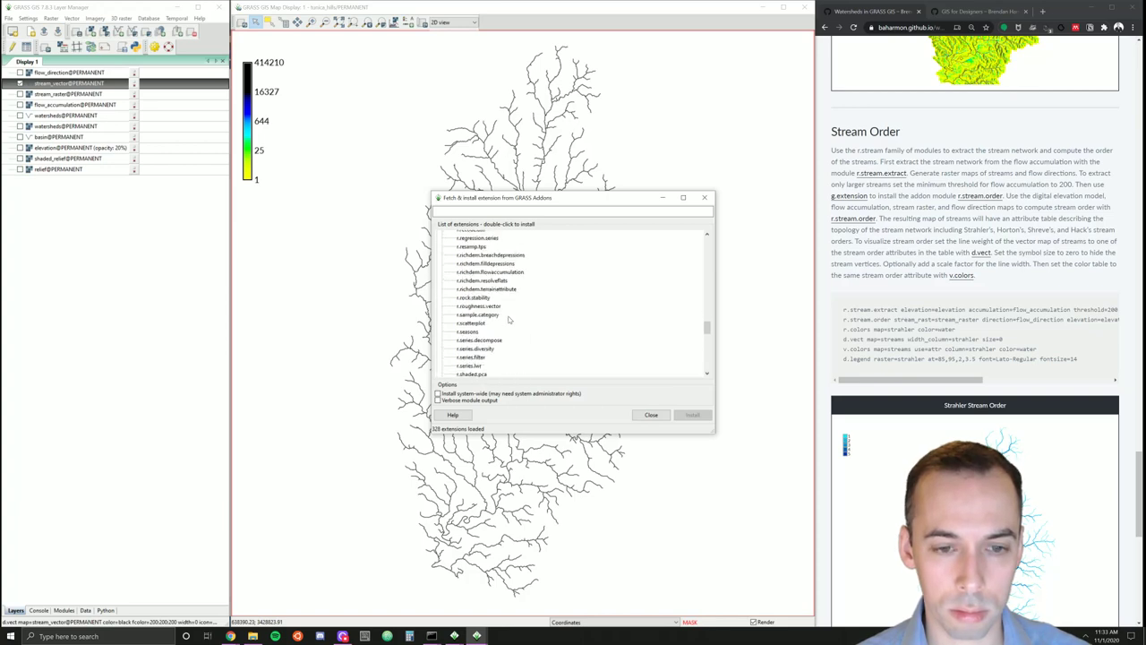
pyautogui.scroll(-10, 508, 319)
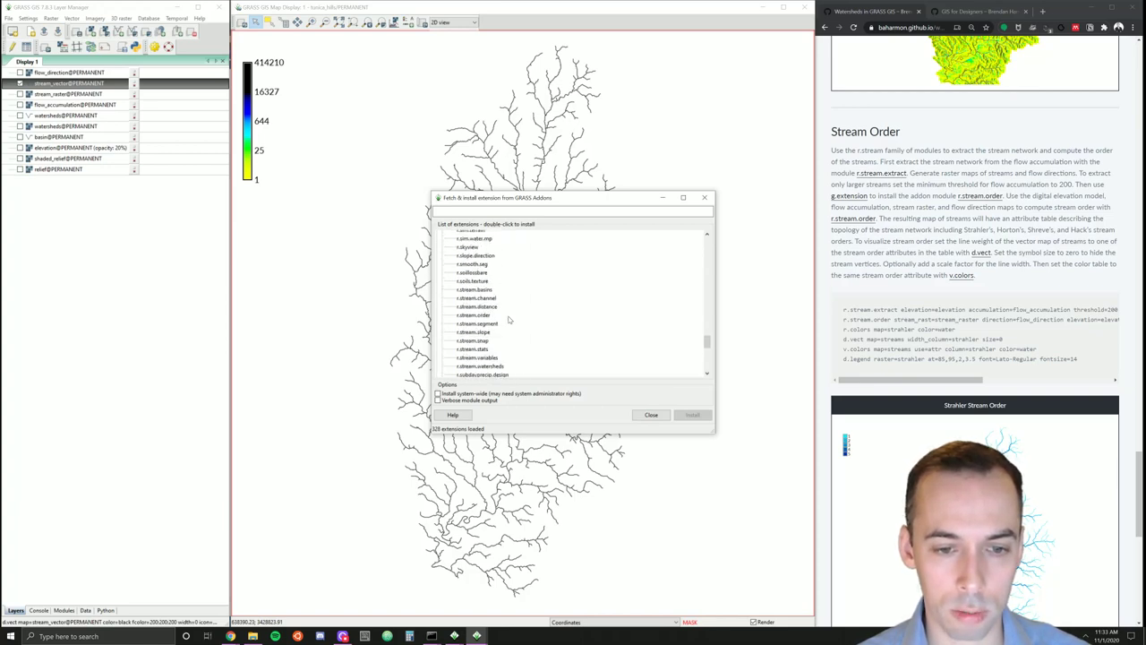
pyautogui.scroll(1, 508, 319)
pyautogui.click(477, 276)
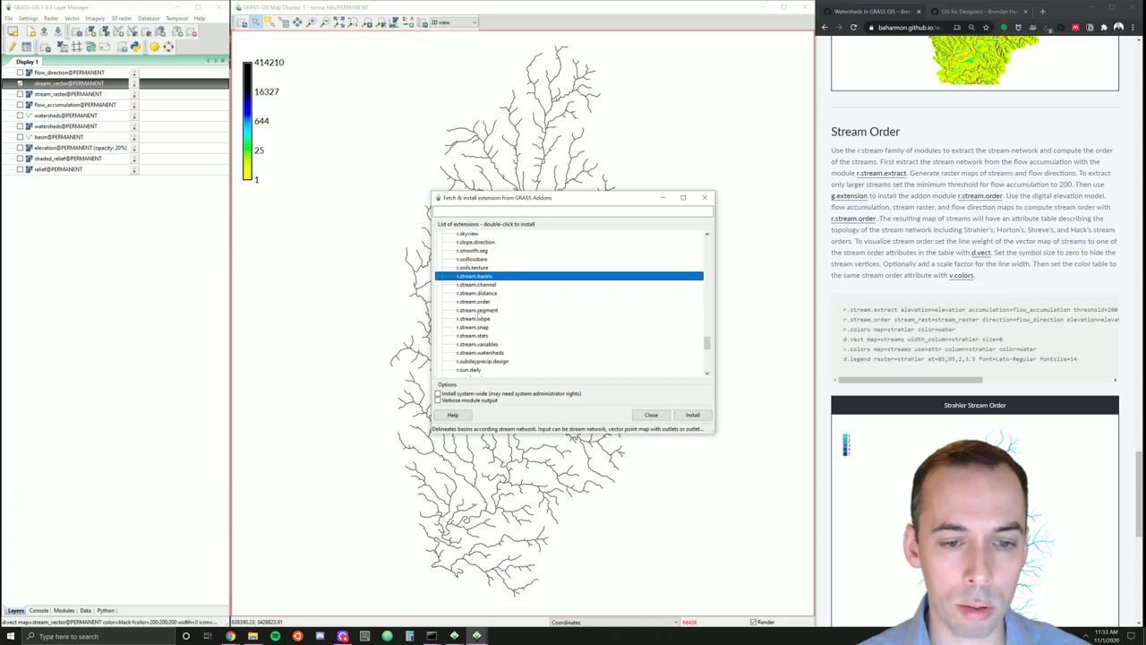
pyautogui.click(473, 303)
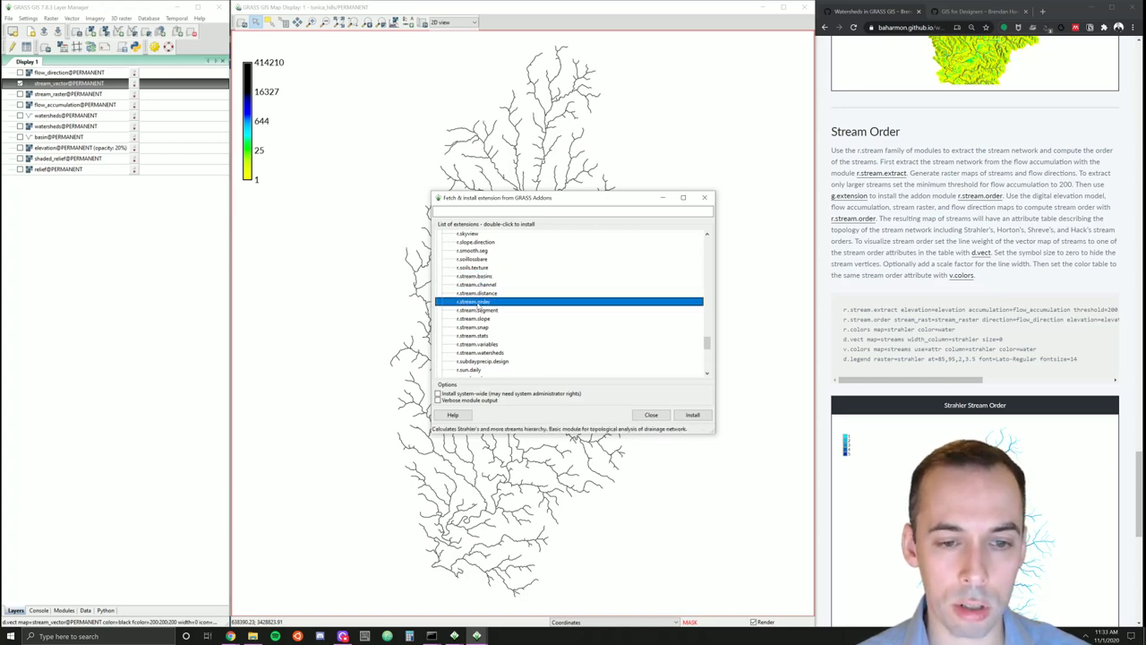
pyautogui.click(693, 414)
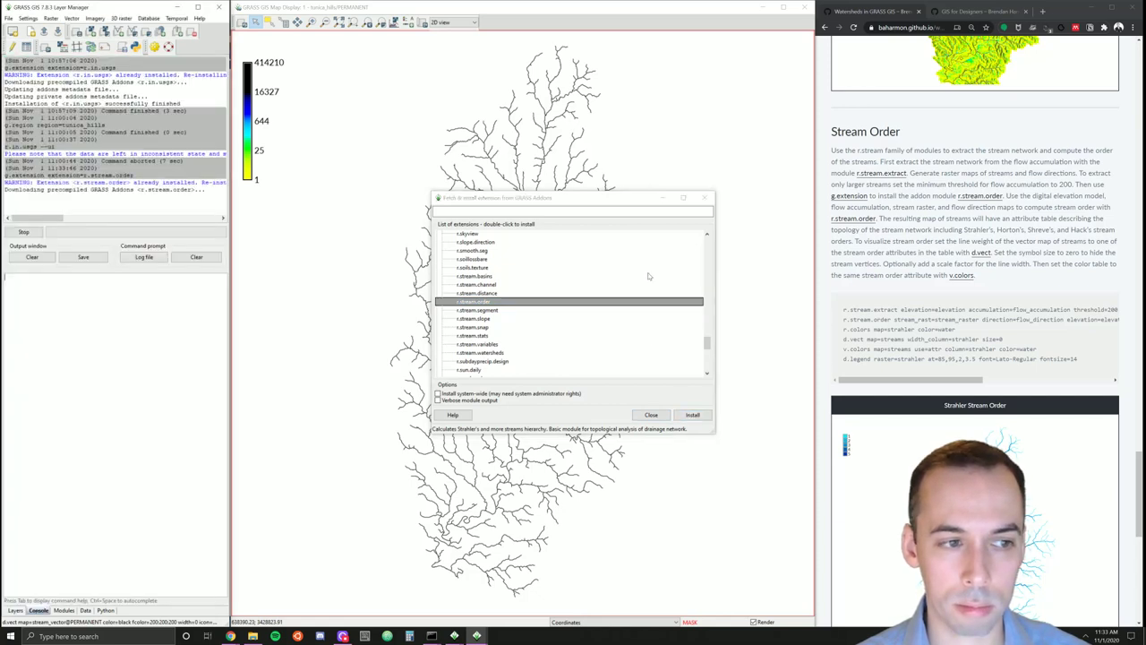
pyautogui.click(705, 199)
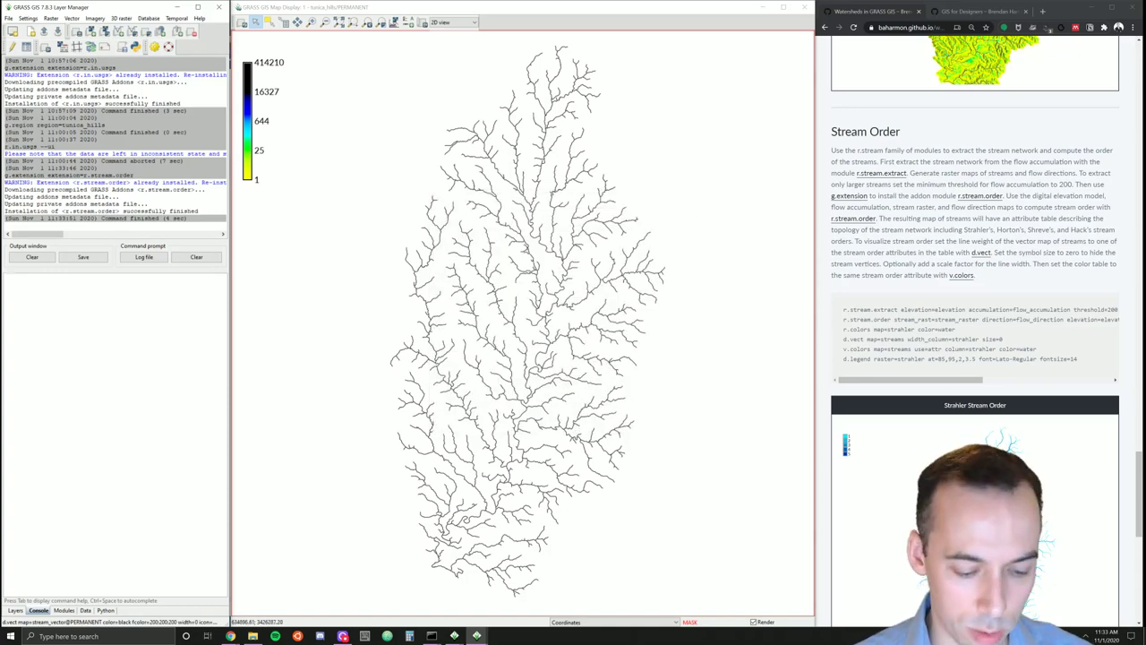
# - Launch the r.stream.order module's dialog from the console with the command r.stream.order --ui
pyautogui.hotkey('ctrl', 'space')
pyautogui.write('stream.order')
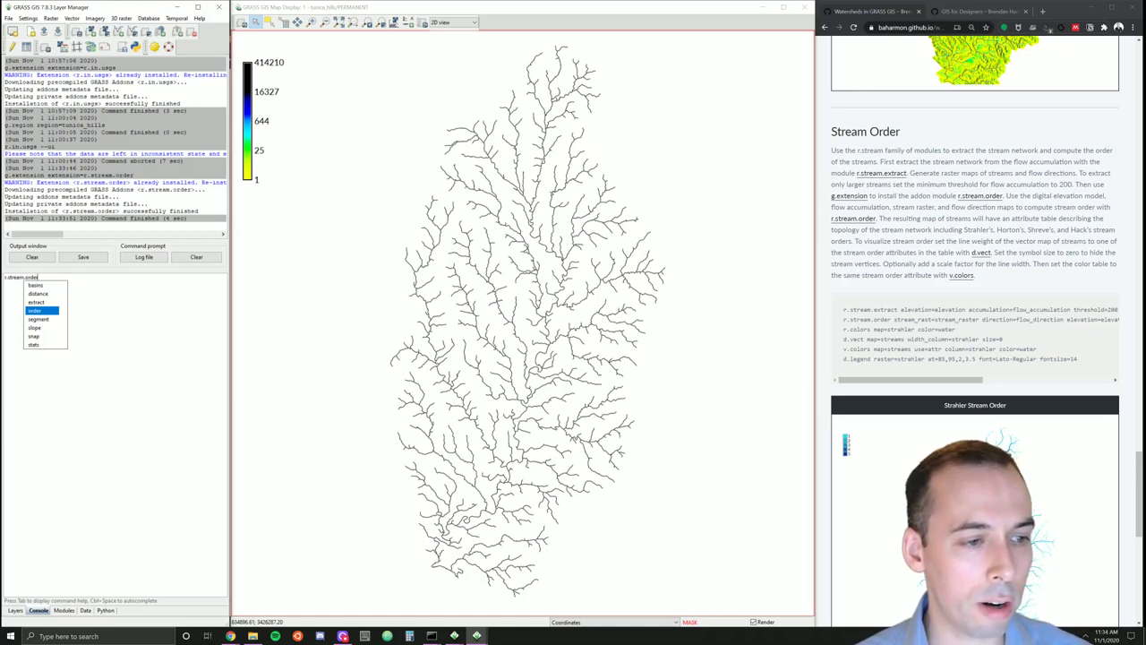
pyautogui.press('Return')
pyautogui.write('-')
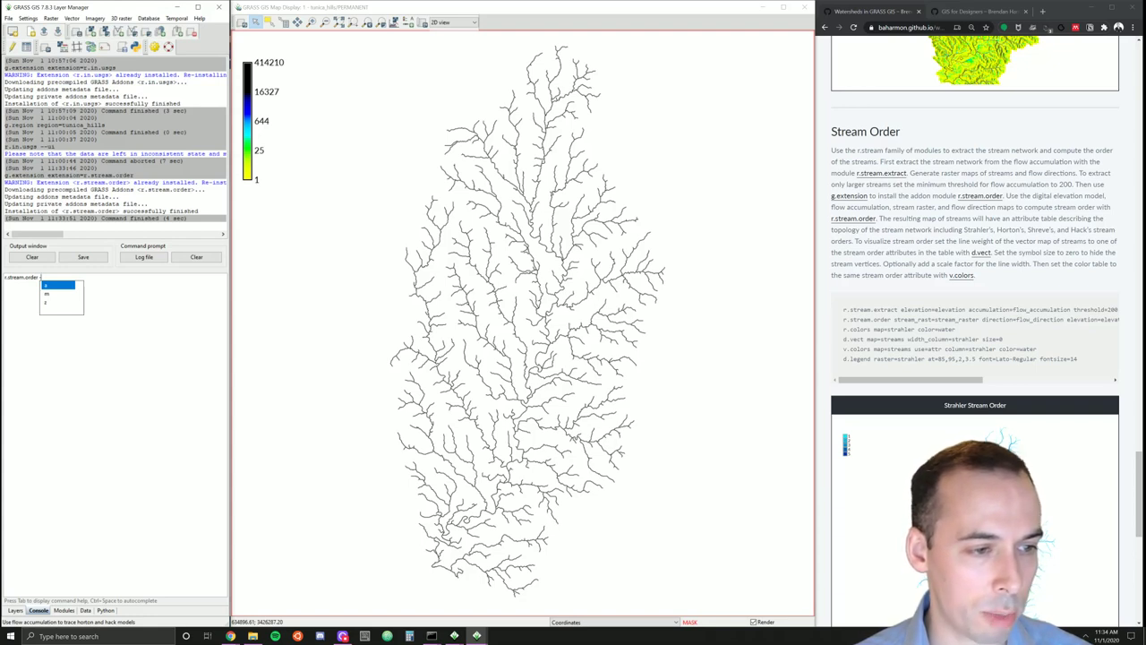
pyautogui.write('-ui')
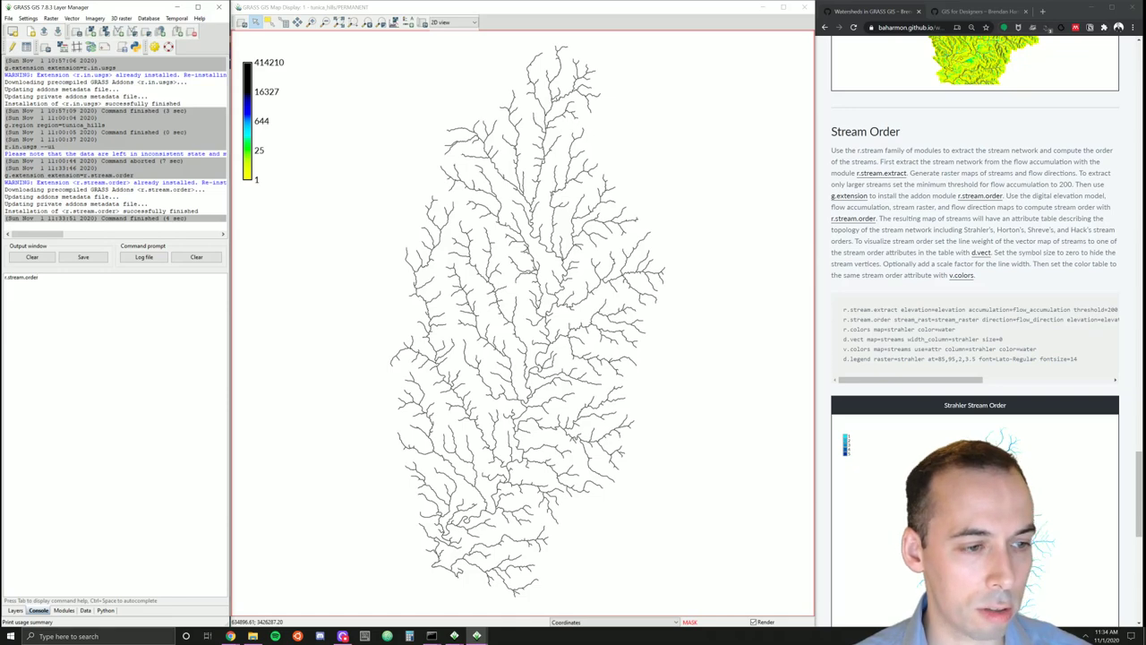
pyautogui.press('Return')
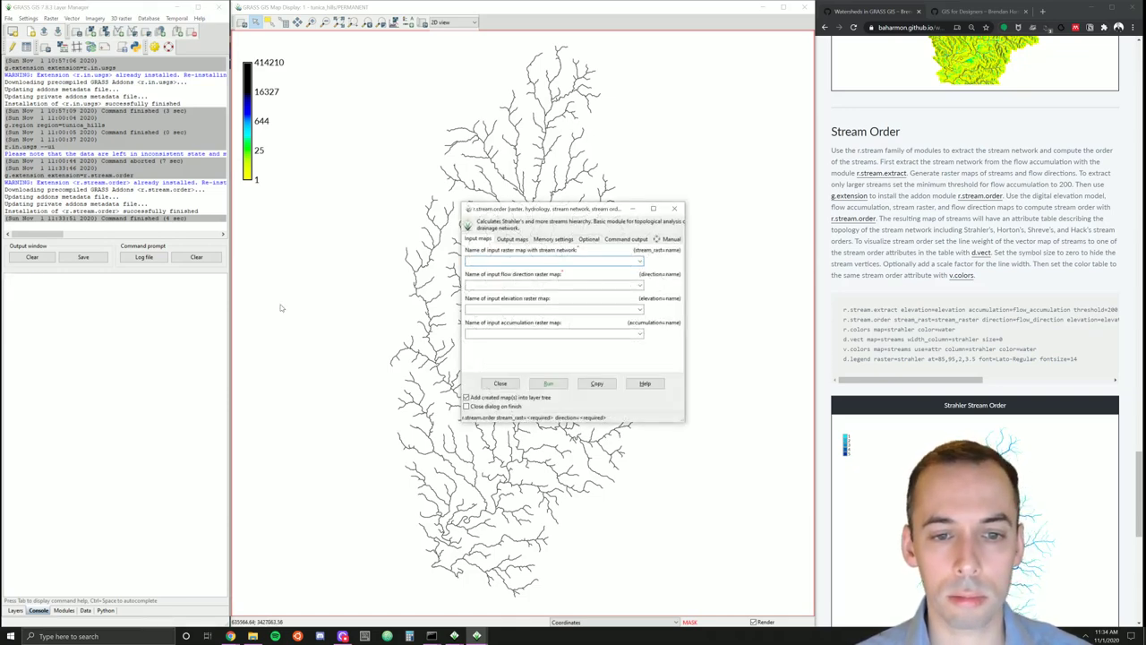
# - Choose stream_raster@PERMANENT as the input stream network and flow_direction@PERMANENT as the input flow direction map
pyautogui.click(641, 261)
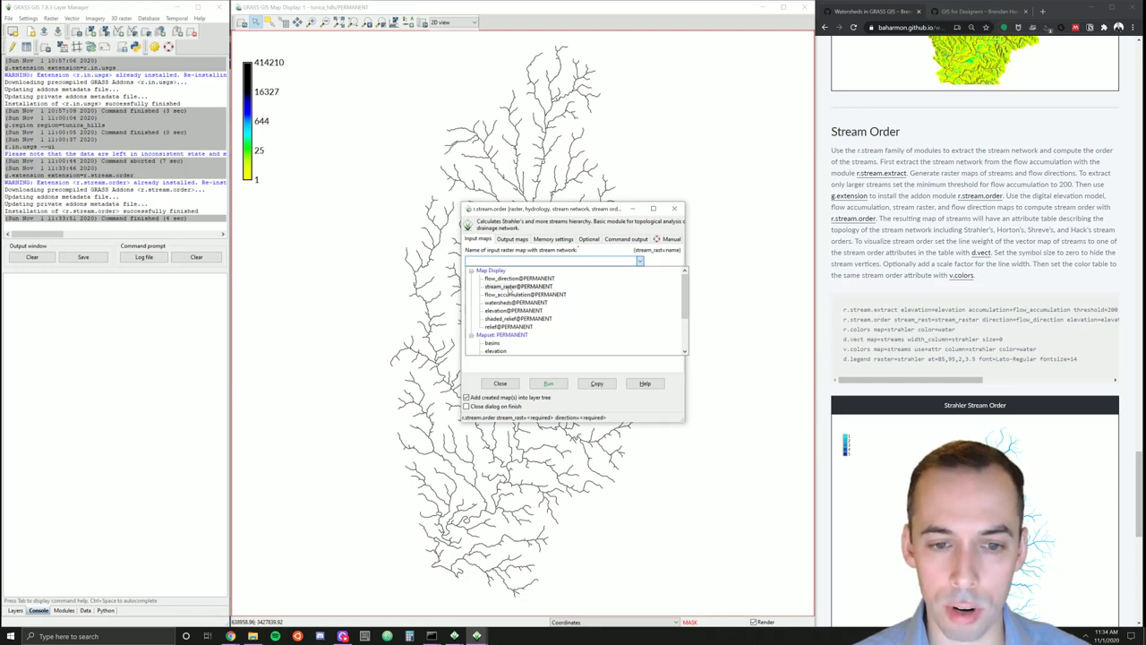
pyautogui.click(502, 286)
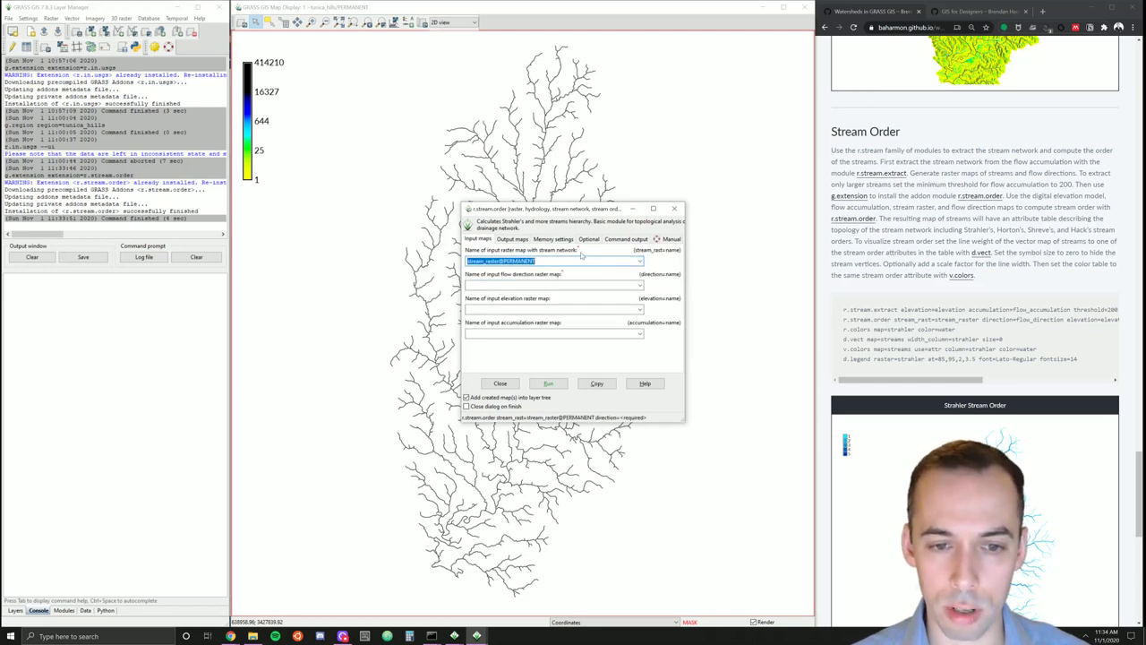
pyautogui.click(639, 285)
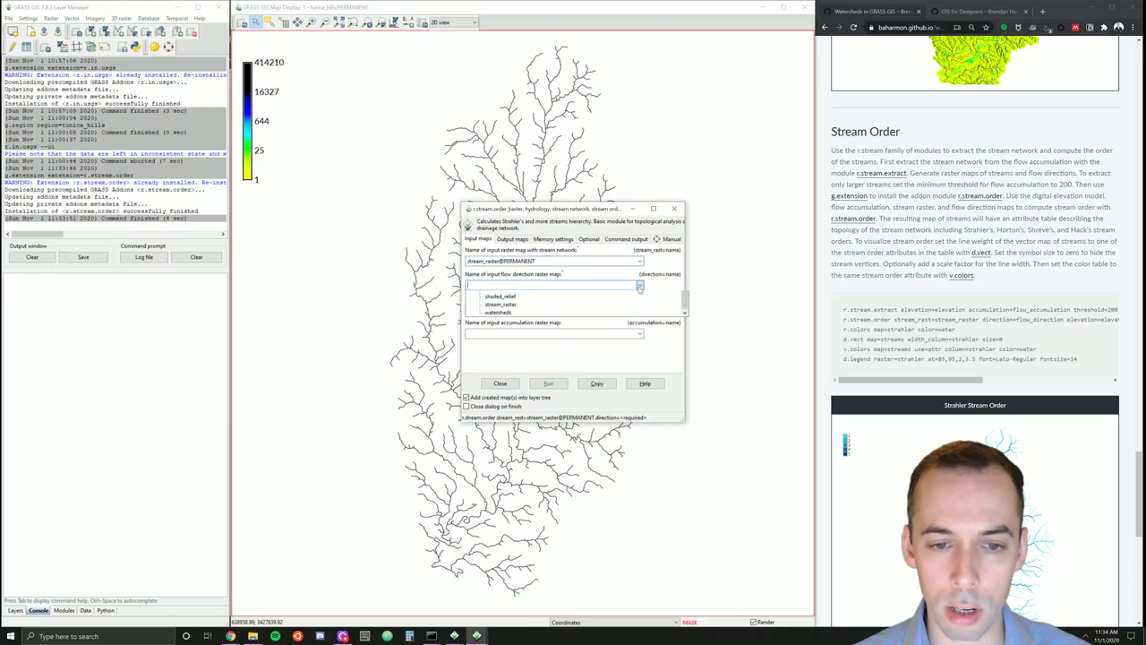
pyautogui.scroll(3, 532, 327)
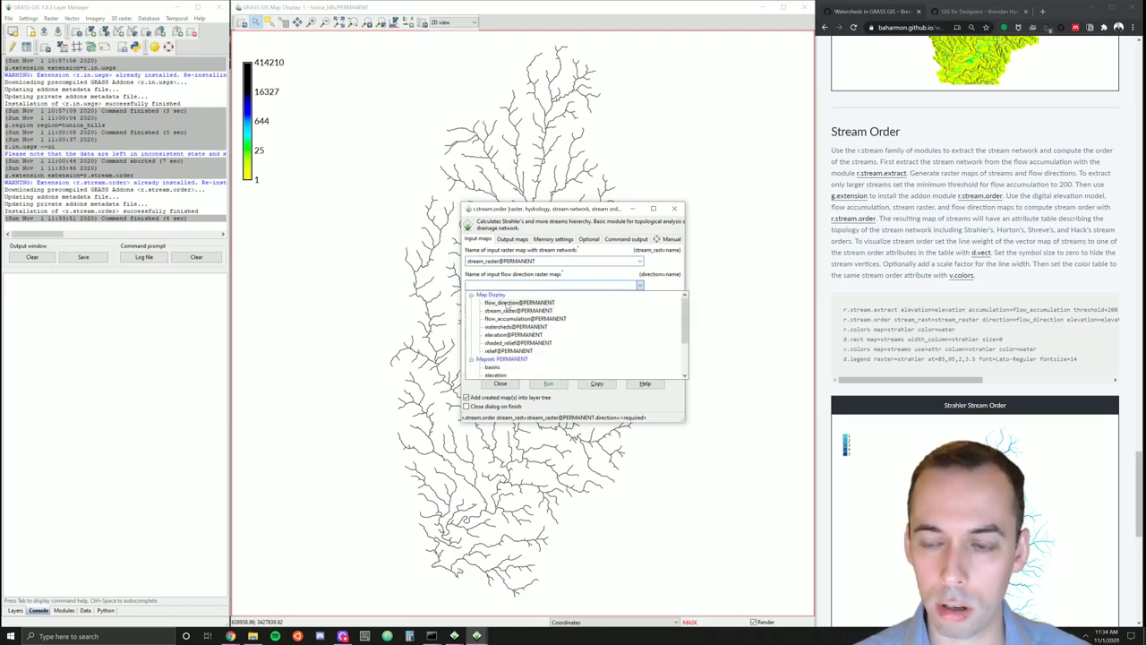
pyautogui.click(507, 304)
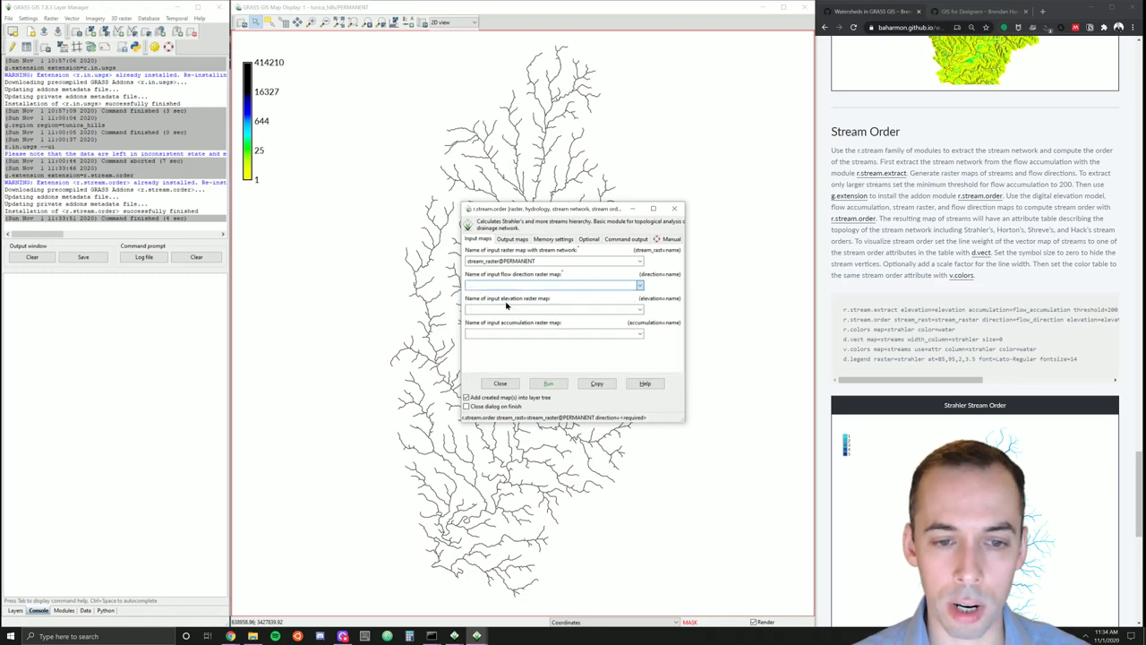
# - Set the input elevation raster to elevation and the input accumulation raster to flow_accumulation
pyautogui.click(607, 308)
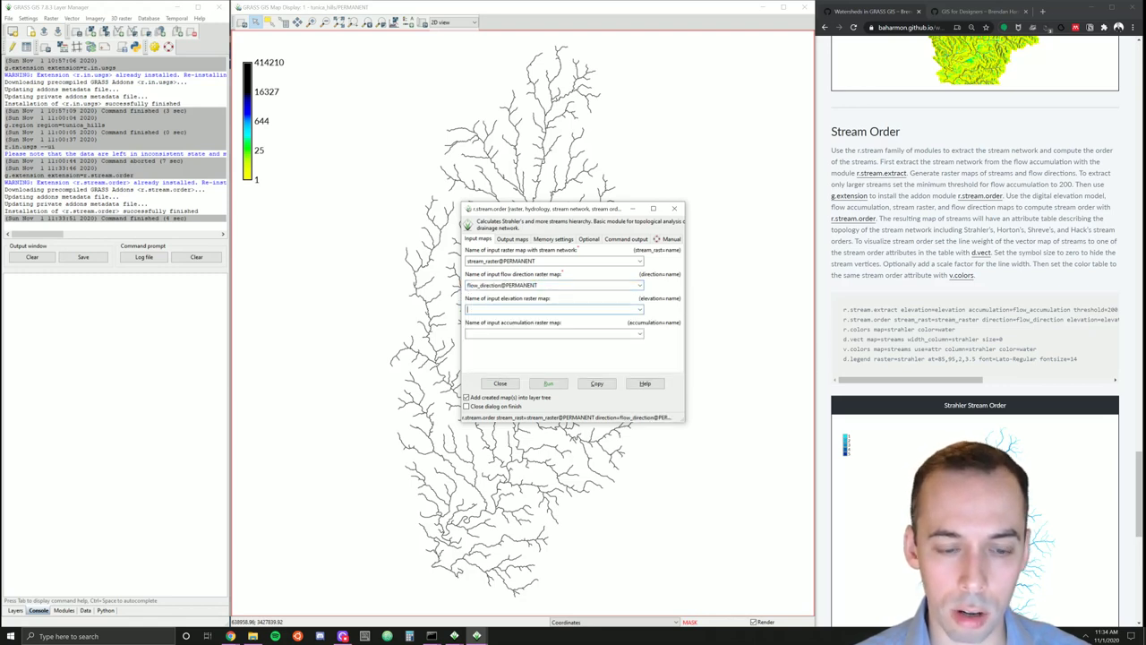
pyautogui.write('elevation')
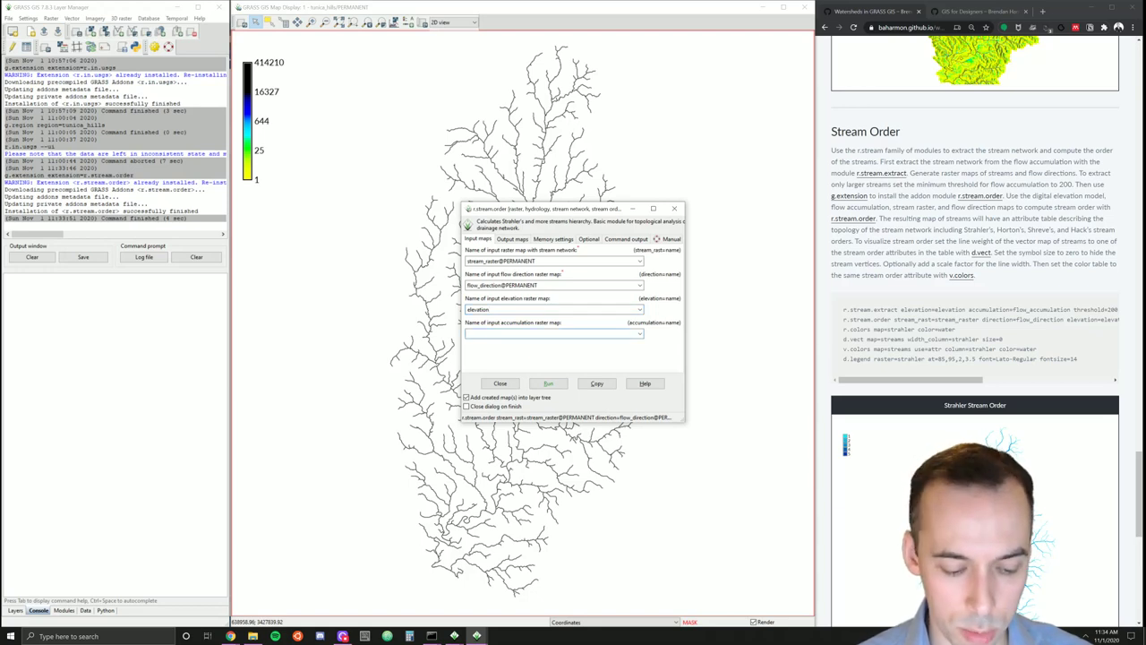
pyautogui.write('flow_accu')
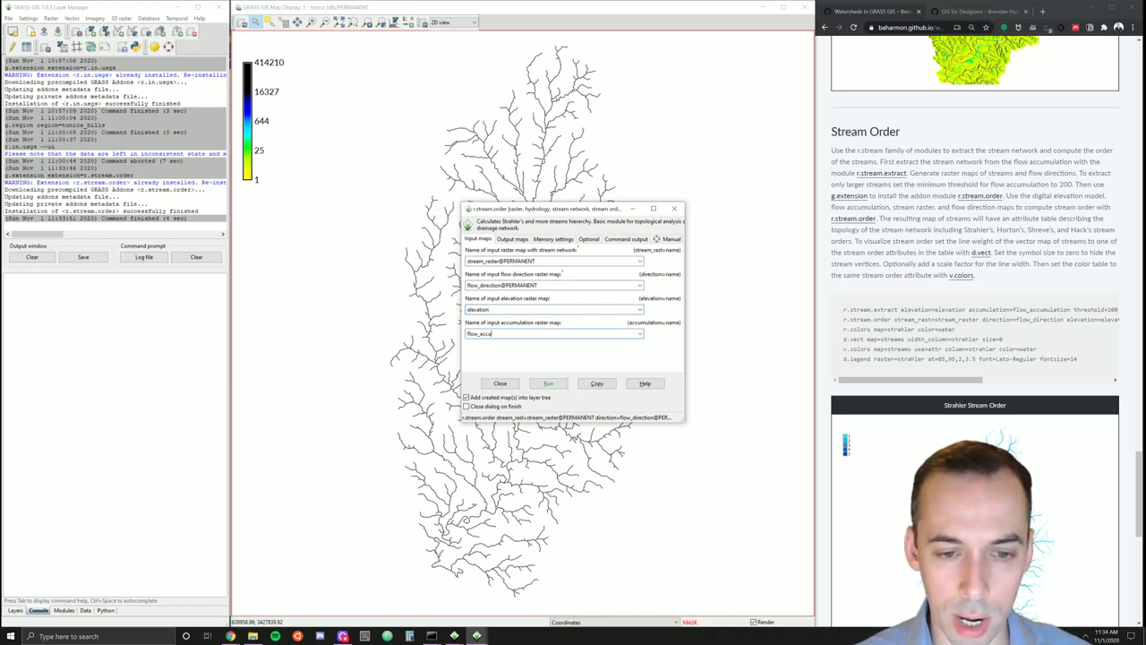
pyautogui.write('mulation')
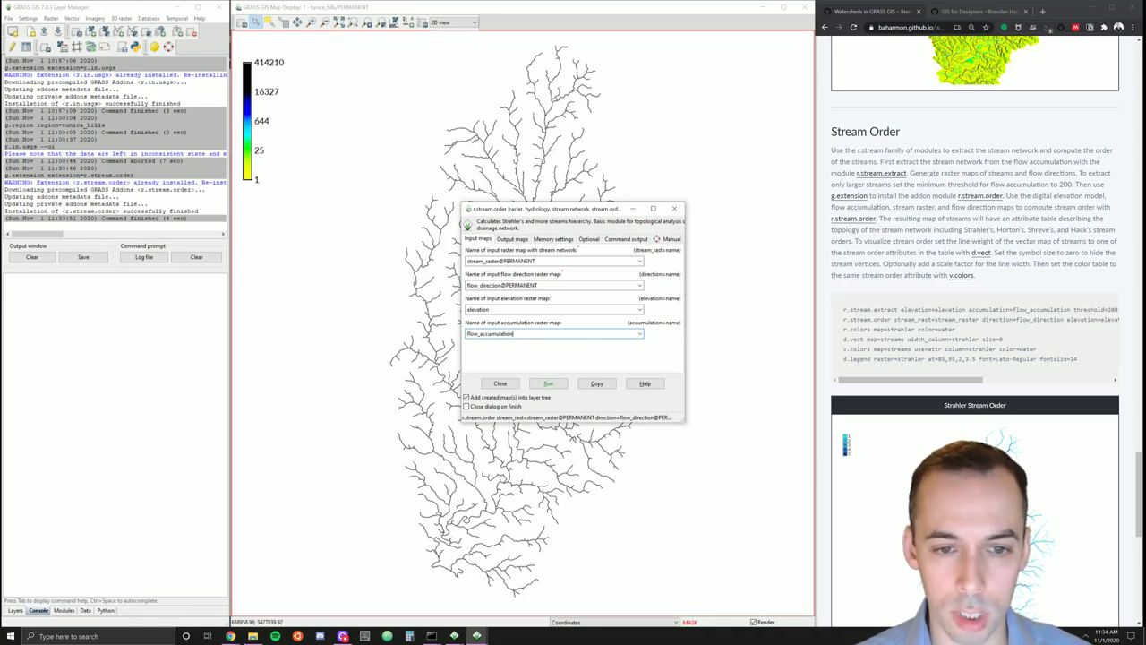
# - Name the output vector map for the stream attributes streams
pyautogui.click(513, 240)
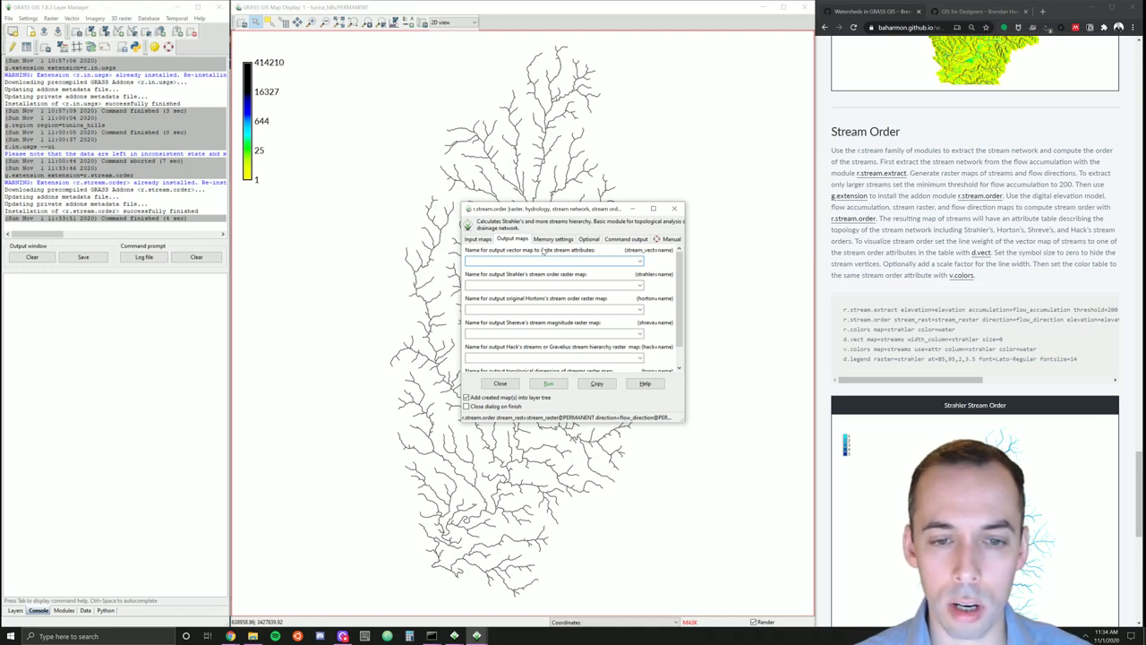
pyautogui.write('stre')
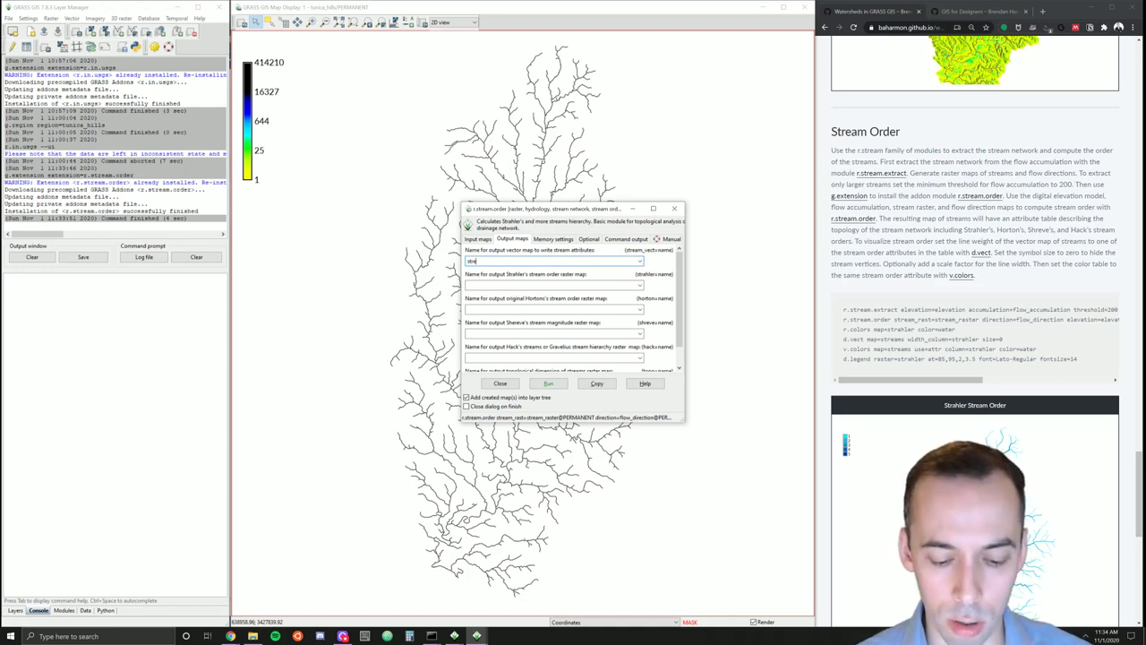
pyautogui.write('ams')
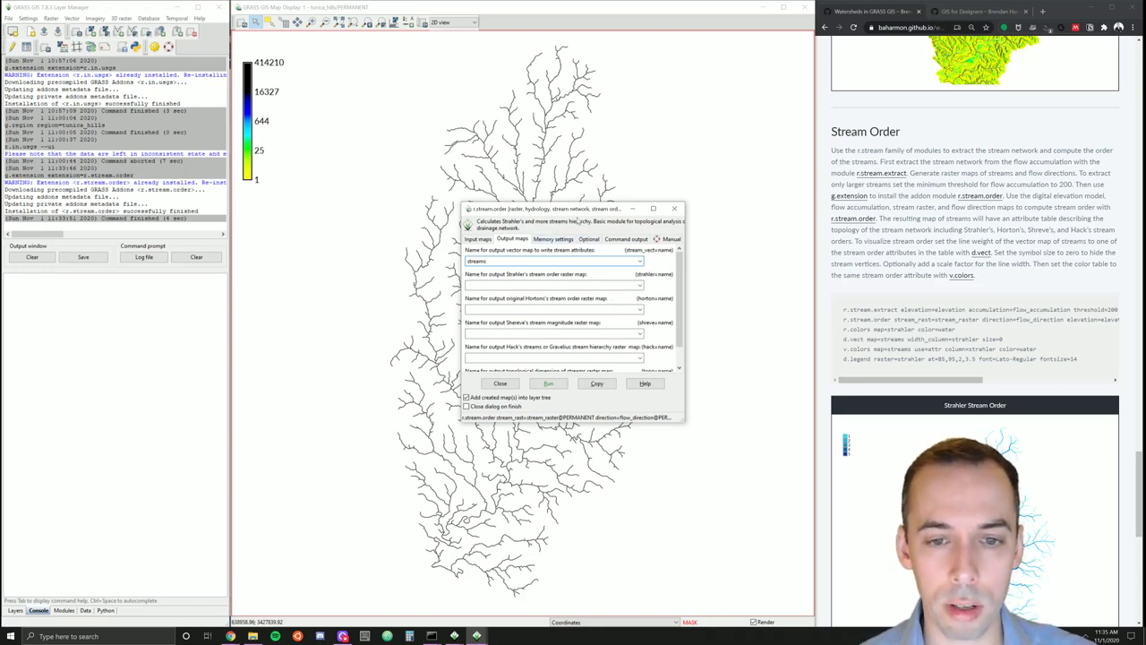
# - Name the output raster map for Strahler's stream order strahler
pyautogui.moveTo(580, 211); pyautogui.dragTo(540, 130)
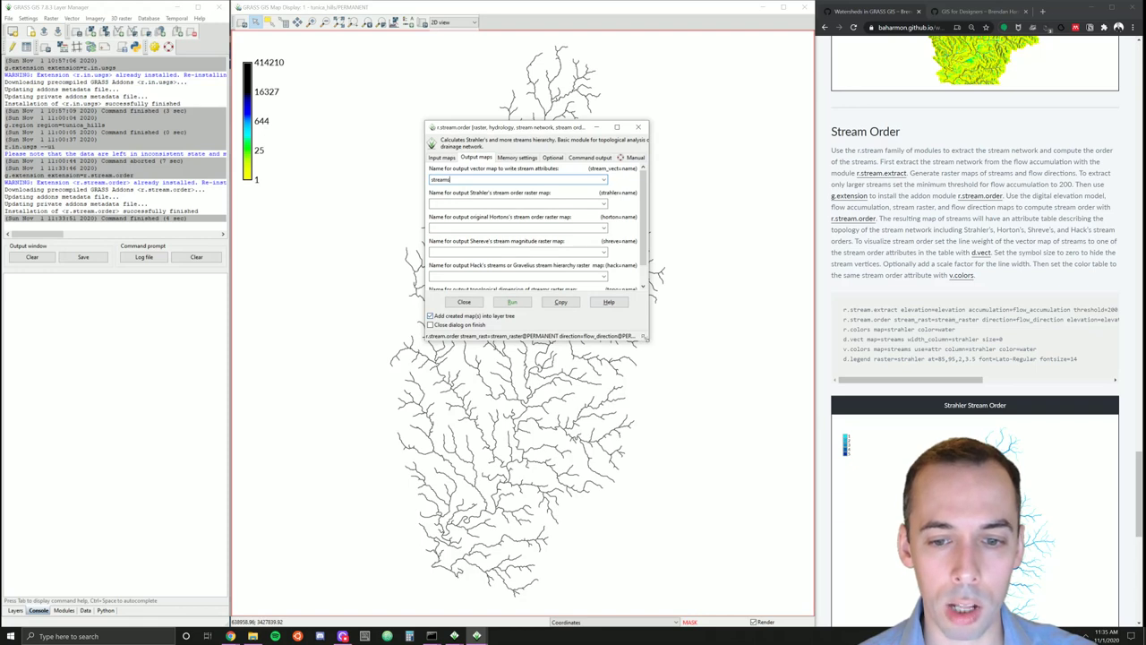
pyautogui.moveTo(646, 339); pyautogui.dragTo(688, 476)
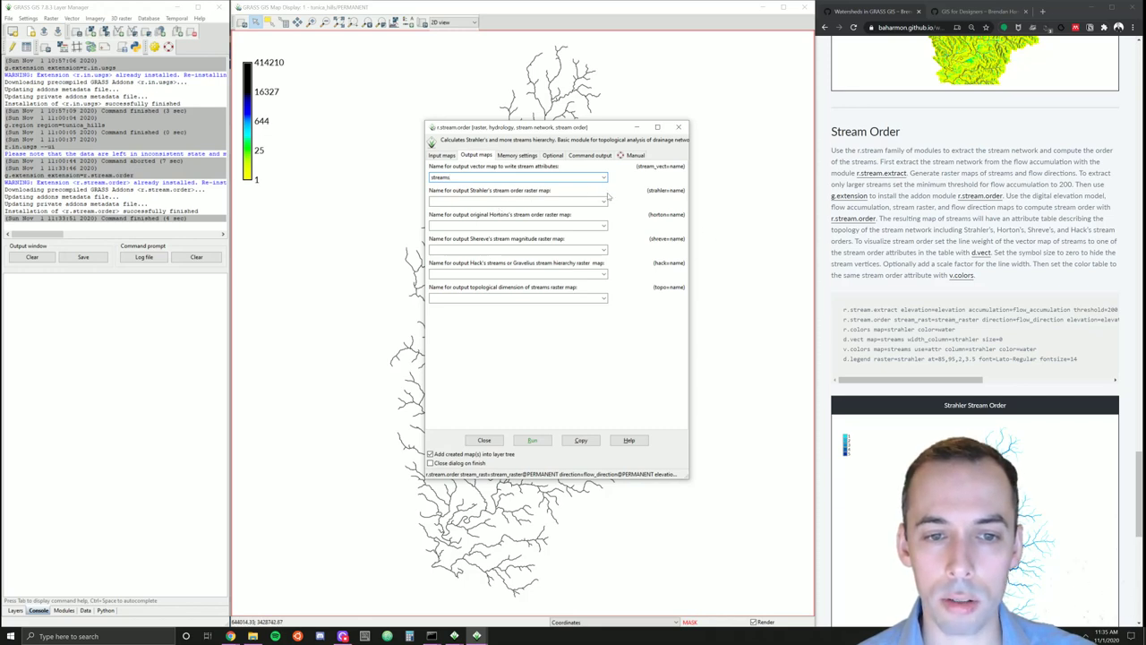
pyautogui.click(432, 201)
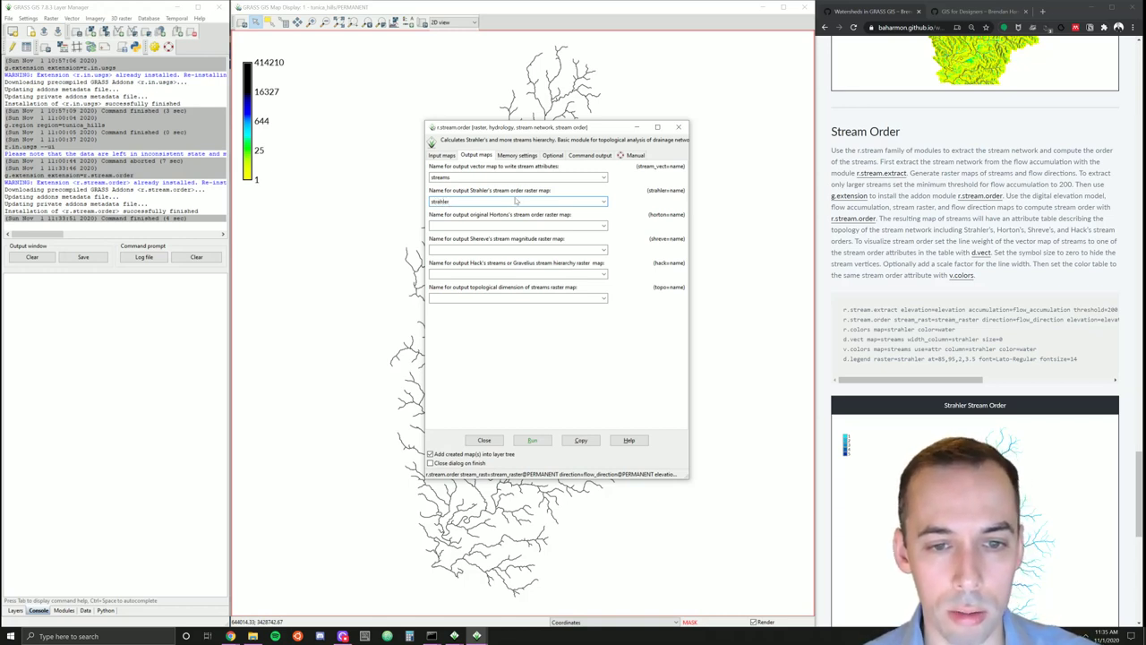
pyautogui.doubleClick(460, 208)
pyautogui.click(461, 208)
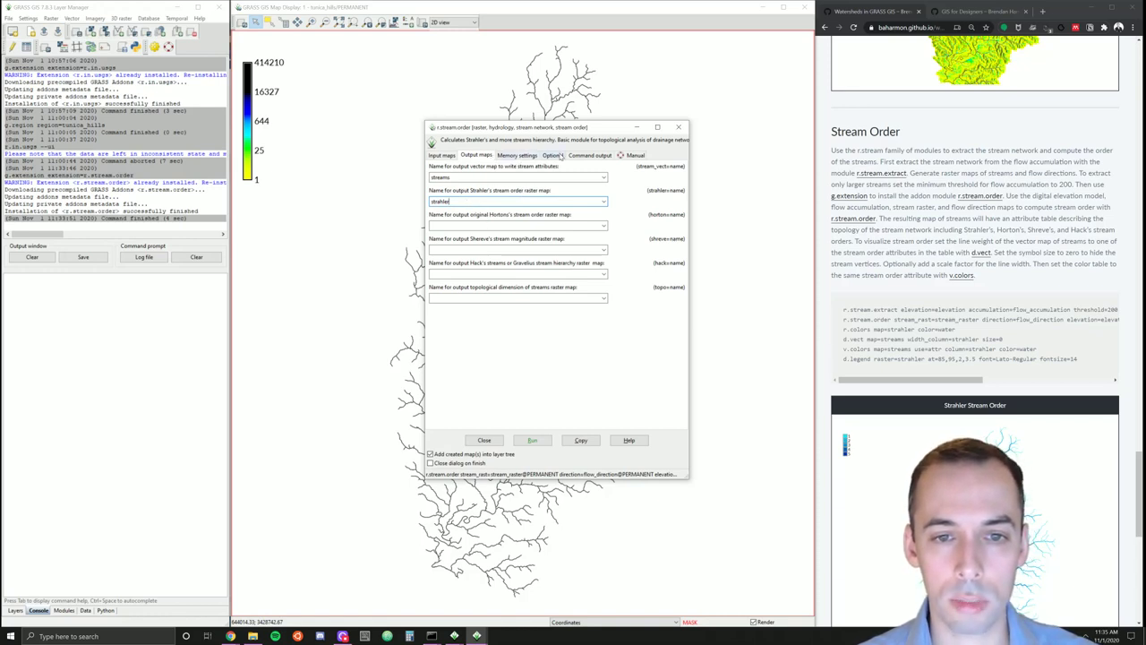
# - Run r.stream.order with the default memory and optional settings, and minimize its dialog
pyautogui.click(559, 156)
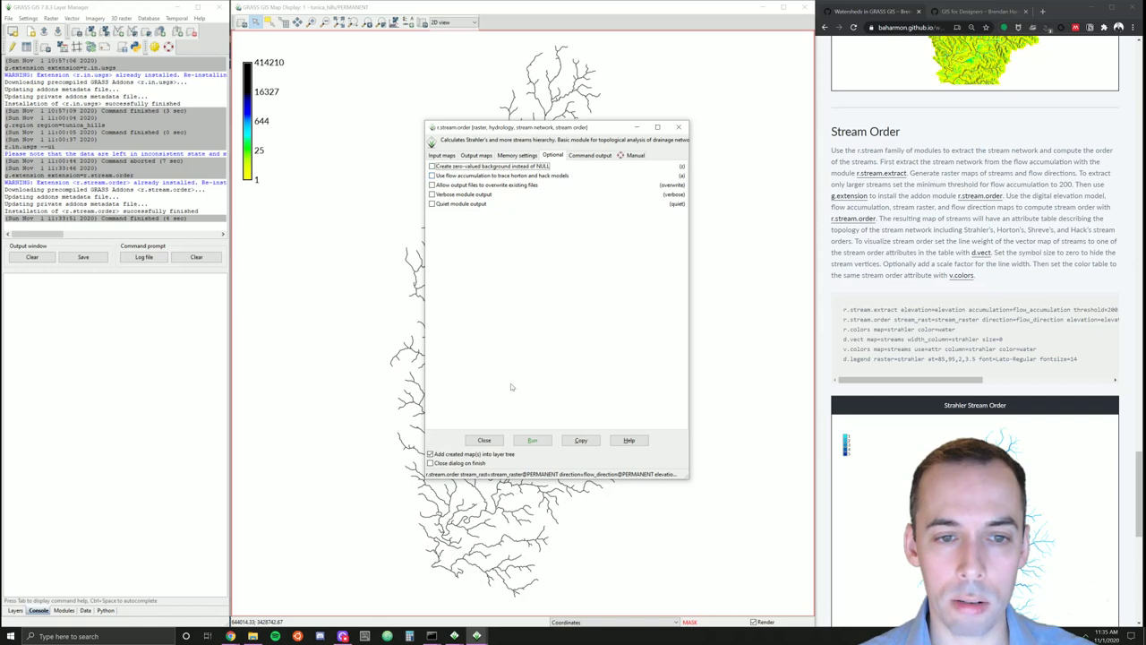
pyautogui.click(476, 156)
pyautogui.click(516, 156)
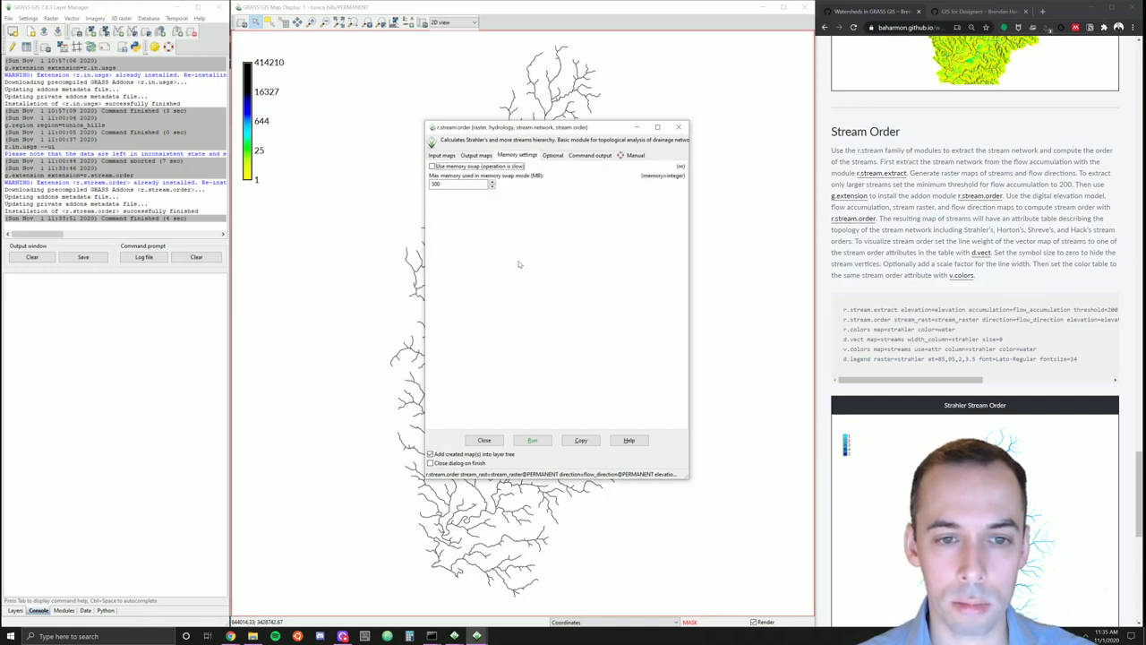
pyautogui.click(532, 440)
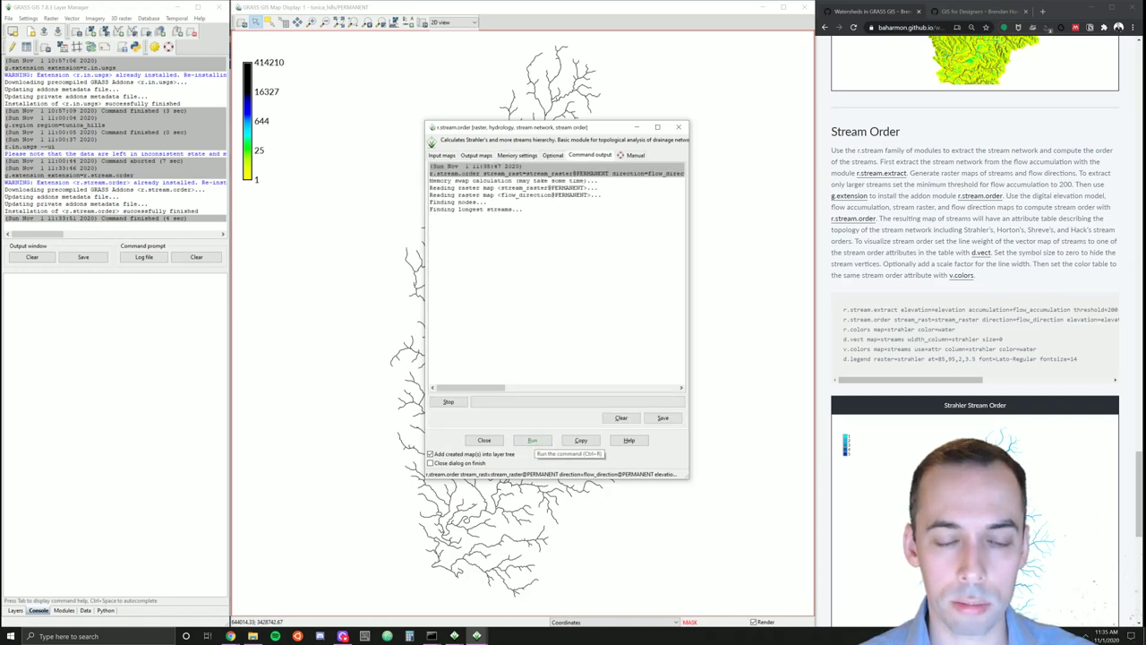
pyautogui.click(641, 130)
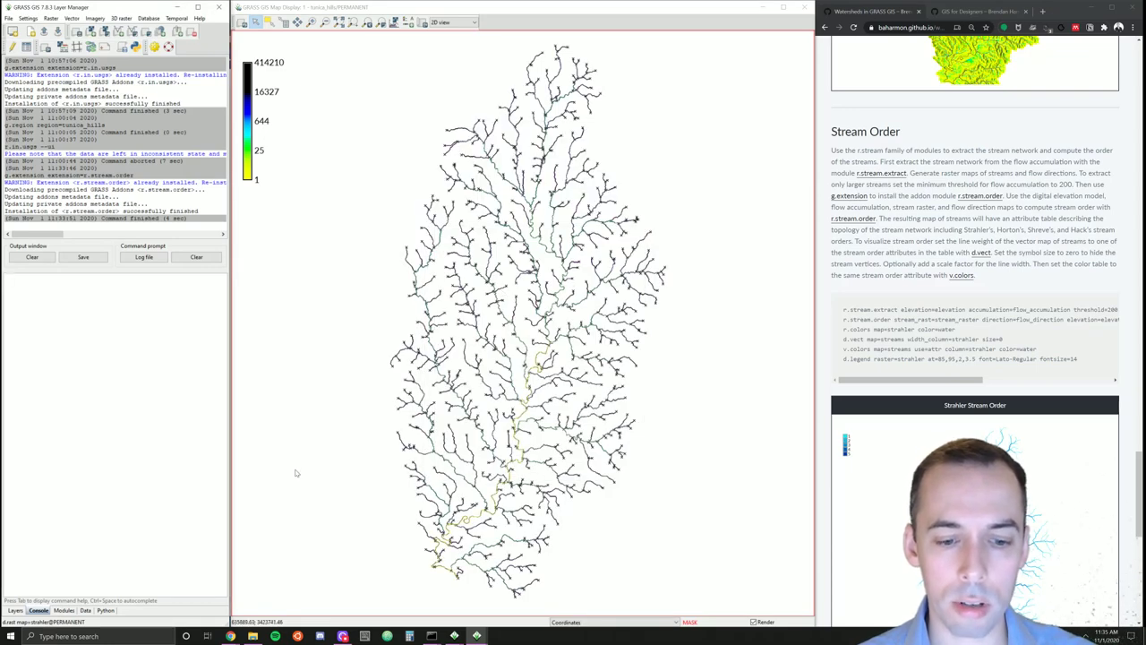
# - Hide the strahler raster layer and select the streams vector layer
pyautogui.click(15, 610)
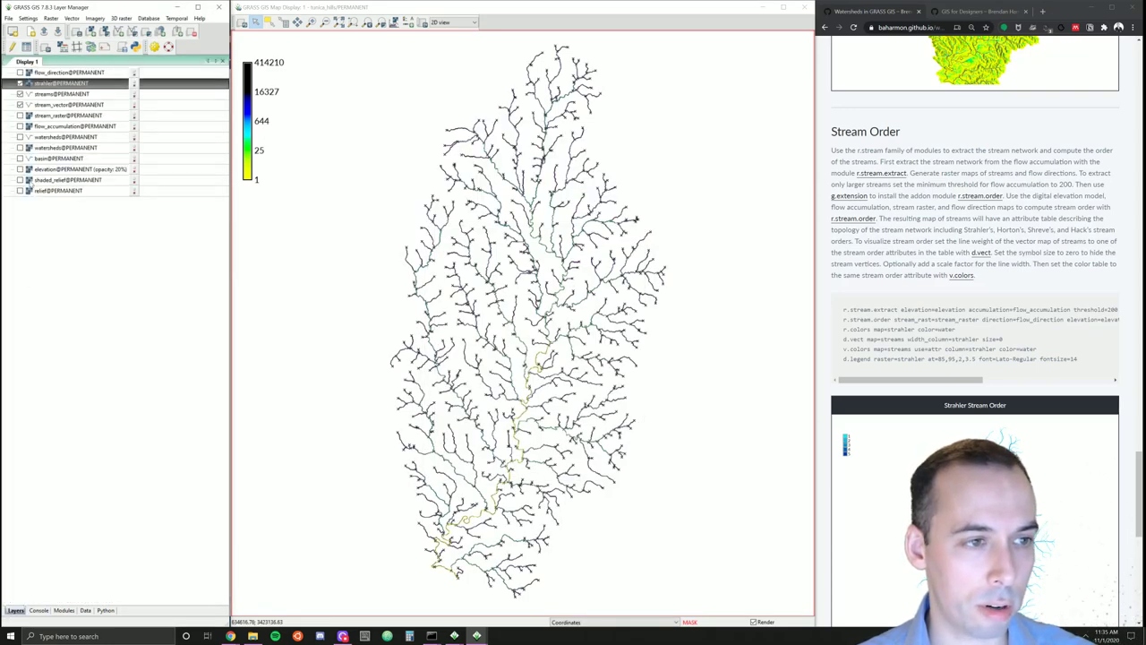
pyautogui.click(20, 84)
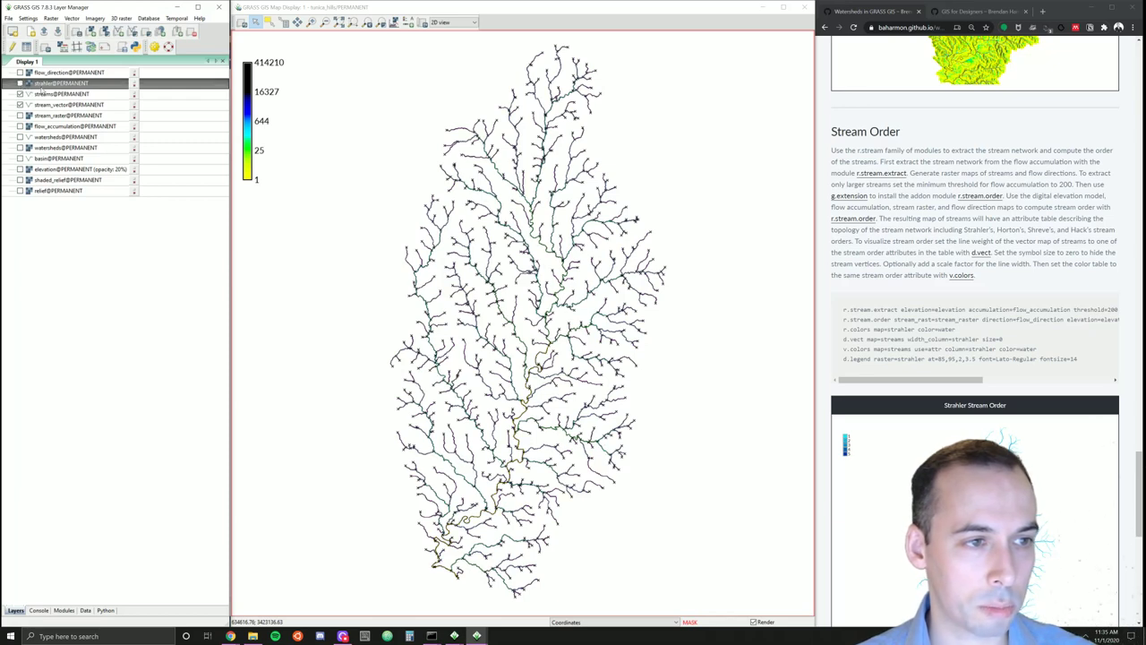
pyautogui.click(43, 94)
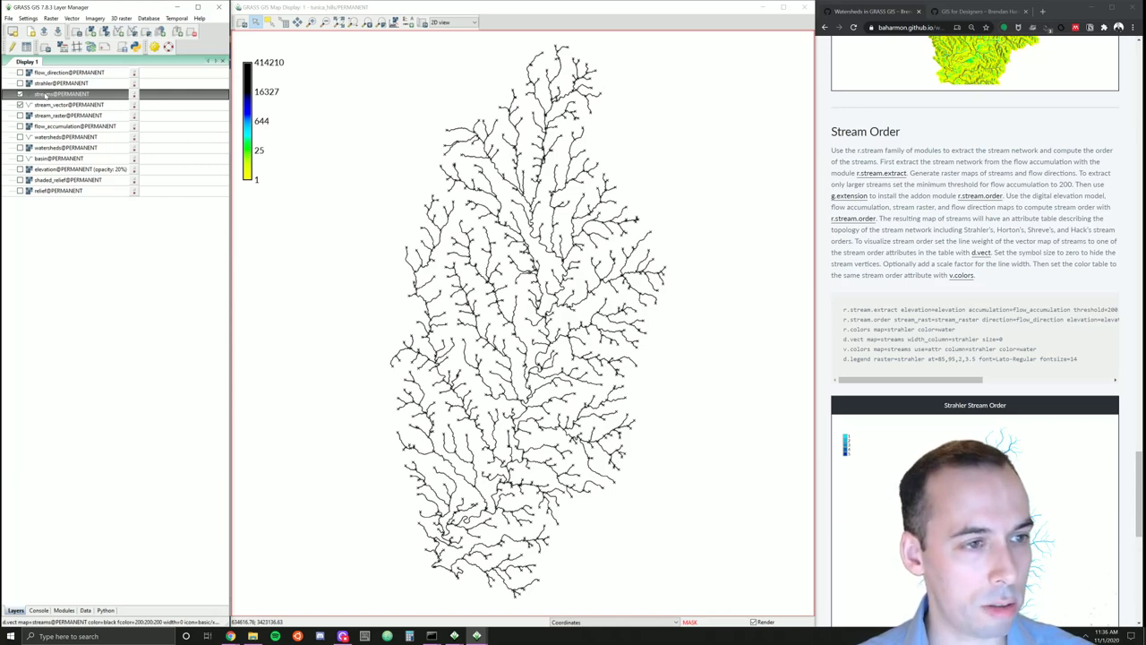
# - Set the symbol size to 0 in the streams layer's d.vect display properties
pyautogui.doubleClick(45, 95)
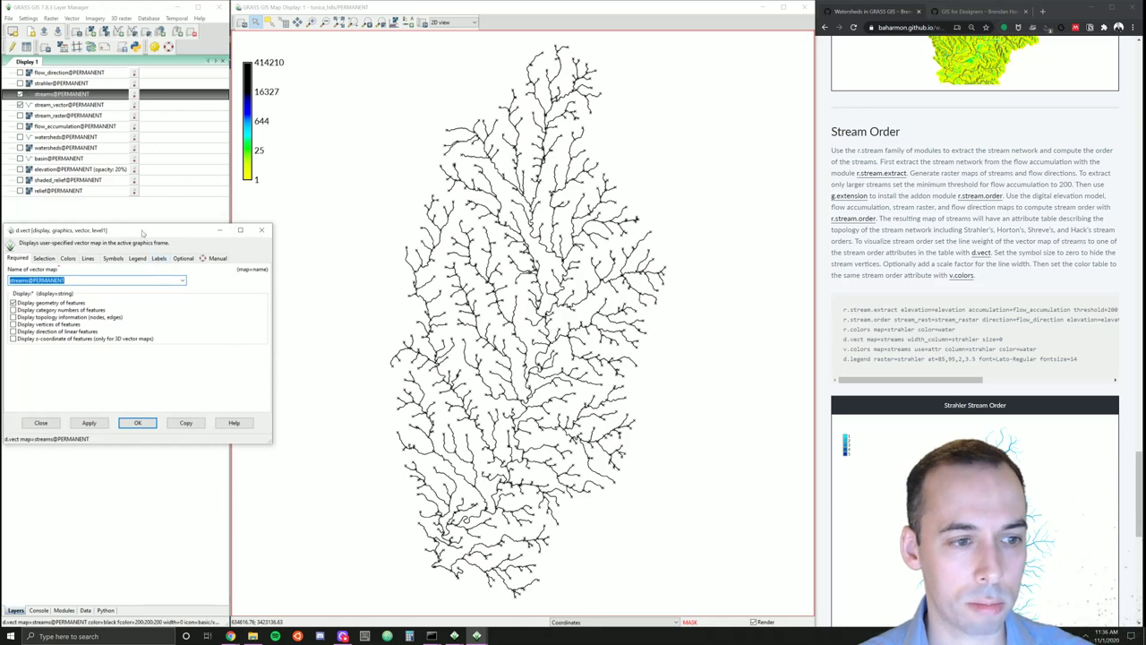
pyautogui.moveTo(141, 230); pyautogui.dragTo(443, 100)
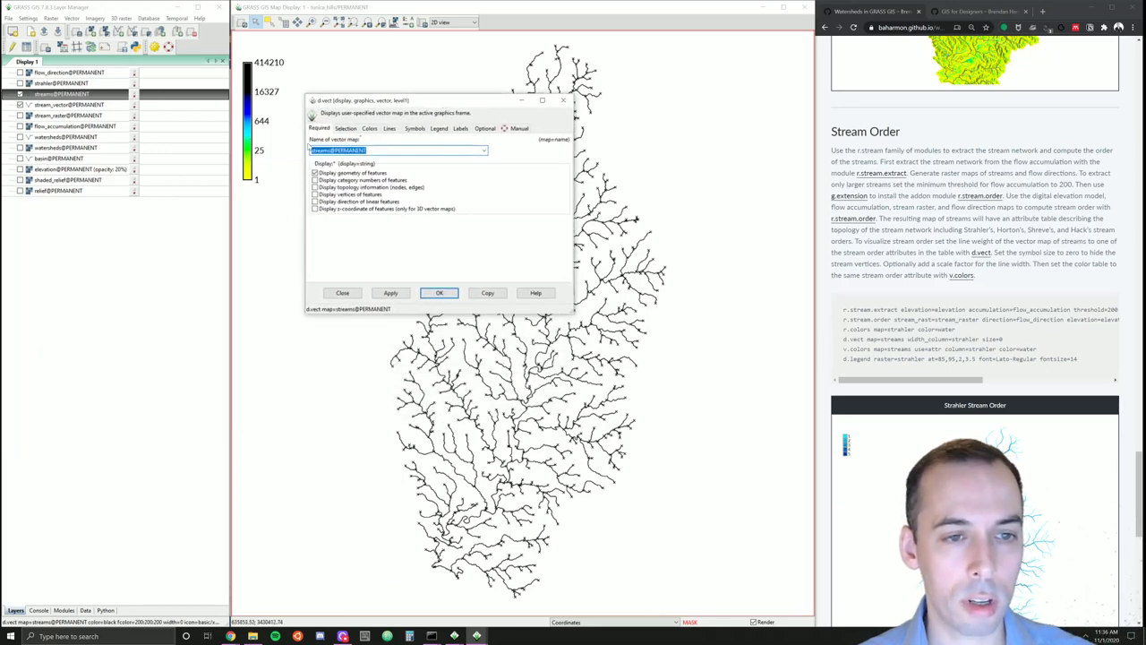
pyautogui.click(369, 129)
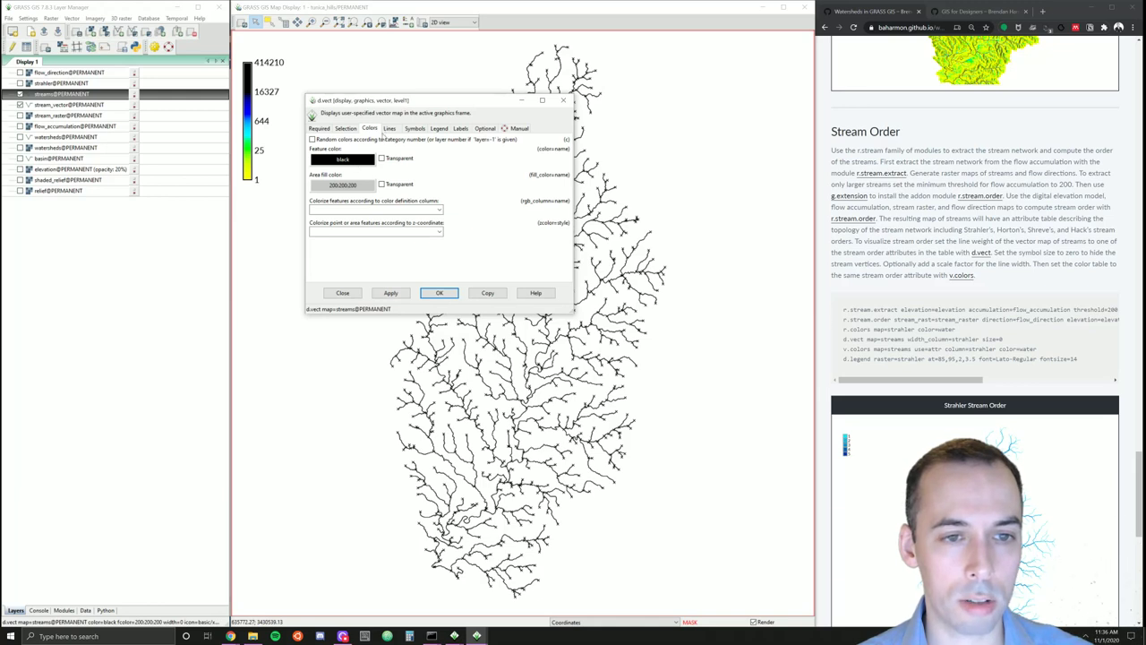
pyautogui.click(390, 129)
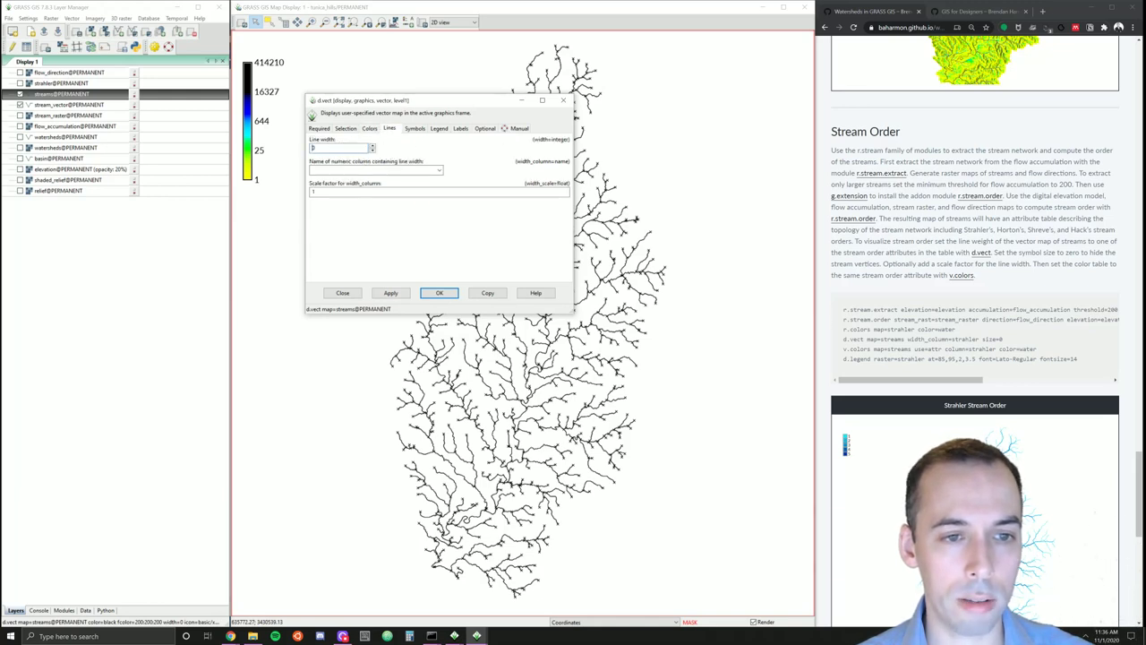
pyautogui.click(414, 129)
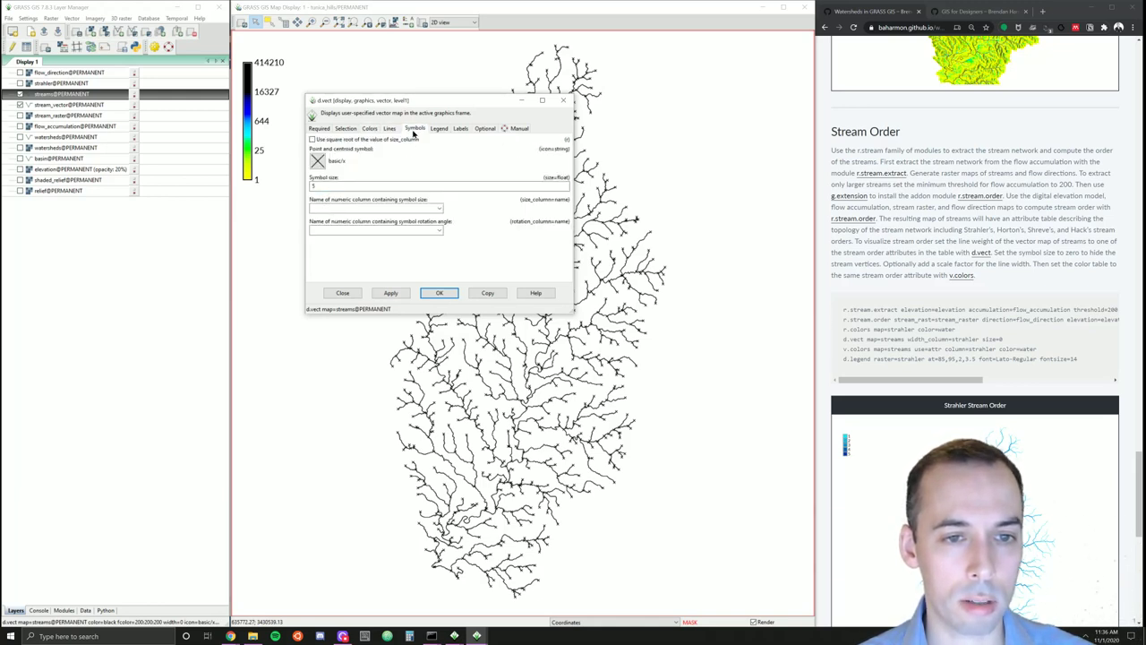
pyautogui.click(355, 185)
pyautogui.press('BackSpace')
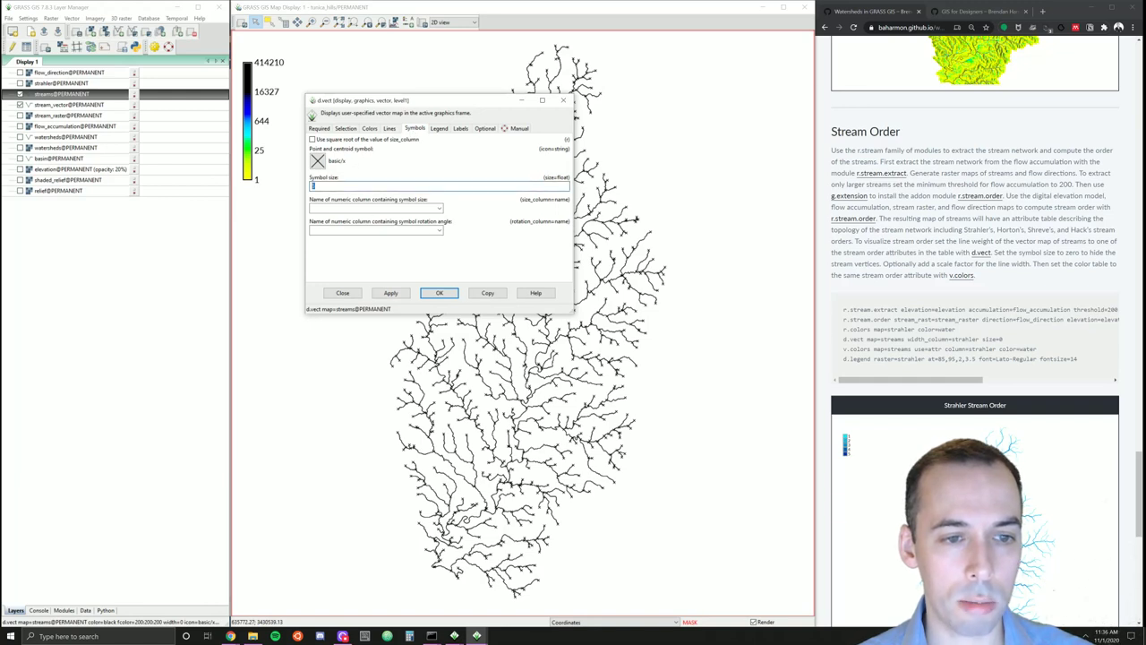
pyautogui.write('0')
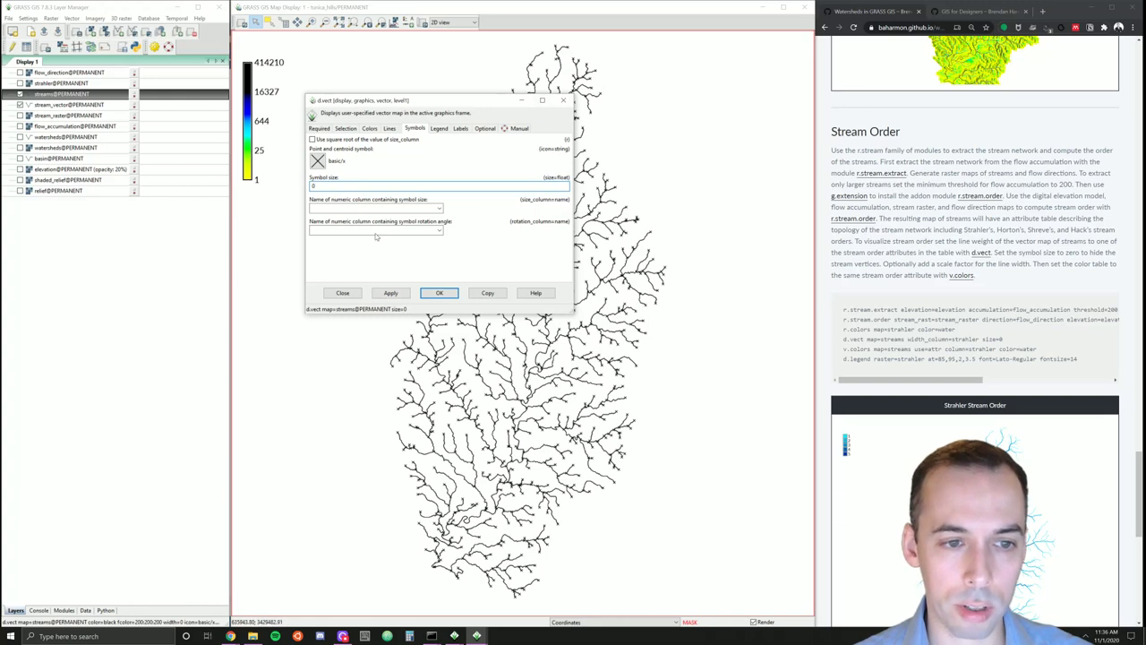
# - Use the strahler attribute column for the streams layer's line width and apply the display settings
pyautogui.click(391, 131)
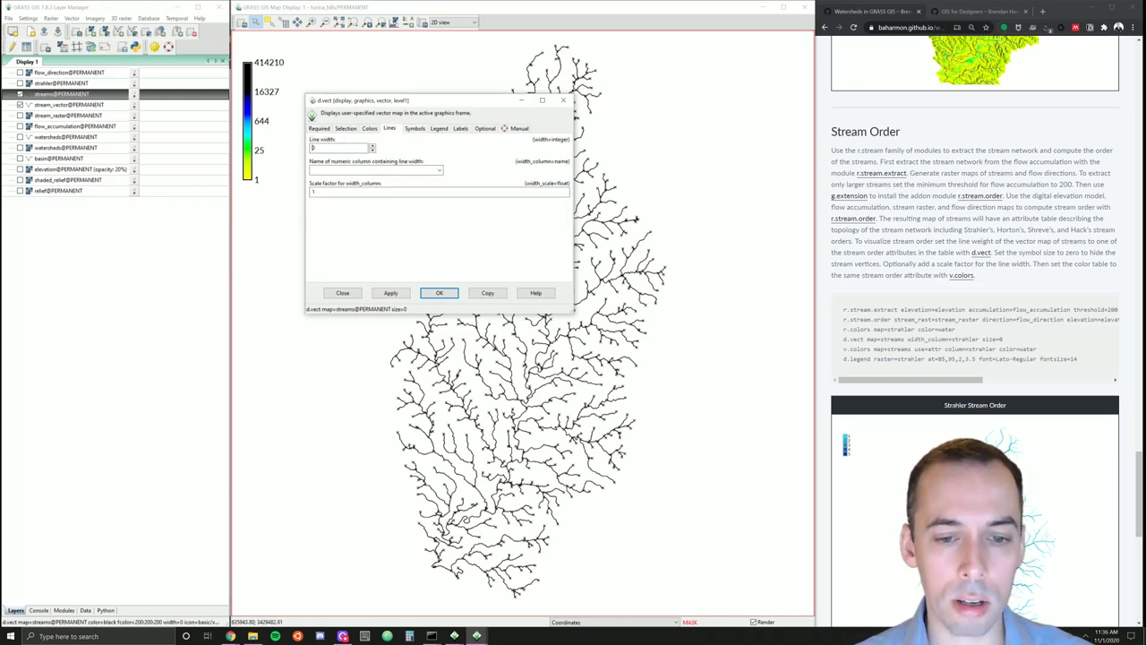
pyautogui.click(439, 170)
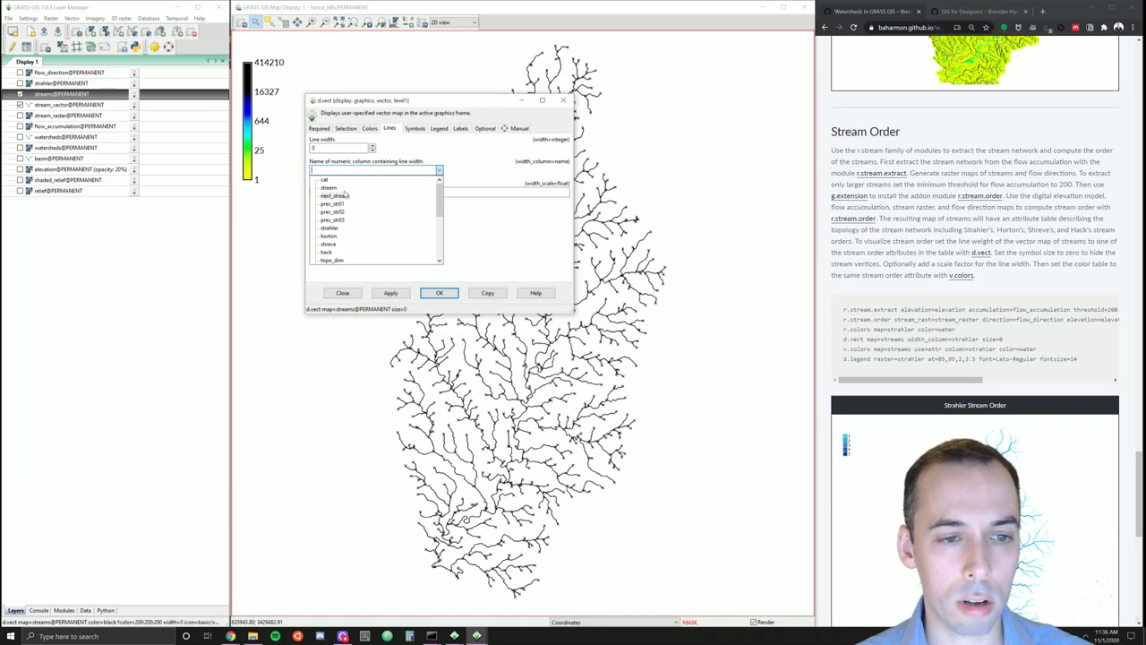
pyautogui.scroll(-2, 345, 198)
pyautogui.scroll(-2, 344, 202)
pyautogui.scroll(5, 340, 215)
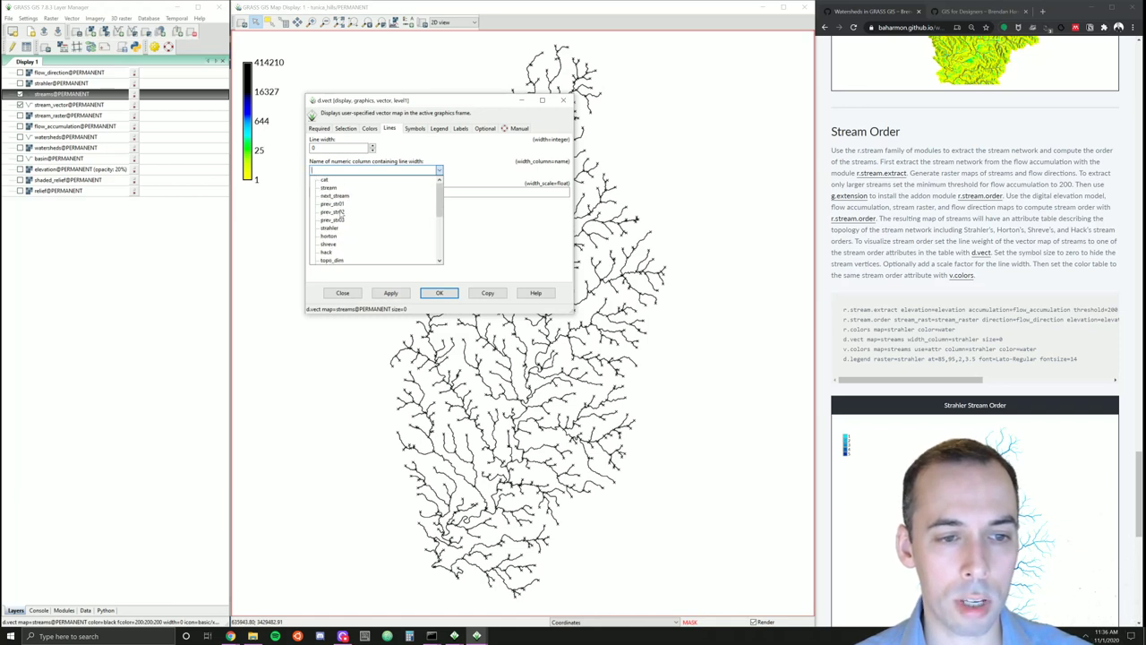
pyautogui.scroll(1, 340, 216)
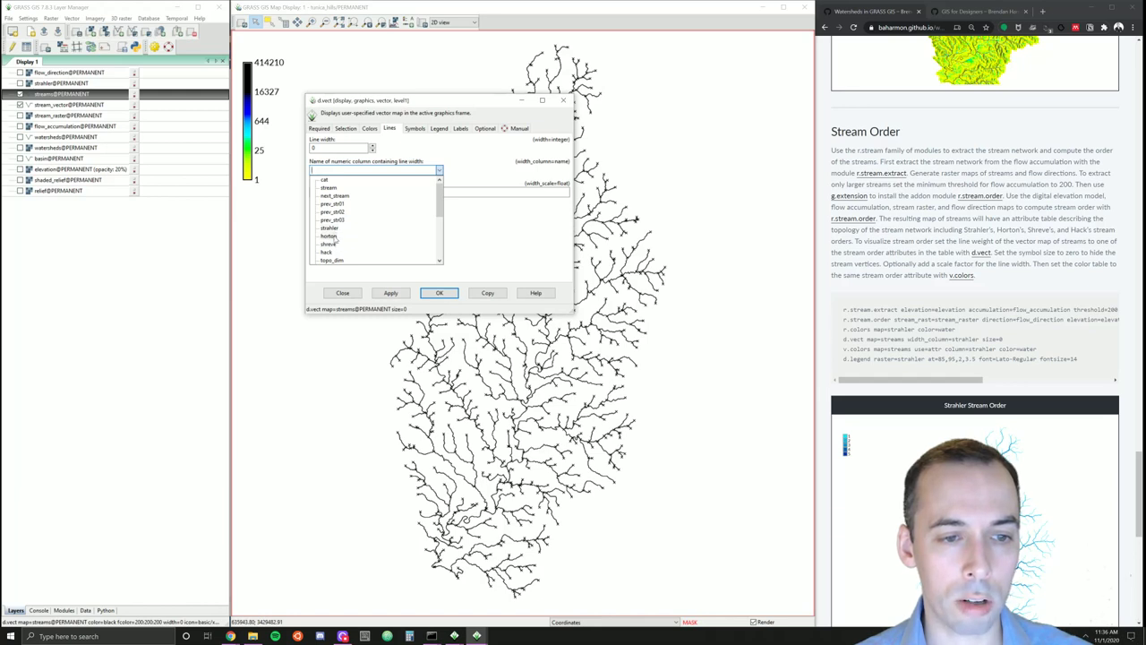
pyautogui.scroll(-1, 337, 249)
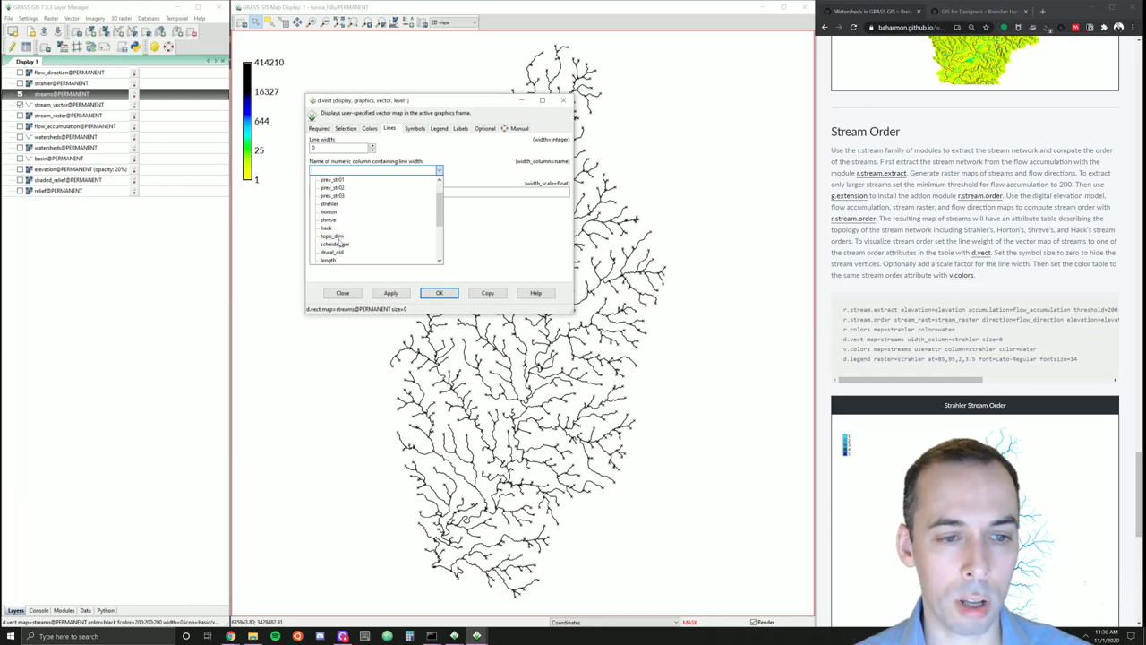
pyautogui.scroll(-3, 396, 240)
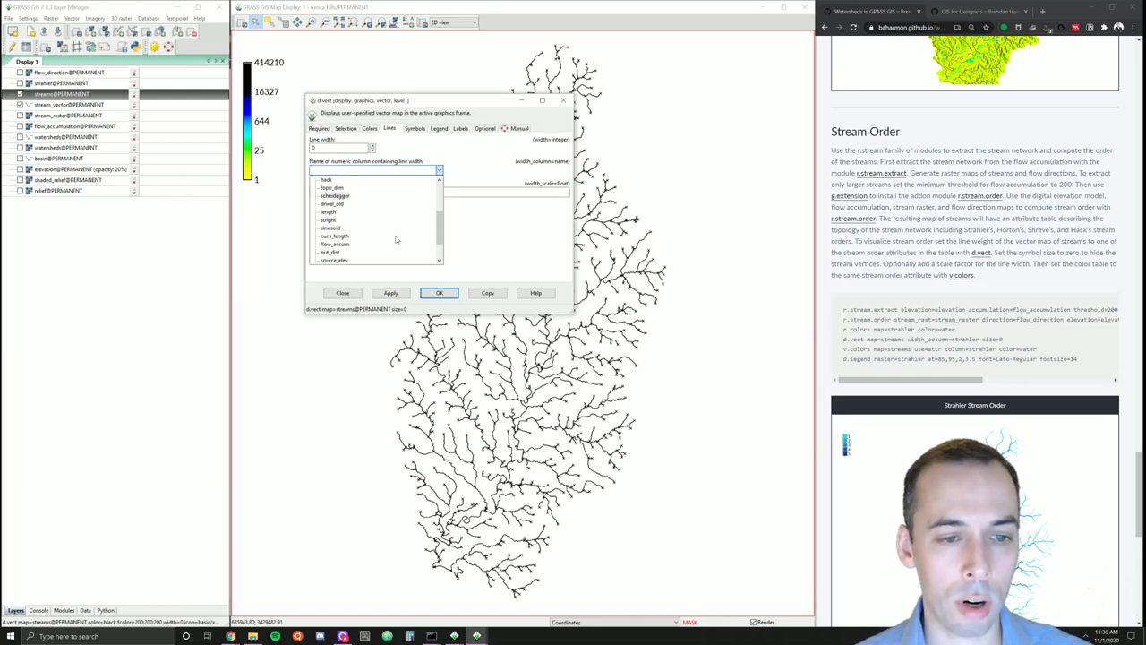
pyautogui.scroll(-1, 397, 240)
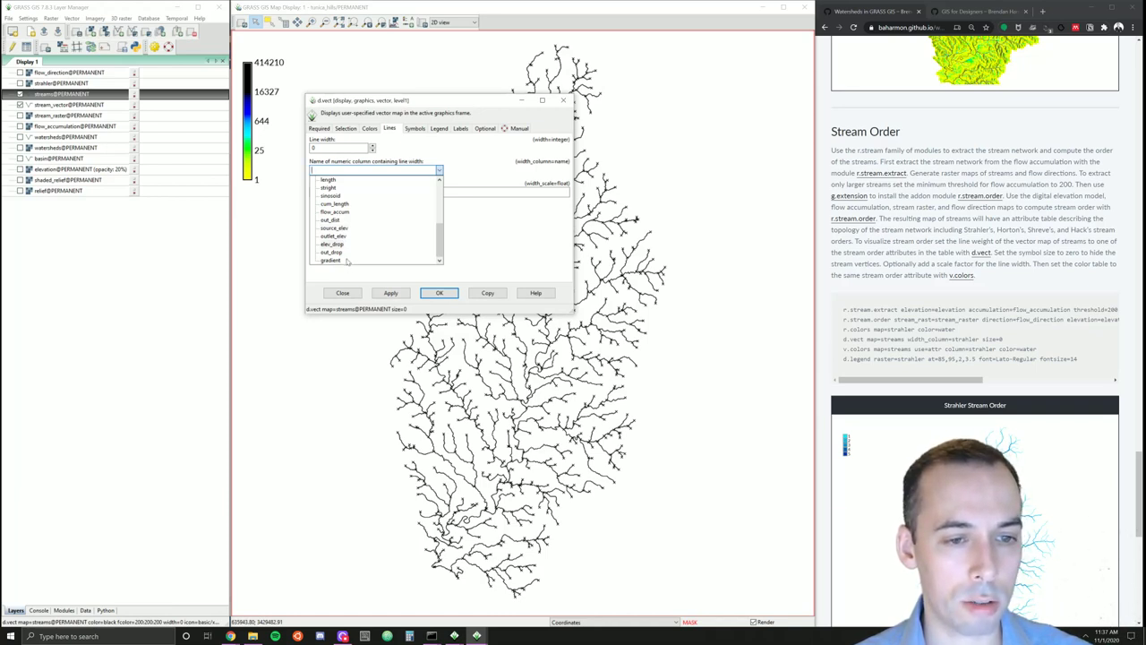
pyautogui.scroll(5, 350, 251)
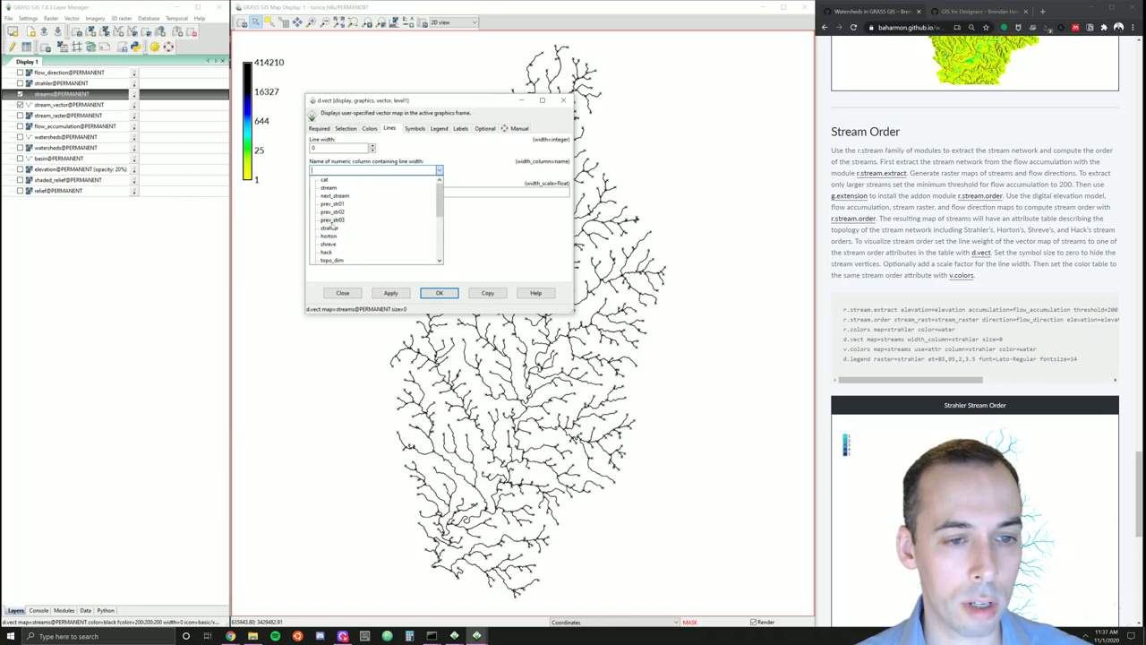
pyautogui.click(330, 228)
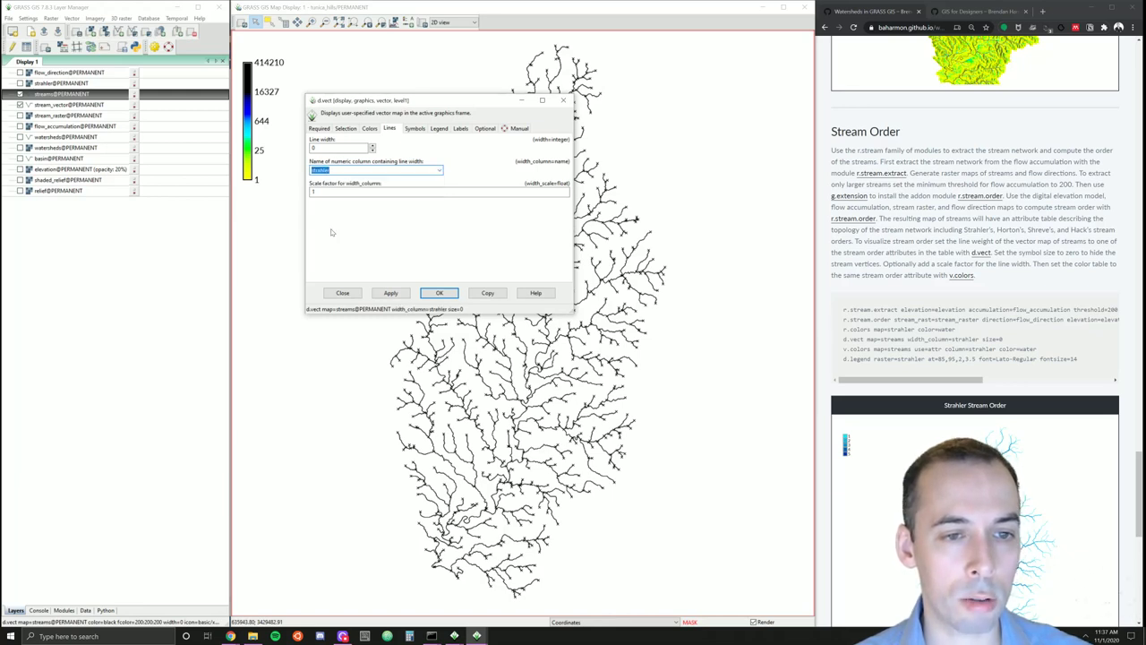
pyautogui.click(392, 294)
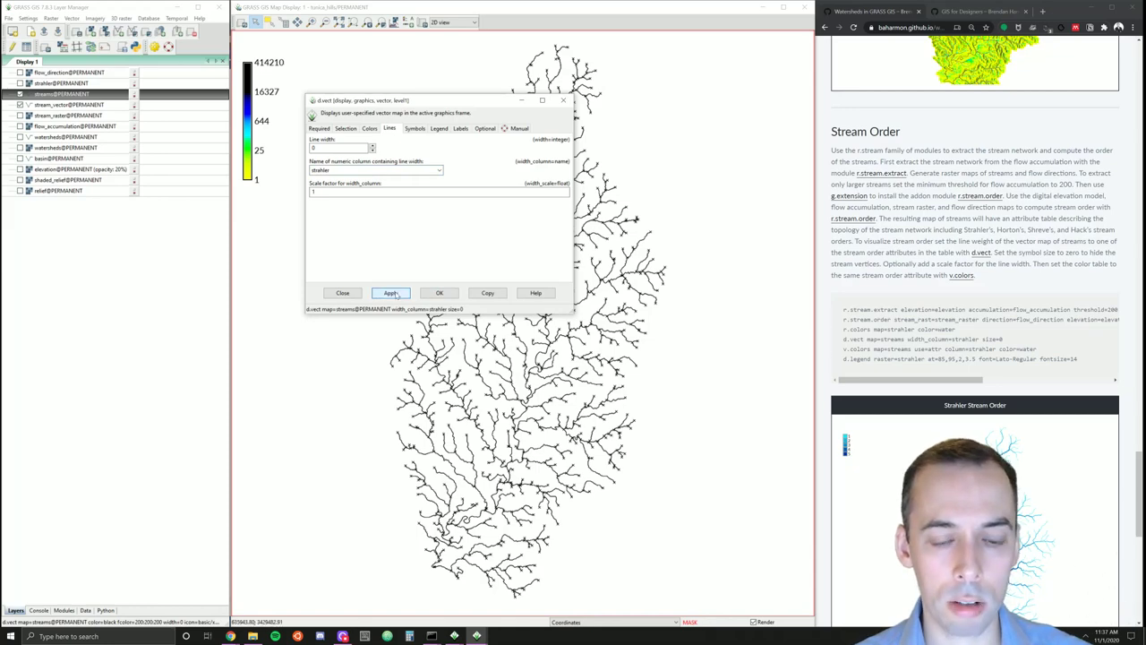
pyautogui.moveTo(466, 101); pyautogui.dragTo(276, 188)
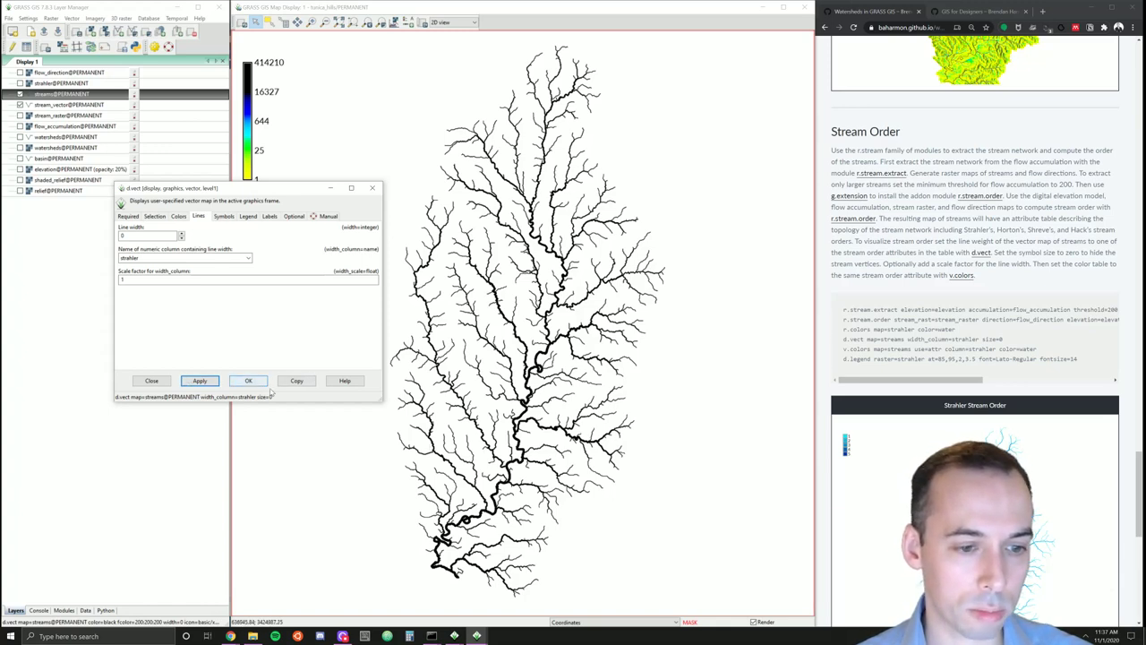
pyautogui.moveTo(238, 189); pyautogui.dragTo(284, 102)
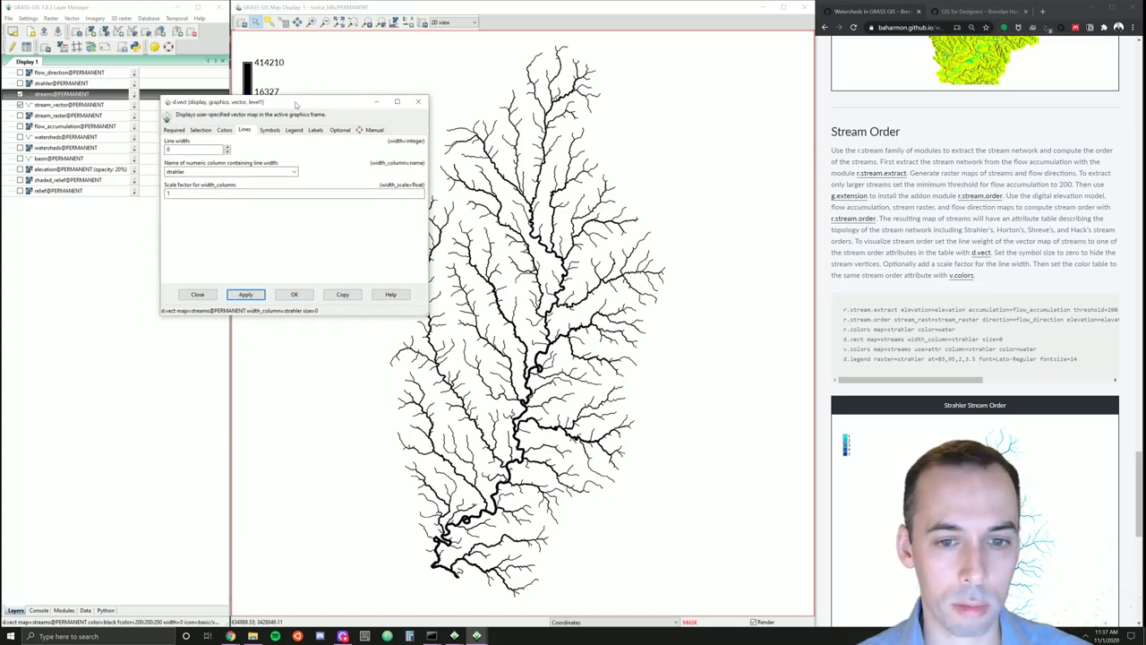
pyautogui.click(294, 296)
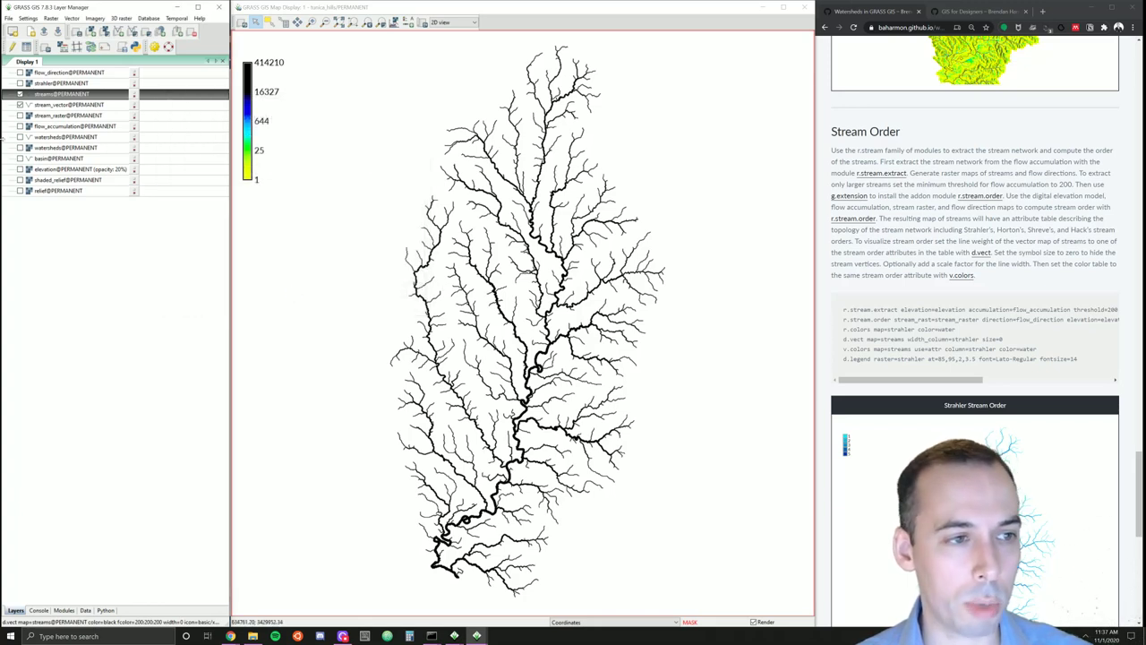
# - Hide the stream_vector layer in the map display
pyautogui.rightClick(47, 99)
pyautogui.keyDown('ctrl'); pyautogui.click(29, 105); pyautogui.keyUp('ctrl')
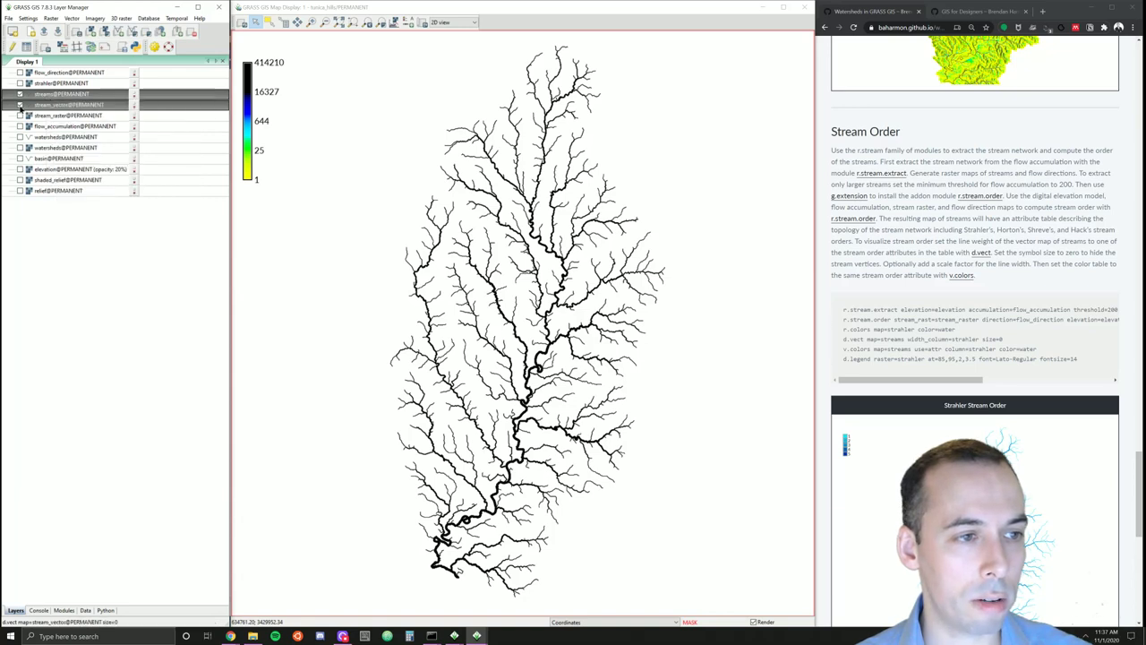
# - Open the color table settings for the streams vector layer and set the source values to attr
pyautogui.rightClick(51, 94)
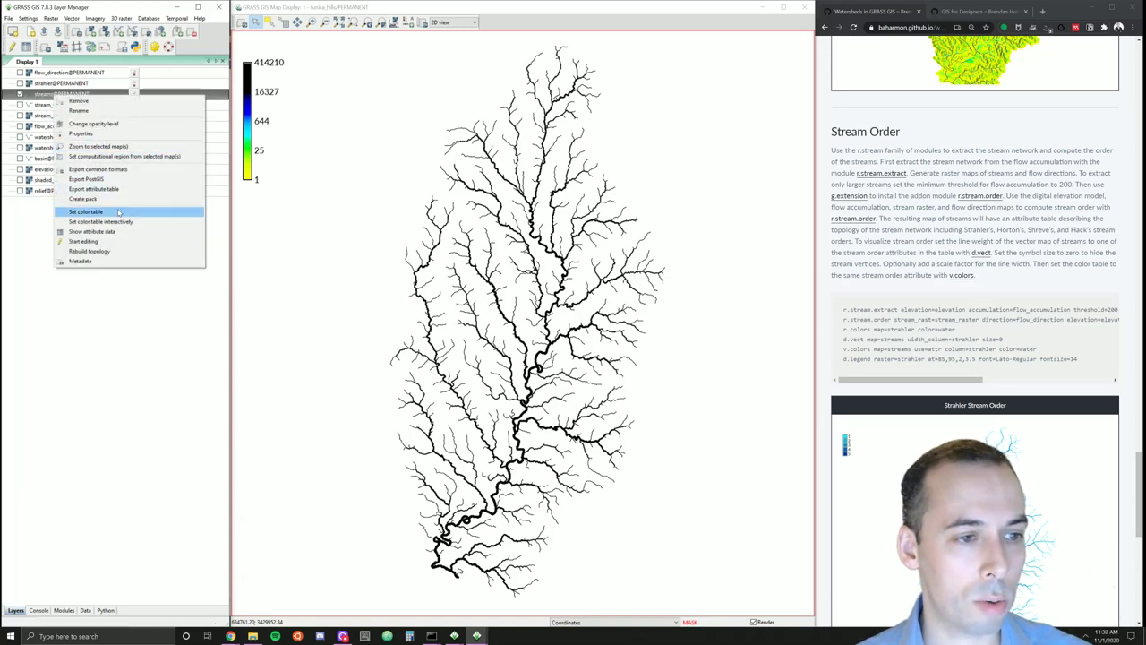
pyautogui.click(118, 212)
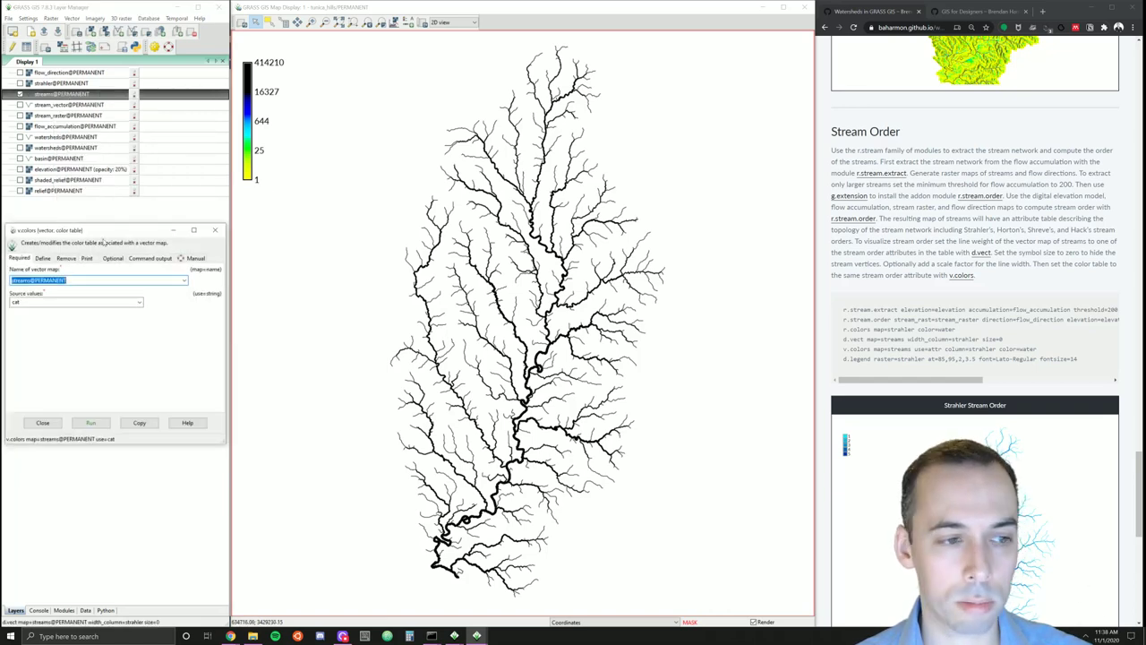
pyautogui.moveTo(114, 230); pyautogui.dragTo(299, 207)
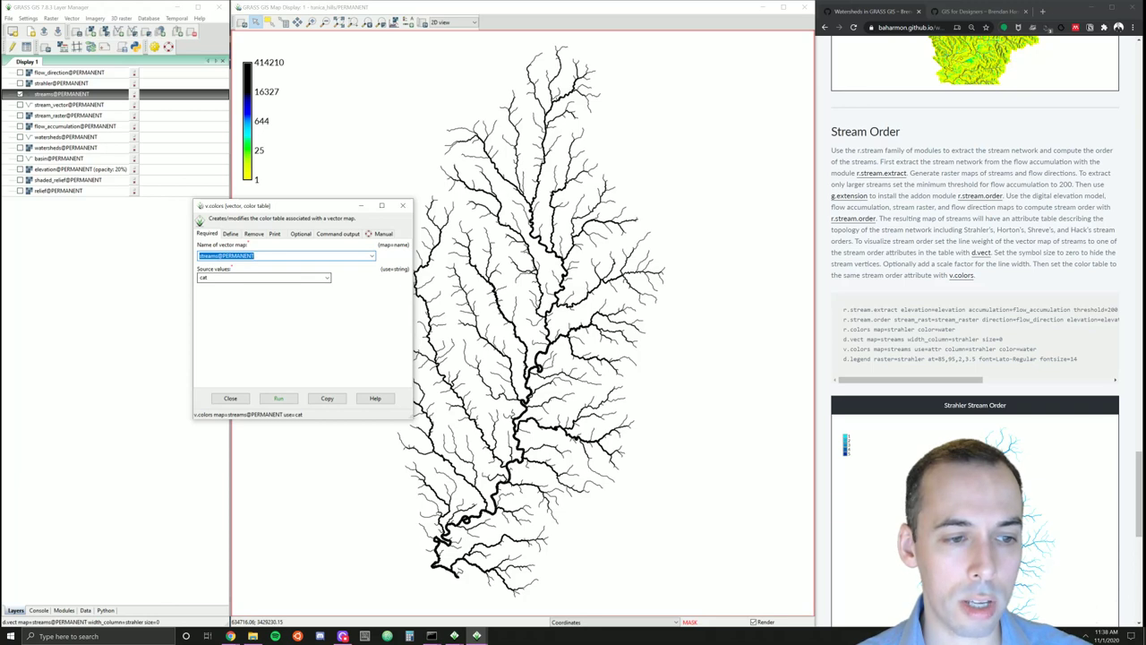
pyautogui.click(328, 278)
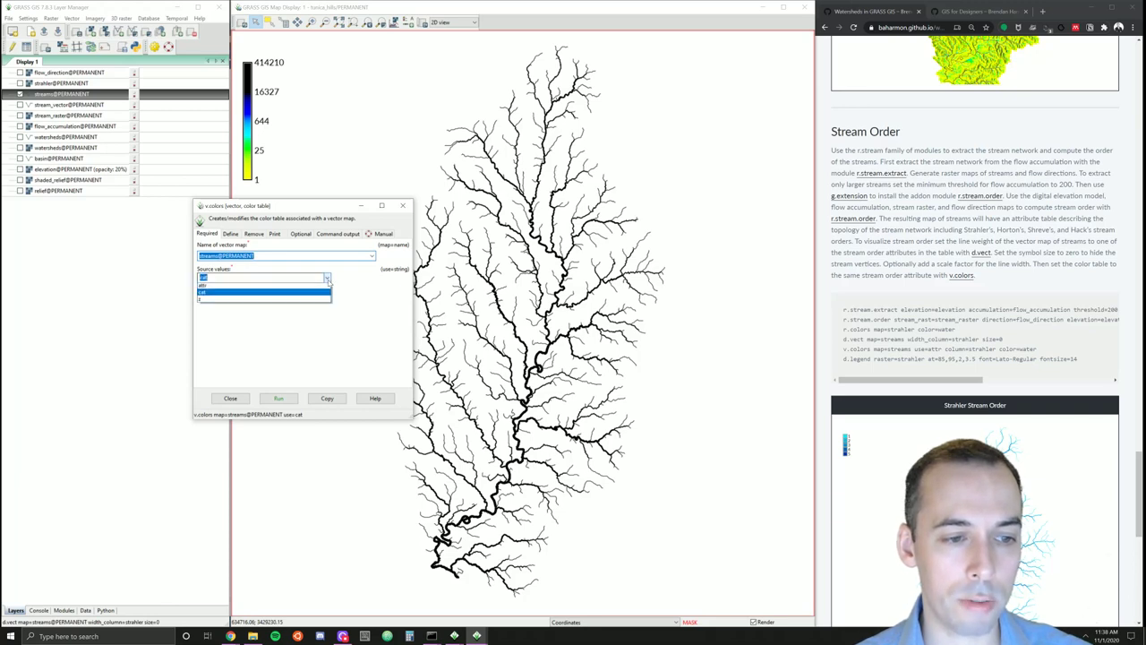
pyautogui.click(301, 288)
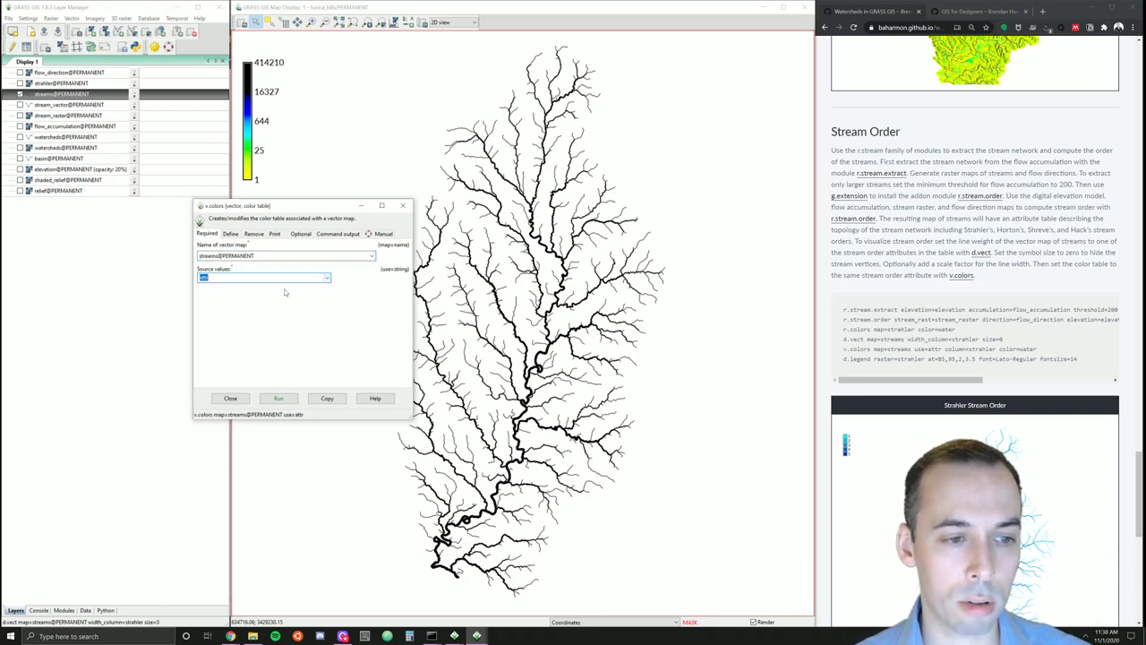
# - Color the streams vector by the strahler column with the water color table and run v.colors
pyautogui.click(230, 234)
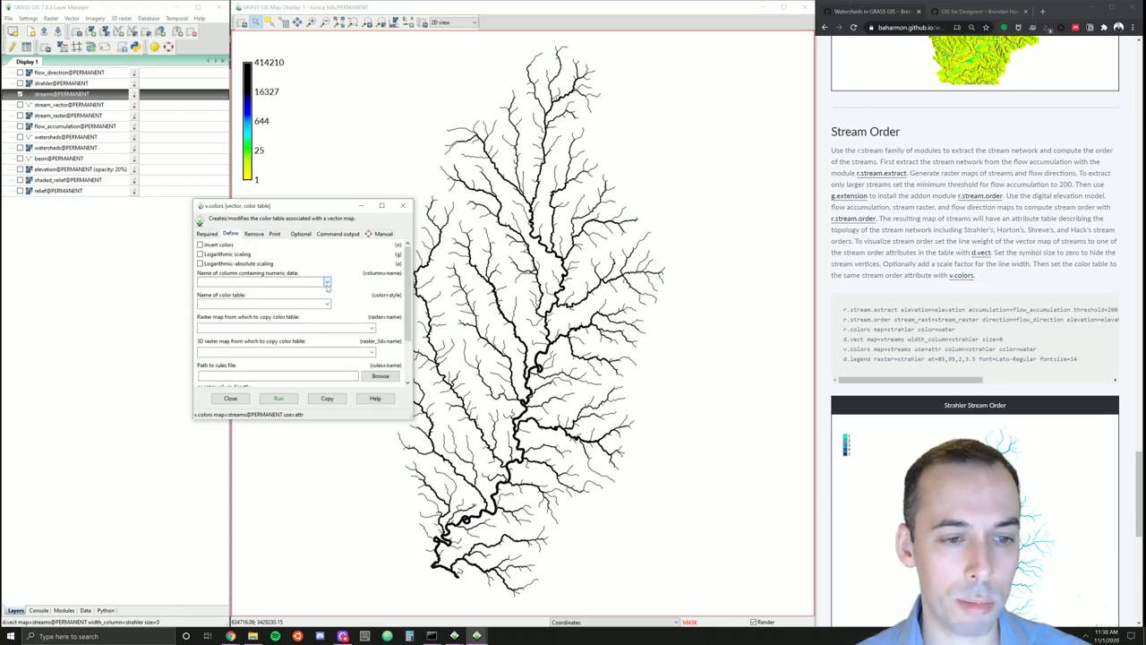
pyautogui.click(327, 283)
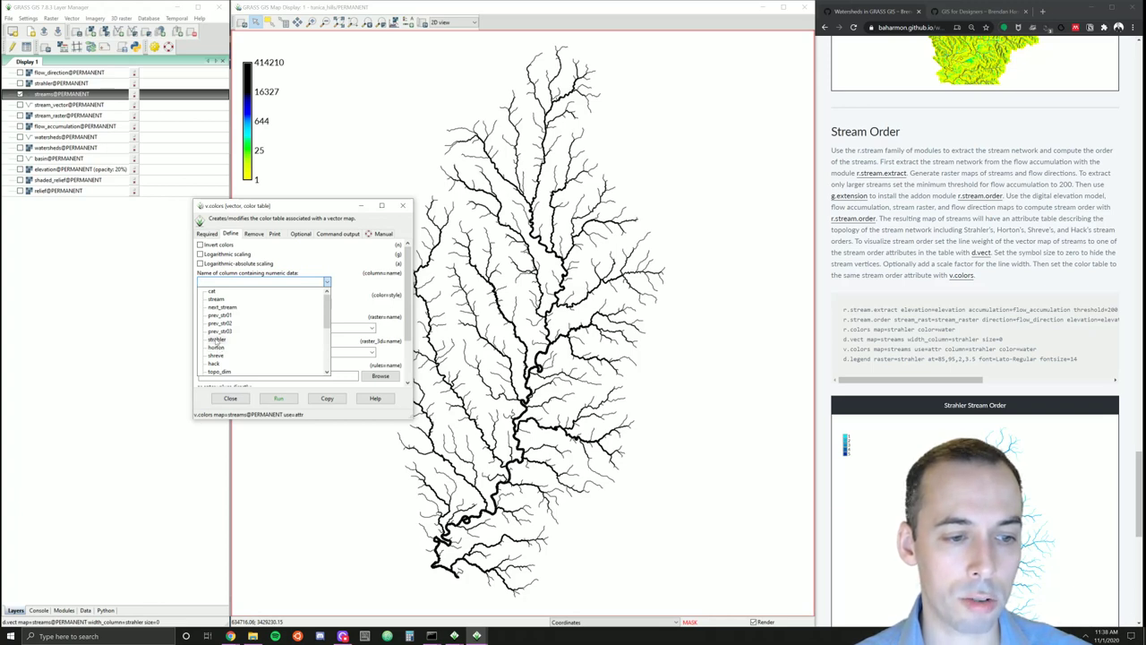
pyautogui.click(218, 339)
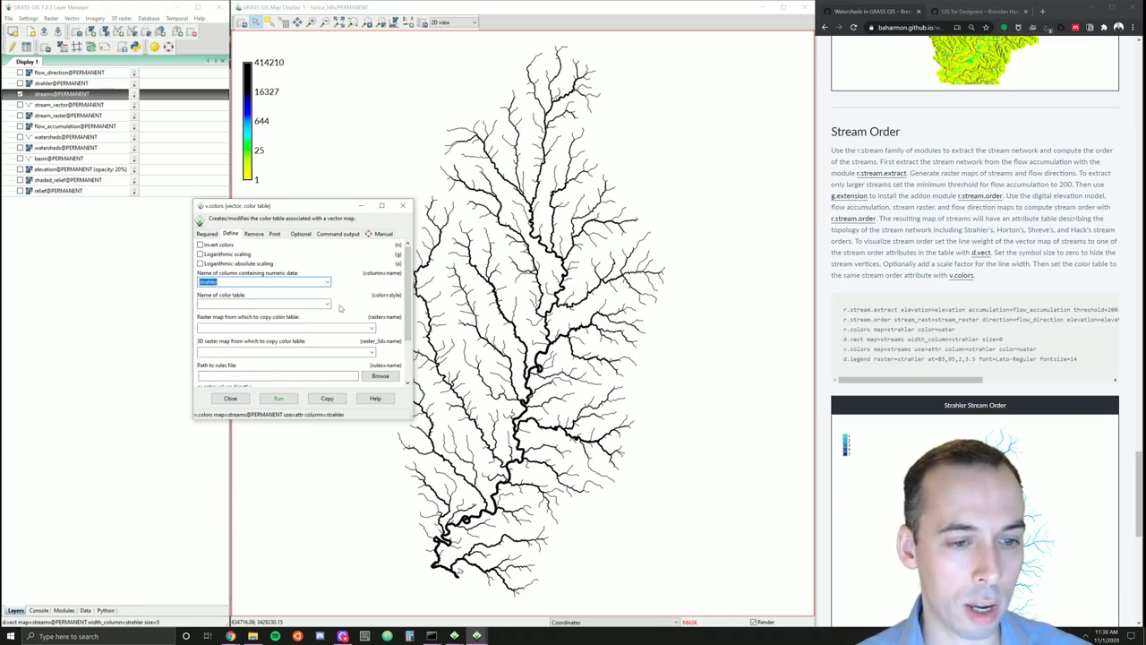
pyautogui.click(328, 305)
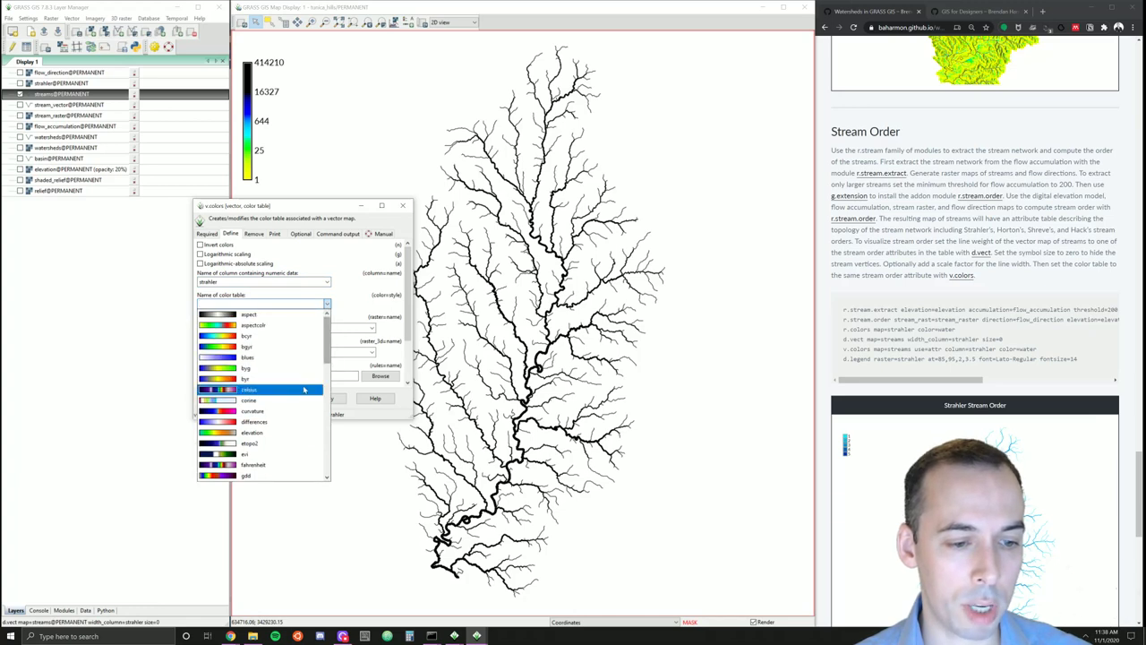
pyautogui.scroll(-8, 304, 390)
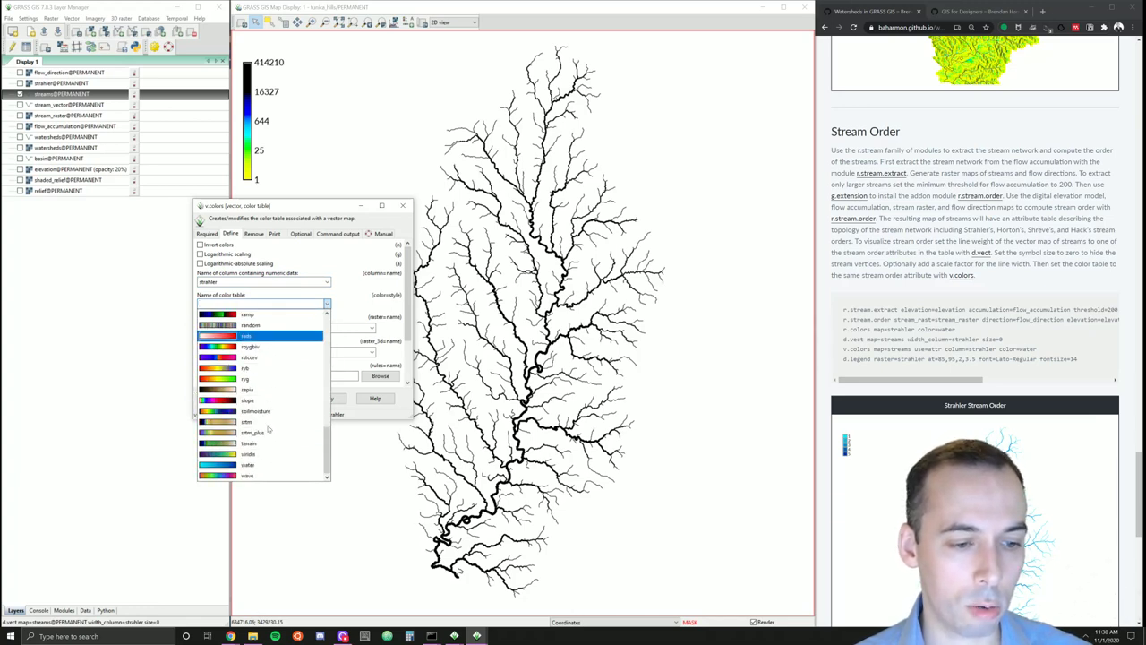
pyautogui.click(255, 464)
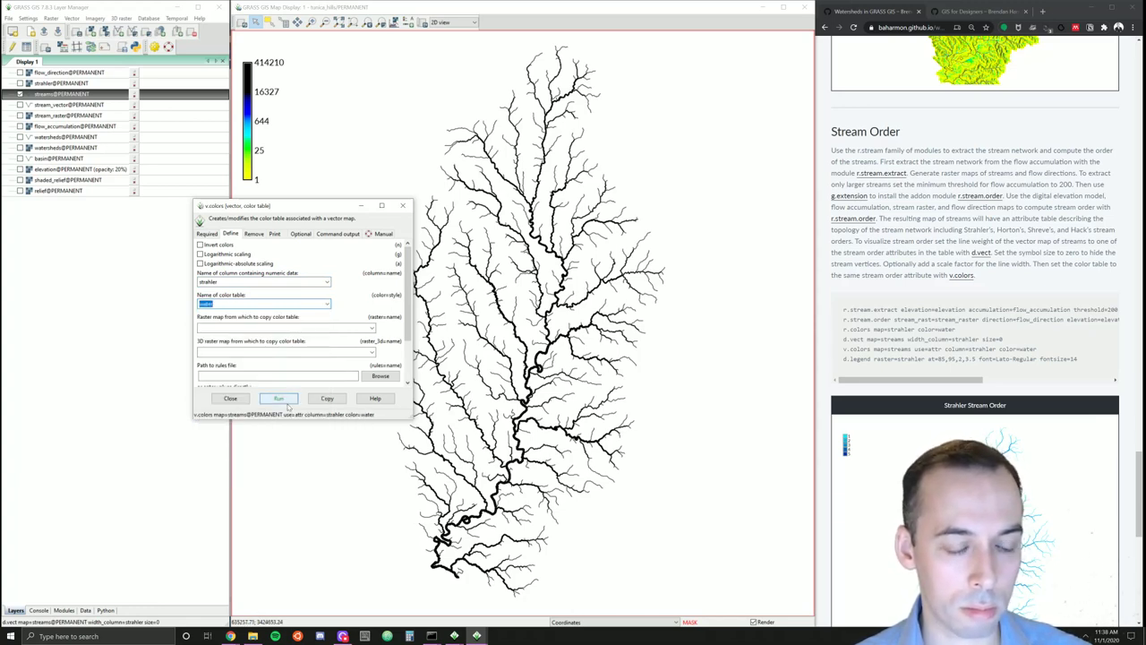
pyautogui.click(287, 402)
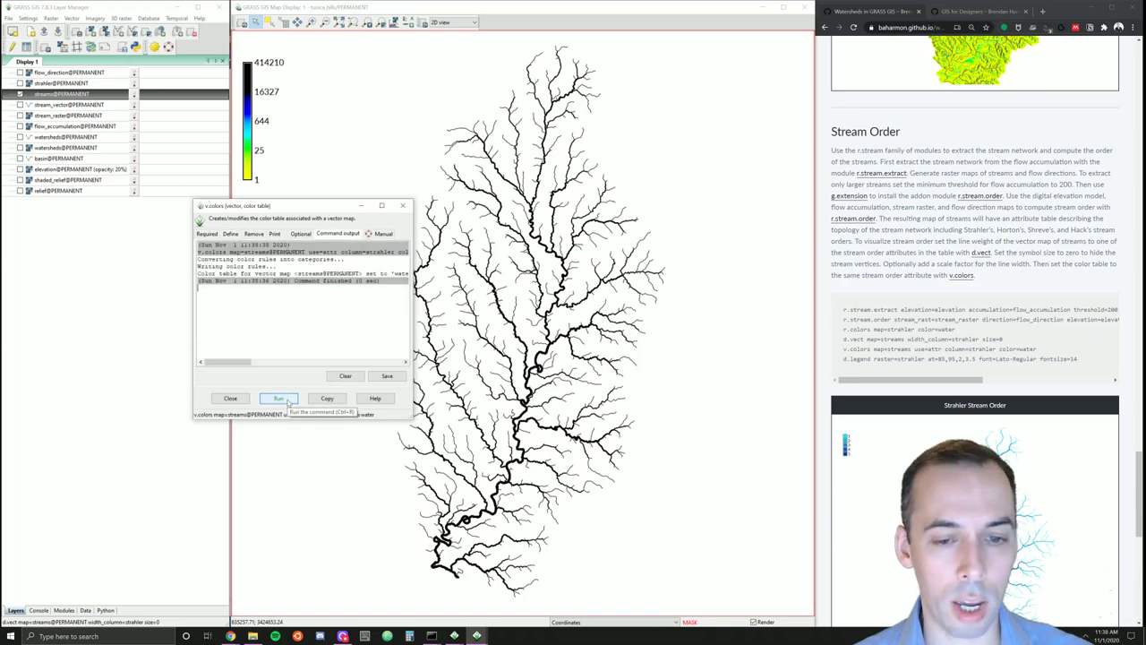
# - Re-render the map display with the recolored streams and close the v.colors dialog
pyautogui.moveTo(293, 210); pyautogui.dragTo(766, 117)
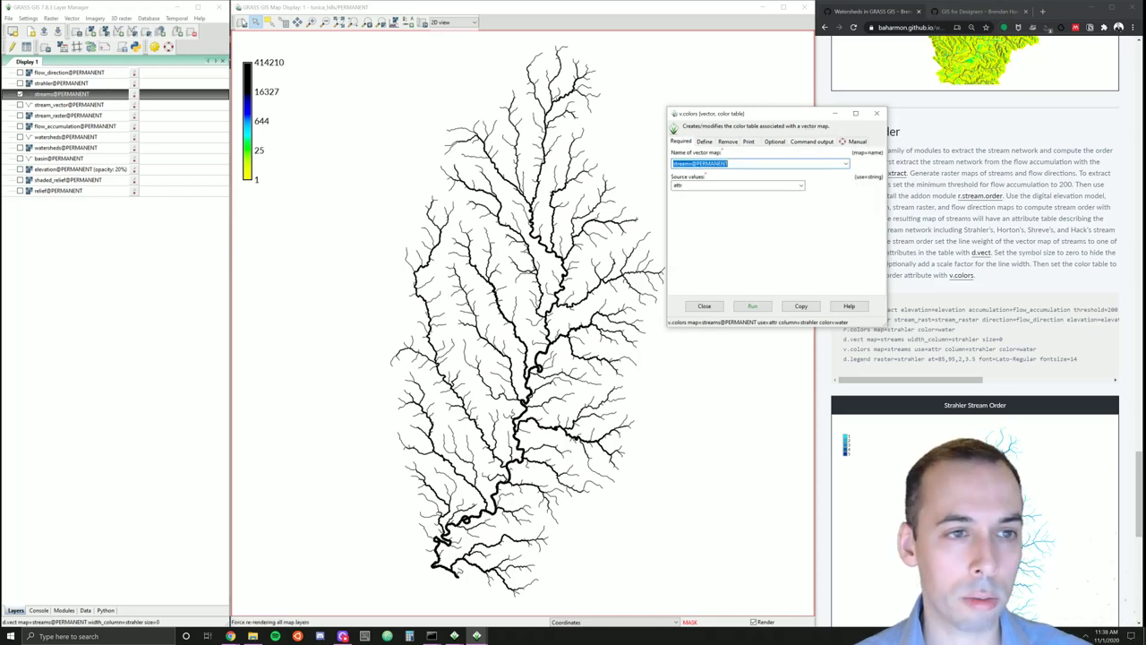
pyautogui.click(241, 21)
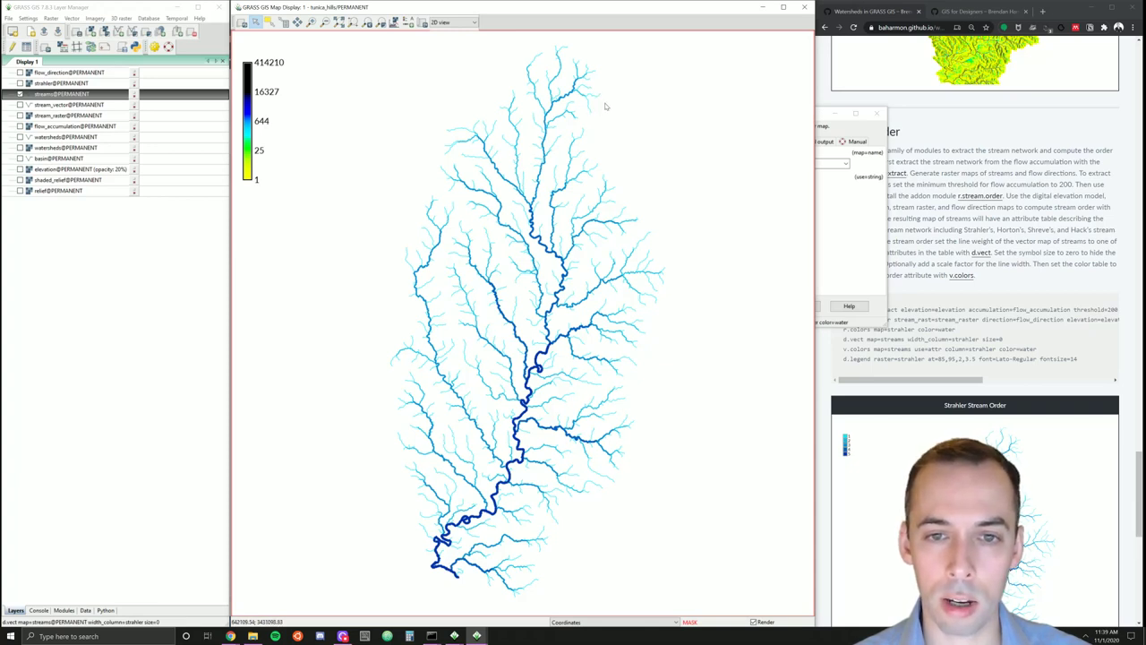
pyautogui.click(858, 214)
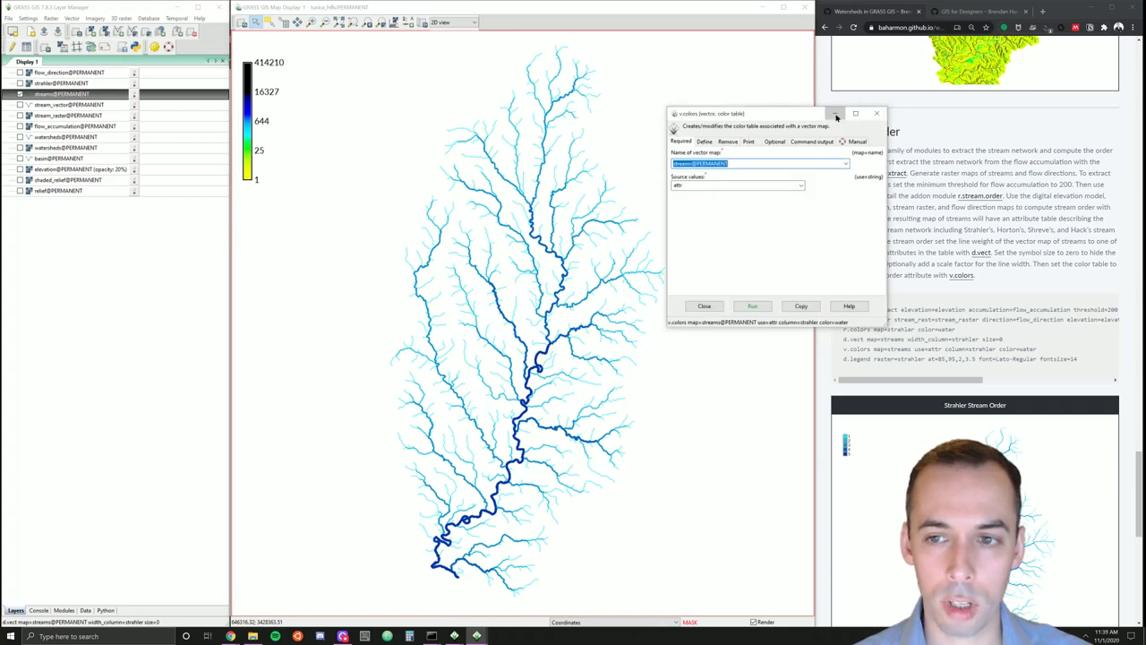
pyautogui.click(876, 115)
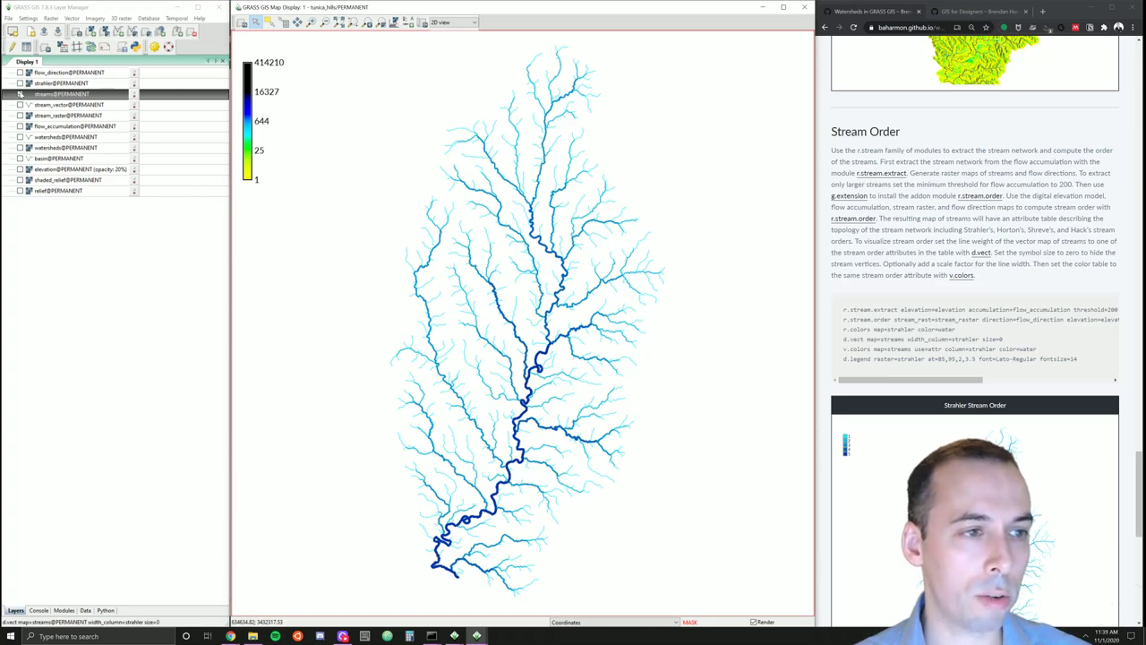
# - Show the strahler raster instead of the streams vector and assign it the water color table with r.colors
pyautogui.click(19, 94)
pyautogui.click(20, 83)
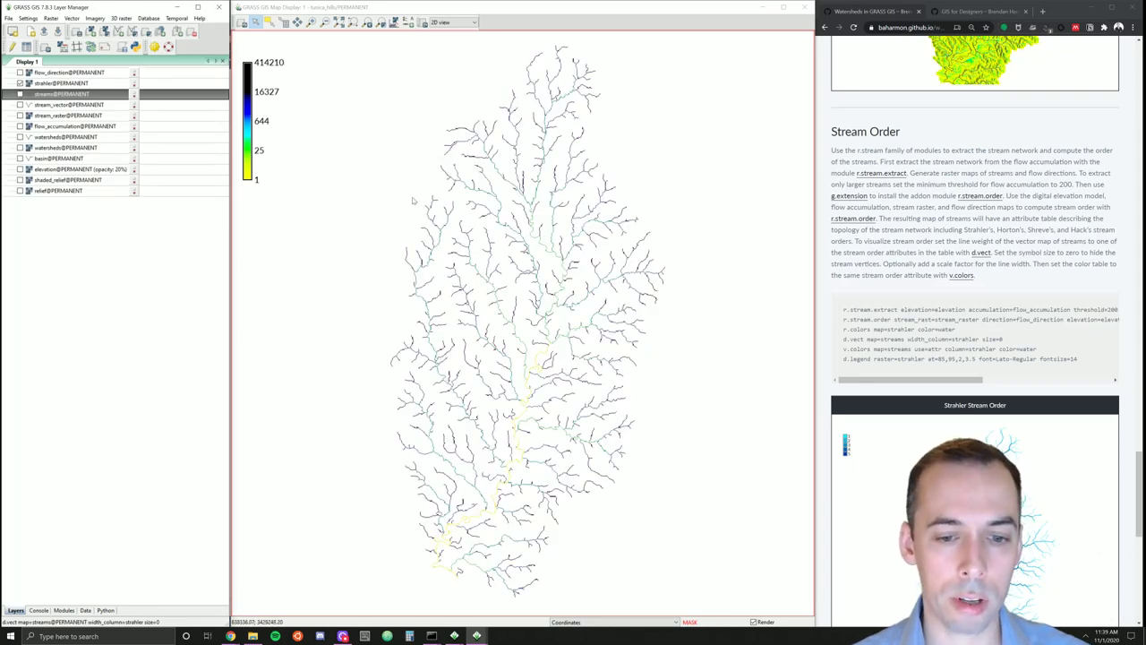
pyautogui.rightClick(77, 94)
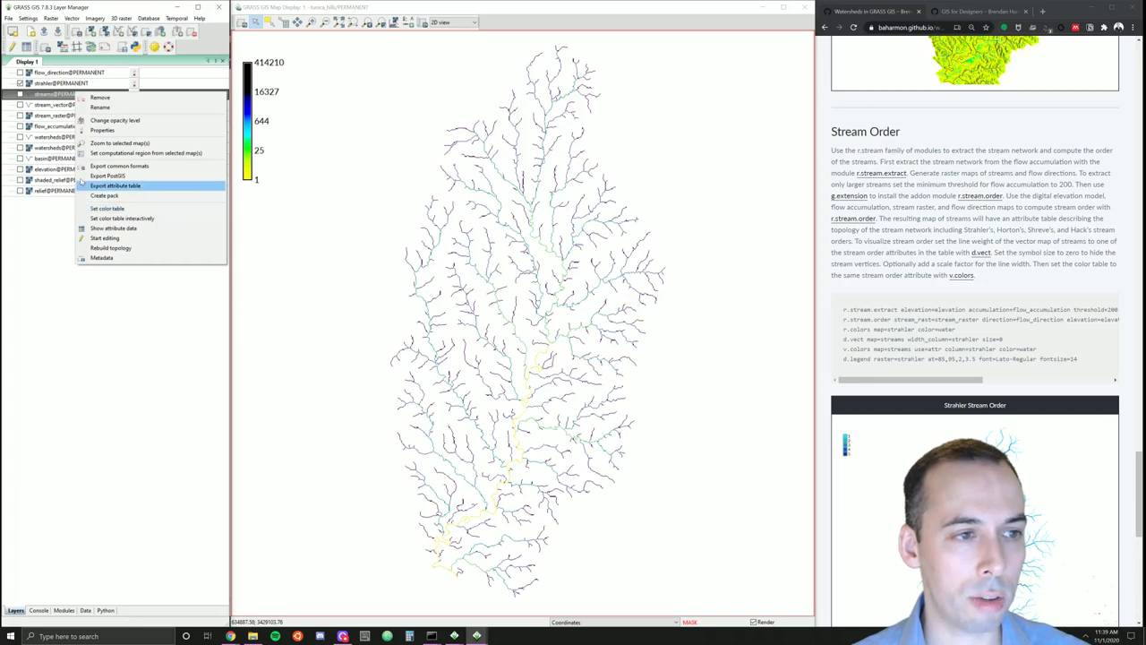
pyautogui.click(56, 83)
pyautogui.rightClick(56, 84)
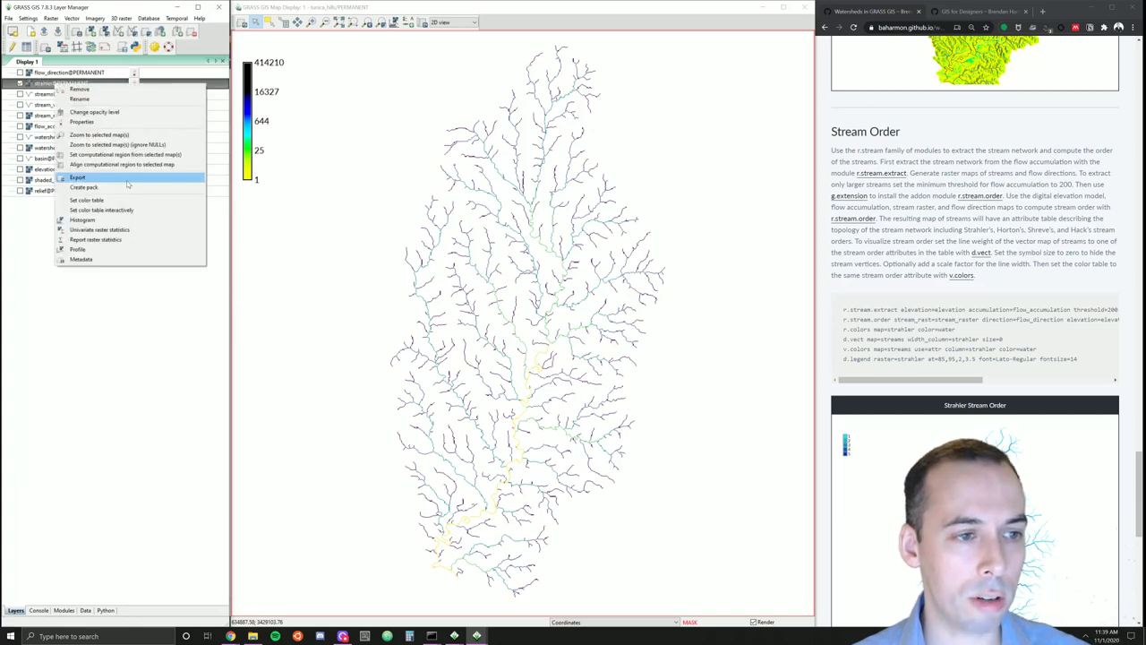
pyautogui.click(117, 198)
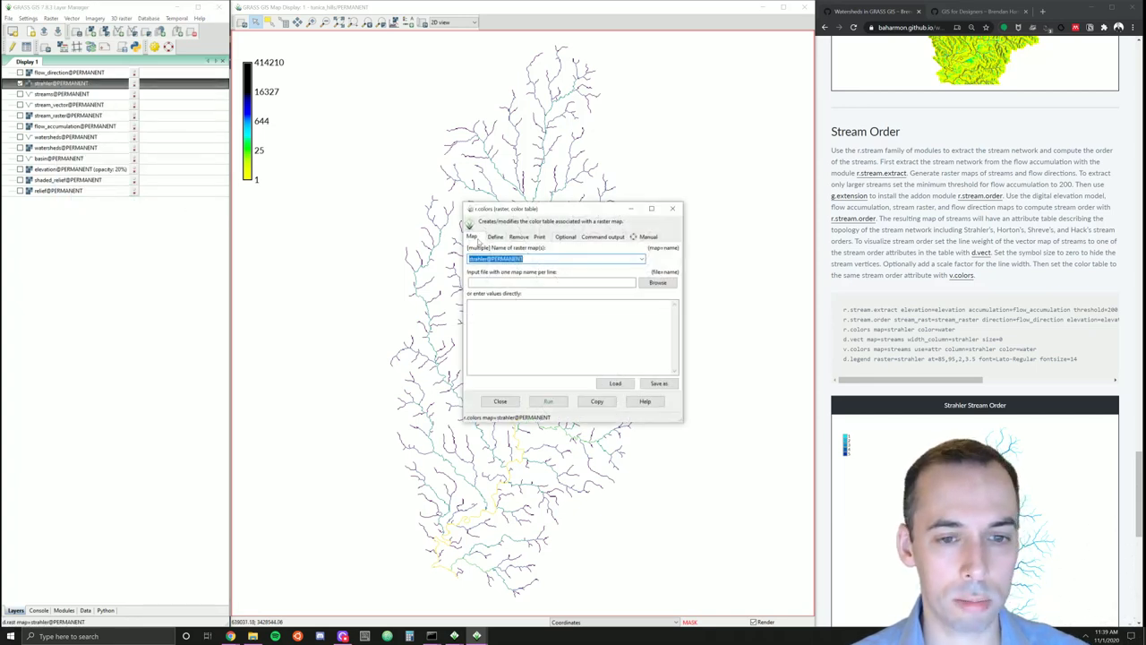
pyautogui.click(495, 236)
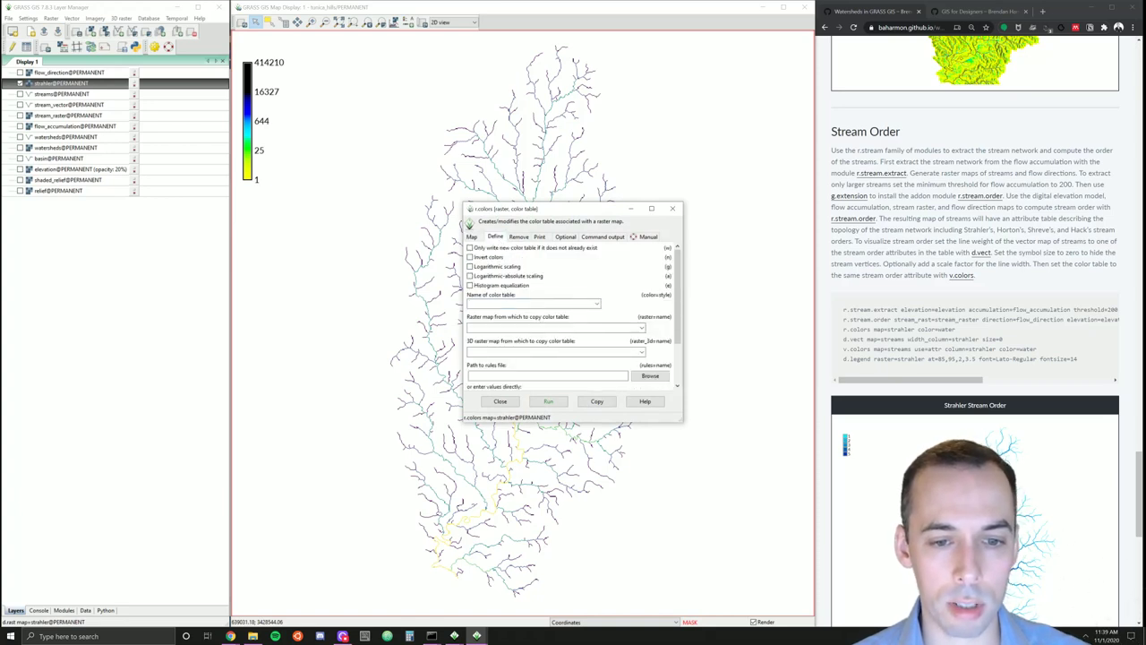
pyautogui.write('water')
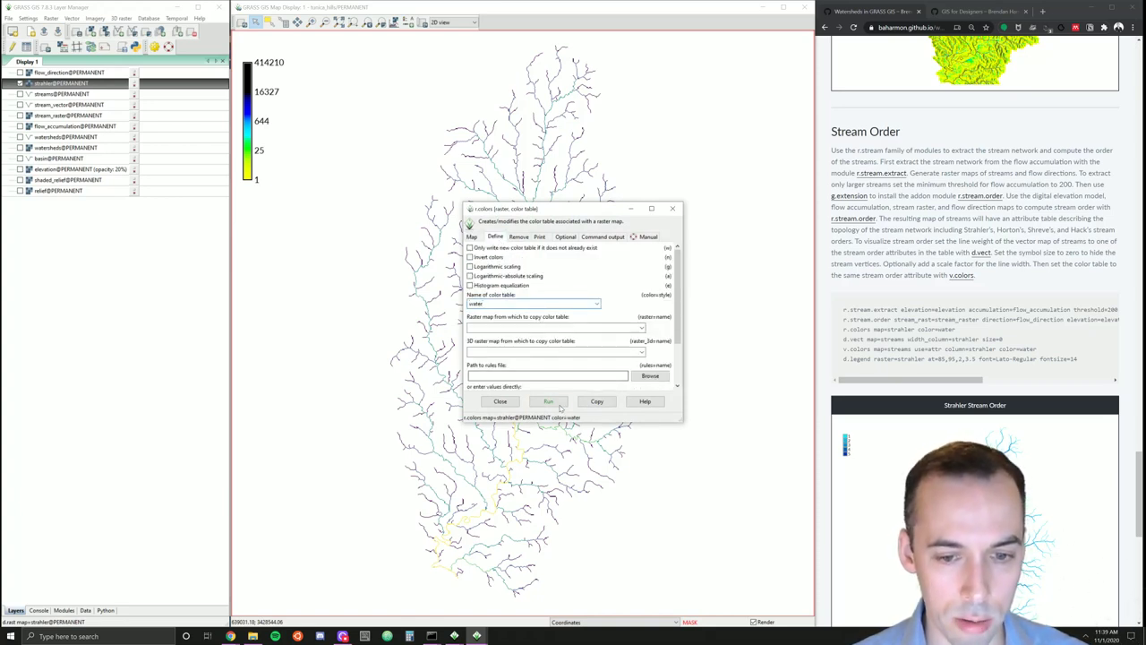
pyautogui.click(548, 401)
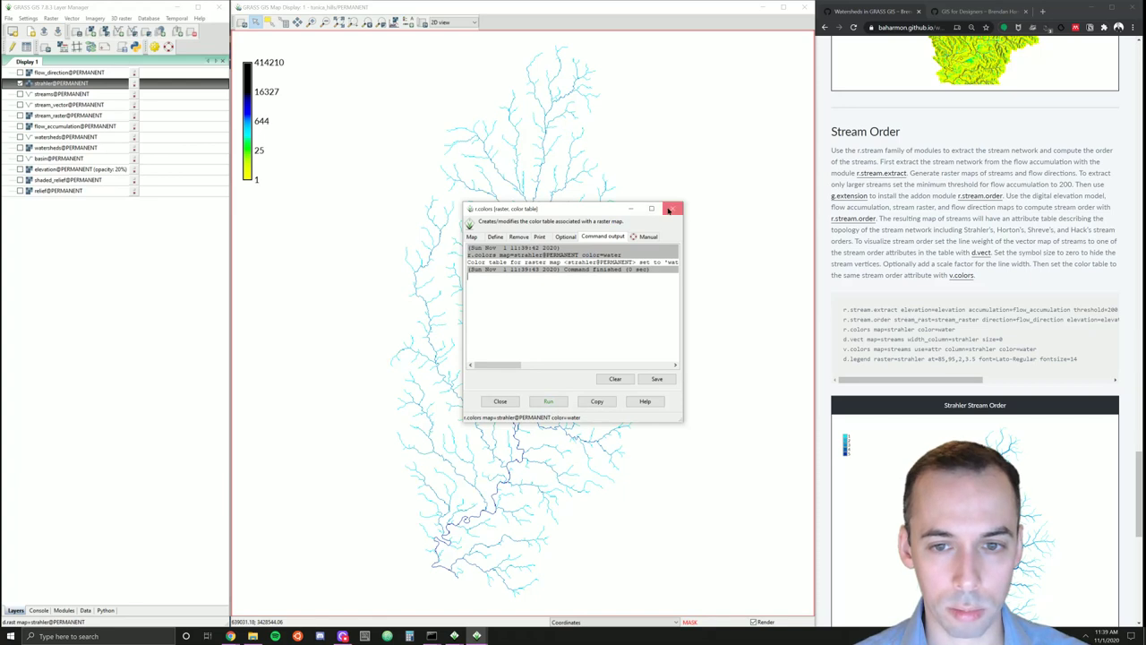
pyautogui.click(673, 208)
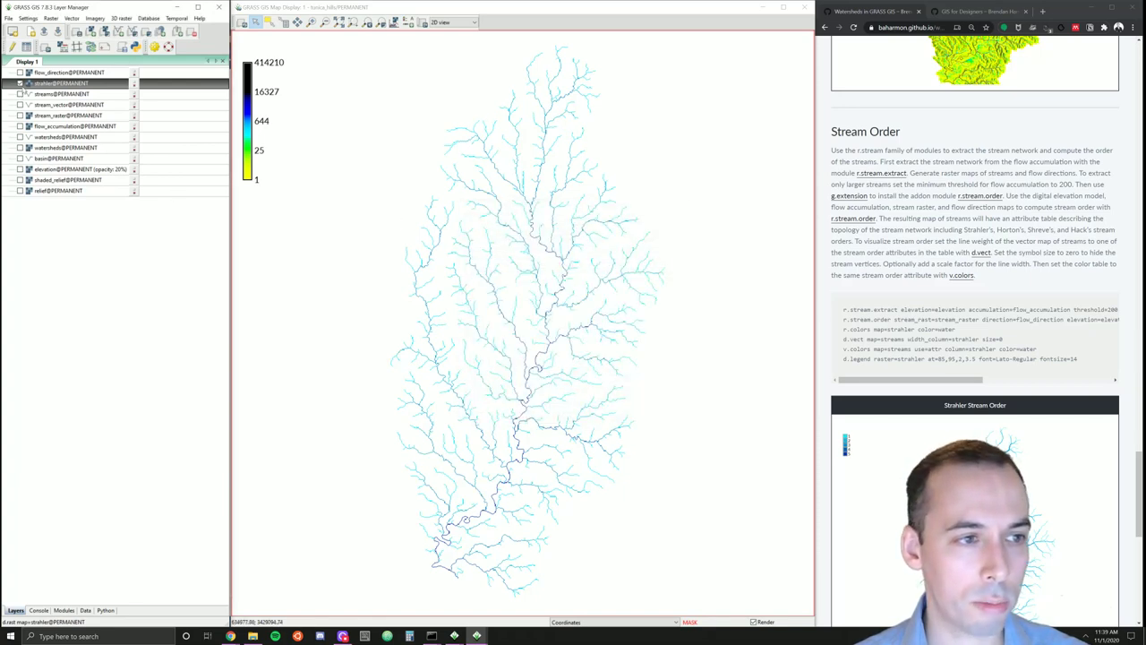
# - Display the streams vector instead of the strahler raster and make the map legend use the strahler raster
pyautogui.click(20, 94)
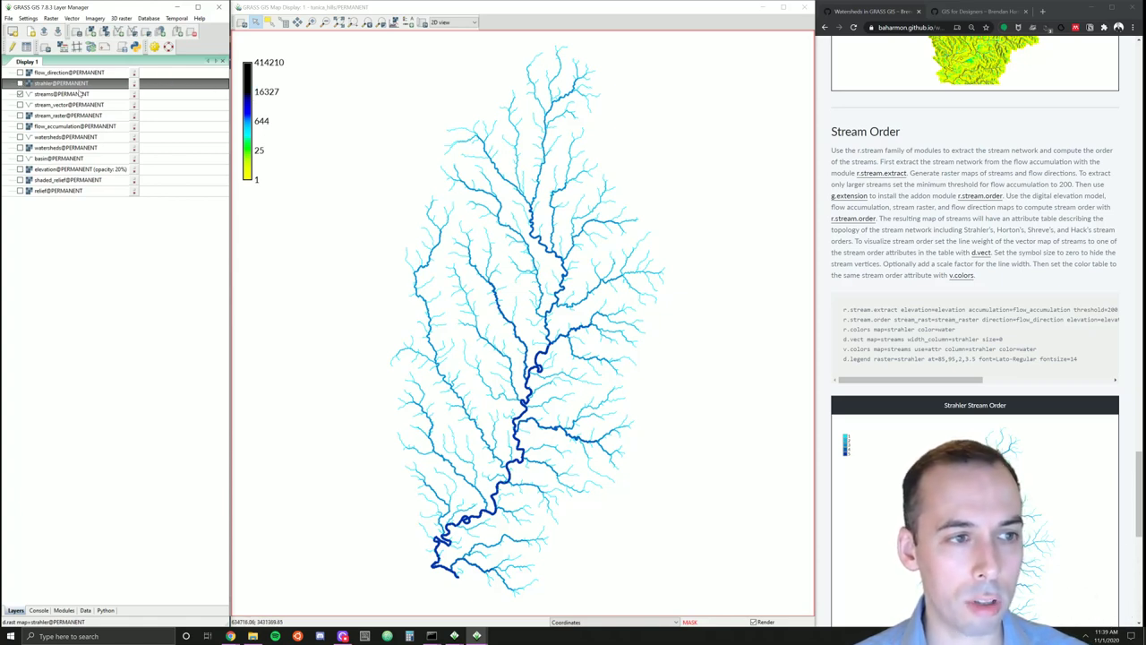
pyautogui.click(249, 99)
pyautogui.doubleClick(249, 100)
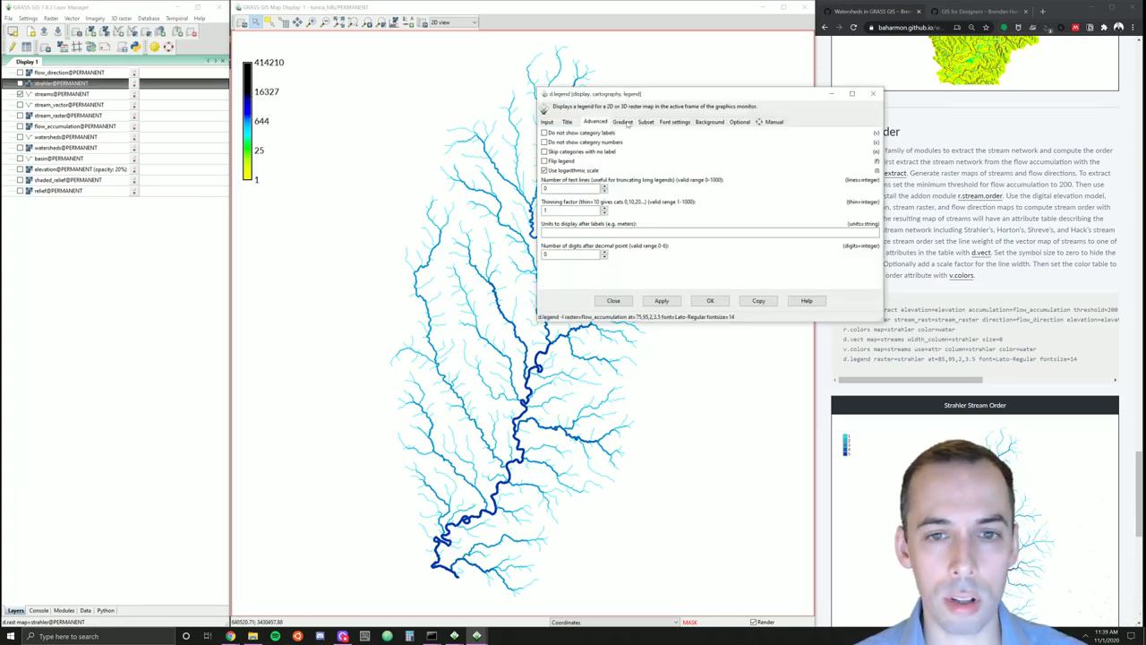
pyautogui.click(547, 122)
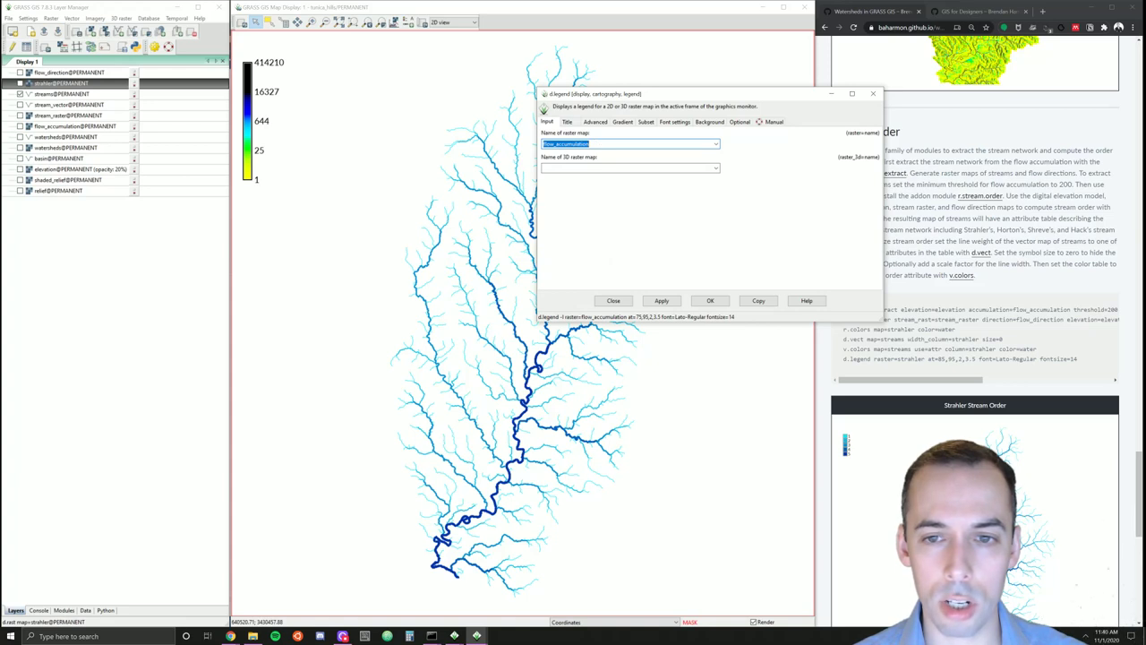
pyautogui.write('st')
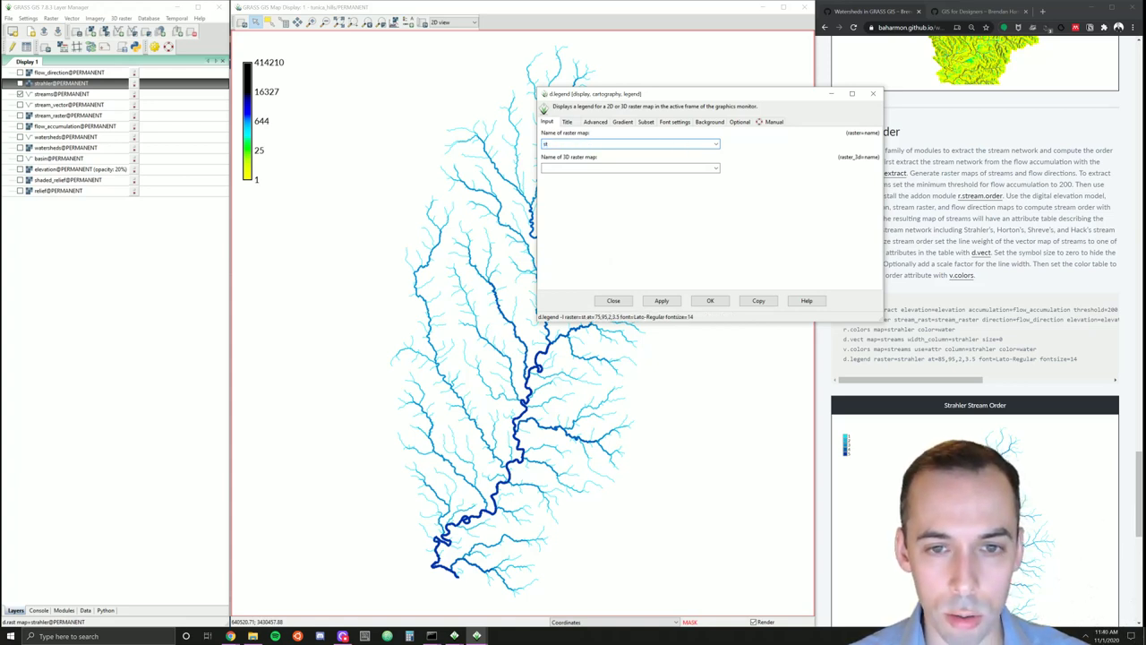
pyautogui.write('rahler')
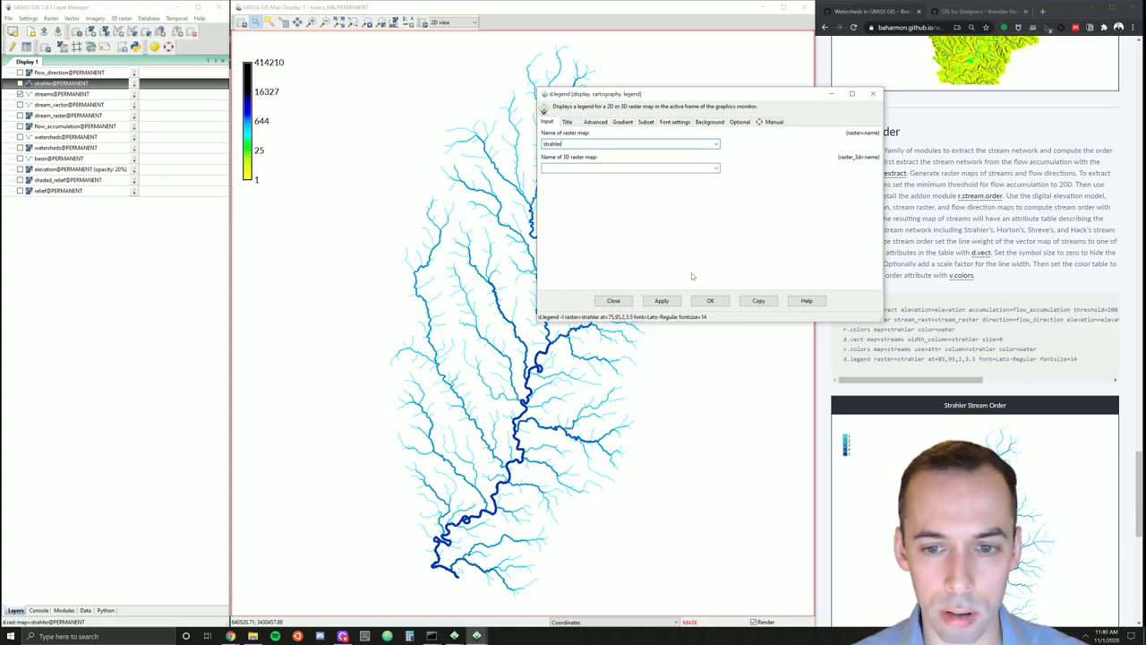
pyautogui.click(673, 302)
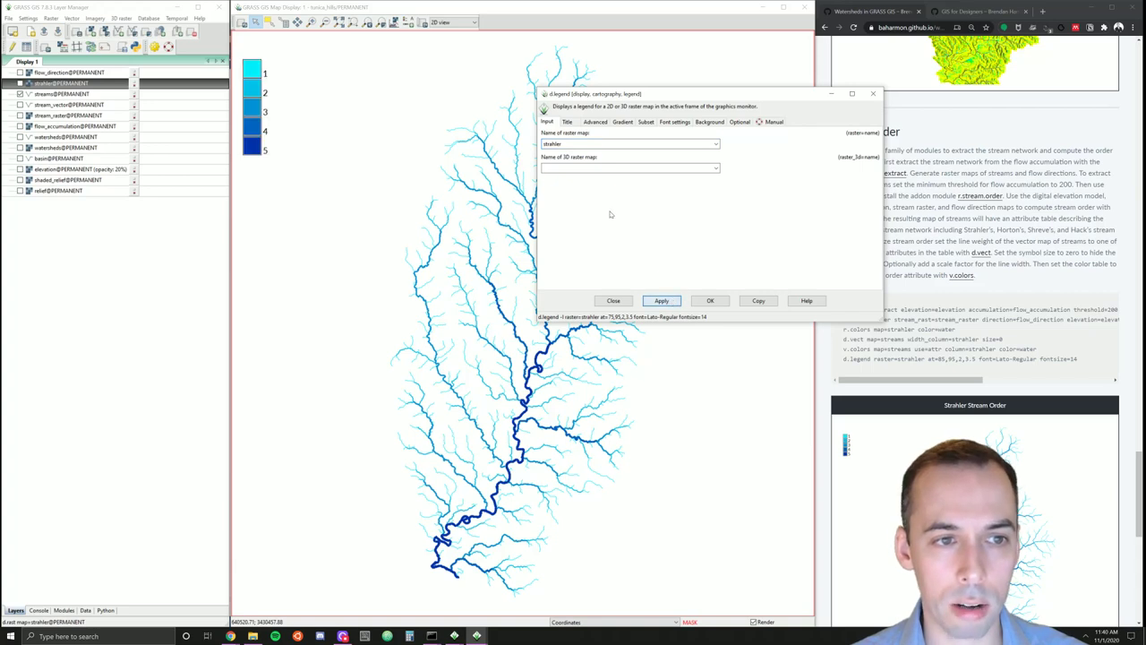
# - Turn off the legend's logarithmic scale and apply the change
pyautogui.click(594, 121)
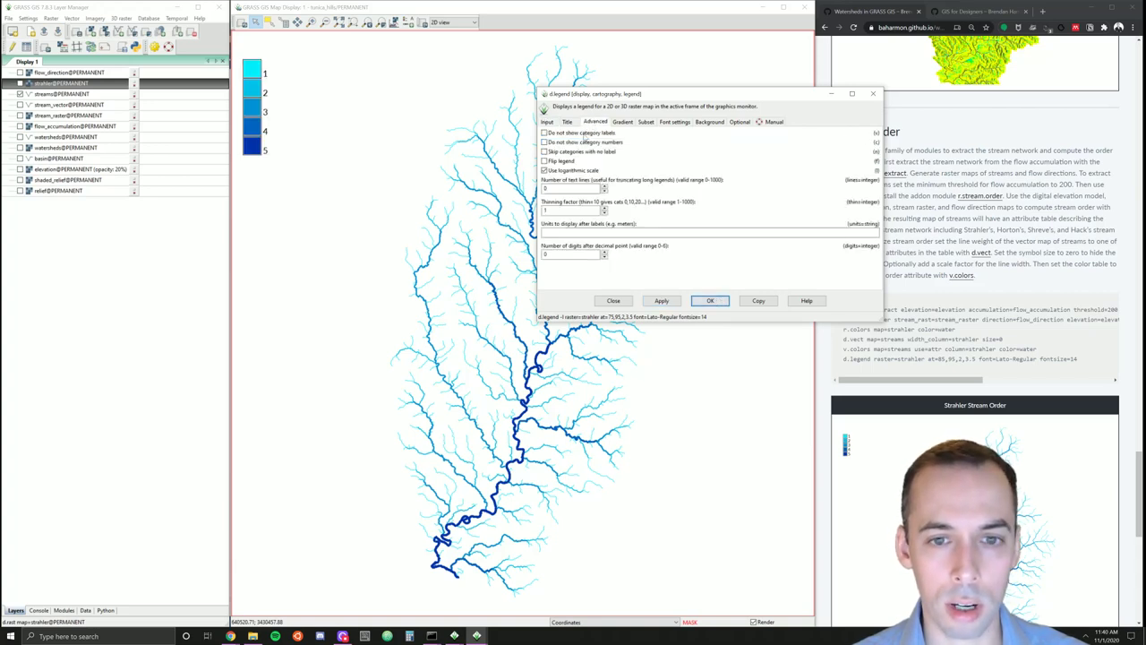
pyautogui.click(560, 171)
pyautogui.click(544, 171)
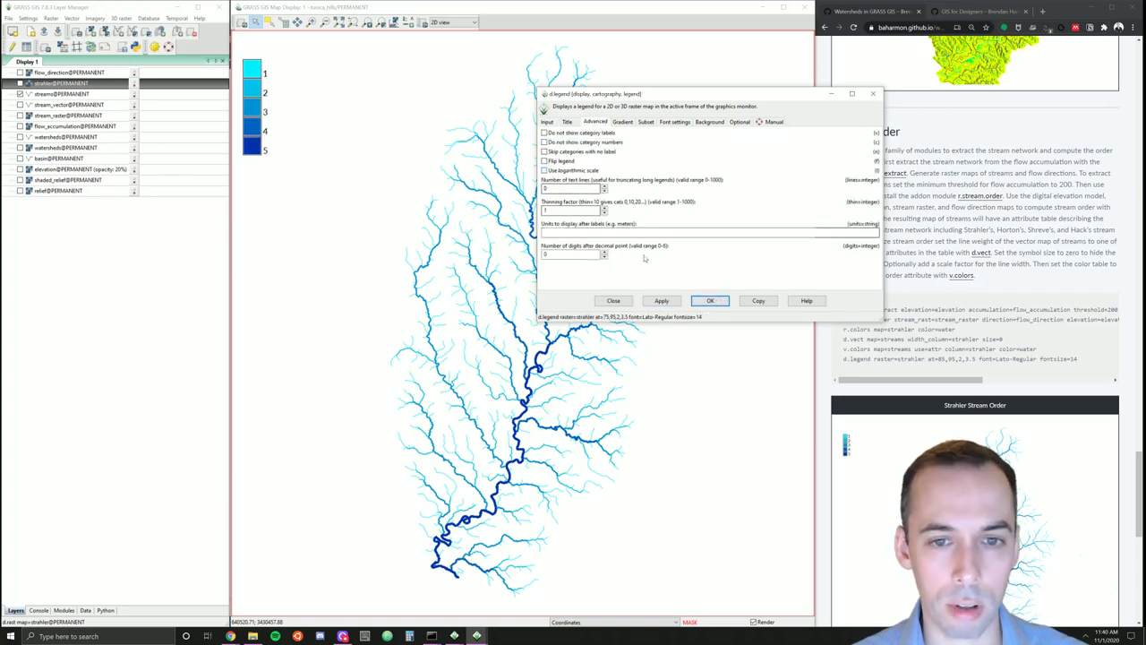
pyautogui.click(663, 302)
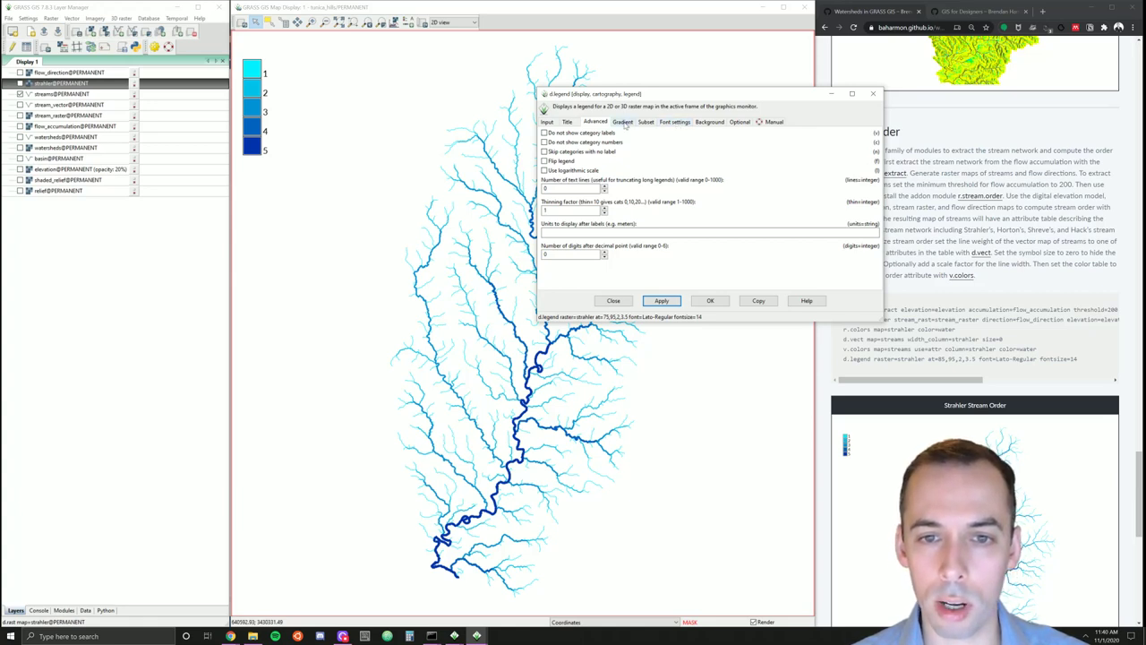
# - Set the legend's size and placement to 85,95,2,3.5 and accept the legend settings
pyautogui.click(742, 121)
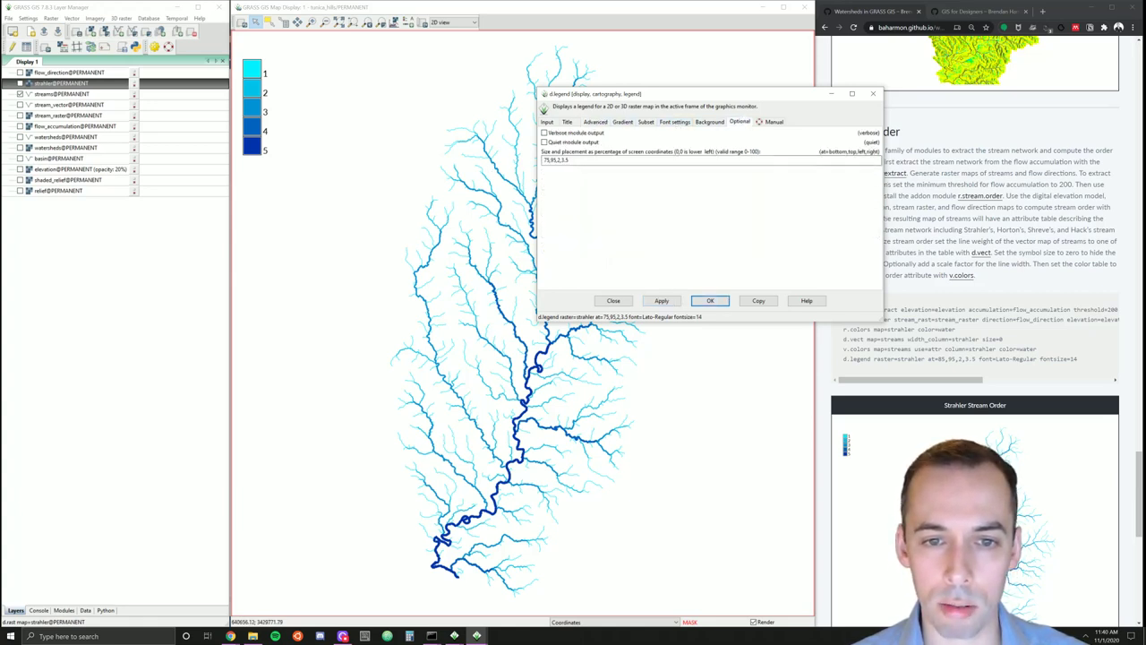
pyautogui.click(573, 160)
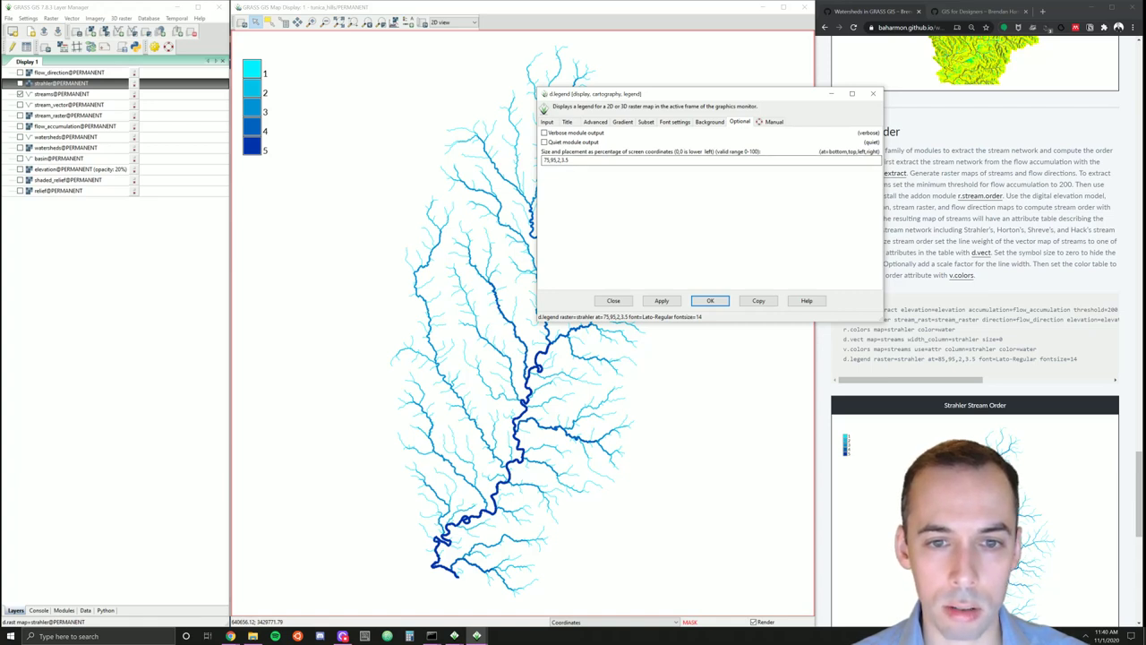
pyautogui.moveTo(552, 159); pyautogui.dragTo(528, 161)
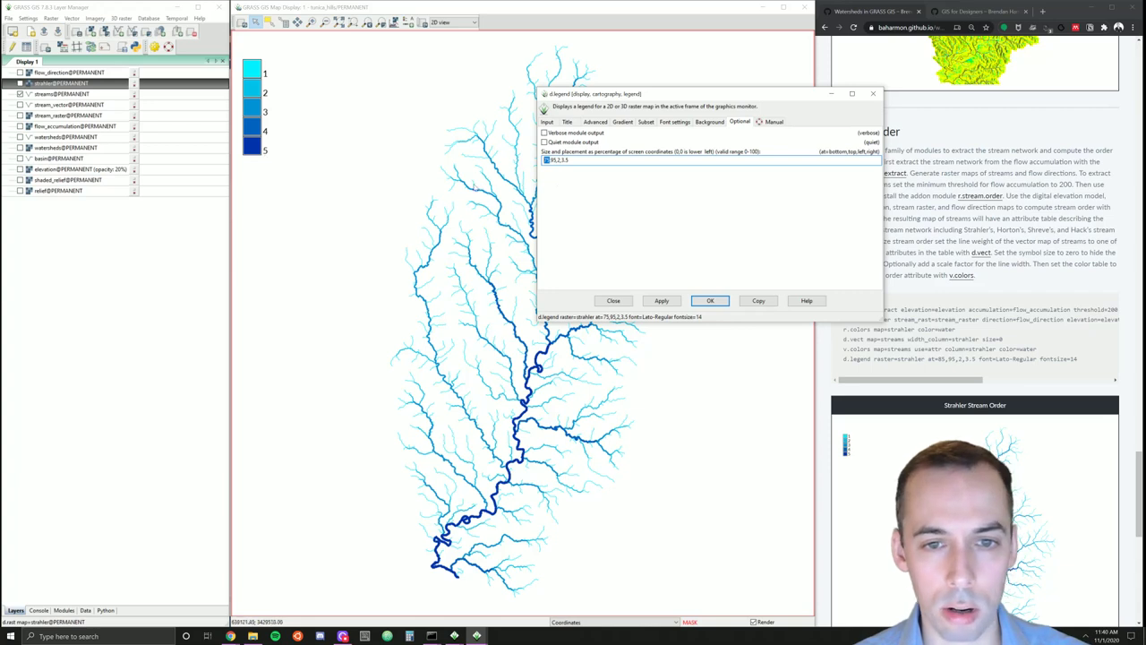
pyautogui.write('85')
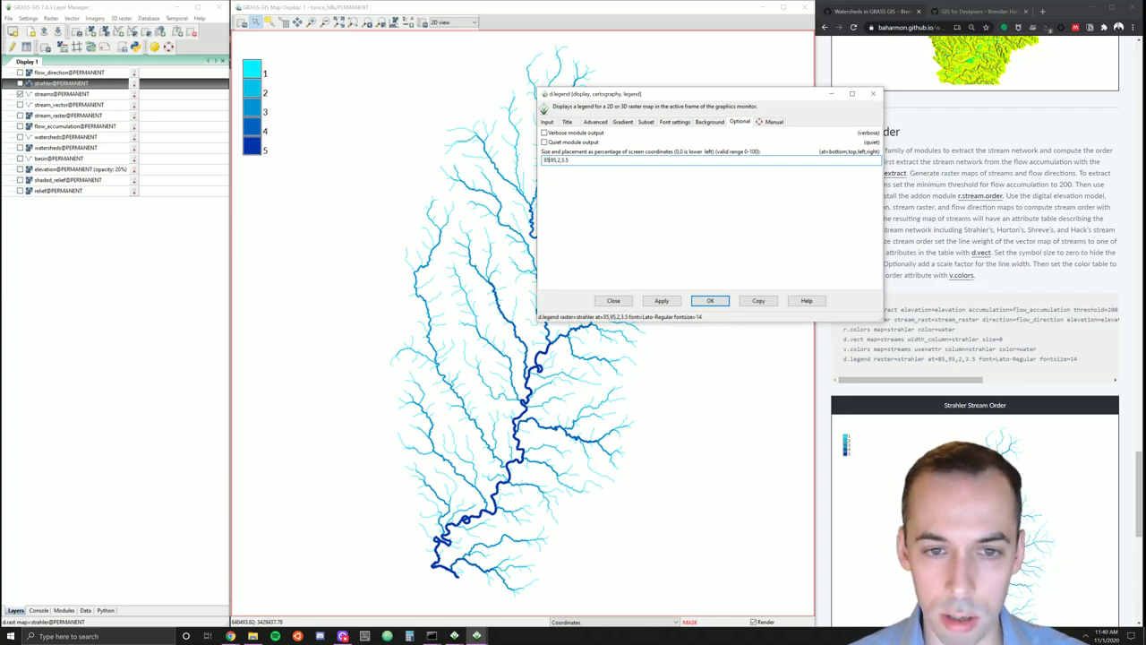
pyautogui.click(662, 302)
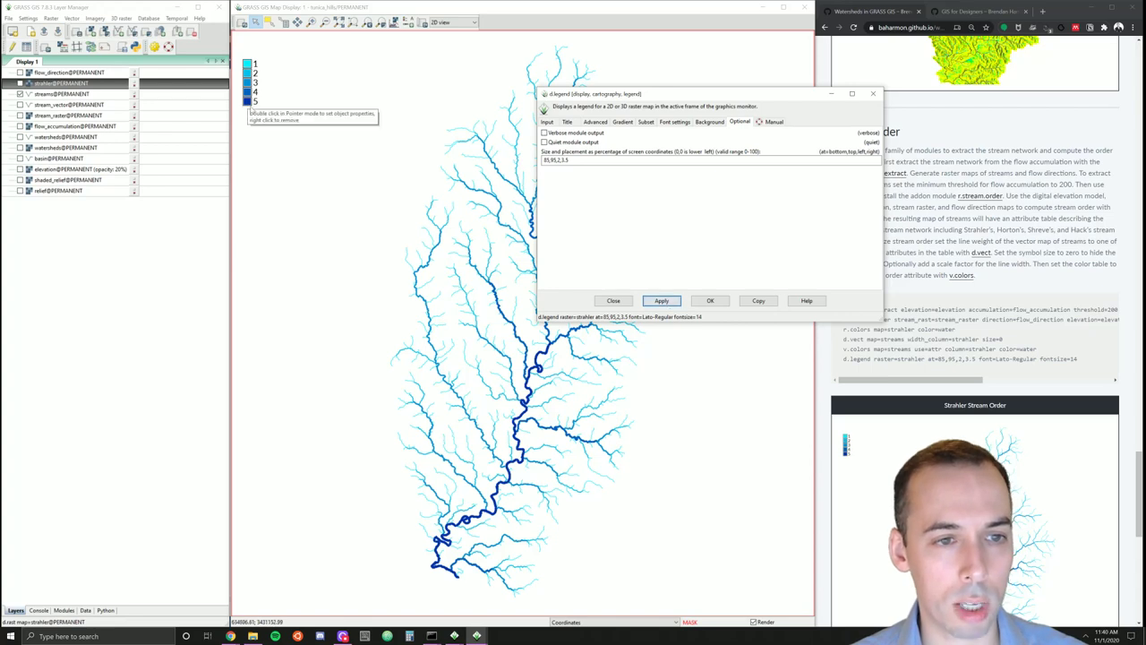
pyautogui.click(707, 301)
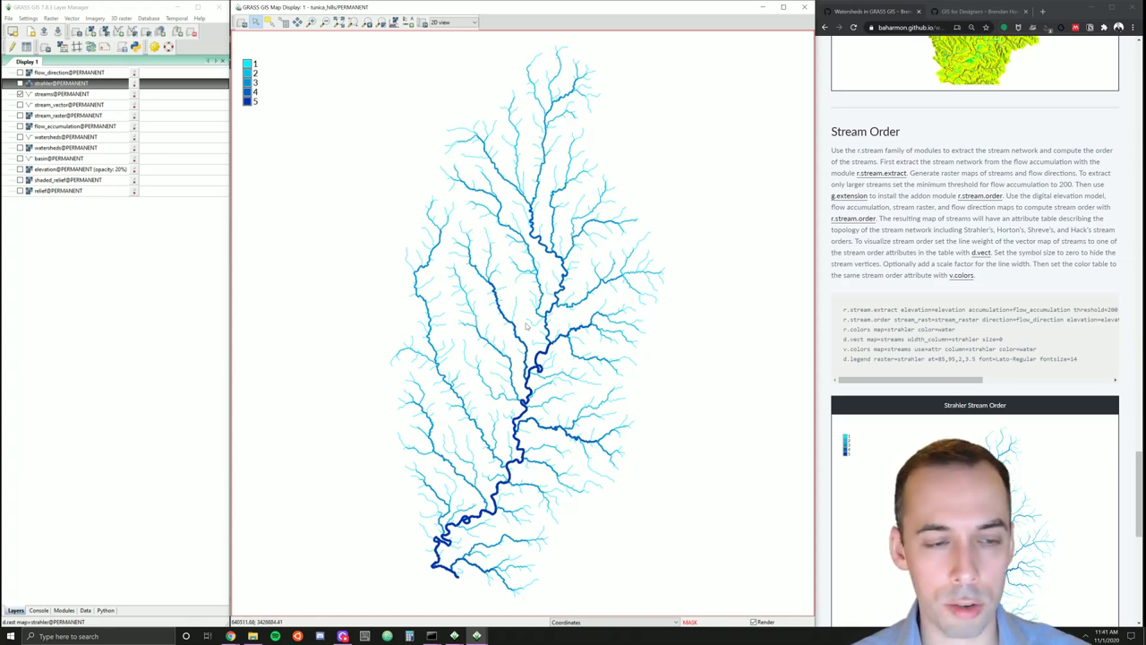
# - Display the relief, shaded_relief and elevation rasters beneath the streams, following the tutorial's Shaded Relief with Stream Network figure
pyautogui.scroll(-5, 993, 285)
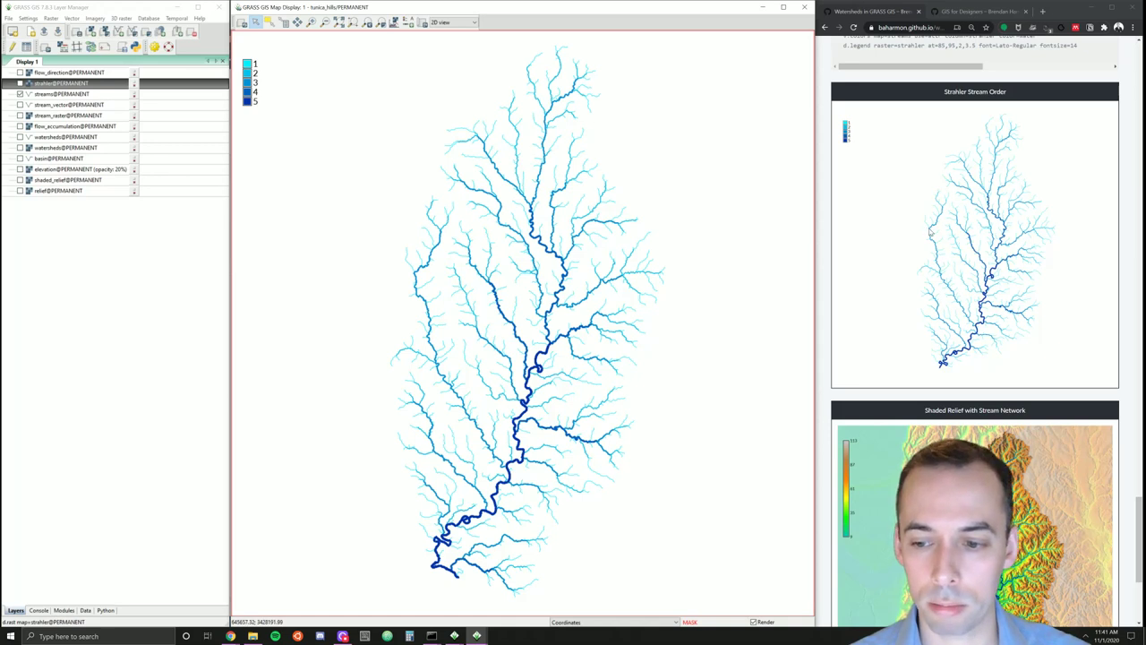
pyautogui.scroll(-3, 929, 232)
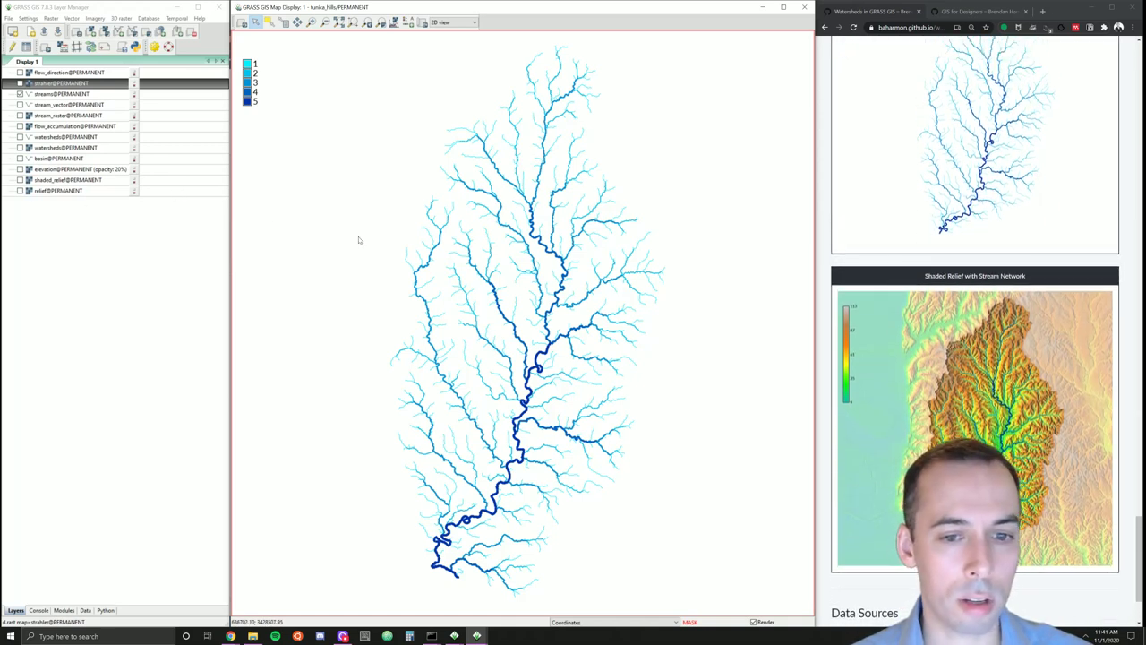
pyautogui.click(20, 191)
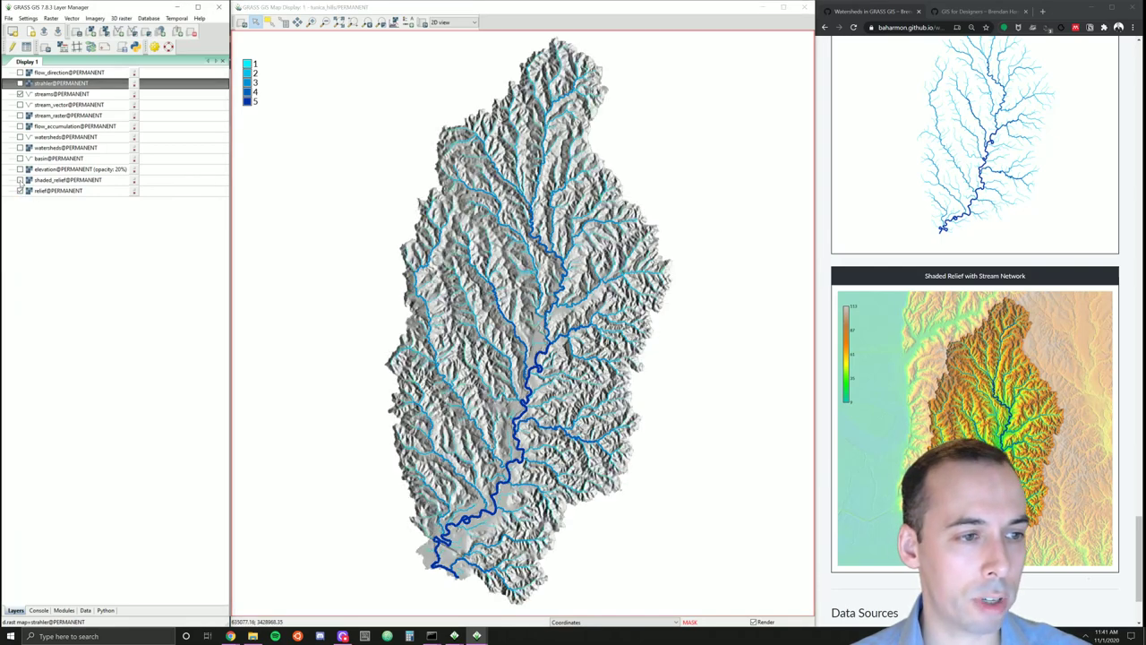
pyautogui.click(20, 180)
pyautogui.click(20, 169)
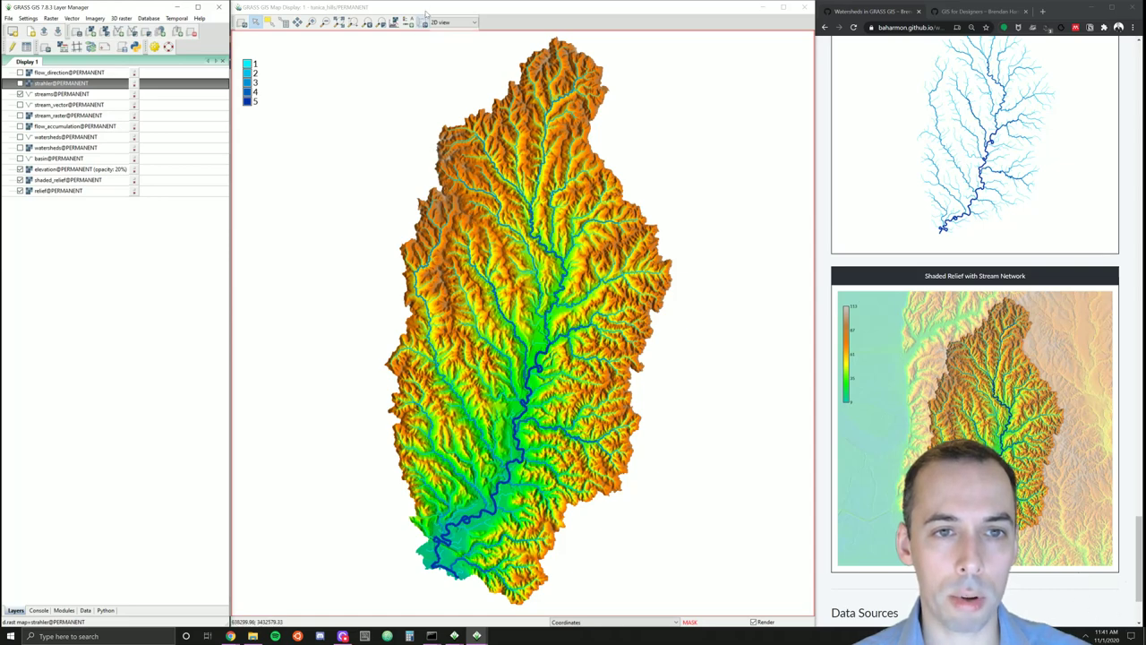
pyautogui.click(426, 14)
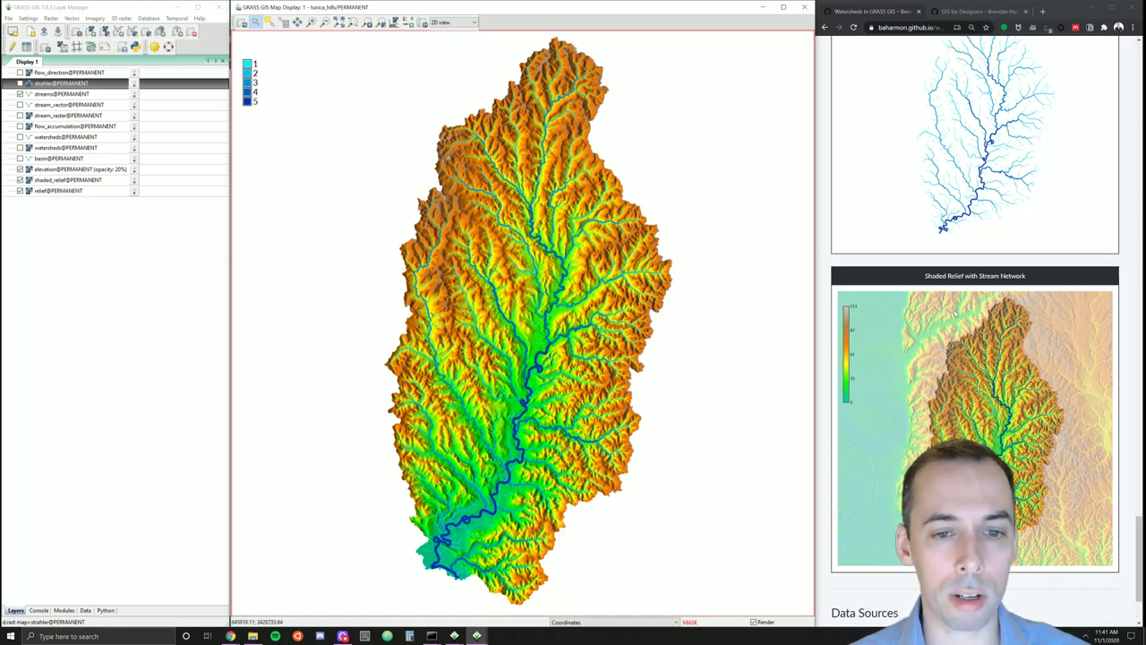
pyautogui.scroll(-2, 876, 455)
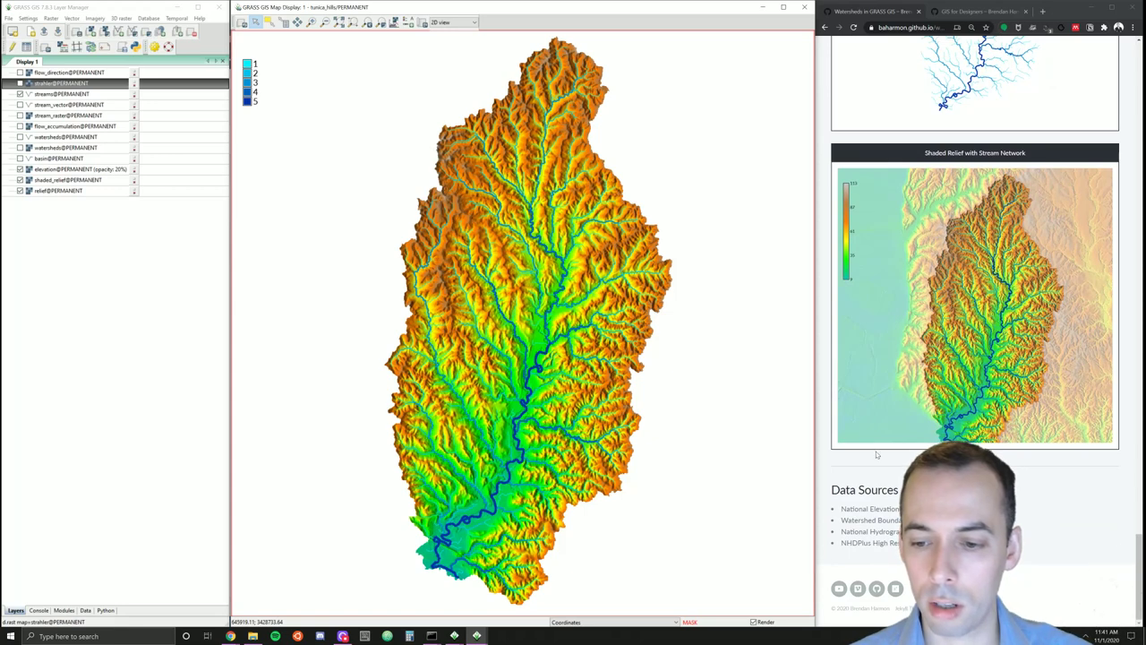